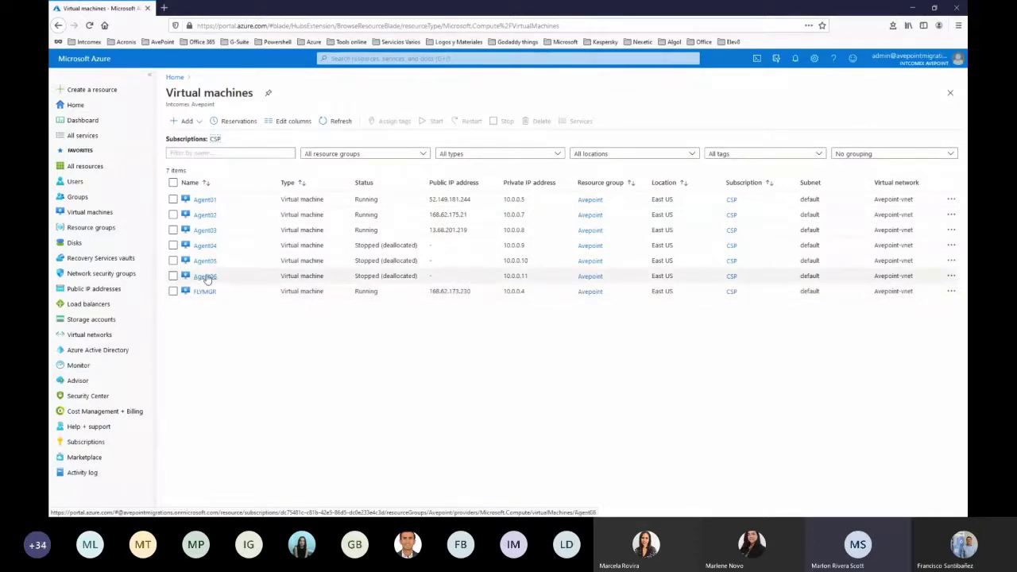
Start Agent06 (public IP 52.170.151.20) and return to the virtual machines list
click(205, 276)
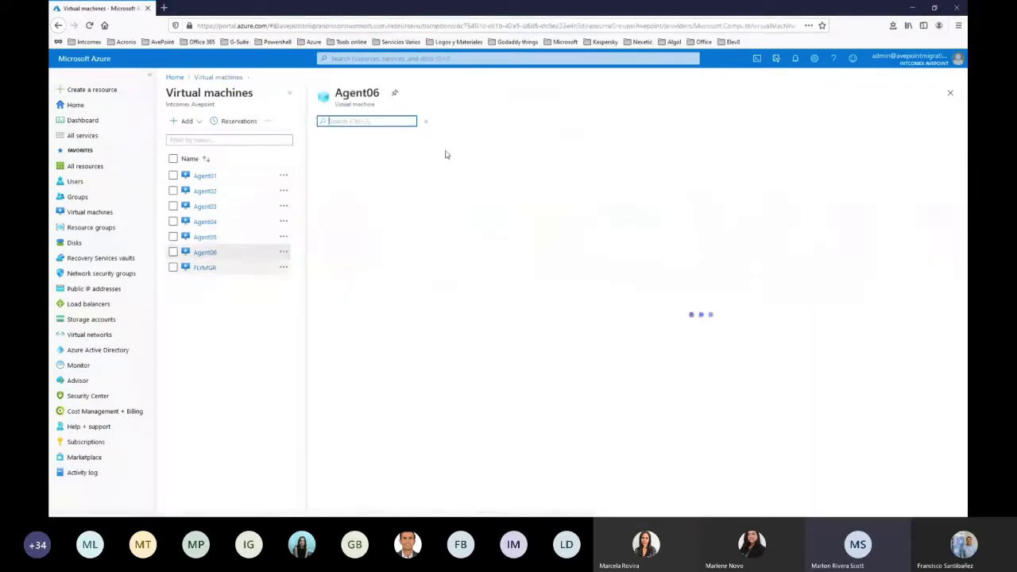
click(504, 124)
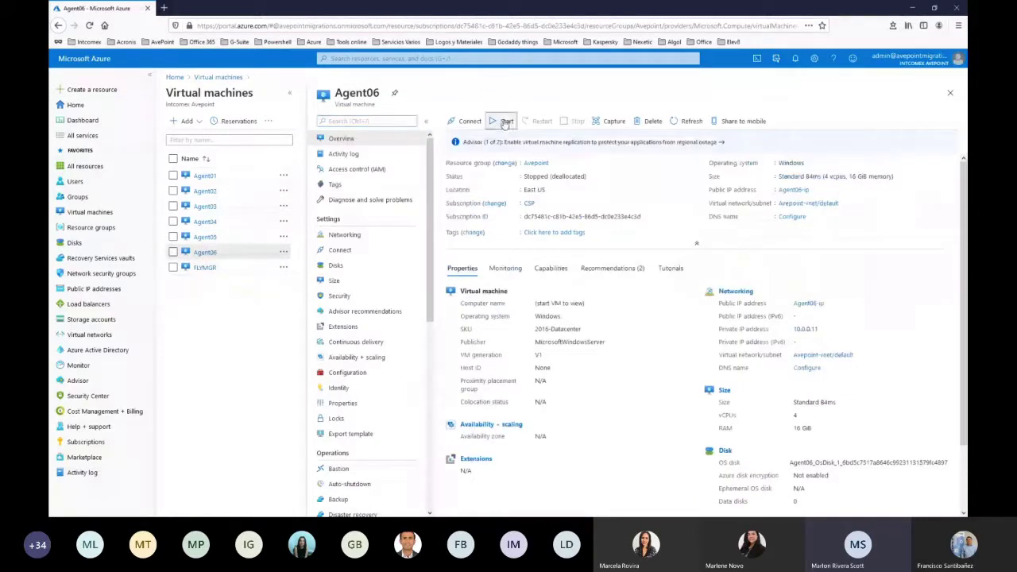
click(219, 77)
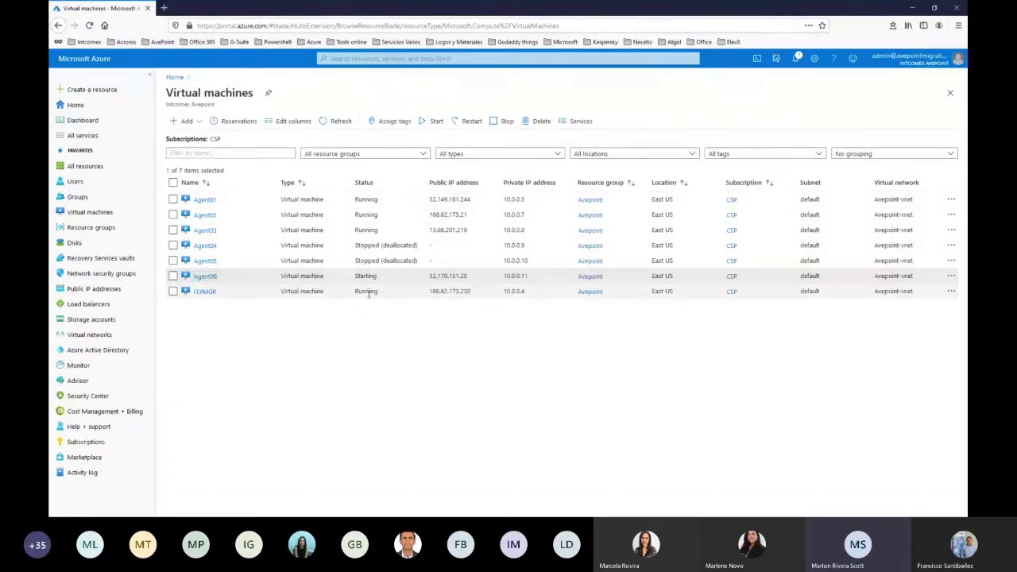
Confirm FLYMGR is sized Standard B4ms, then switch to the Excel pricing workbook
click(205, 291)
scroll(624, 301, down, 2)
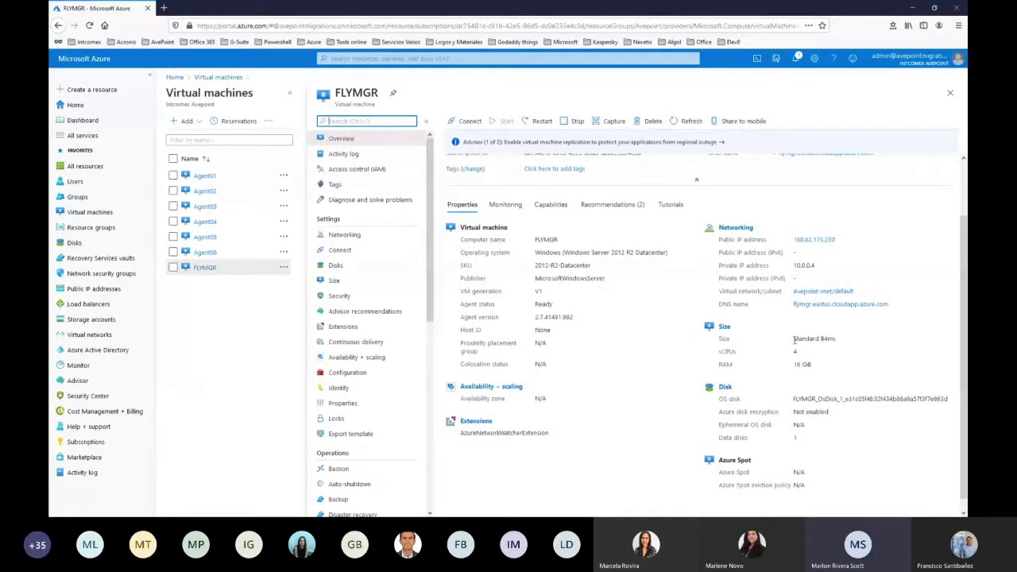
drag(794, 339, 837, 339)
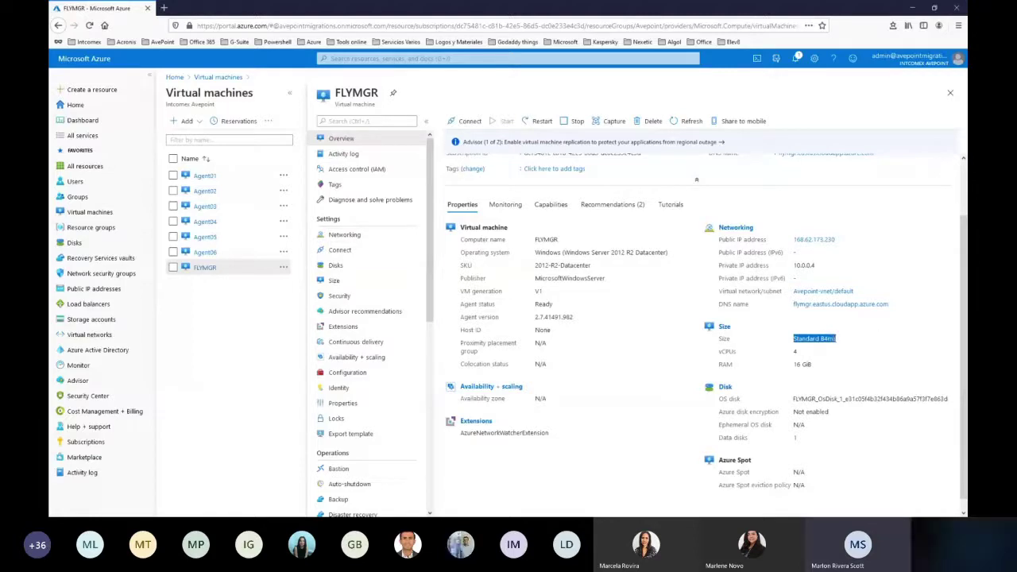
key(alt+Tab)
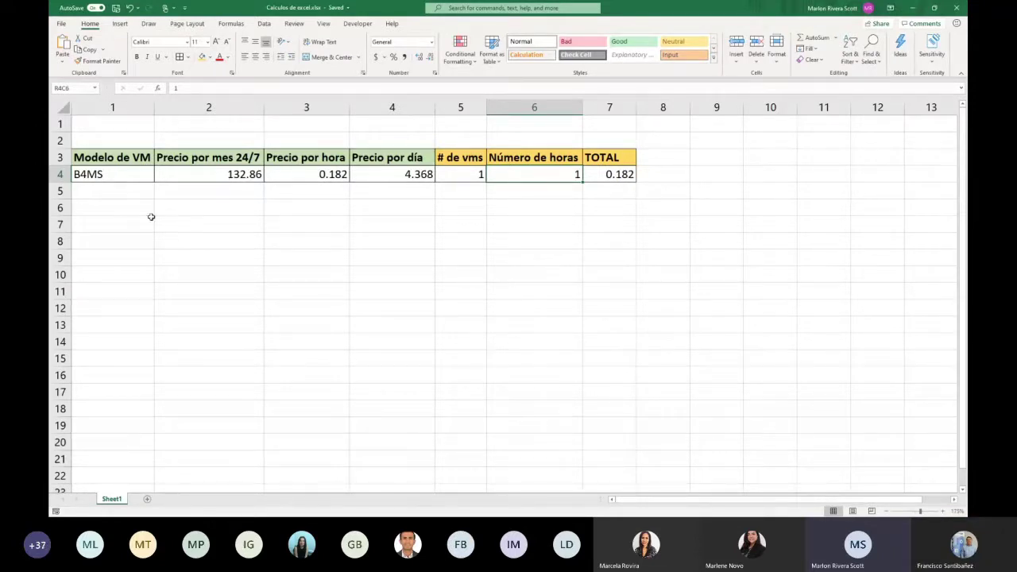
click(231, 175)
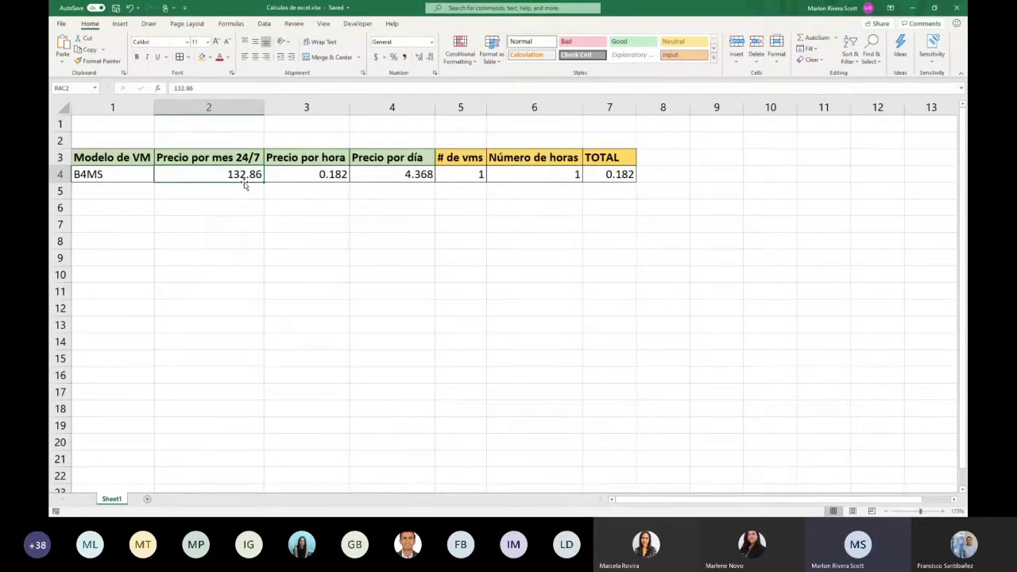
click(315, 179)
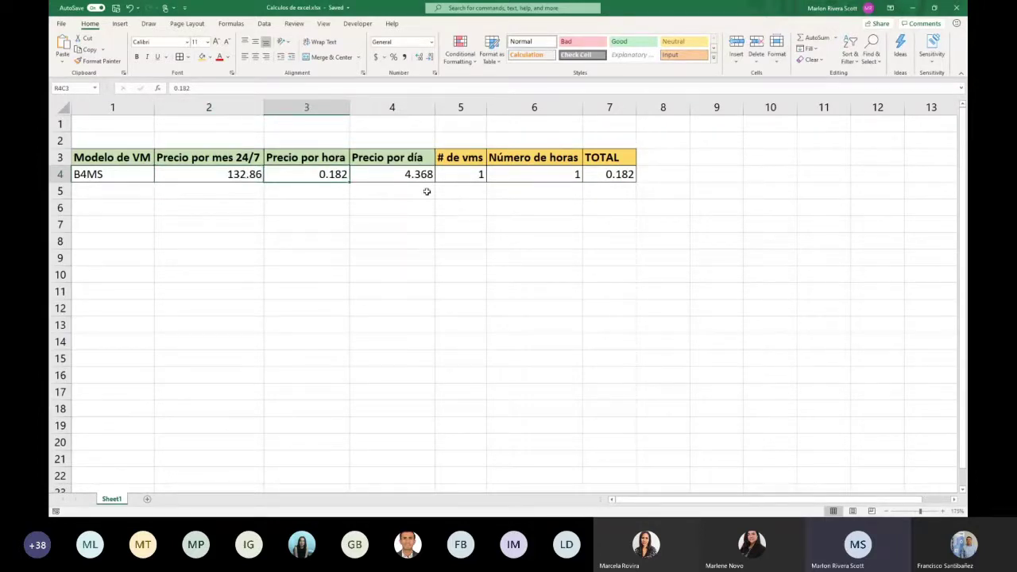
click(421, 176)
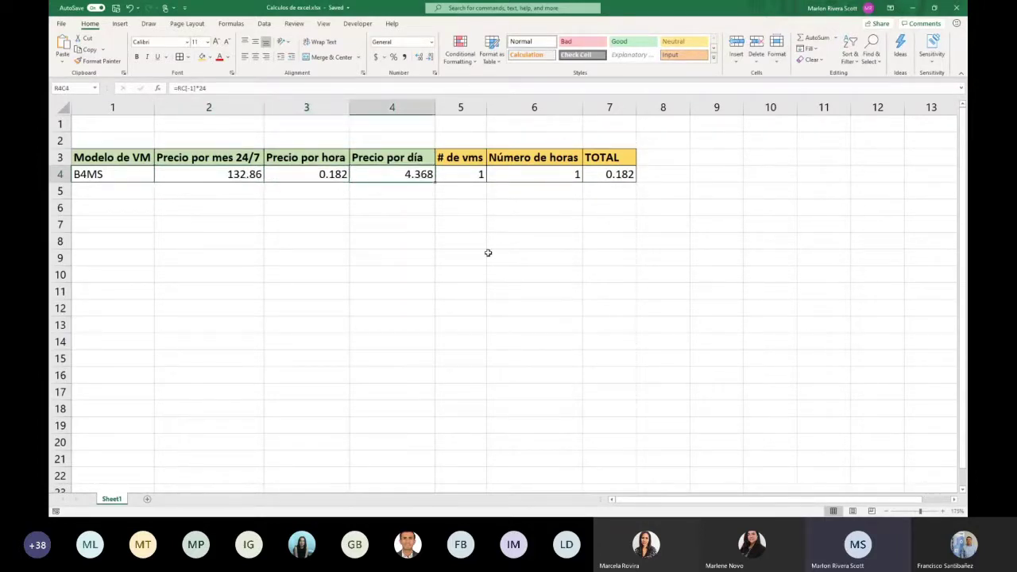
drag(782, 13, 513, 293)
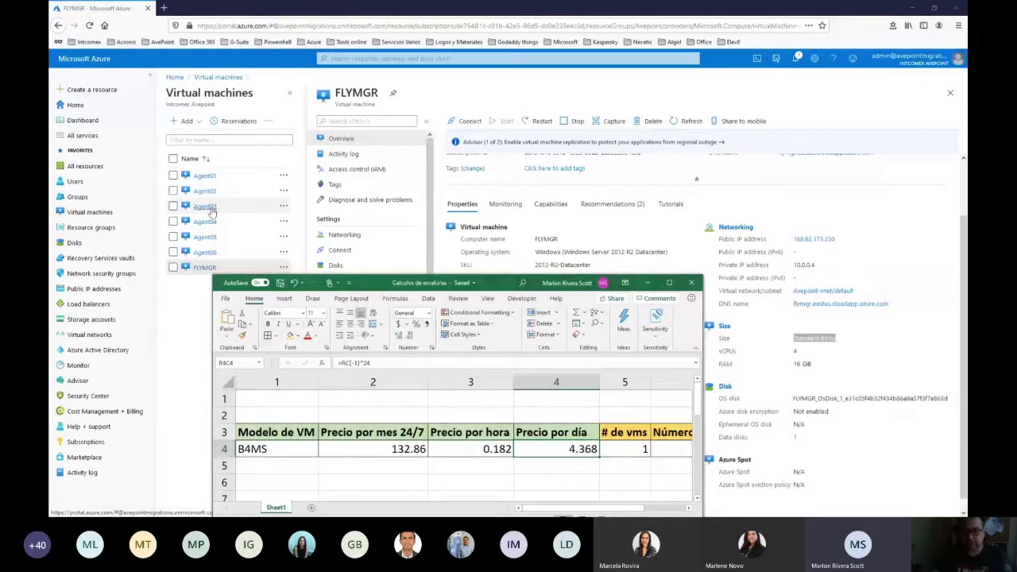
drag(486, 287, 502, 18)
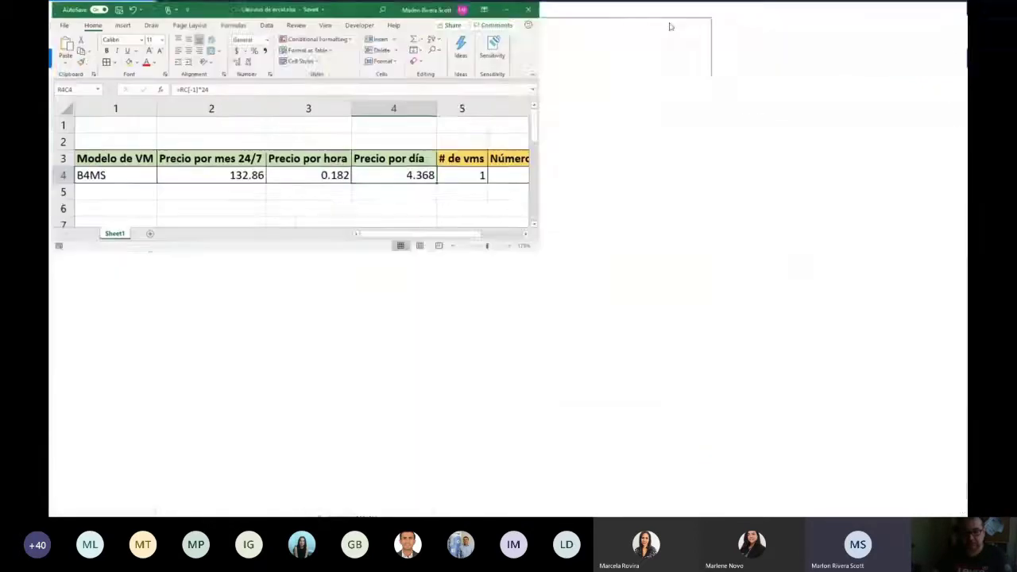
double_click(502, 18)
Enter 4 VMs and 72 hours for B4MS, giving a TOTAL of 52.416
click(478, 174)
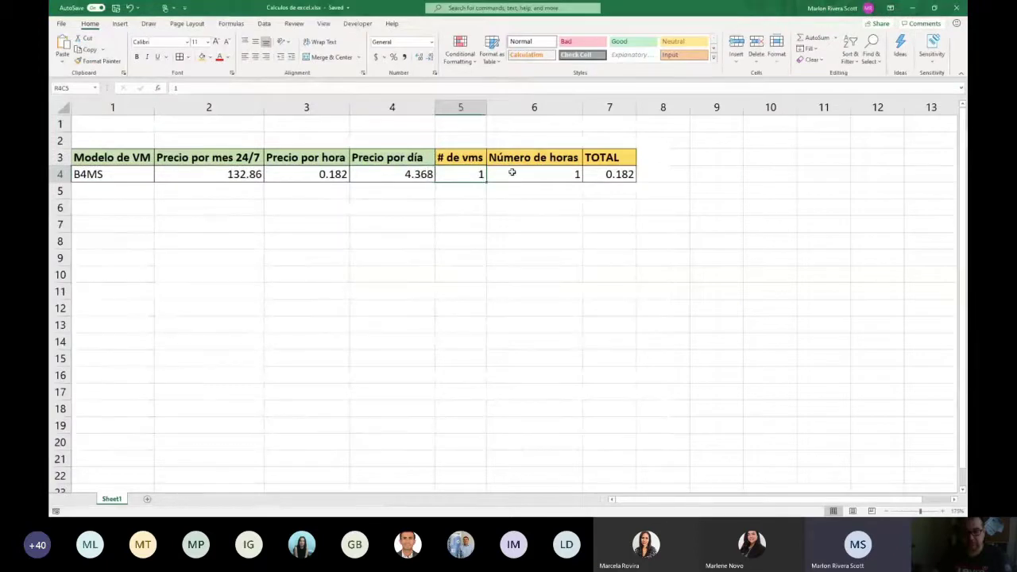
text(4)
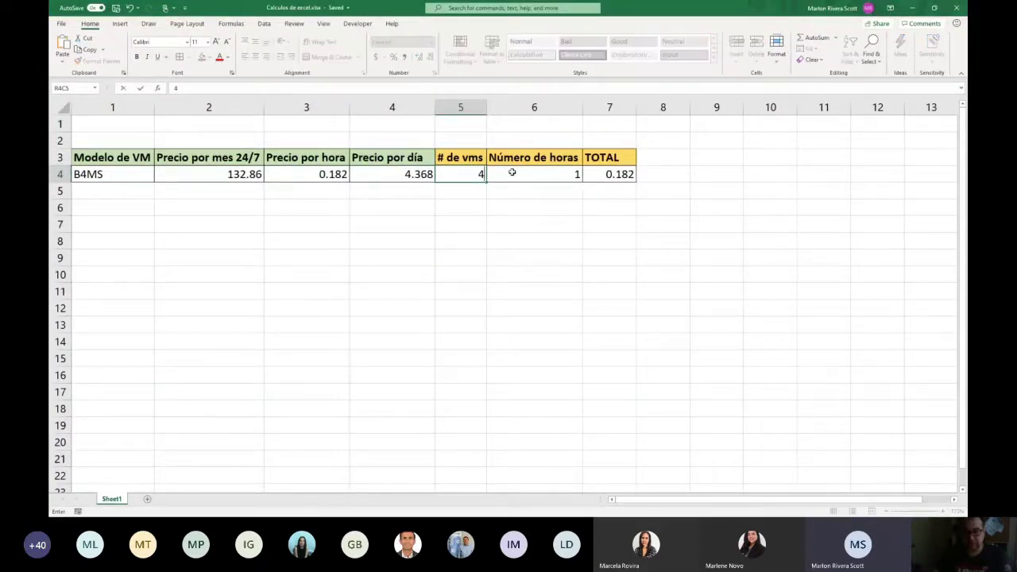
click(512, 172)
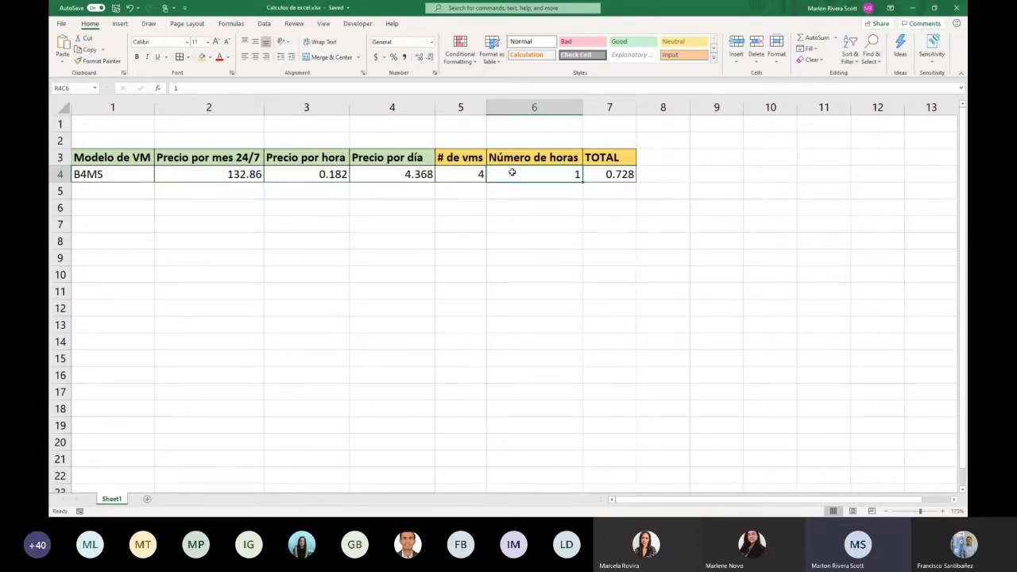
text(72)
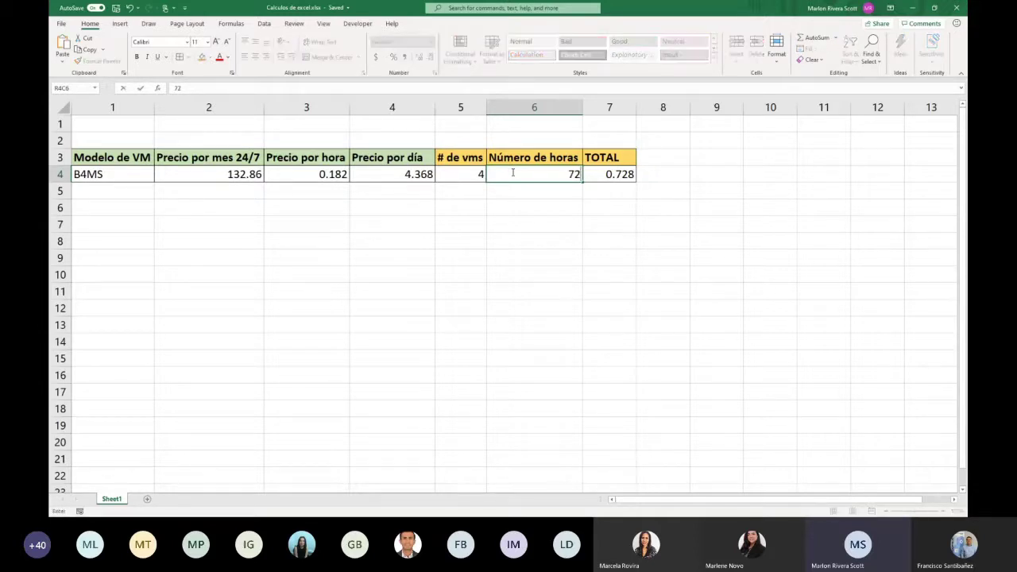
key(Return)
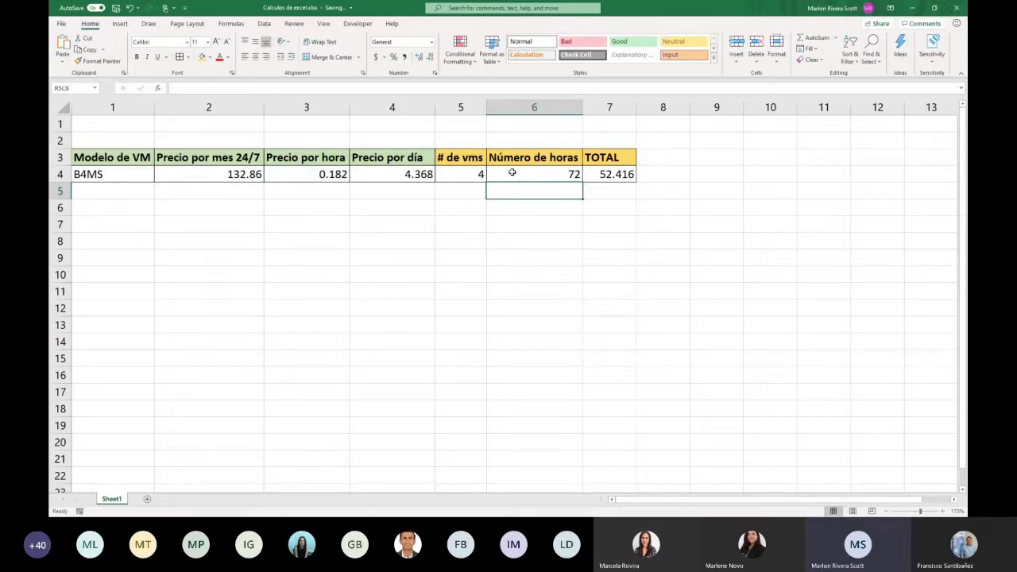
key(Up)
Move back to monthly price cell R4C2 and minimize Excel to reveal FLYMGR's Azure page
key(Left)
key(Left)
key(Left)
key(Left)
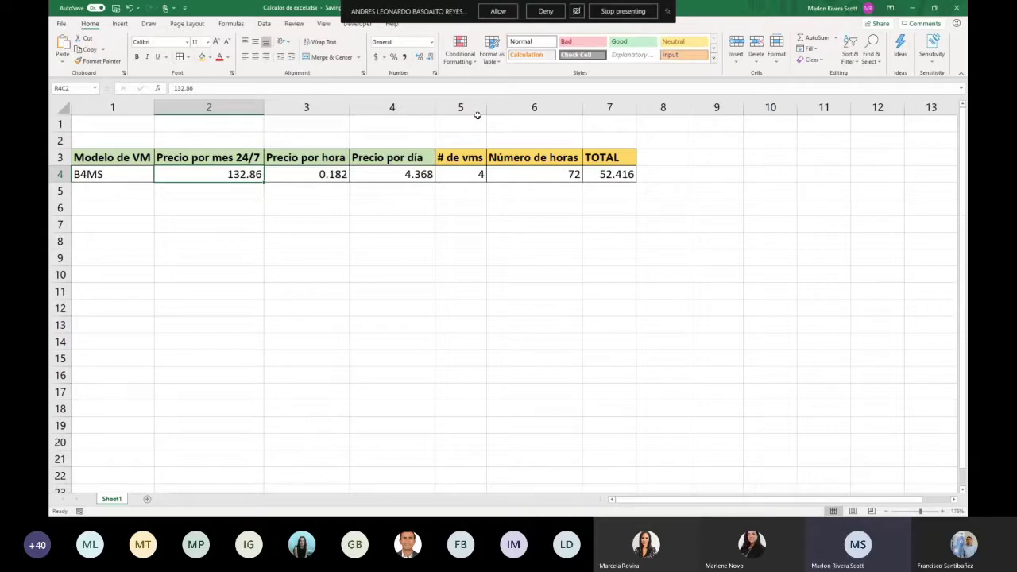
click(914, 11)
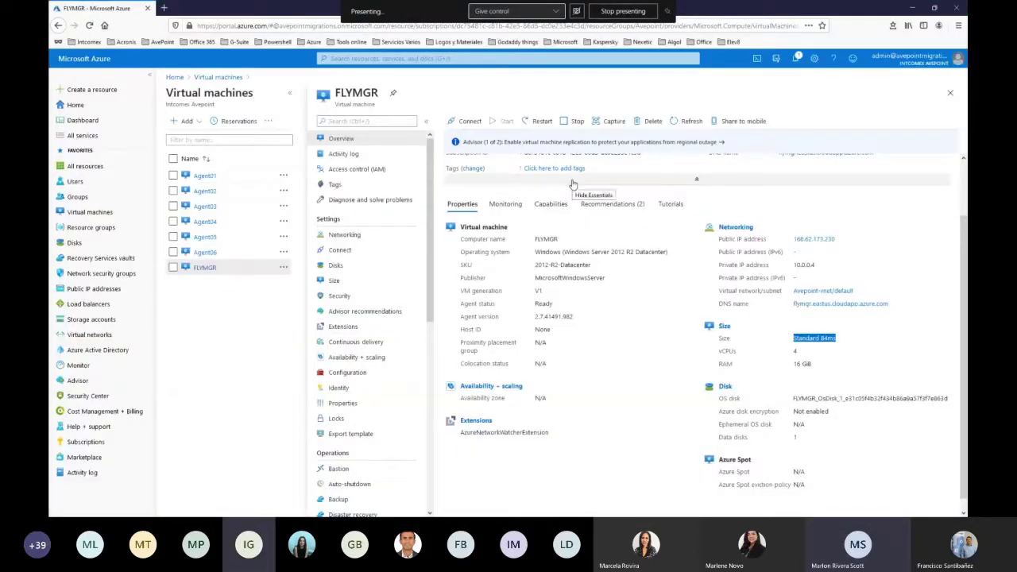
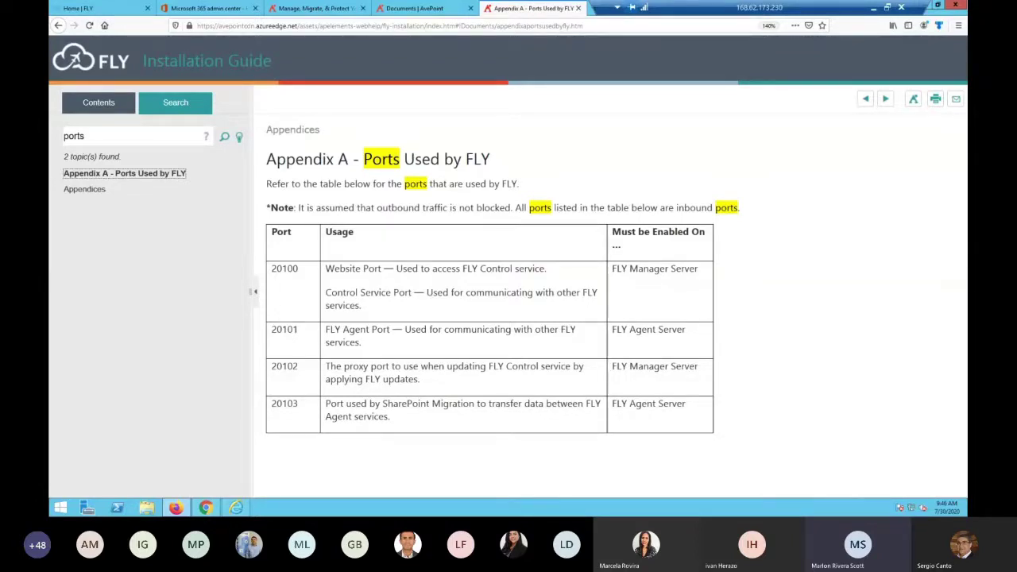
Move the Azure portal window over the guide and maximize the FLYMGR virtual machine page
drag(603, 71, 548, 71)
double_click(548, 72)
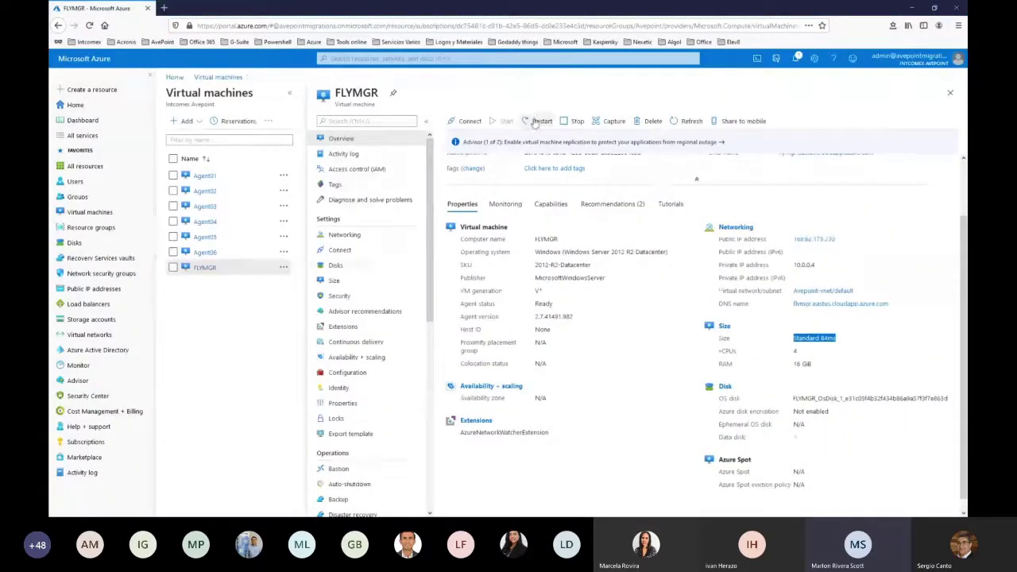
Open Agent06 from the virtual machines list and download its Agent06.rdp connection file
click(226, 77)
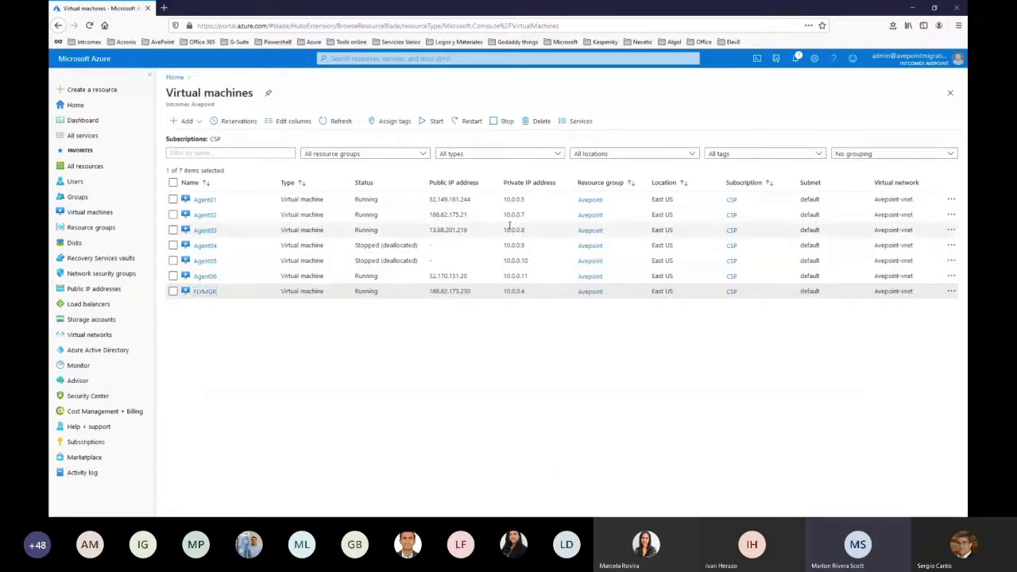
click(204, 277)
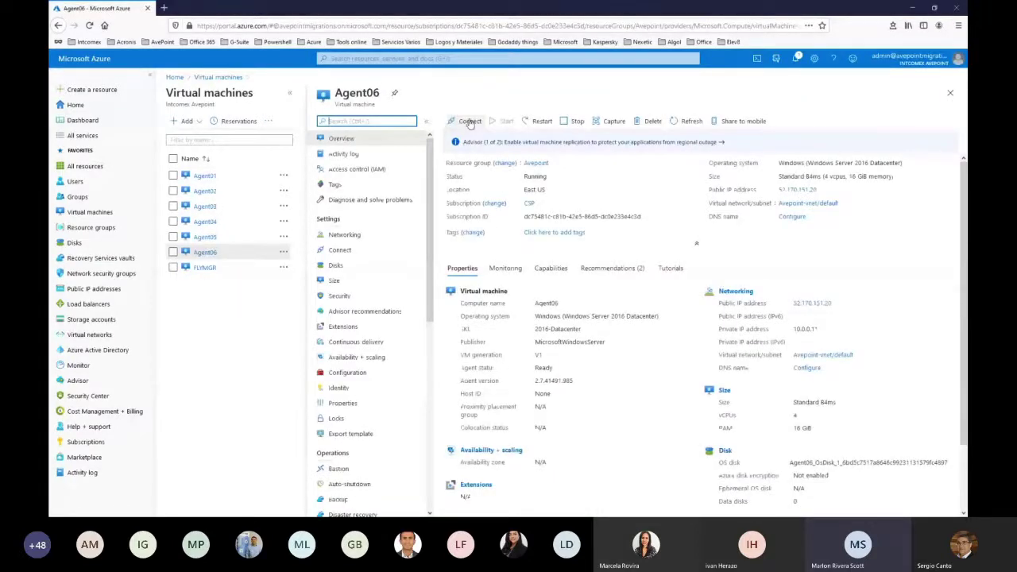
click(470, 122)
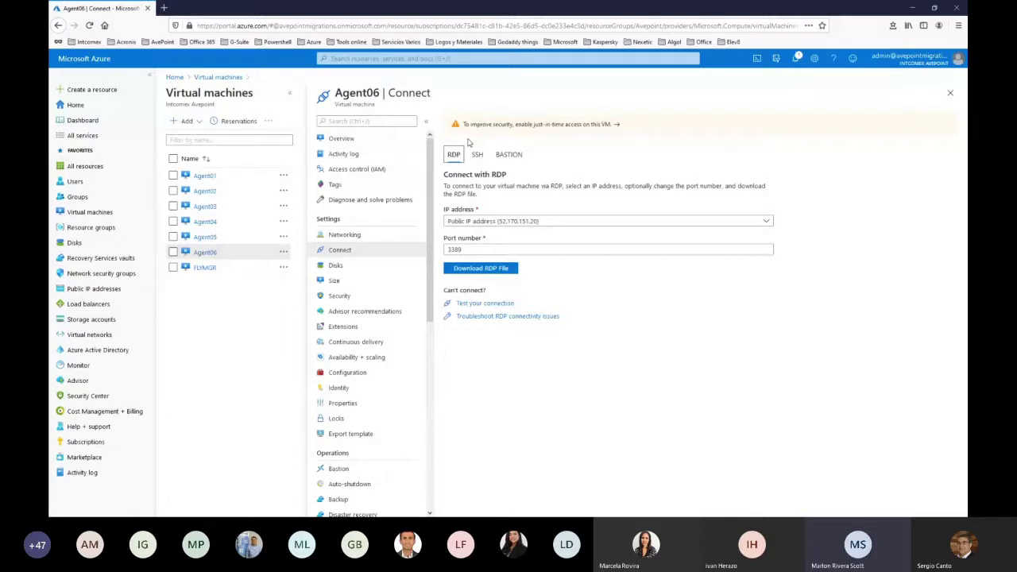
click(477, 268)
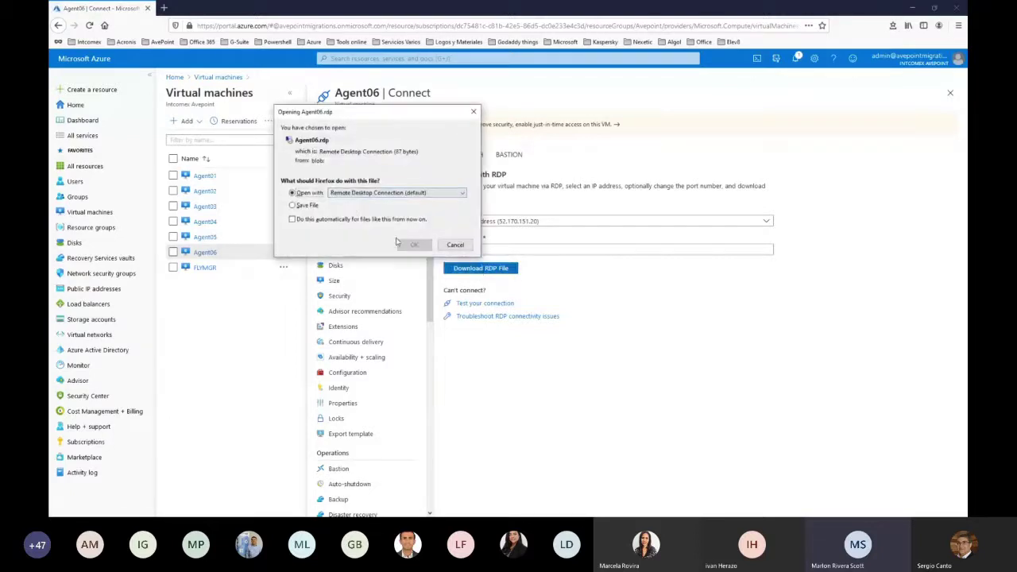
Open Agent06.rdp in Remote Desktop Connection and maximize the remote session window
click(414, 244)
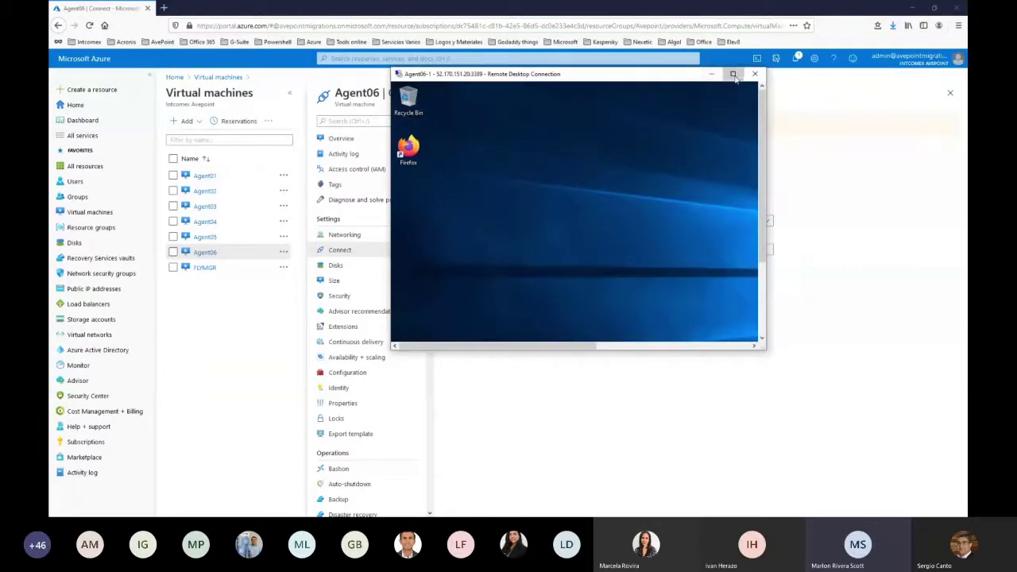
click(733, 75)
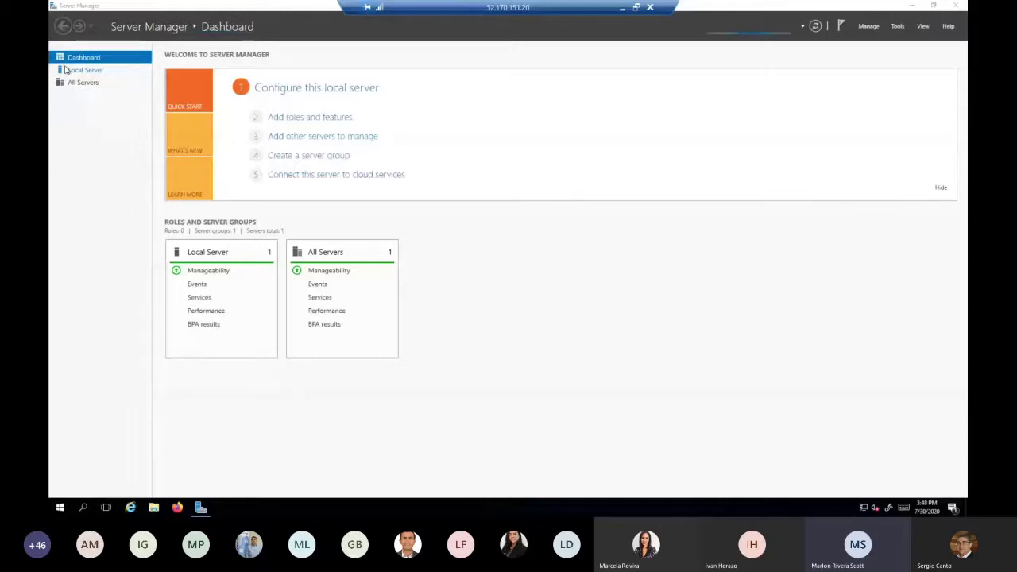
Close Server Manager and load download.apelements.com/FLY.zip in Firefox, stripping the stray leading characters
click(952, 8)
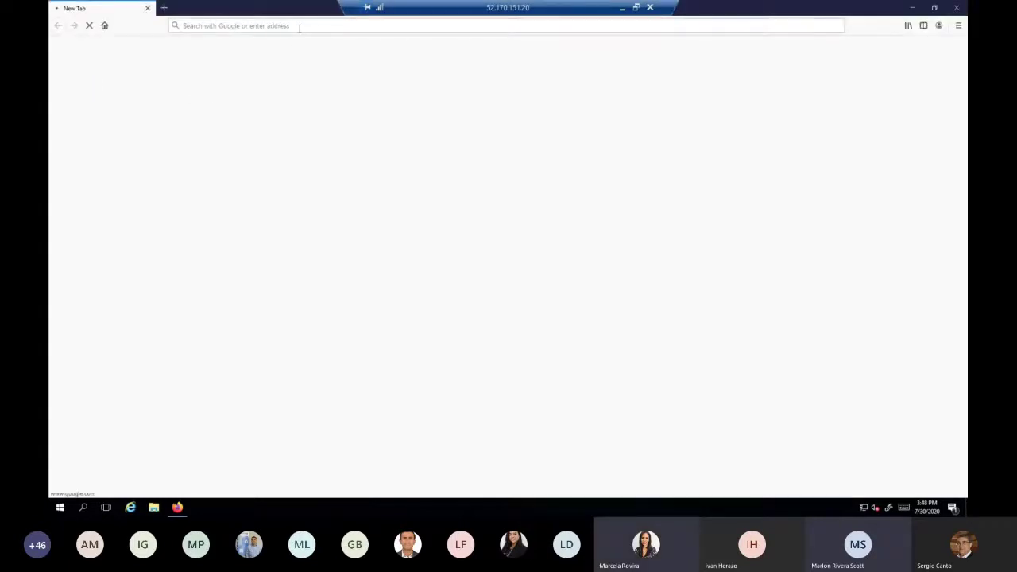
click(299, 26)
text(2. download.apelements.com/FLY.zip)
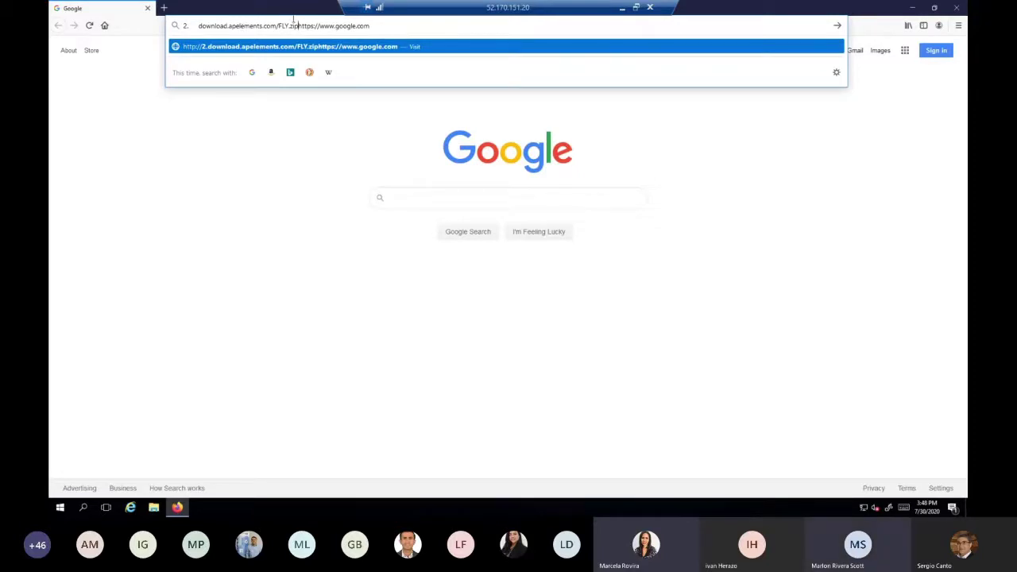
key(ctrl+a)
text(2. download.apelements.com/FLY.zip)
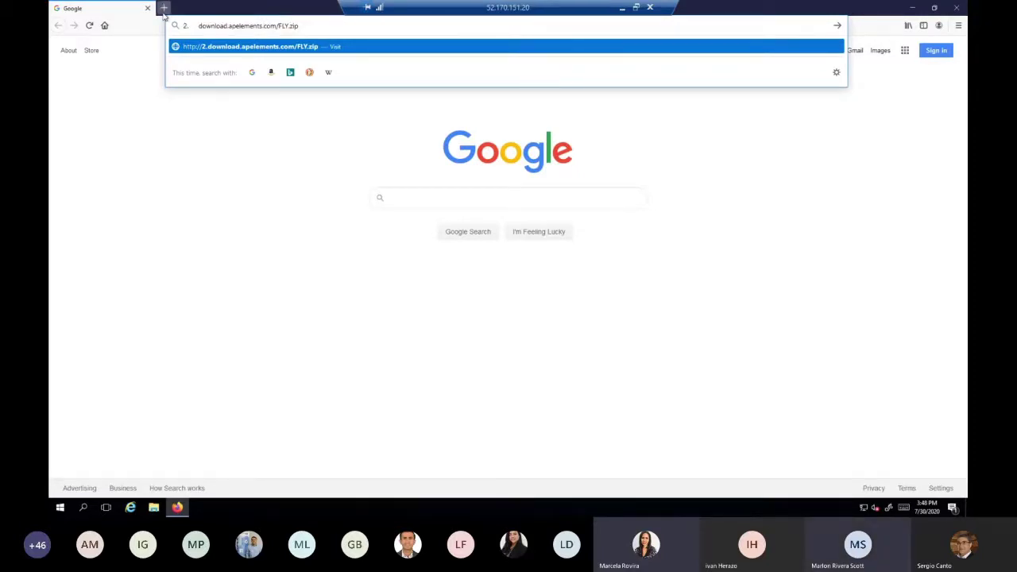
key(shift+Home)
key(BackSpace)
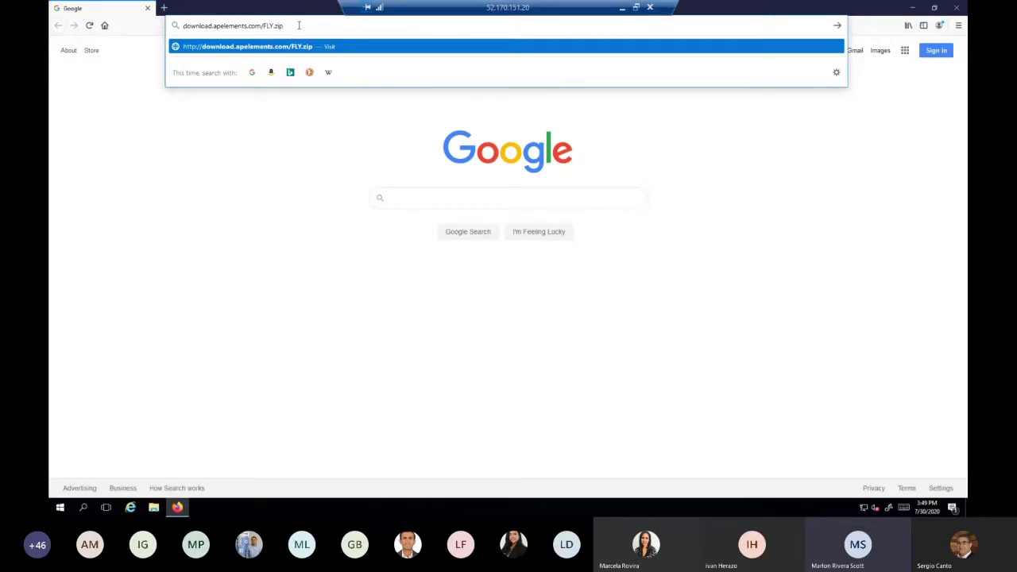
key(Return)
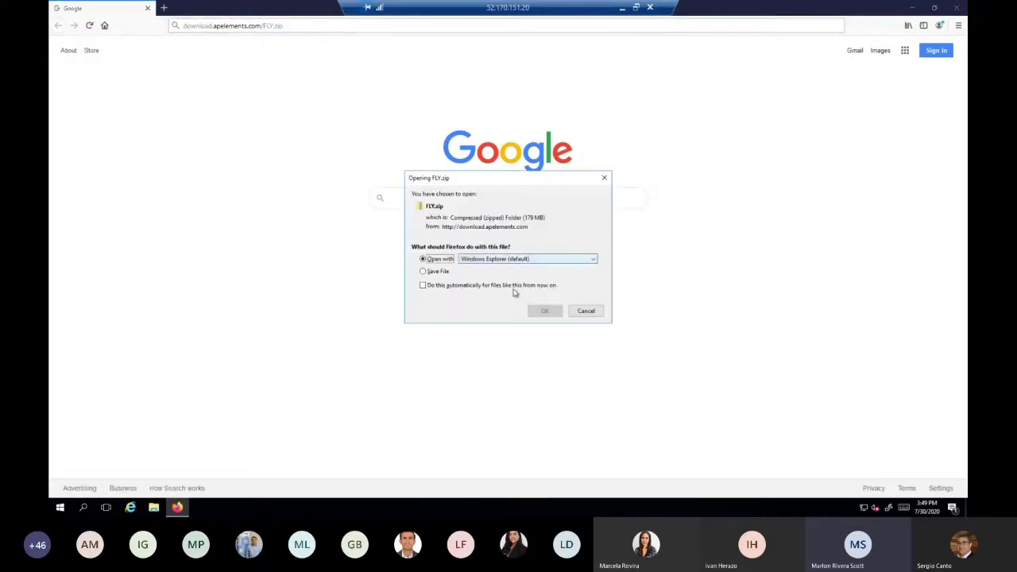
Open FLY.zip from Firefox's downloads, close it and Firefox, and view the Downloads folder
click(547, 313)
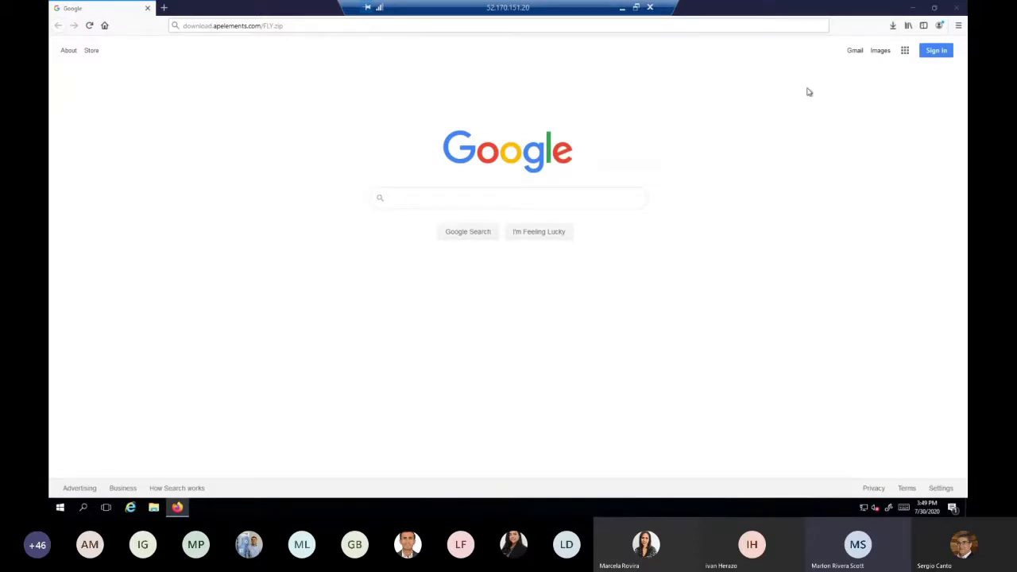
click(894, 27)
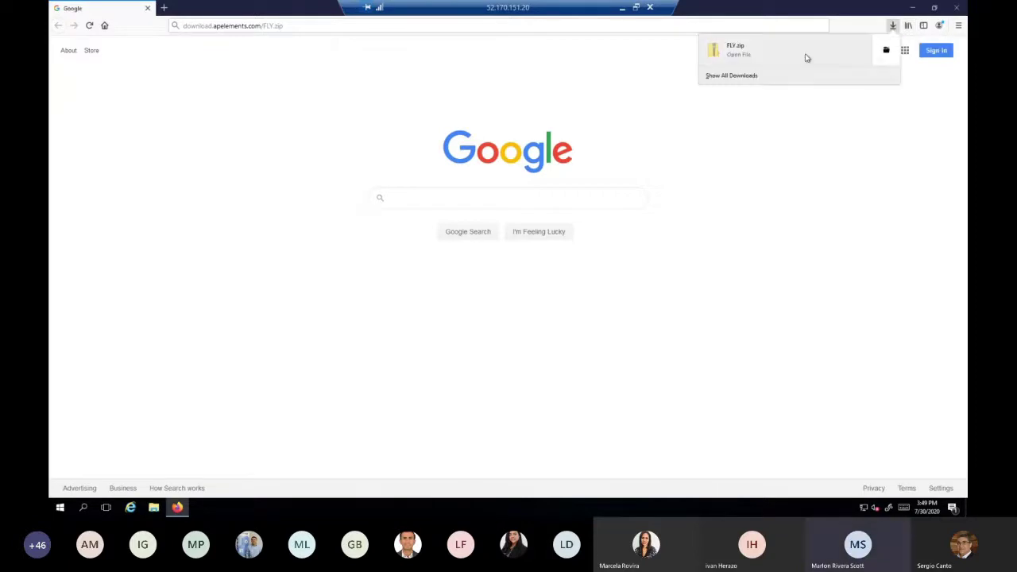
click(884, 53)
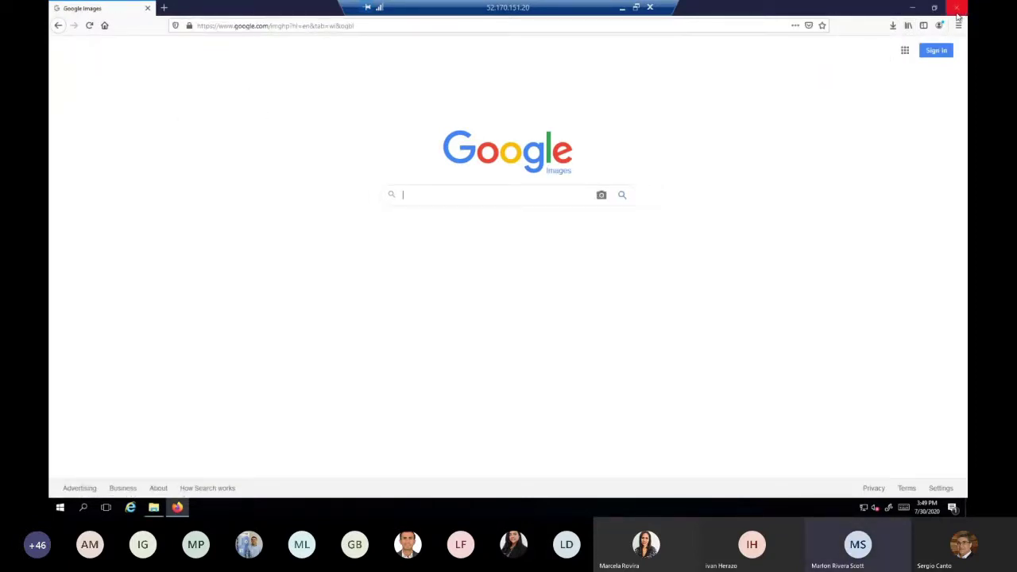
click(957, 11)
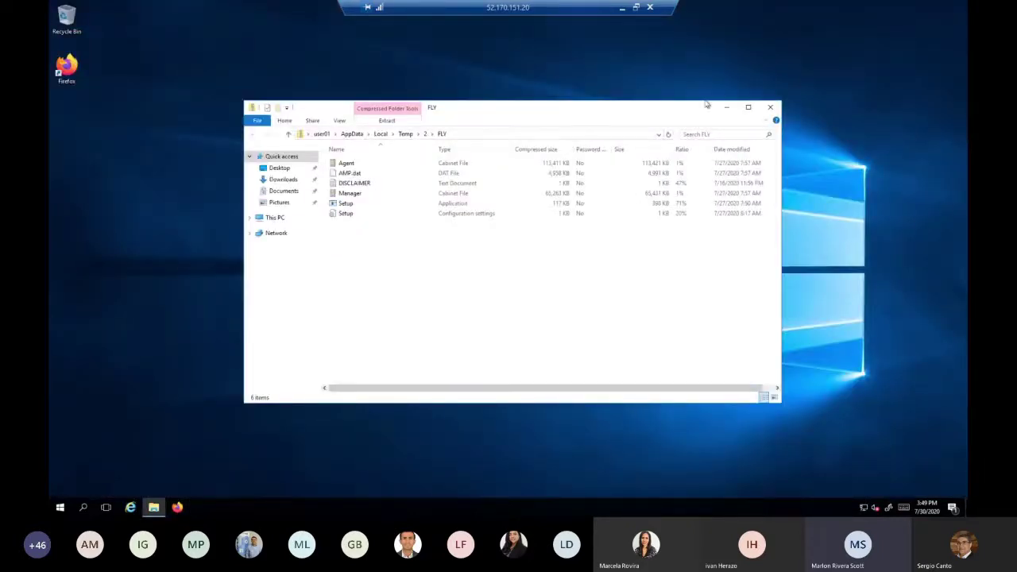
click(768, 107)
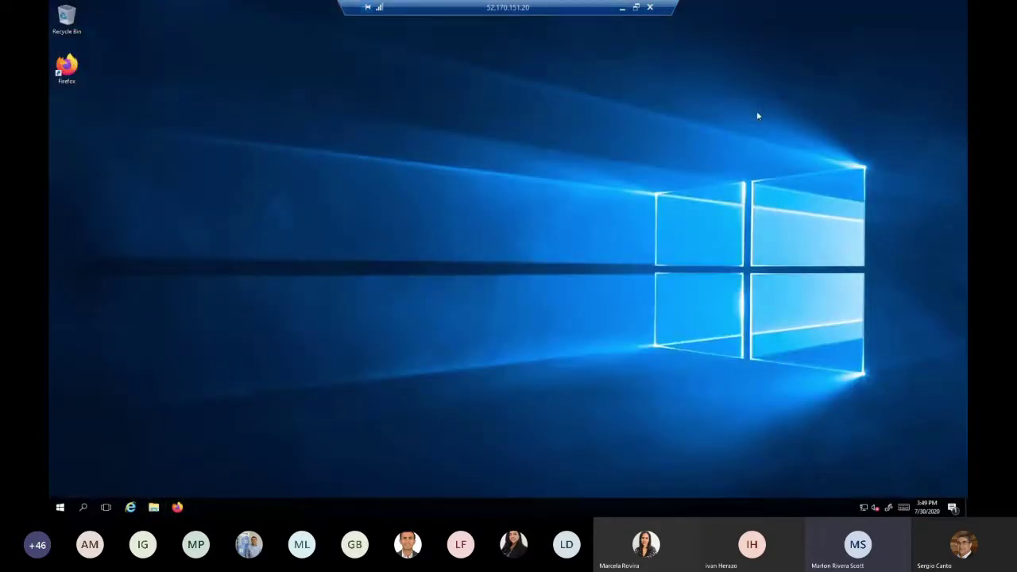
click(153, 507)
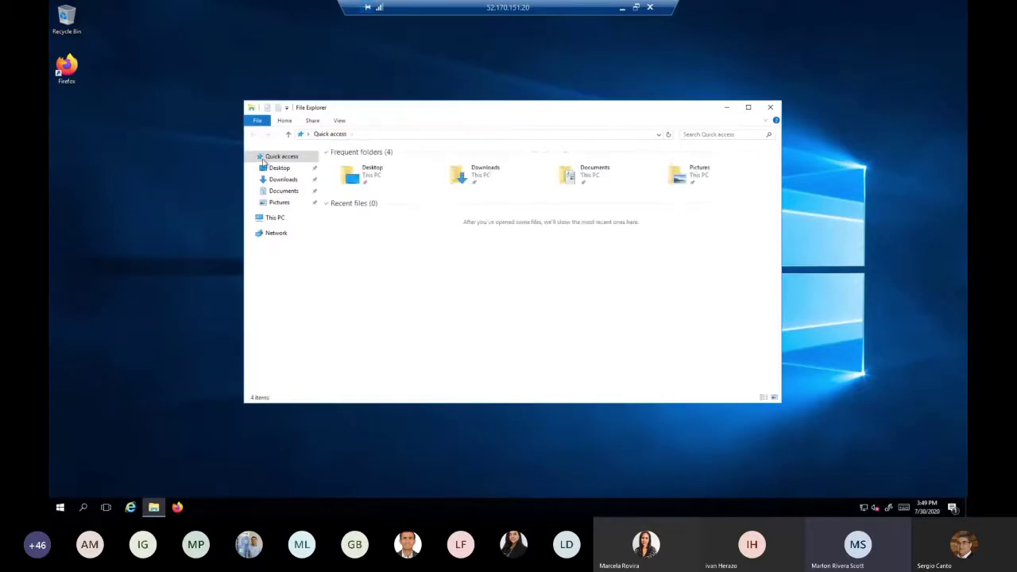
click(282, 180)
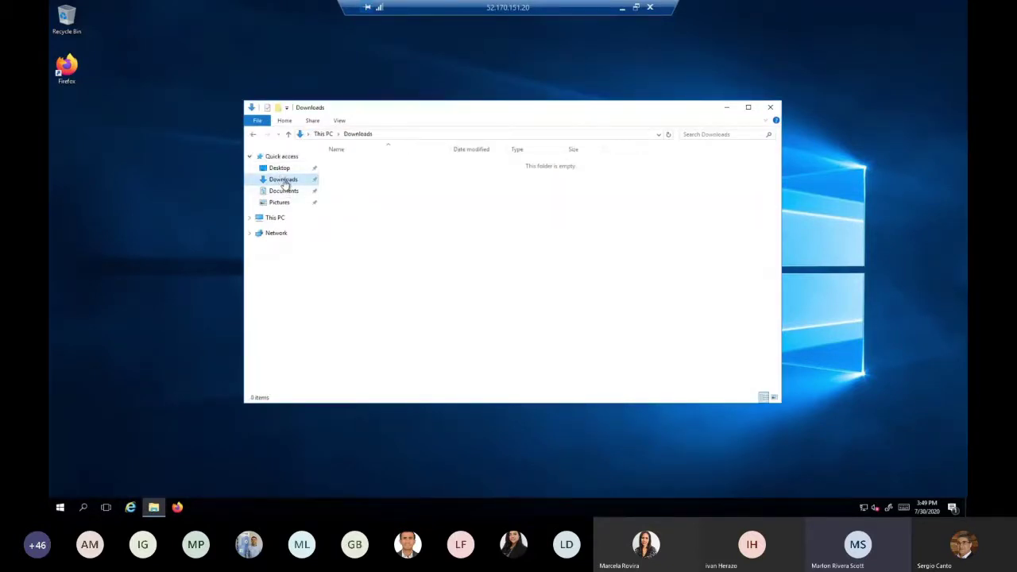
Reopen Firefox and load the FLY.zip address with the stray prefix removed
click(177, 507)
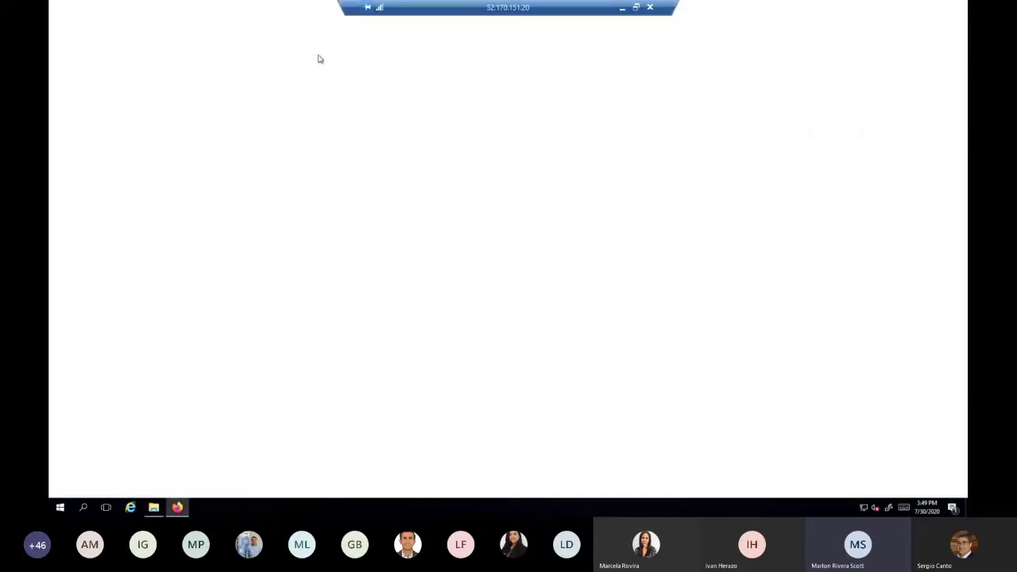
click(295, 26)
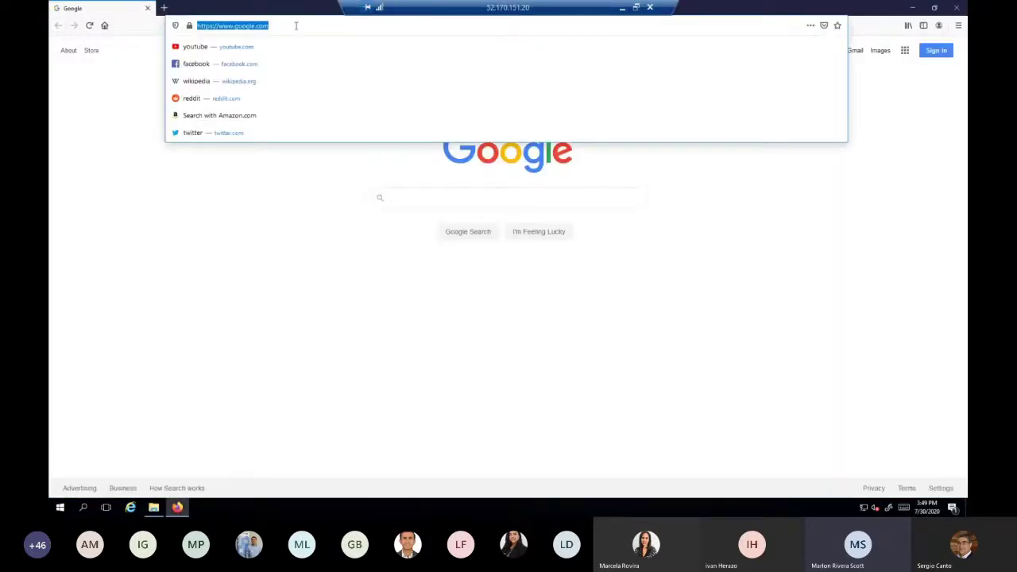
text(2.download.apelements.com/FLY.zip)
key(Return)
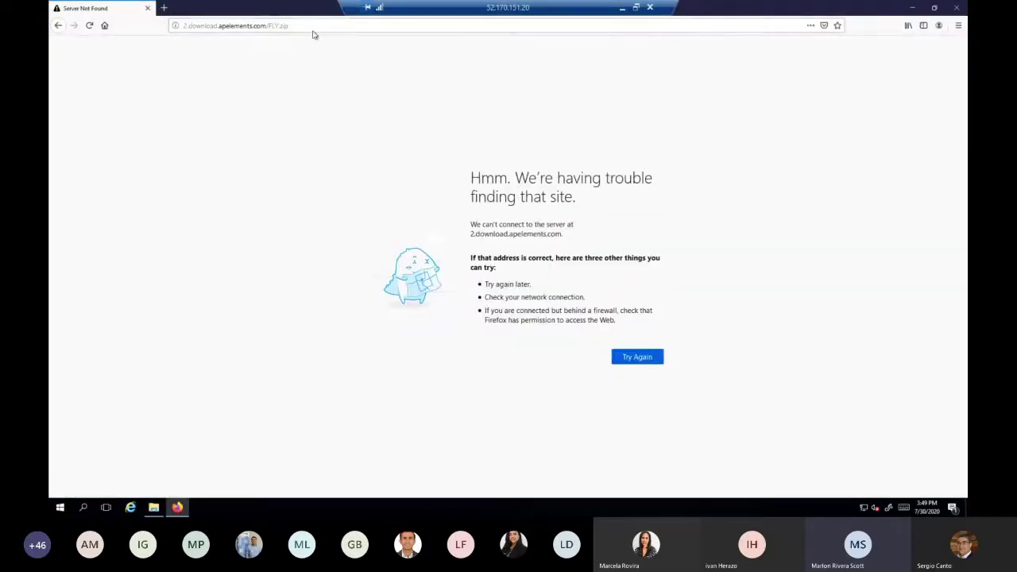
click(309, 26)
key(Home)
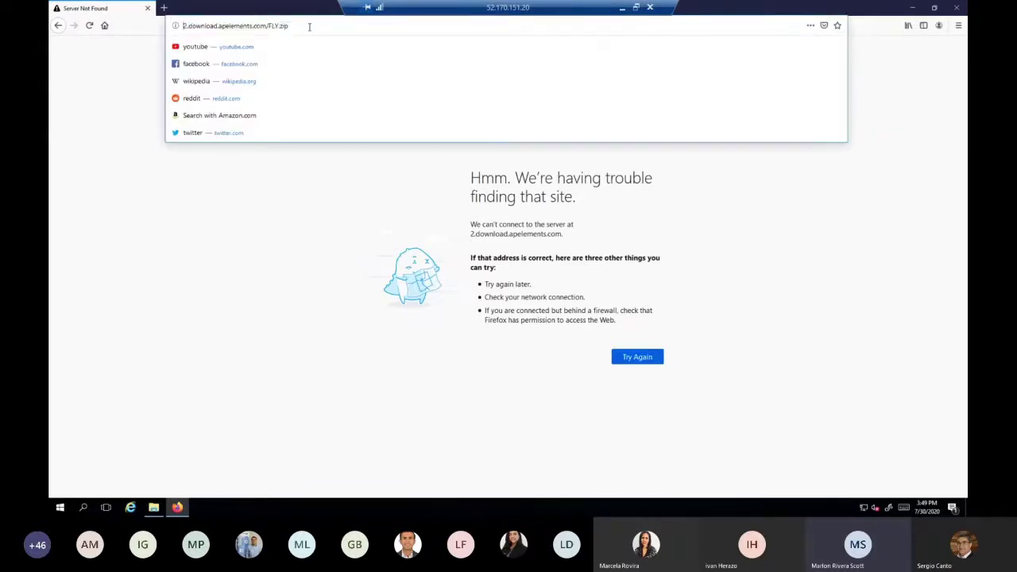
key(Delete)
key(Delete)
key(Delete)
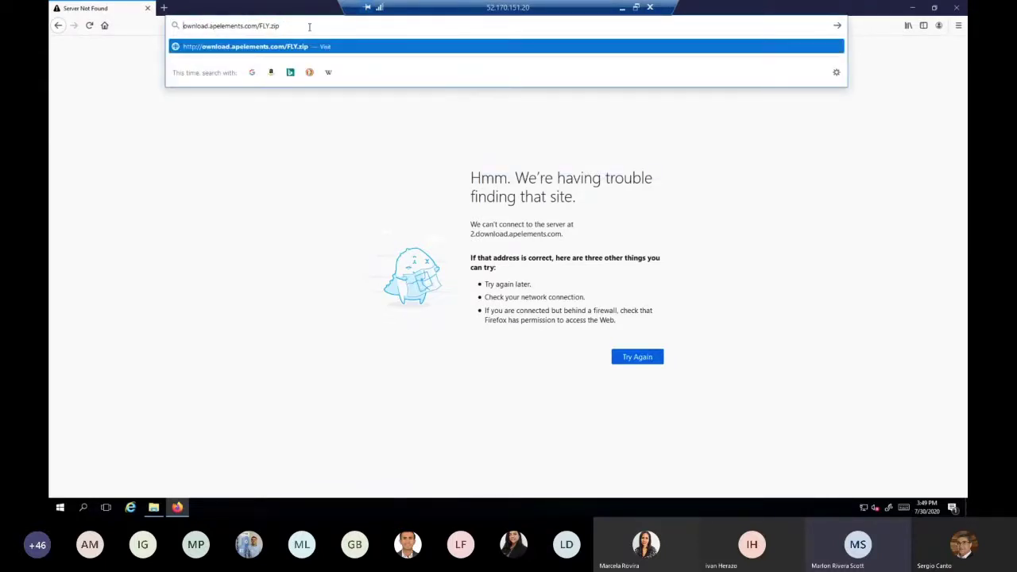
key(Return)
Save FLY.zip to disk and close Firefox
click(445, 273)
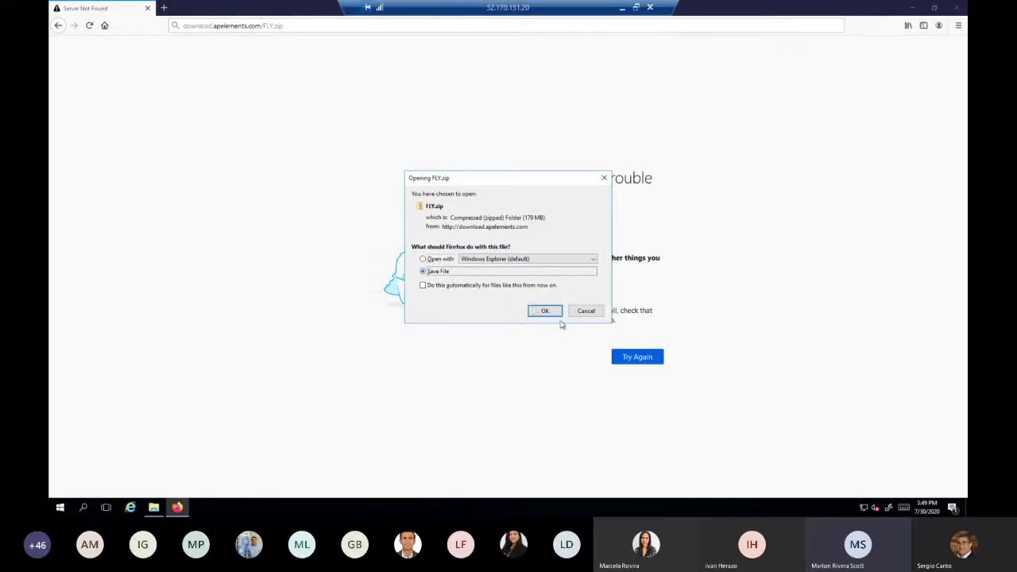
click(545, 310)
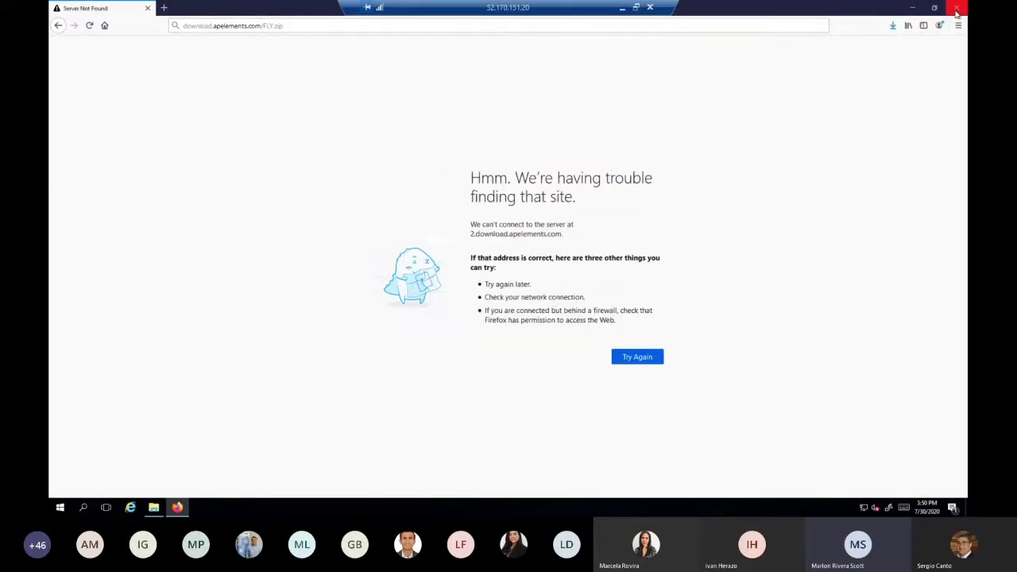
click(957, 9)
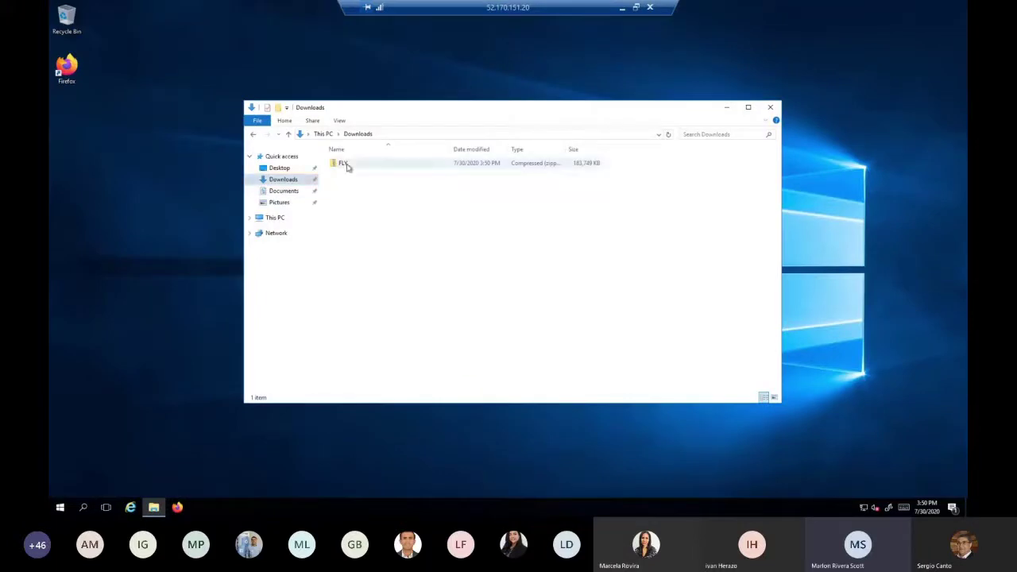
Create a new desktop folder named 'installer FLY'
right_click(166, 220)
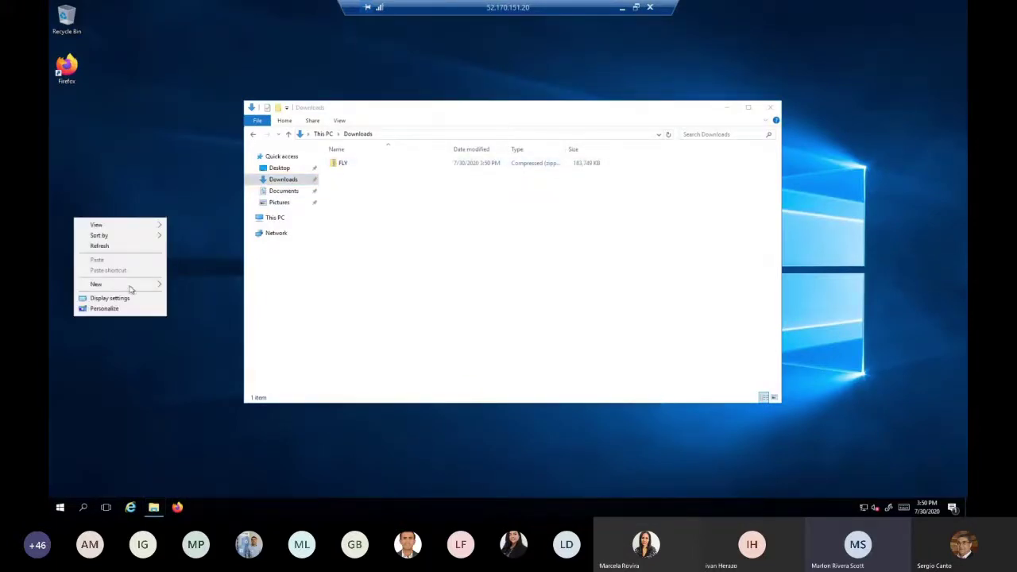
mouse_move(155, 285)
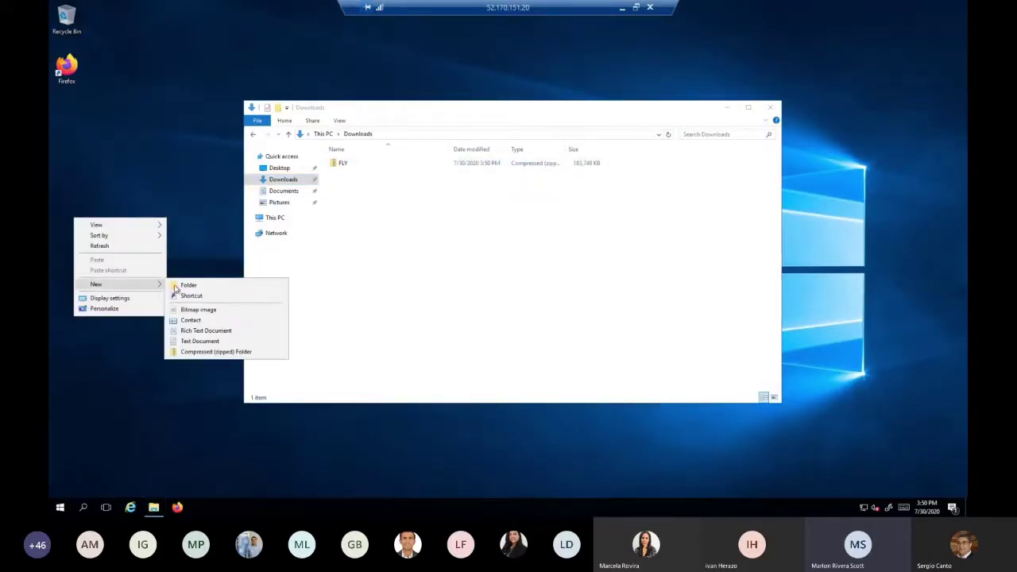
click(189, 284)
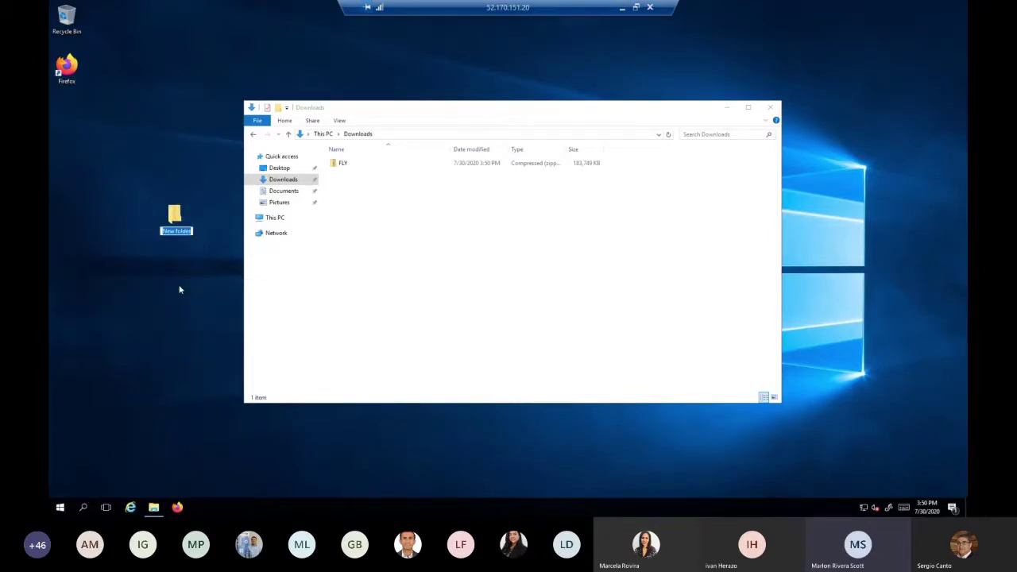
text(installer FLY)
key(Return)
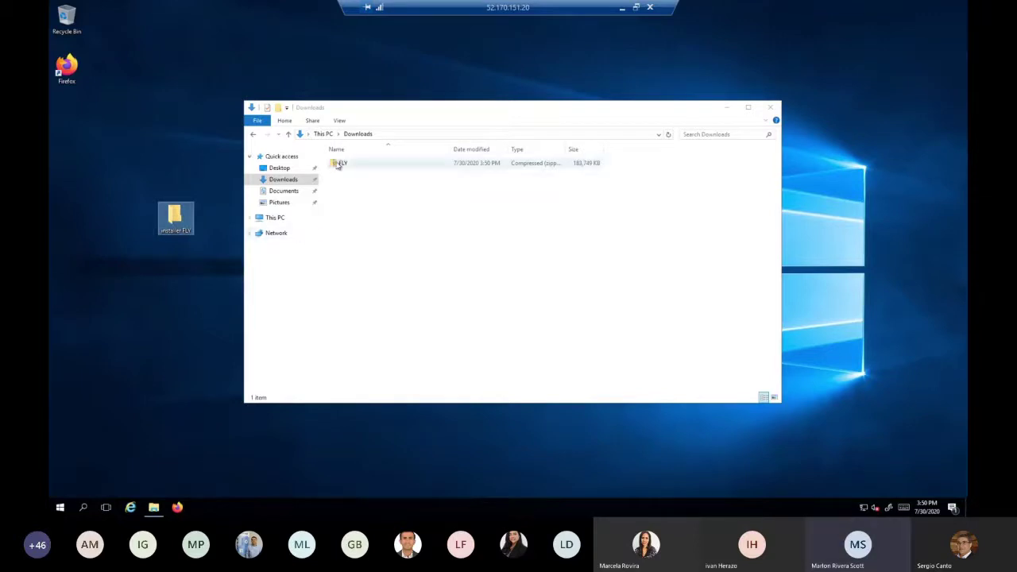
Copy the files from the FLY zip archive into 'installer FLY' and close the Downloads window
double_click(338, 165)
drag(384, 241, 181, 224)
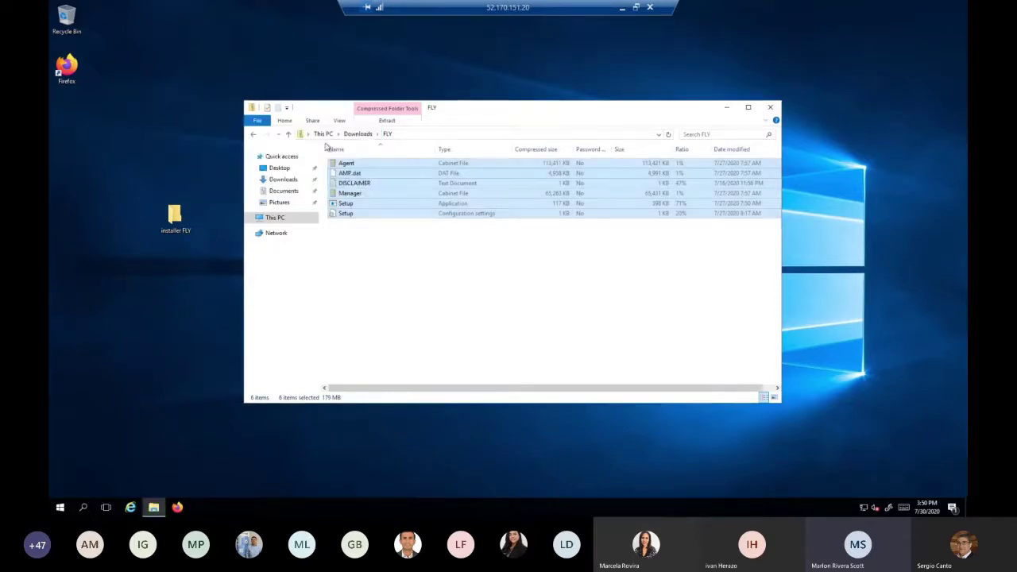
click(290, 135)
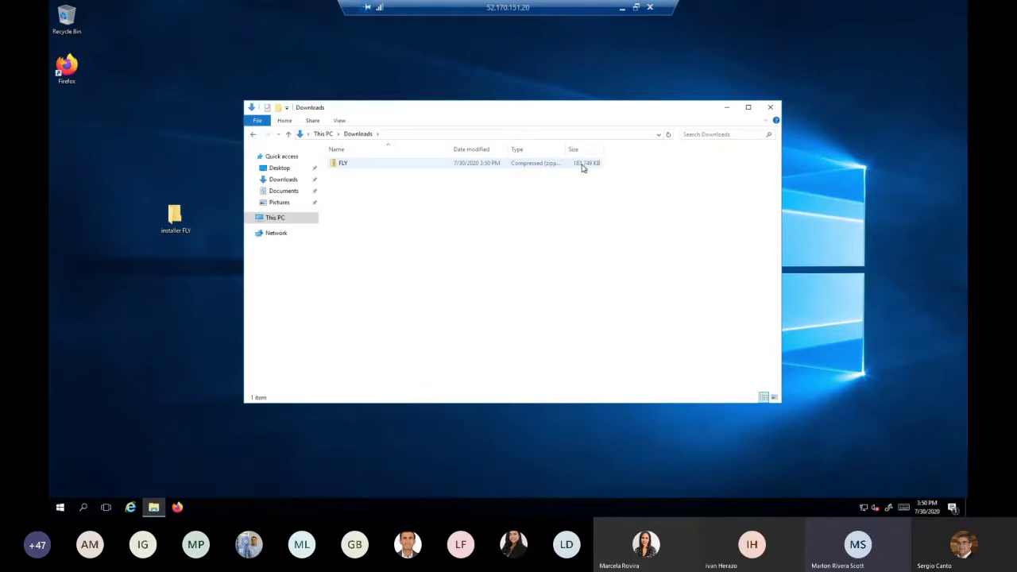
click(770, 107)
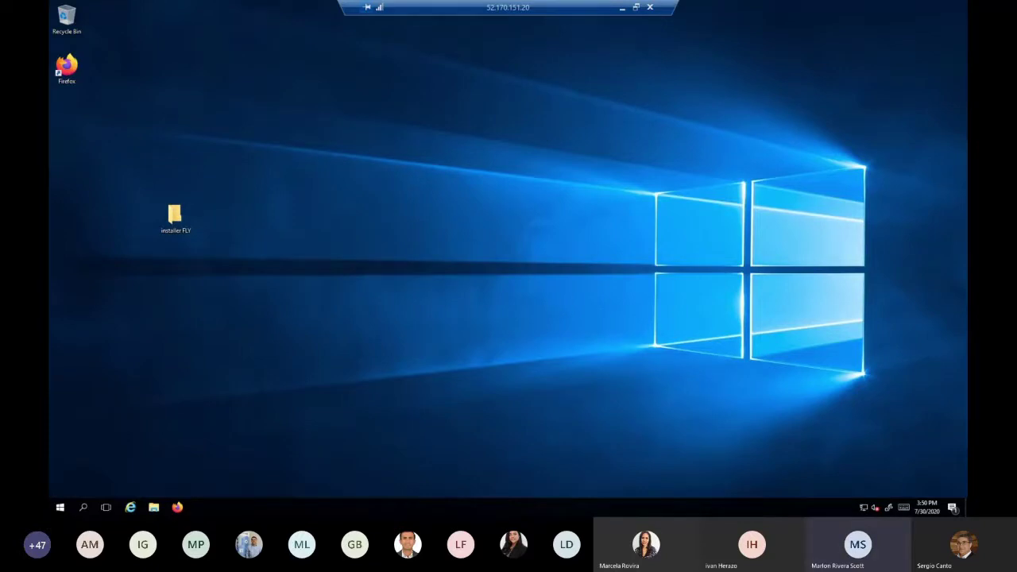
Return to the remote server and open the 'installer FLY' desktop folder showing its six files
key(alt+Tab)
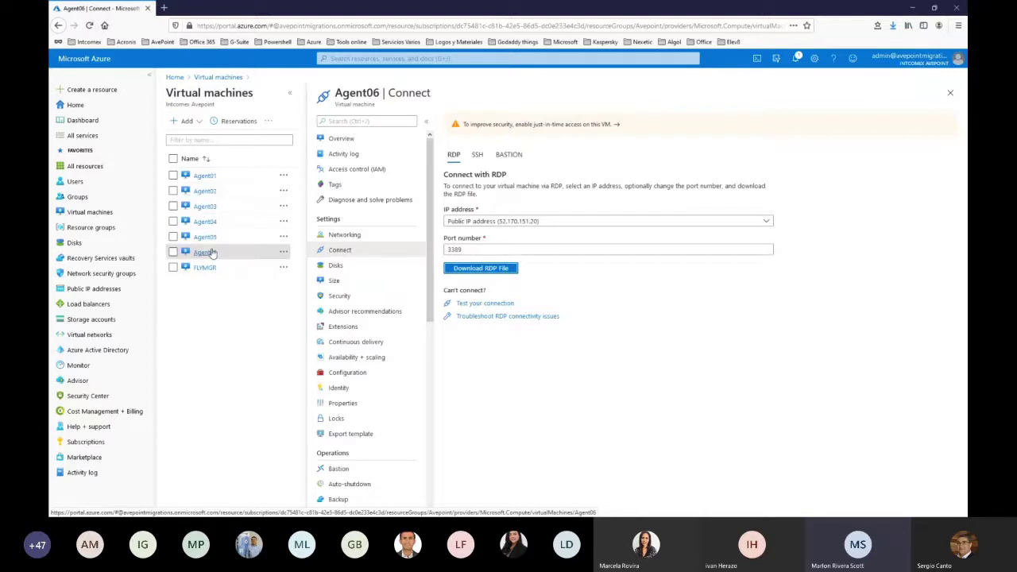
key(alt+Tab)
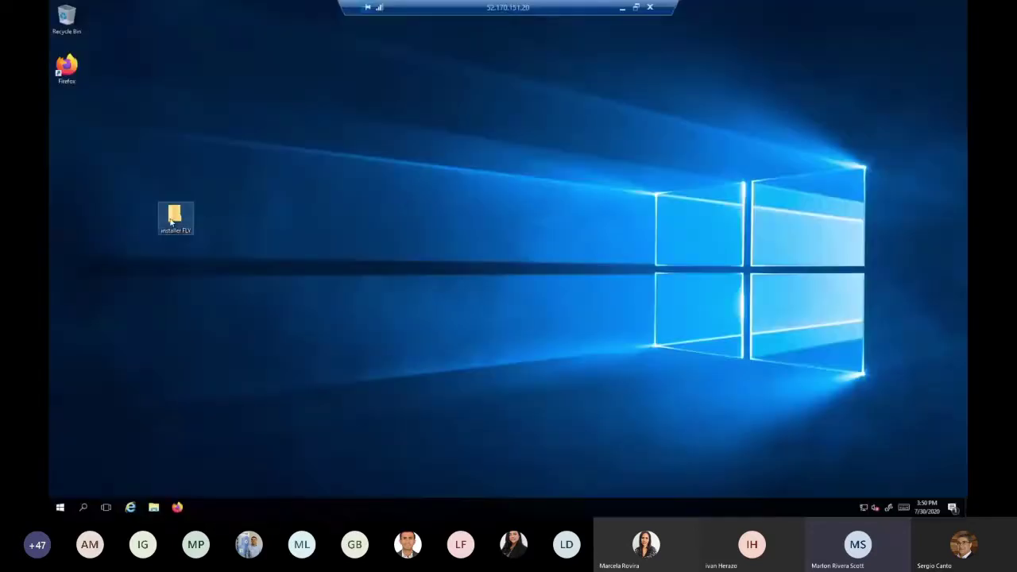
click(171, 223)
double_click(171, 223)
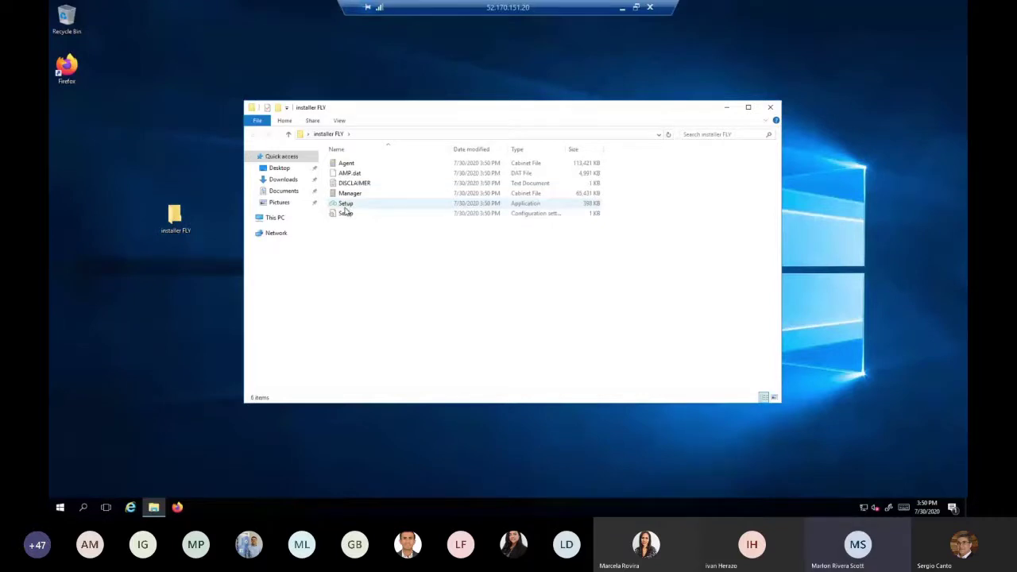
Move focus from the 'installer FLY' window to the empty desktop
click(145, 419)
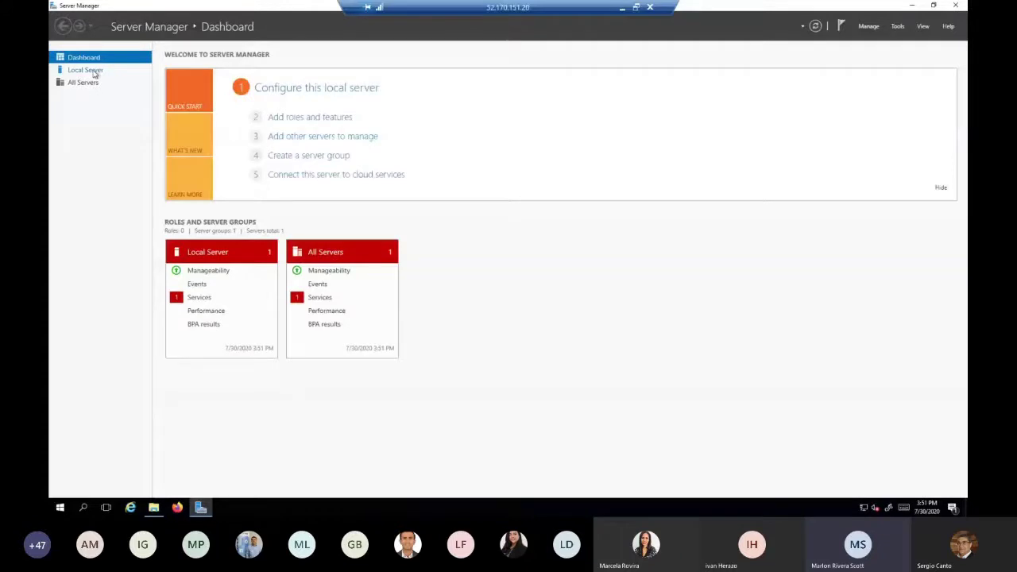
Visit the All Servers page, then return to the Server Manager Dashboard
click(90, 84)
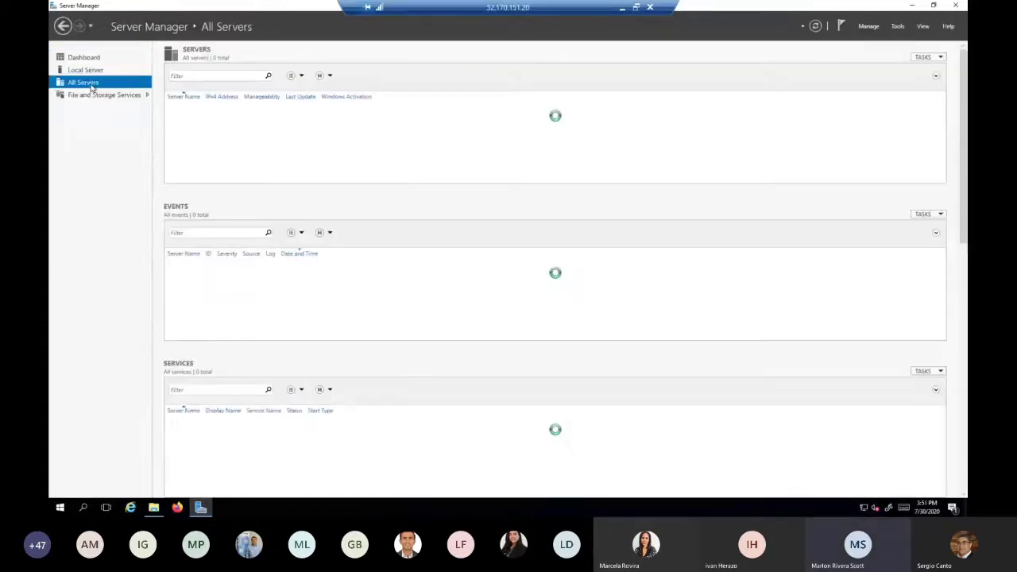
click(86, 58)
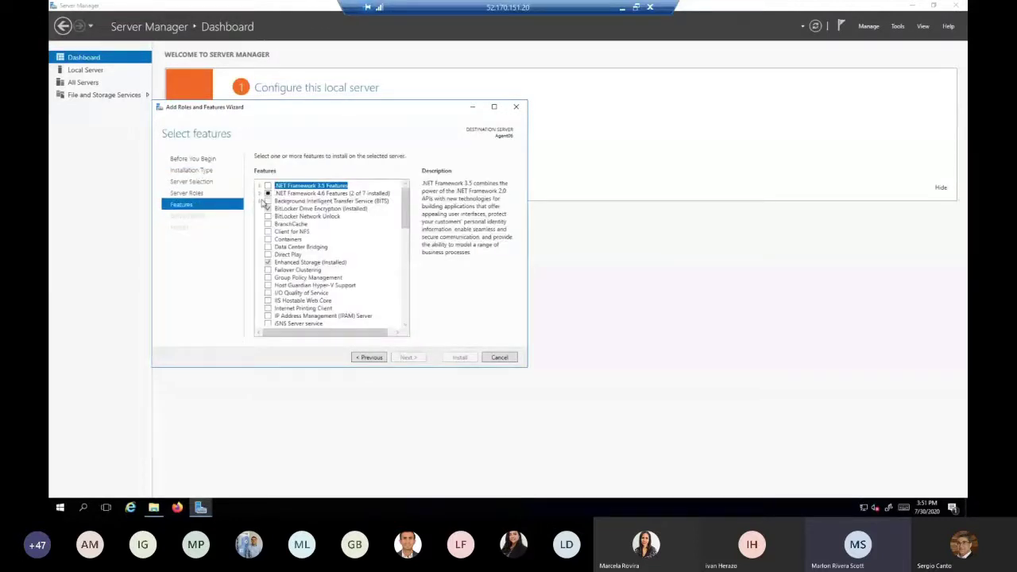
Select .NET Framework 3.5 Features with HTTP Activation, accepting its required features
click(261, 192)
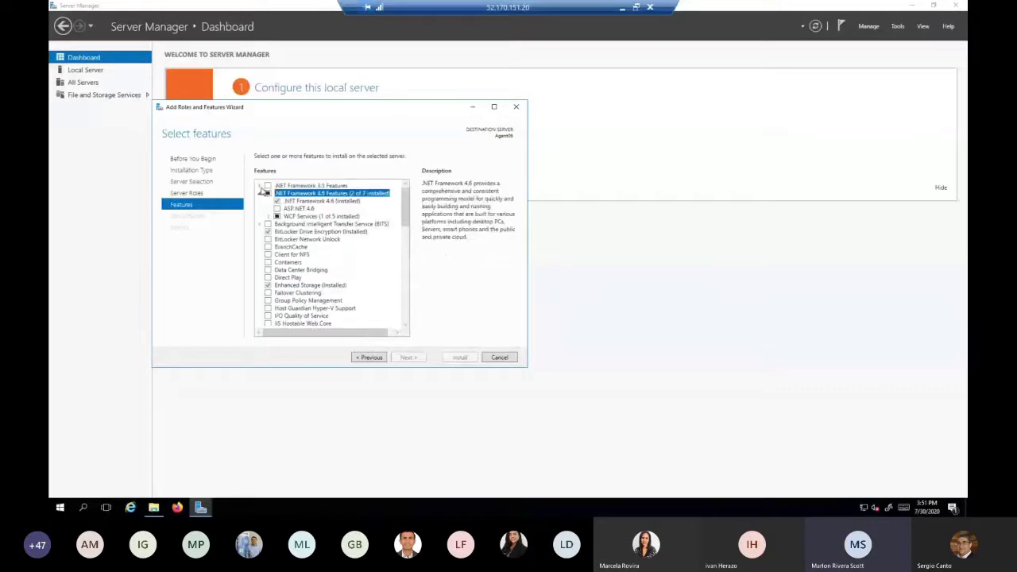
click(261, 187)
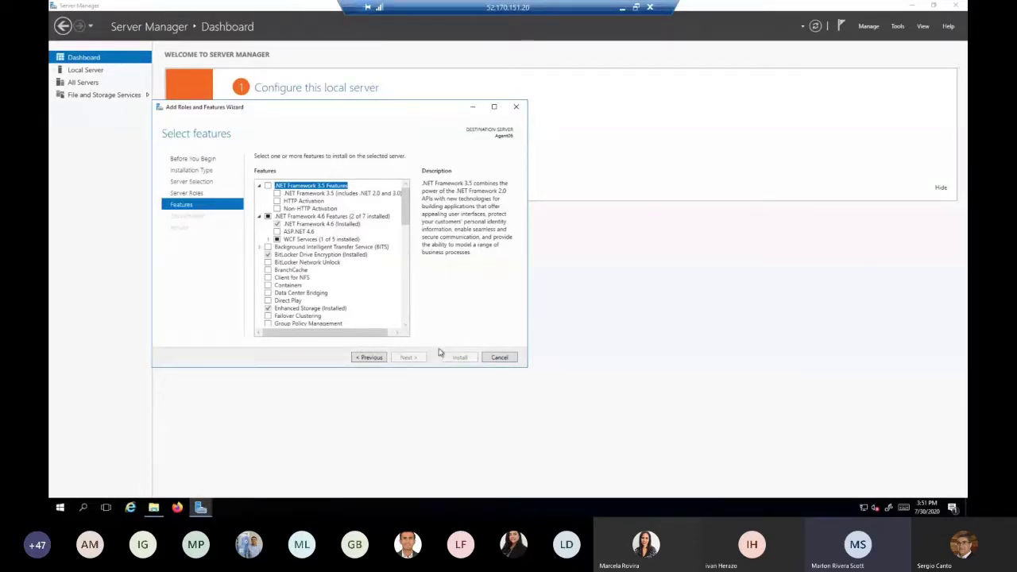
click(268, 185)
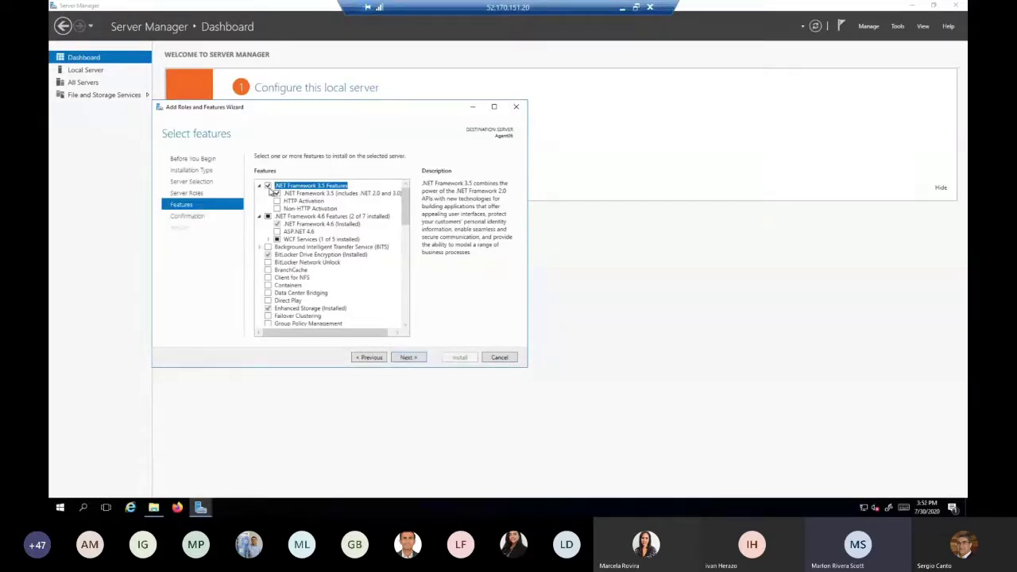
click(277, 201)
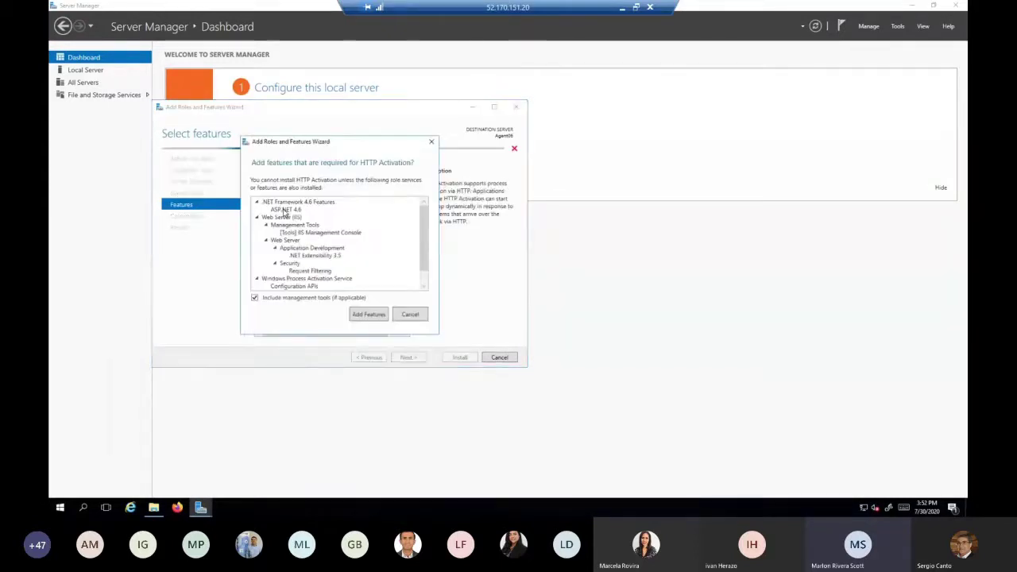
click(368, 315)
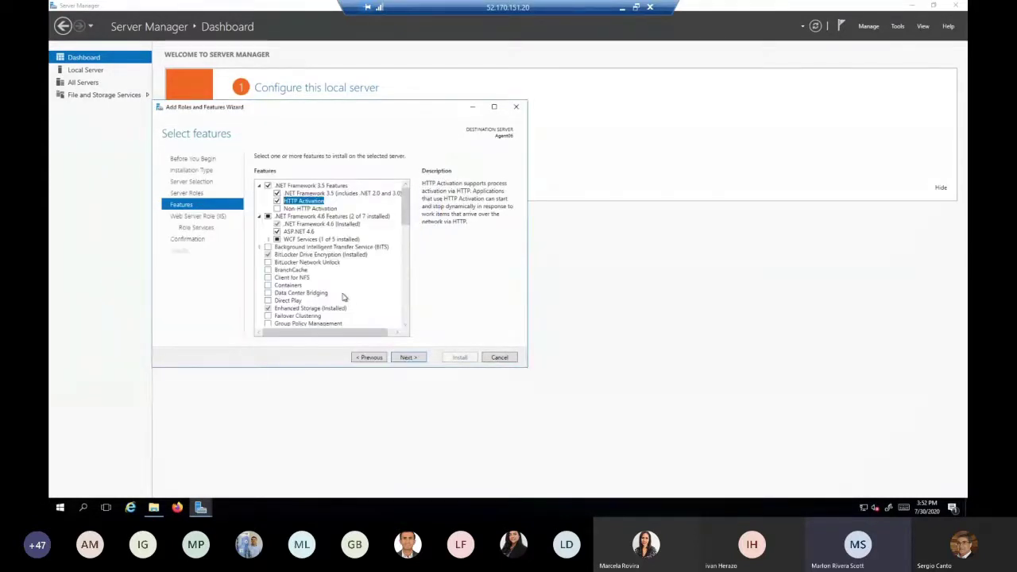
Add WCF HTTP and TCP Activation plus .NET 3.5 Non-HTTP Activation, then proceed to Web Server (IIS)
click(269, 239)
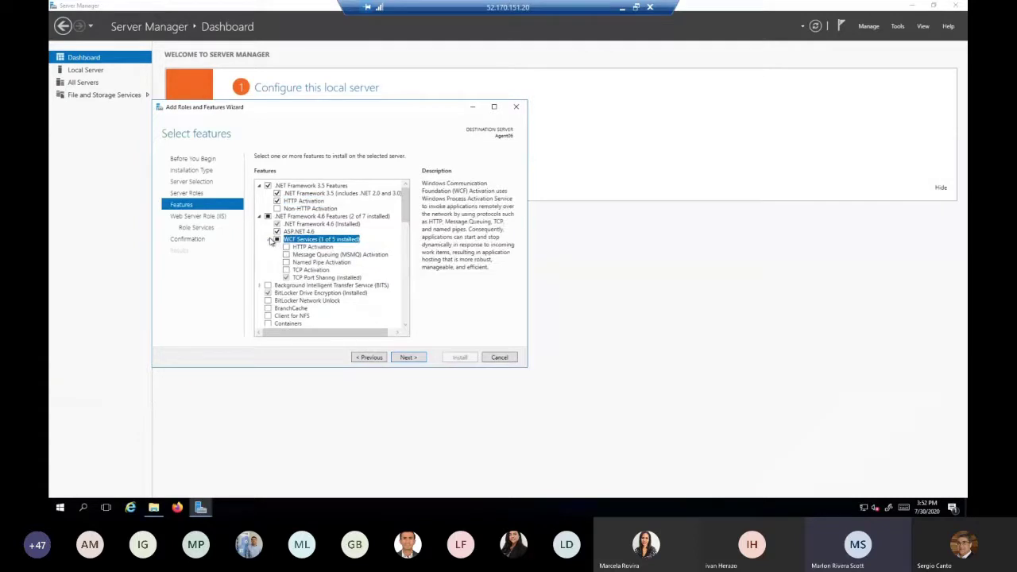
click(286, 247)
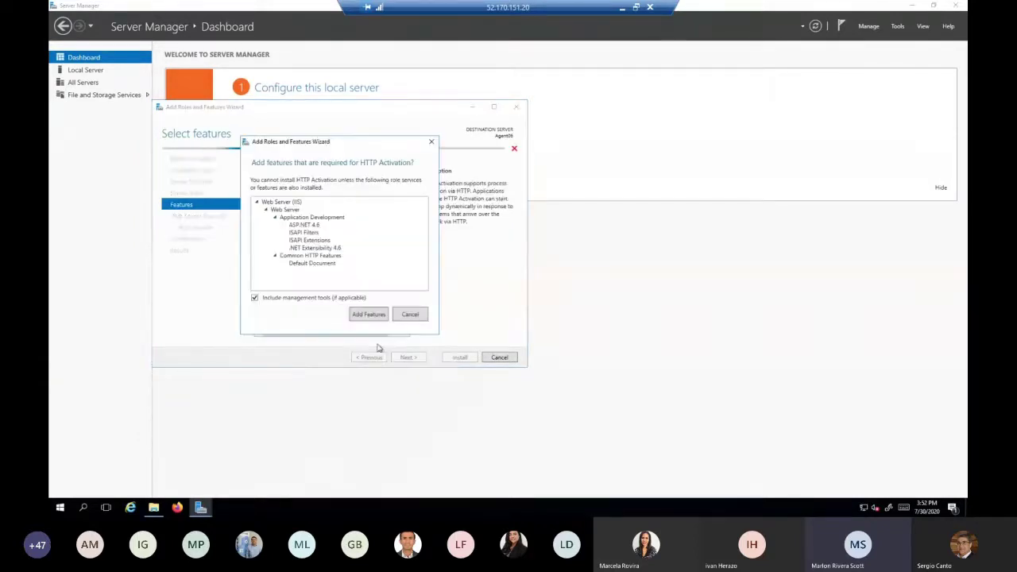
click(368, 315)
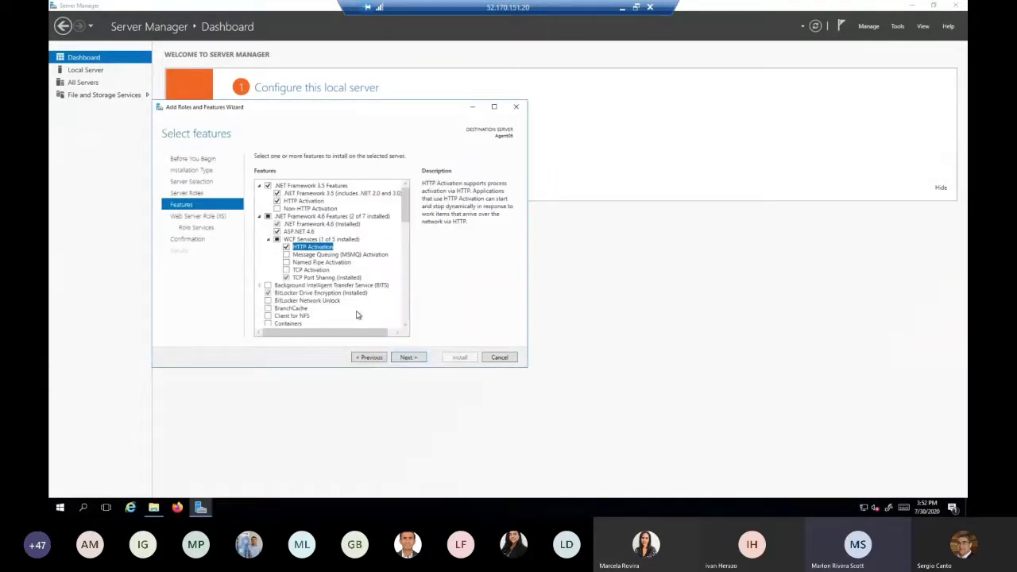
click(287, 271)
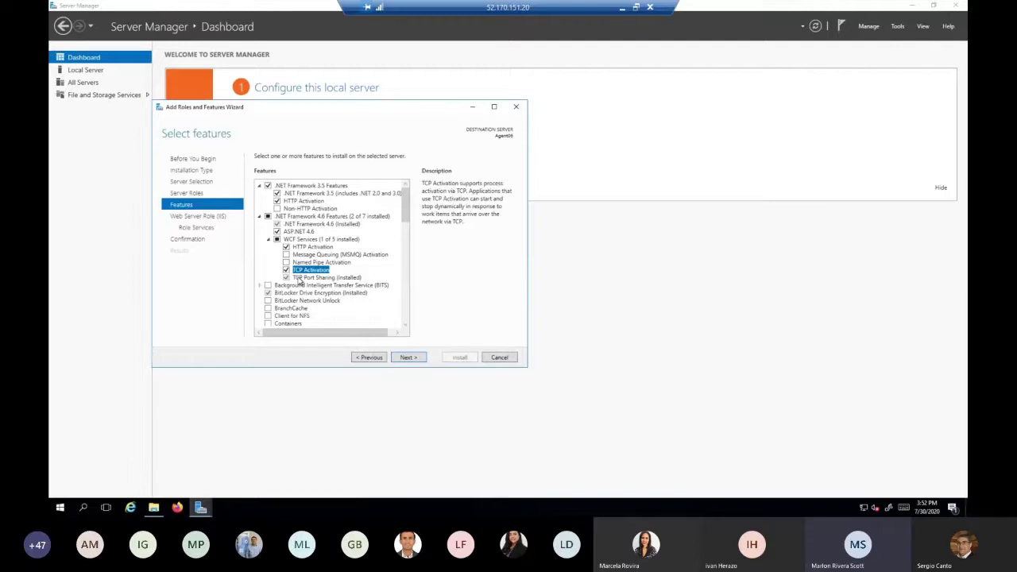
click(277, 208)
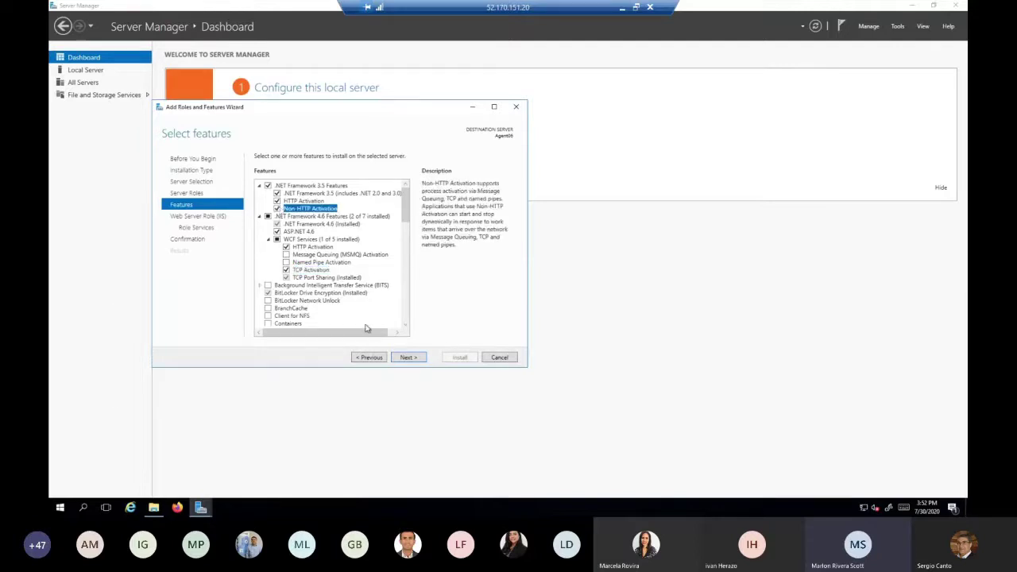
click(406, 357)
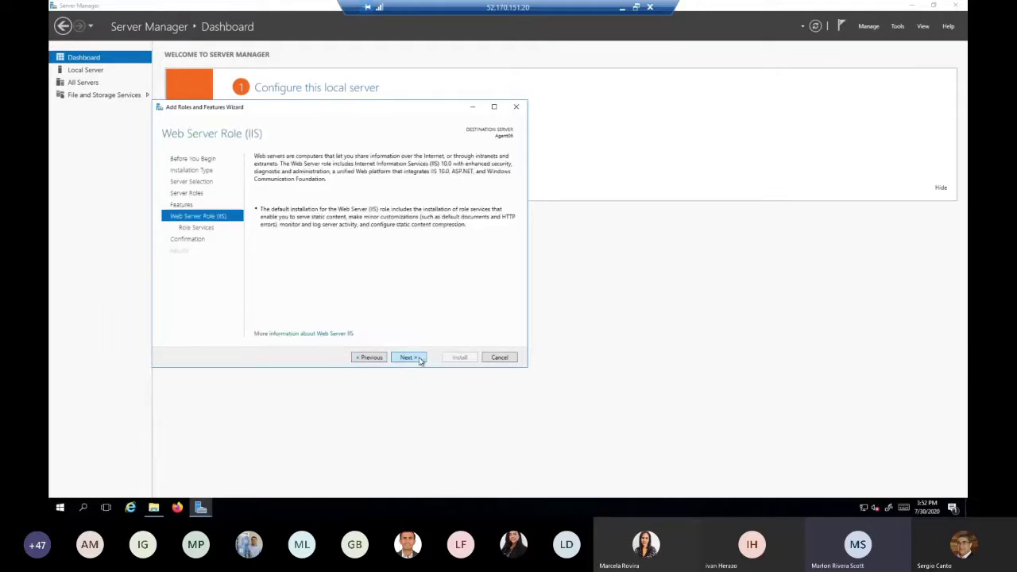
Start installing the .NET, WCF and Web Server (IIS) features on Agent06, then bring up Firefox
click(407, 357)
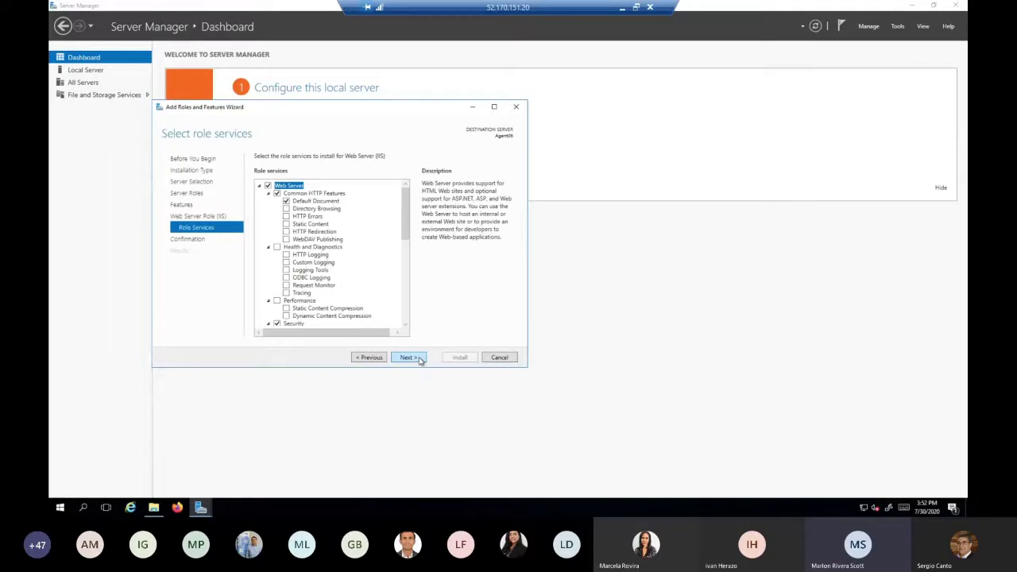
click(419, 359)
click(459, 358)
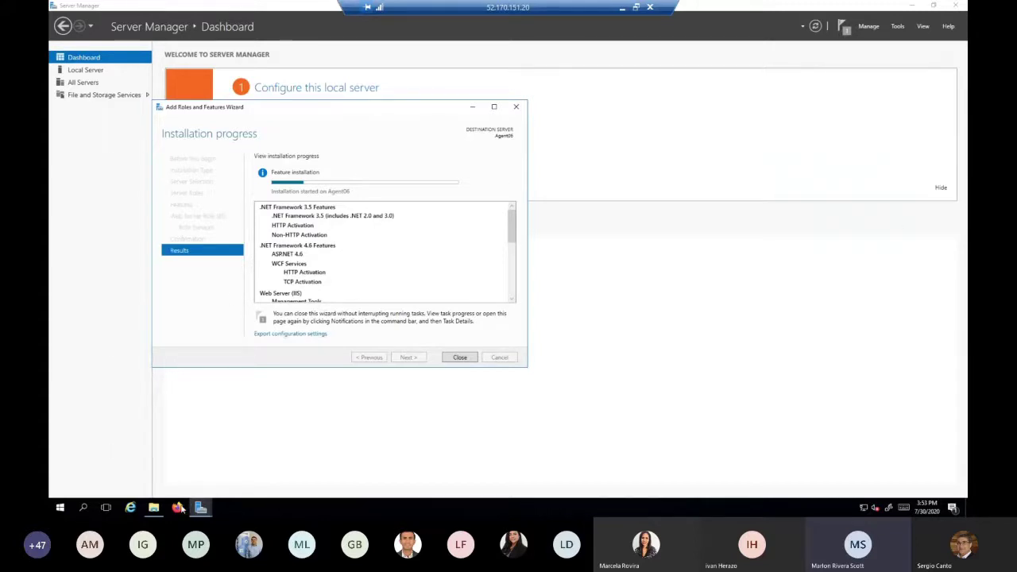
click(179, 507)
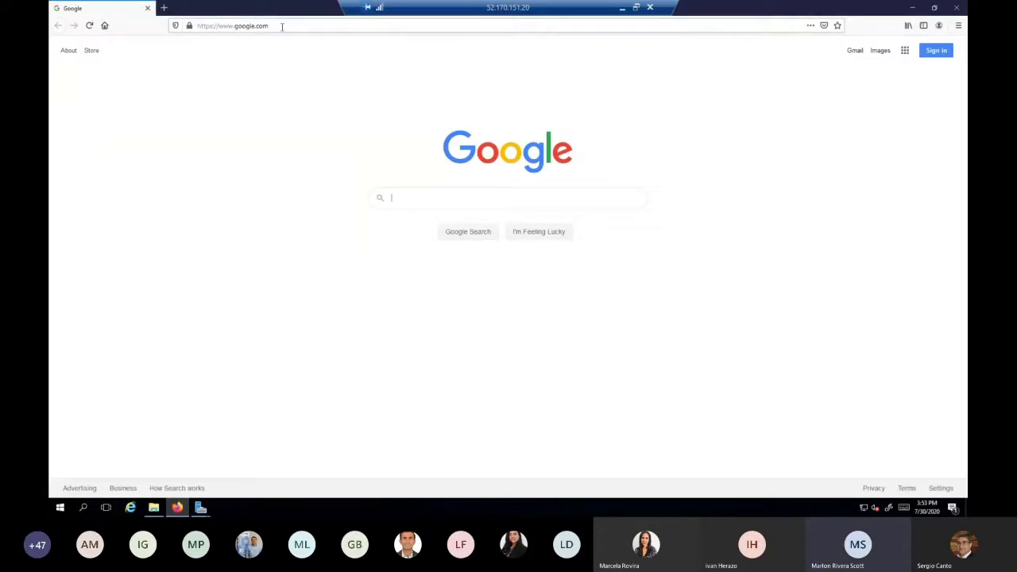
Load the docs.microsoft.com Office 365 mailbox migration best-practices address and open the top Microsoft Docs result
click(282, 26)
text(https://docs.microsoft.com/en-us/exchange/mailbox-migration/office-365-migration-best-practices)
key(Return)
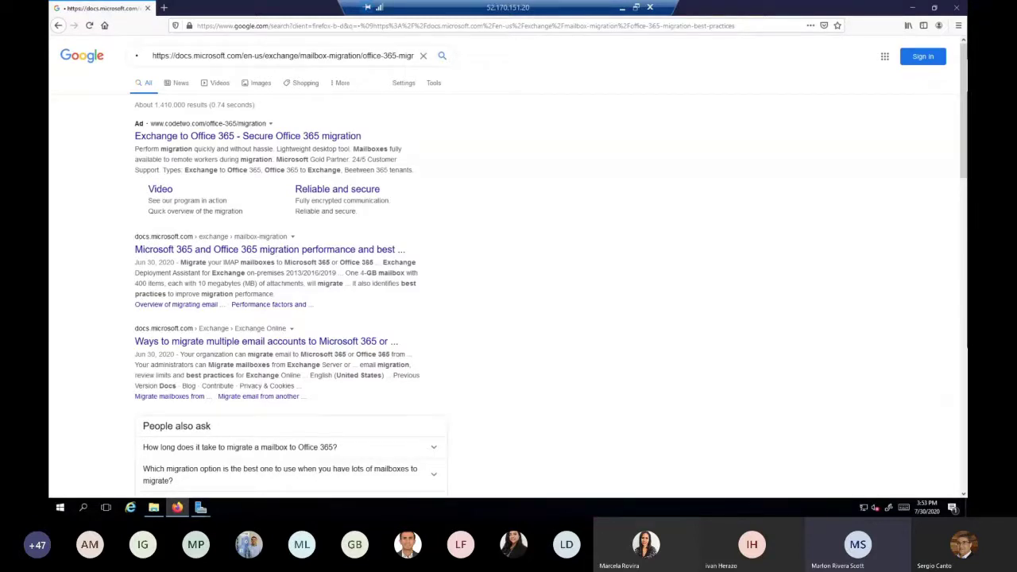
click(264, 26)
text(https://docs.microsoft.com/en-us/exchange/mailbox-migration/office-365-migration-best-practices)
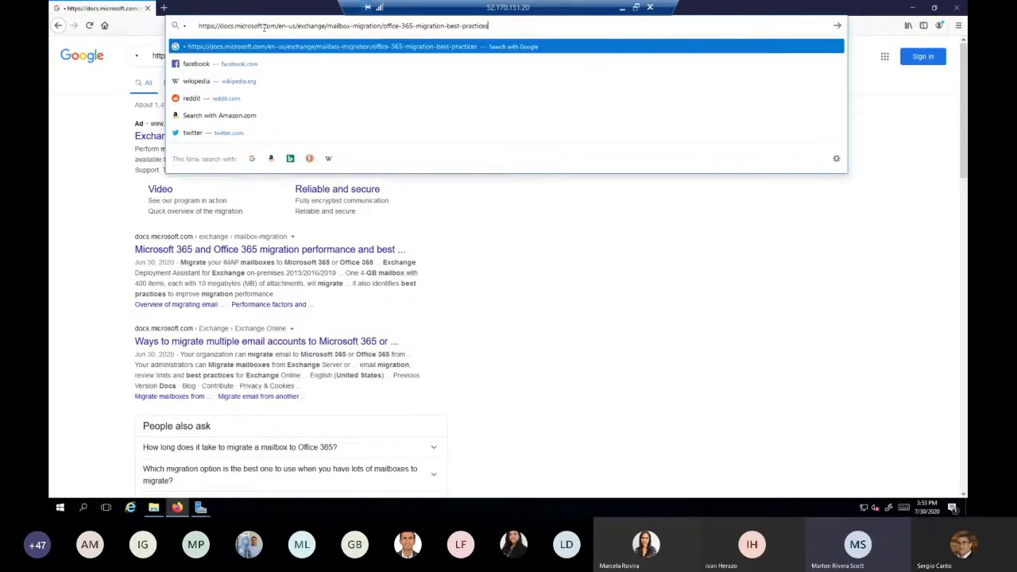
key(Return)
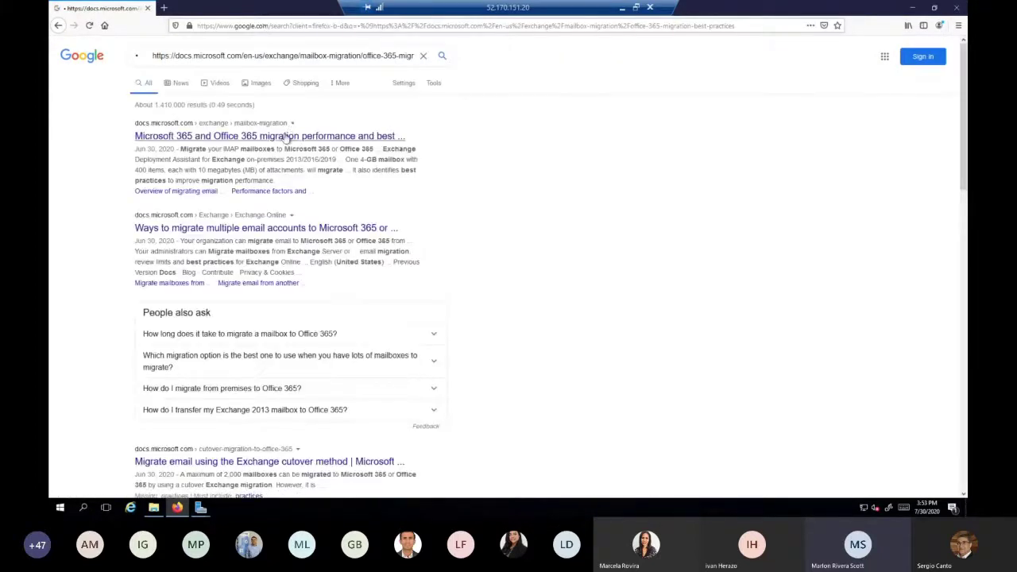
click(286, 137)
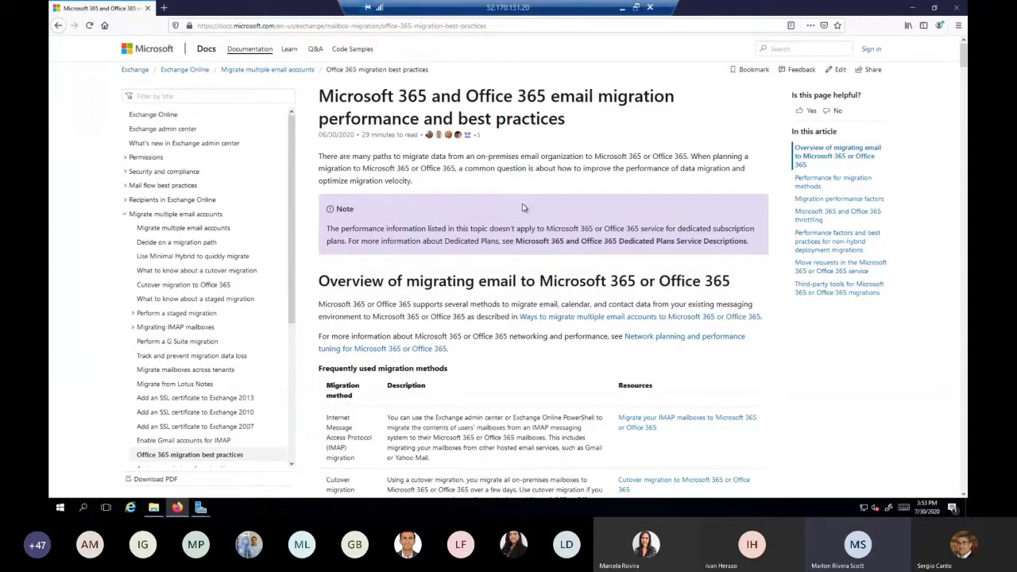
Read the best-practices article down to Estimated migration times, then switch to the Recomendaciones slide
scroll(561, 273, down, 2)
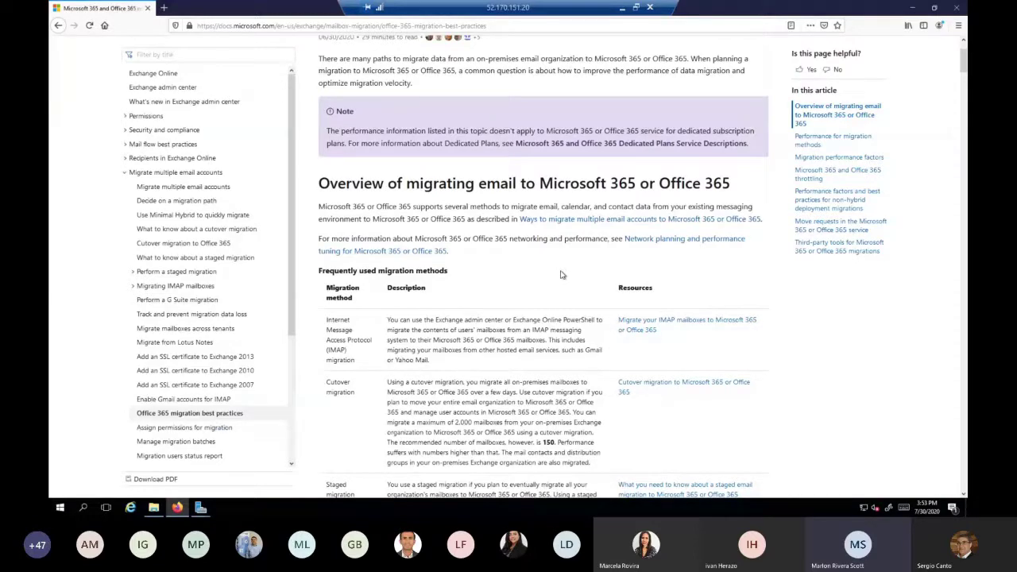
scroll(561, 275, down, 5)
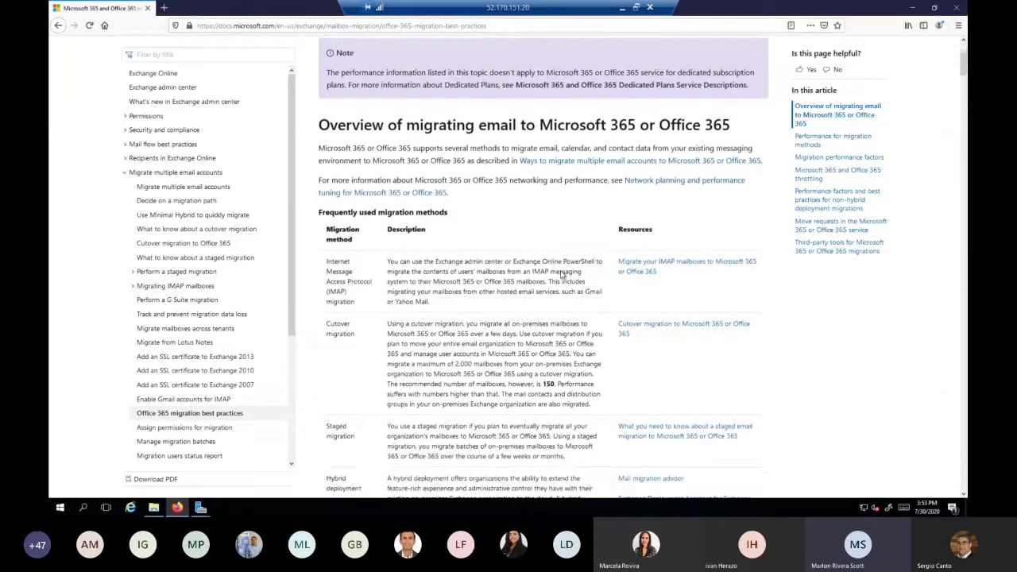
scroll(560, 273, down, 12)
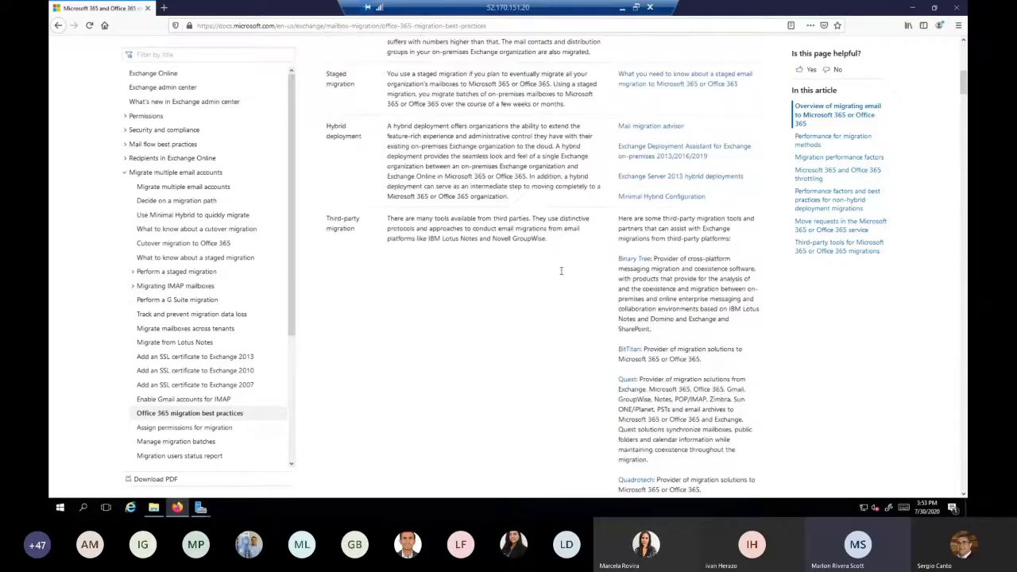
scroll(560, 274, down, 3)
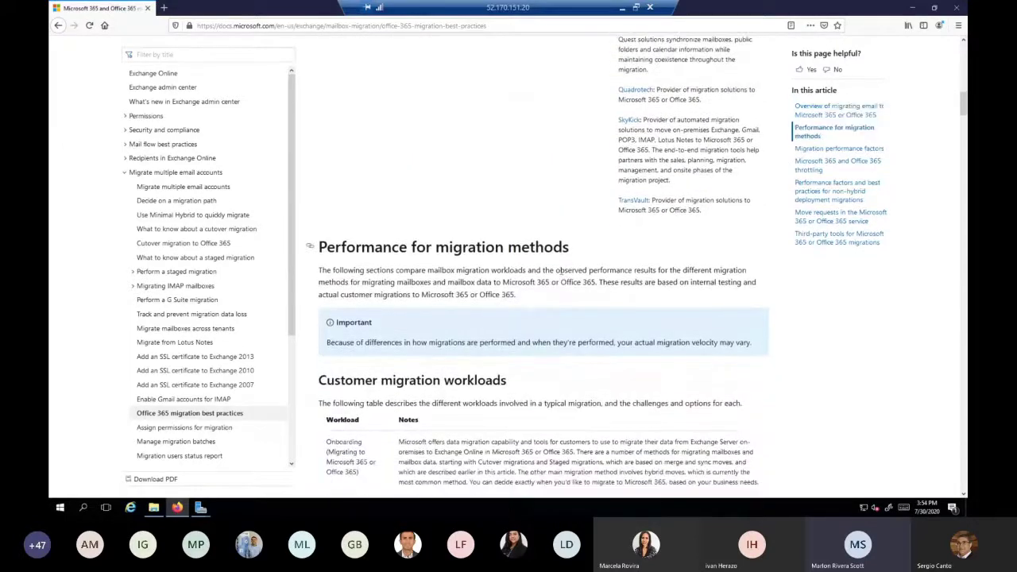
scroll(560, 273, down, 3)
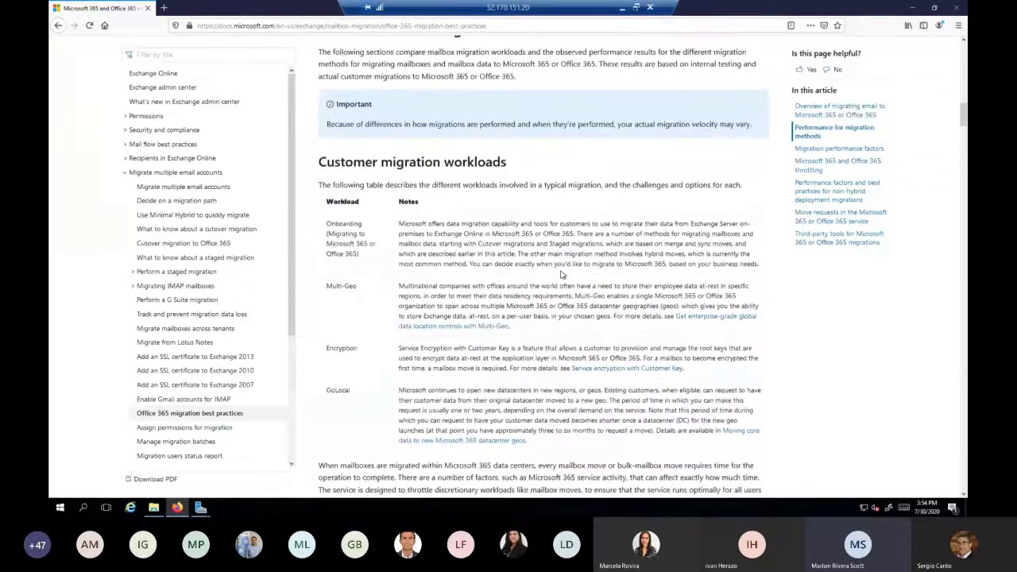
scroll(560, 274, down, 5)
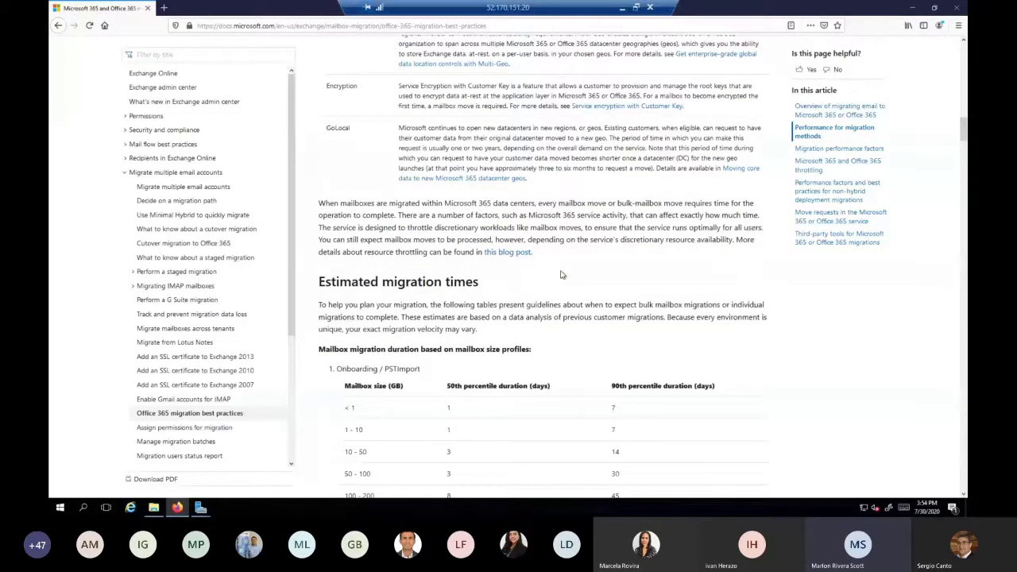
scroll(560, 274, down, 3)
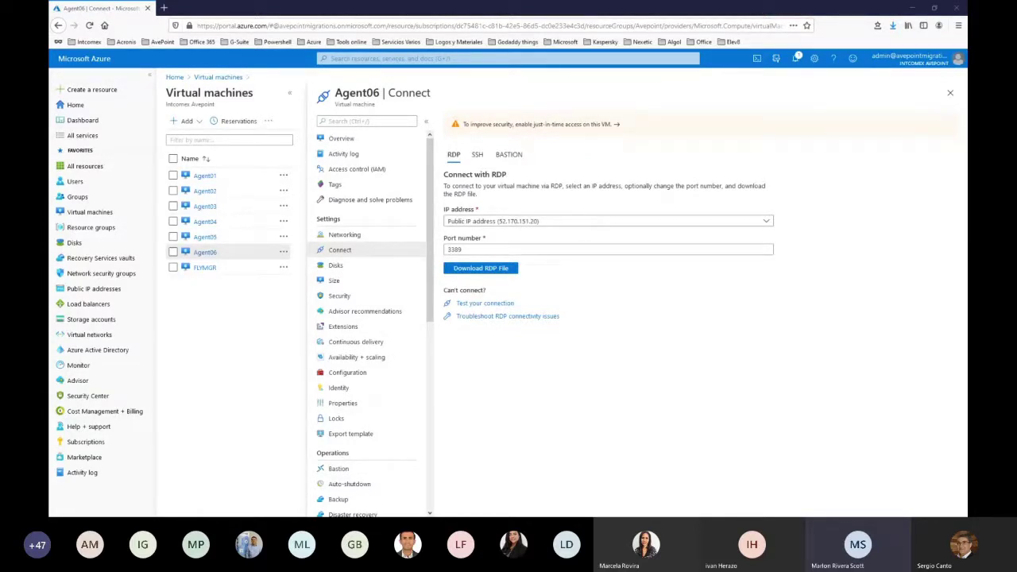
key(alt+Tab)
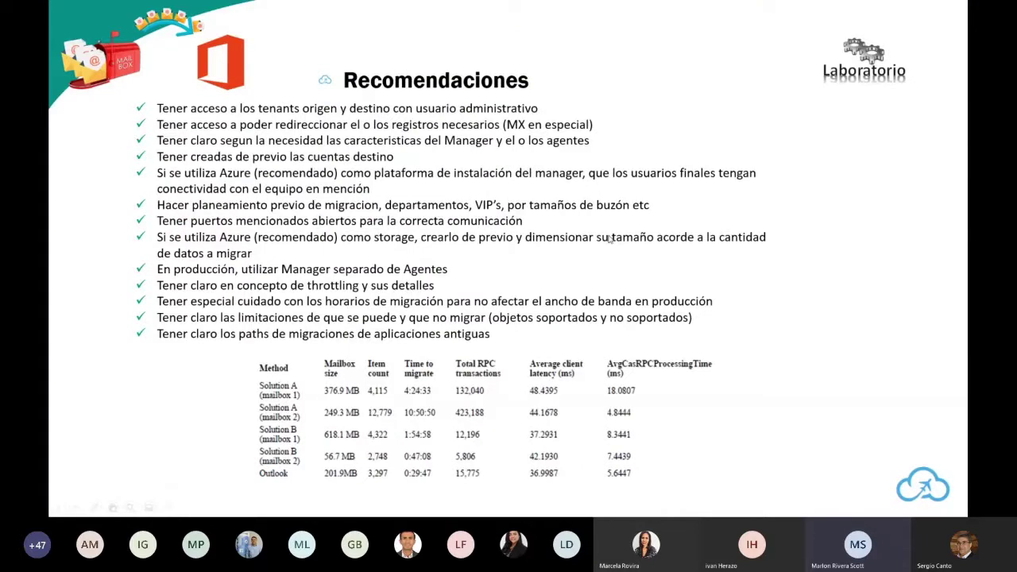
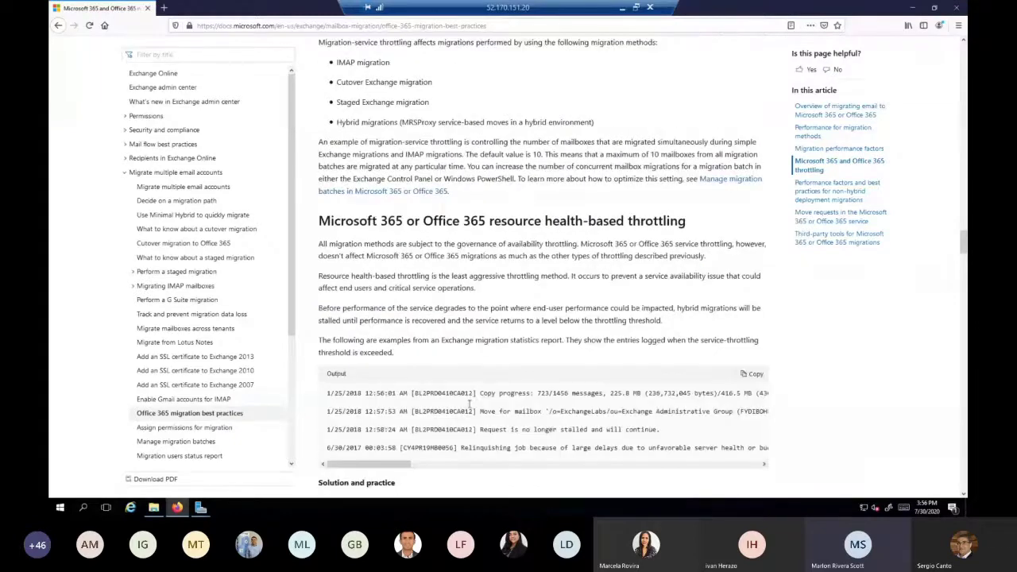
Read through the Office 365 migration best-practices article, then minimize it to reveal Server Manager
scroll(469, 404, down, 3)
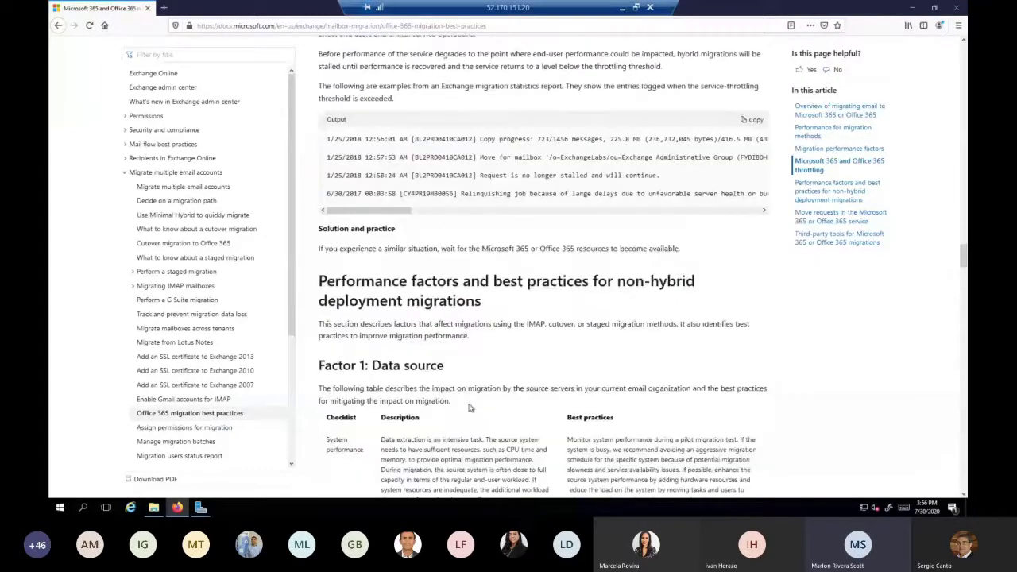
scroll(469, 408, down, 1)
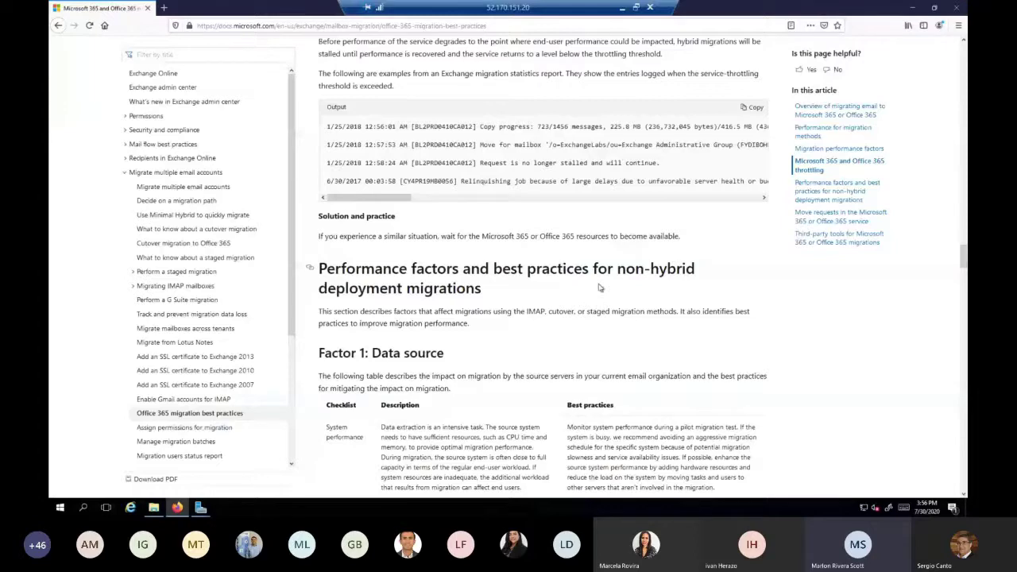
scroll(600, 288, down, 5)
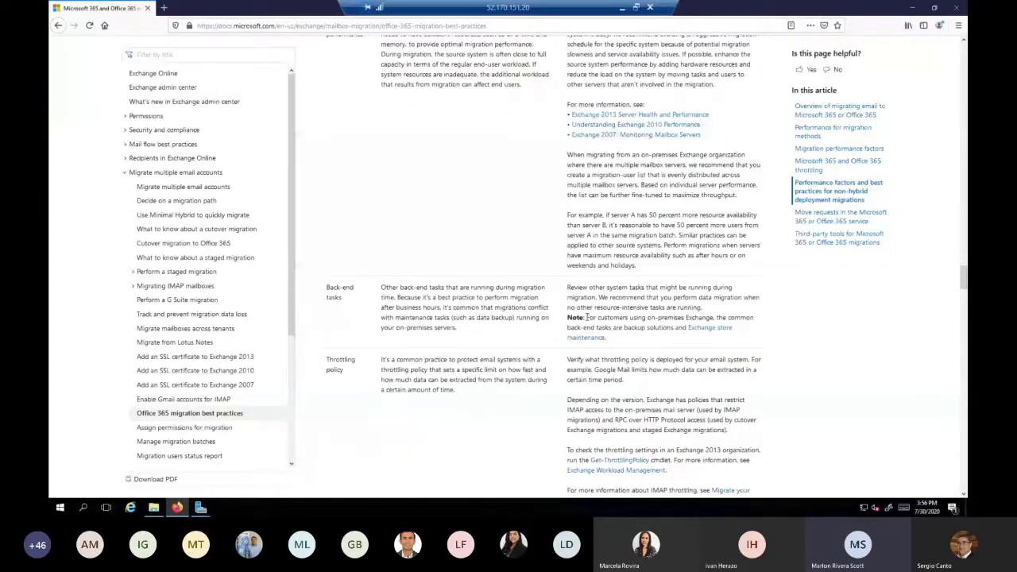
scroll(588, 317, down, 6)
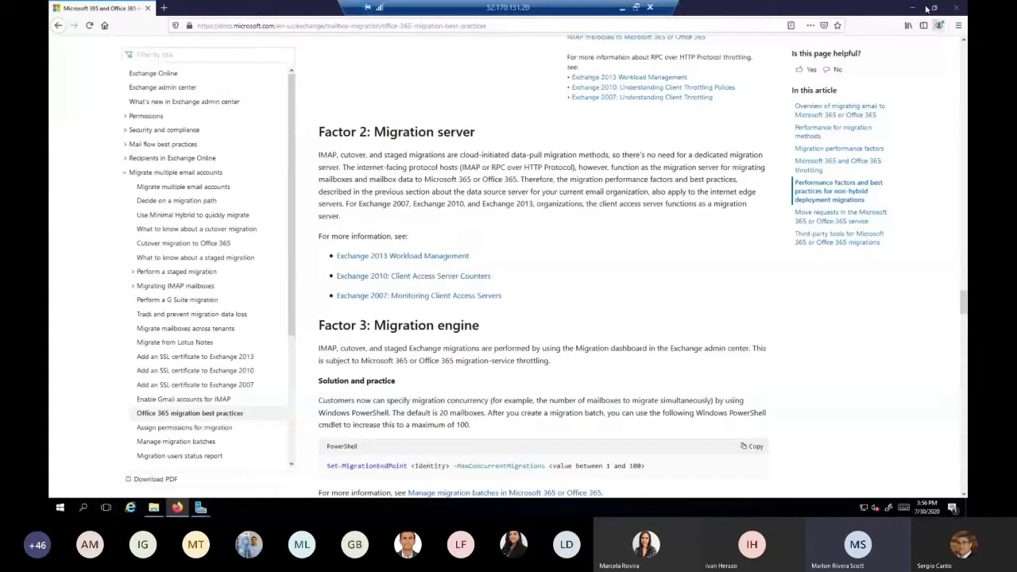
click(911, 9)
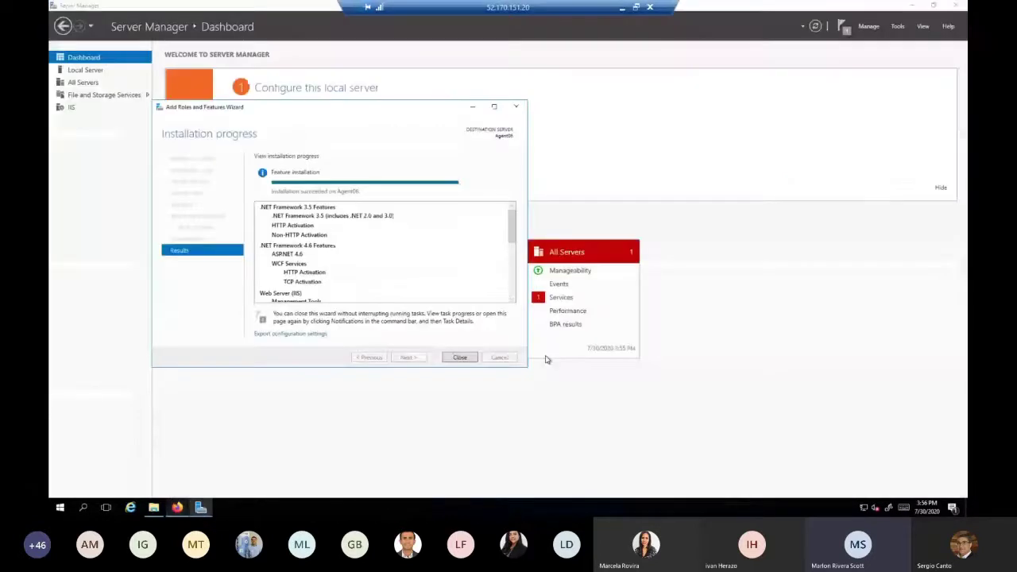
Close the feature wizard and Server Manager, then run FLY Setup from the installer folder
click(461, 357)
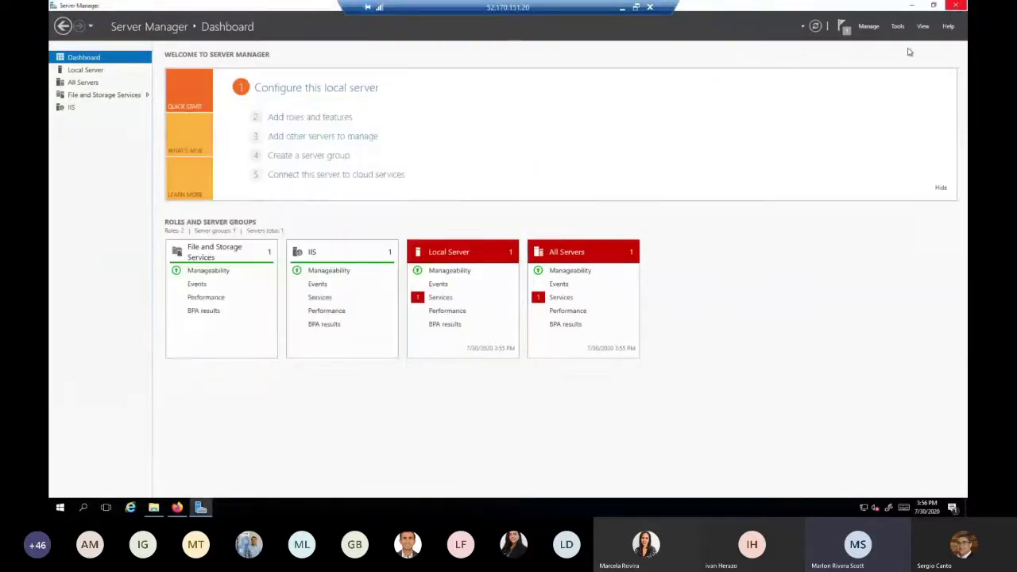
click(954, 6)
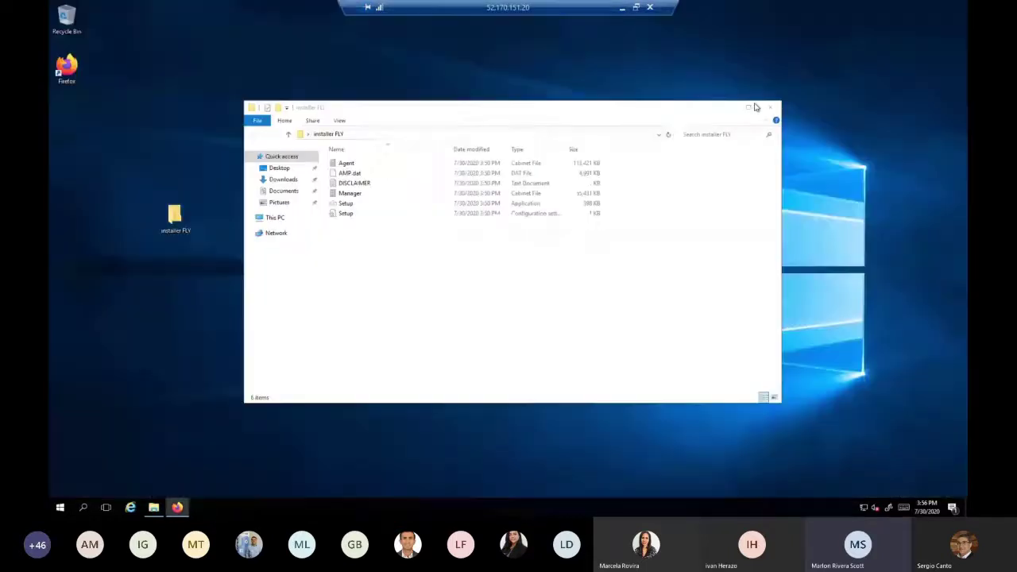
double_click(347, 204)
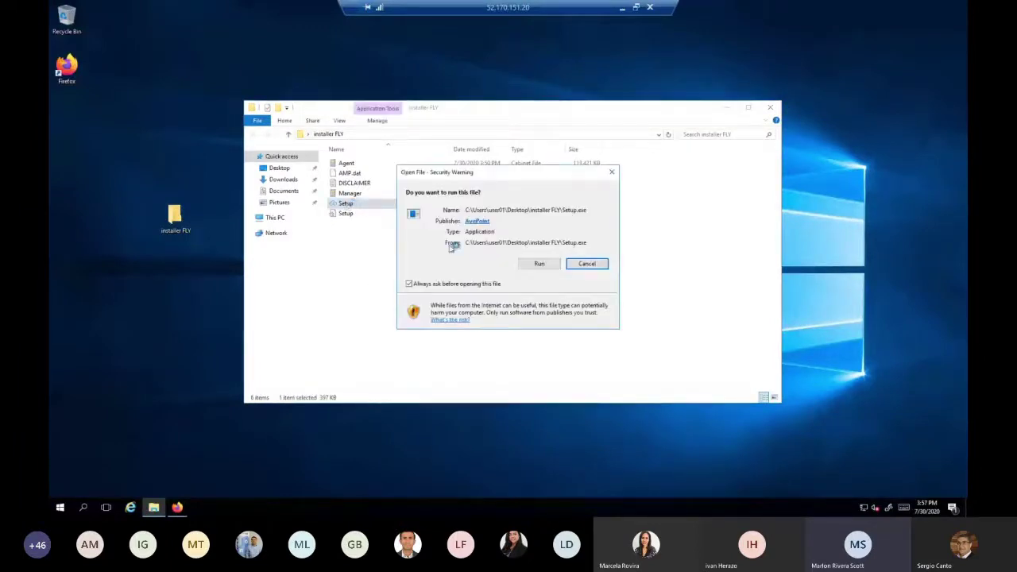
click(538, 264)
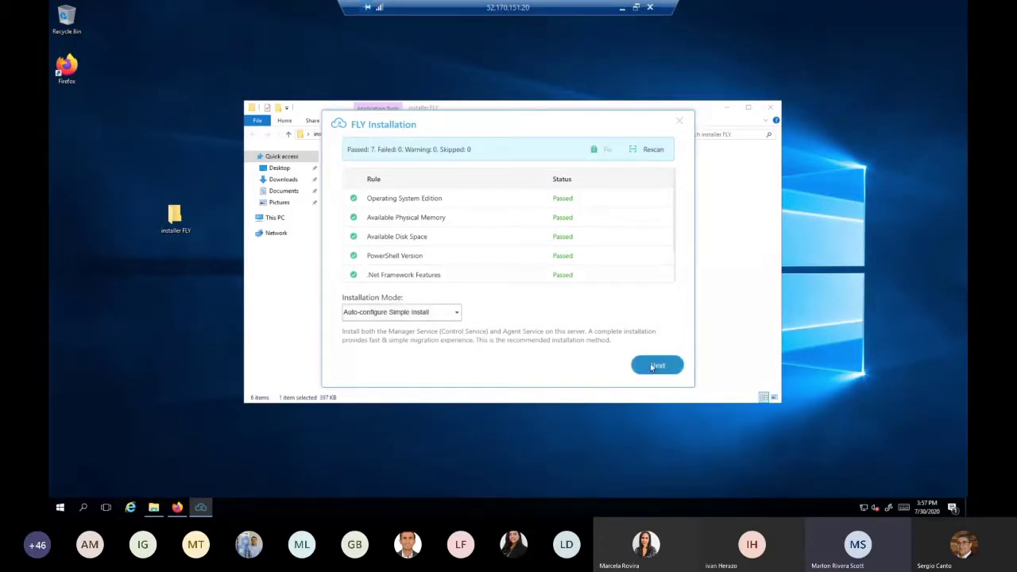
Change the FLY installation mode from Auto-configure Simple Install to Agent Service
click(456, 313)
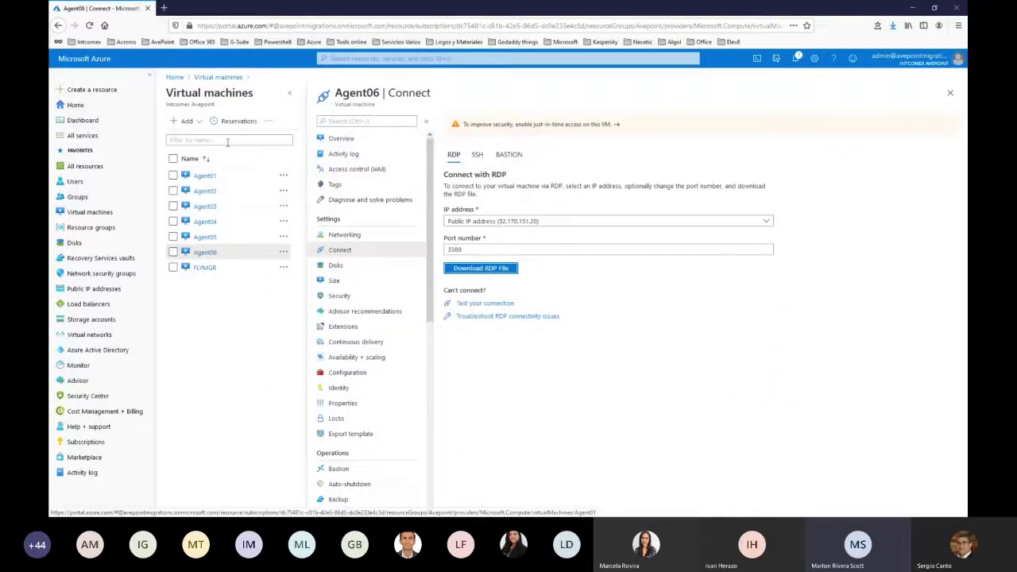
click(217, 77)
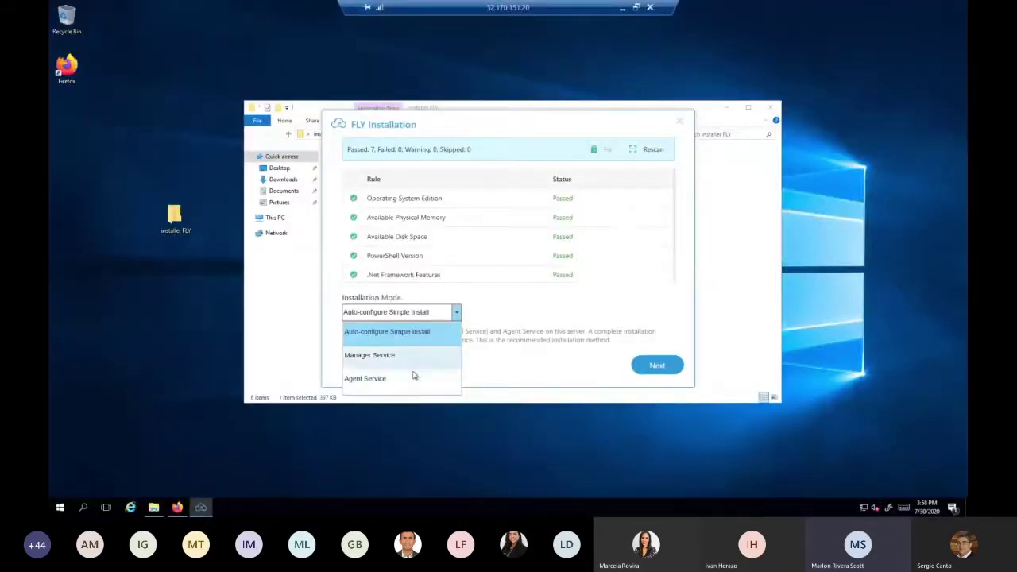
click(412, 380)
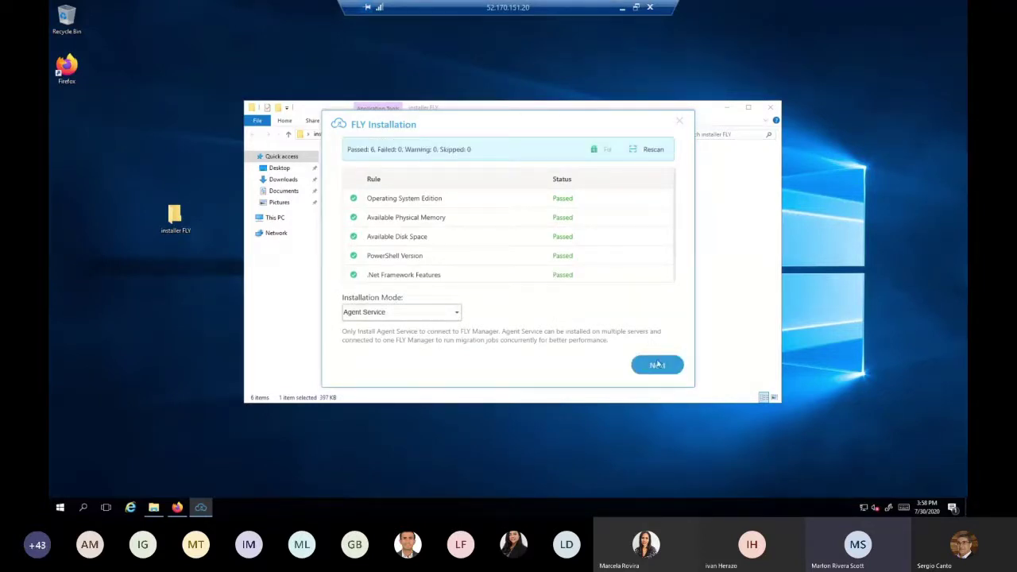
Replace host Agent06 with flymgr in the interface settings and start the agent installation
click(657, 365)
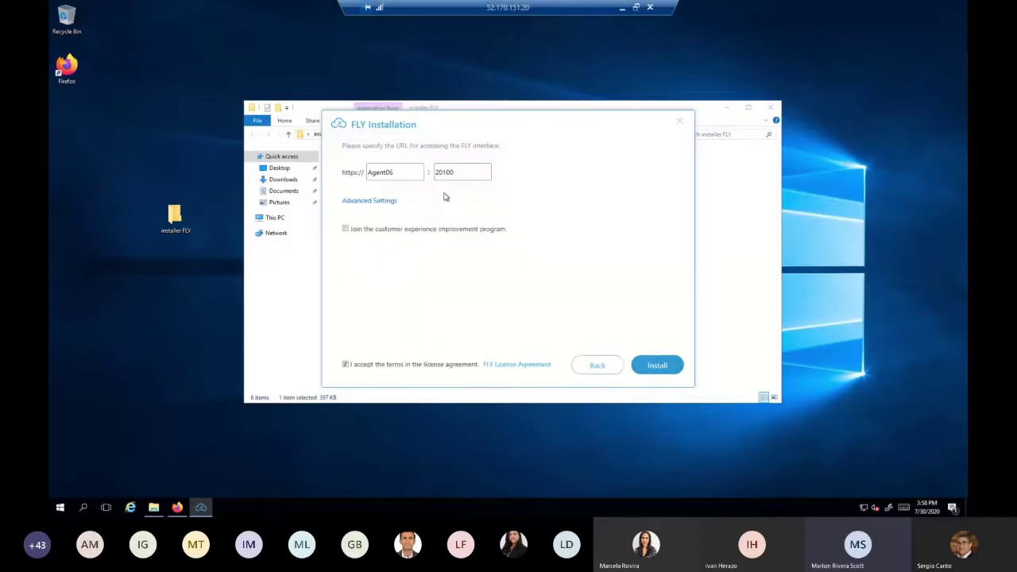
drag(412, 174, 344, 178)
text(flymgr)
click(659, 367)
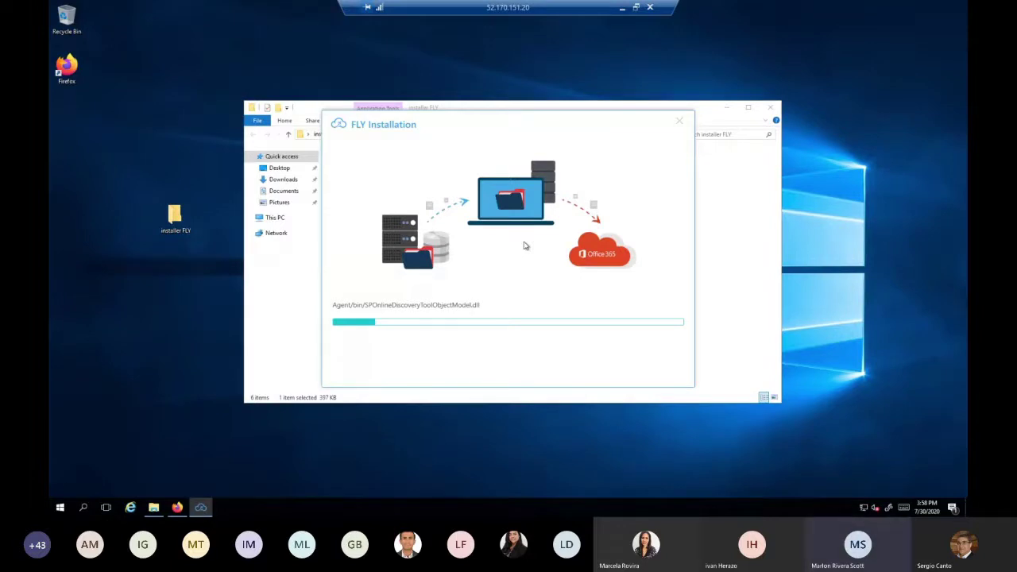
Background the Agent06 session and open FLY System Information to check the agent services
click(622, 8)
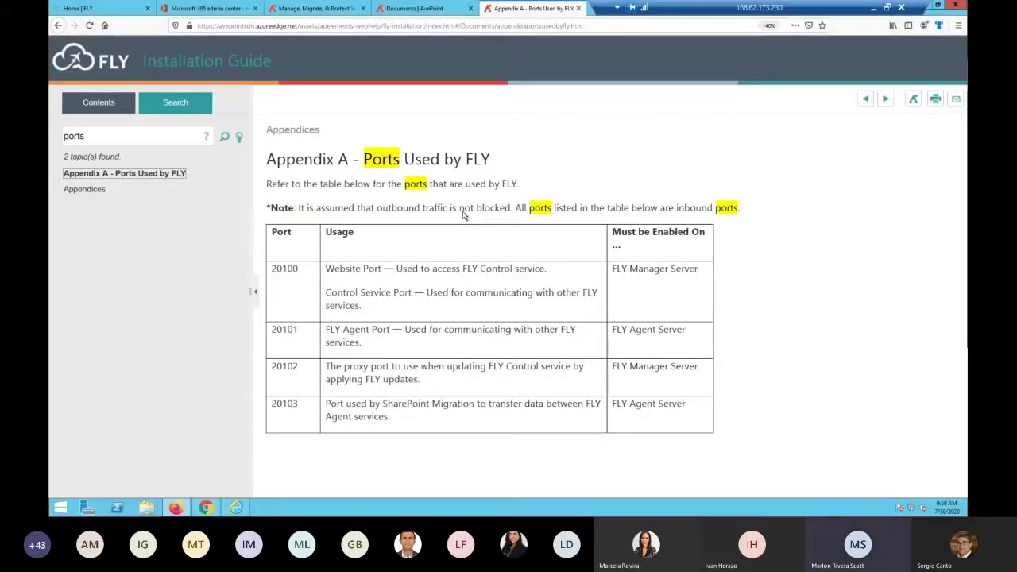
key(alt+Tab)
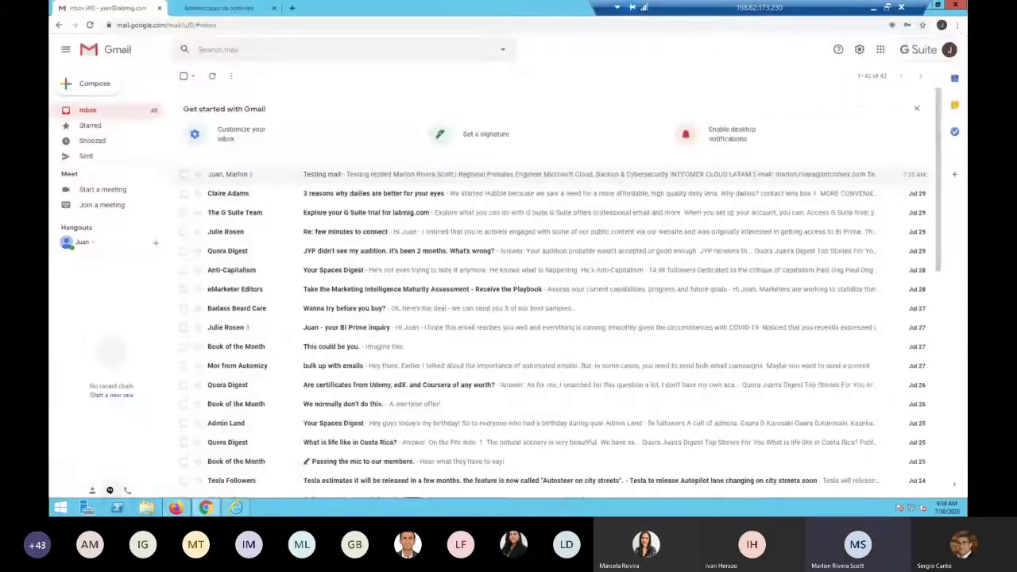
key(alt+Tab)
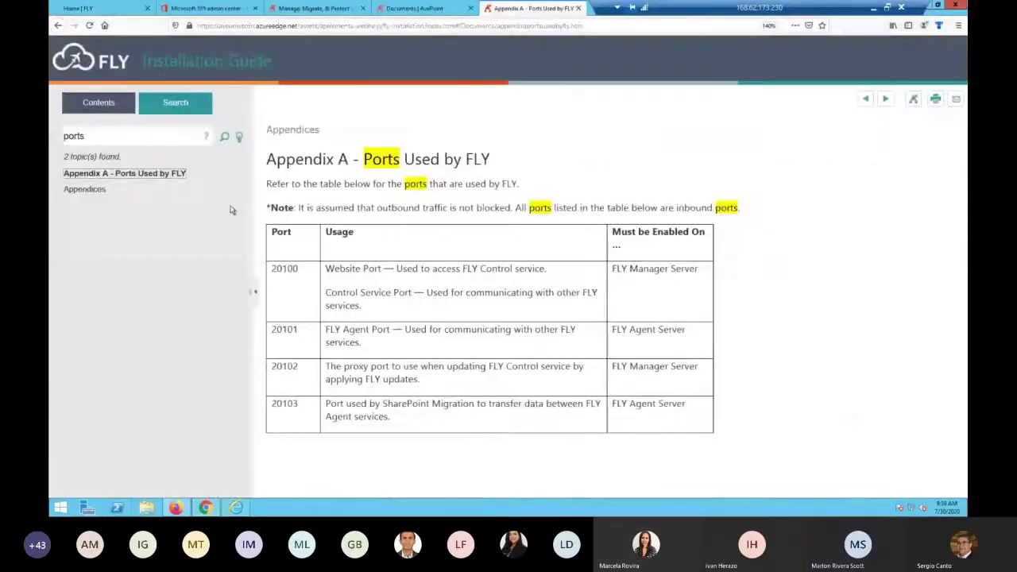
key(ctrl+Tab)
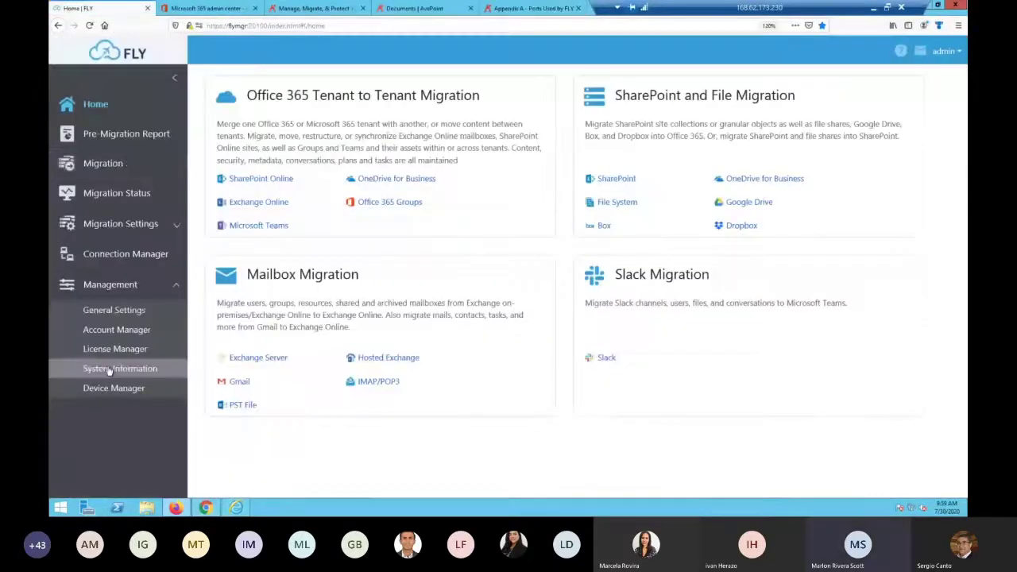
click(109, 369)
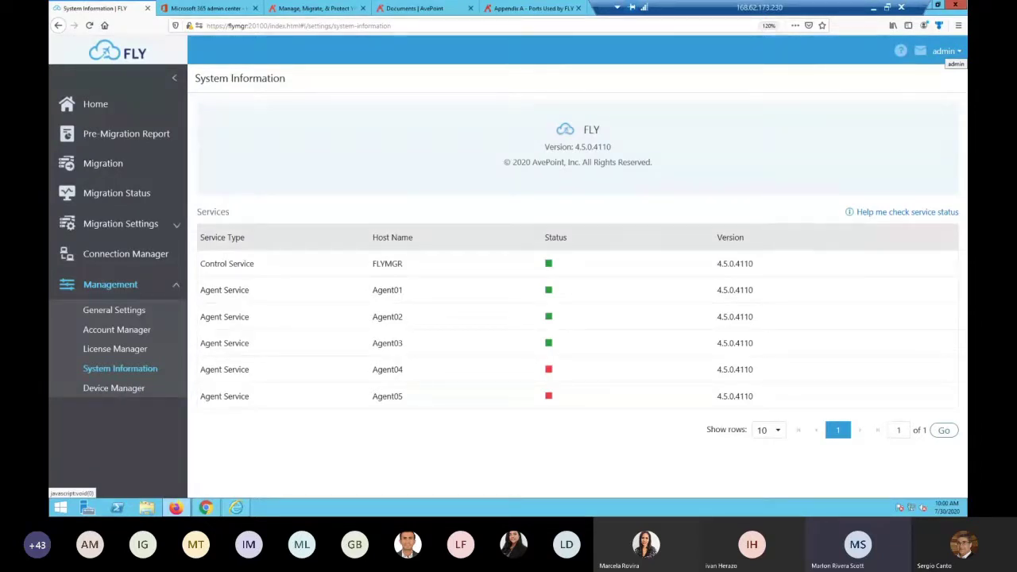
Glance at the Azure virtual machines list, then return to FLY System Information
key(alt+Tab)
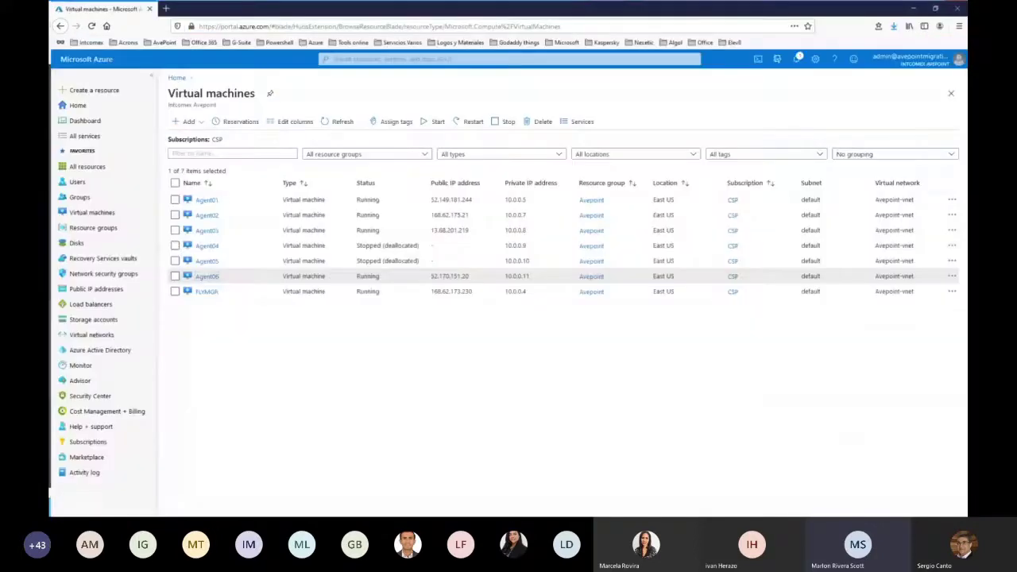
key(alt+Tab)
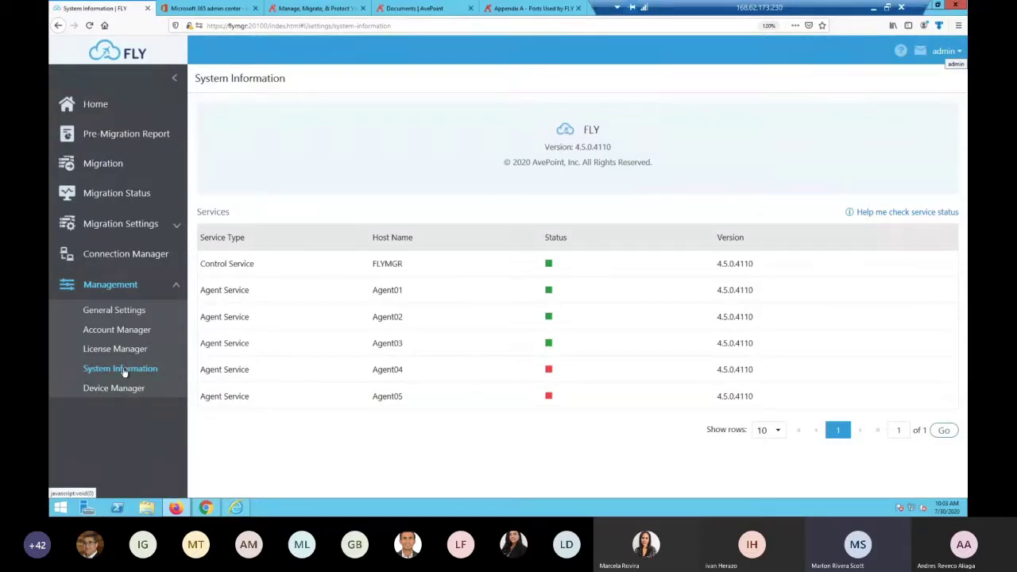
Open FLY General Settings to view the English language, date and session-expiry options
click(119, 312)
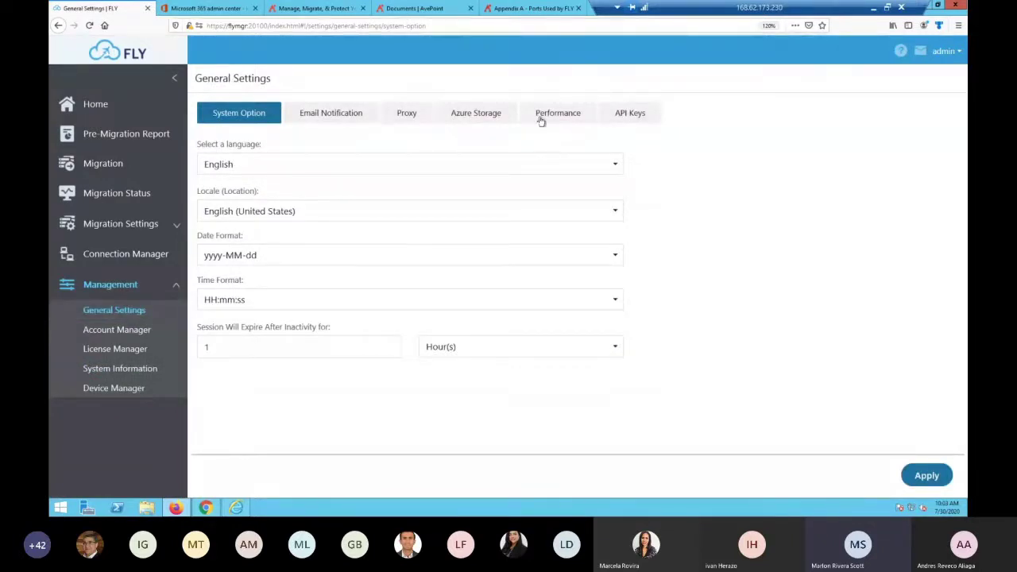
Show the Performance tab, where the migration performance level is Best
click(542, 117)
mouse_move(347, 146)
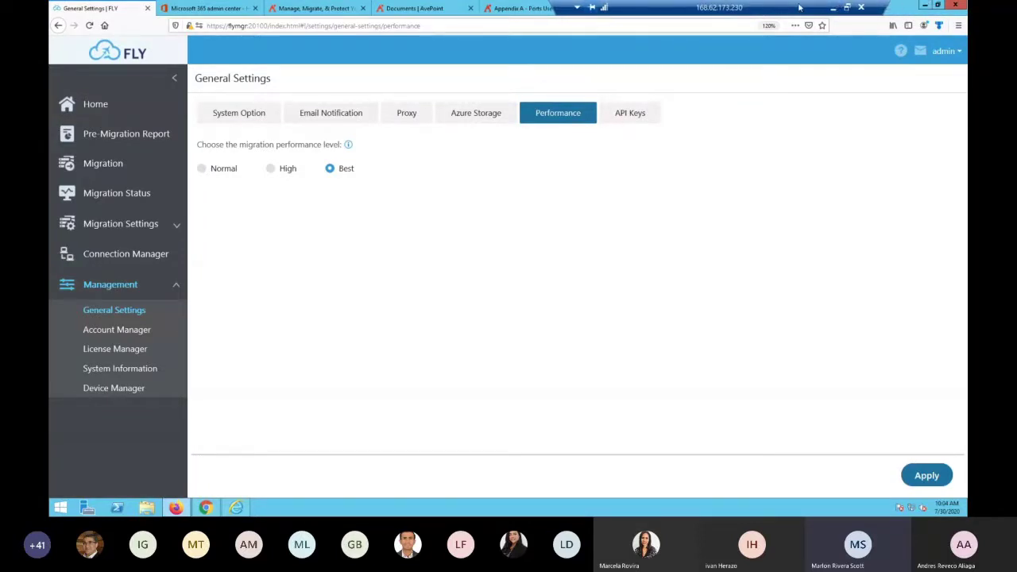
Check the Outlook, Gmail and GoDaddy DNS windows, then return to FLY General Settings
click(243, 508)
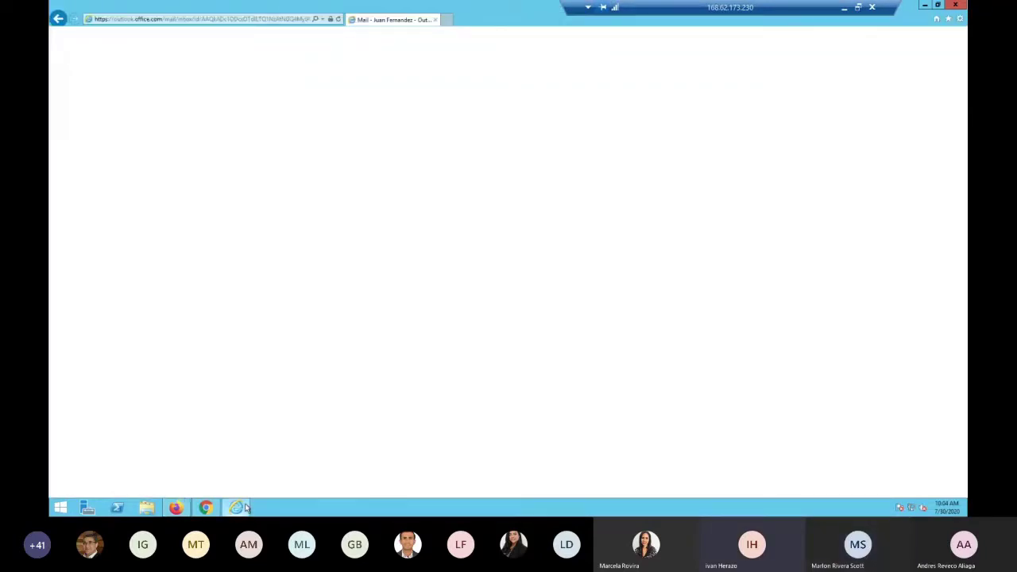
click(243, 508)
click(206, 508)
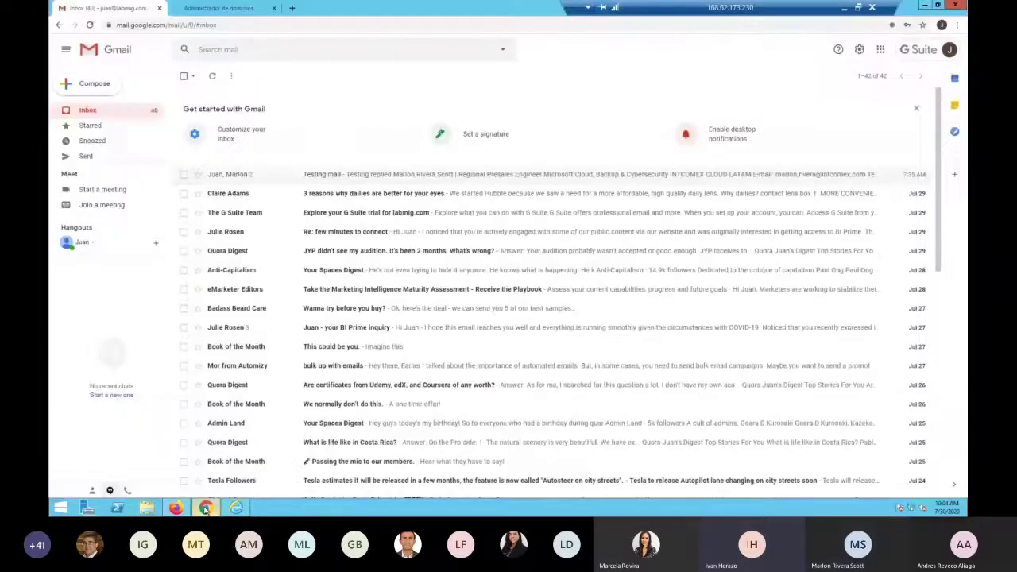
click(228, 8)
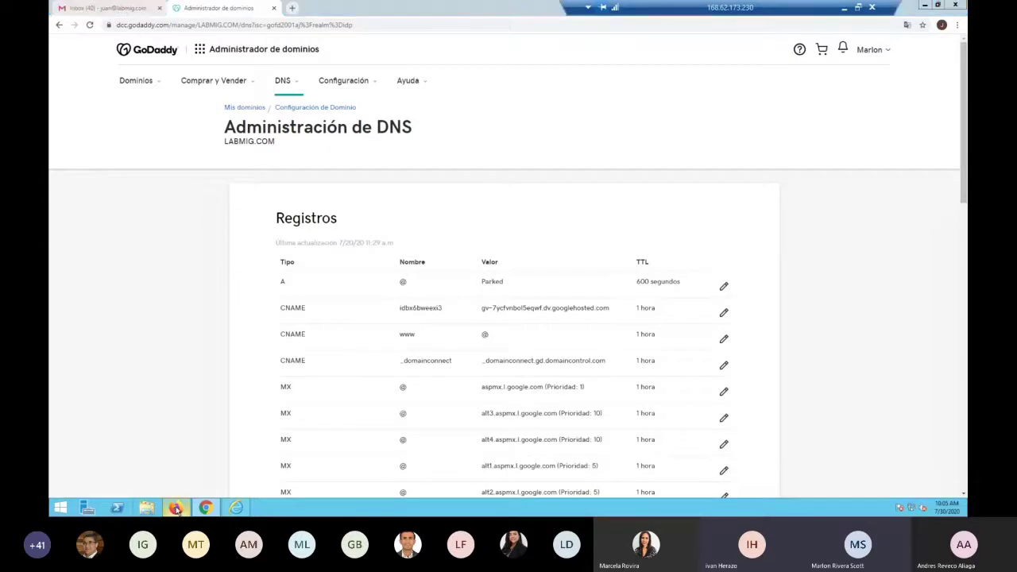
key(alt+Tab)
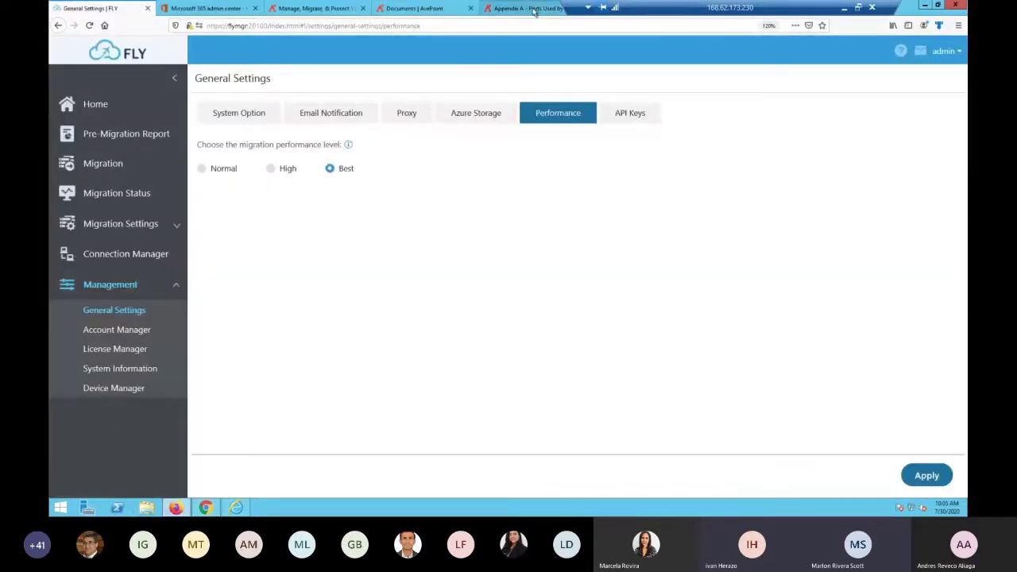
Search the FLY guide for 'performance' and open the Best Practices and Manager System Requirements topics
click(531, 9)
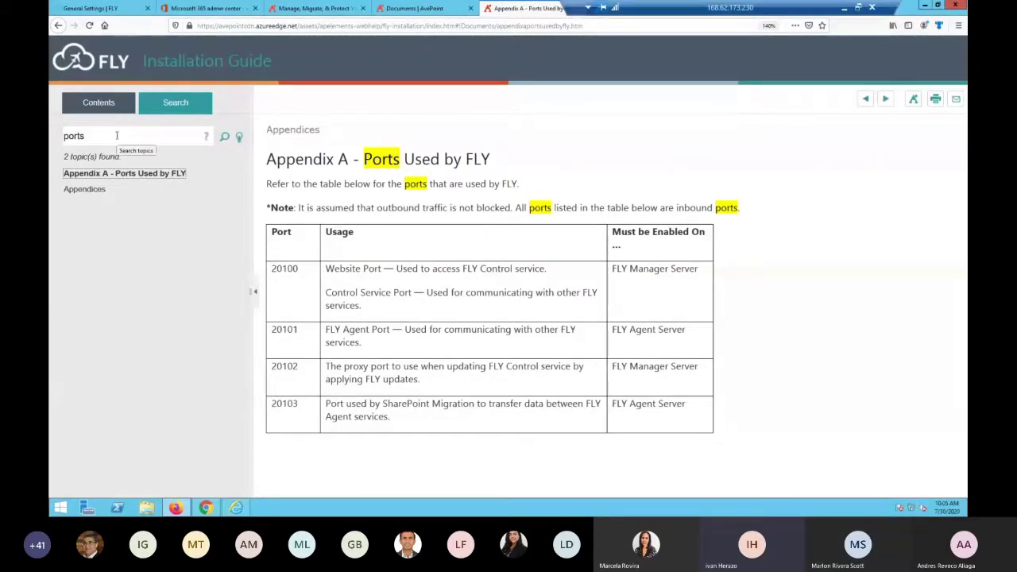
drag(116, 135, 49, 134)
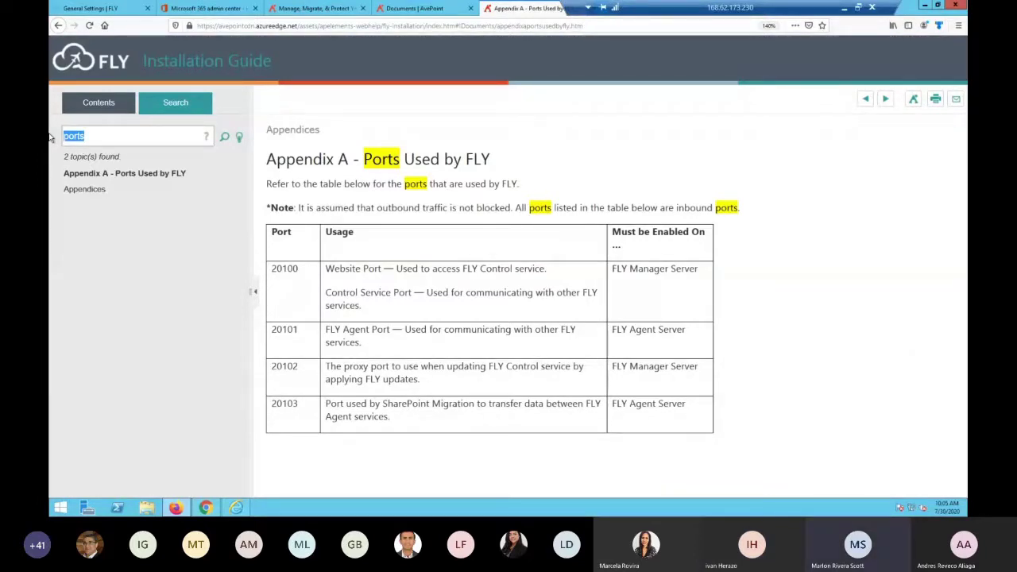
text(performance)
key(Return)
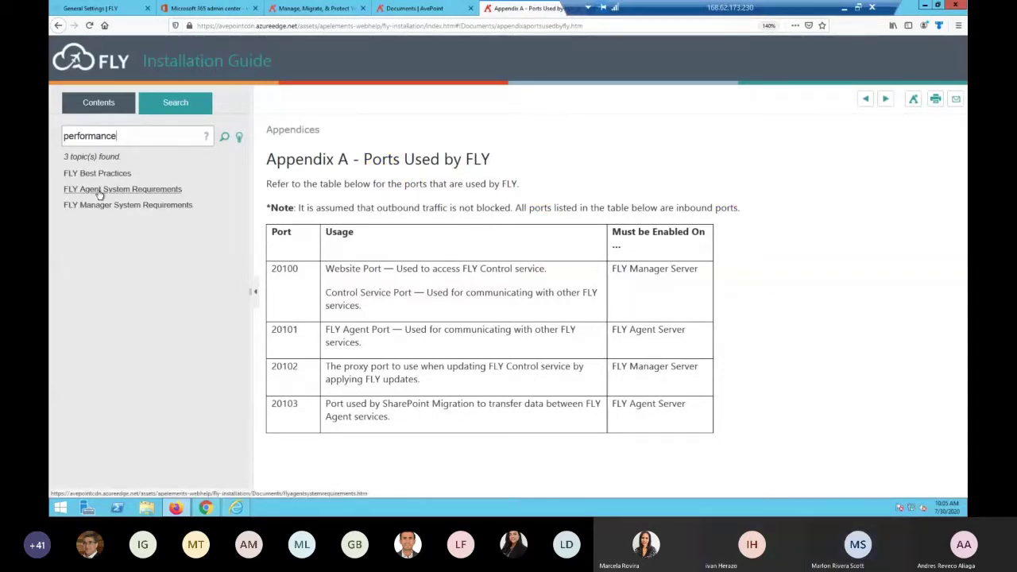
click(96, 175)
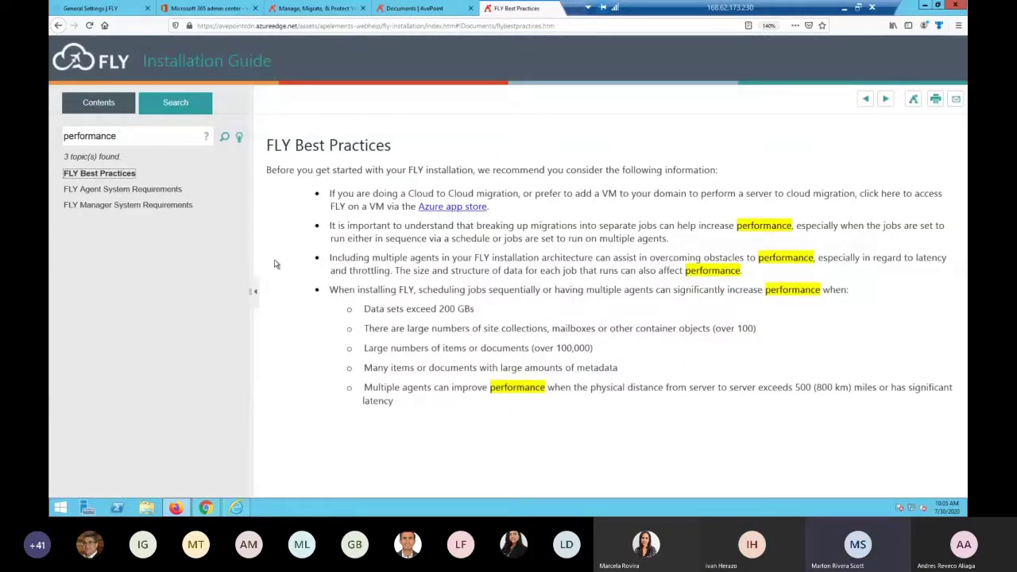
click(159, 206)
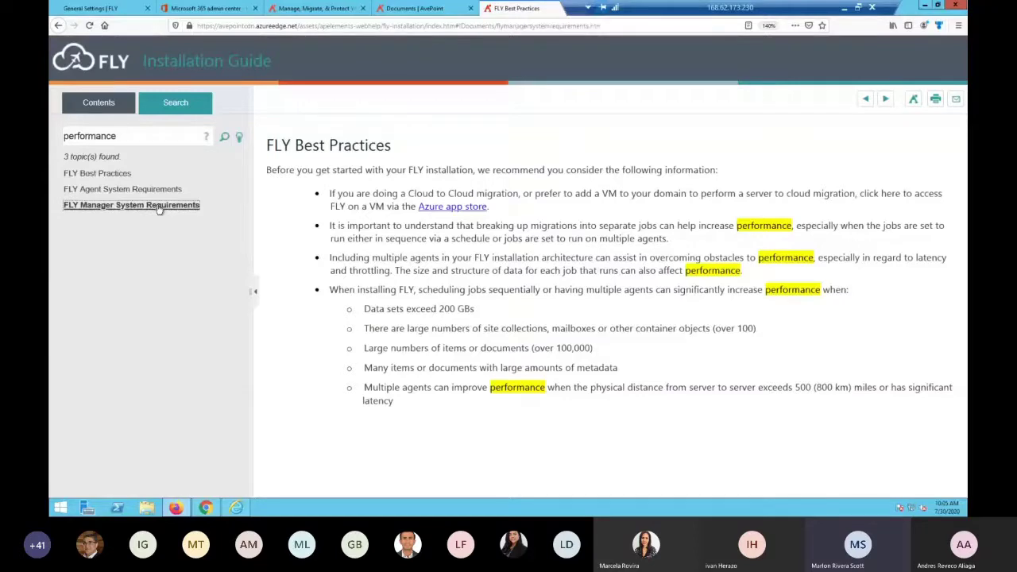
From FLY General Settings, open the guide's explanation of the available performance levels
key(ctrl+Tab)
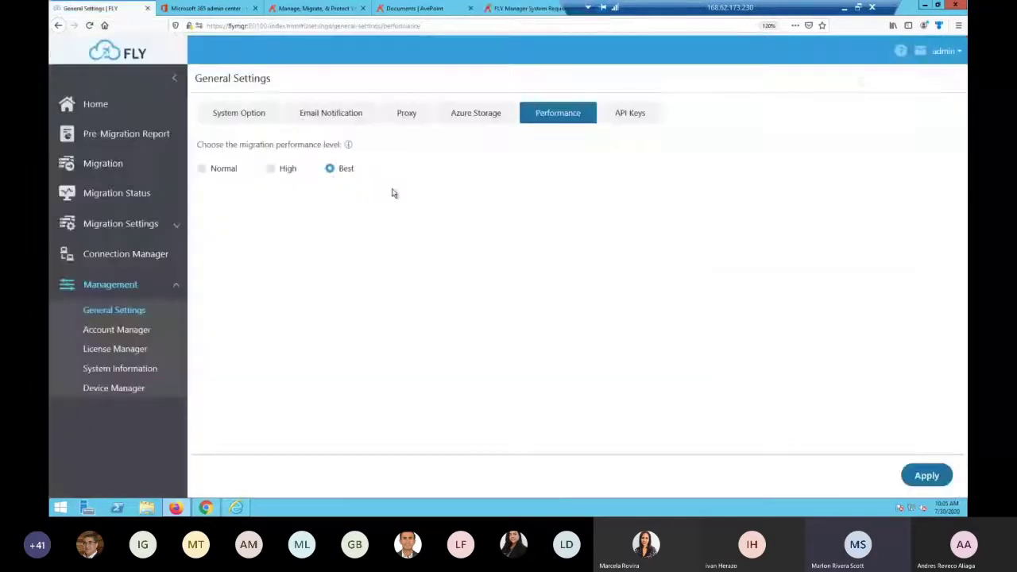
mouse_move(349, 146)
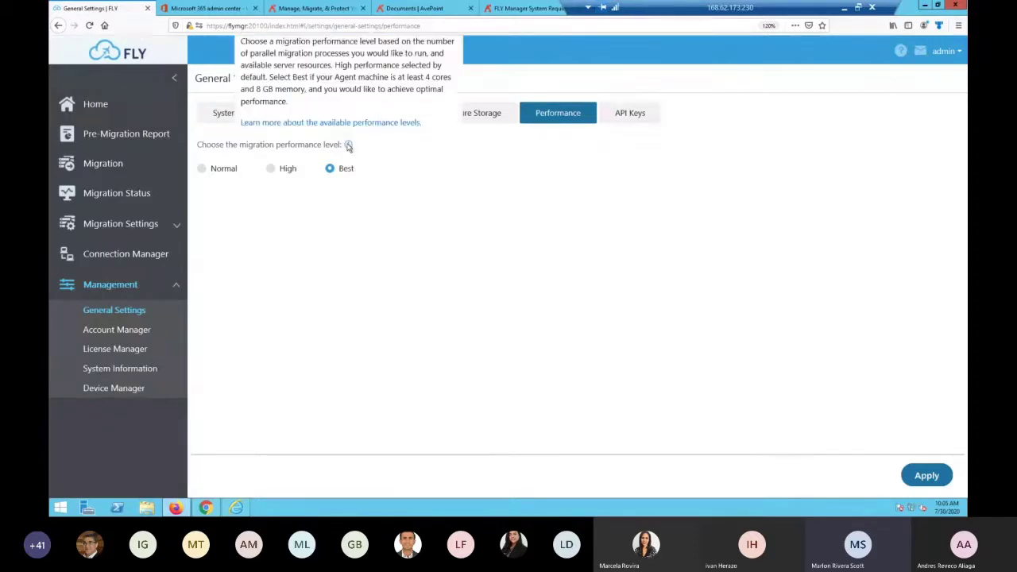
click(338, 123)
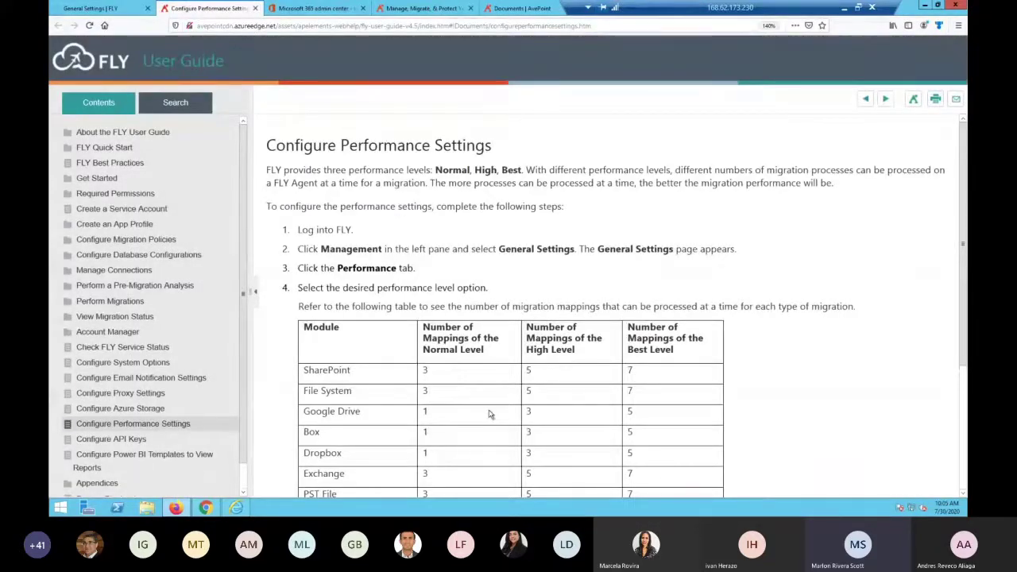
scroll(475, 399, down, 1)
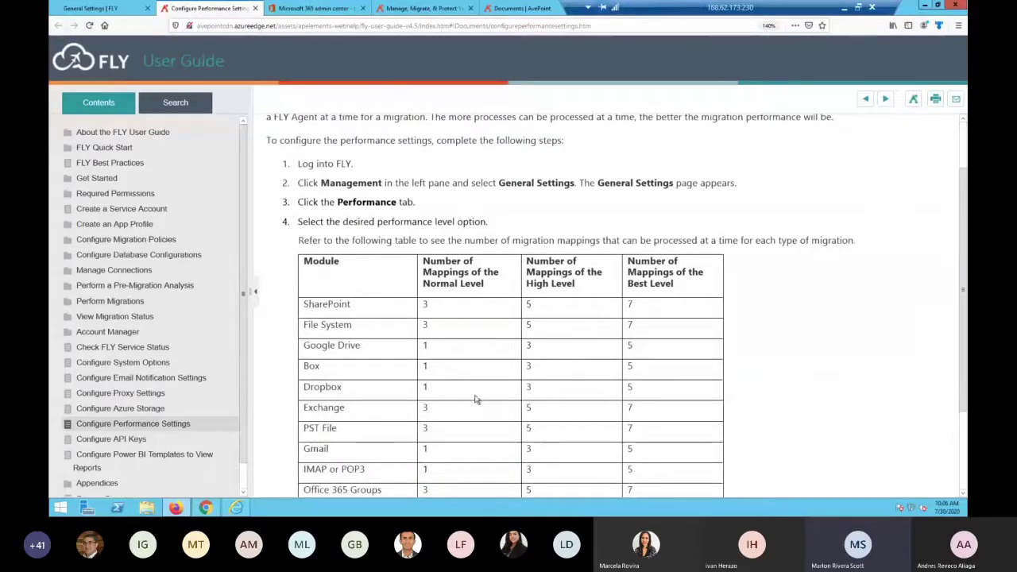
scroll(475, 400, up, 1)
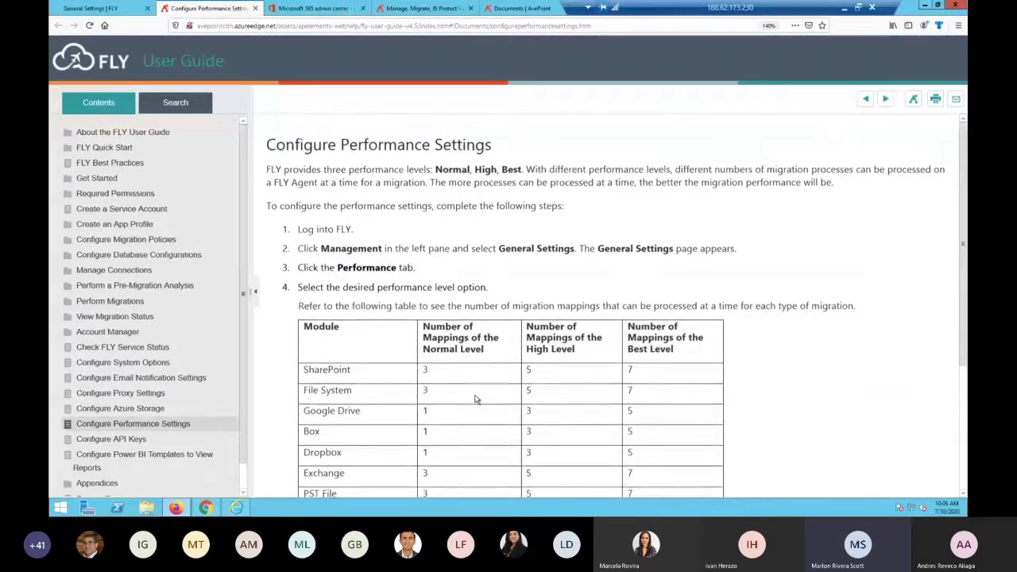
scroll(476, 399, down, 1)
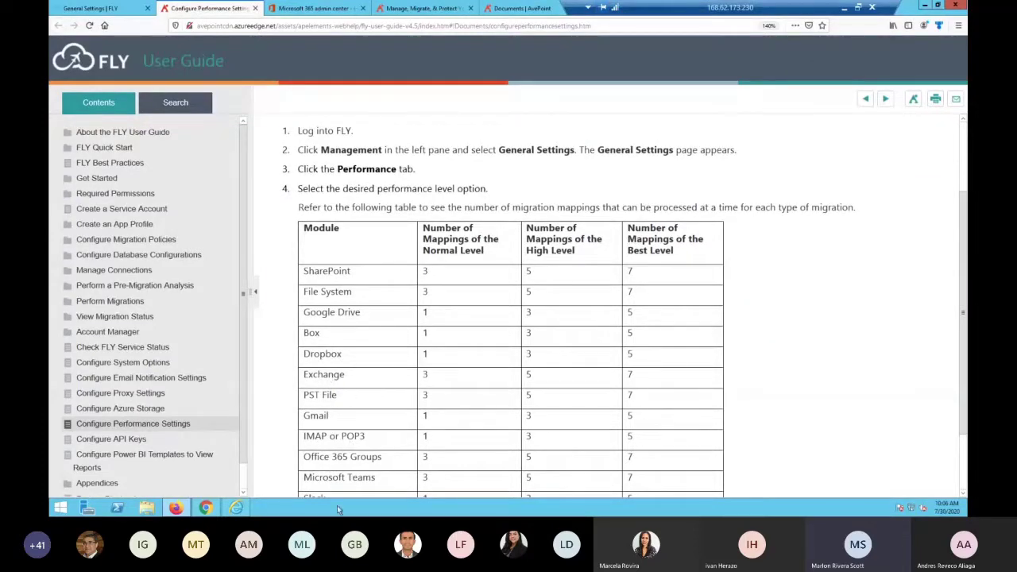
scroll(355, 487, down, 1)
scroll(389, 445, up, 1)
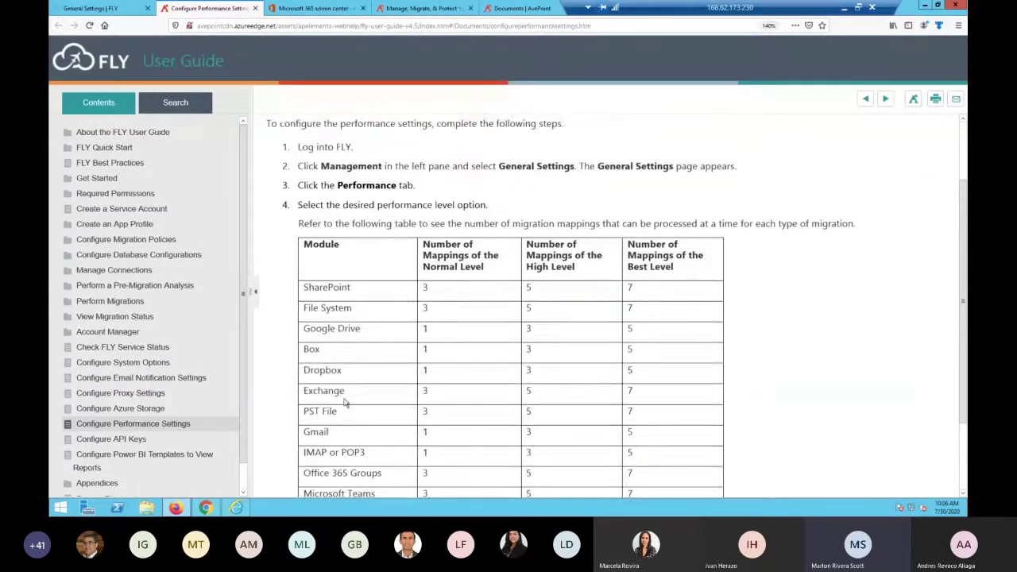
scroll(435, 402, up, 2)
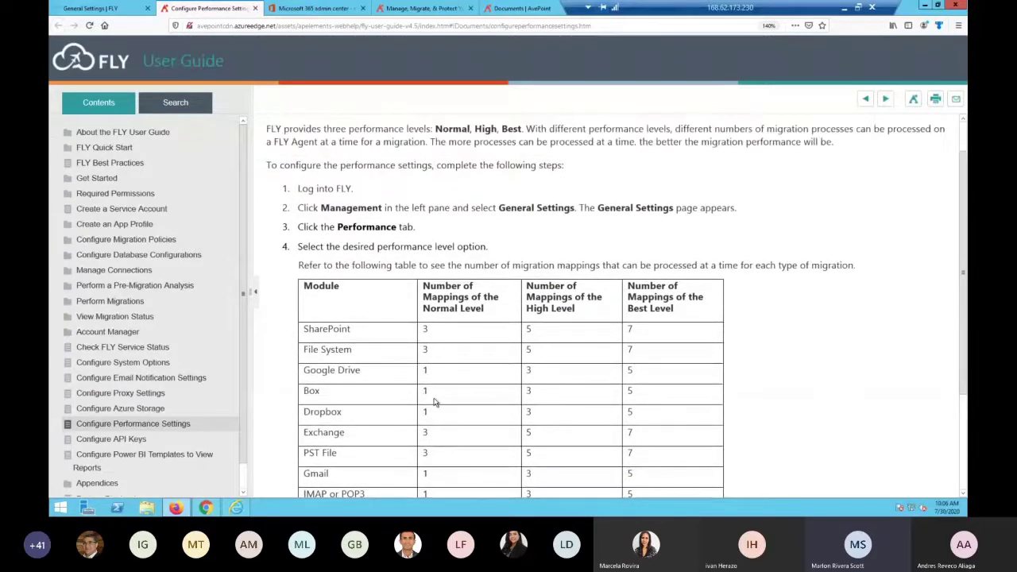
scroll(397, 239, down, 1)
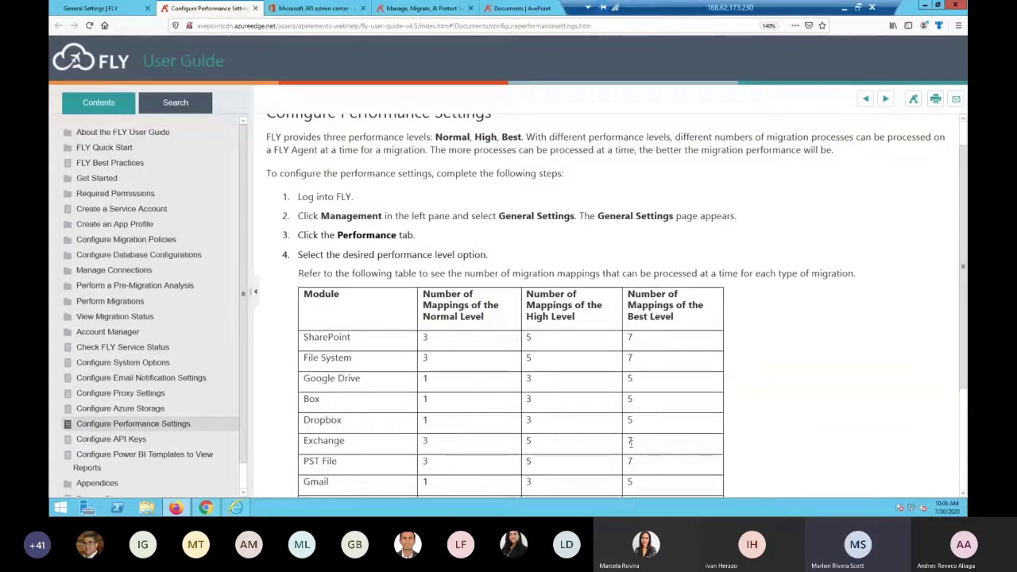
Review the mappings table, noting Exchange Best value 7, then bring up GoDaddy DNS in Chrome
drag(637, 446, 621, 446)
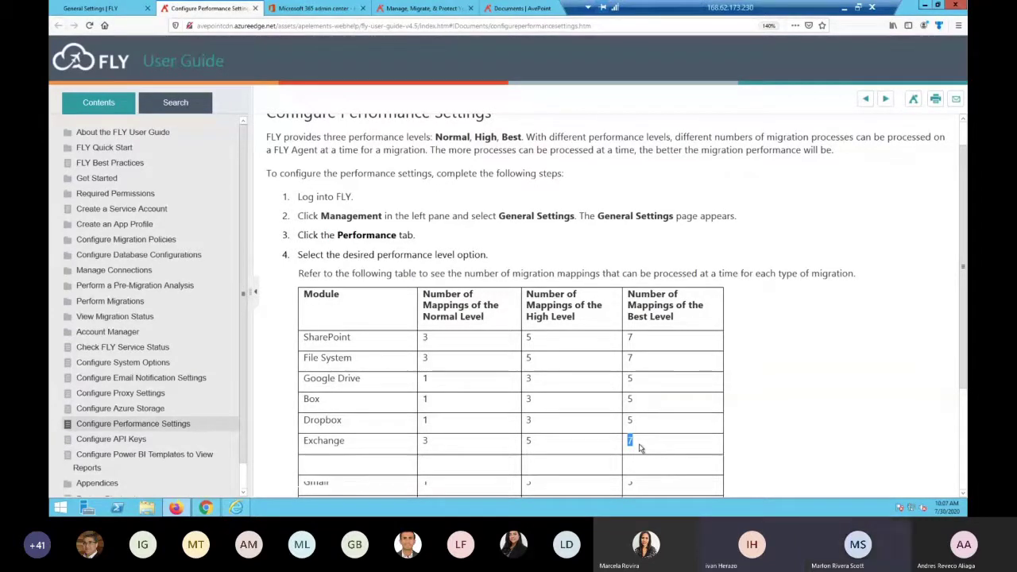
click(777, 417)
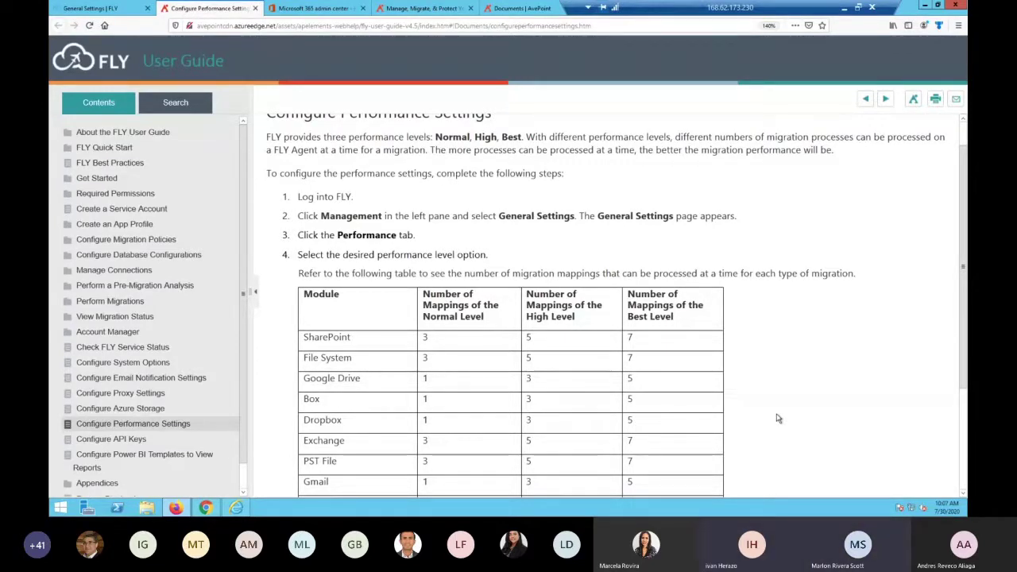
scroll(461, 441, down, 2)
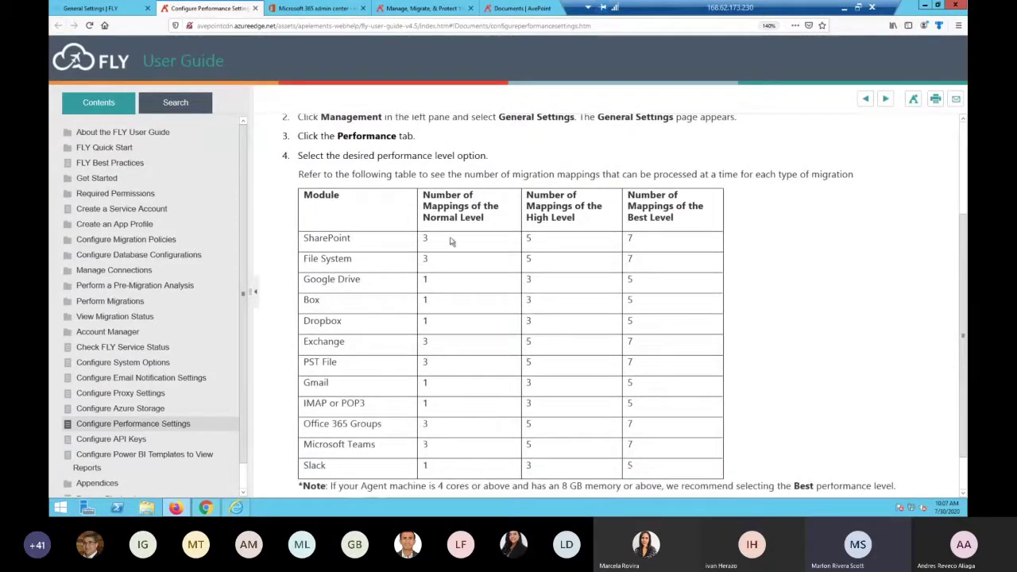
scroll(477, 279, up, 3)
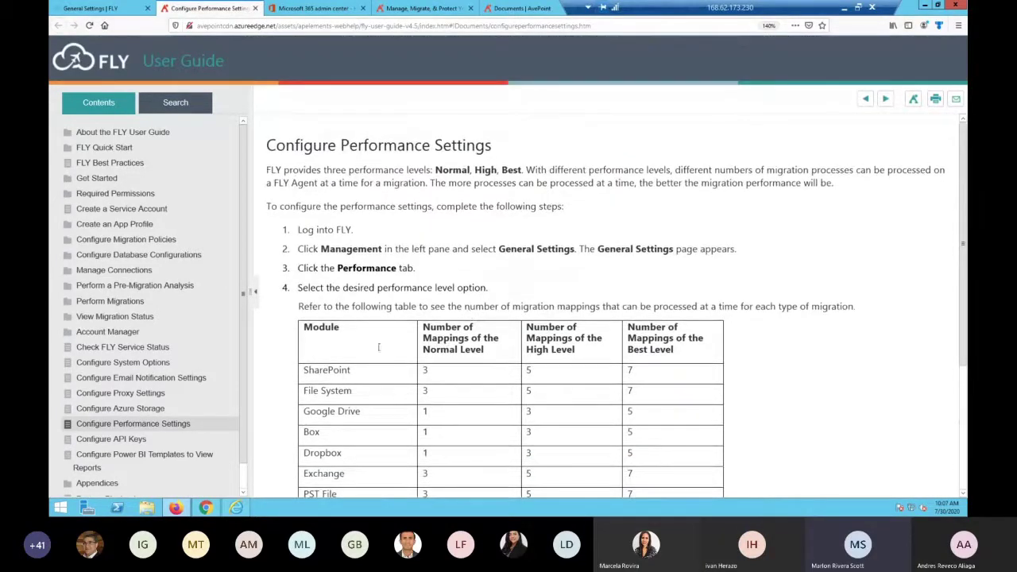
scroll(463, 397, down, 2)
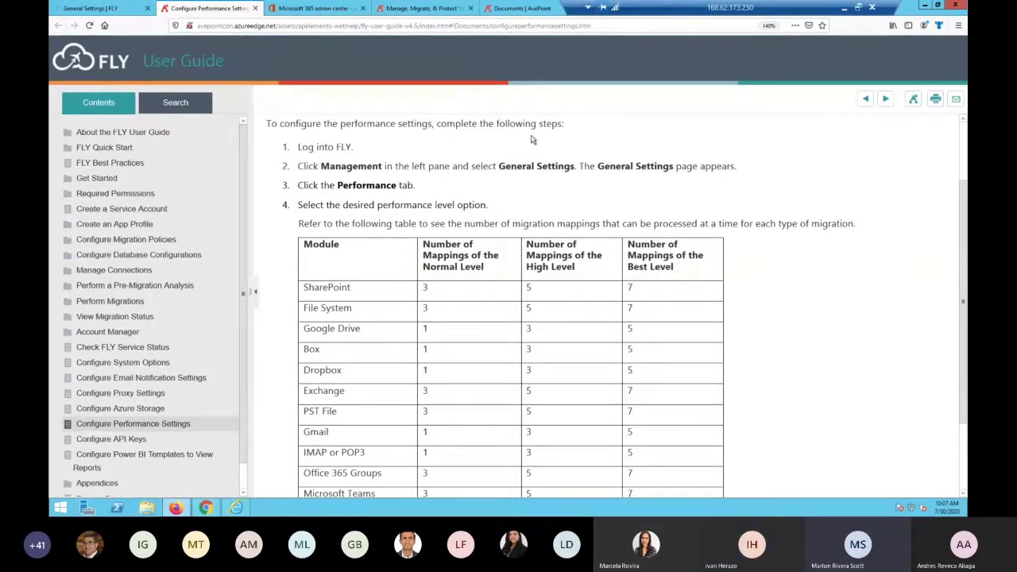
click(206, 510)
scroll(805, 356, down, 1)
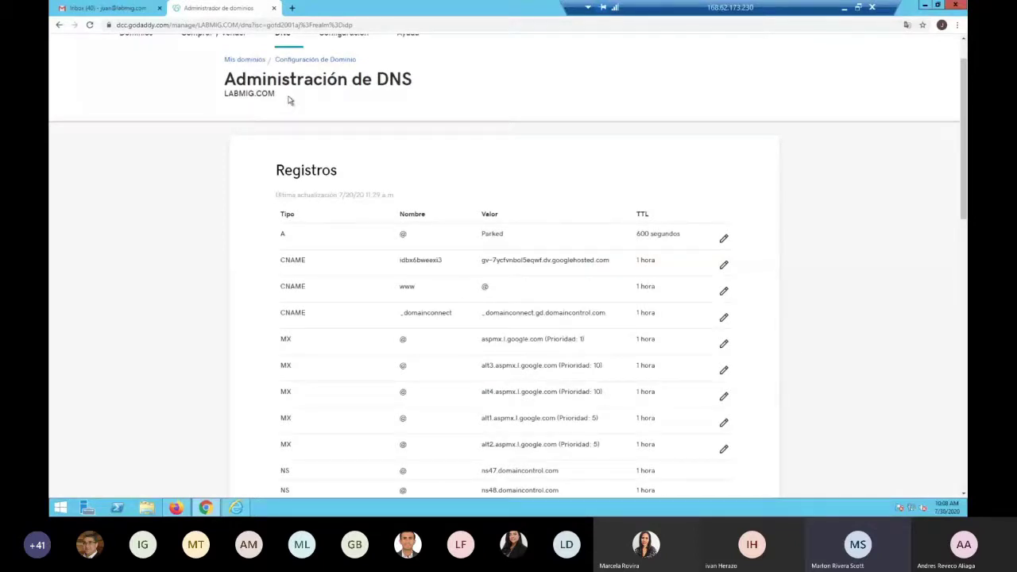
drag(290, 97, 224, 94)
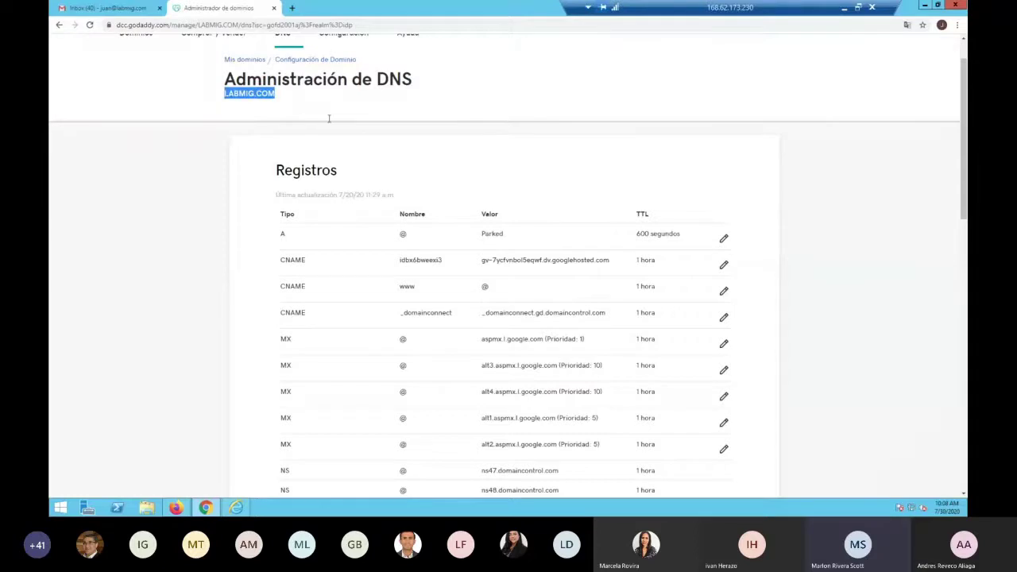
scroll(347, 145, up, 2)
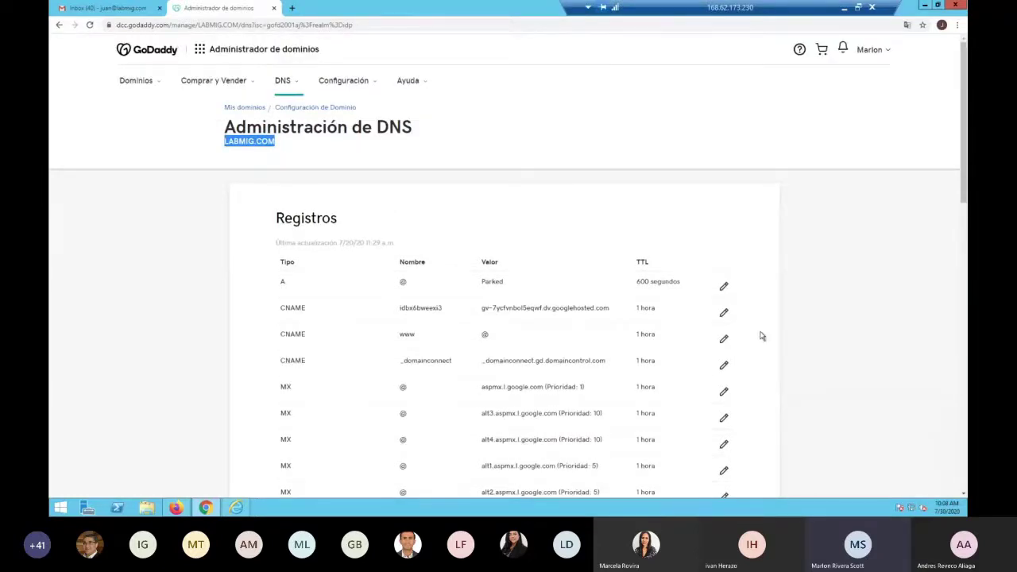
scroll(761, 336, down, 1)
scroll(762, 336, down, 2)
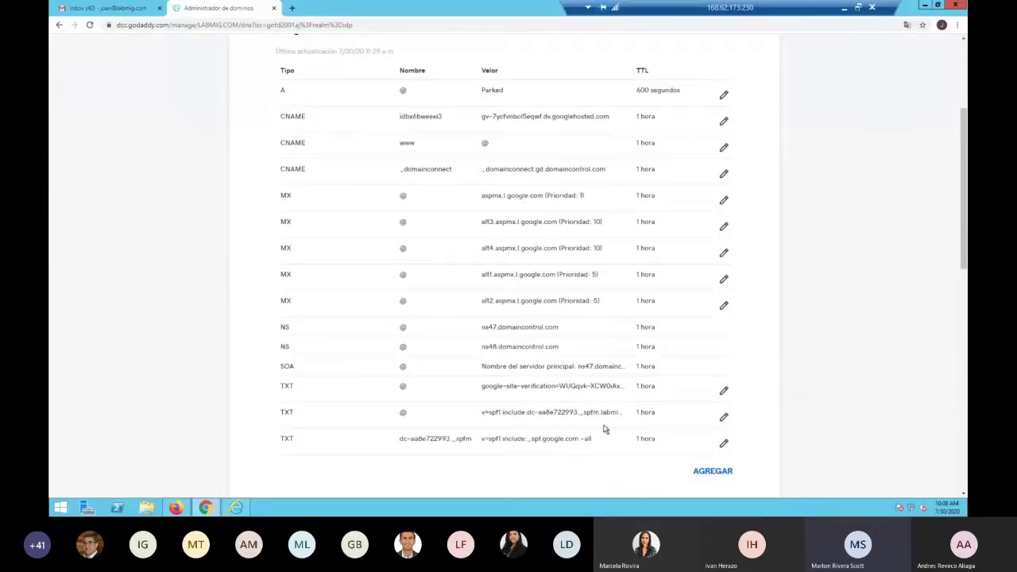
scroll(604, 425, up, 2)
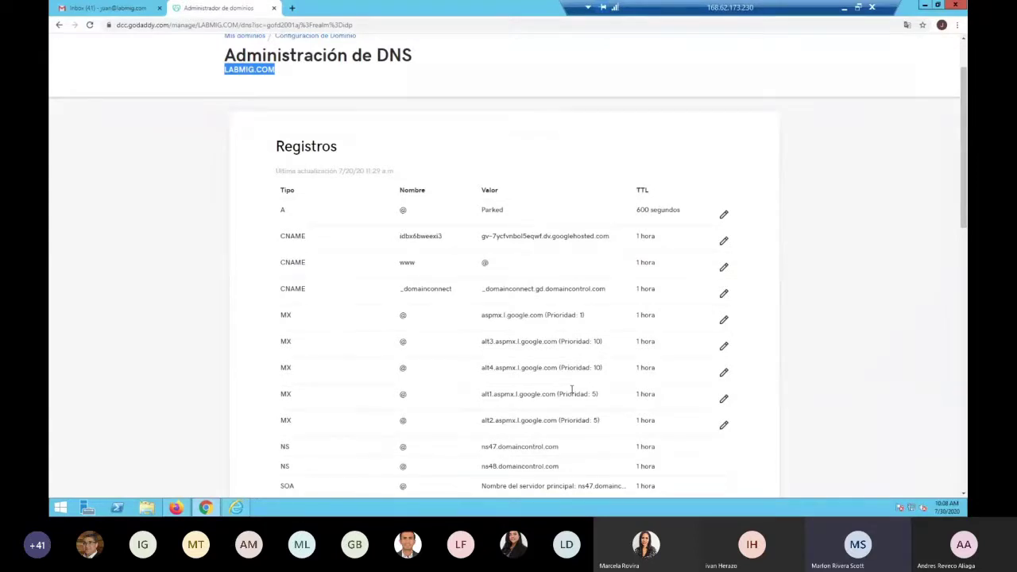
Glance at the Gmail inbox, then return to the FLY User Guide in Firefox
click(109, 9)
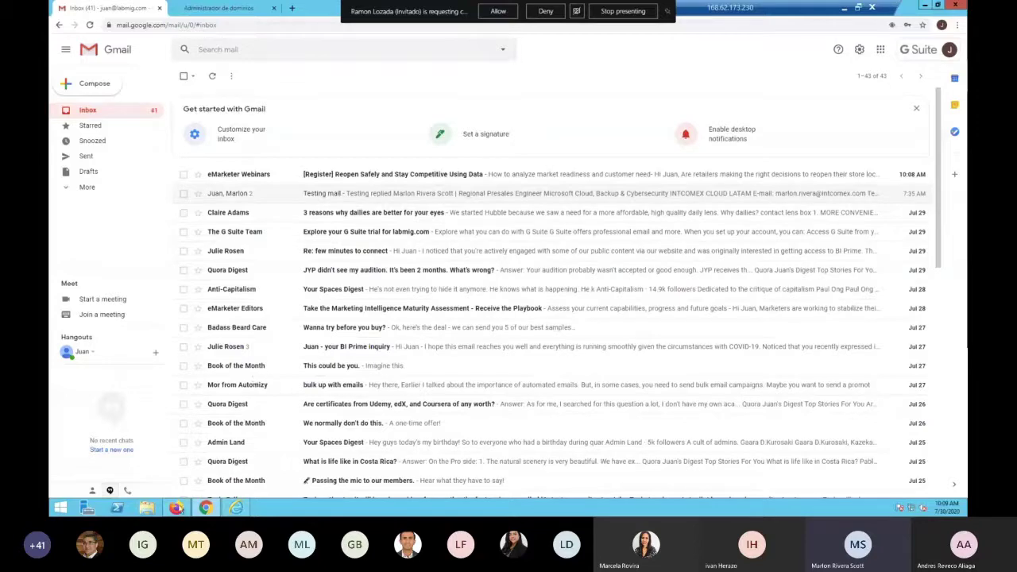
click(176, 507)
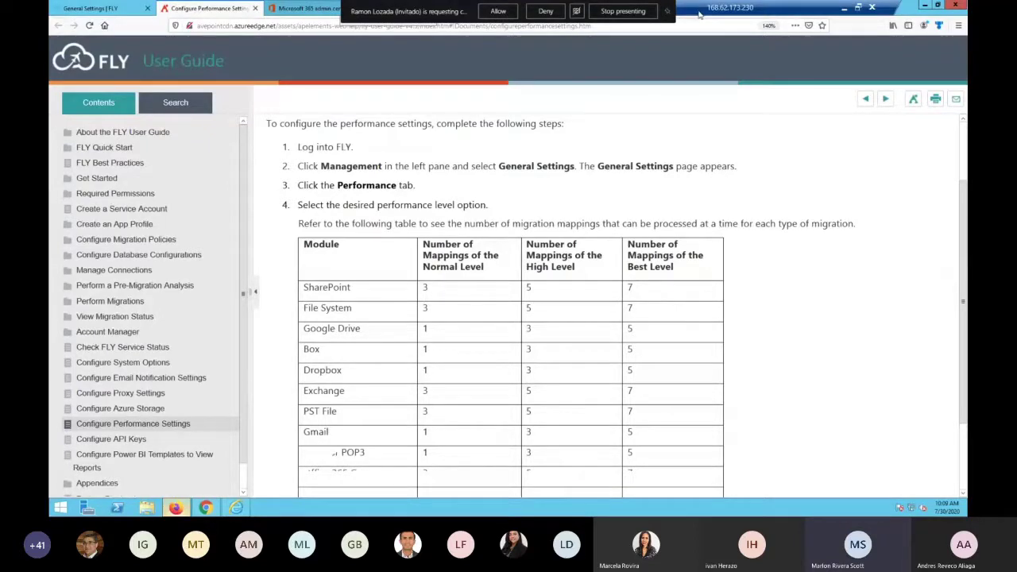
Check the tenant's domains under Settings > Domains in the Microsoft 365 admin center
key(ctrl+Tab)
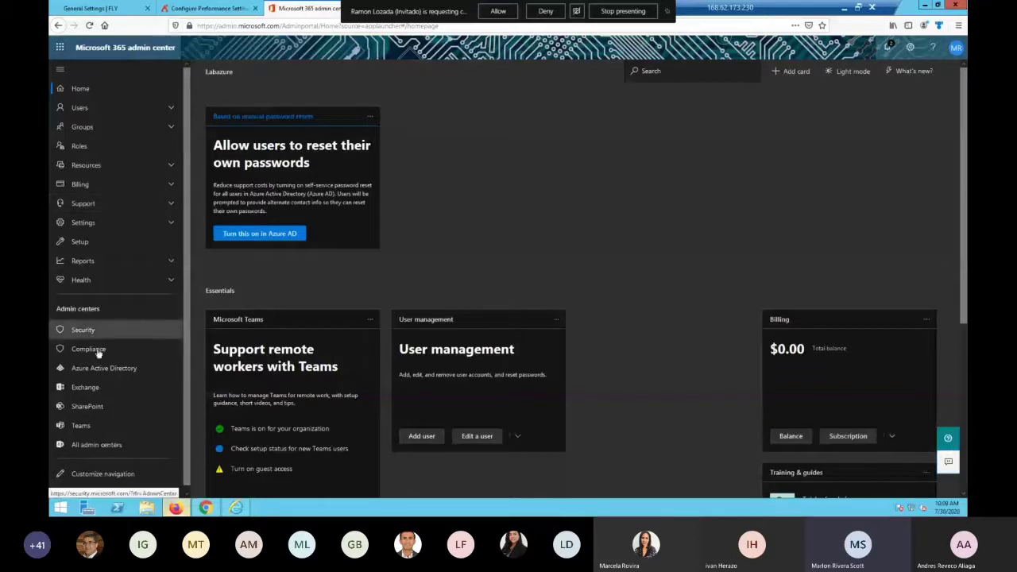
click(89, 222)
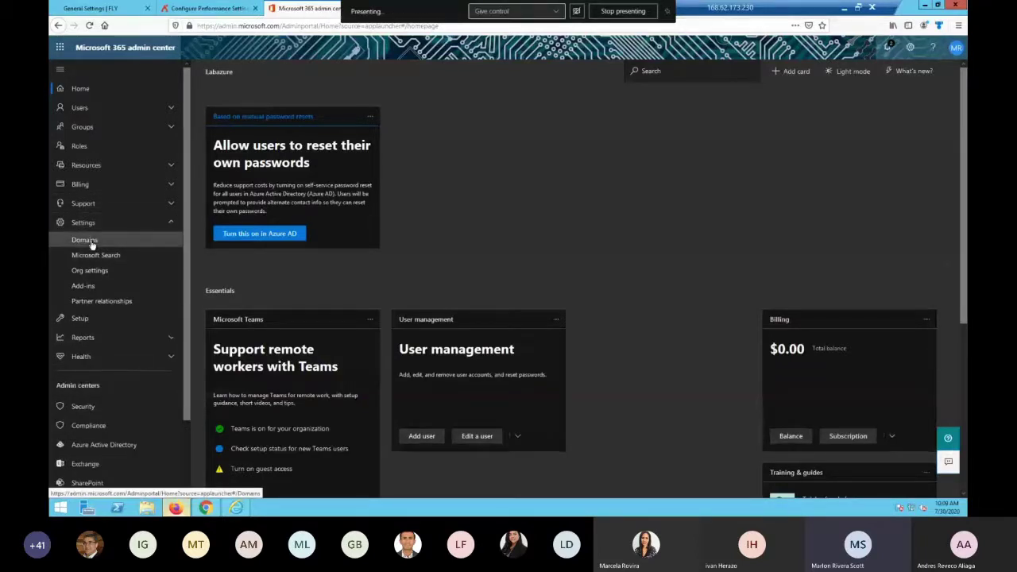
click(86, 241)
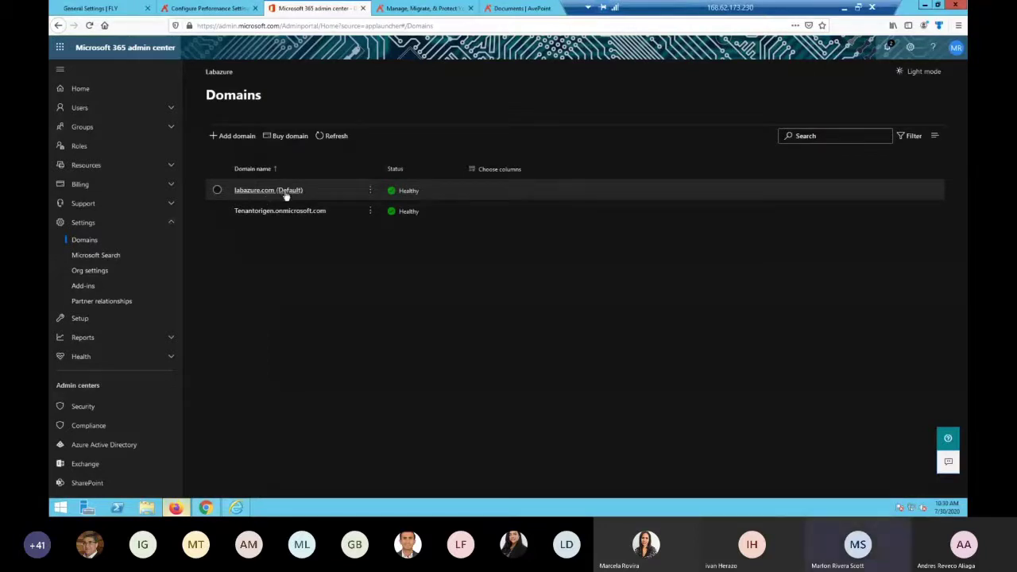
Review the Active users list, then move to the AvePoint homepage
click(102, 108)
click(105, 126)
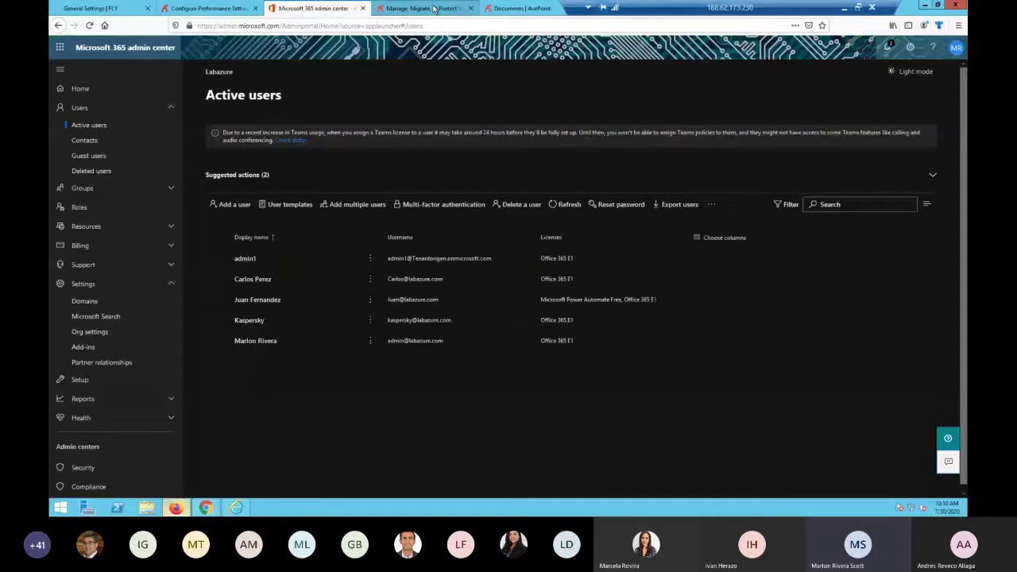
click(435, 8)
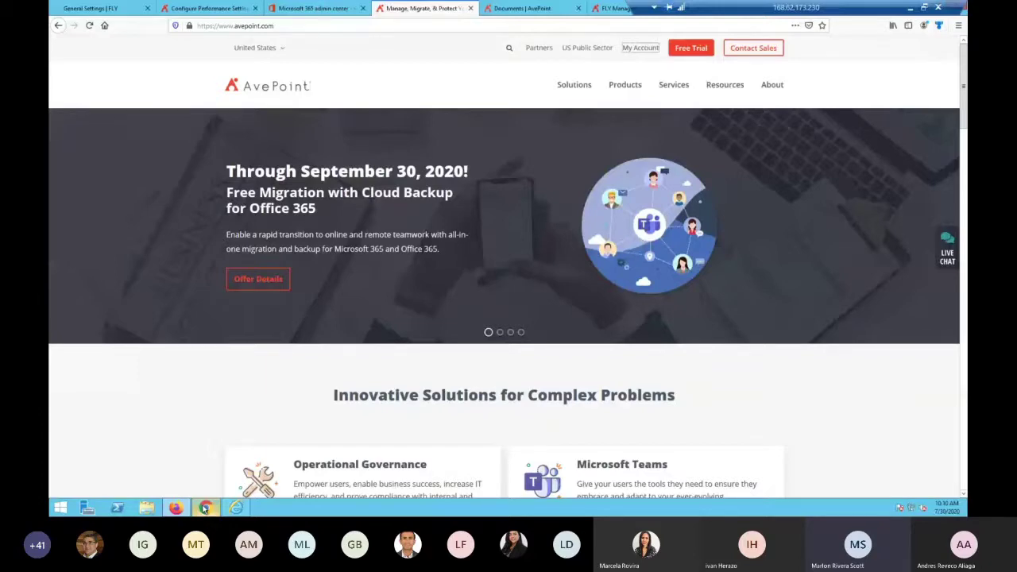
Open the Google Admin console from Gmail's apps grid, re-verifying with the account password
click(205, 509)
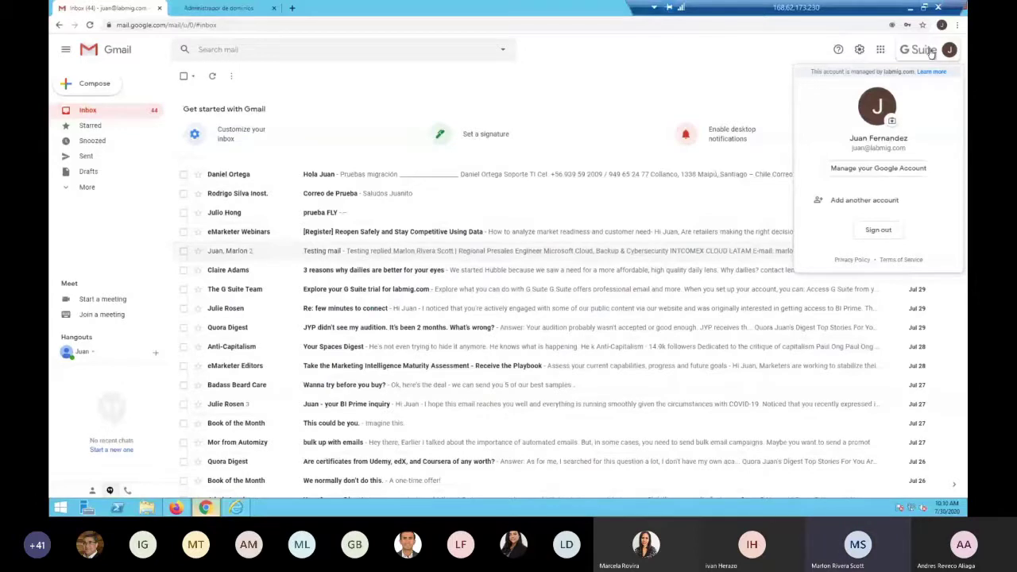
click(880, 49)
scroll(922, 213, down, 3)
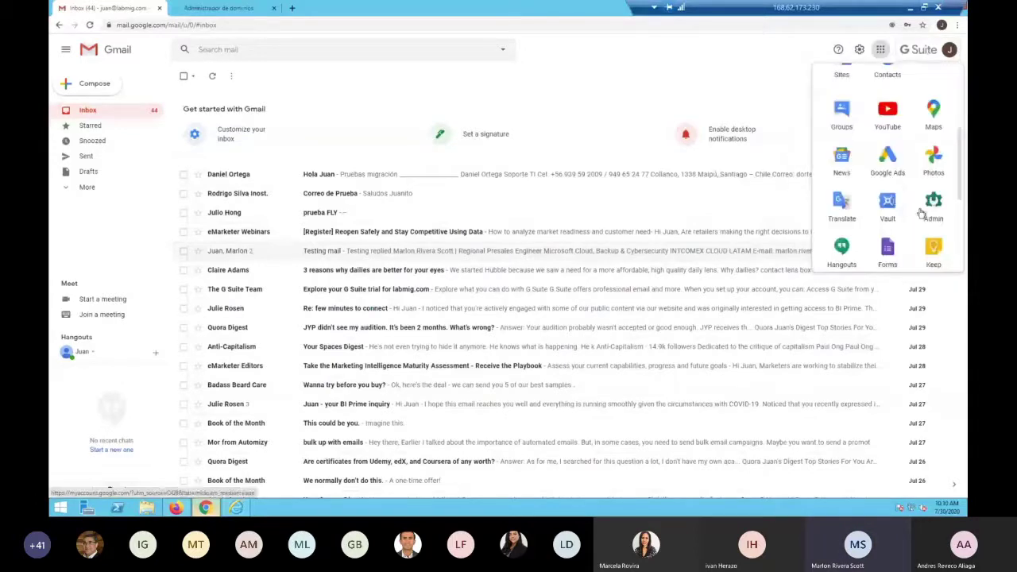
click(922, 213)
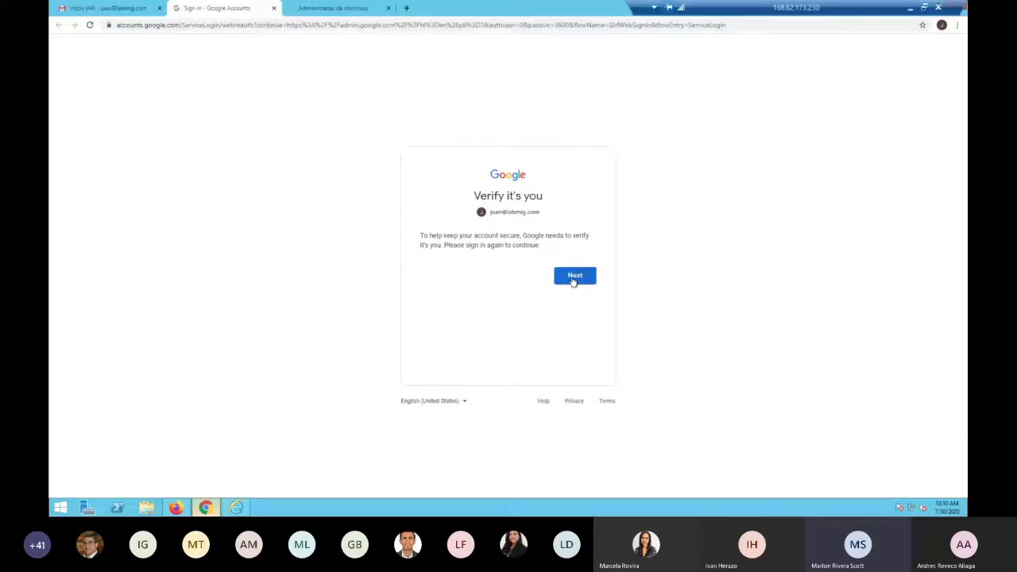
click(572, 278)
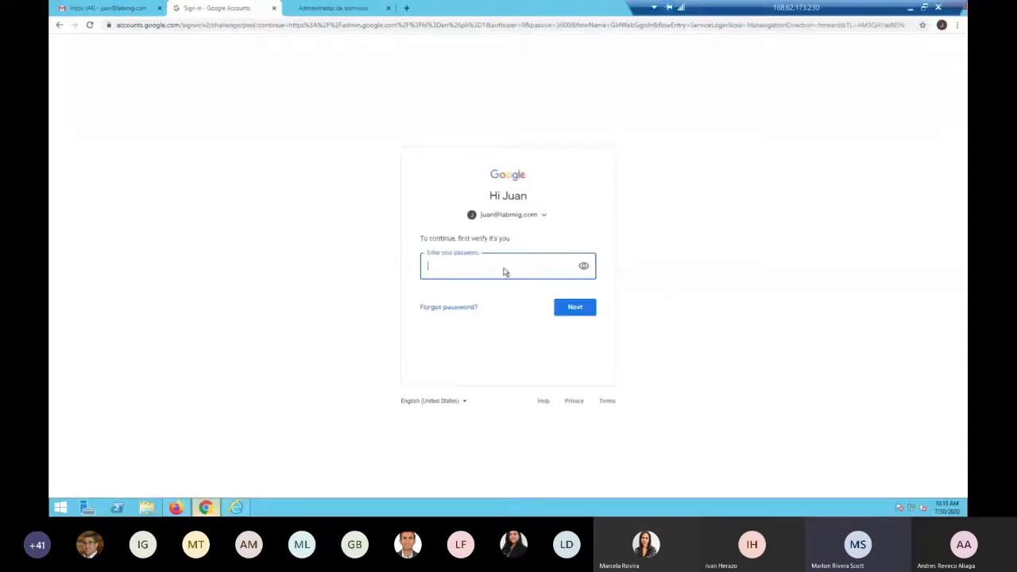
text(•••••••)
key(Return)
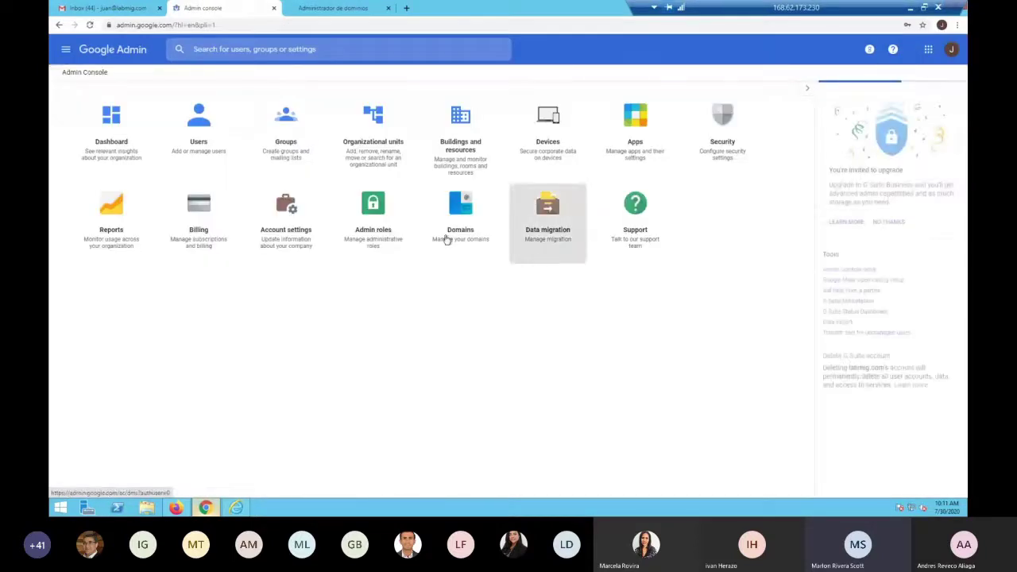
Check the admin console's single-user list and glance at the LABMIG.COM DNS records
click(199, 123)
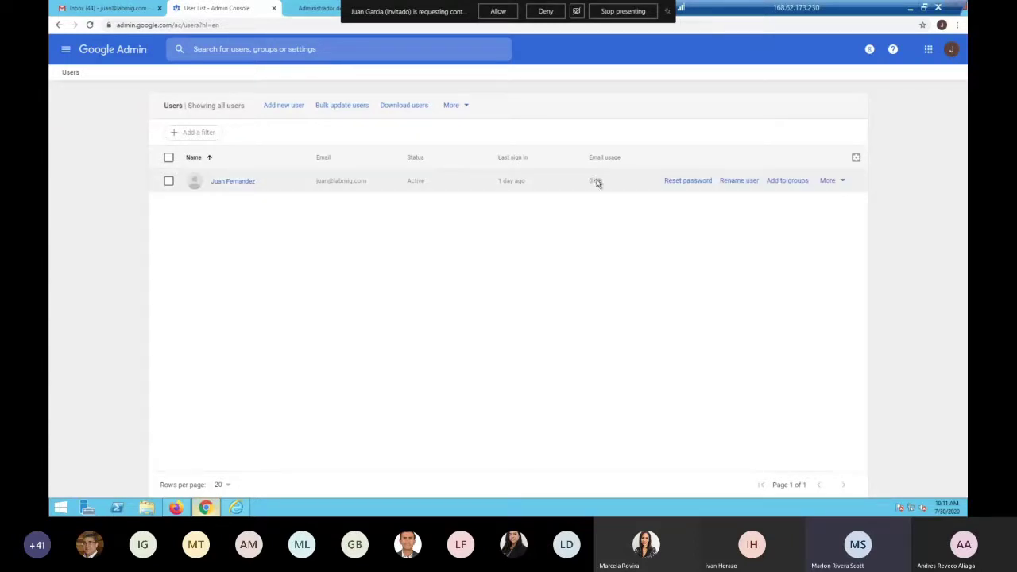
click(314, 9)
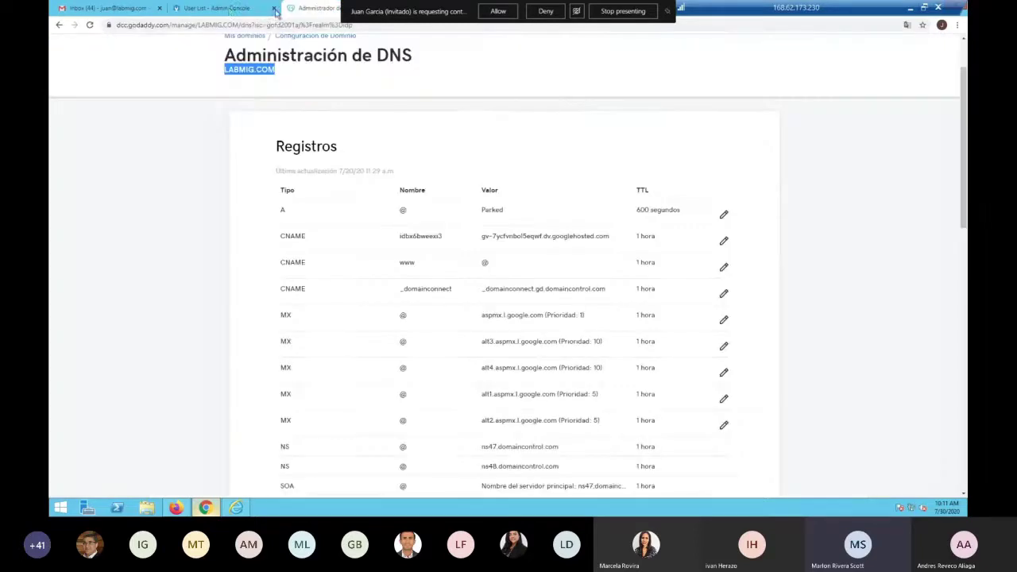
click(222, 10)
Return to Gmail and watch 'Correo de prueba para la migracion' arrive in the inbox
click(130, 9)
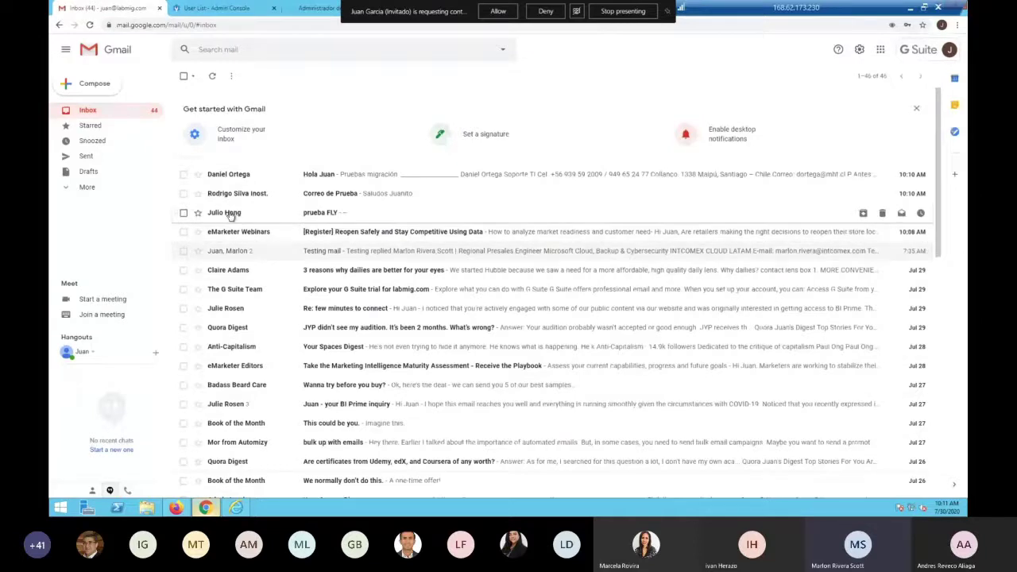
mouse_move(238, 213)
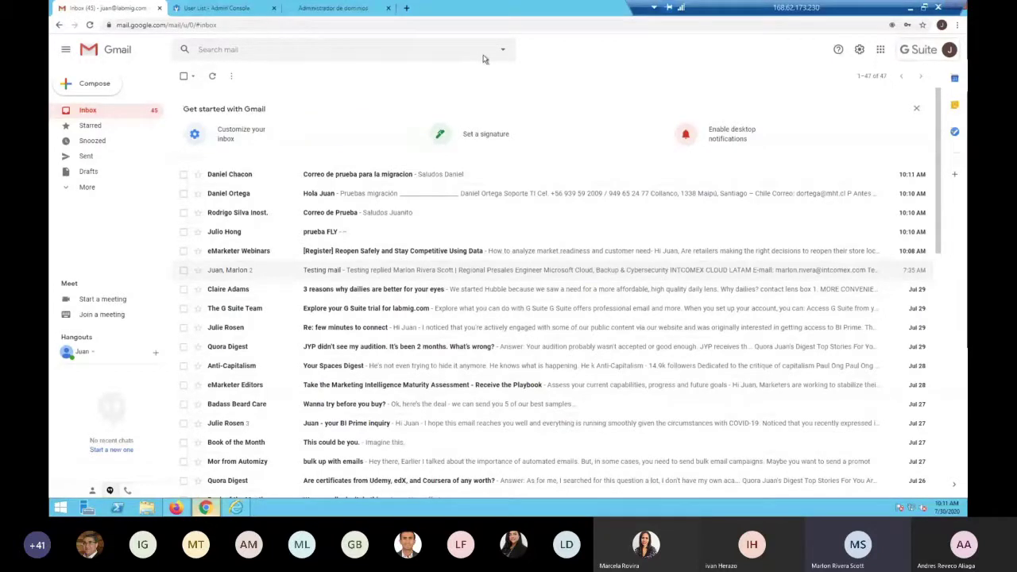
Bring up AvePoint's Documents page listing the FLY Installation Guide, Support Lists and User Guide
click(176, 508)
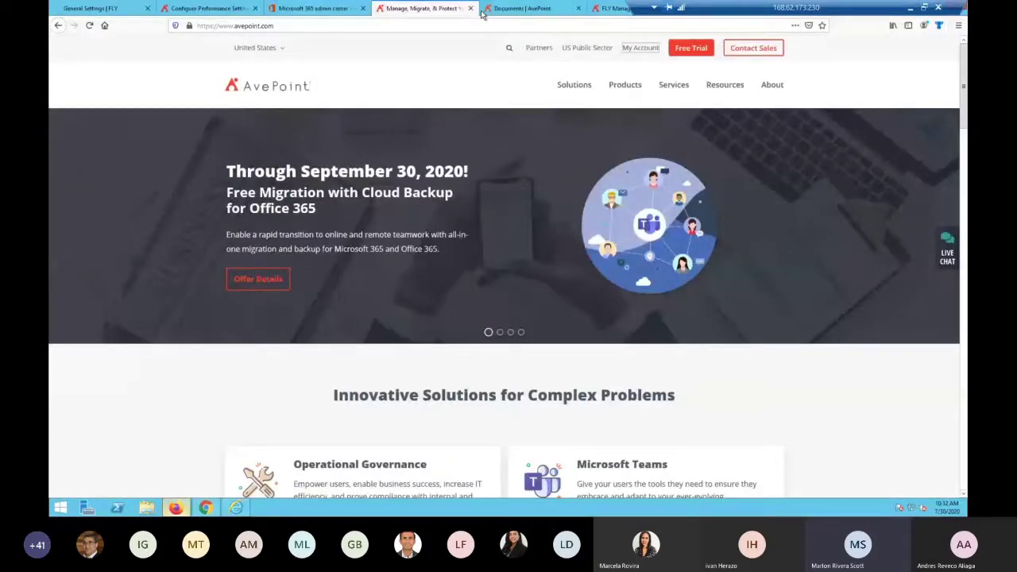
click(503, 9)
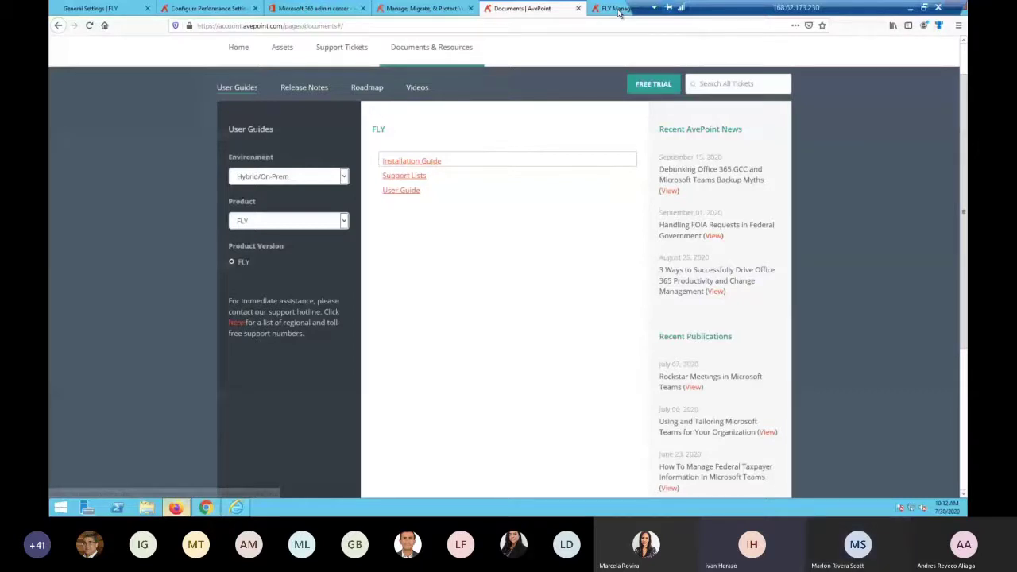
Show the FLY User Guide's Permissions for Gmail page with its API and account requirements
click(619, 10)
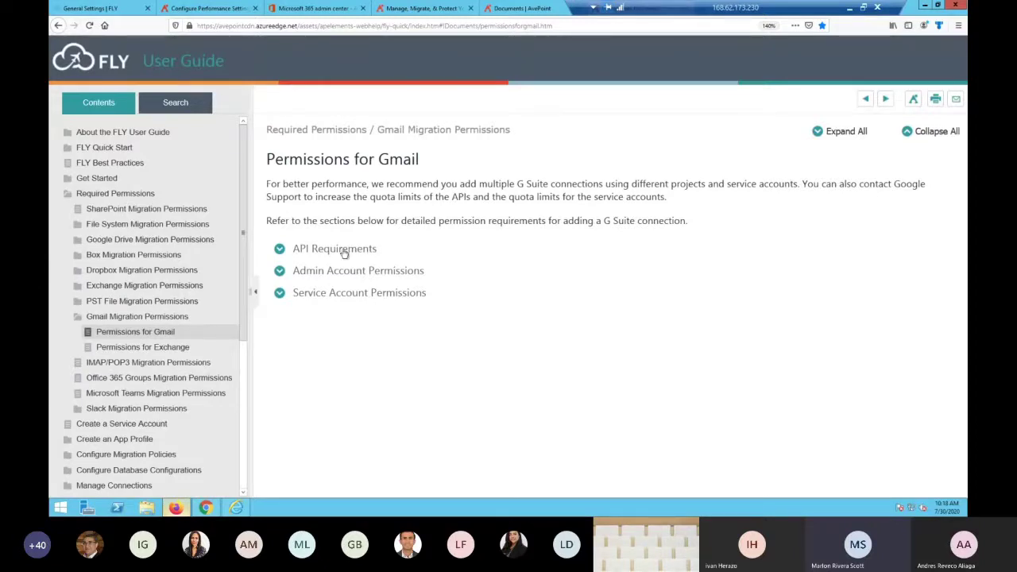
click(283, 251)
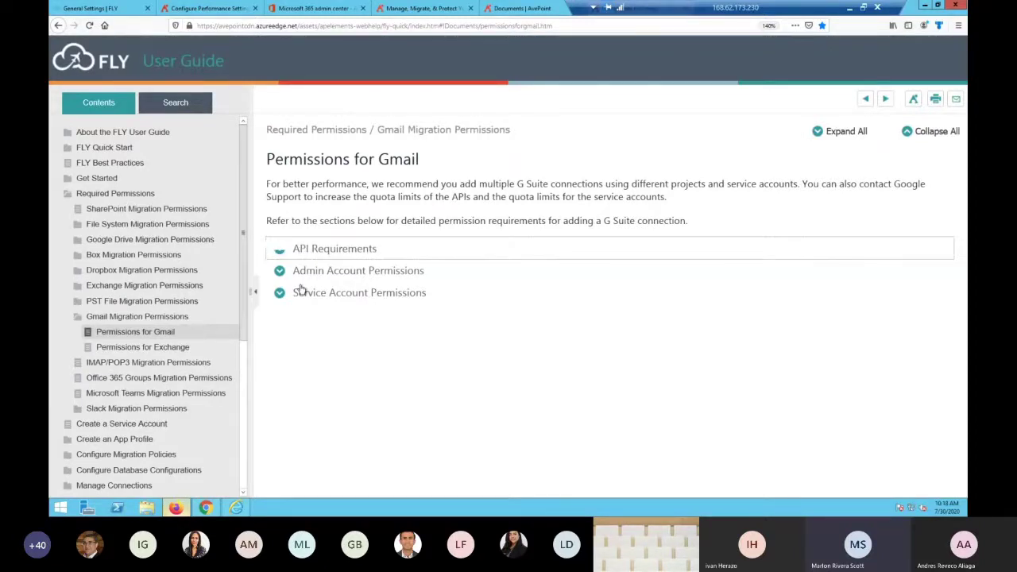
scroll(334, 262, down, 2)
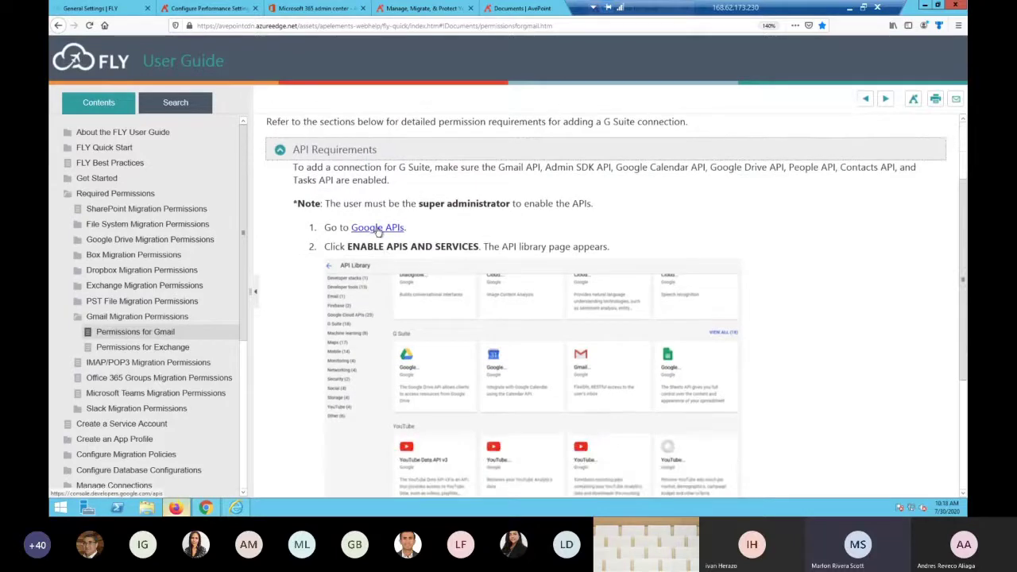
scroll(501, 268, up, 2)
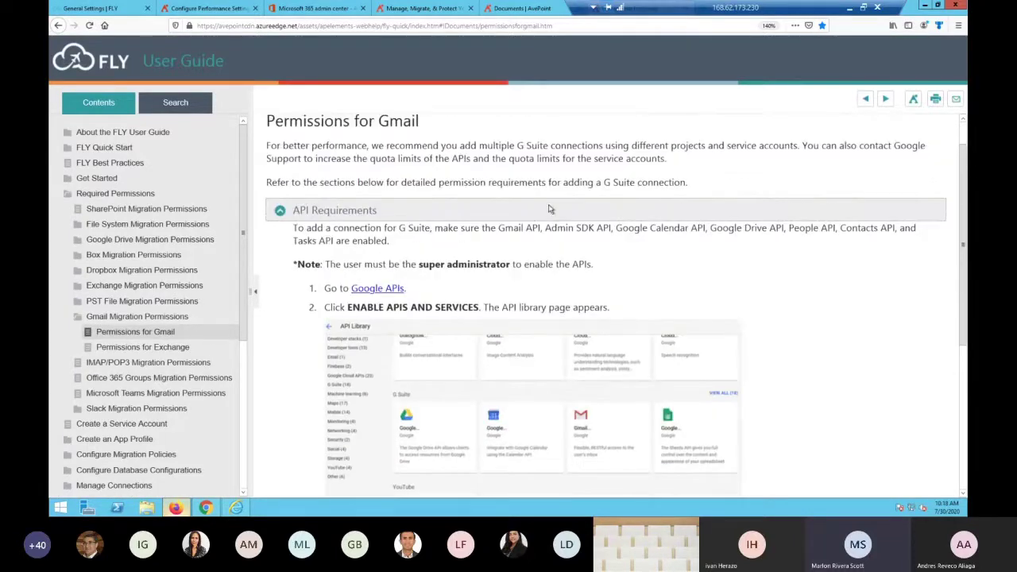
drag(499, 268, 505, 283)
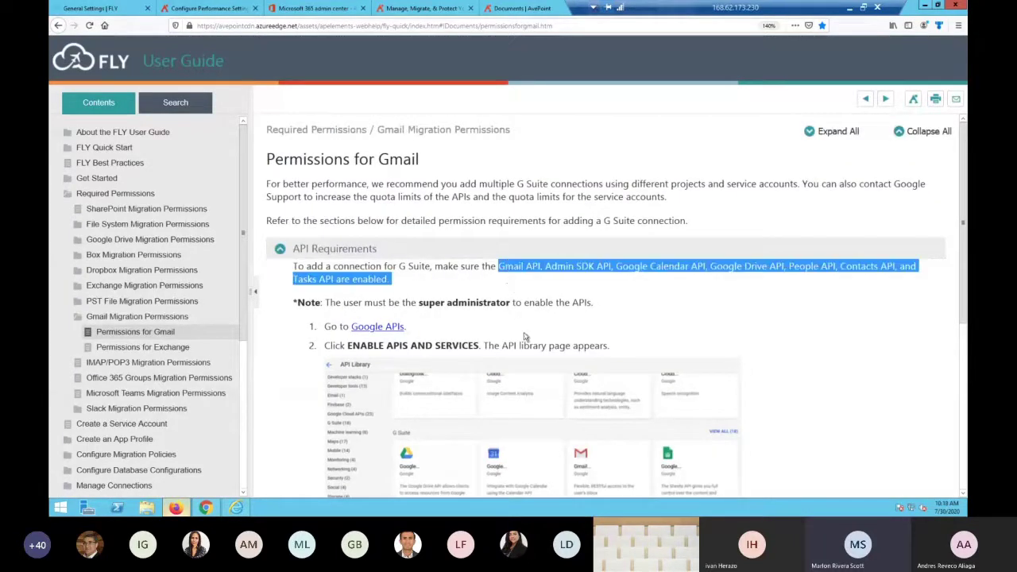
click(281, 250)
click(341, 274)
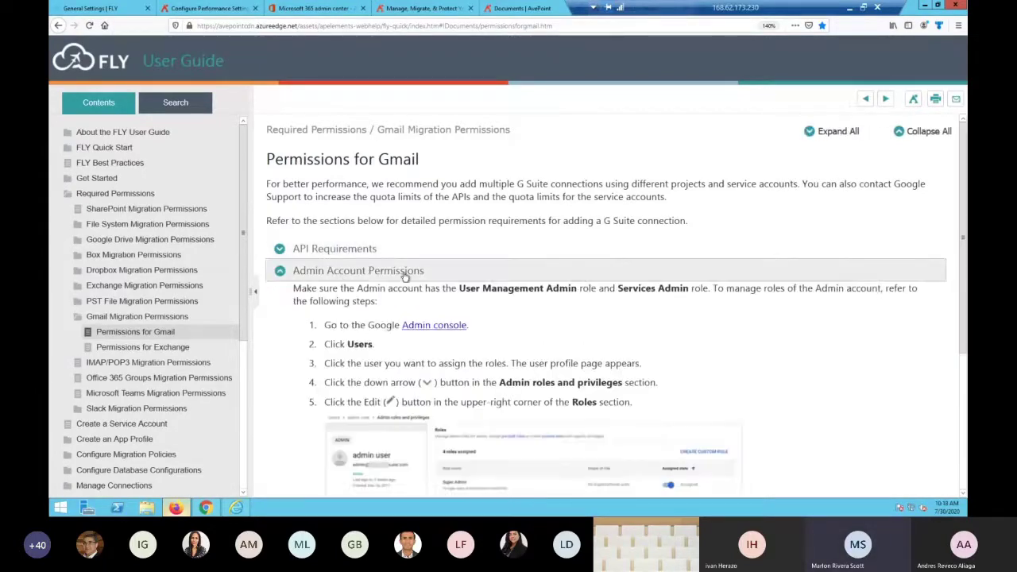
scroll(424, 327, down, 1)
scroll(423, 327, down, 2)
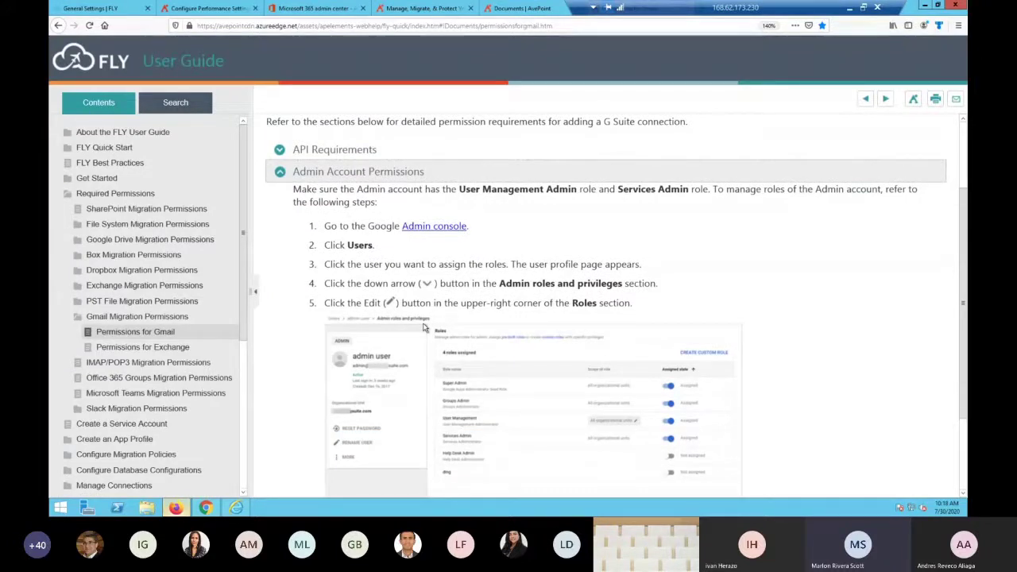
scroll(481, 340, down, 3)
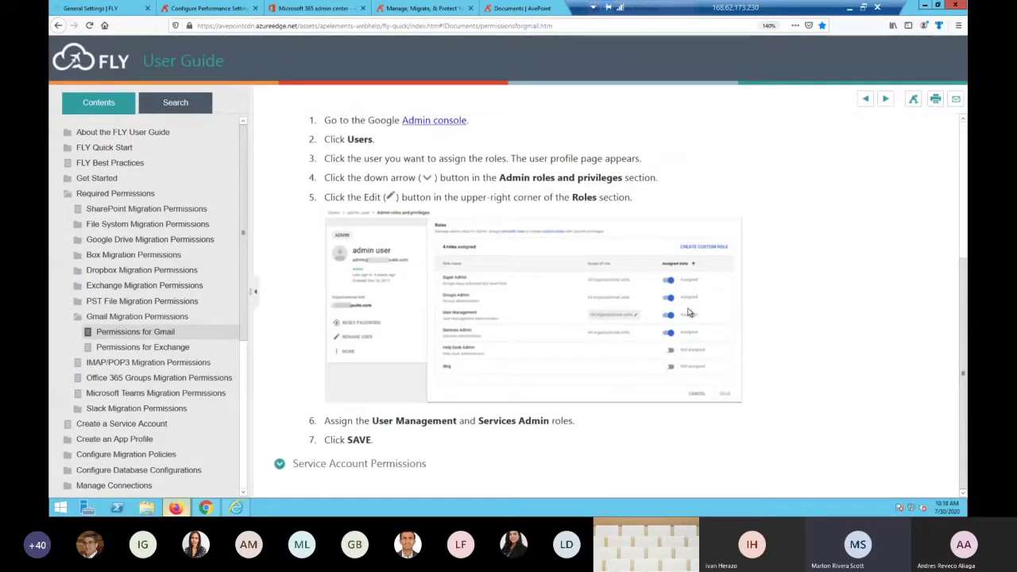
scroll(295, 290, up, 3)
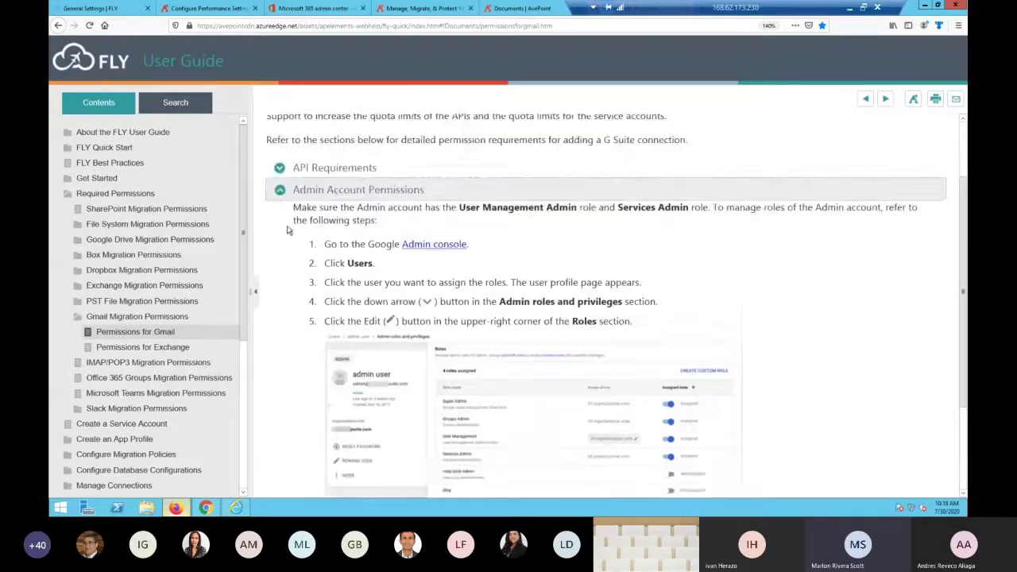
click(283, 193)
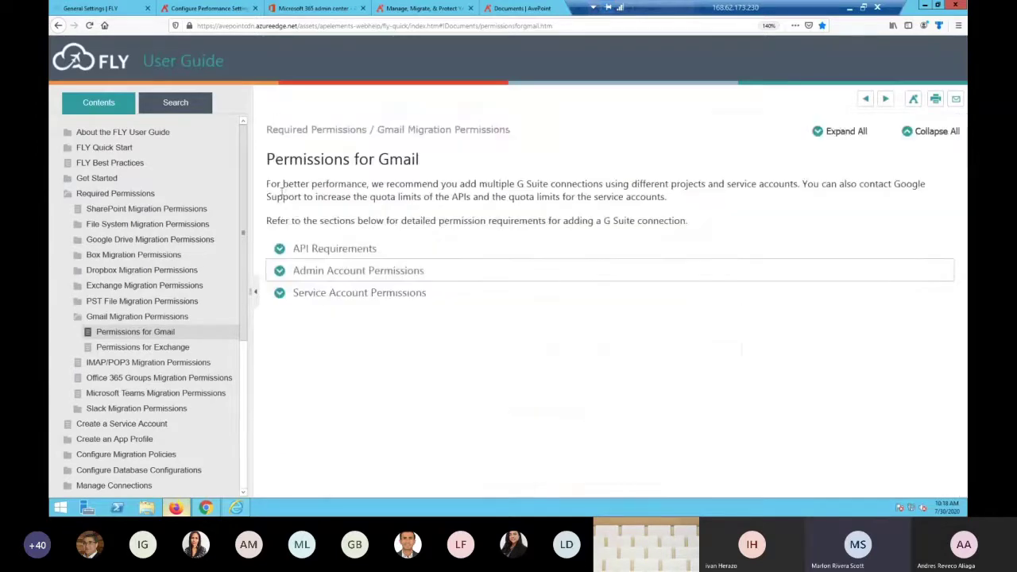
click(287, 296)
scroll(429, 335, down, 2)
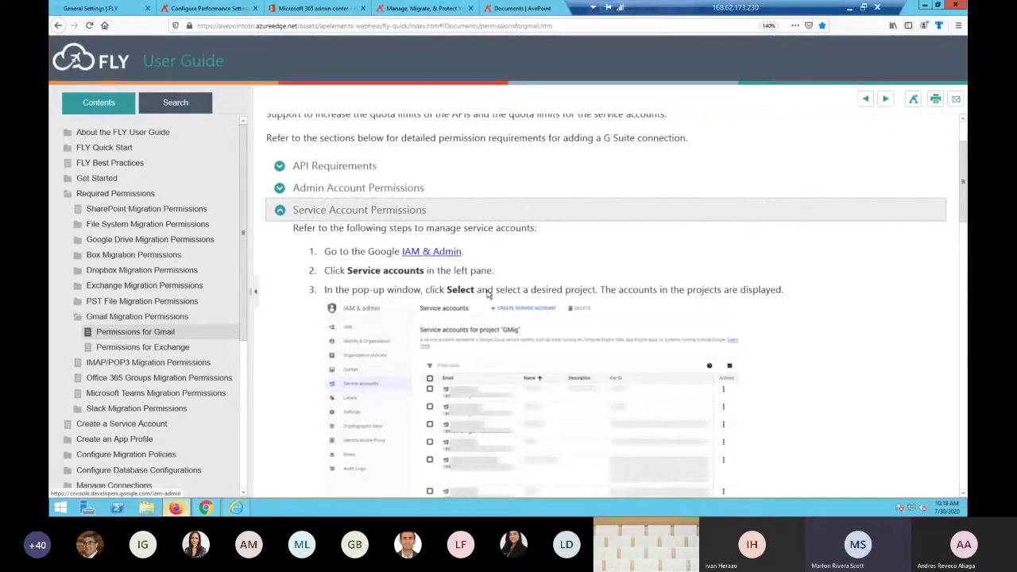
scroll(511, 332, down, 10)
scroll(511, 337, down, 8)
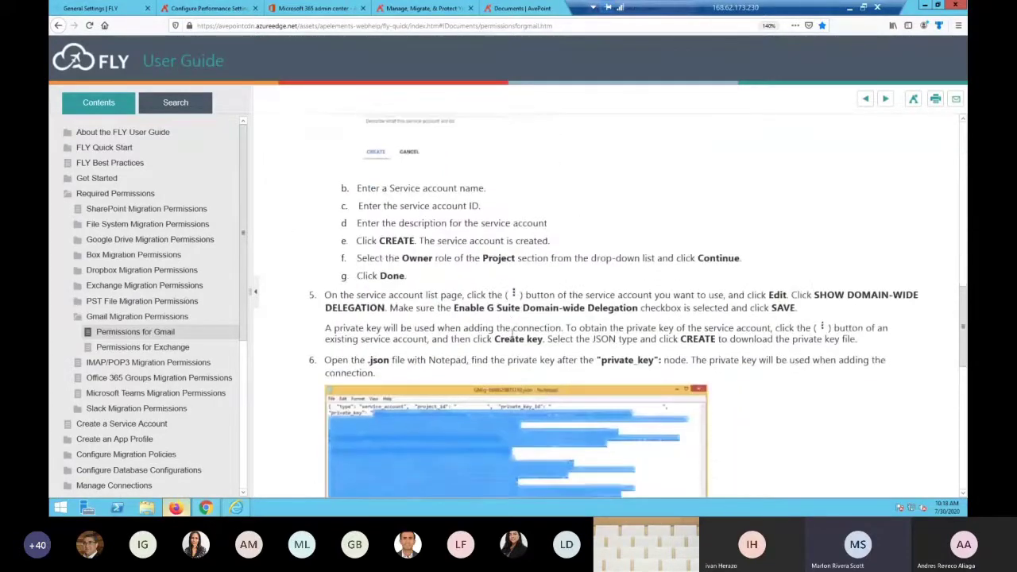
scroll(513, 337, down, 7)
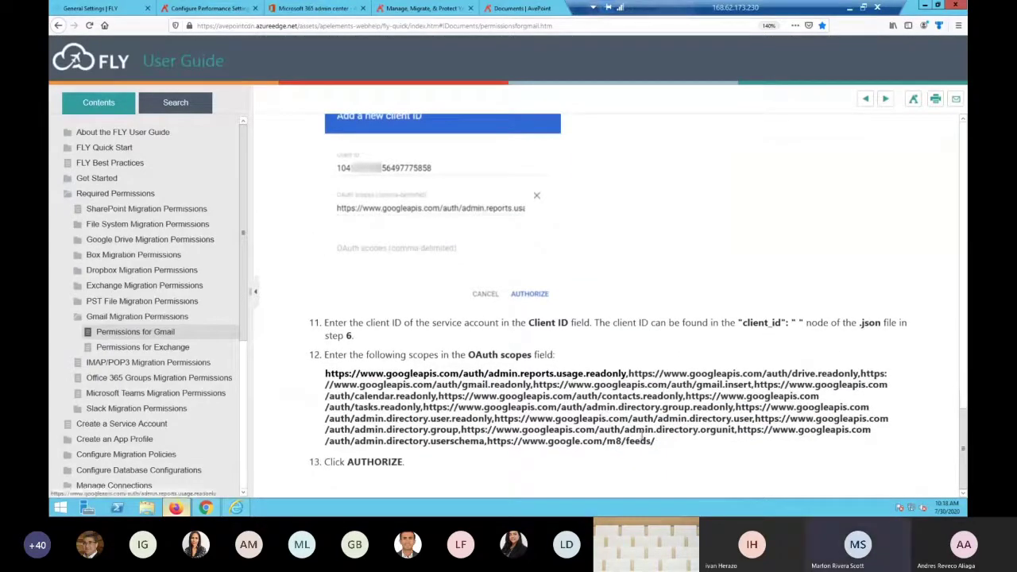
drag(654, 441, 325, 373)
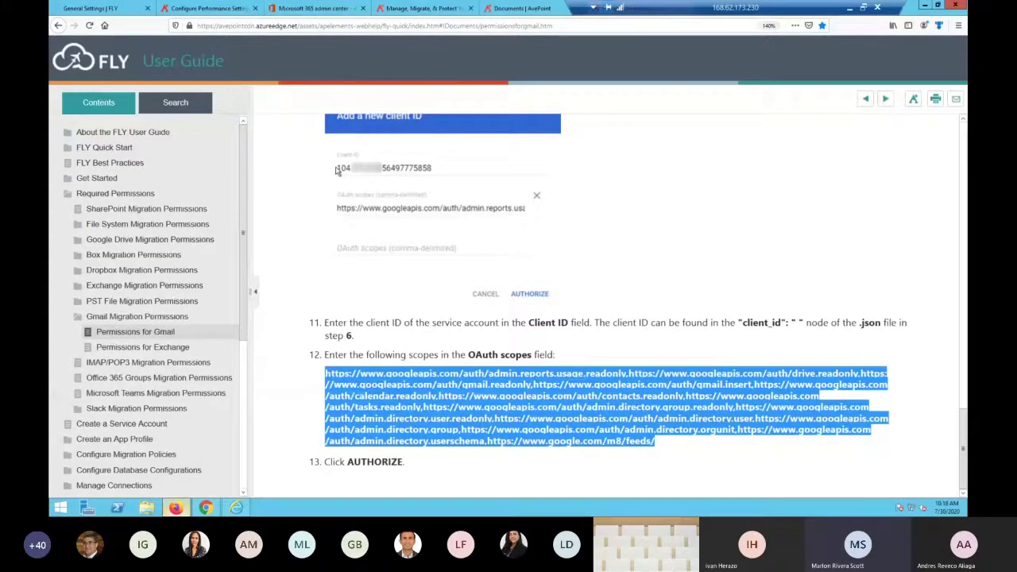
scroll(337, 170, up, 10)
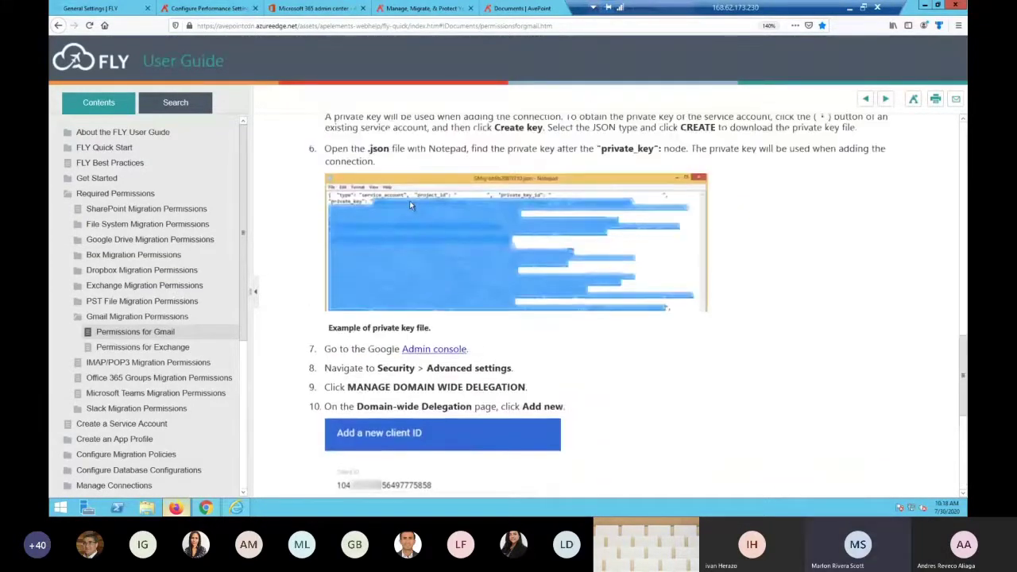
scroll(411, 205, up, 3)
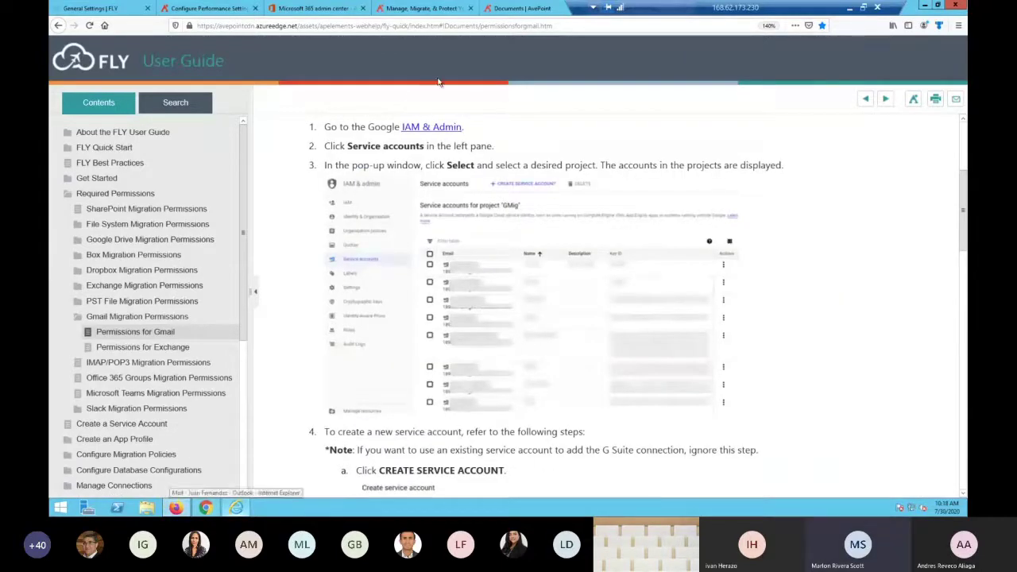
scroll(532, 241, up, 3)
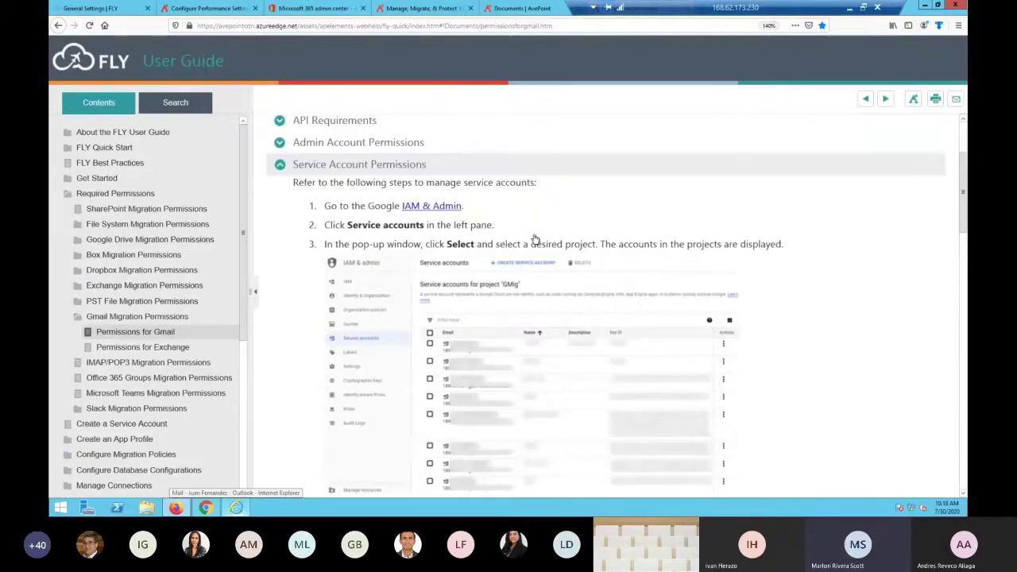
Close the GoDaddy DNS tab in Chrome and open a new empty tab
click(182, 511)
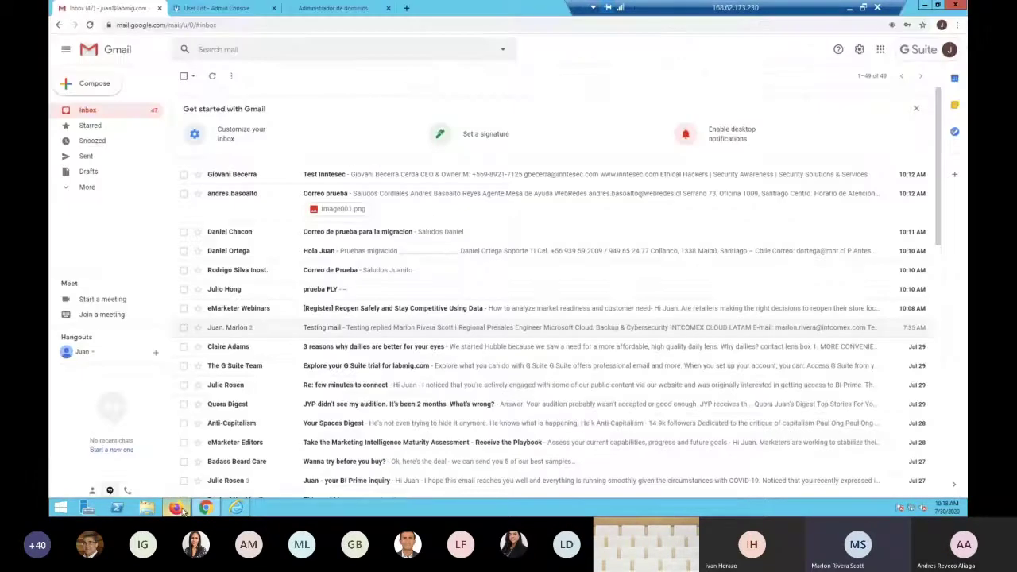
click(305, 10)
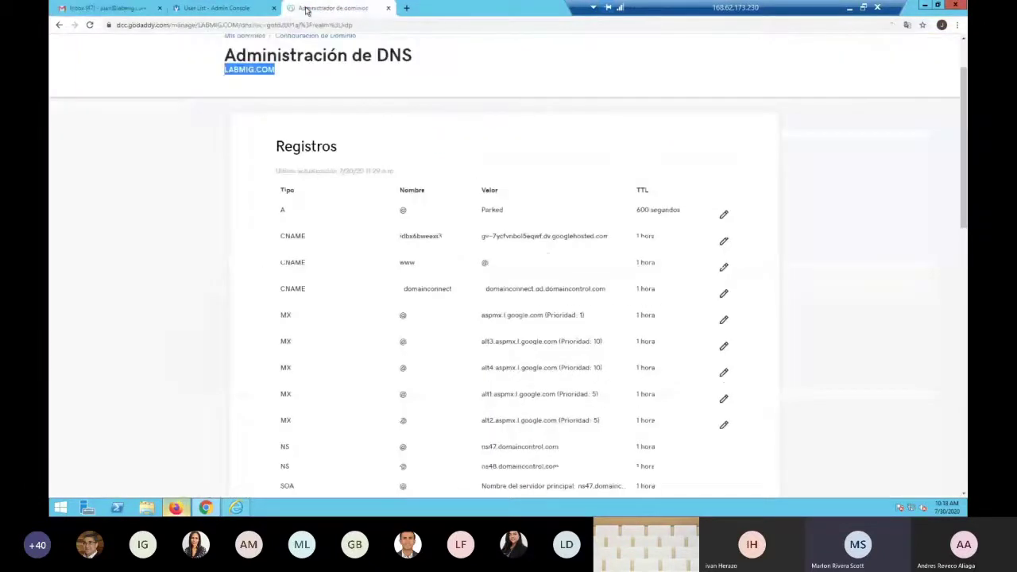
click(388, 10)
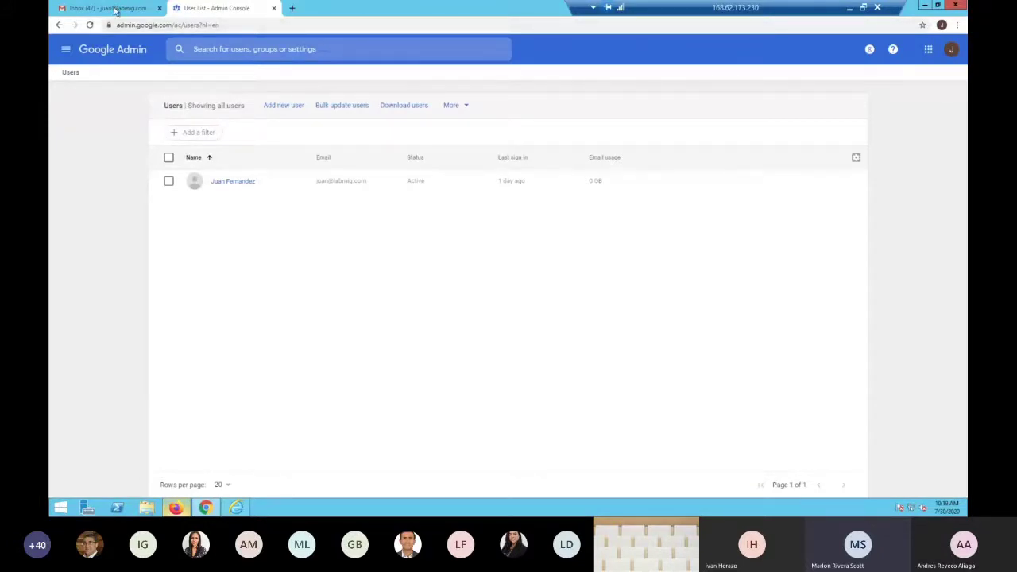
click(291, 8)
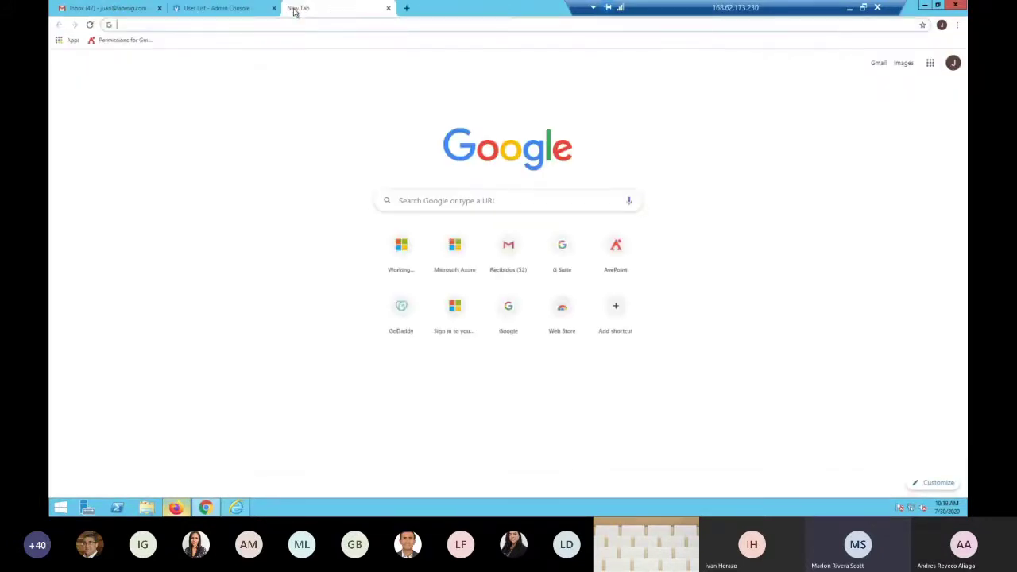
In the FLY guide, expand API Requirements and copy the Google APIs link address
click(206, 510)
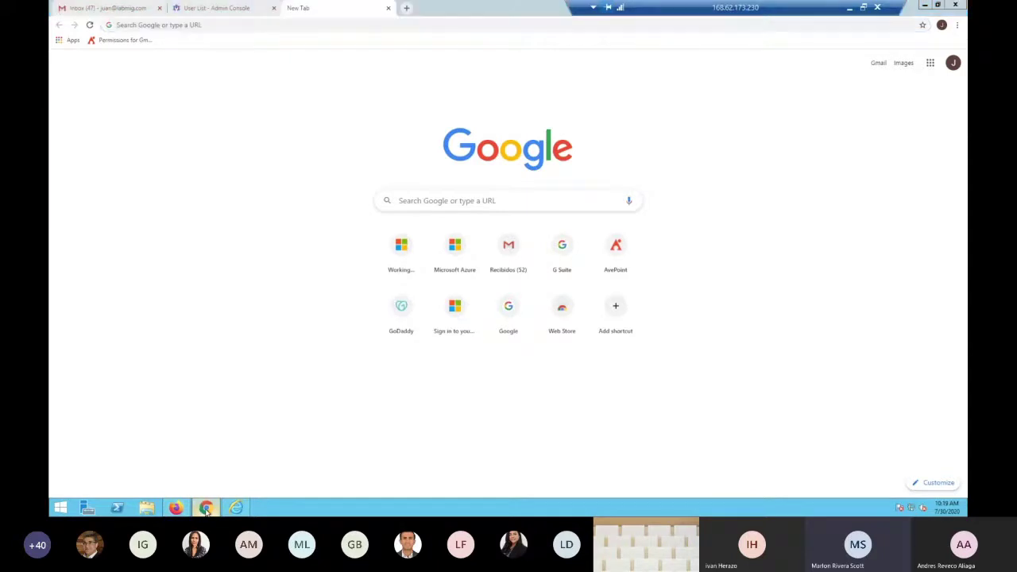
click(206, 509)
click(176, 506)
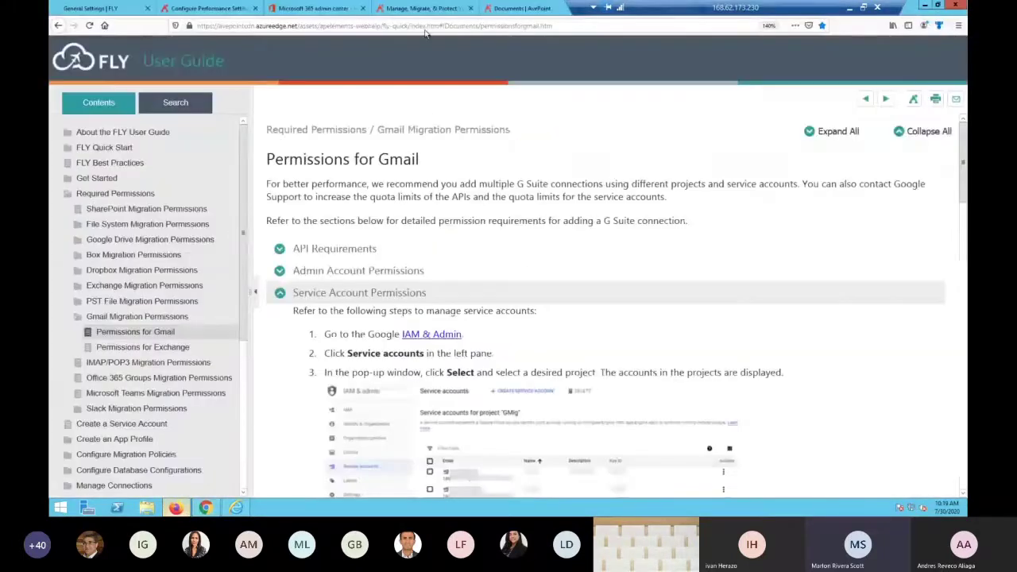
click(335, 253)
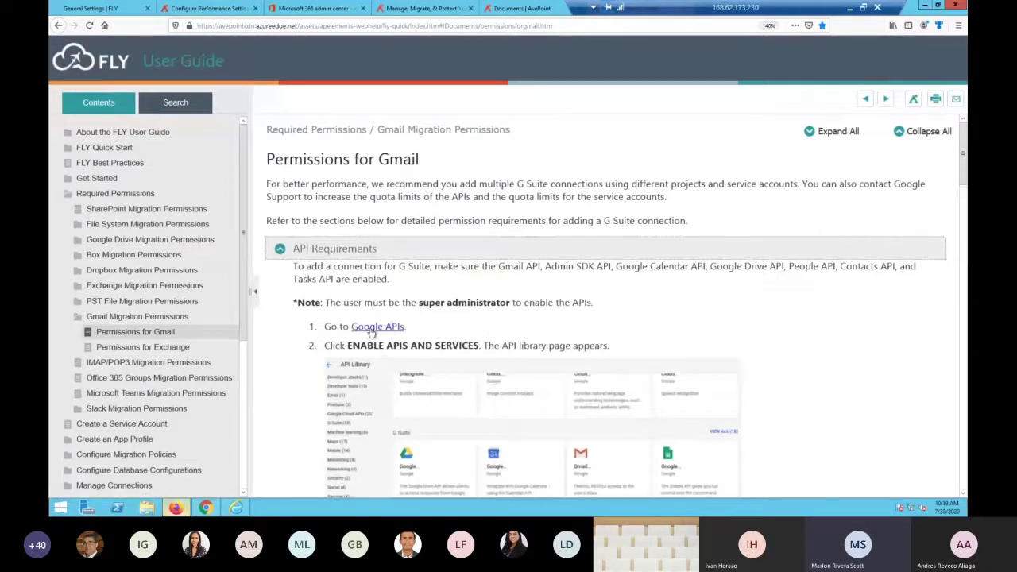
right_click(372, 330)
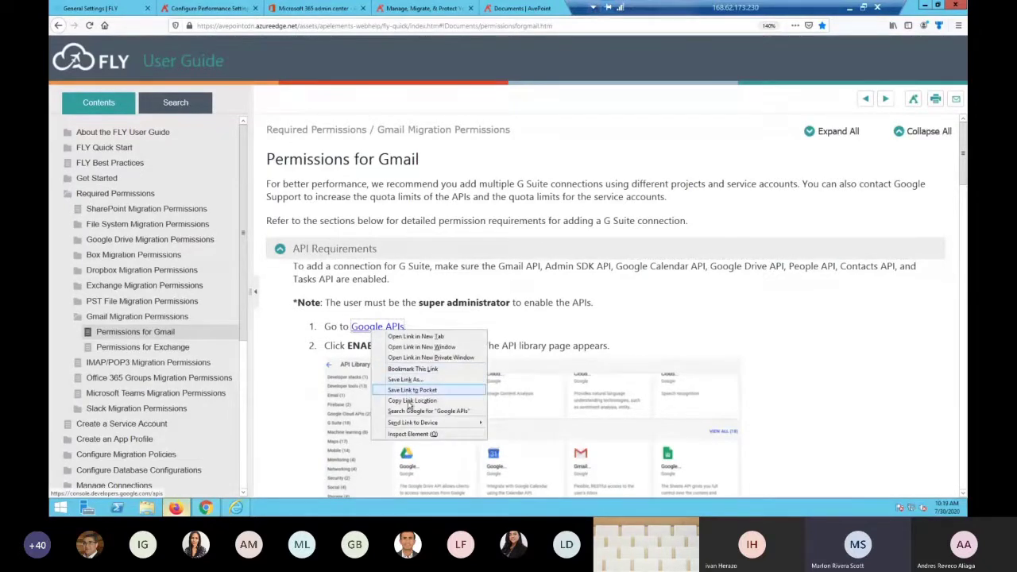
click(412, 401)
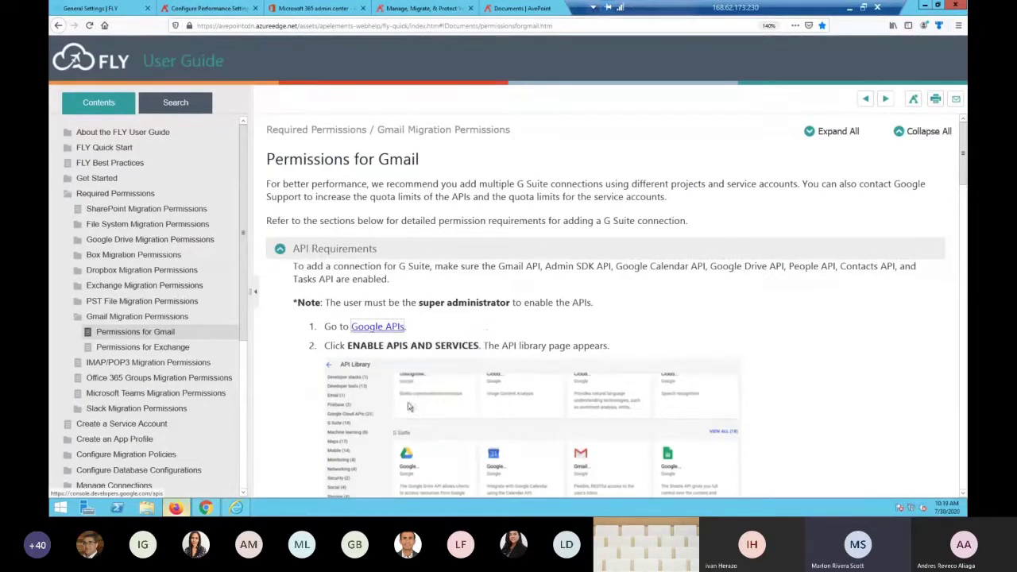
Load the copied Google APIs link in Chrome's new tab to reach the APIs & Services dashboard
click(205, 508)
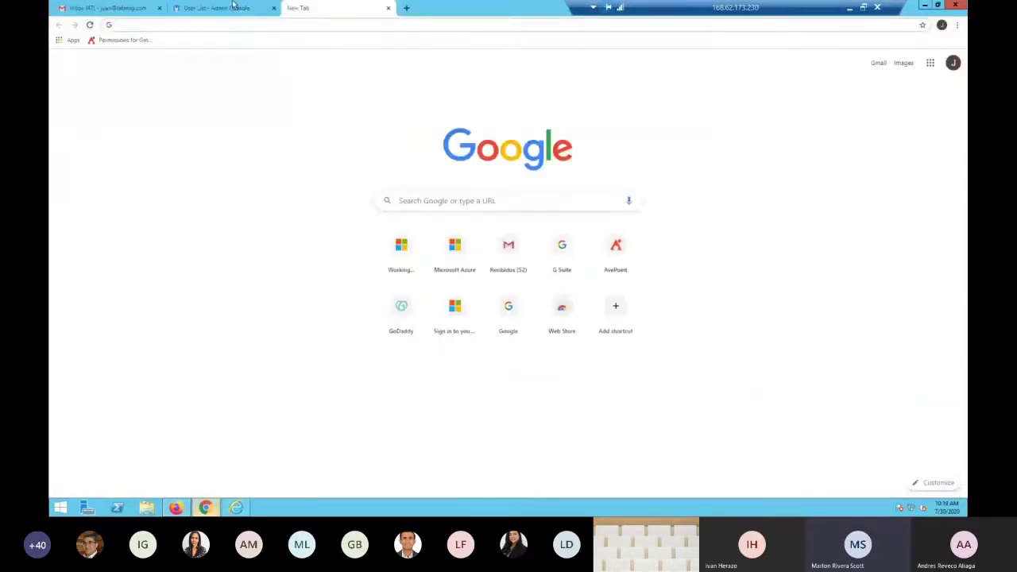
click(235, 26)
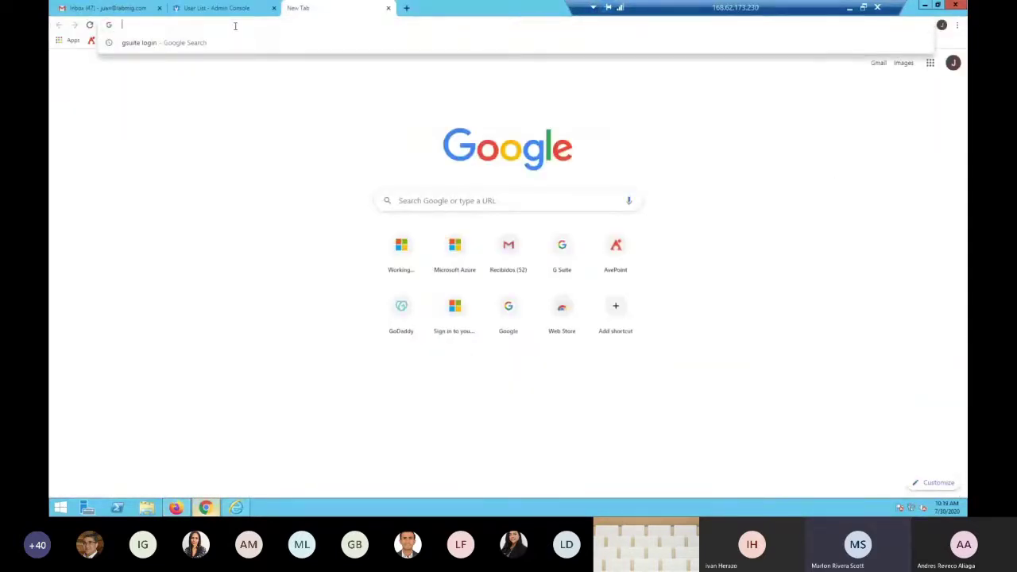
text(console.developers.google.com/apis/)
key(Return)
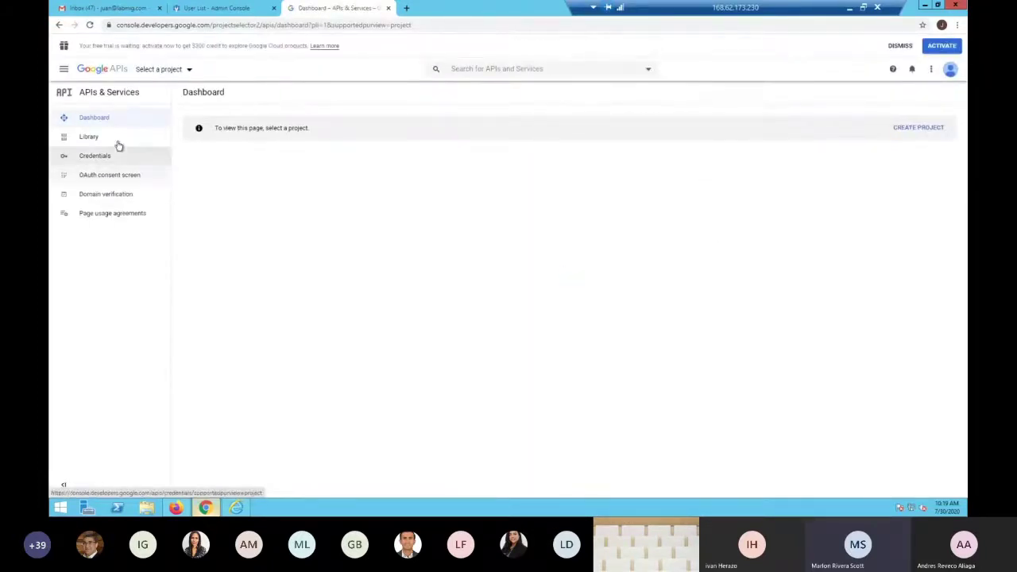
Search the API Library for 'gmail' and enable the Gmail API for My First Project
click(96, 141)
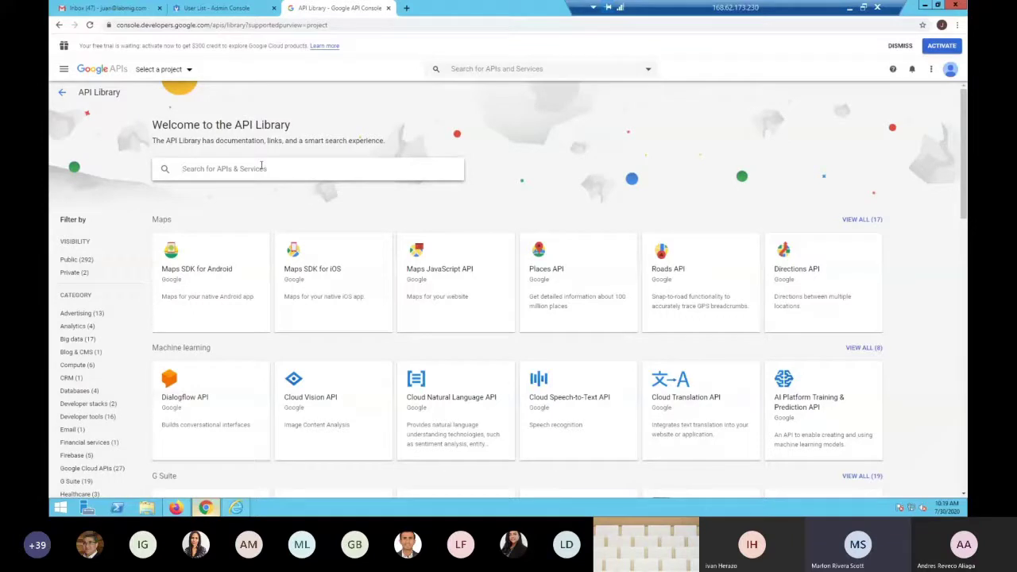
text(gmail)
key(Return)
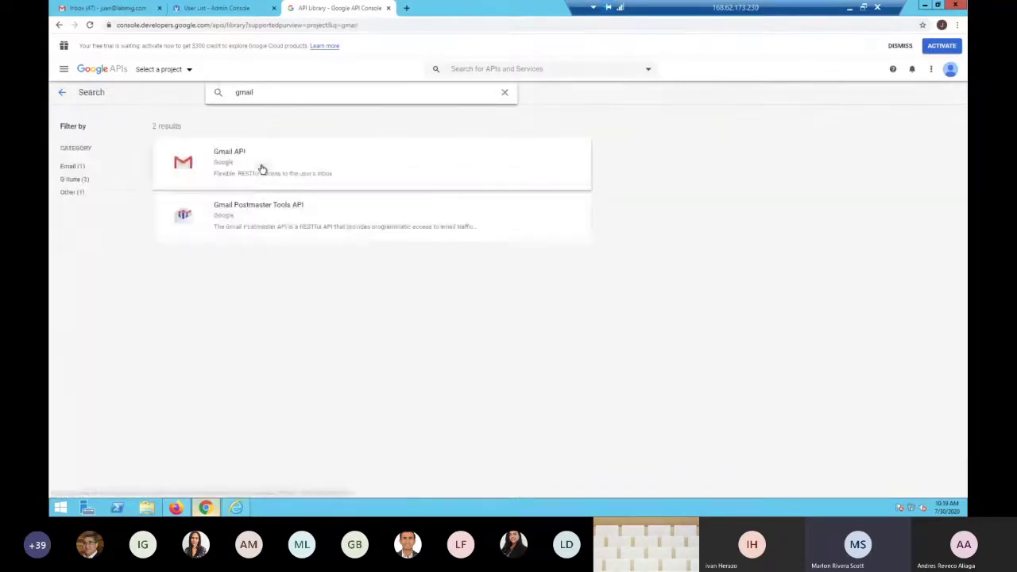
click(230, 164)
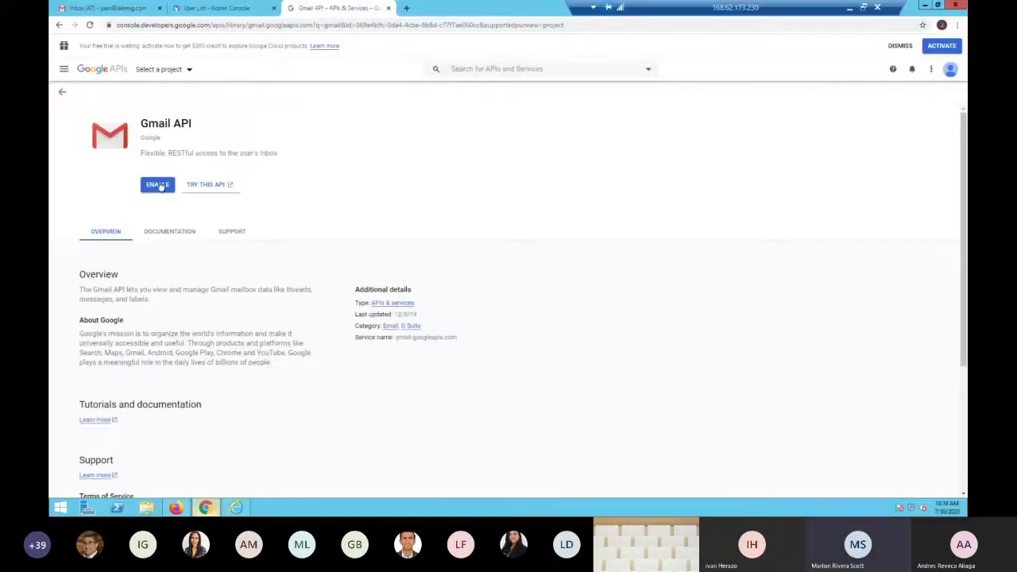
click(159, 185)
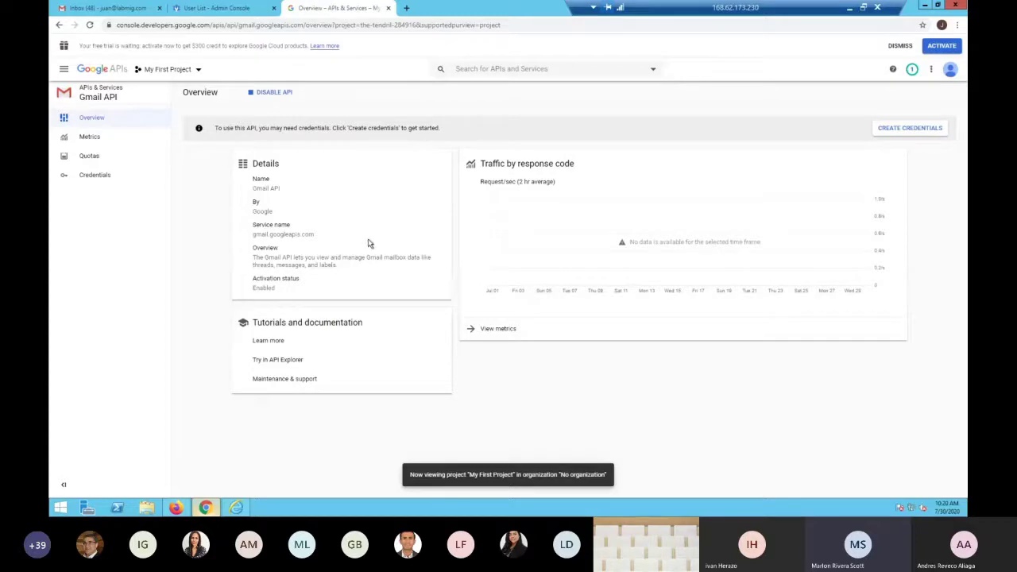
Search the library for 'sdk' and enable the Admin SDK API, then reopen the API Library
click(99, 87)
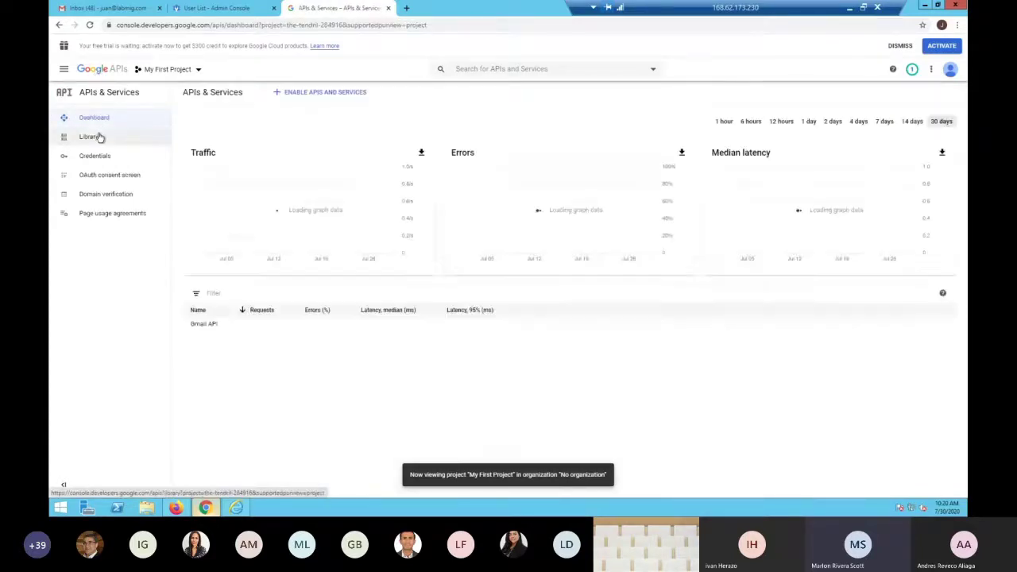
click(97, 136)
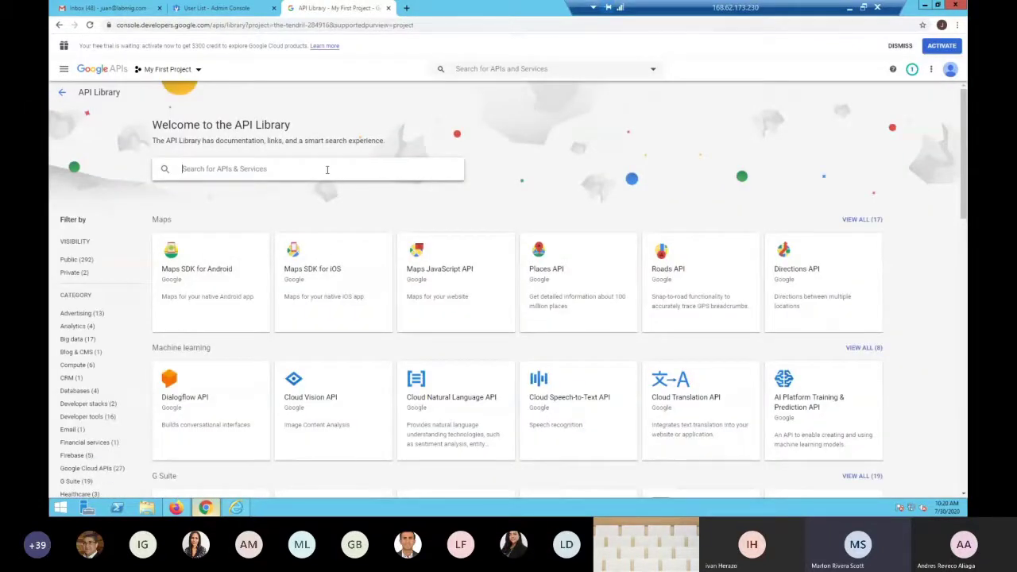
text(sdk)
key(Return)
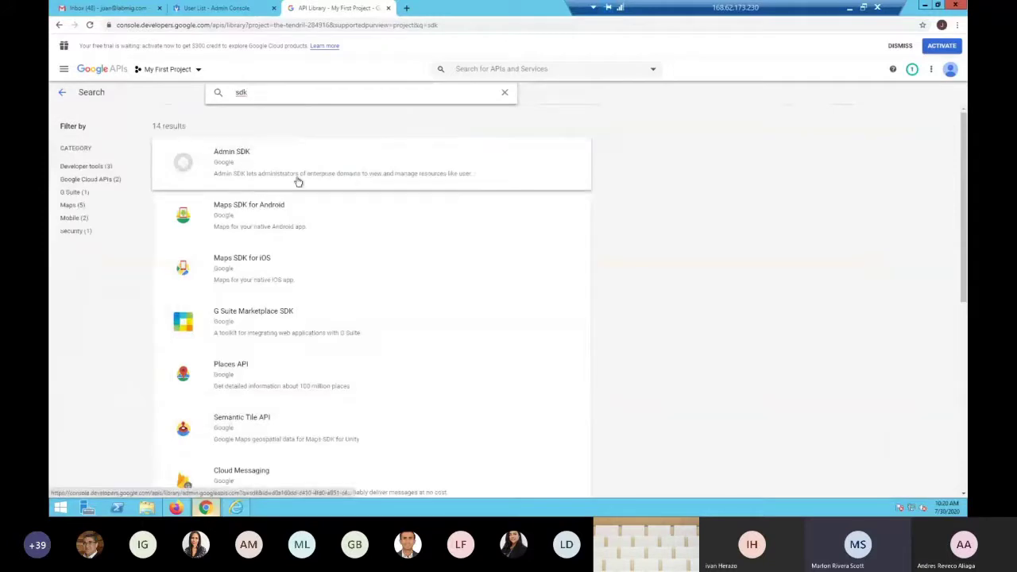
click(245, 163)
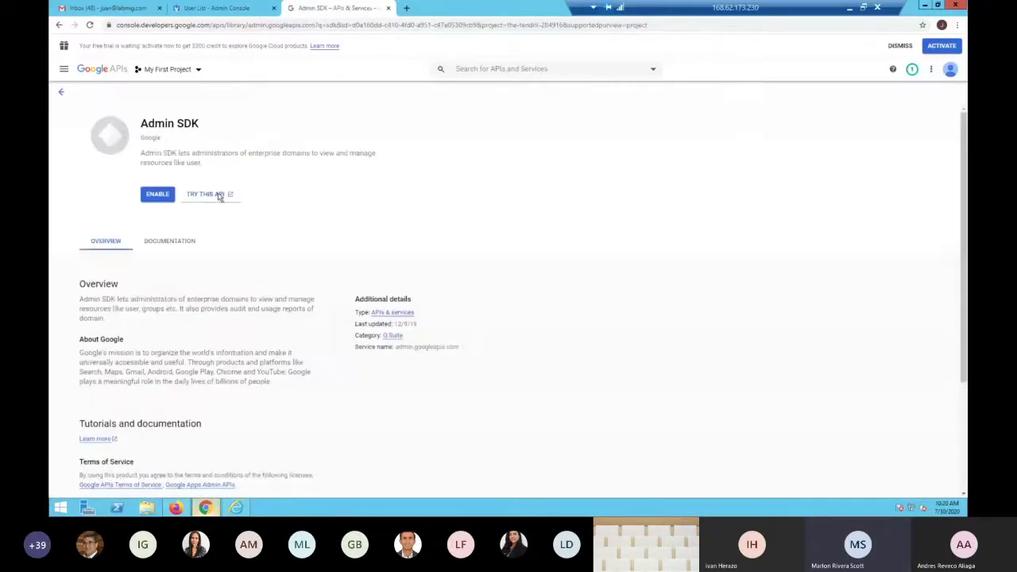
click(159, 195)
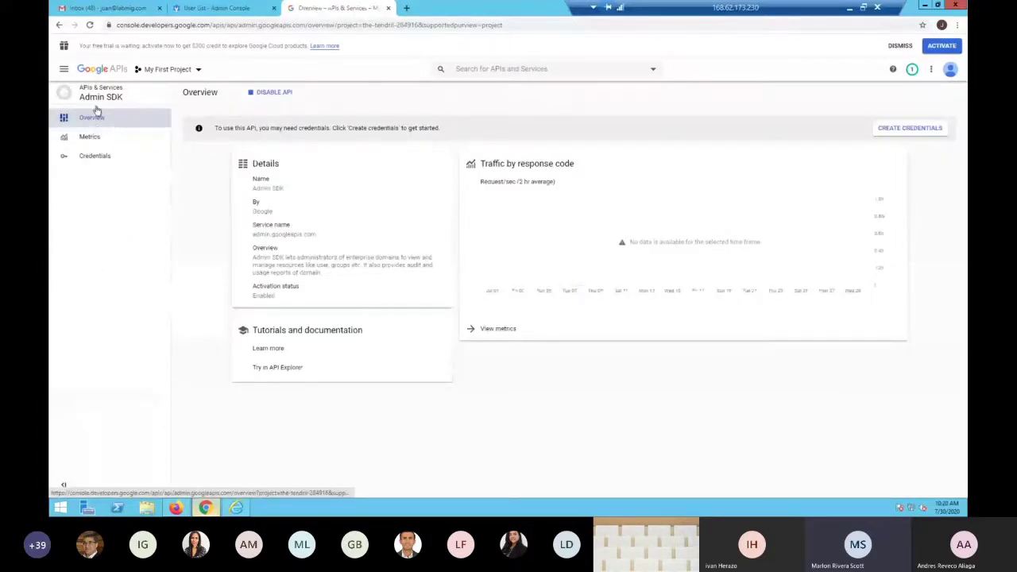
click(101, 70)
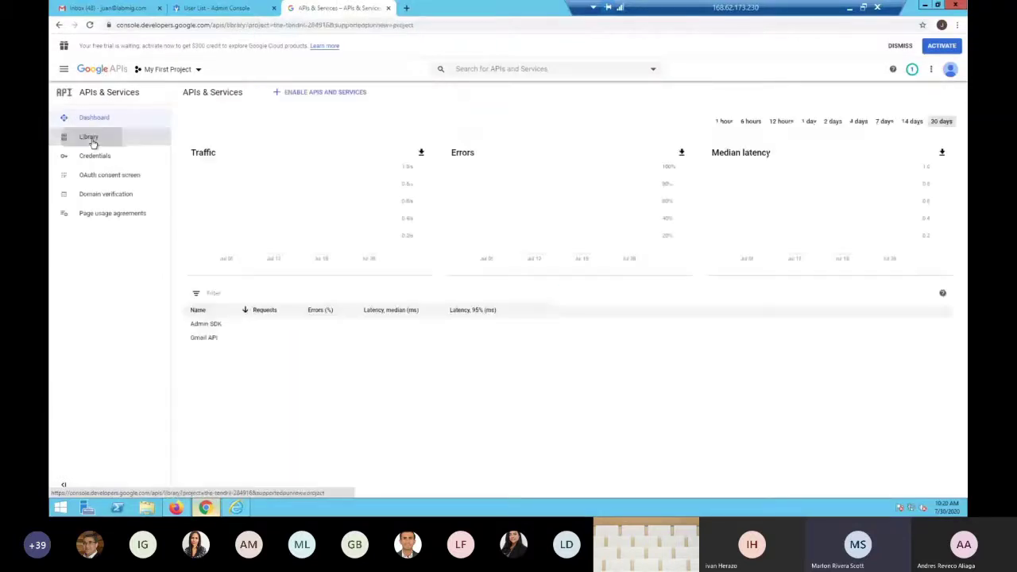
click(90, 137)
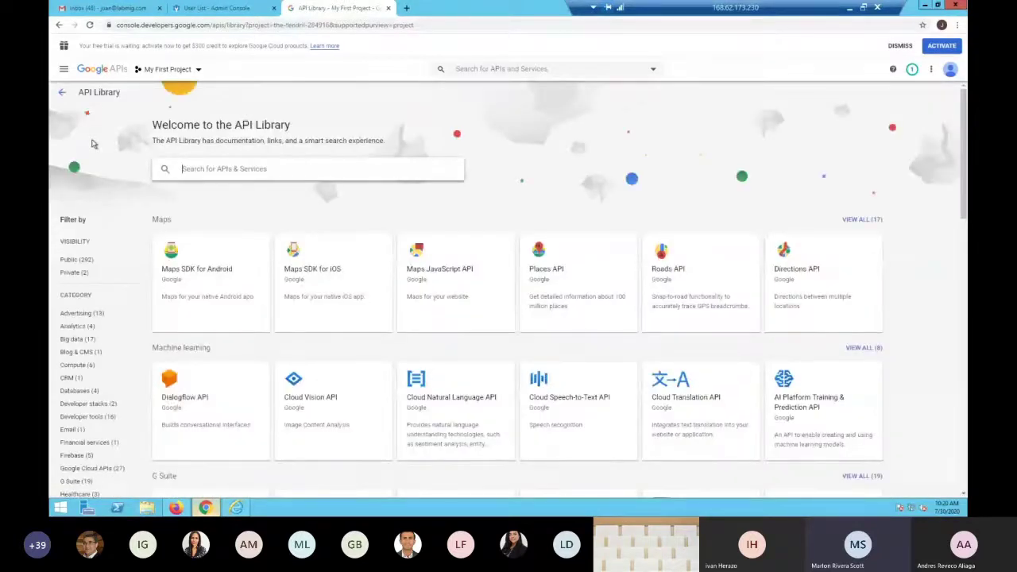
Check the FLY guide's API list, then search 'calen' and enable the Google Calendar API
click(176, 508)
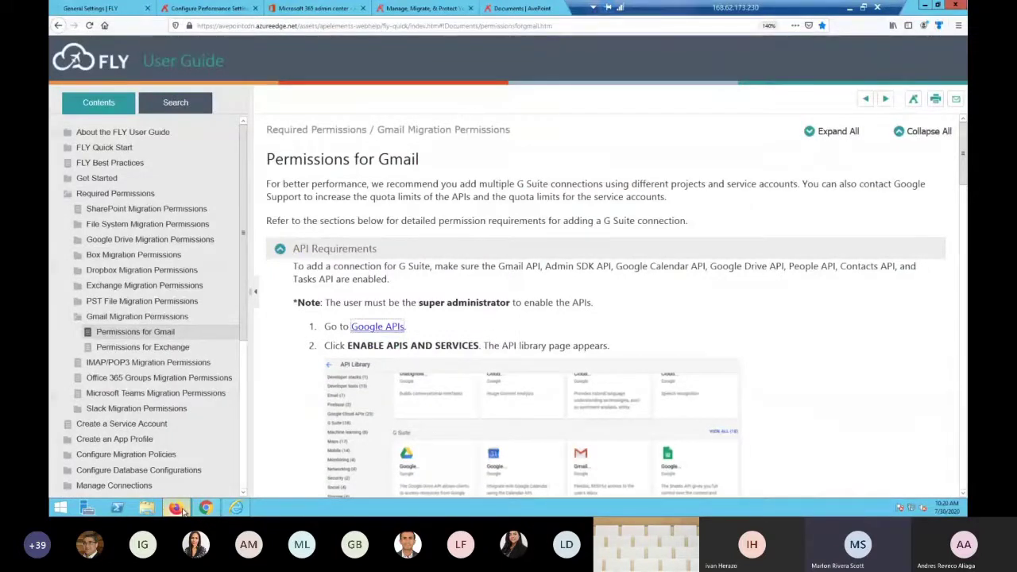
click(178, 509)
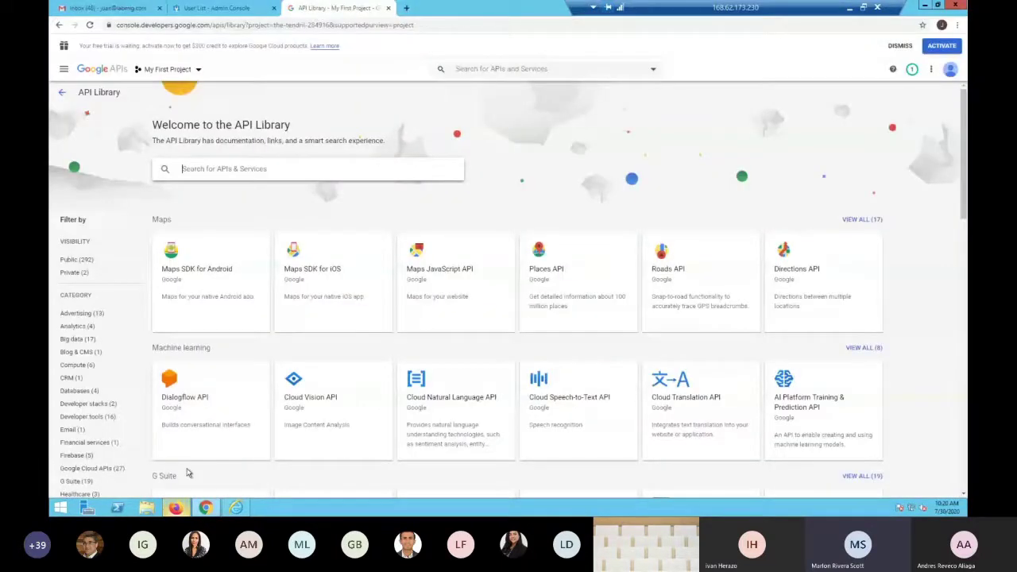
text(cal)
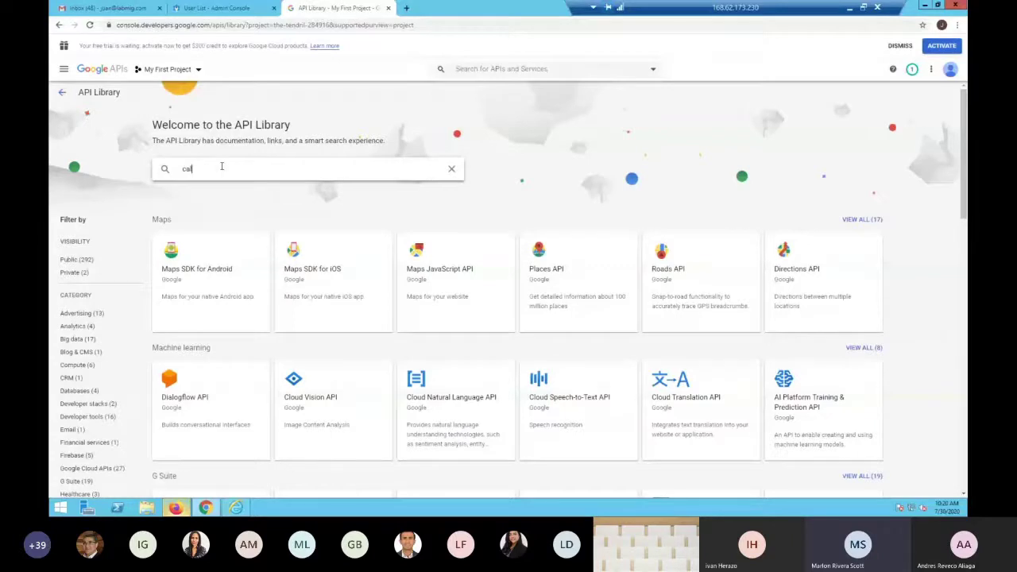
text(en)
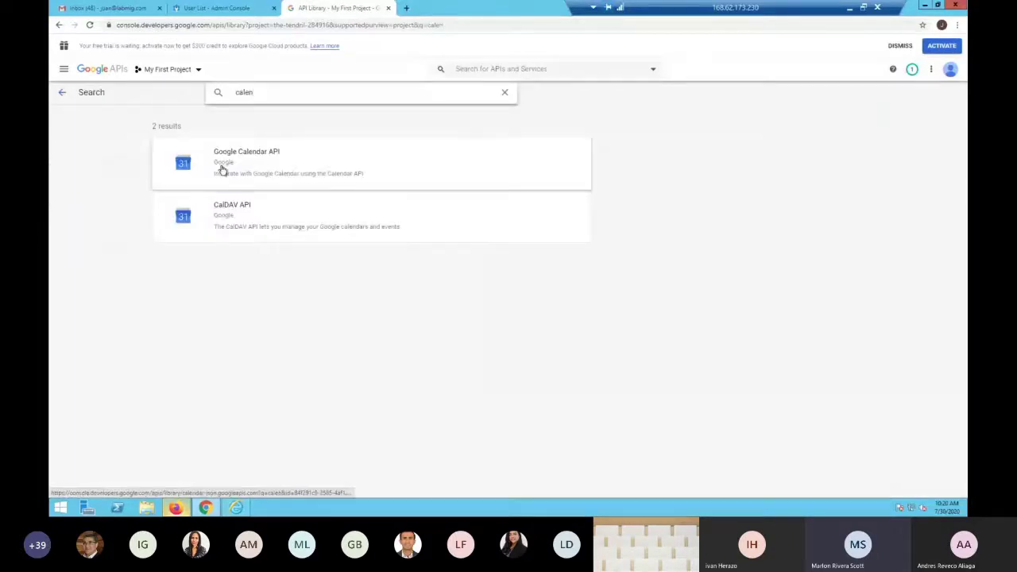
click(243, 167)
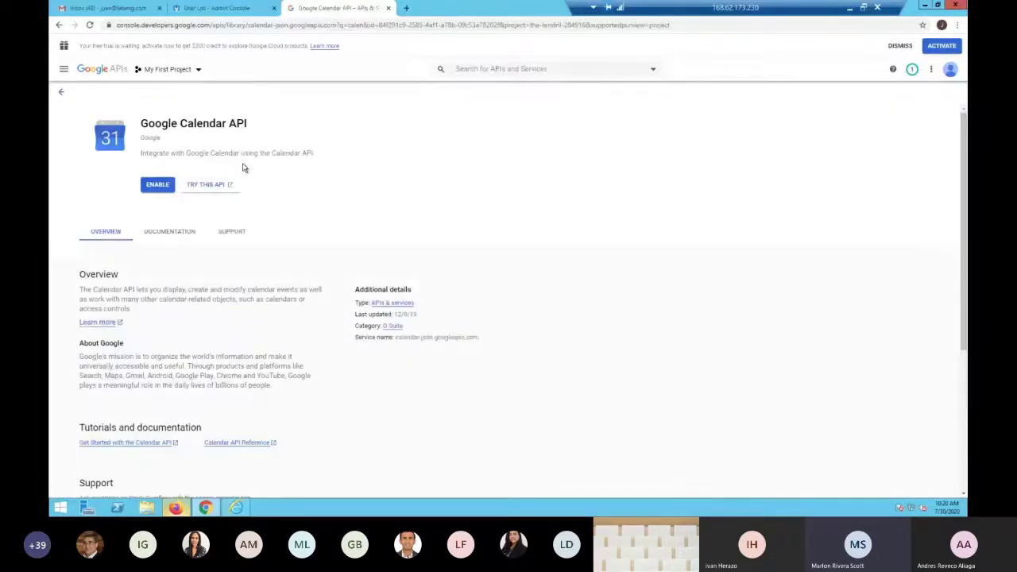
click(163, 187)
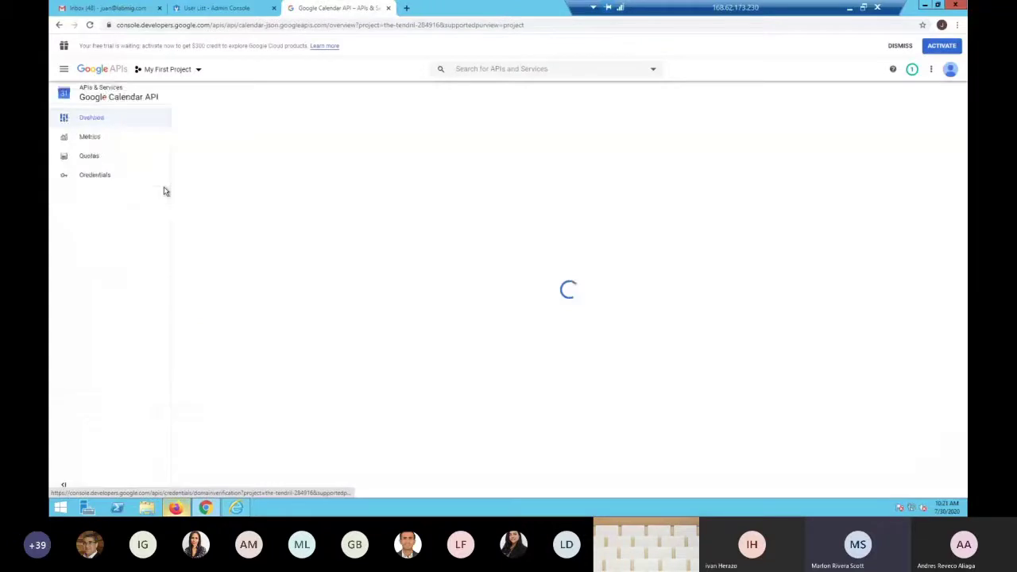
click(110, 72)
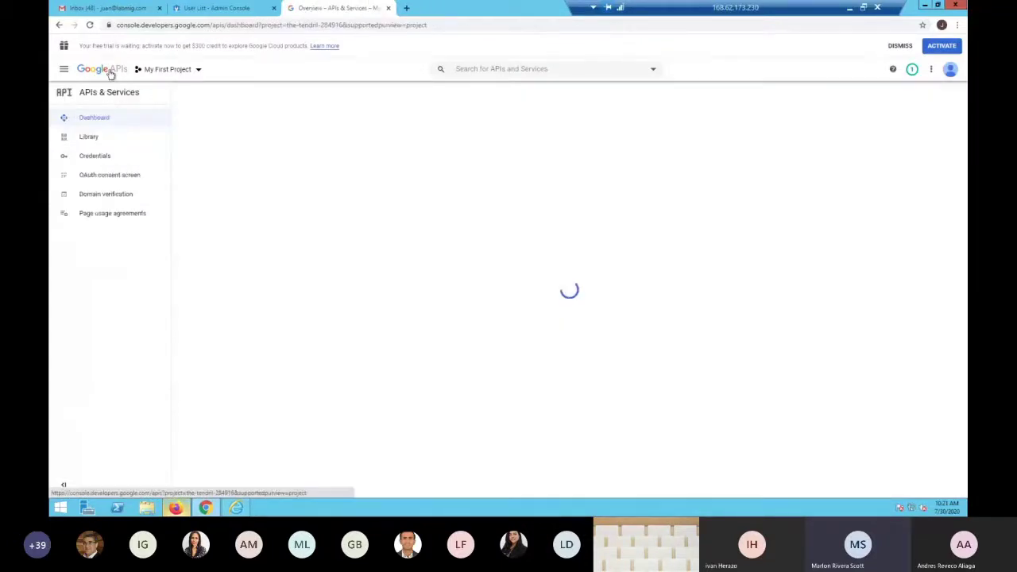
Search 'drive', enable the Google Drive API, and compare against the FLY guide's required list
click(100, 139)
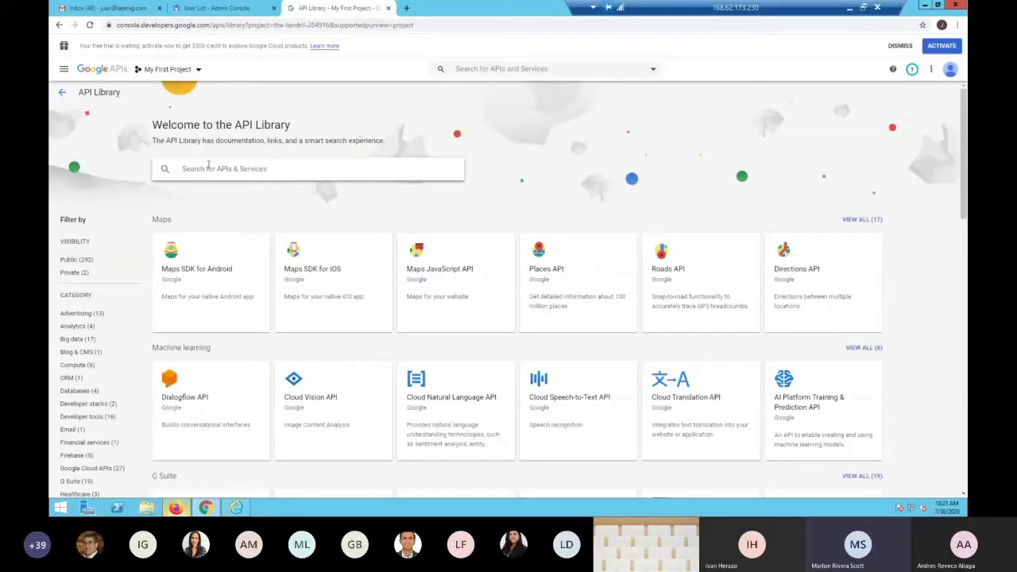
click(209, 167)
text(drive)
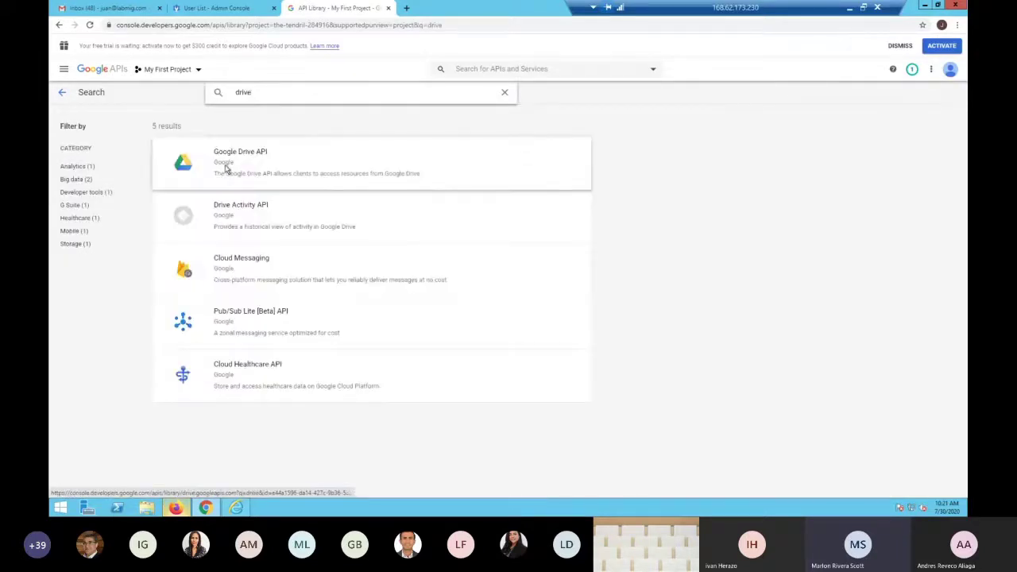
click(223, 177)
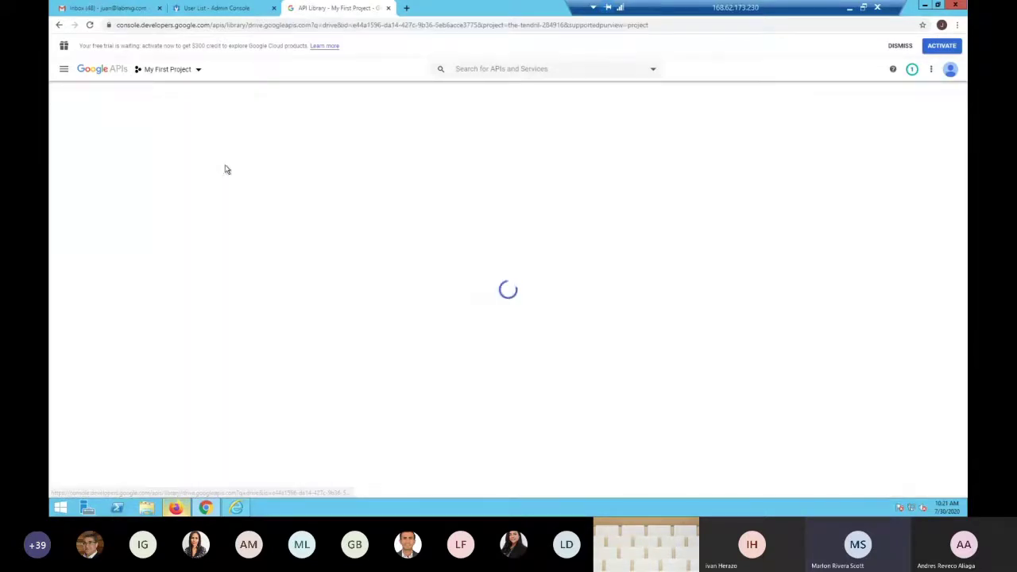
click(156, 185)
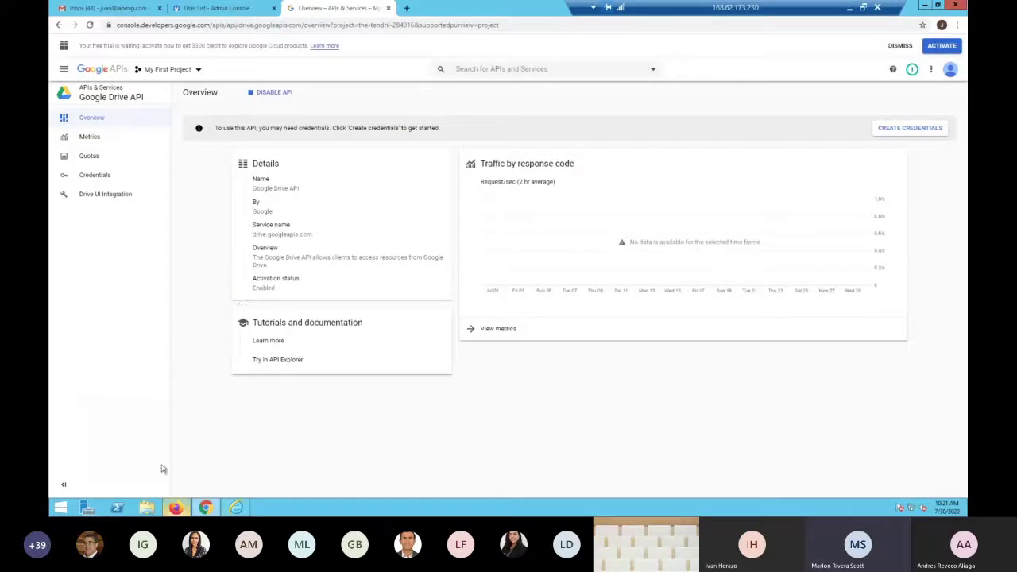
click(178, 508)
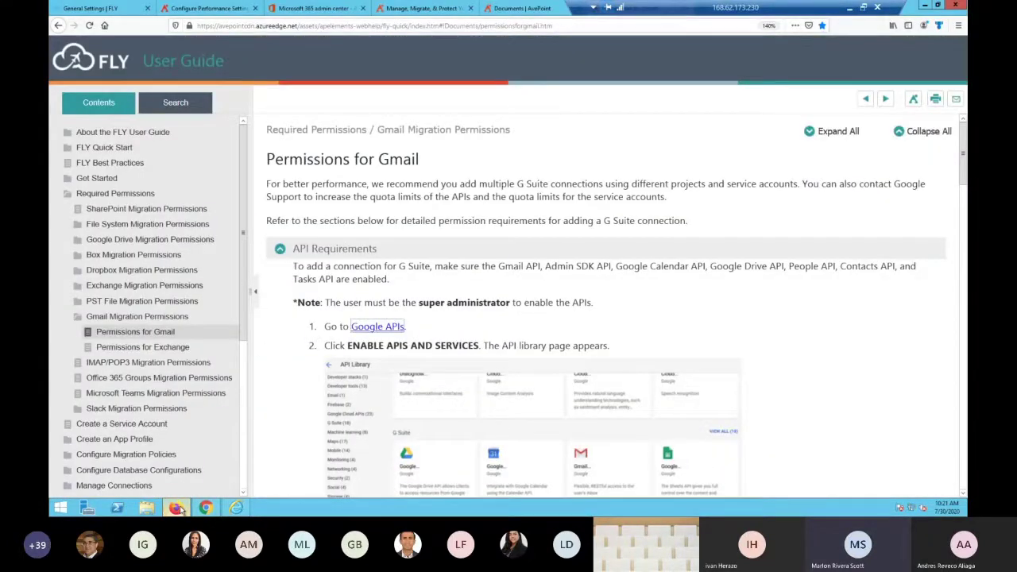
click(205, 507)
Search the API Library for the People API and open the Google People API page
click(107, 70)
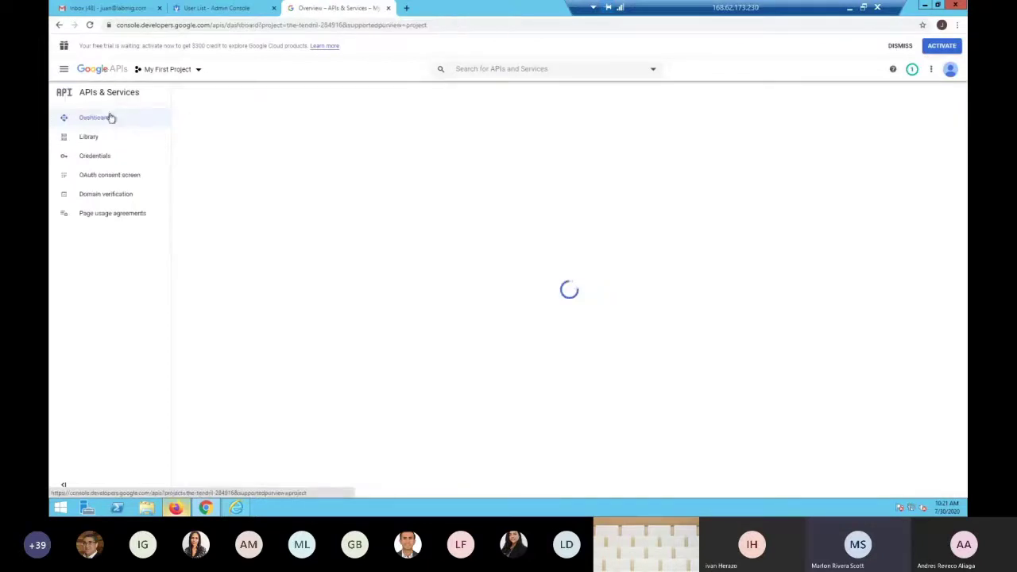
click(102, 137)
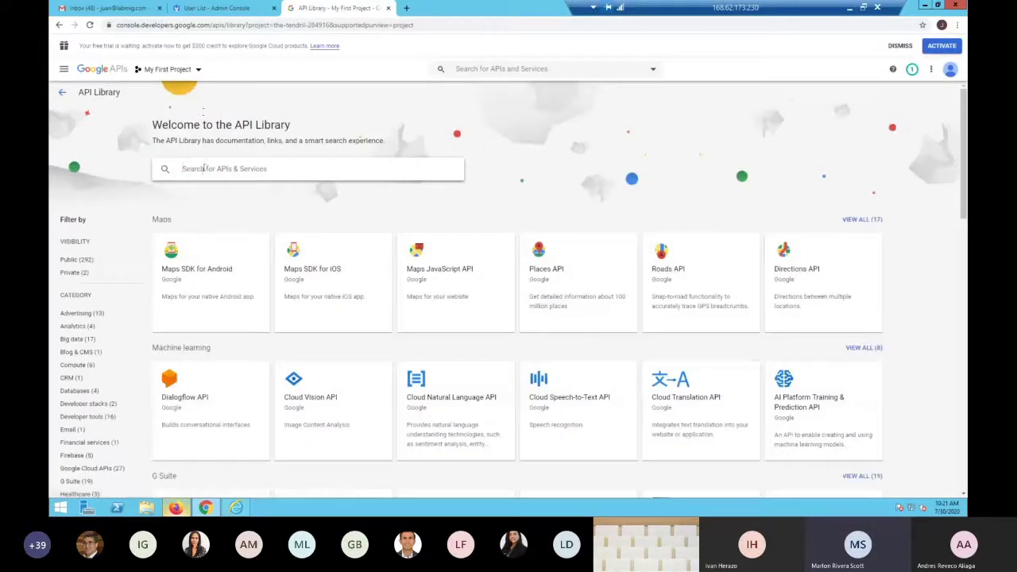
text(d)
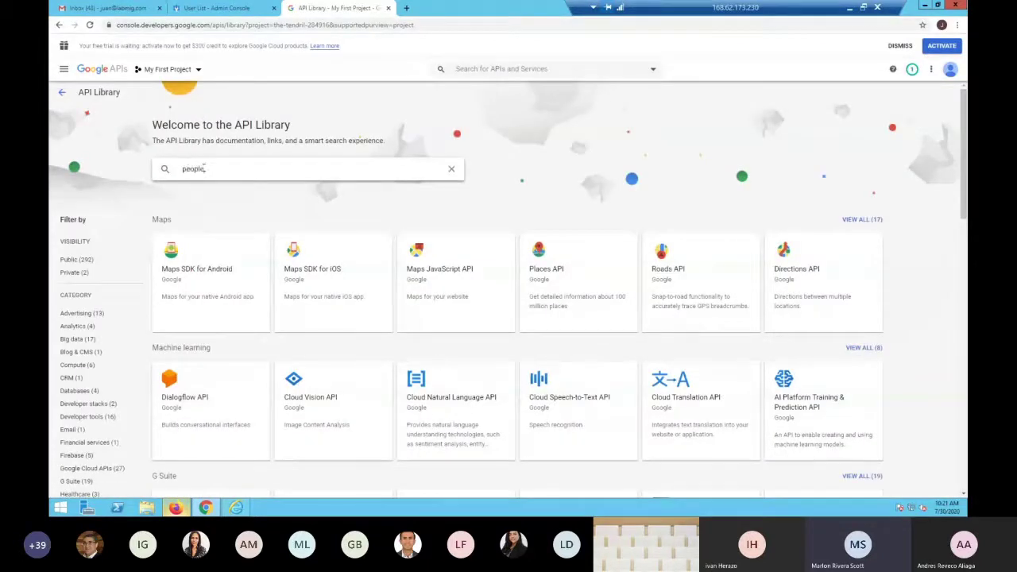
key(Return)
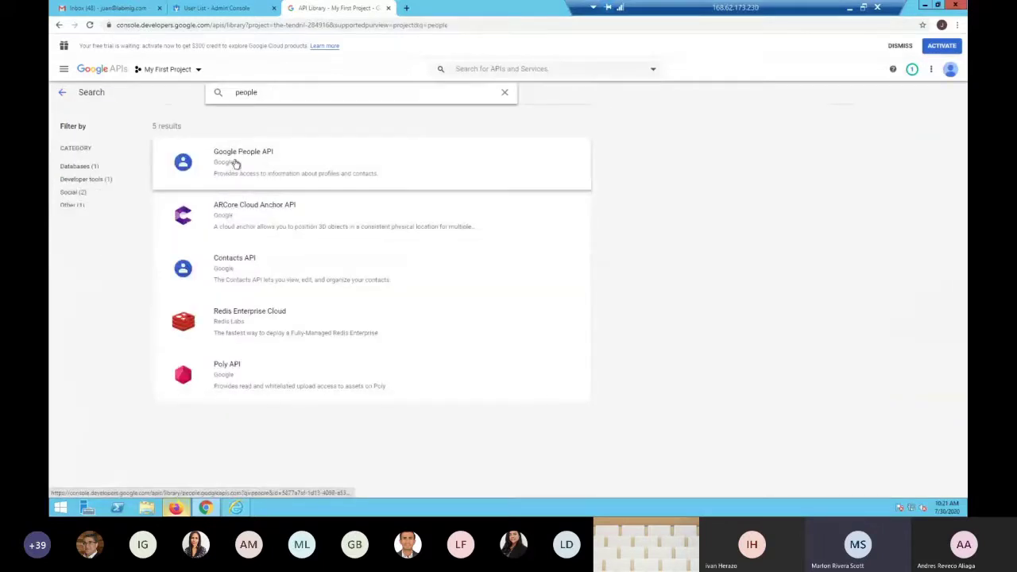
click(235, 163)
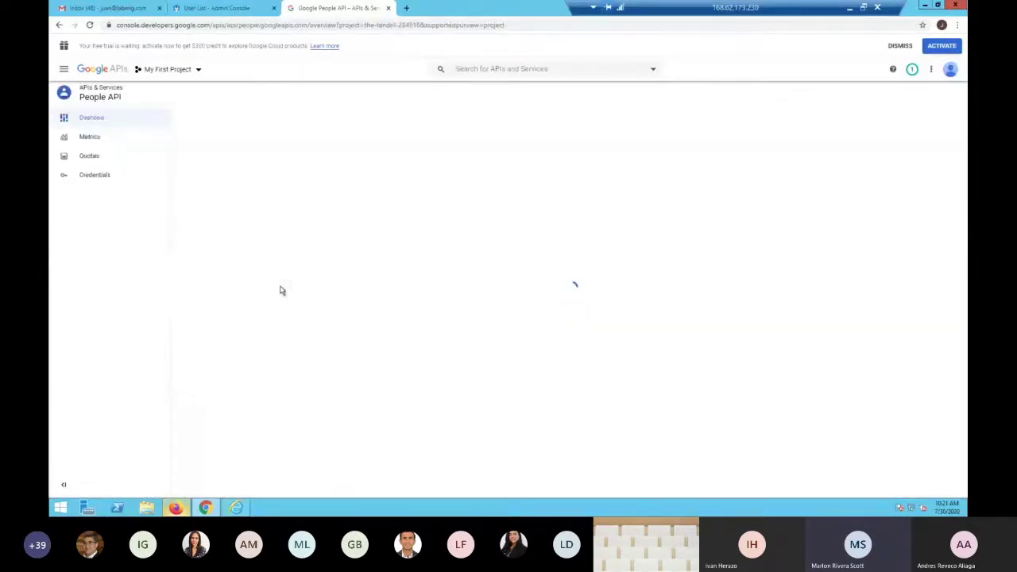
Search 'contact' and enable the Contacts API, then reopen the API Library
click(101, 69)
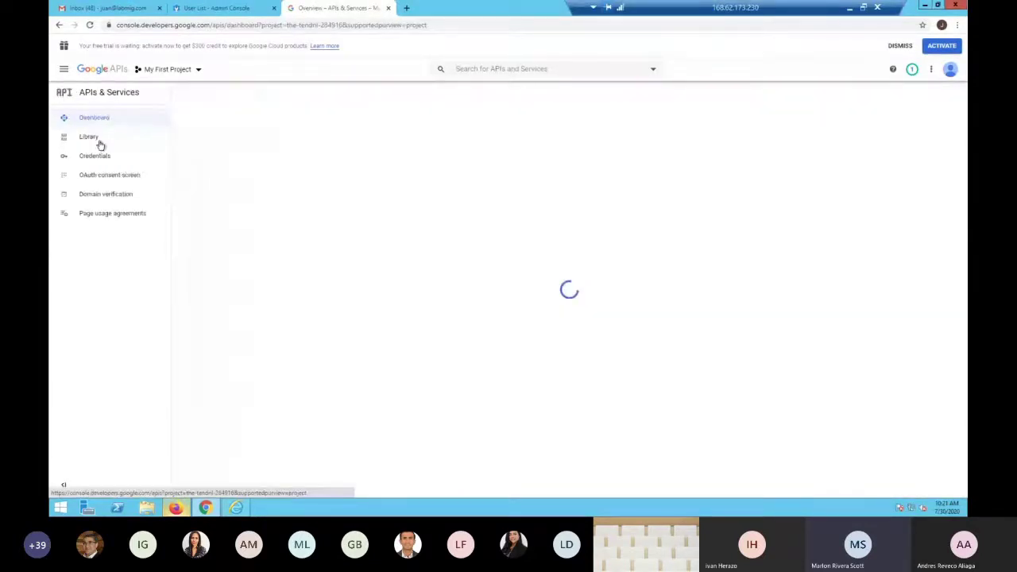
click(98, 144)
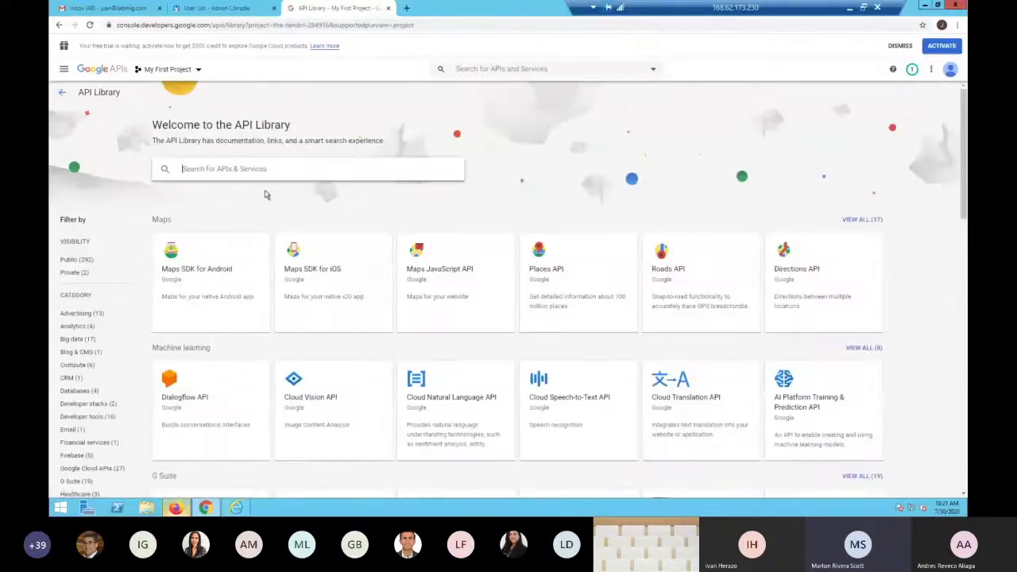
text(cont)
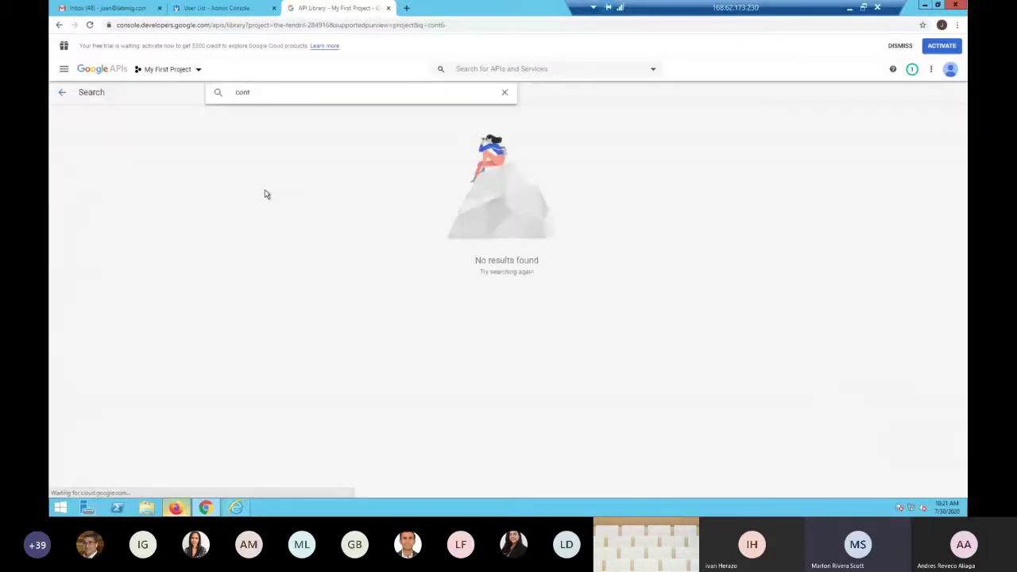
text(ac)
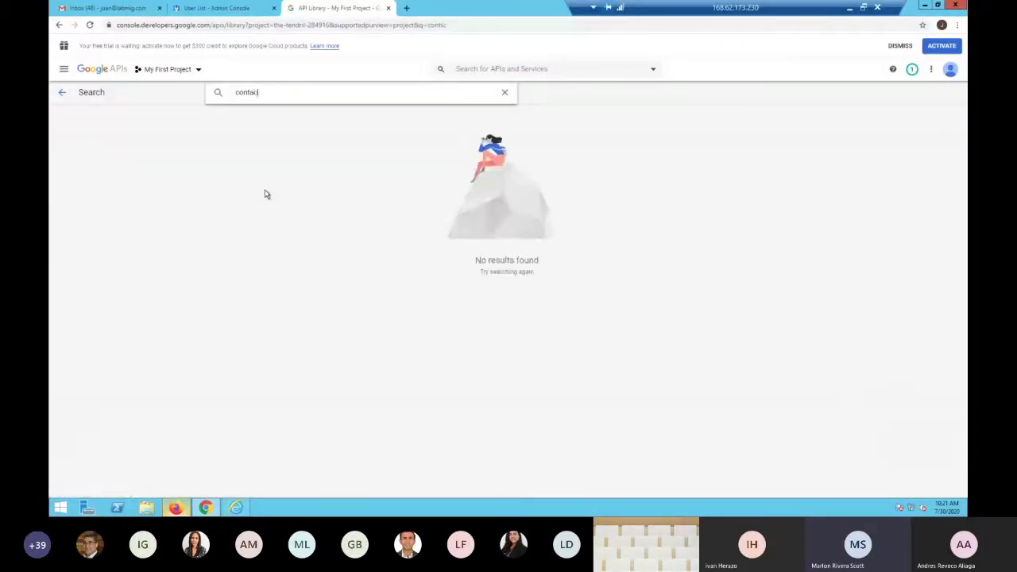
text(t)
click(249, 171)
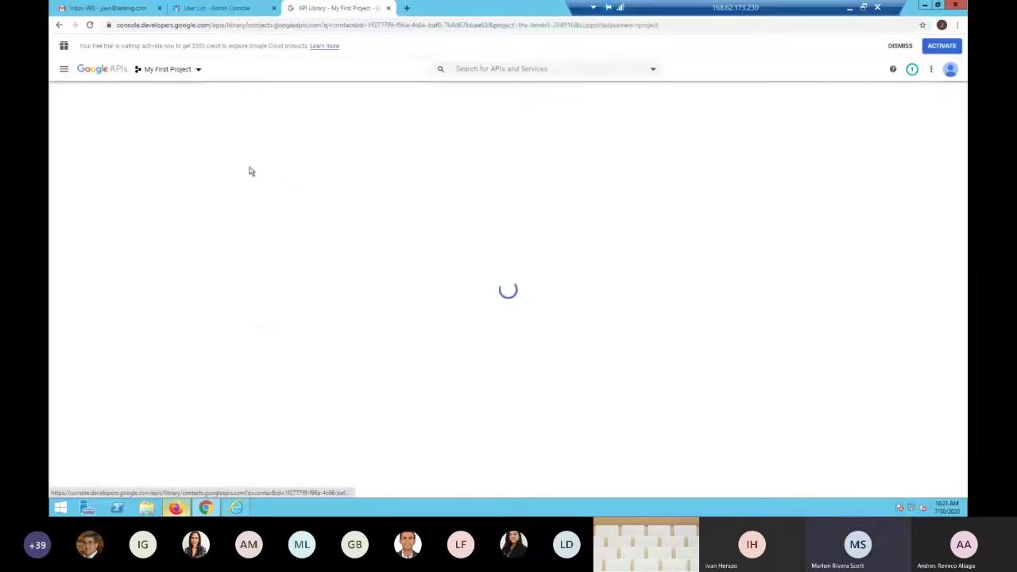
click(162, 184)
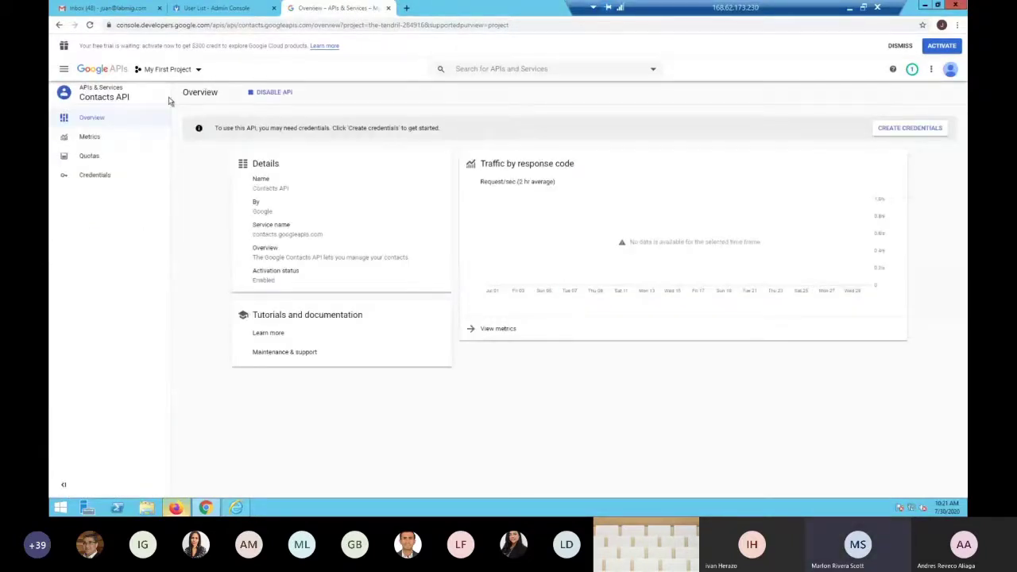
click(105, 71)
click(111, 135)
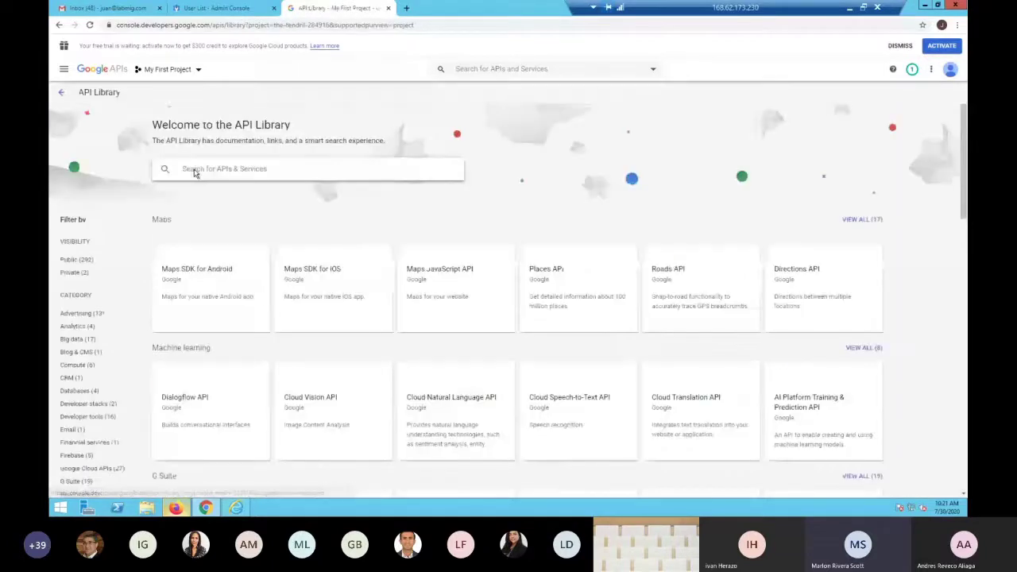
Search 'tas' and open the Tasks API page, then return to the API Library
click(195, 171)
text(tas)
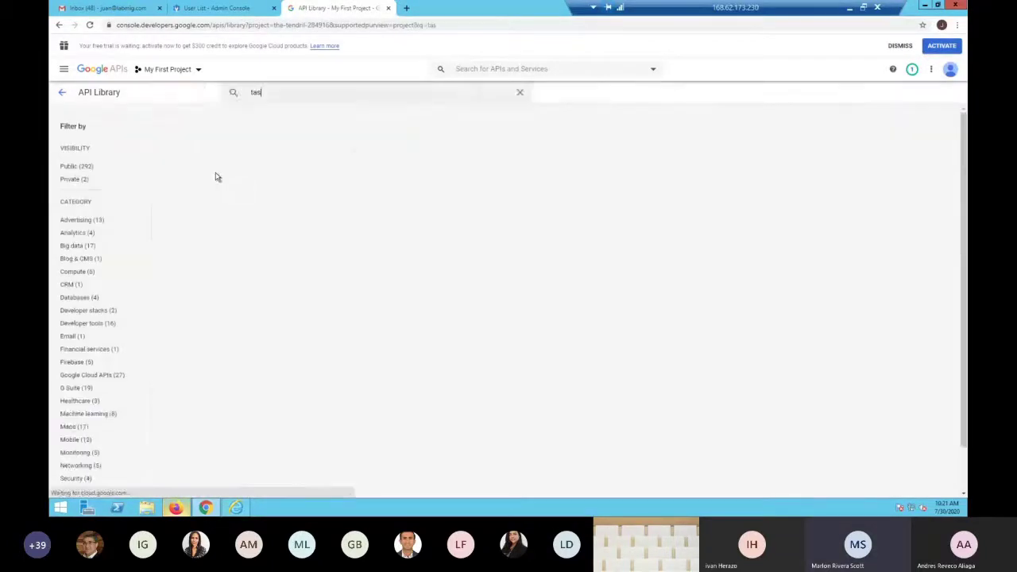
click(230, 164)
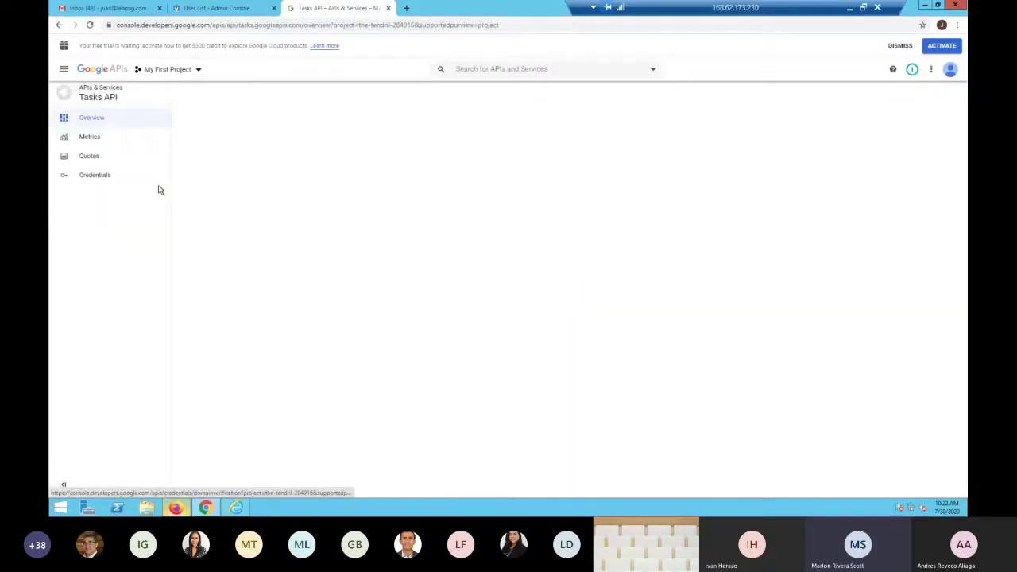
click(98, 70)
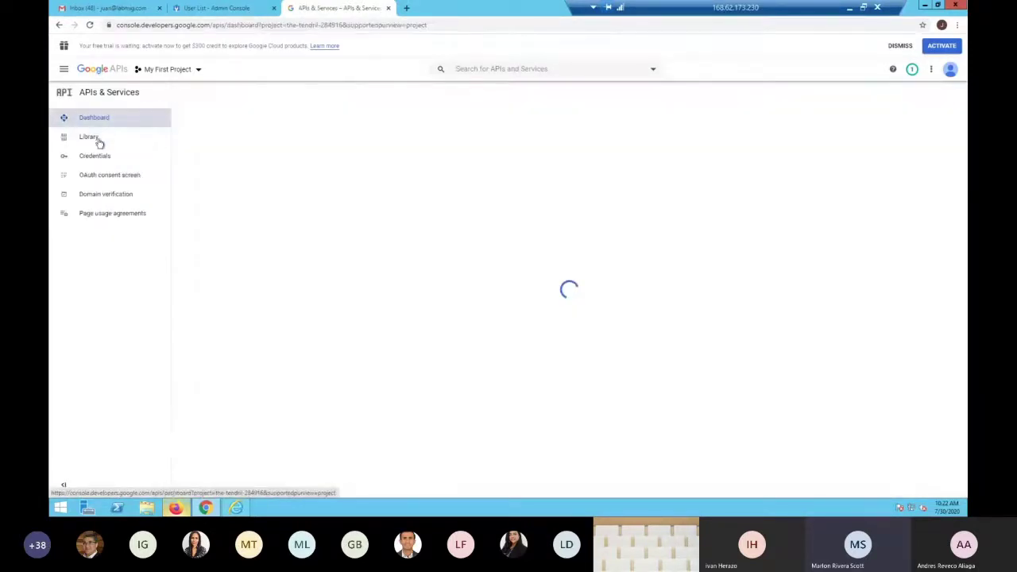
click(97, 141)
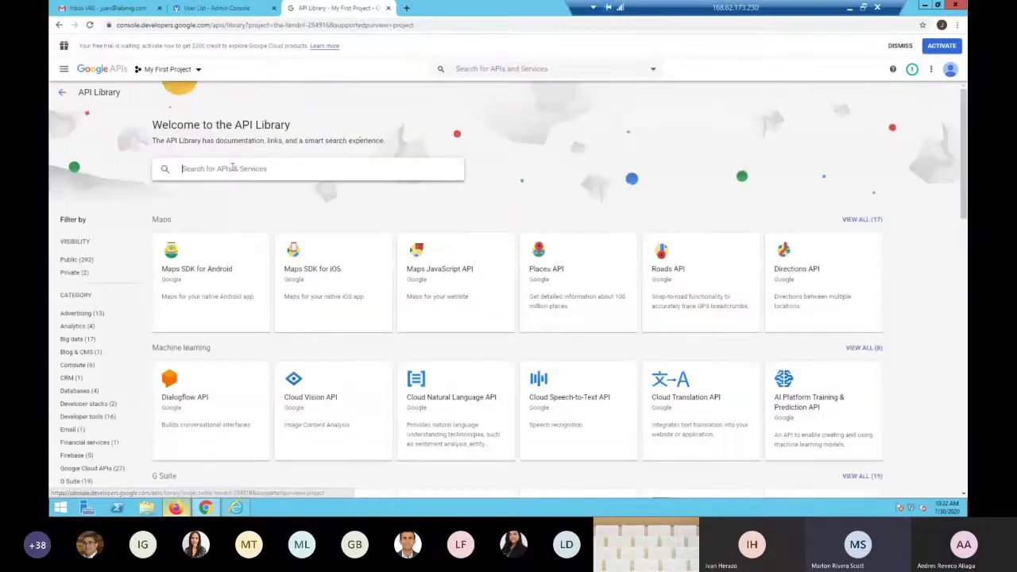
click(99, 70)
click(100, 145)
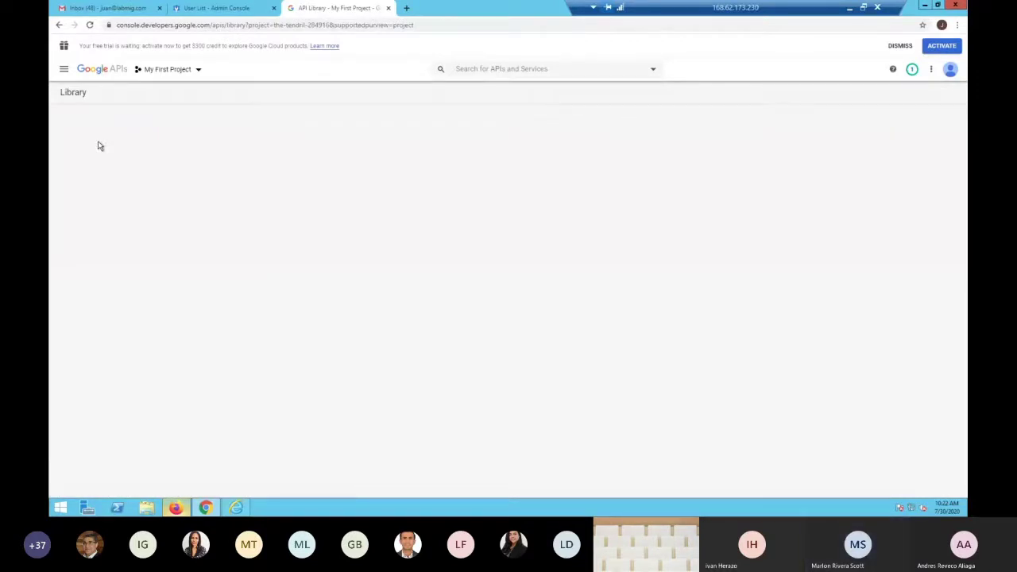
Review the dashboard's enabled APIs, then bring up the FLY User Guide's Gmail permissions page
click(103, 71)
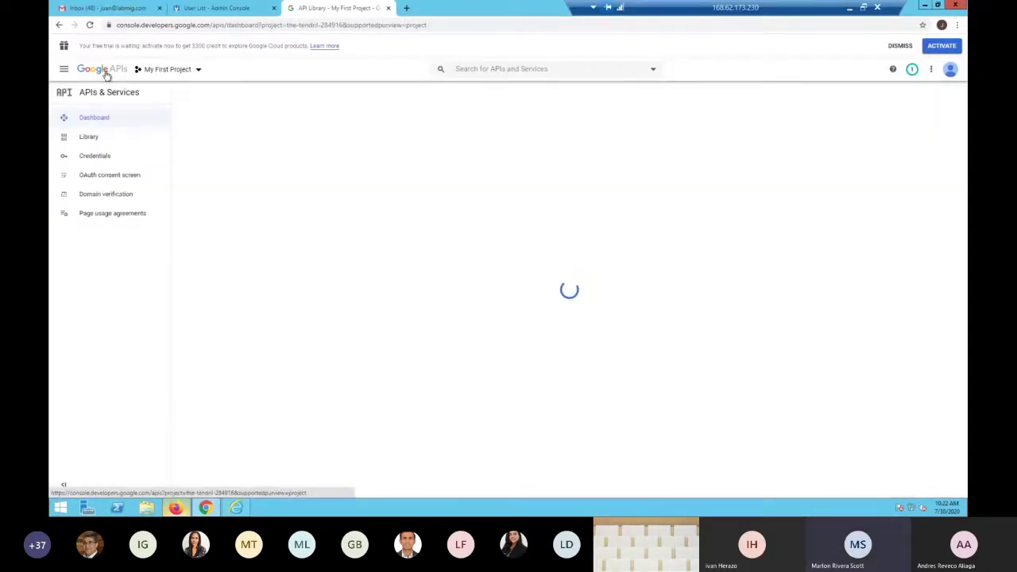
click(93, 138)
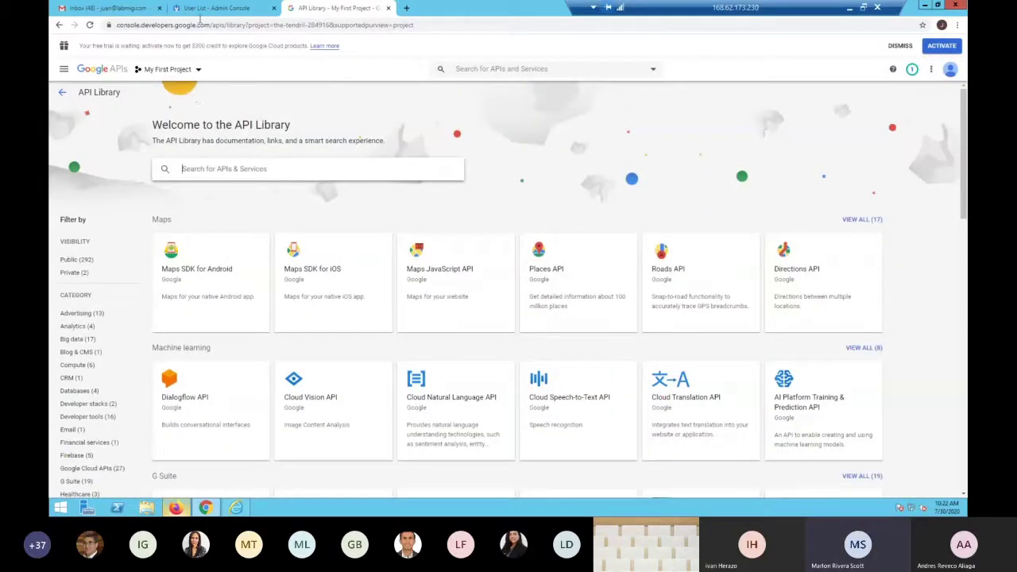
click(178, 508)
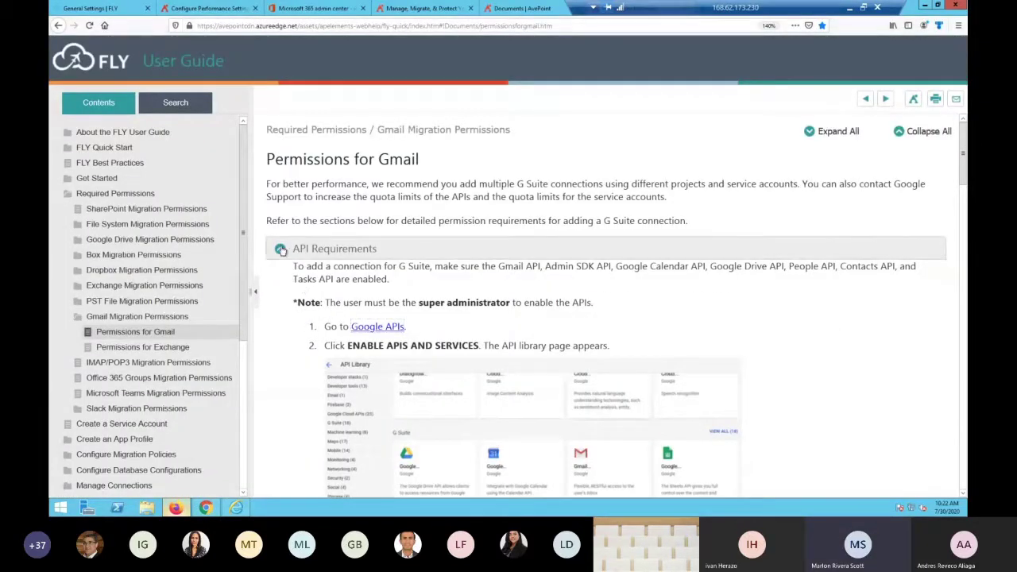
Collapse API Requirements and read the Admin Account Permissions steps, then return to Chrome
click(281, 249)
click(283, 272)
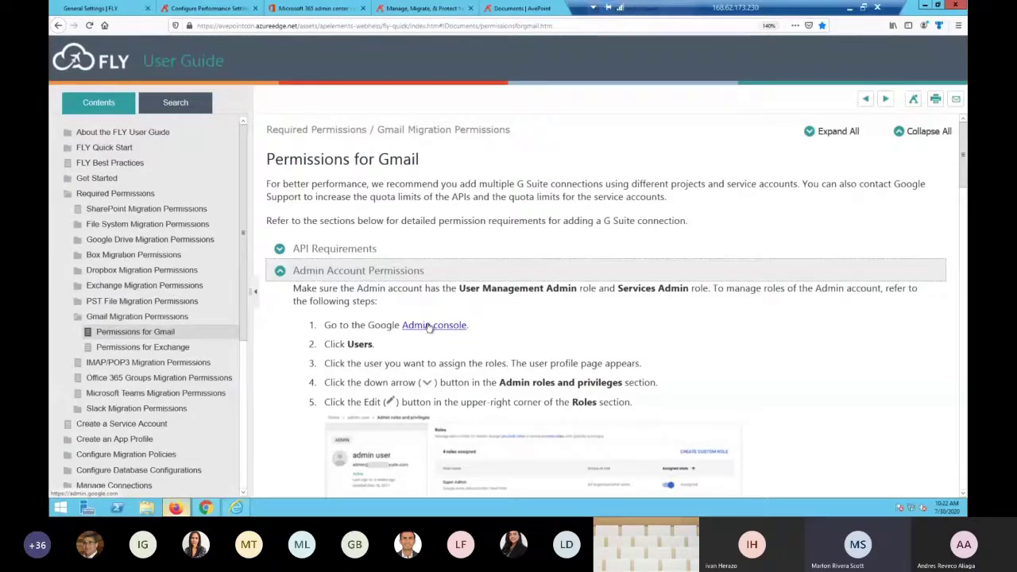
scroll(536, 344, down, 3)
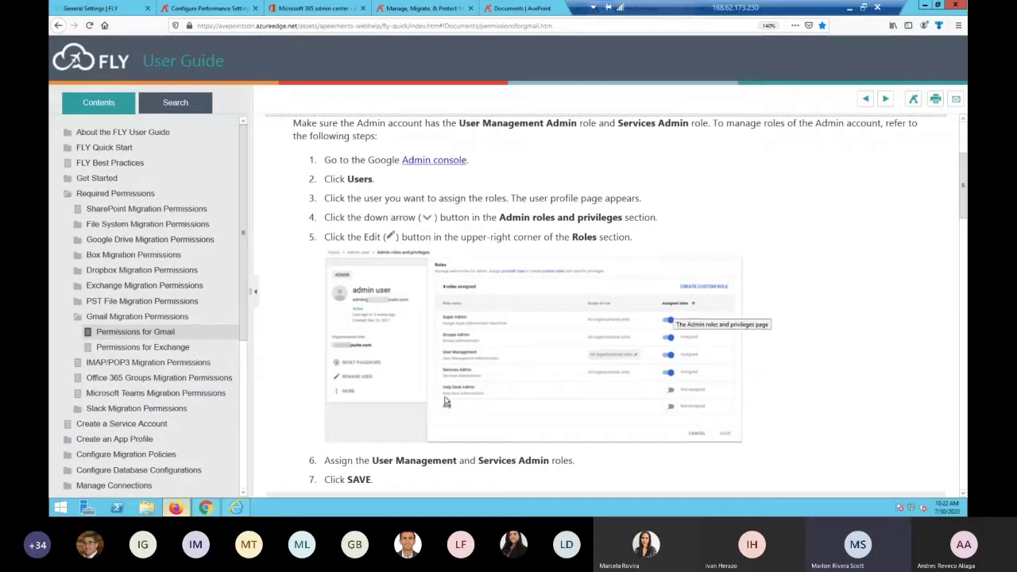
scroll(437, 198, down, 1)
scroll(207, 71, down, 1)
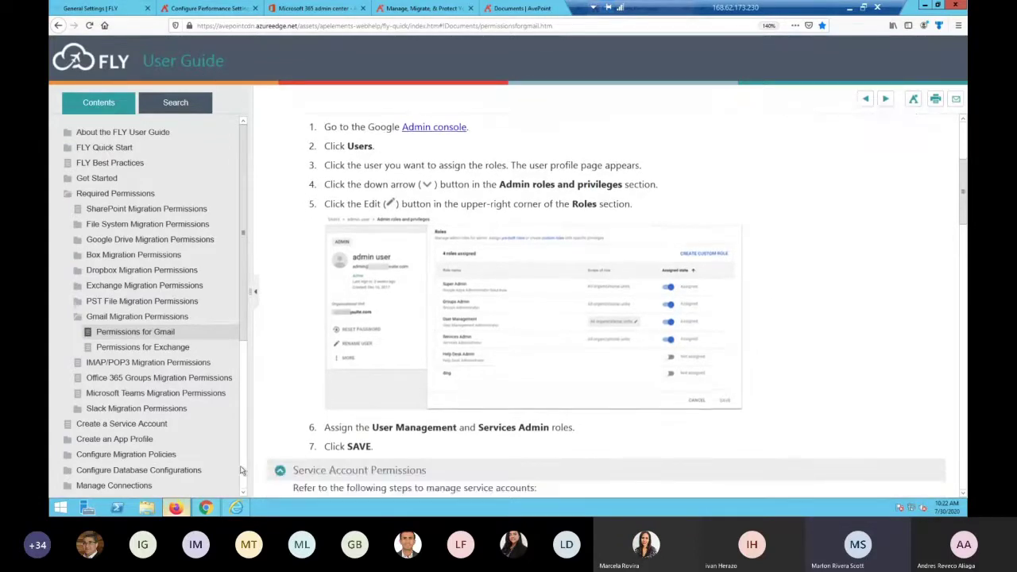
click(206, 508)
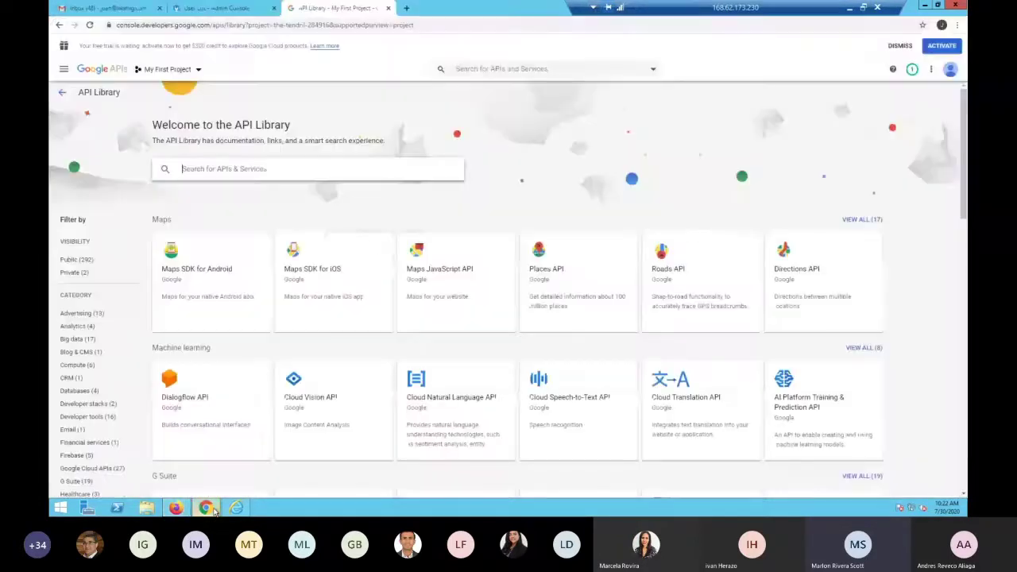
Open the admin user's Admin roles and privileges page showing six assigned roles
click(202, 8)
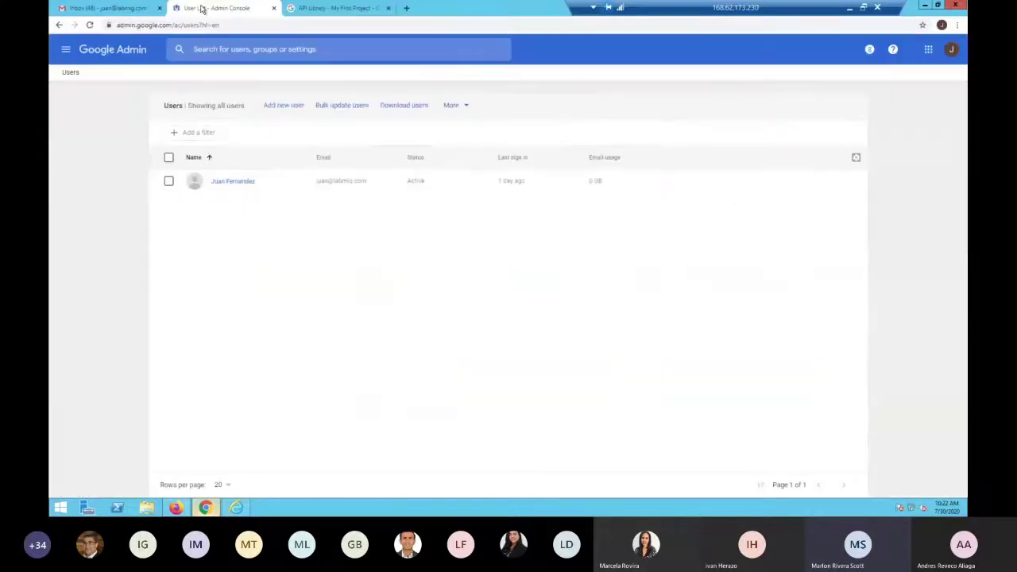
click(137, 58)
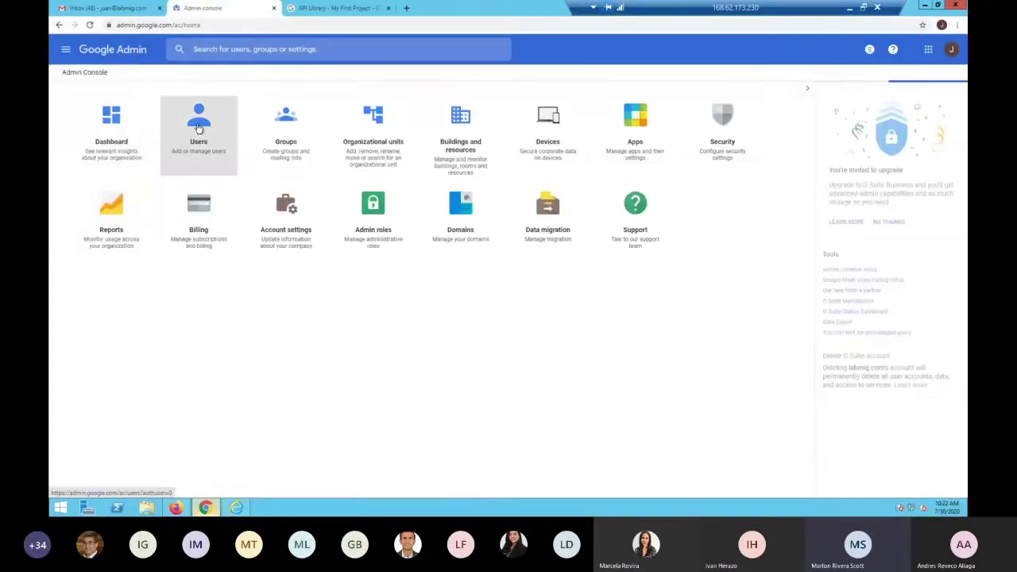
click(198, 128)
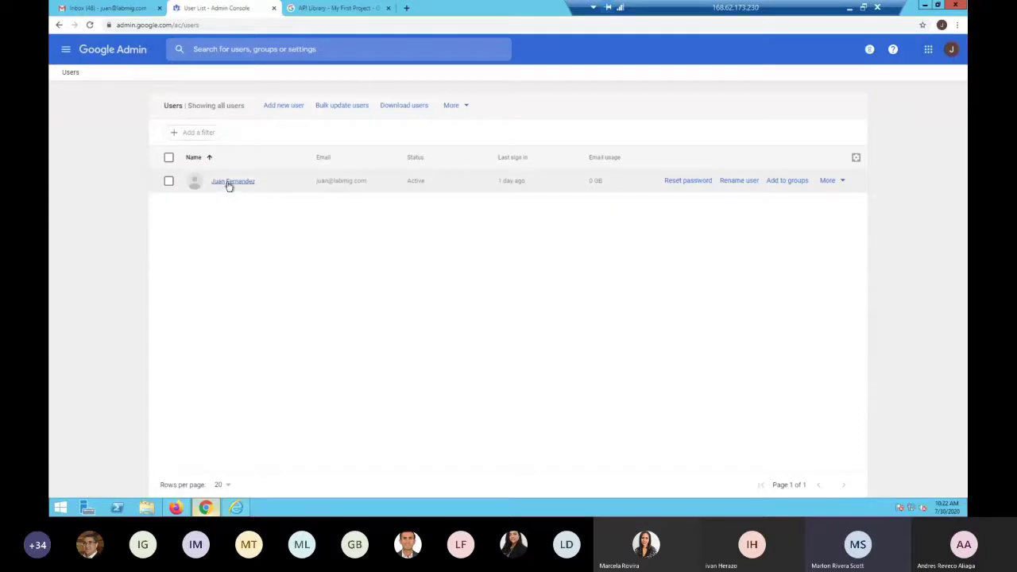
click(229, 182)
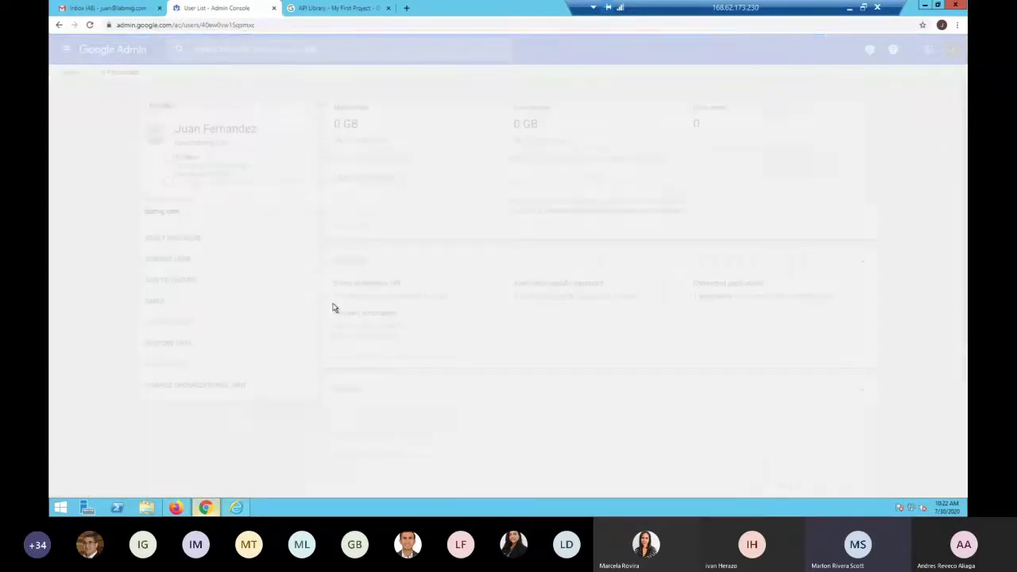
scroll(728, 403, down, 1)
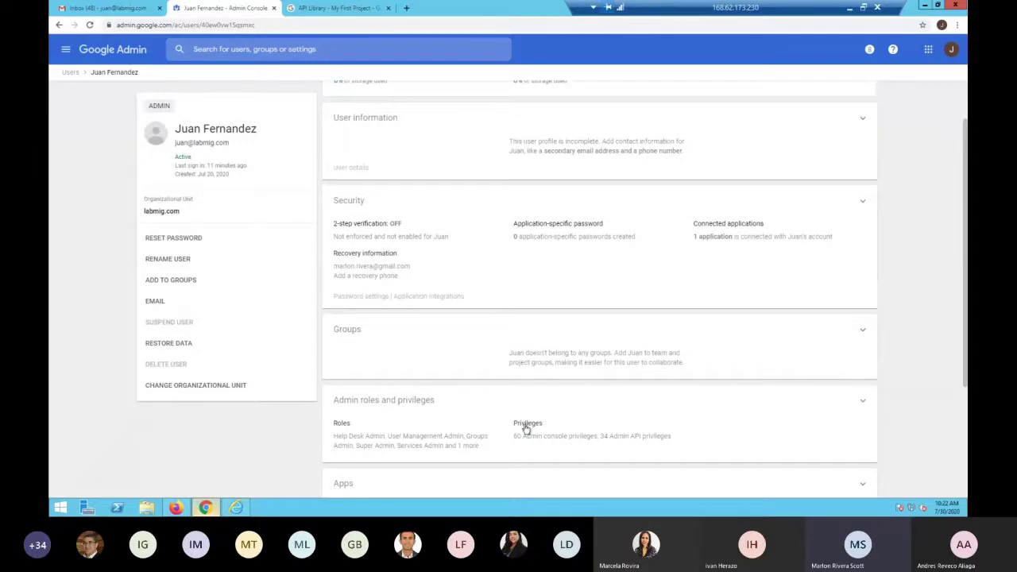
click(554, 429)
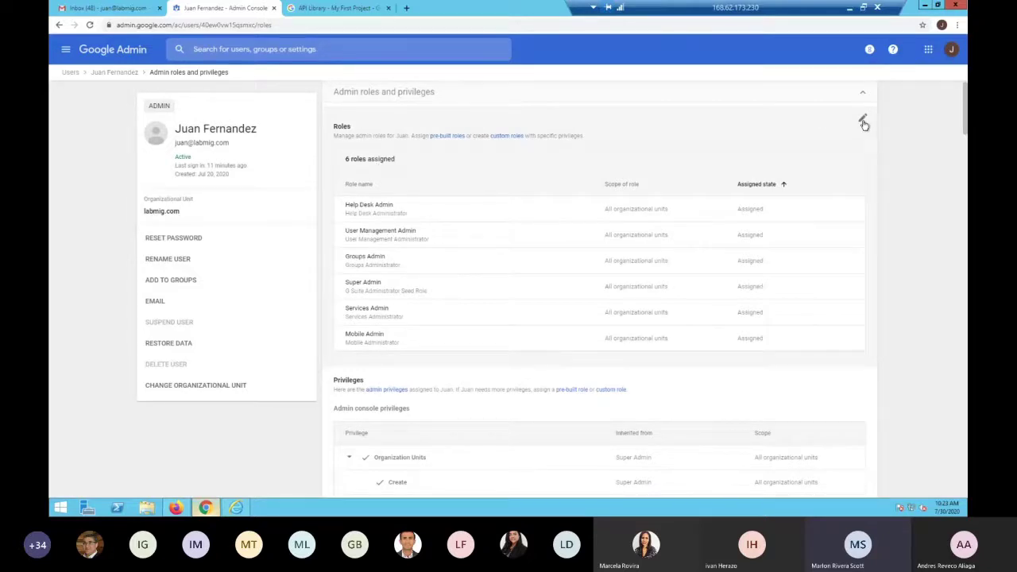
Review the user's six admin roles, cancel without changes, and return to the FLY User Guide
click(863, 123)
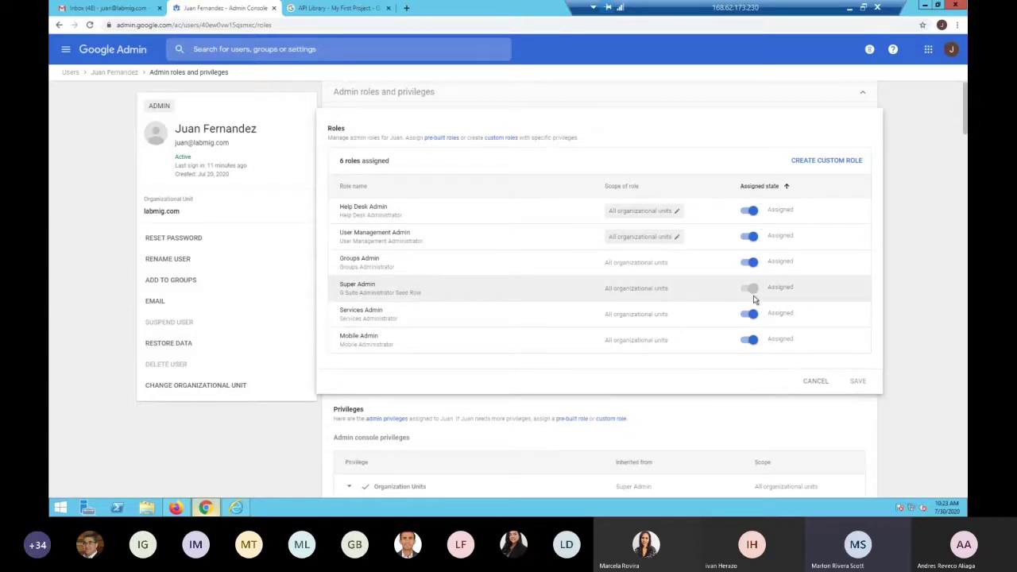
click(818, 383)
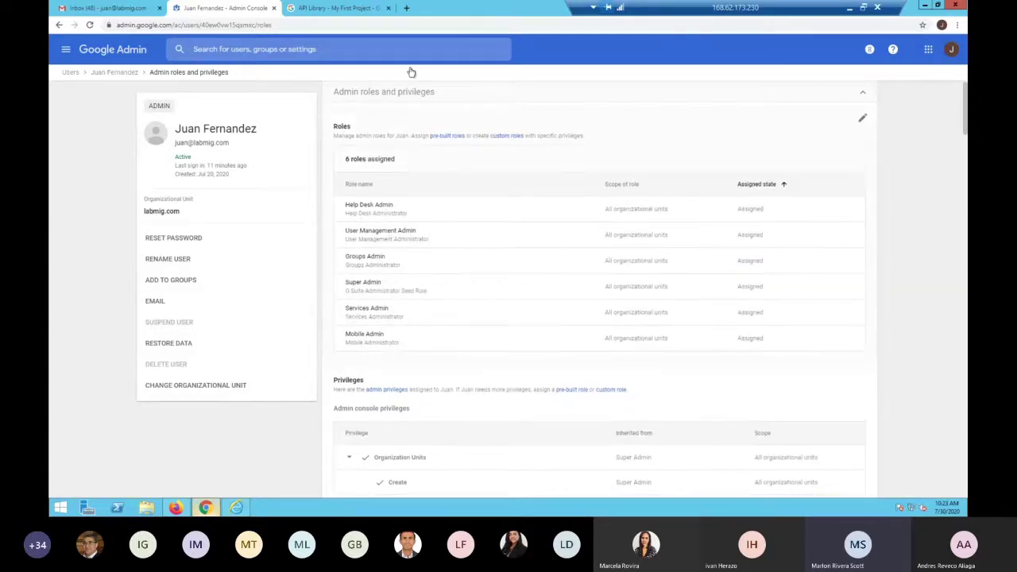
click(187, 509)
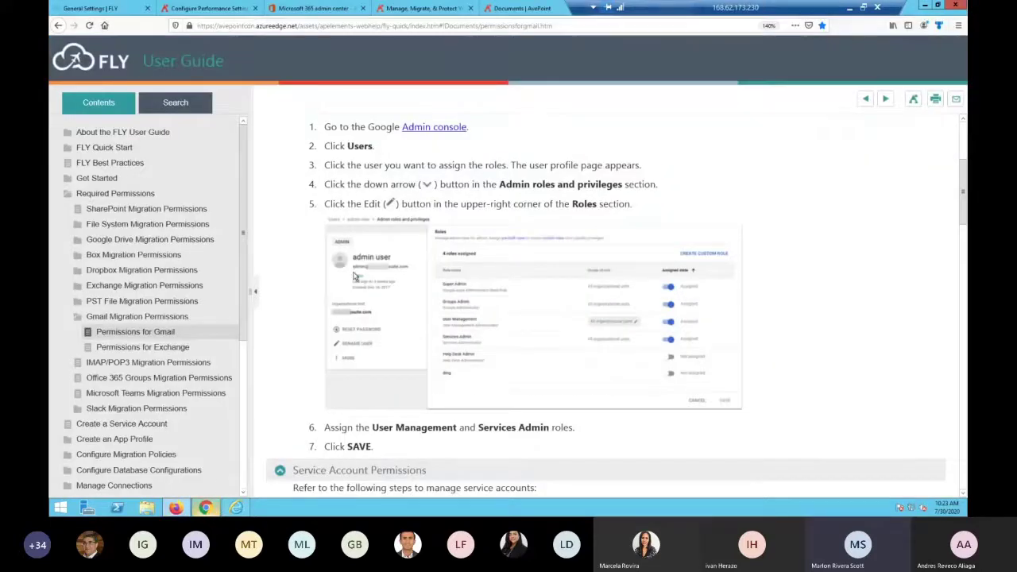
Leave only Service Account Permissions expanded in the guide and bring up the IAM & Admin link's menu
scroll(355, 276, up, 1)
scroll(356, 276, down, 4)
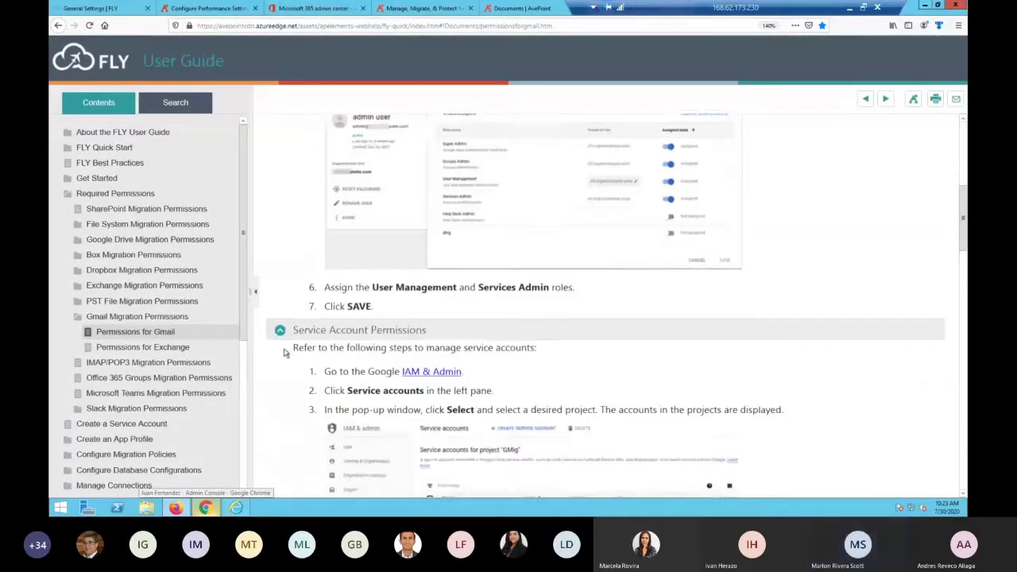
click(283, 334)
scroll(286, 273, up, 4)
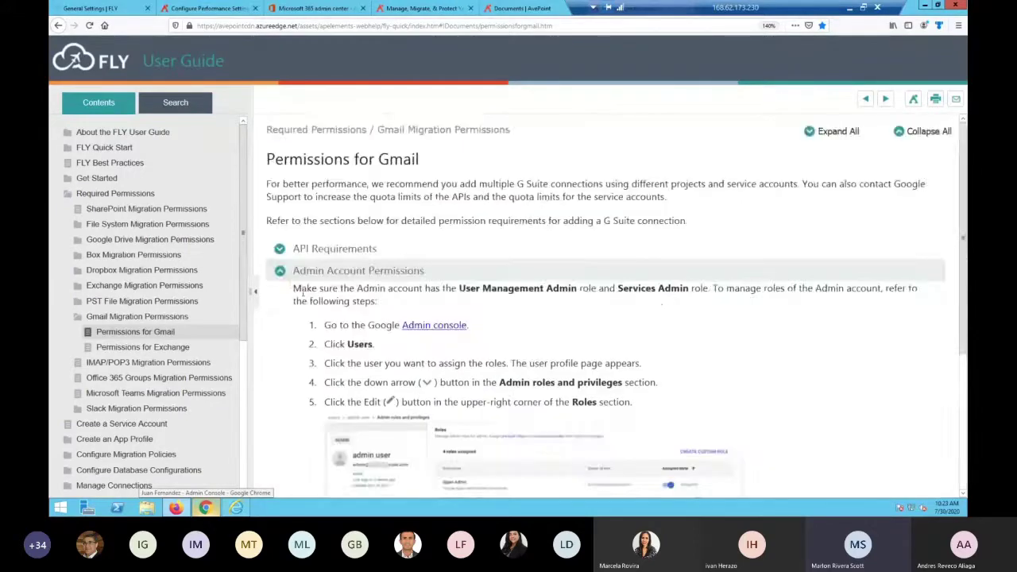
click(282, 272)
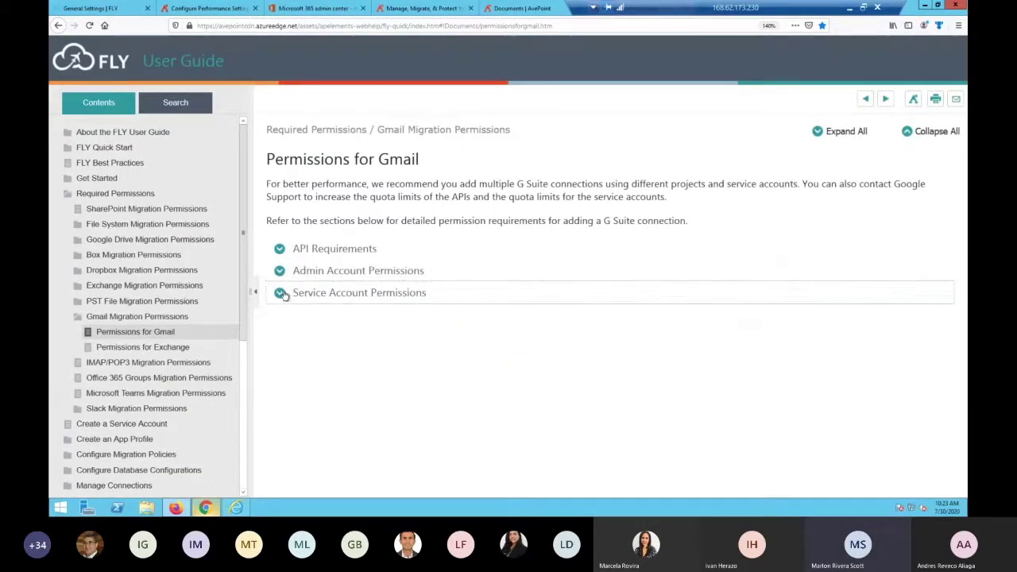
click(281, 293)
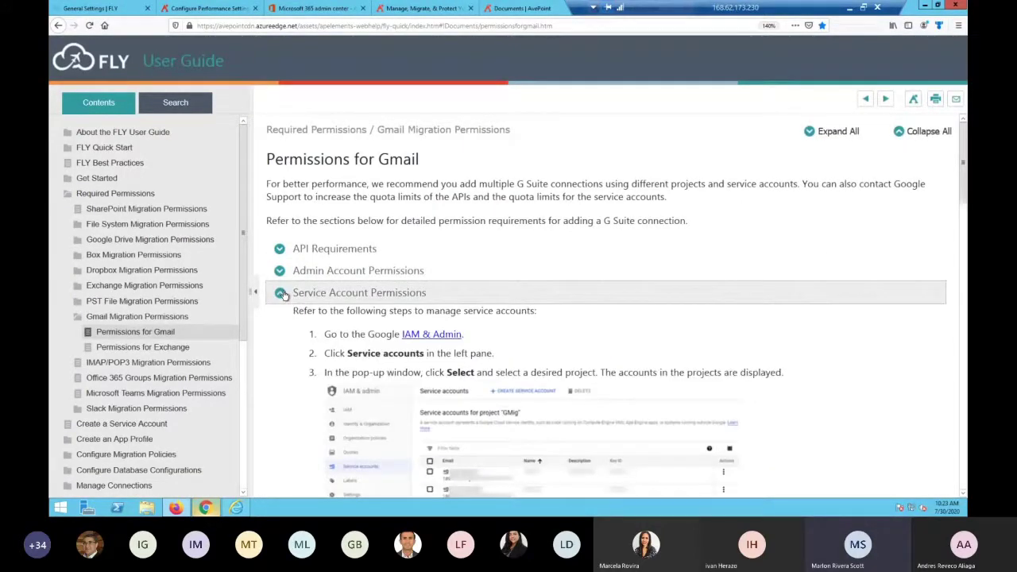
right_click(448, 337)
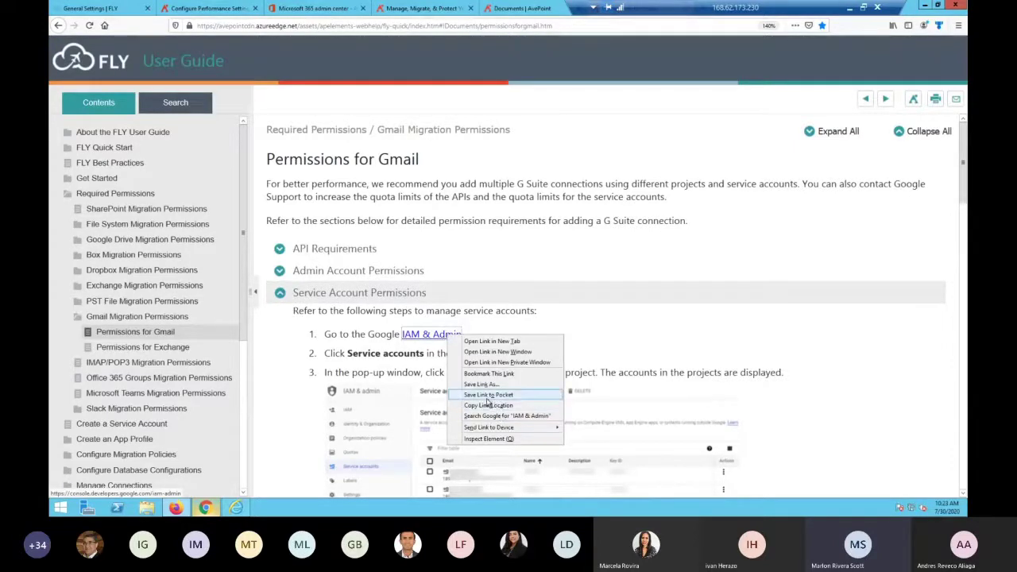
Load the copied IAM & Admin address in a new Chrome tab and begin creating a service account
click(481, 407)
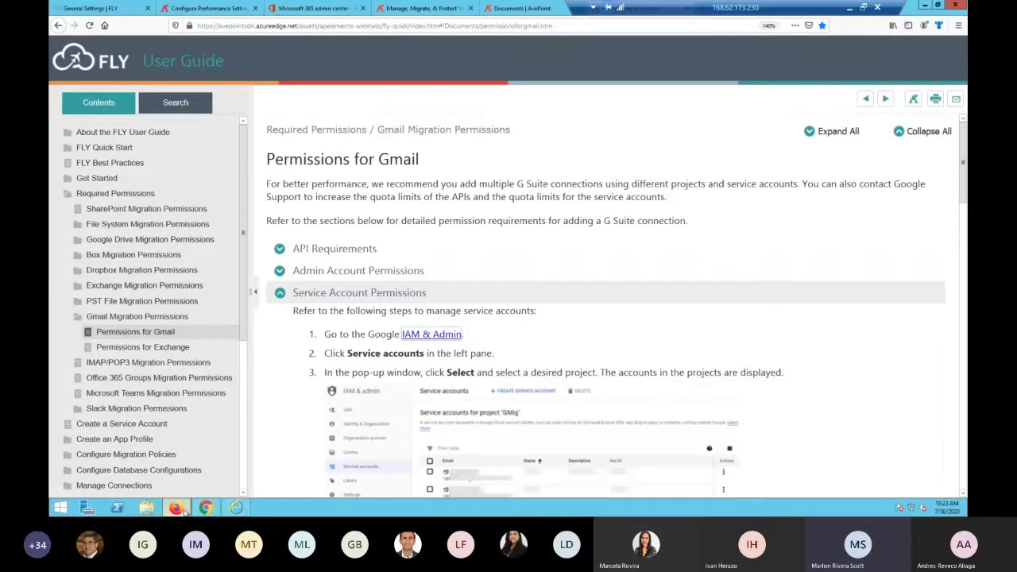
key(alt+Tab)
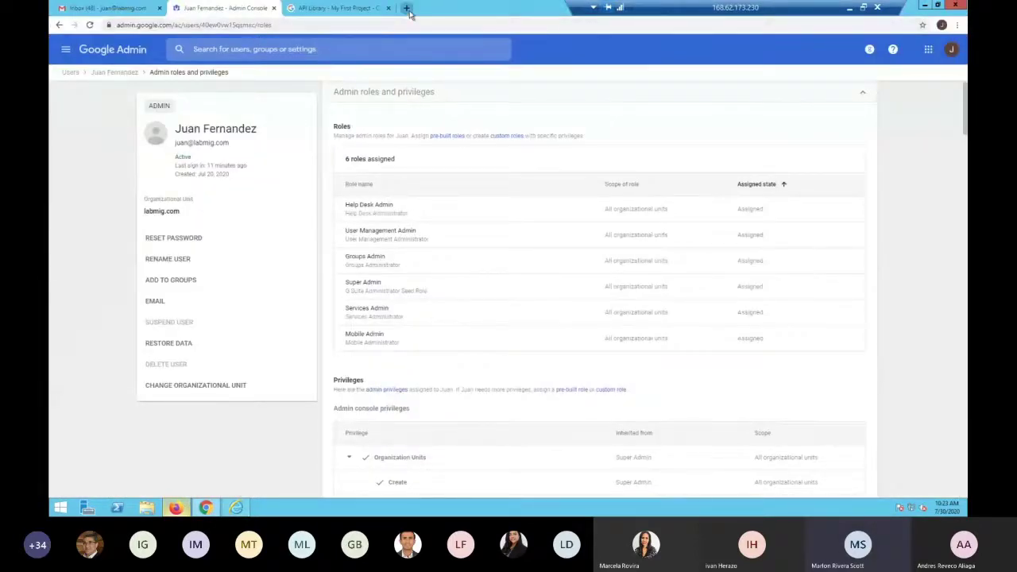
click(406, 8)
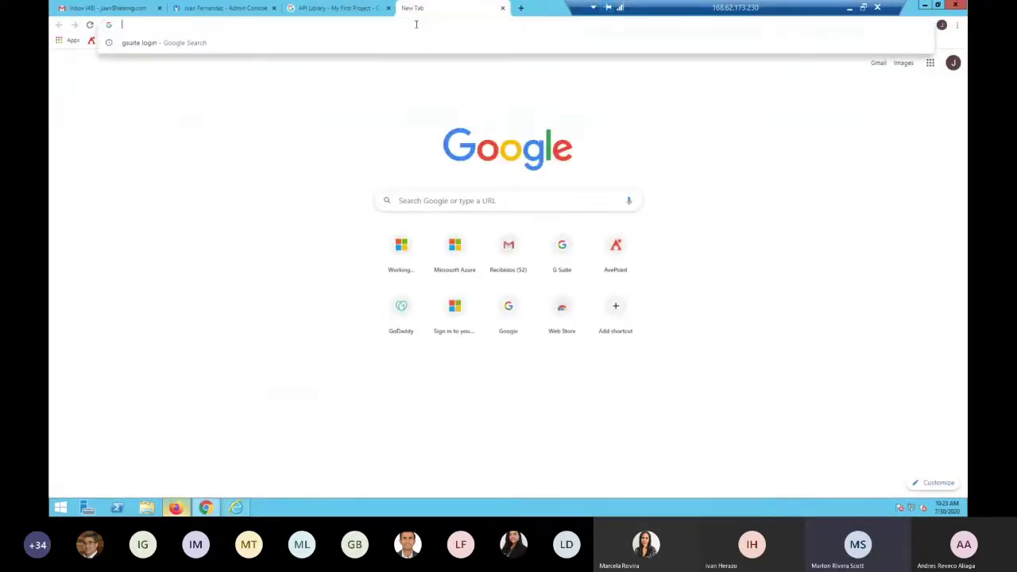
key(ctrl+v)
key(Return)
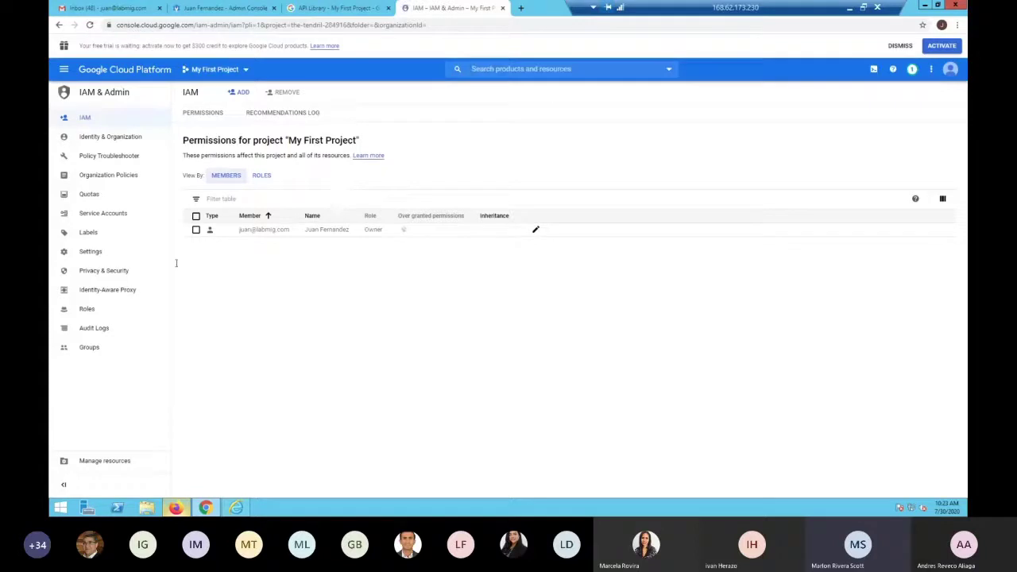
click(104, 219)
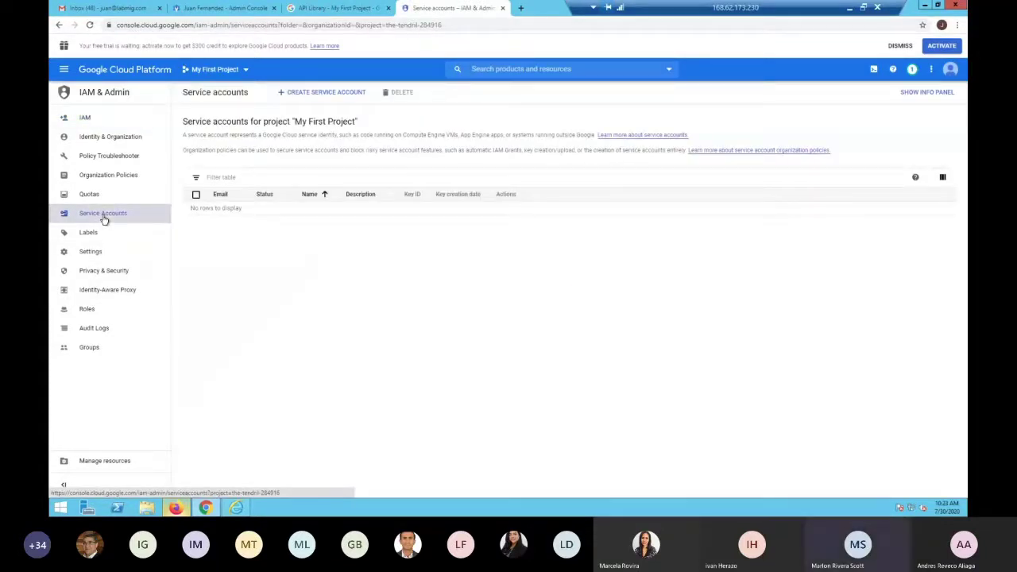
click(332, 95)
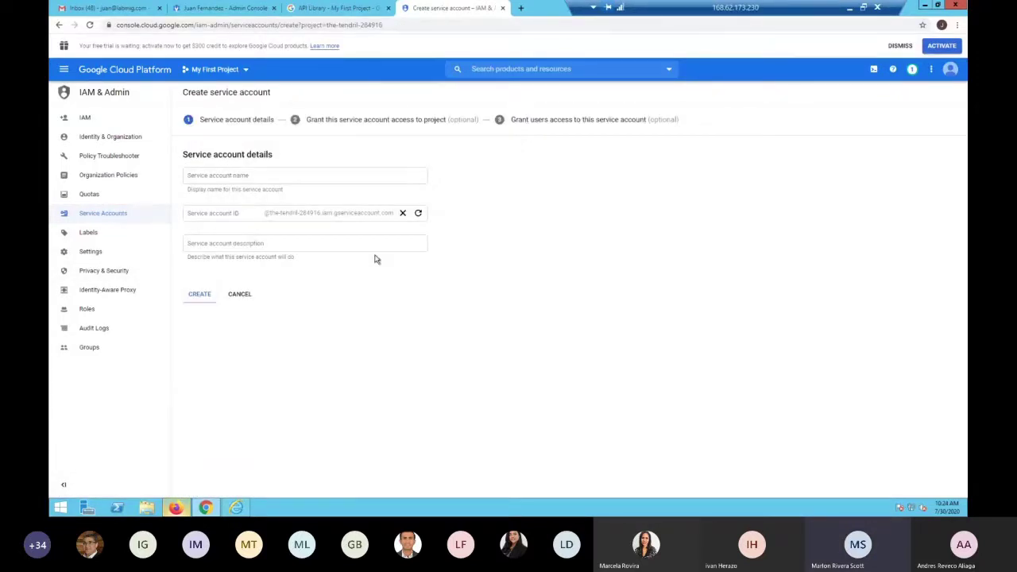
Delete the Template CSV, other CSV and JSON file from Downloads, leaving 8 items, and close File Explorer
click(147, 509)
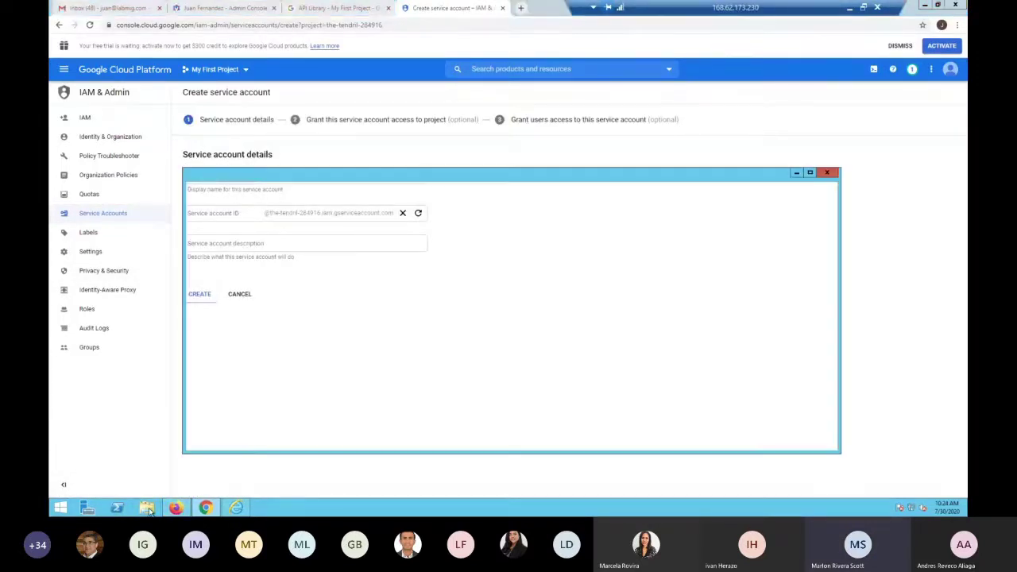
click(300, 147)
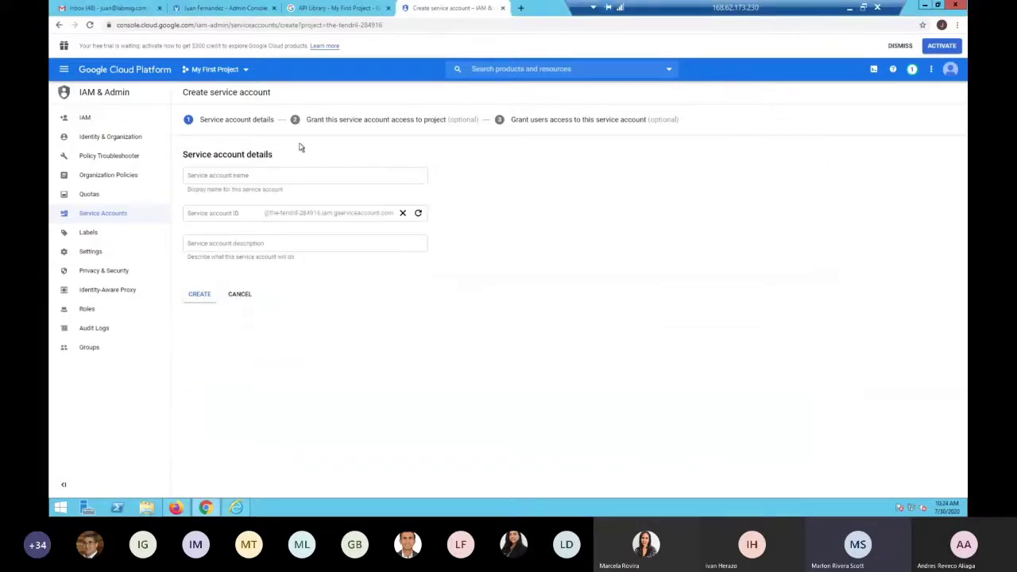
click(147, 509)
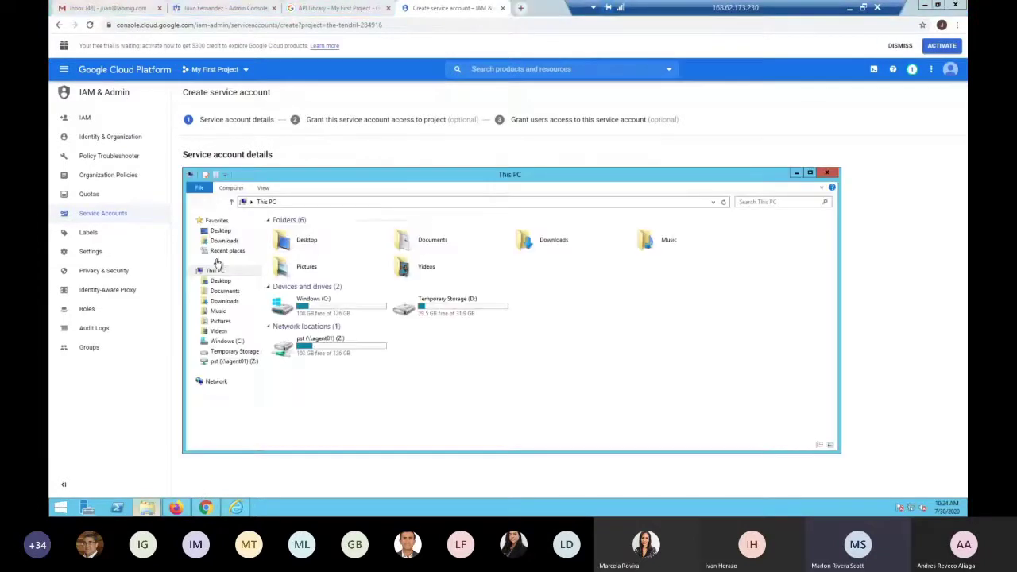
click(224, 240)
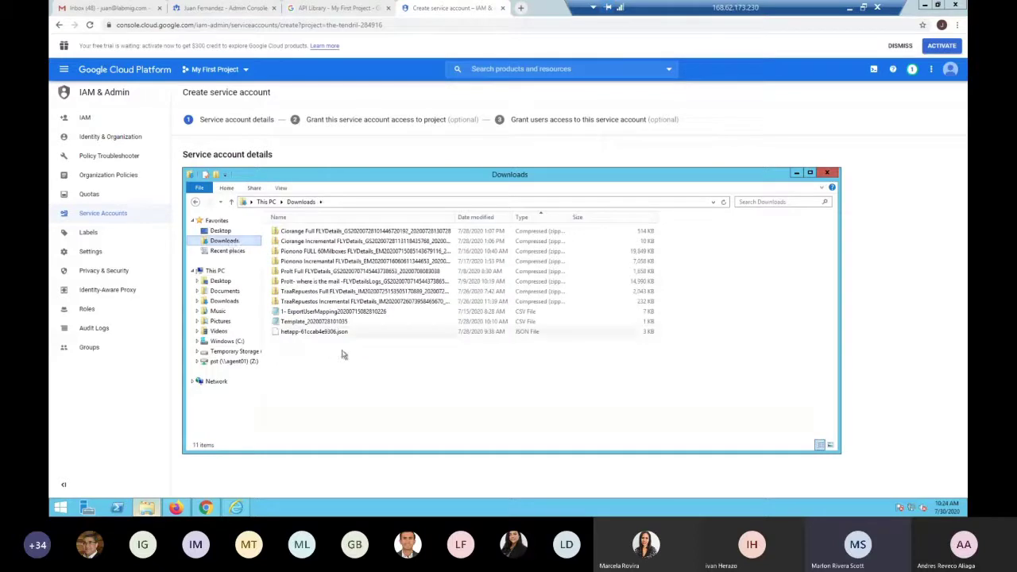
drag(361, 344, 309, 315)
key(Delete)
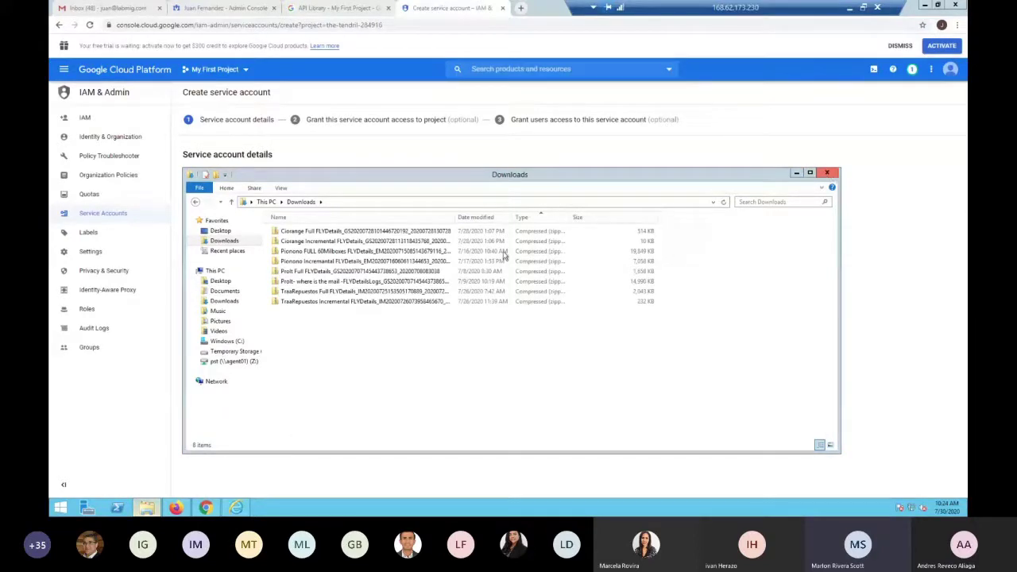
click(829, 173)
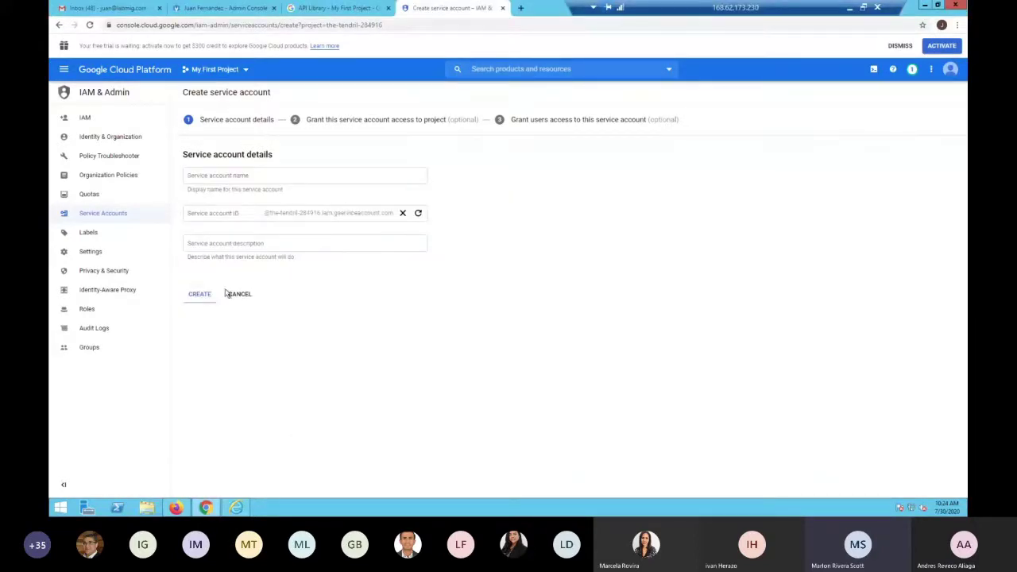
Create the 'migracion' service account in My First Project and grant it the Owner role
click(239, 177)
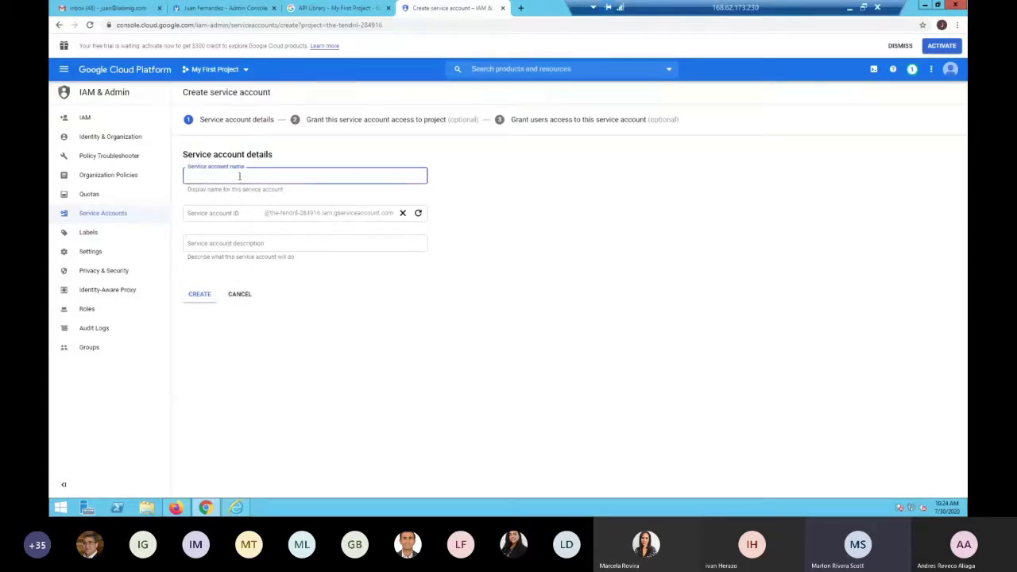
text(migracion)
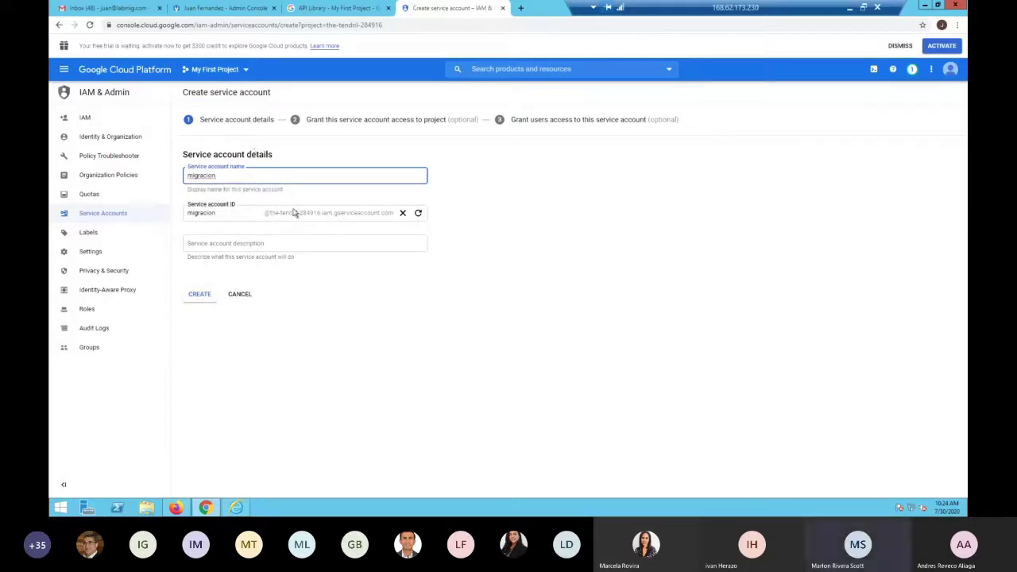
click(200, 295)
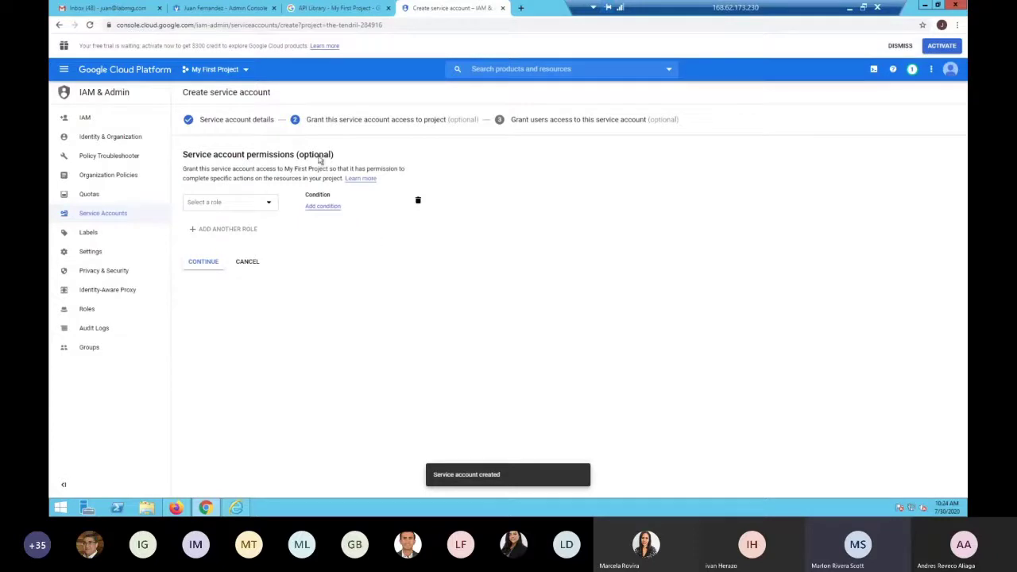
click(269, 202)
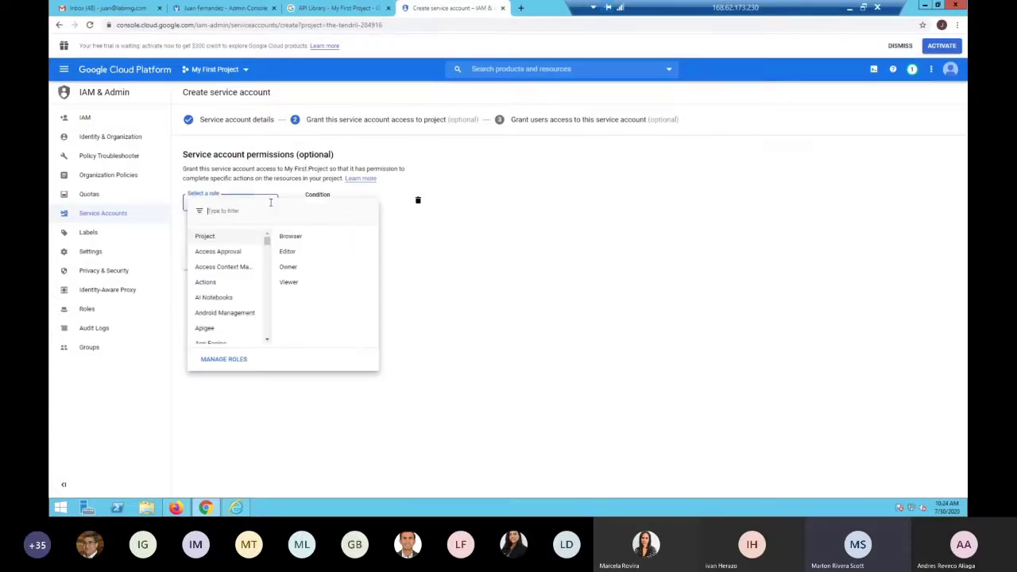
click(288, 268)
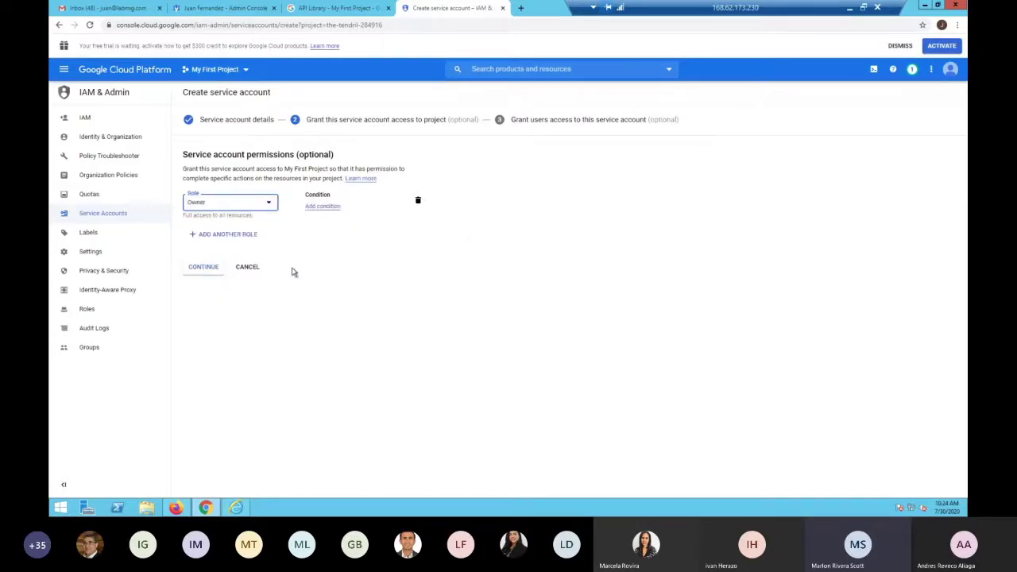
click(210, 270)
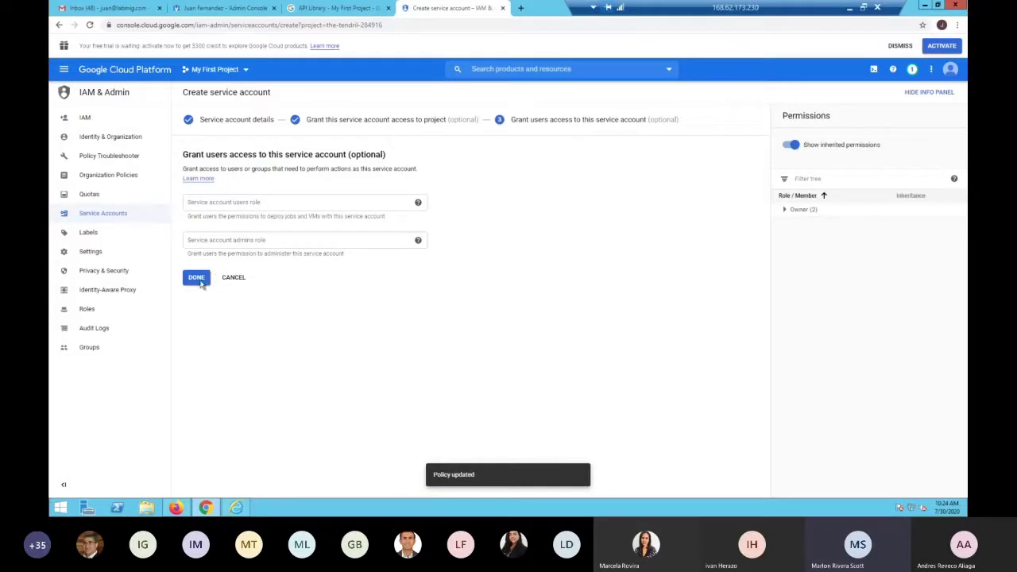
click(196, 278)
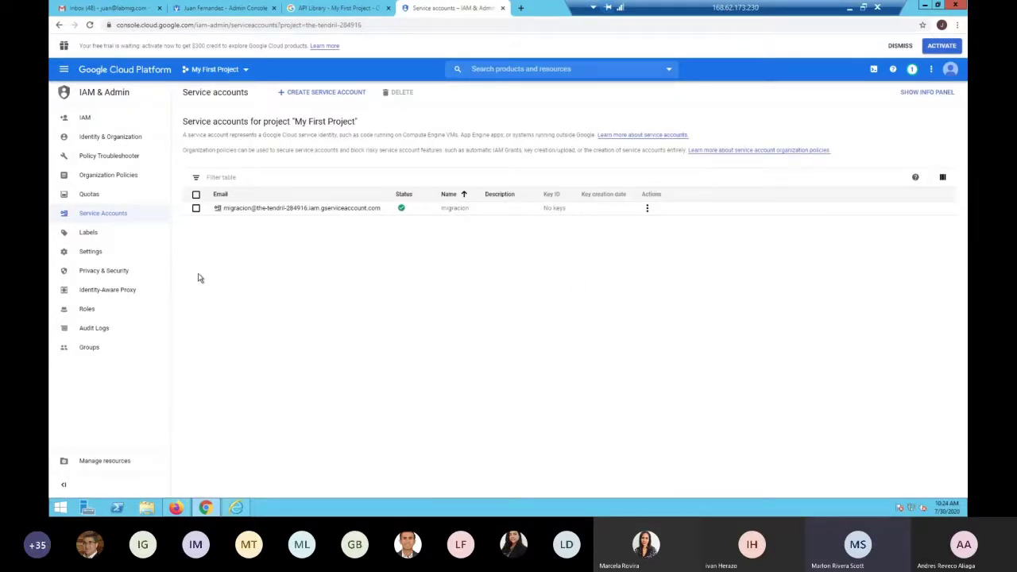
Launch Notepad from the Run prompt and place it at the top right of the screen
key(super+r)
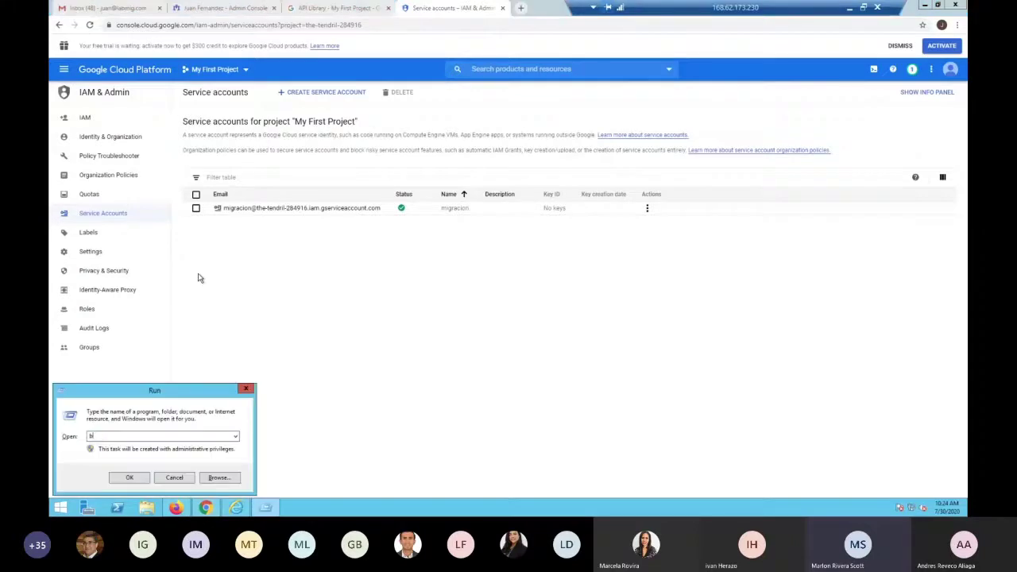
key(BackSpace)
text(n)
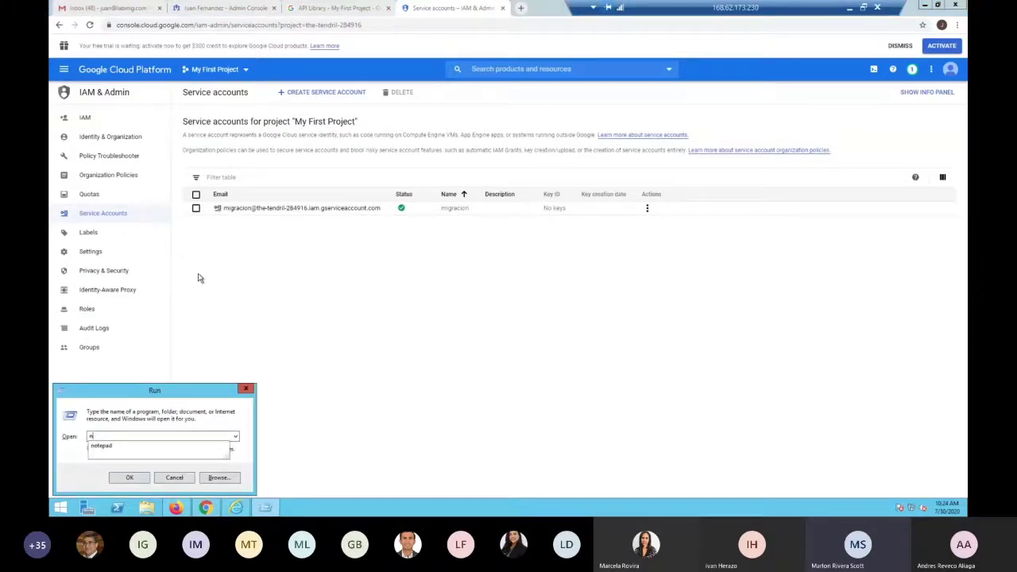
key(Down)
key(Return)
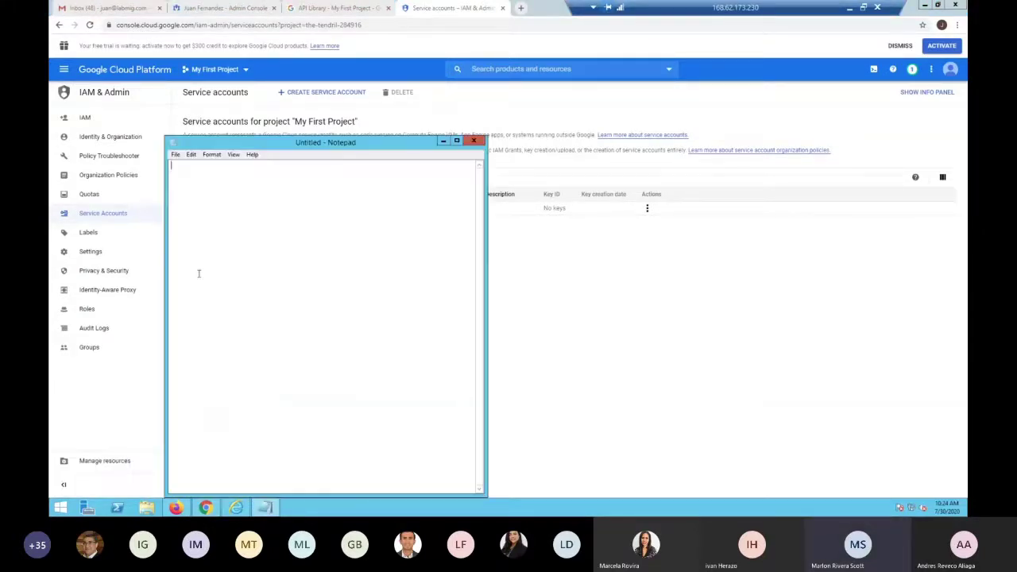
drag(326, 142, 836, 43)
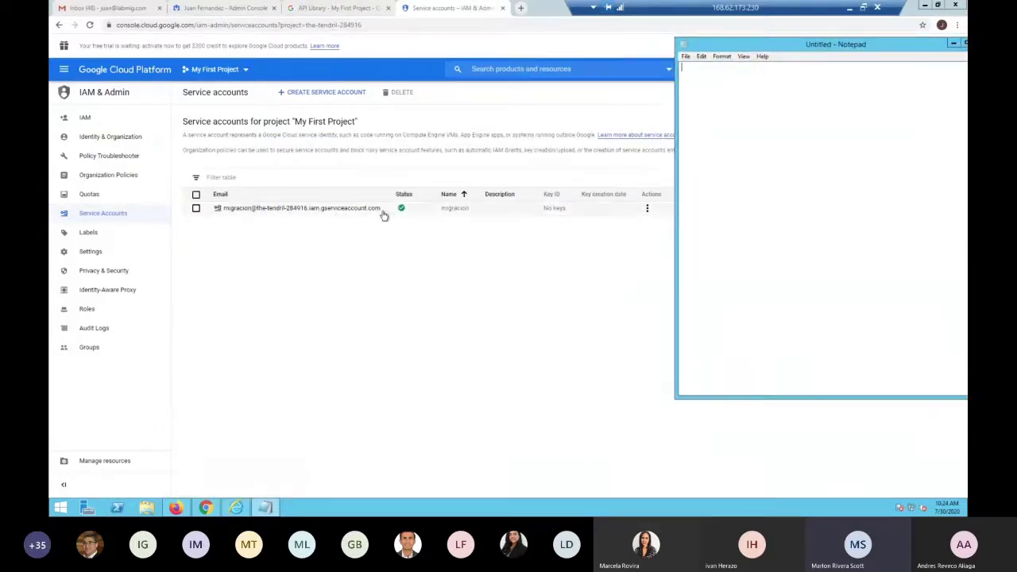
Copy the migracion service account's e-mail address into the Notepad document's first line
drag(379, 210, 227, 216)
key(ctrl+c)
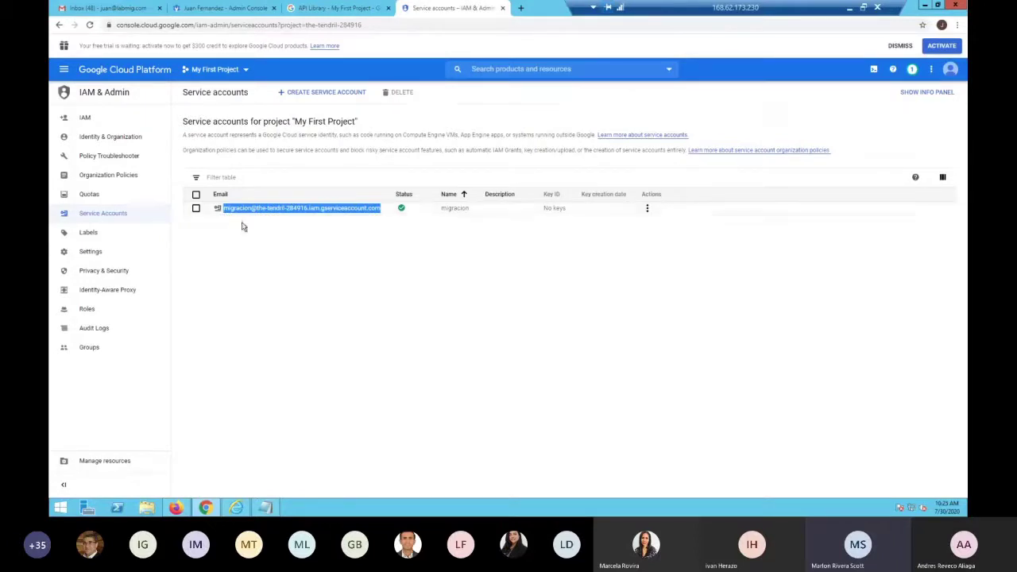
click(270, 507)
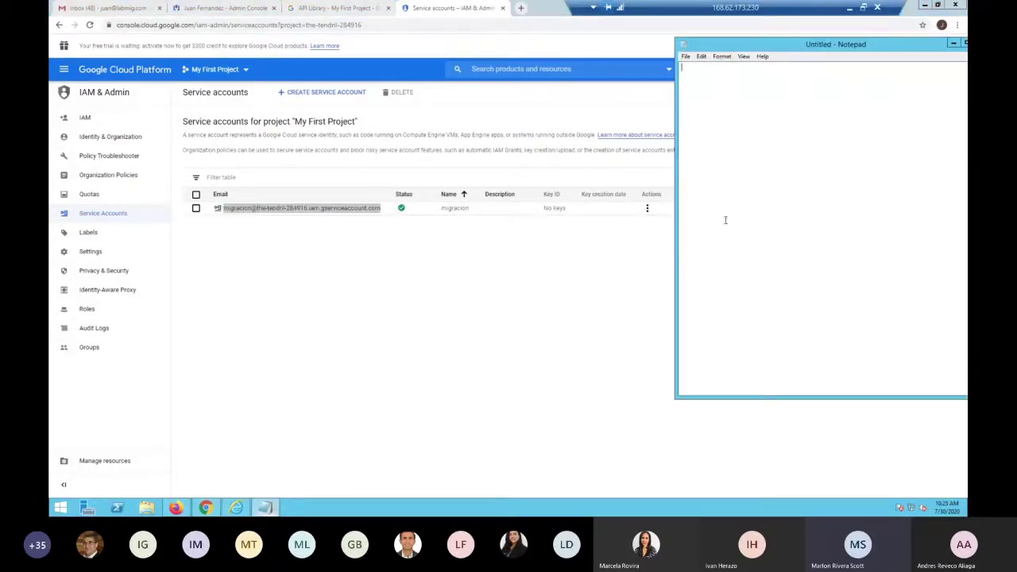
key(ctrl+v)
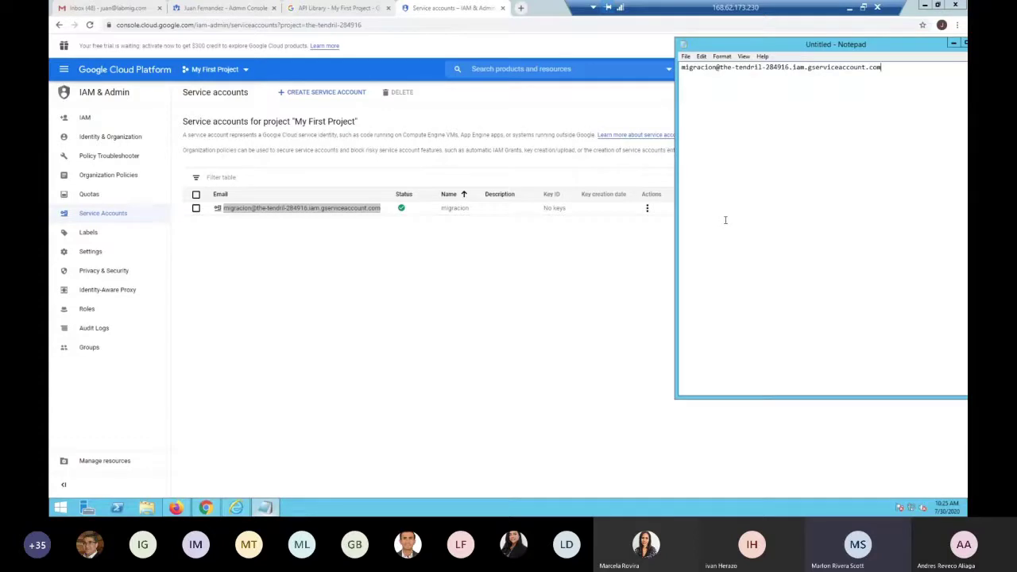
key(Return)
drag(826, 46, 598, 107)
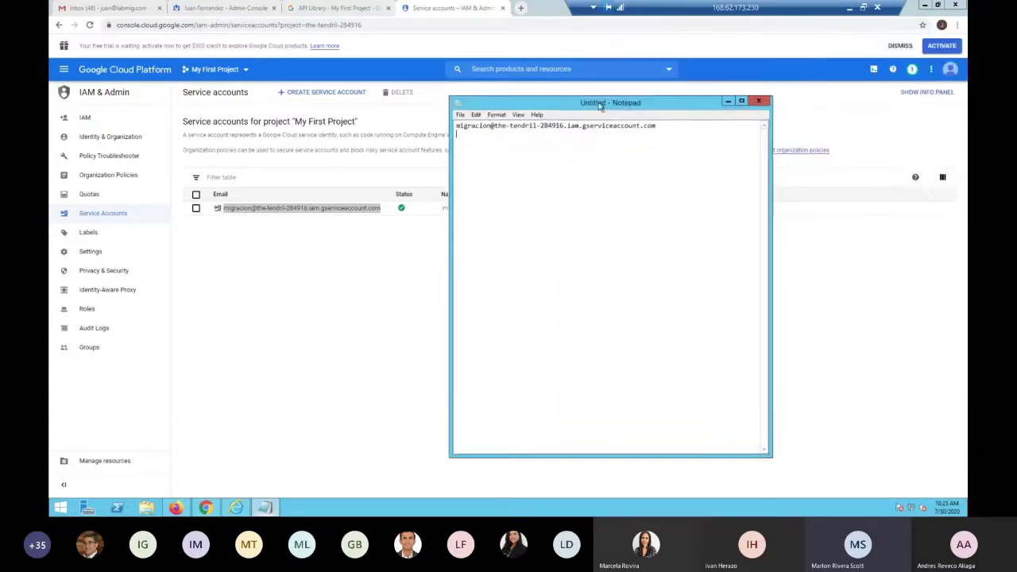
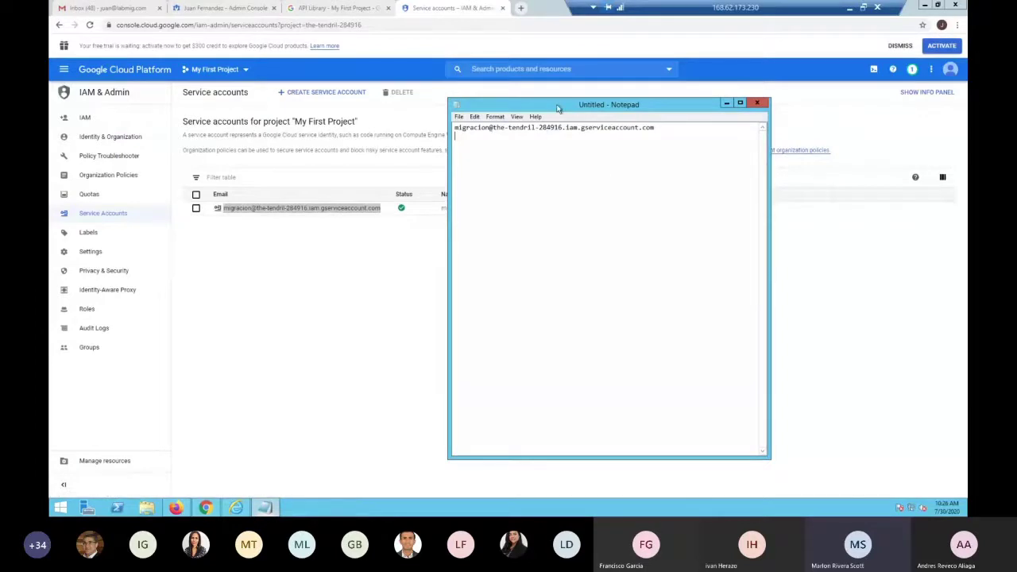
Open the migracion service account for editing and select its Unique ID
drag(558, 108, 654, 235)
click(437, 278)
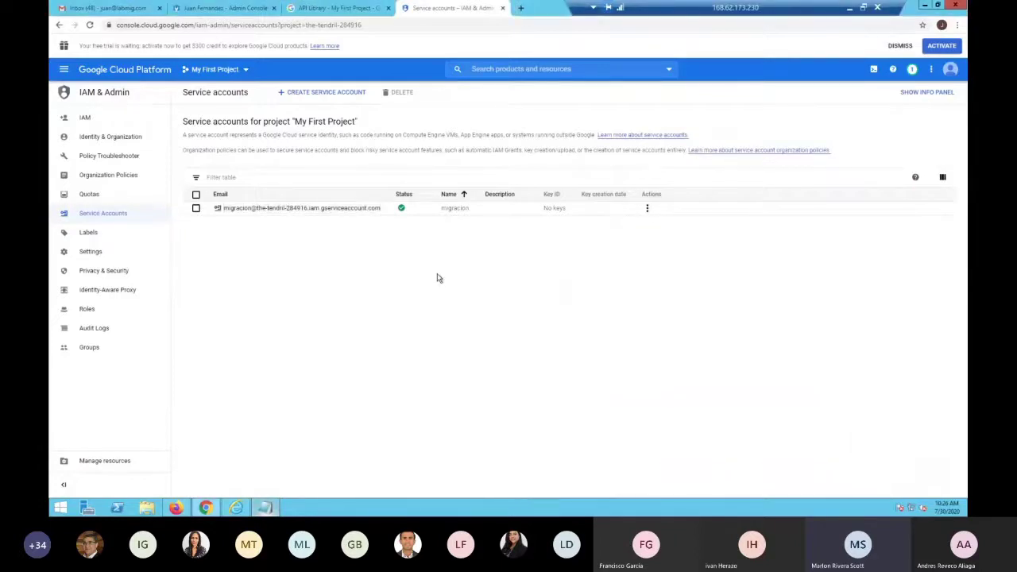
click(647, 209)
click(656, 230)
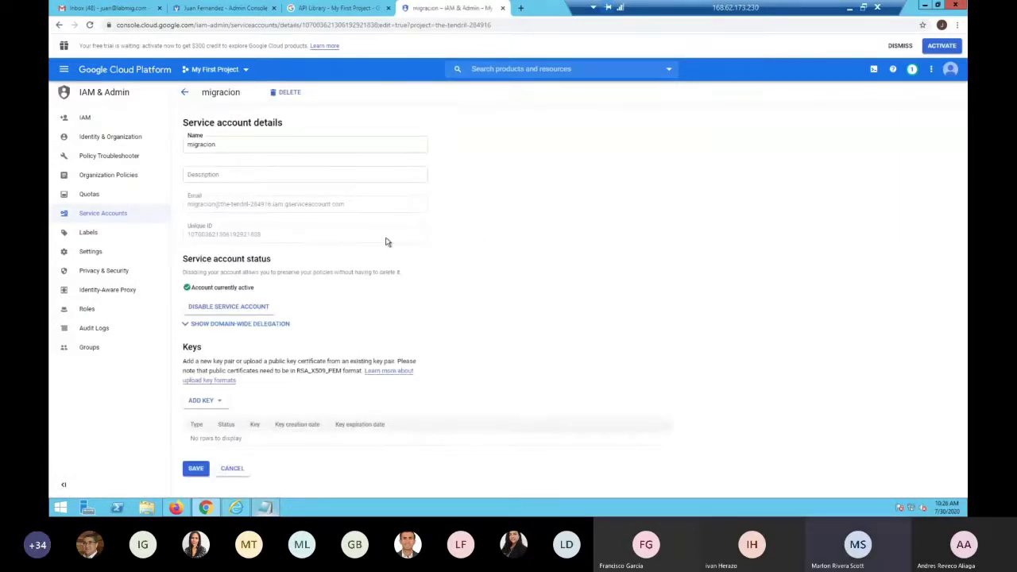
drag(268, 241, 188, 234)
key(ctrl+c)
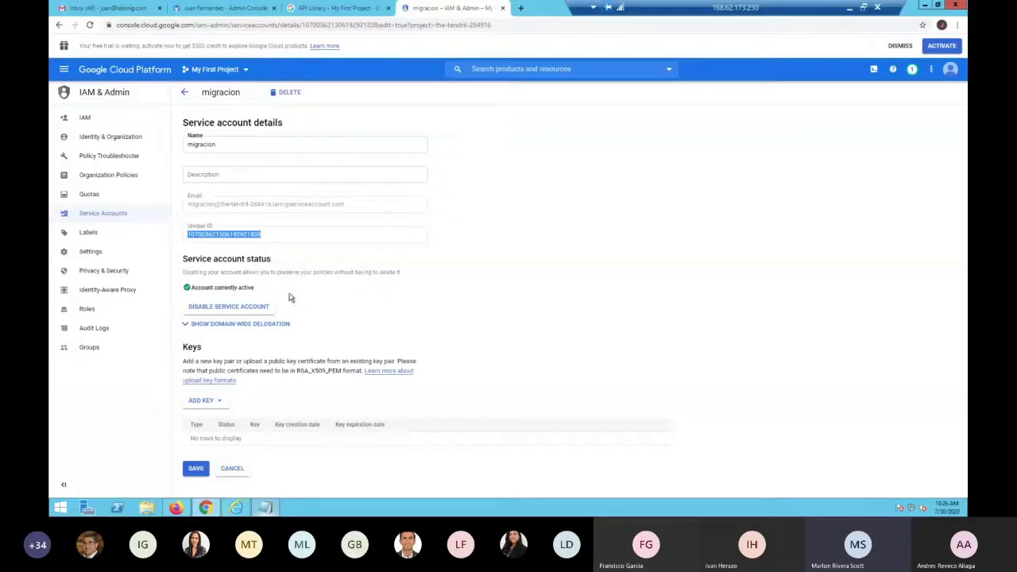
Paste the Unique ID into Notepad under a 'Unique ID' label below the email
click(266, 507)
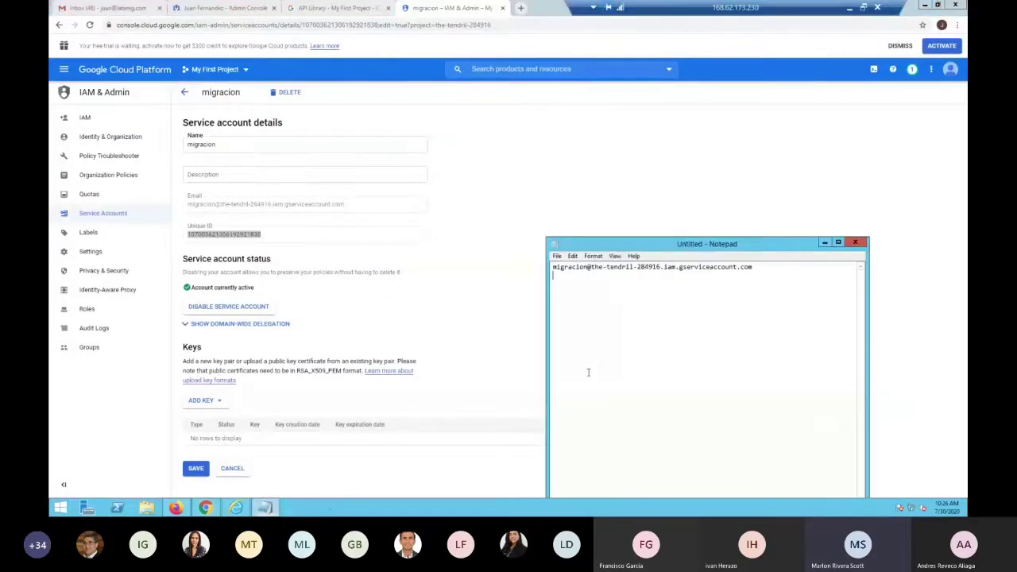
key(Return)
text(Unique ID)
key(ctrl+v)
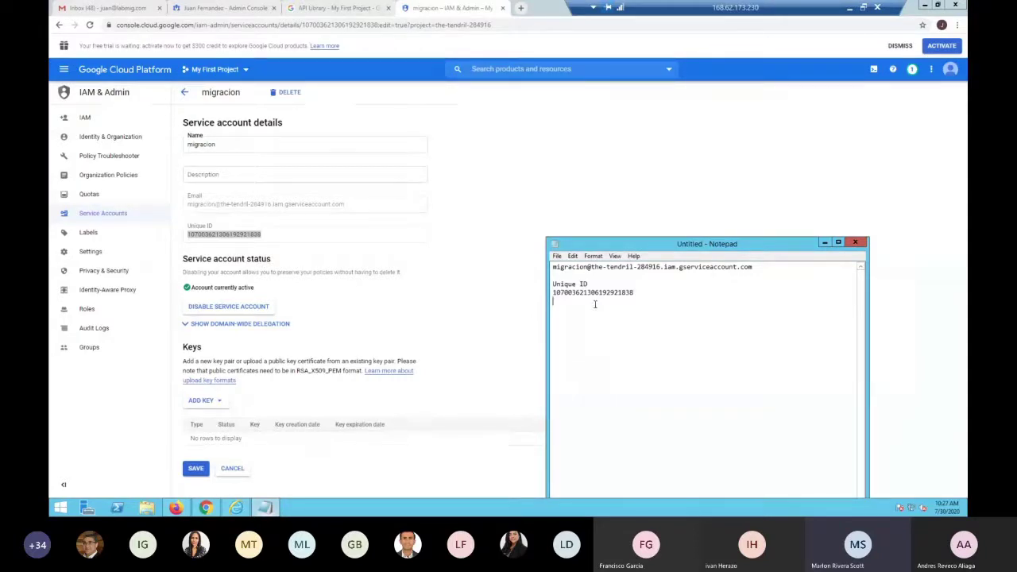
click(493, 250)
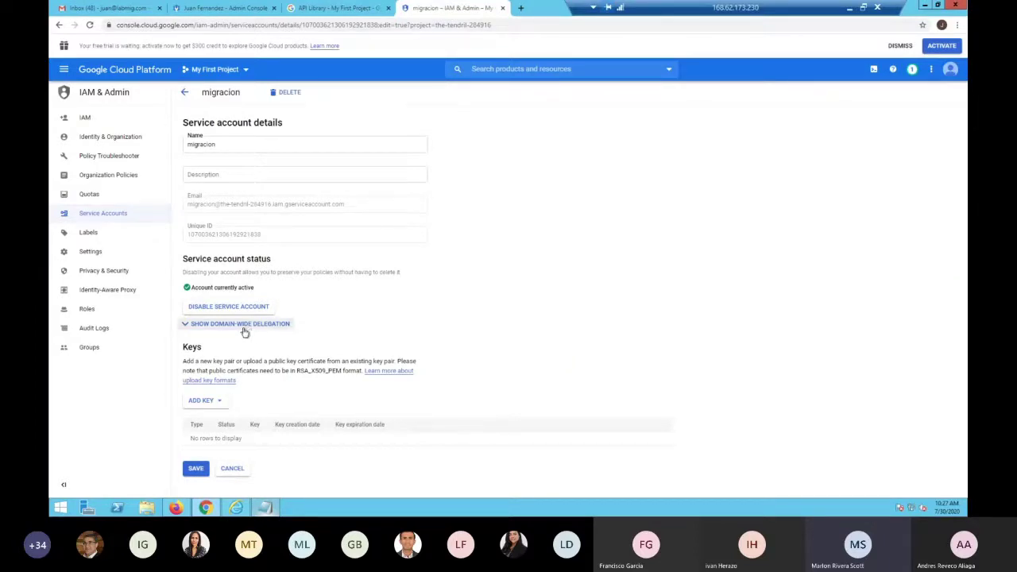
Turn on Enable G Suite Domain-wide Delegation for the migracion account
click(187, 326)
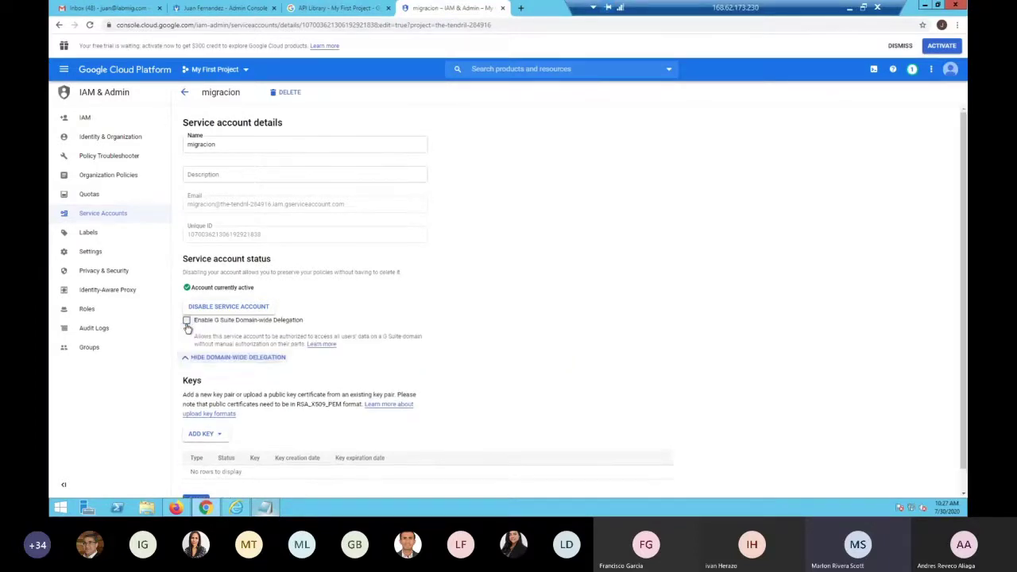
click(186, 321)
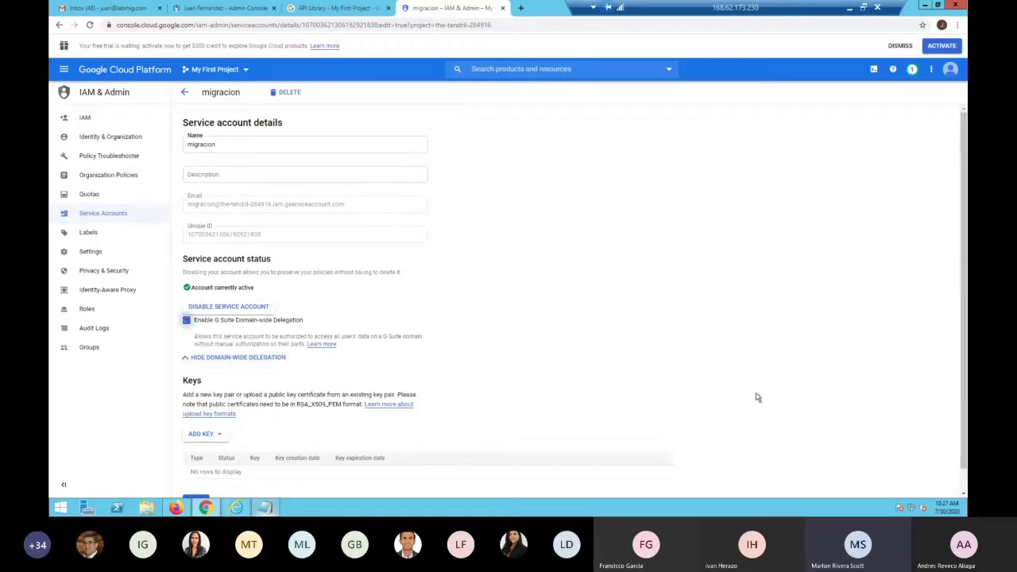
scroll(299, 392, down, 1)
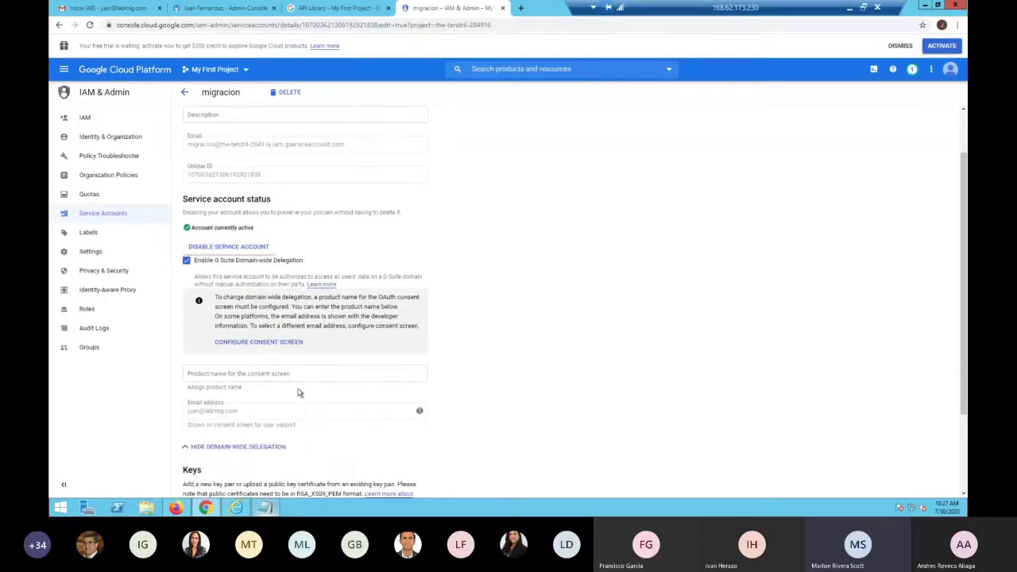
Enter 'FLY MIGRATION' as the consent-screen product name and save the account
click(299, 373)
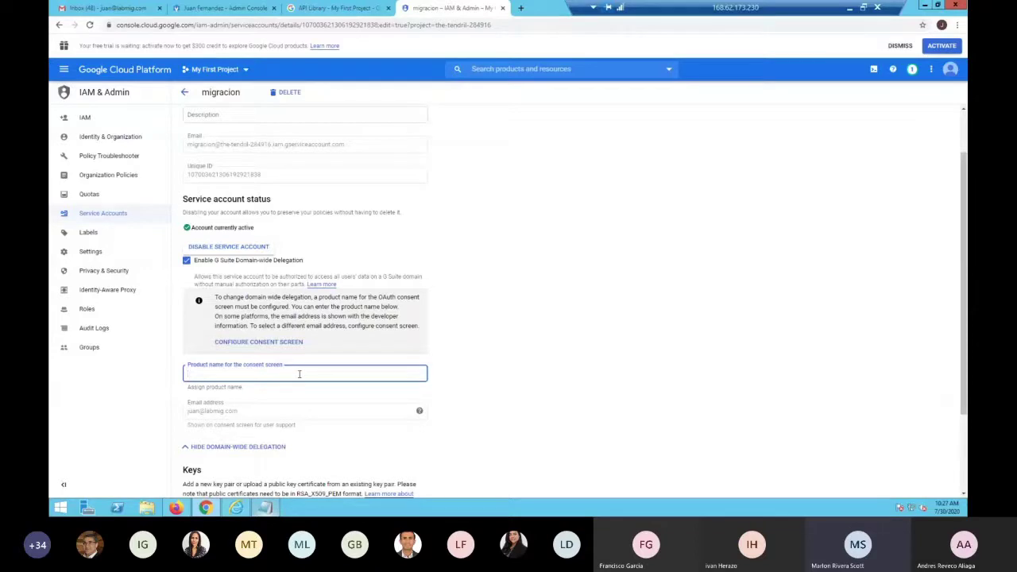
text(Y M)
key(BackSpace)
key(BackSpace)
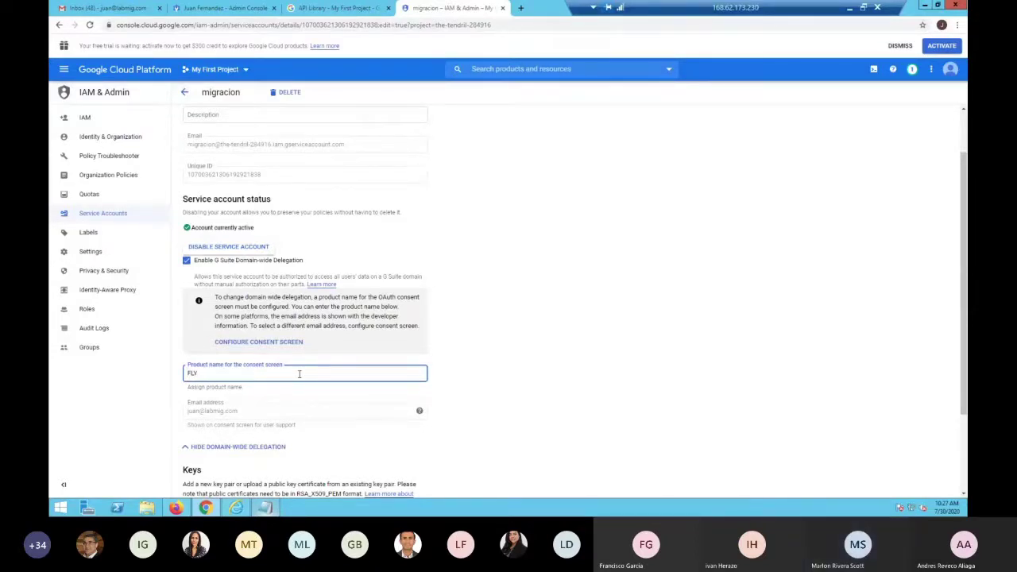
text(mi)
text(MI)
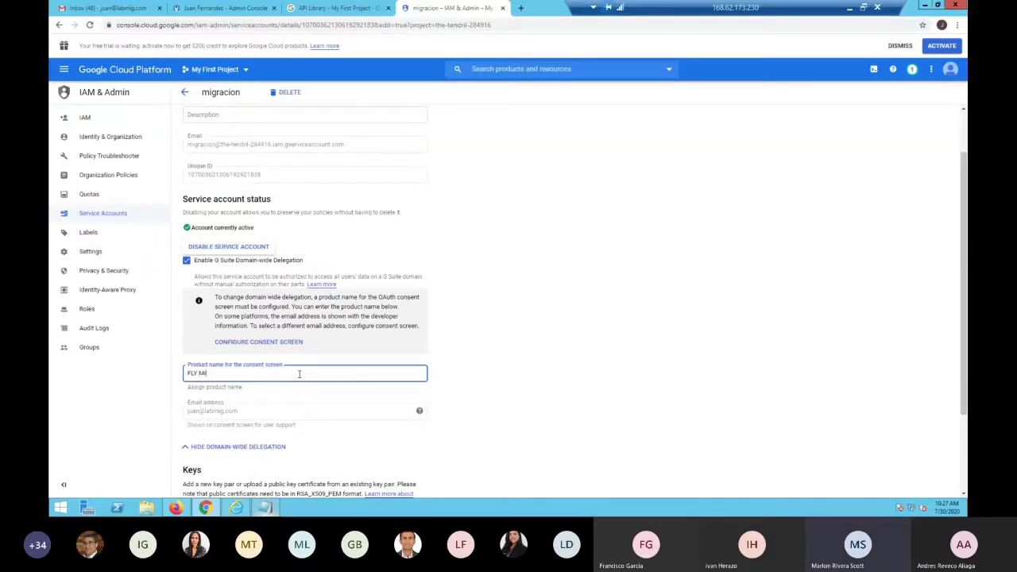
text(GRATION)
scroll(299, 374, down, 1)
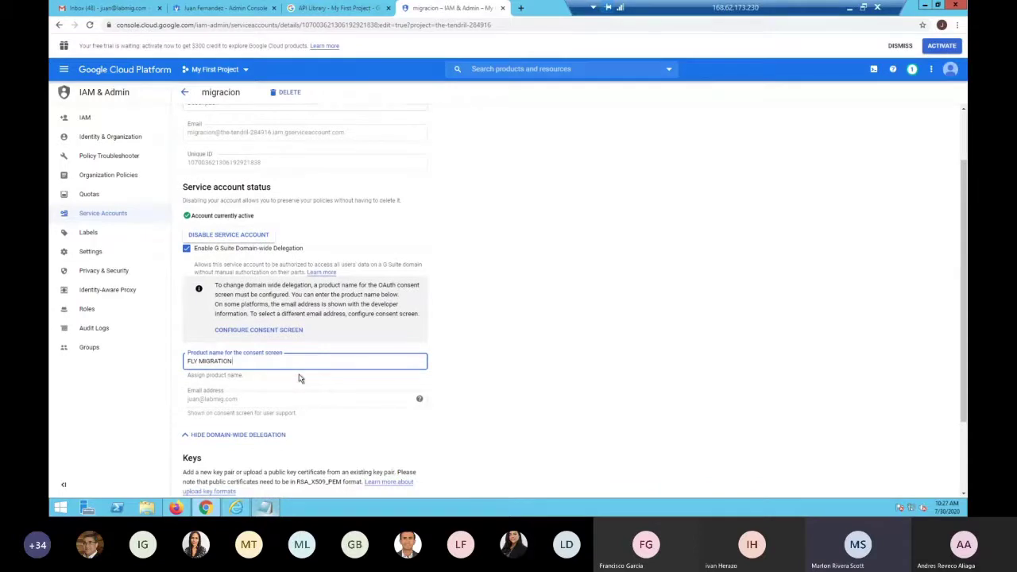
scroll(273, 386, down, 3)
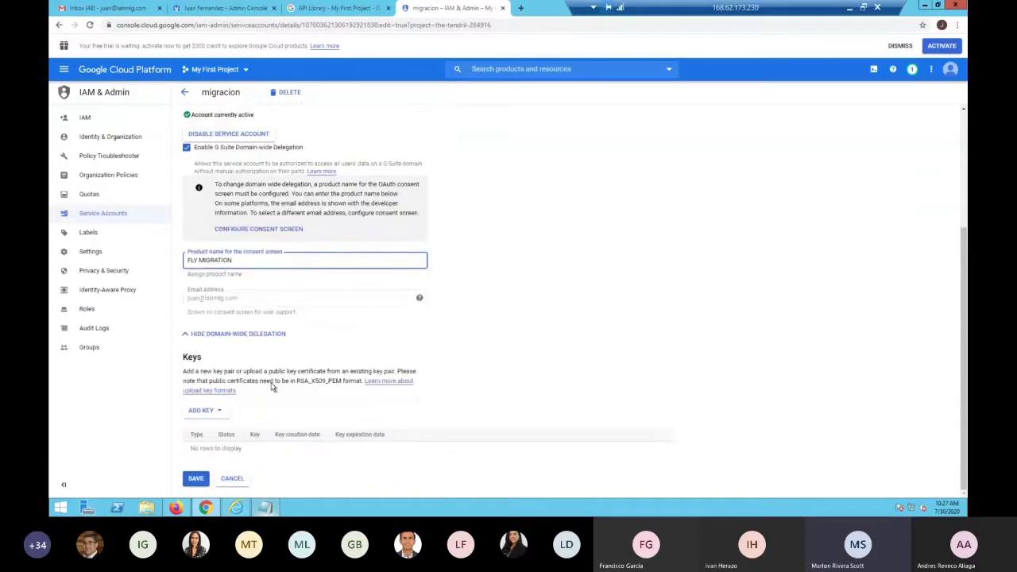
click(196, 478)
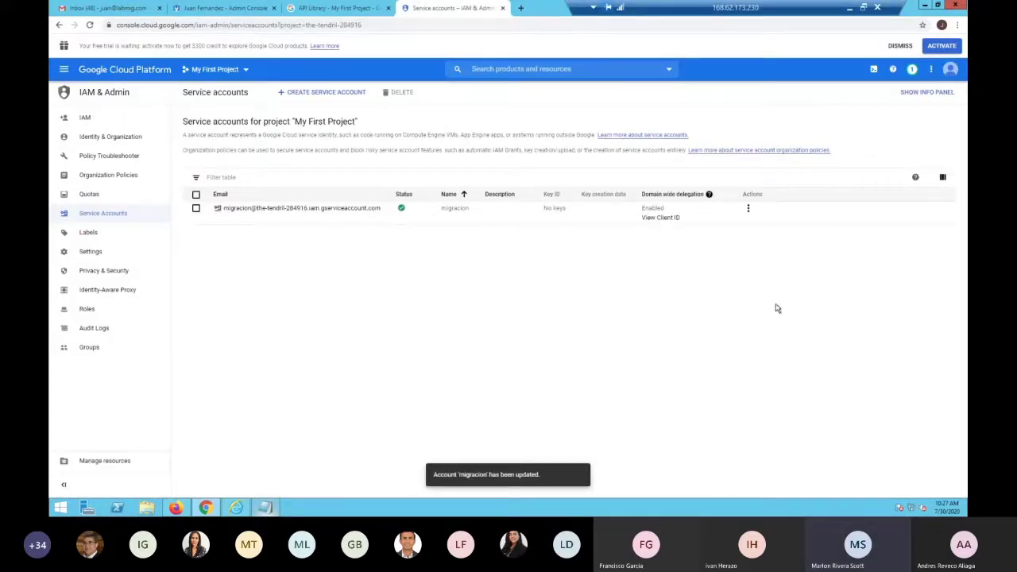
Create and download a new JSON private key for migracion, then bring up This PC
click(748, 208)
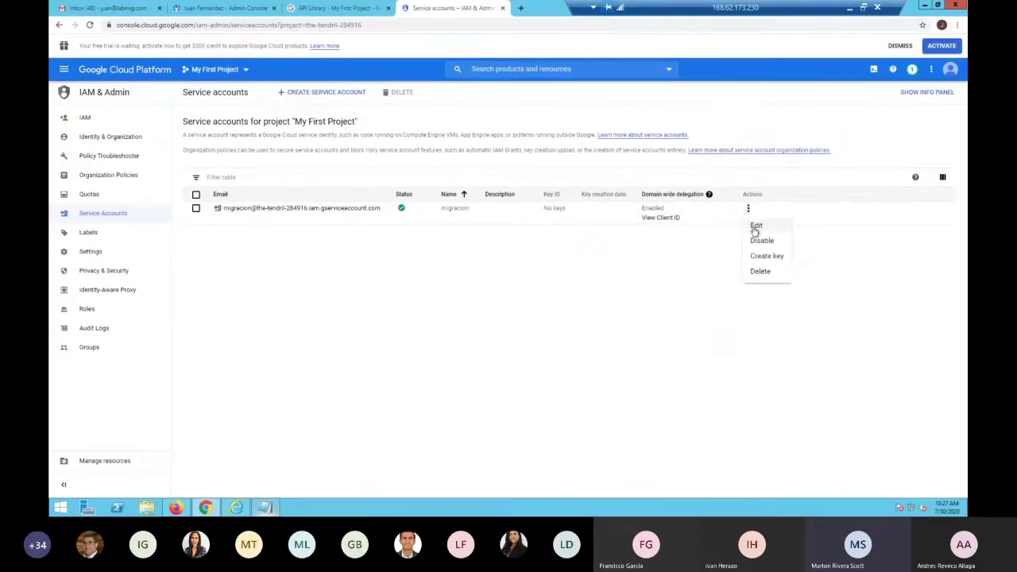
click(755, 226)
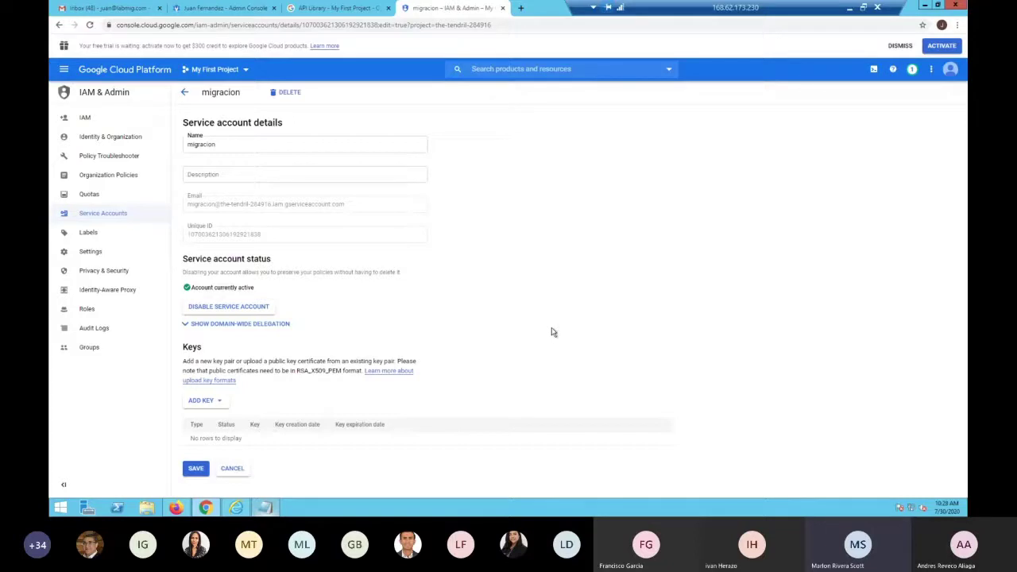
click(212, 404)
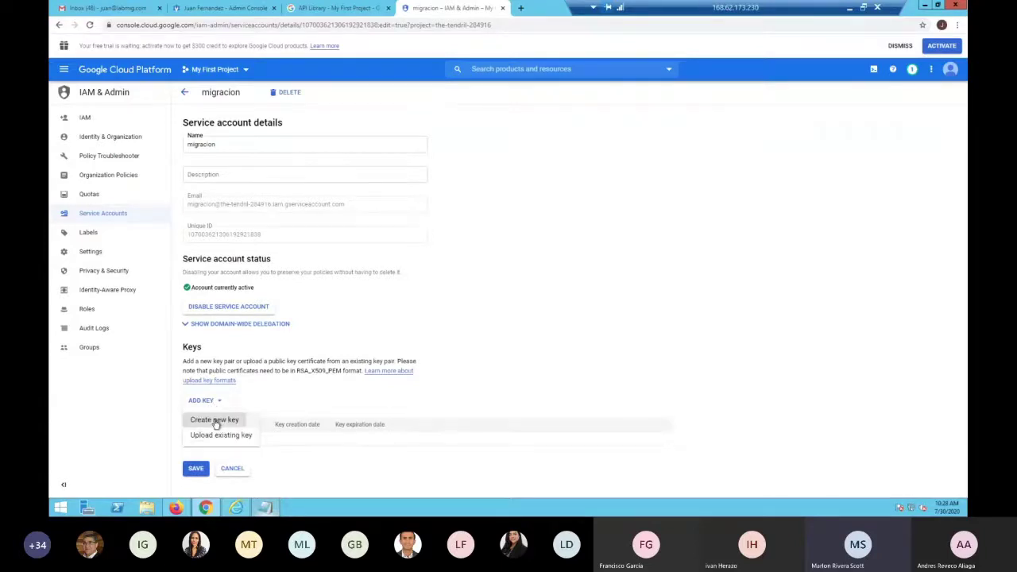
click(215, 422)
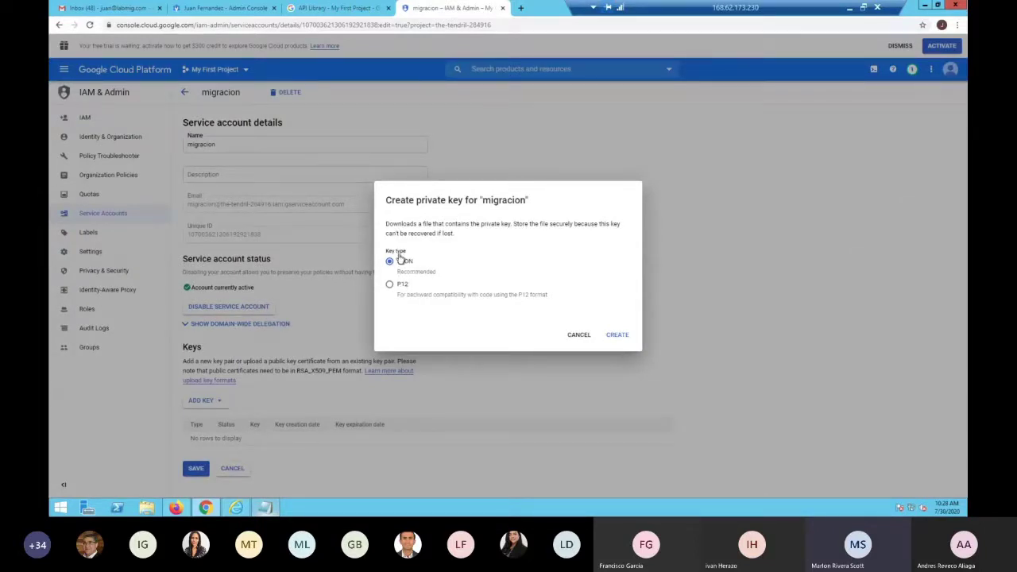
click(615, 336)
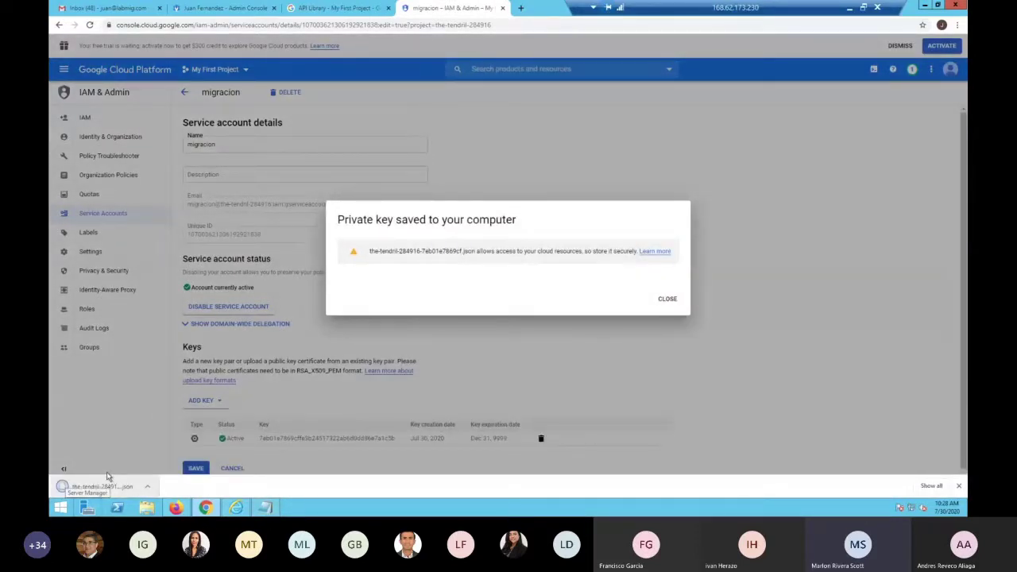
click(151, 508)
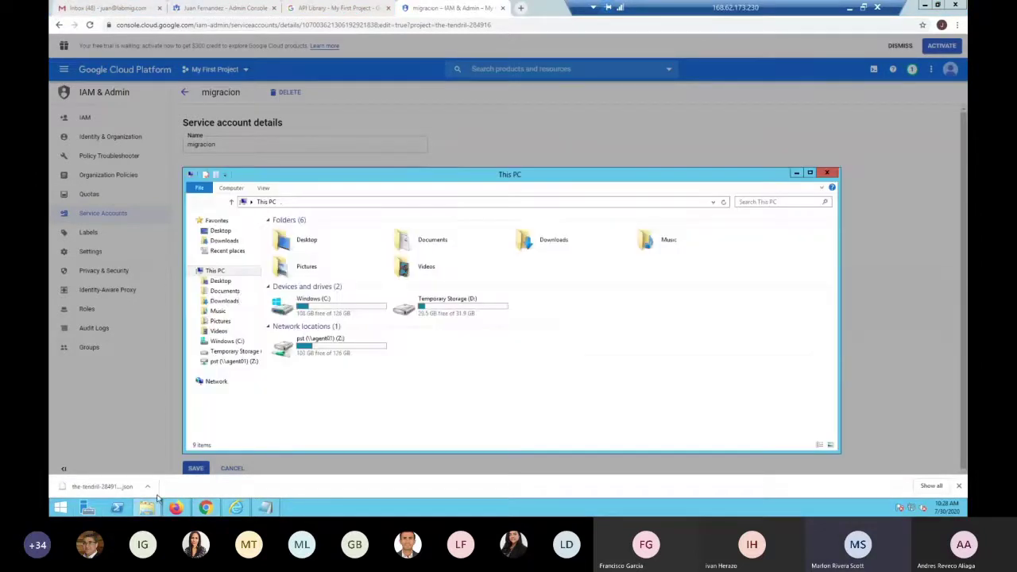
Open the downloaded JSON key from Downloads as plain text with word wrap off
click(225, 241)
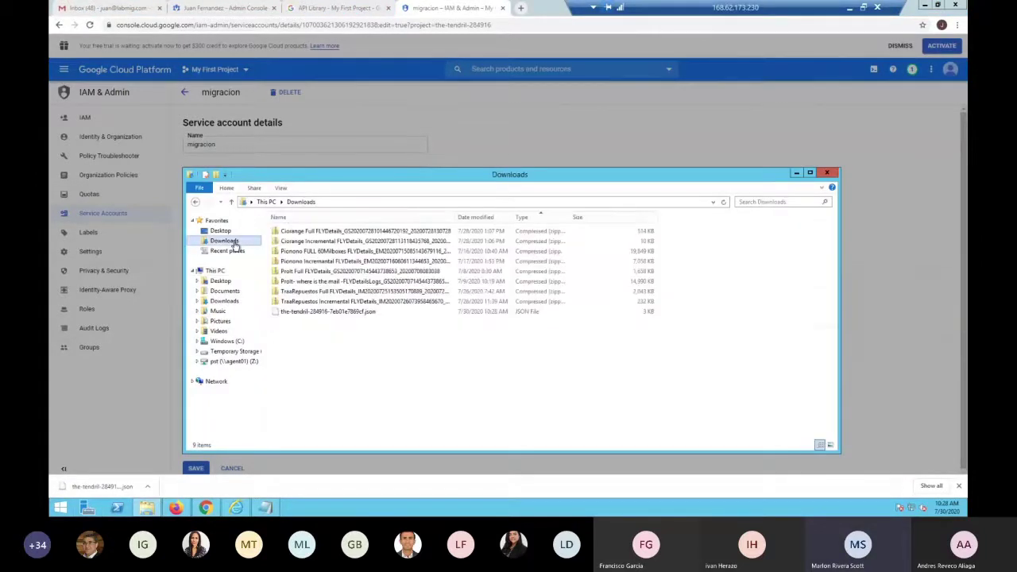
click(300, 314)
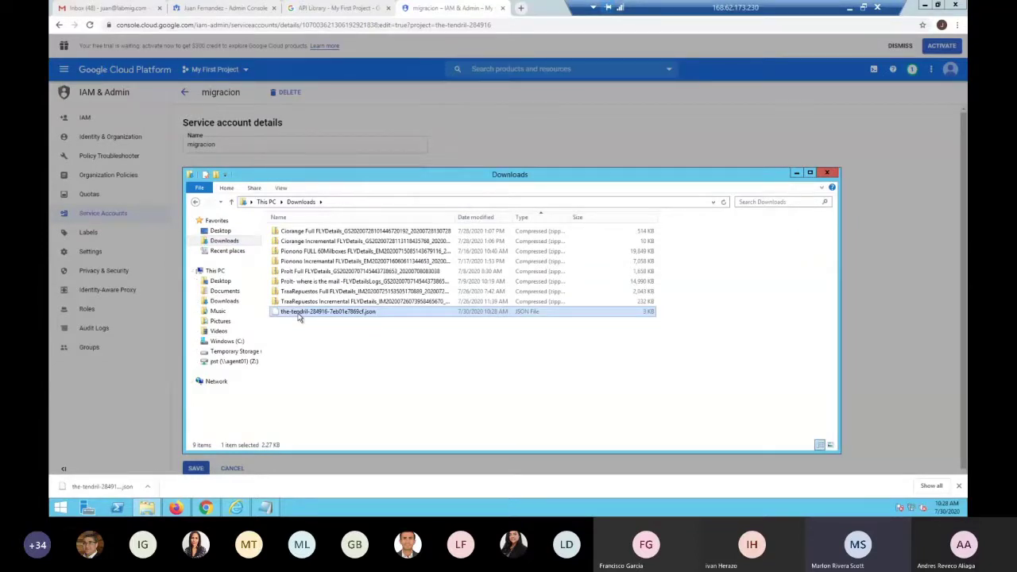
right_click(299, 315)
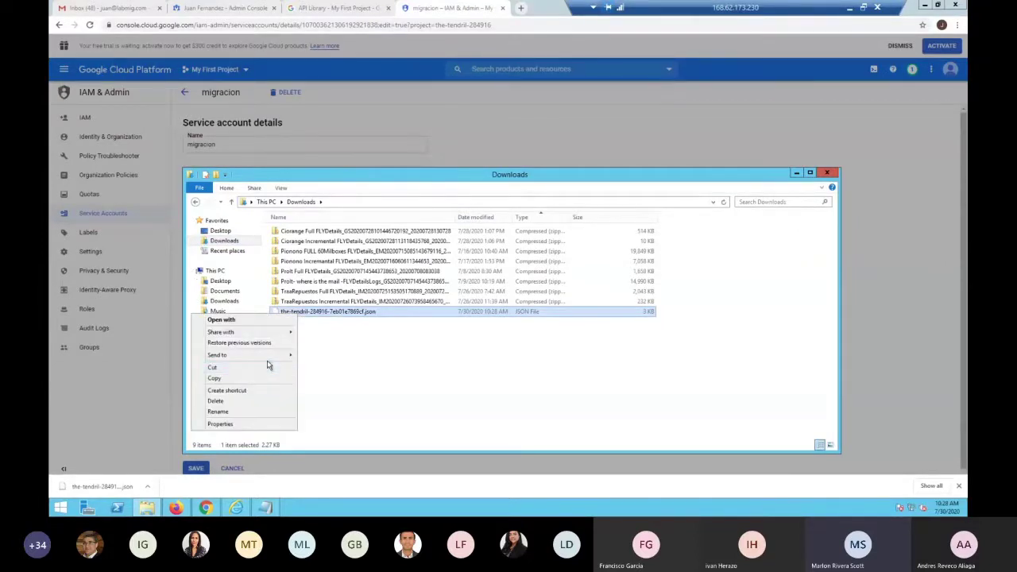
click(268, 323)
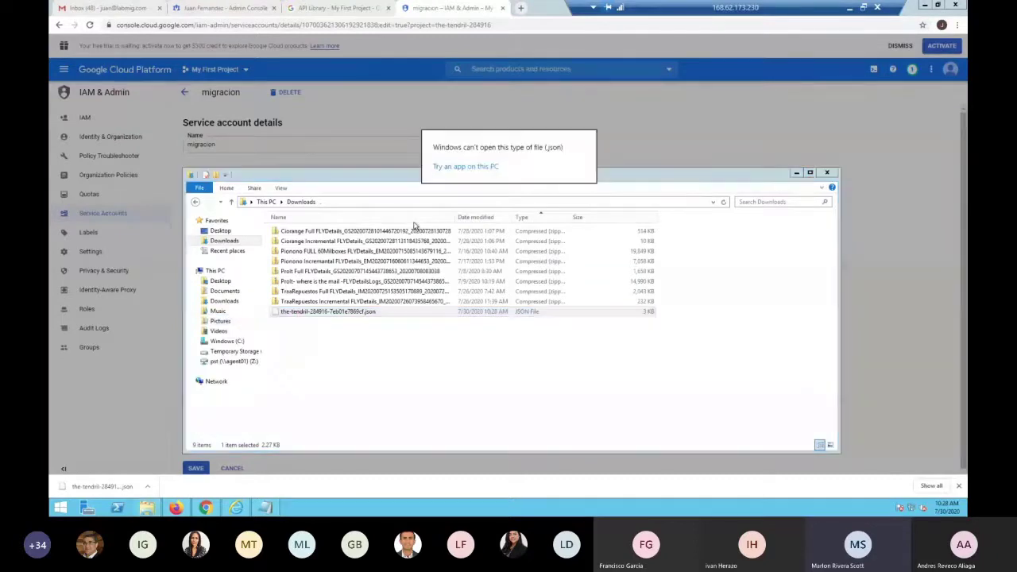
click(455, 168)
click(457, 252)
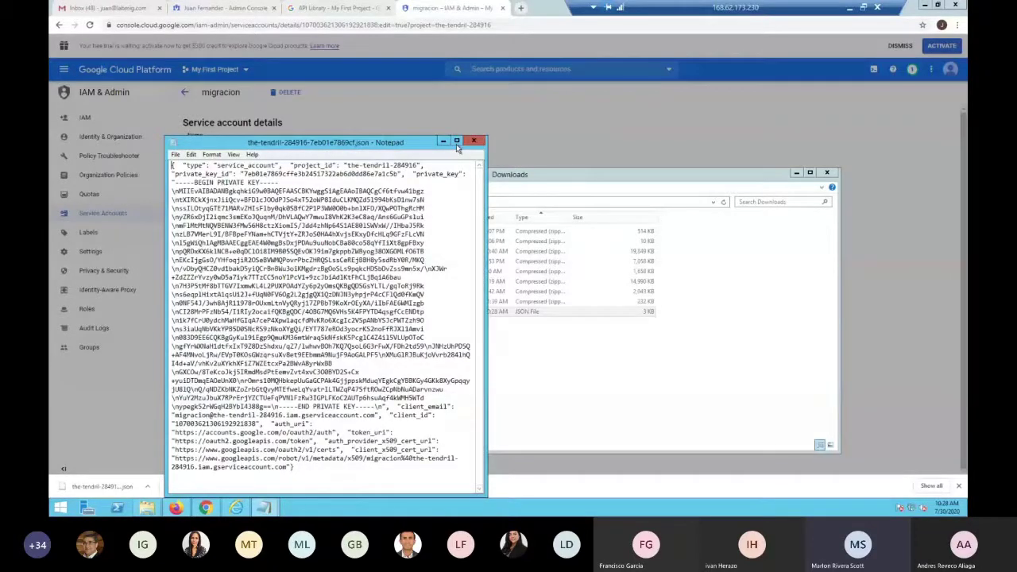
click(456, 144)
click(92, 15)
click(96, 27)
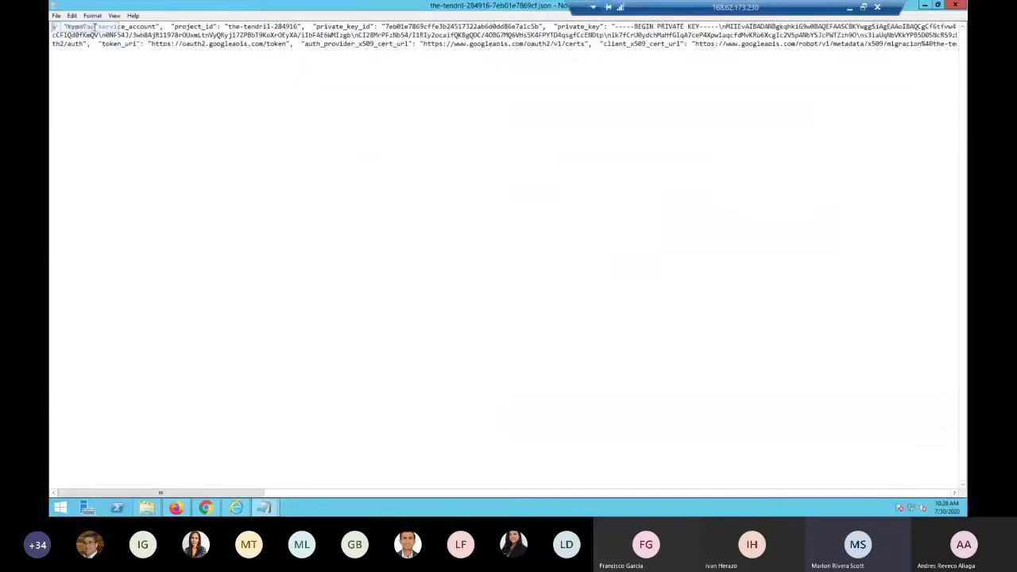
click(94, 15)
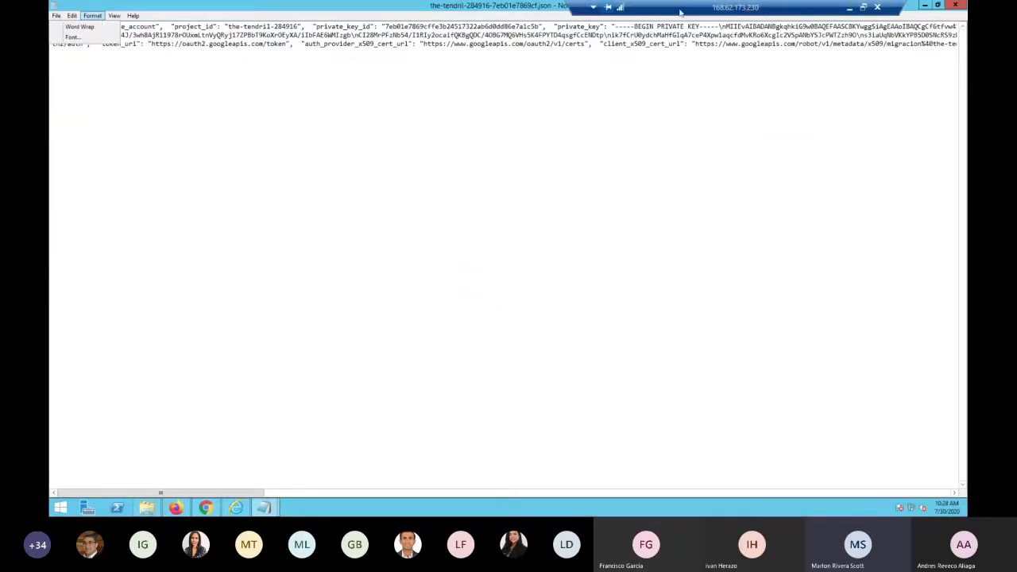
Close that view, try the key in WordPad, then open it in Notepad instead
click(863, 6)
drag(263, 23, 562, 66)
double_click(562, 65)
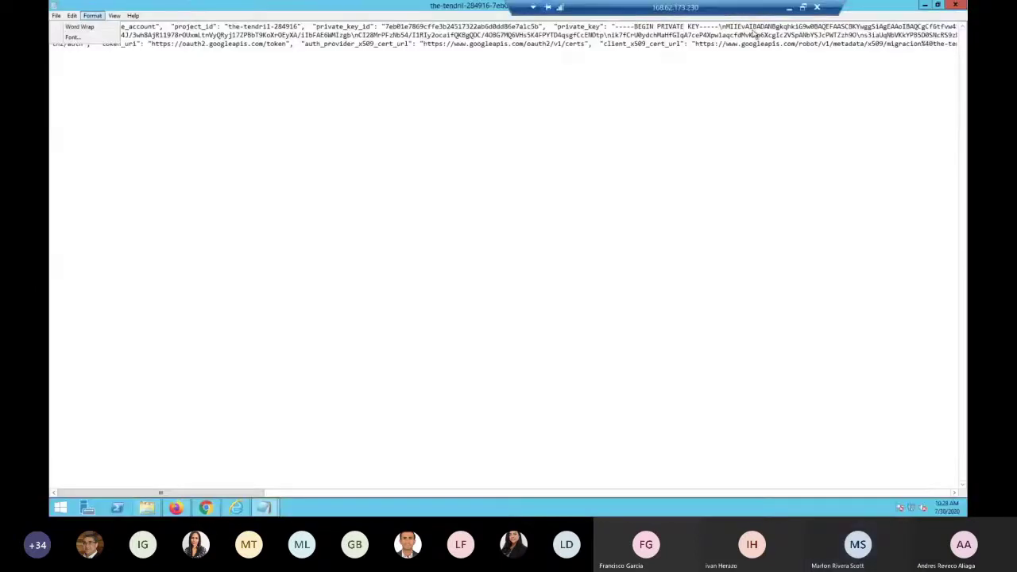
click(955, 6)
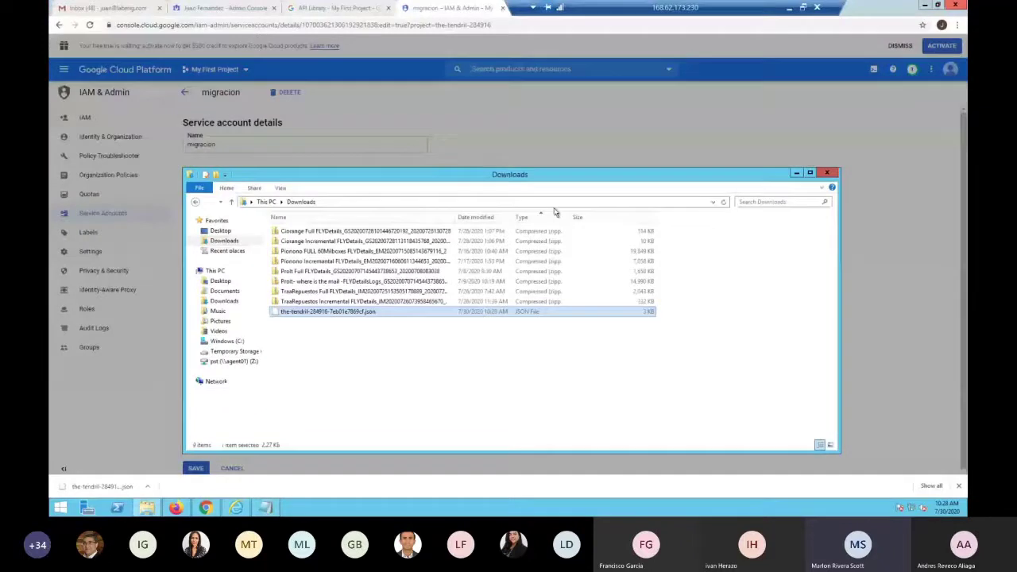
right_click(359, 312)
click(348, 318)
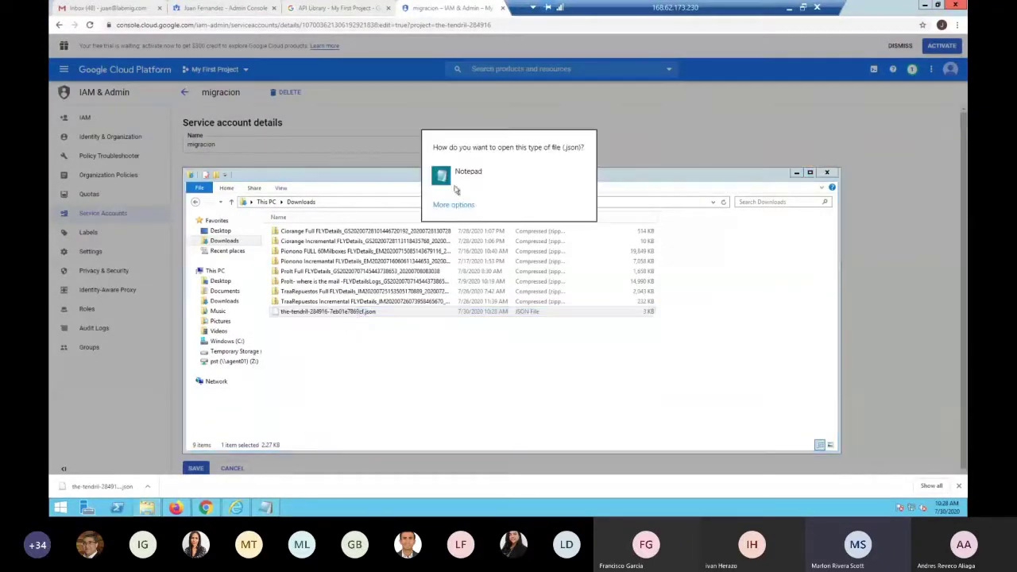
click(455, 205)
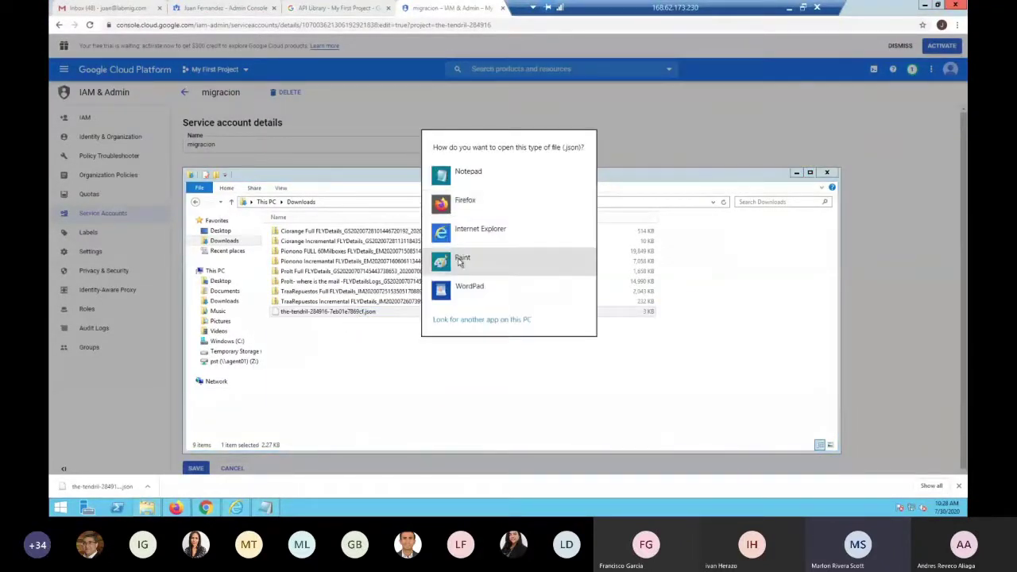
click(469, 286)
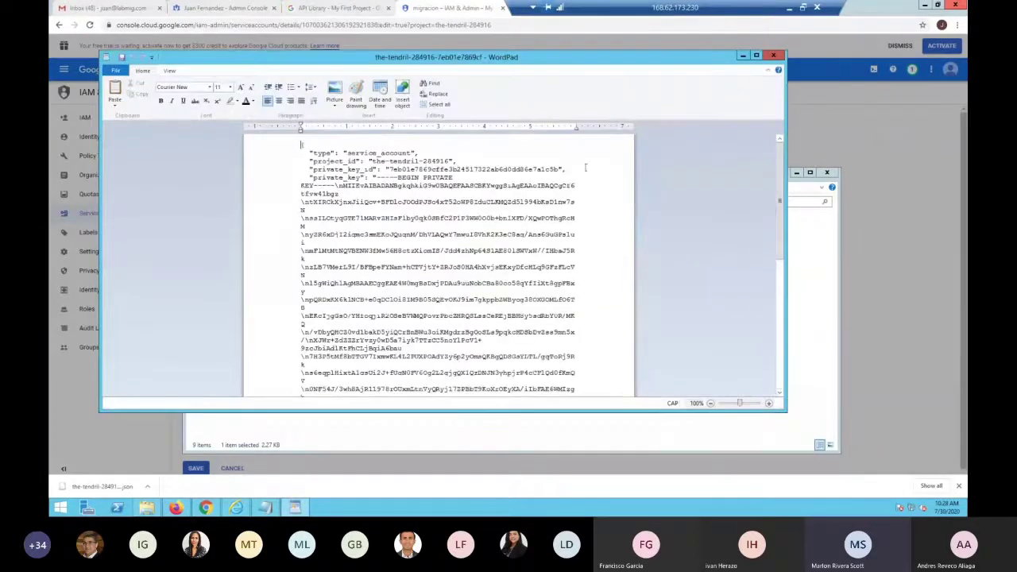
click(756, 55)
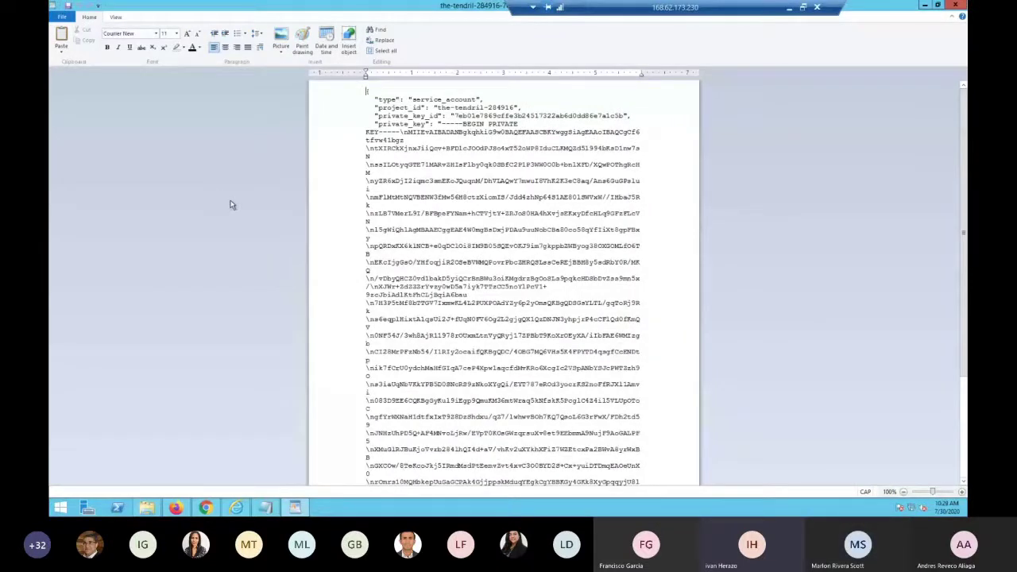
click(958, 6)
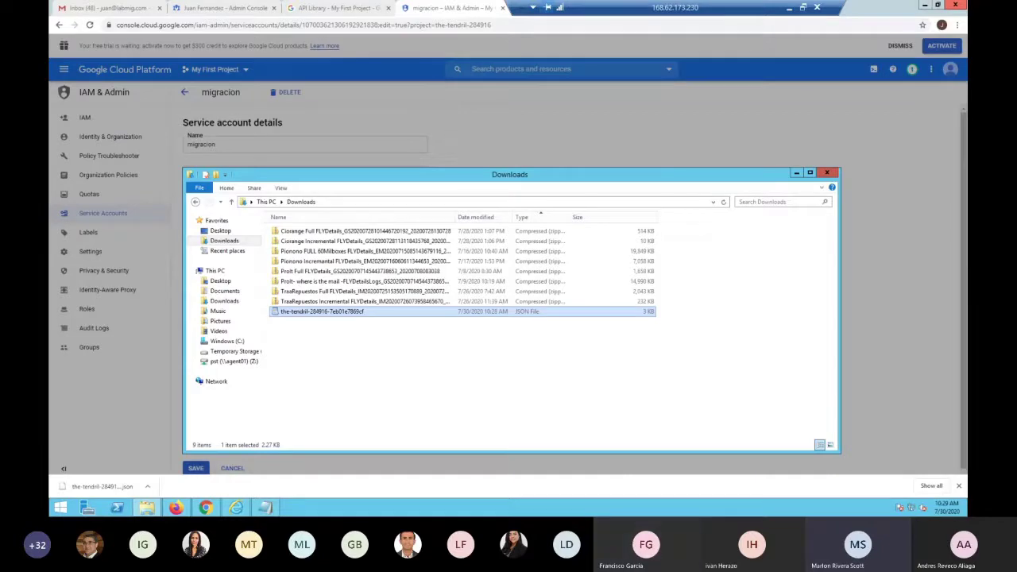
key(Return)
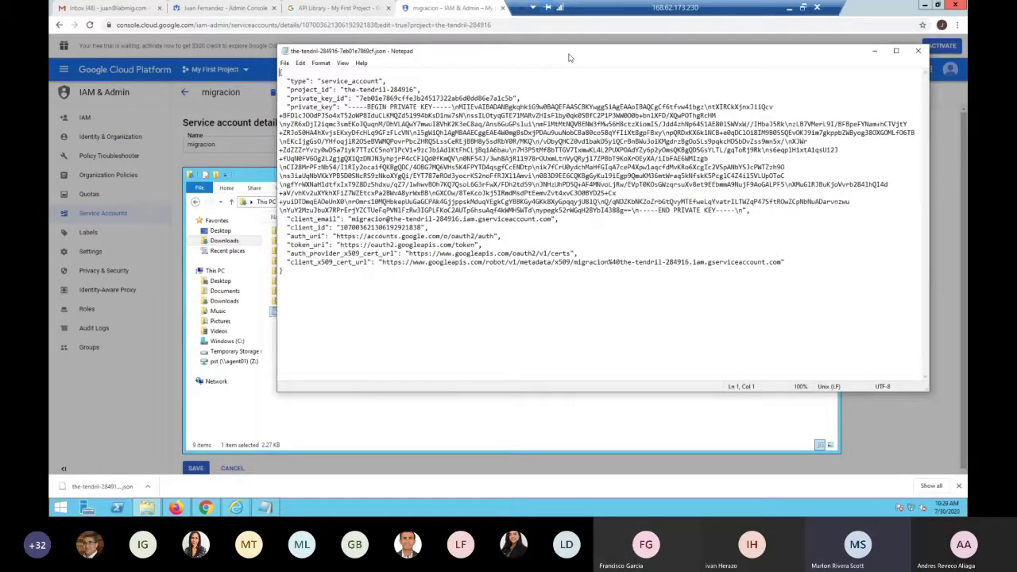
Dismiss the key-saved notice and select the private_key value in the maximised JSON text
key(alt+F4)
click(827, 172)
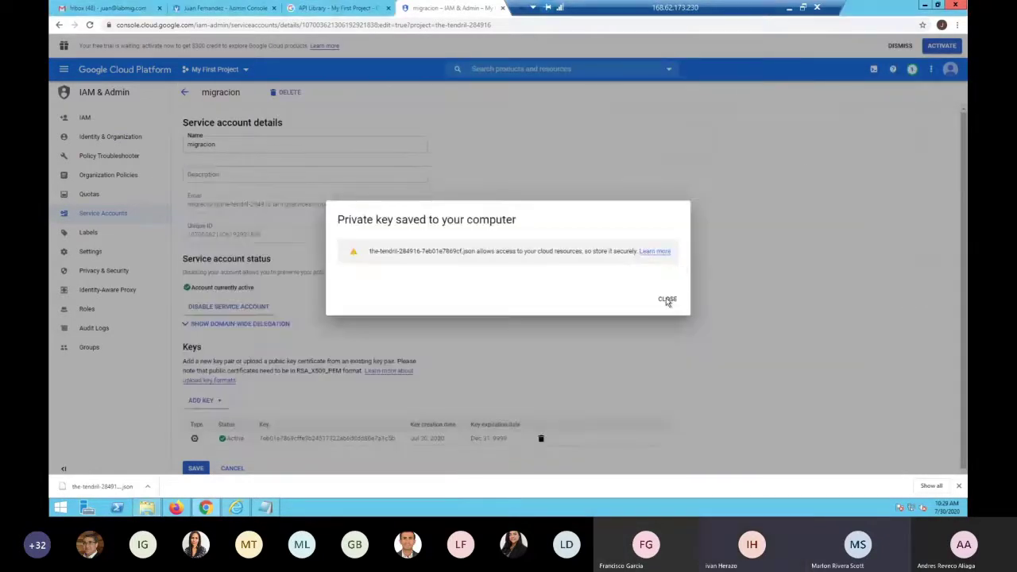
click(770, 201)
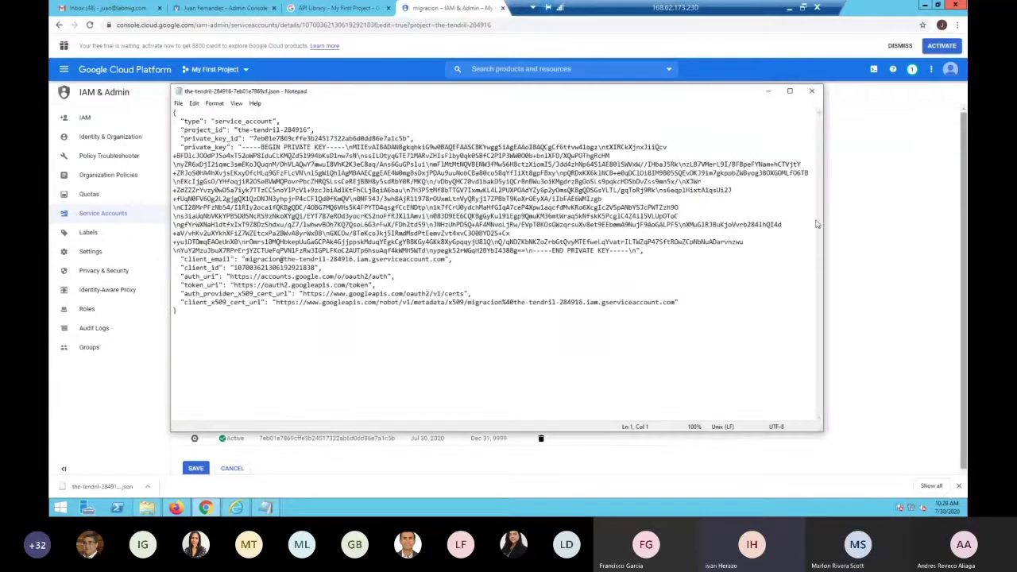
click(791, 95)
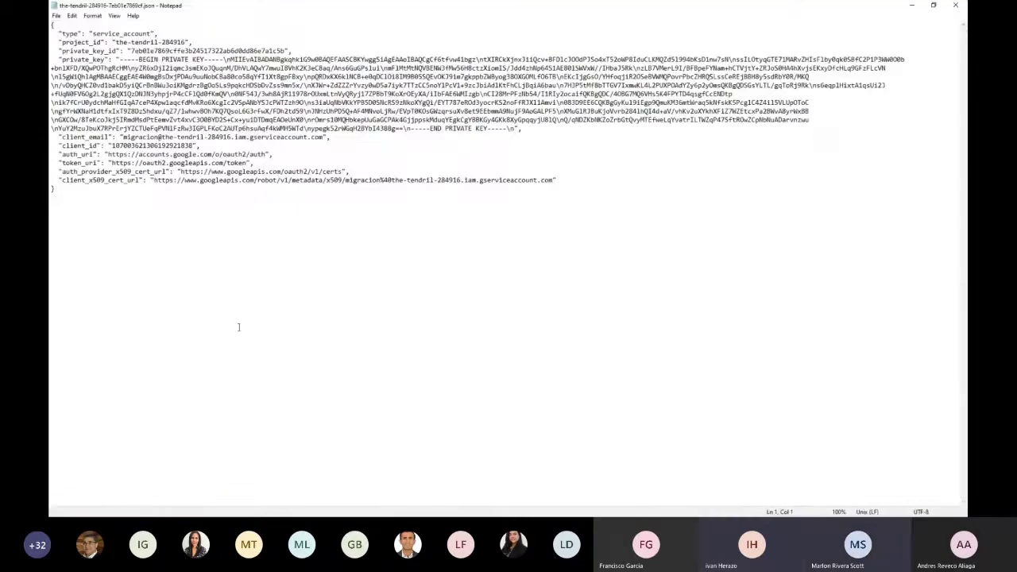
click(244, 311)
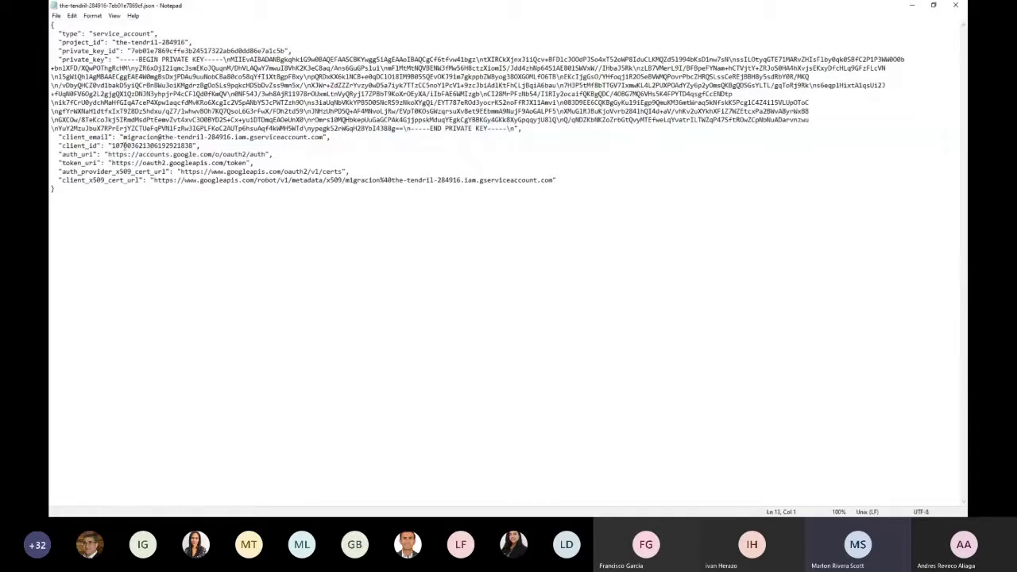
drag(123, 145, 192, 145)
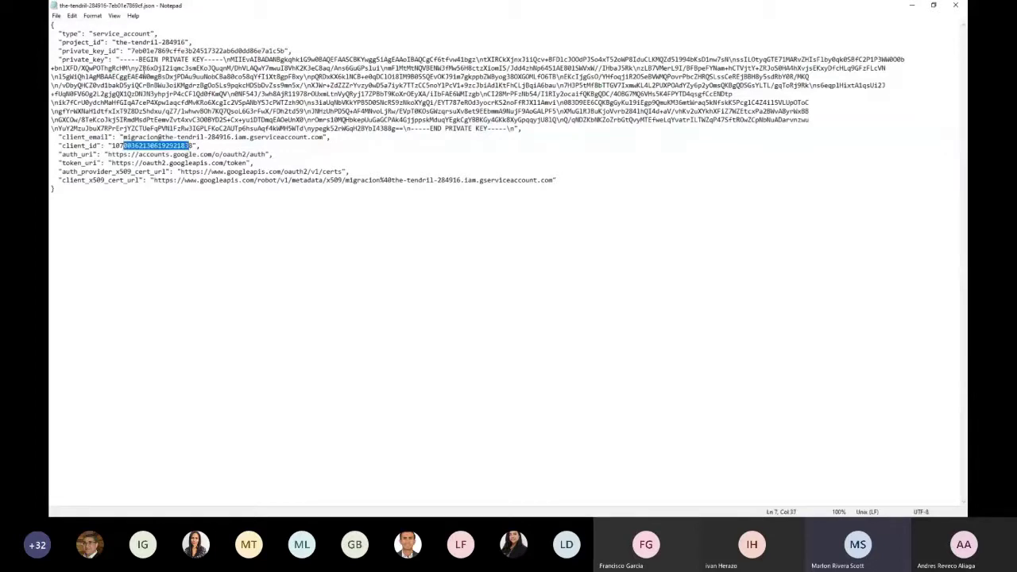
drag(120, 59, 517, 130)
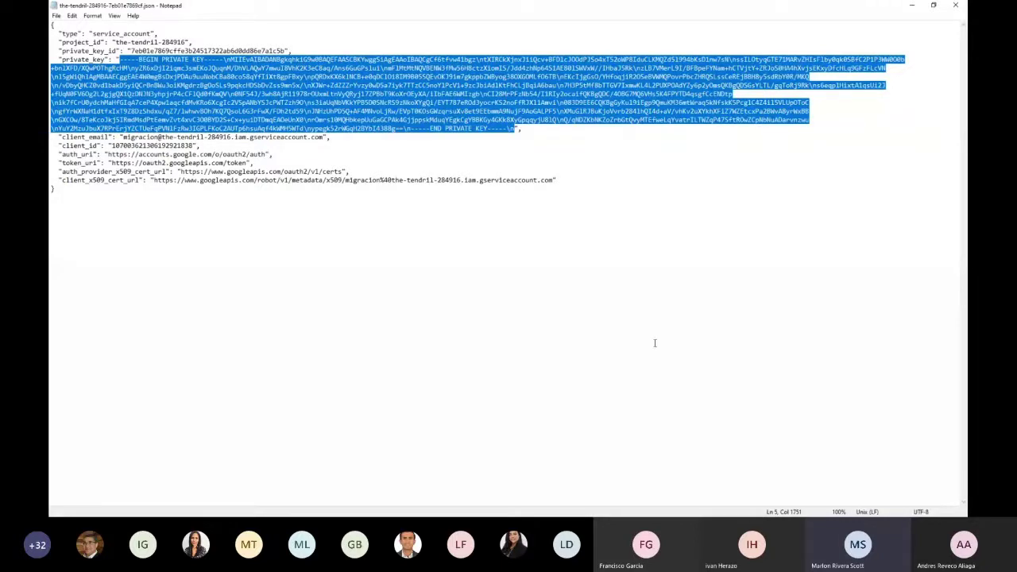
Paste the private key below the Unique ID in the untitled notes and save the account
click(912, 6)
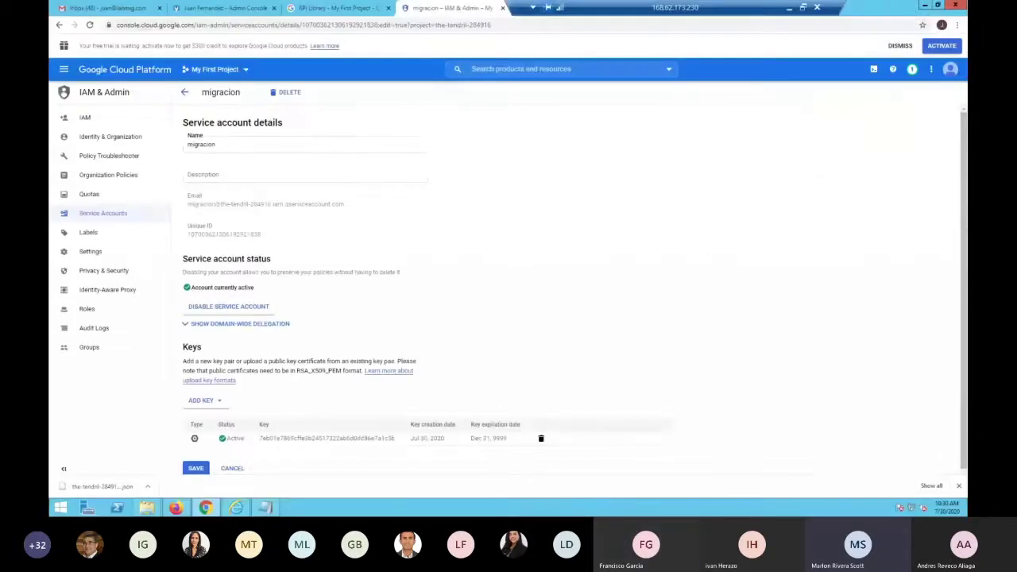
click(266, 507)
key(Return)
key(Return)
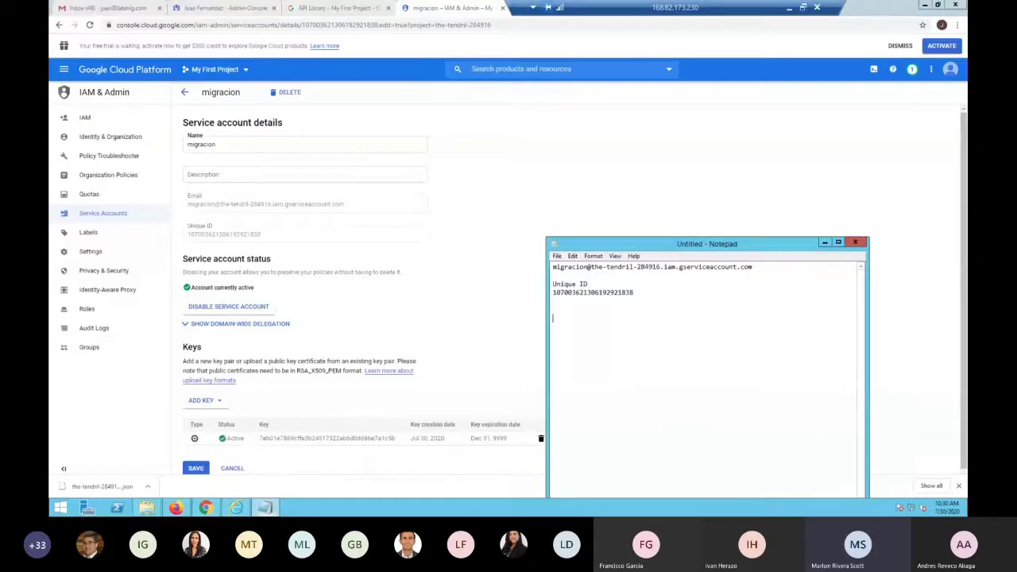
key(ctrl+v)
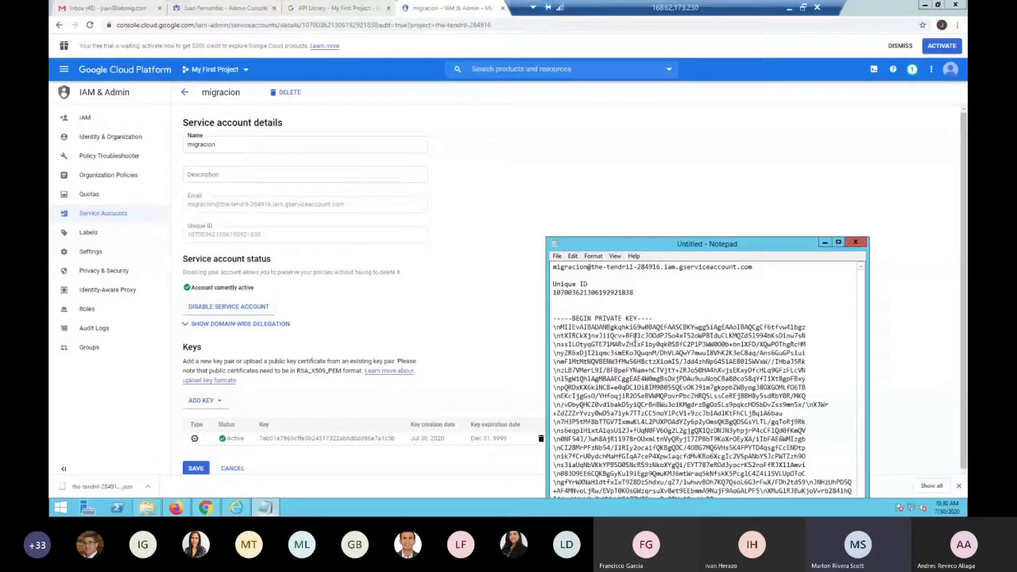
click(501, 249)
scroll(357, 358, down, 1)
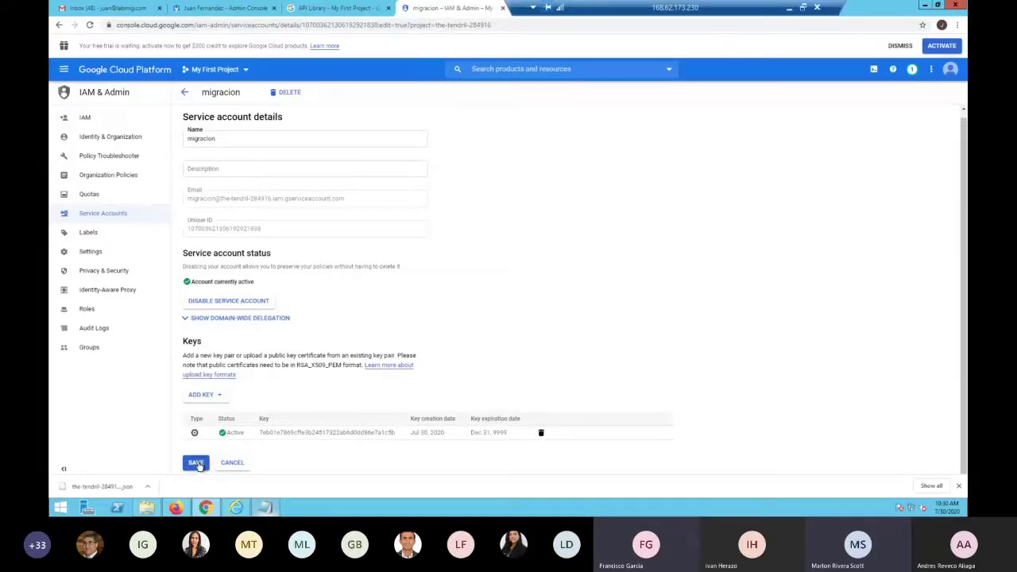
click(196, 463)
key(alt+Tab)
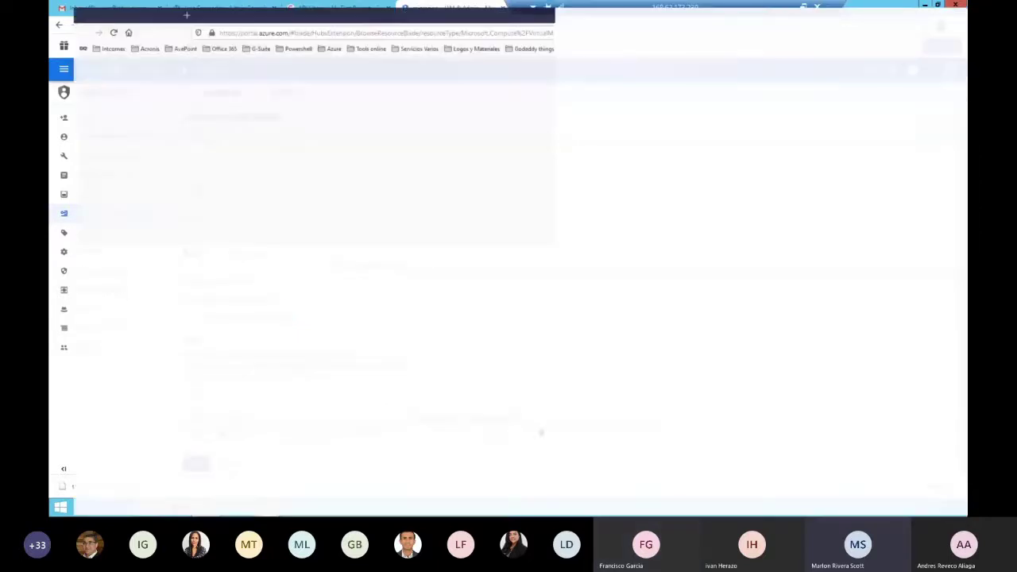
key(alt+Tab)
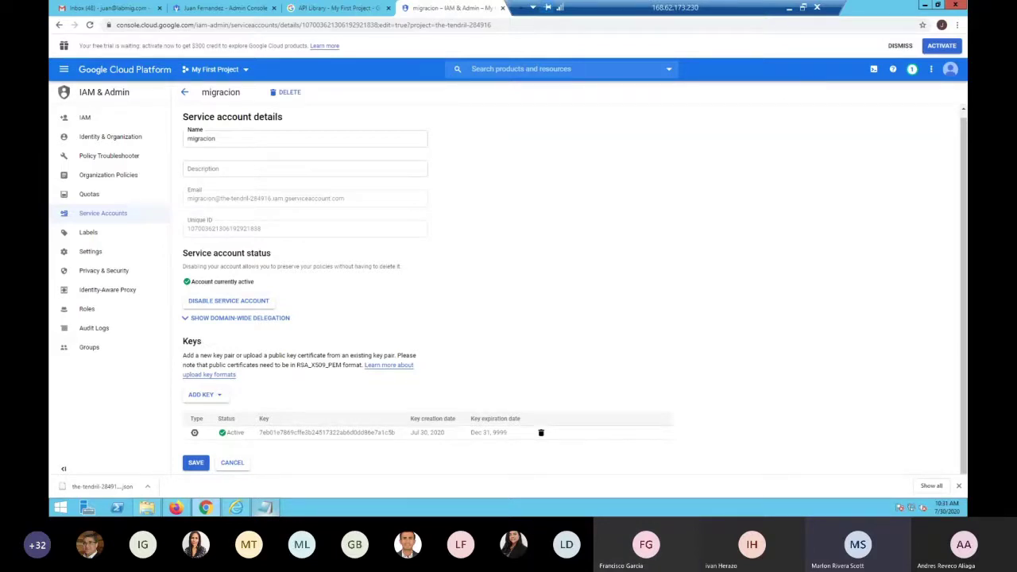
Switch to the Admin Console tab, go to Home, and open the Apps tile
click(225, 10)
click(138, 52)
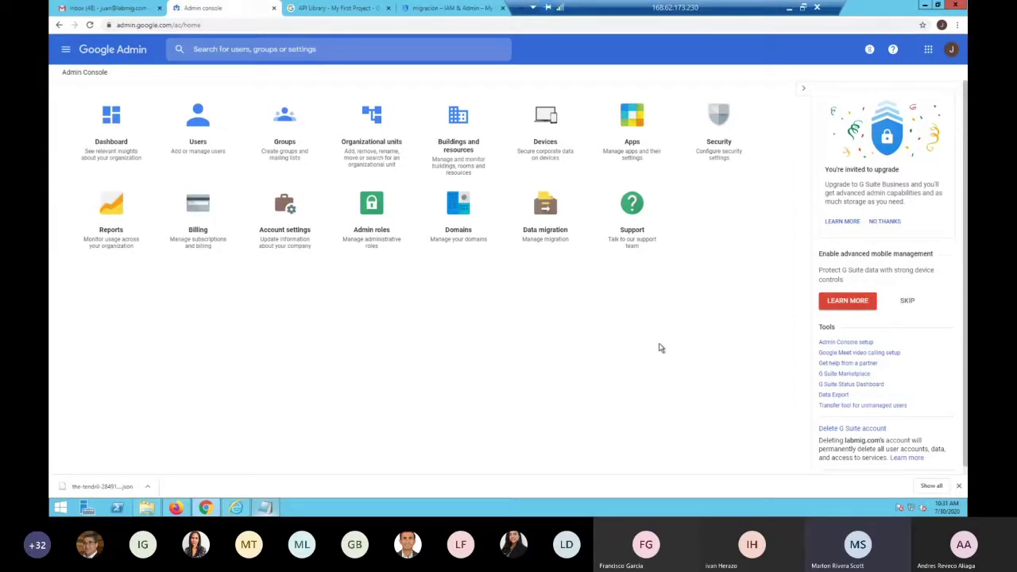
click(631, 150)
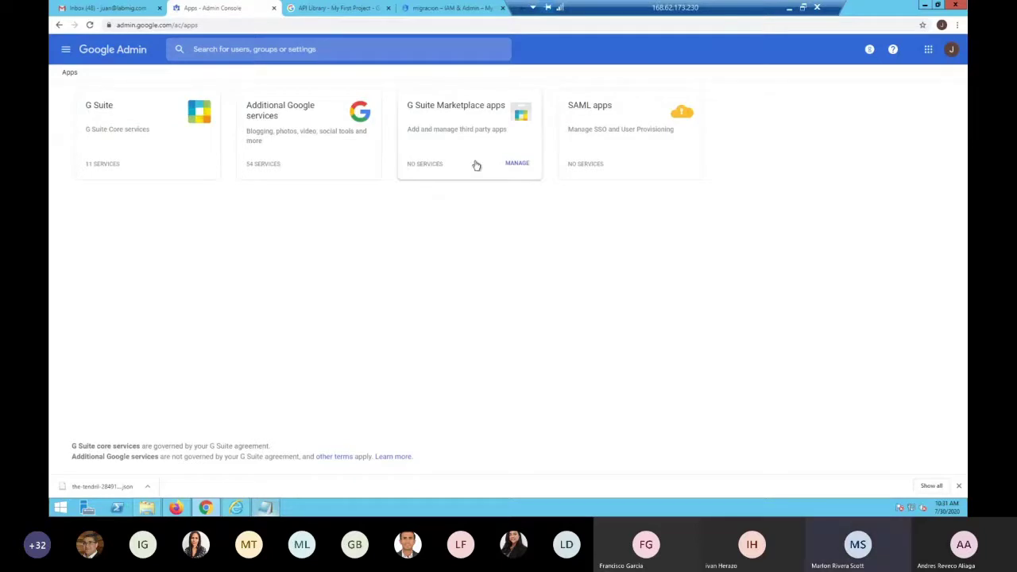
click(292, 136)
Review the G Suite core services list, close the Introducing Groups banner, and return to the migracion tab
click(111, 110)
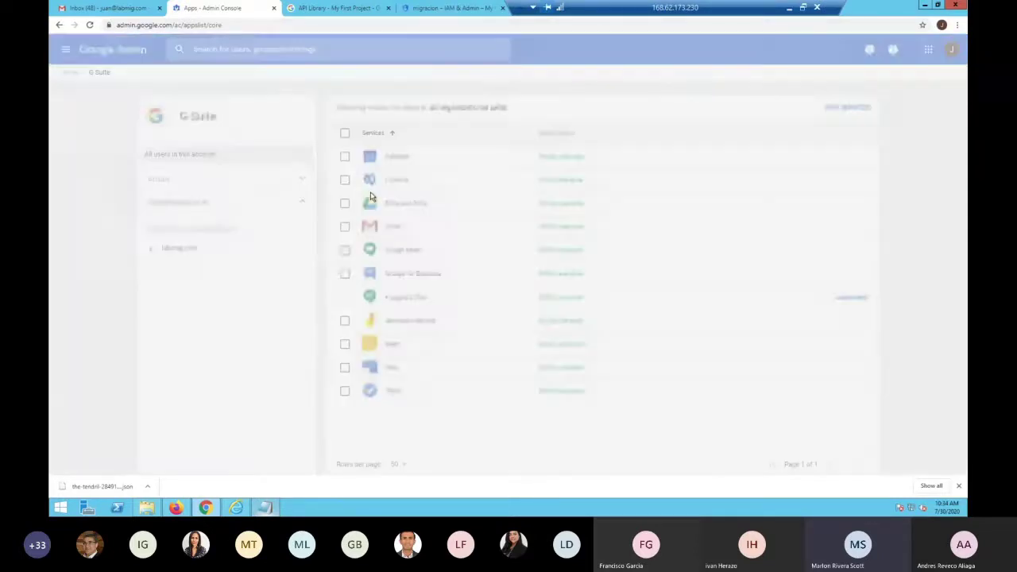
scroll(461, 370, down, 2)
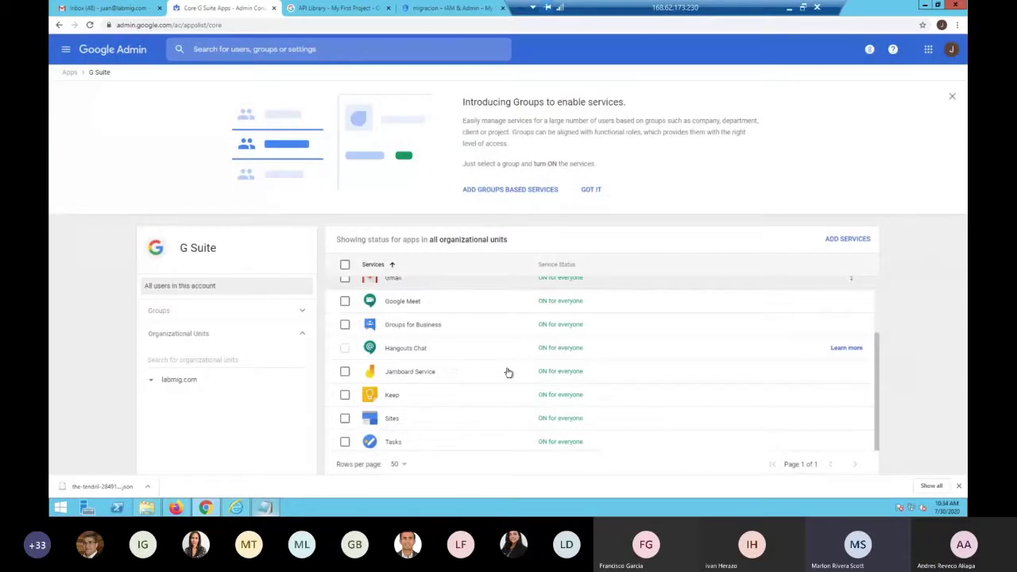
drag(877, 380, 870, 291)
scroll(866, 357, down, 2)
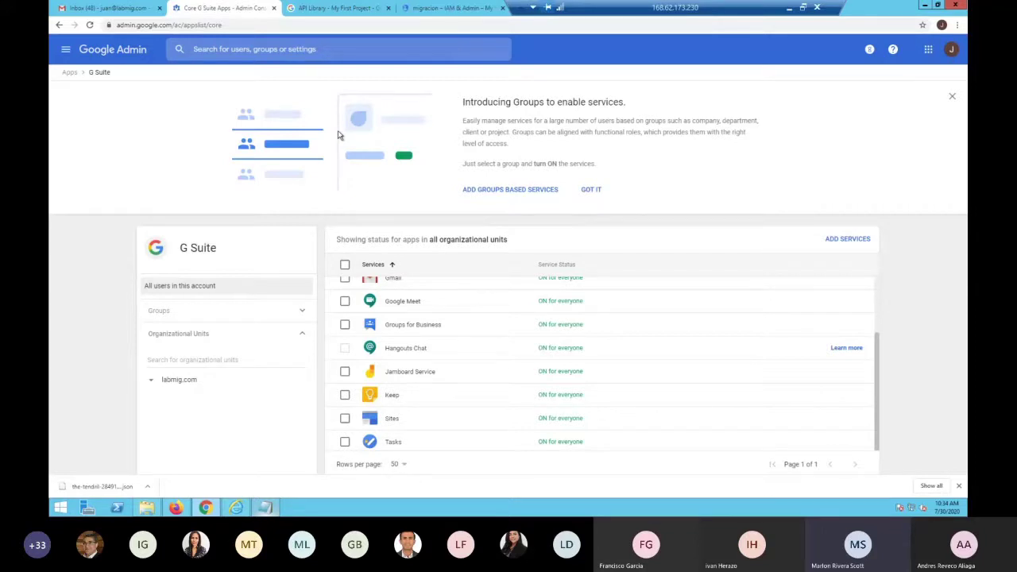
click(953, 98)
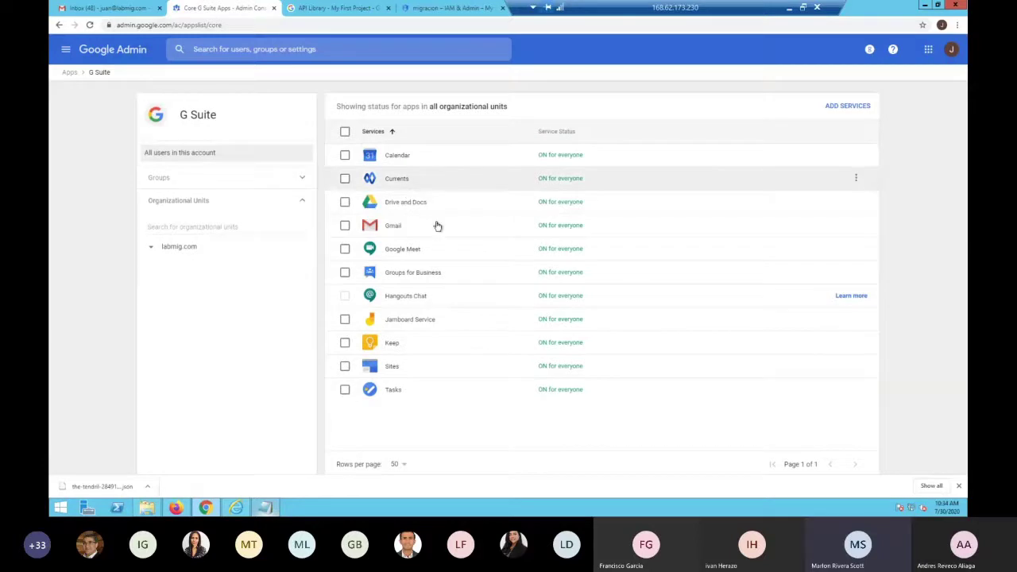
click(453, 9)
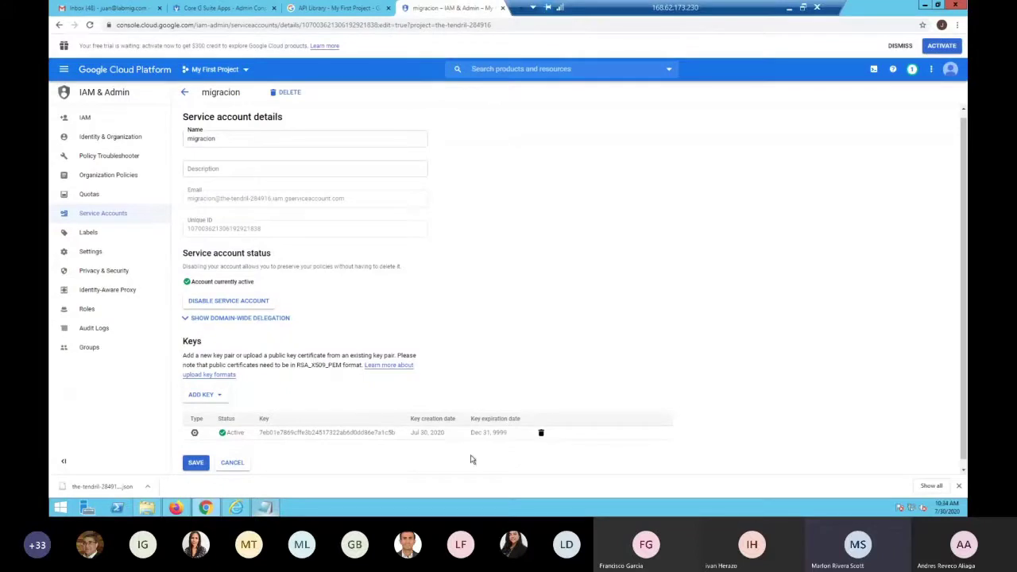
Enlarge the Notepad notes to review the account email, Unique ID and key
click(267, 508)
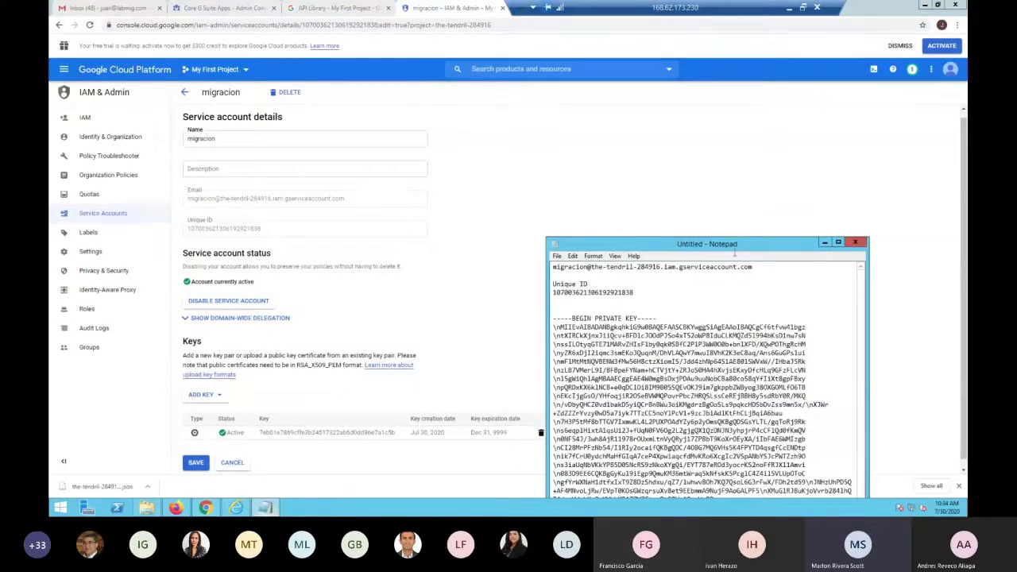
drag(699, 216, 630, 45)
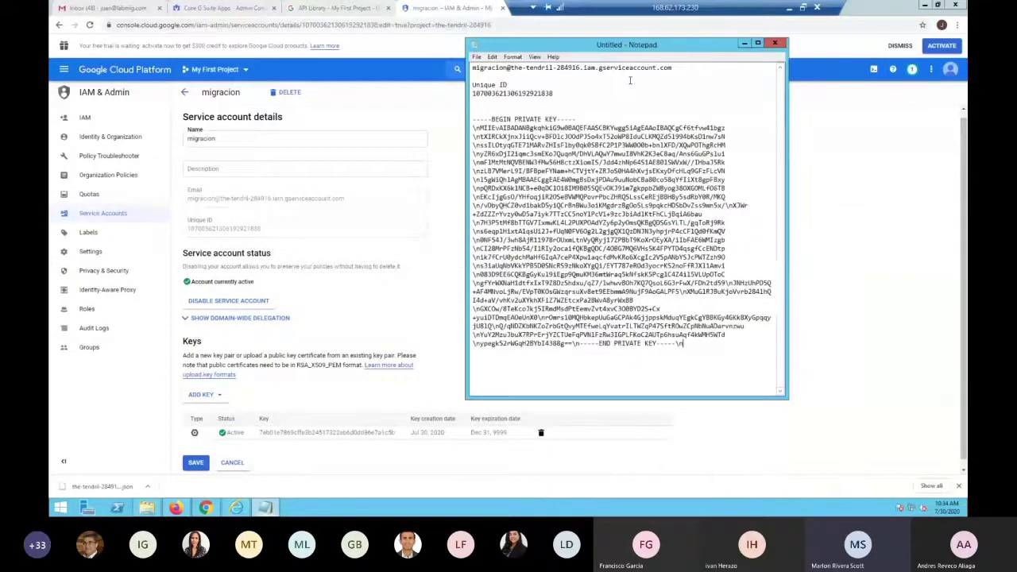
click(757, 44)
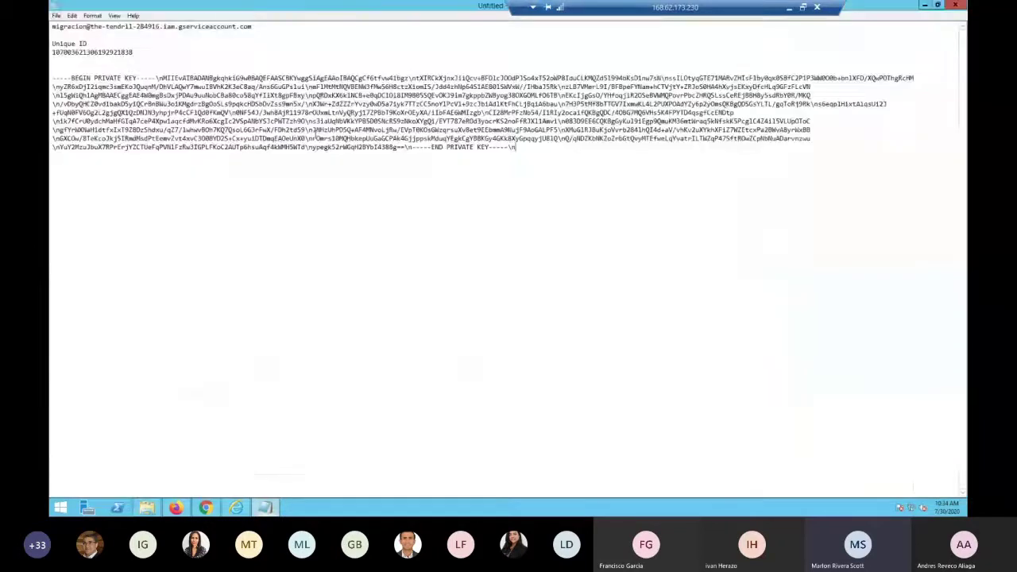
click(227, 205)
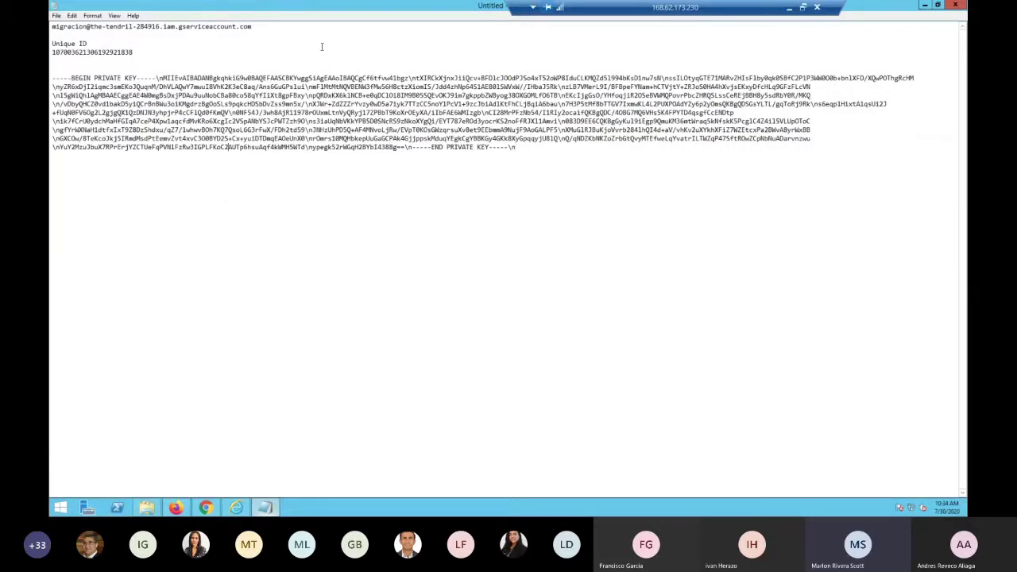
click(925, 6)
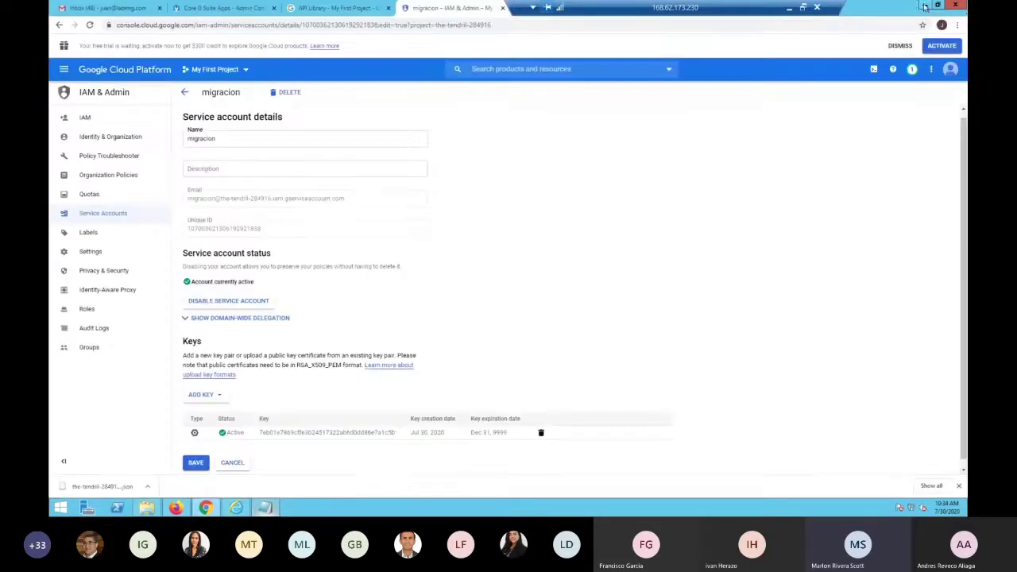
click(265, 507)
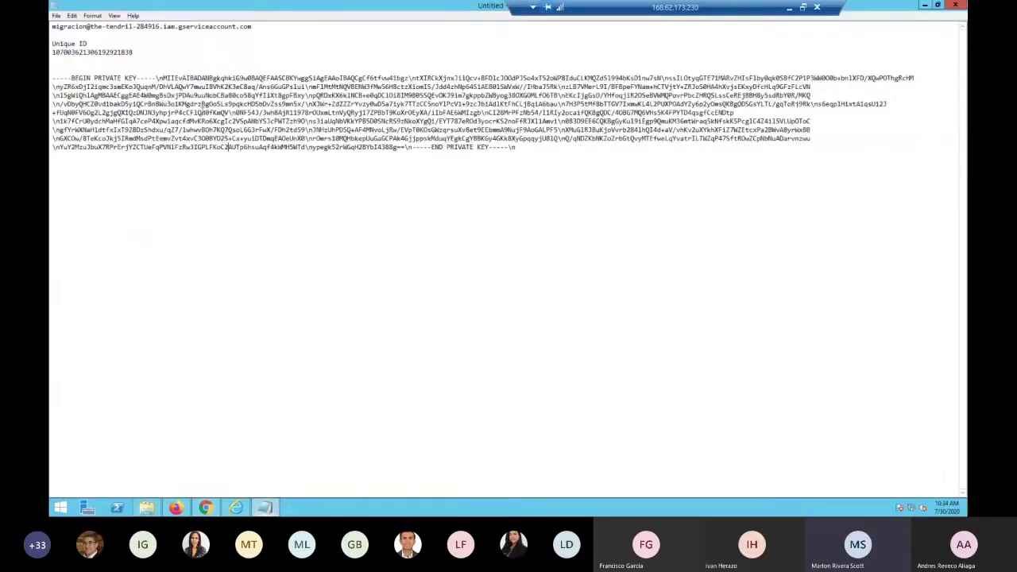
Save the notes to the Desktop as 'GOOGLE' and save the service account page
click(57, 15)
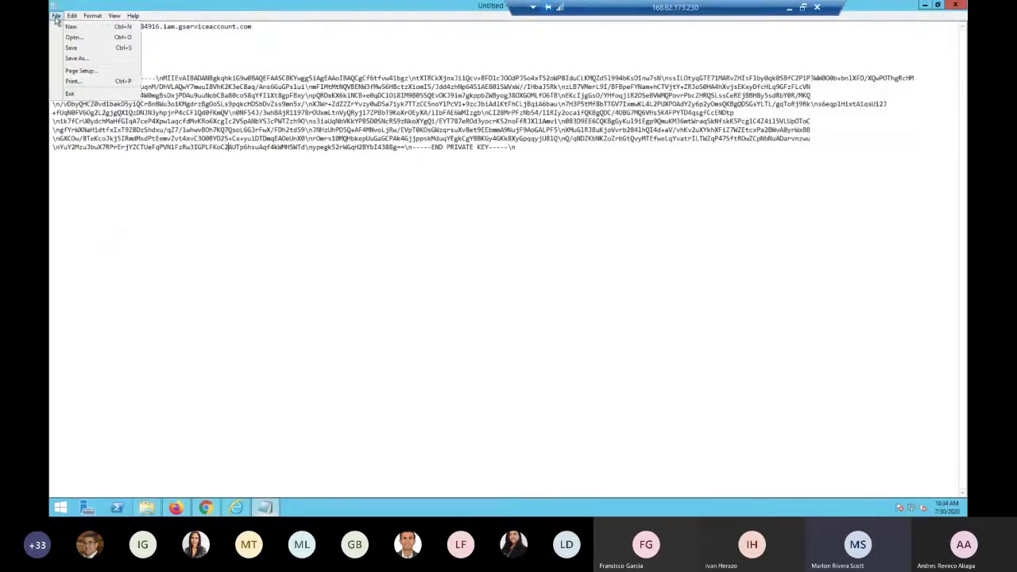
click(82, 60)
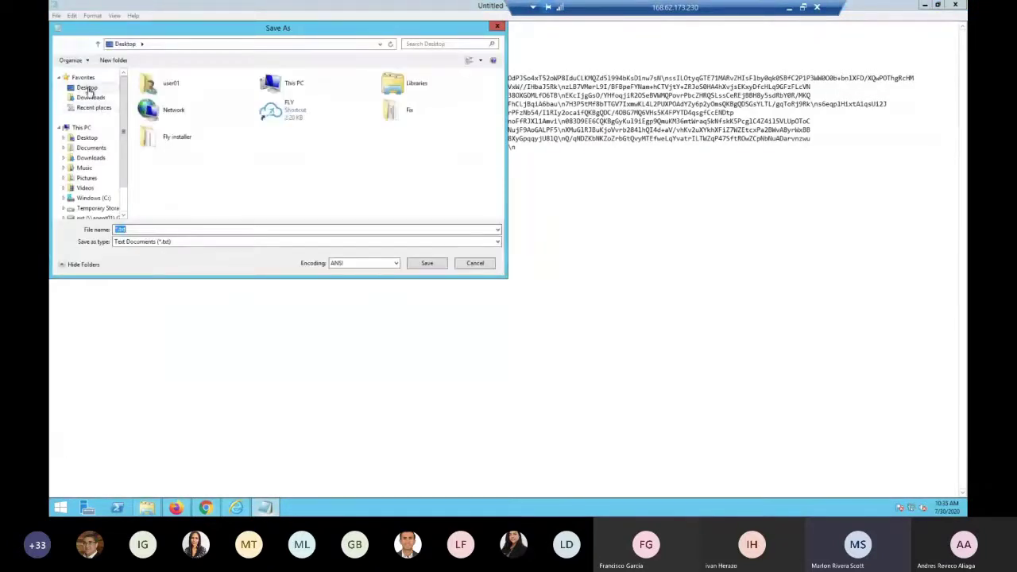
text(GOO)
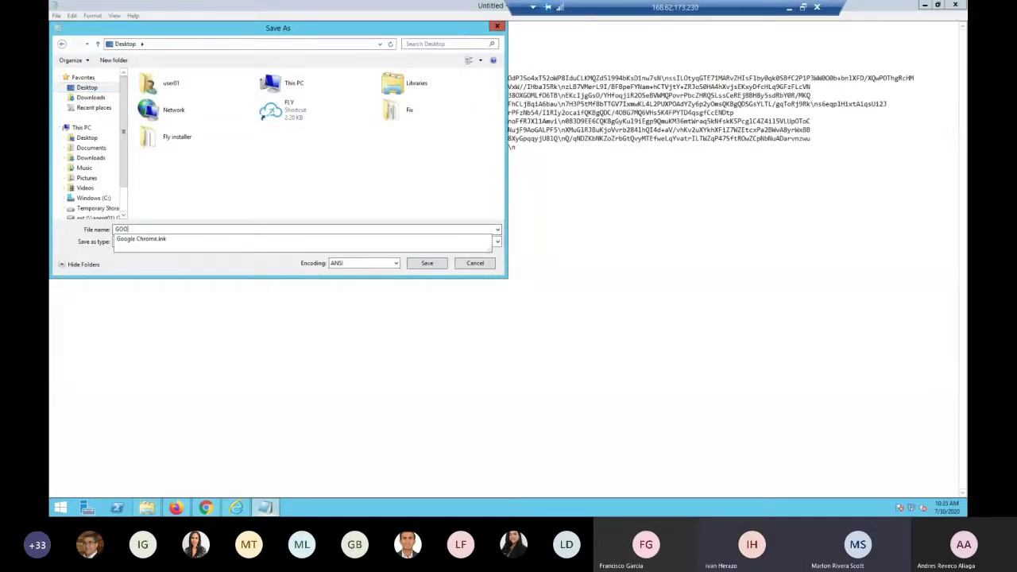
text(GLE)
key(Return)
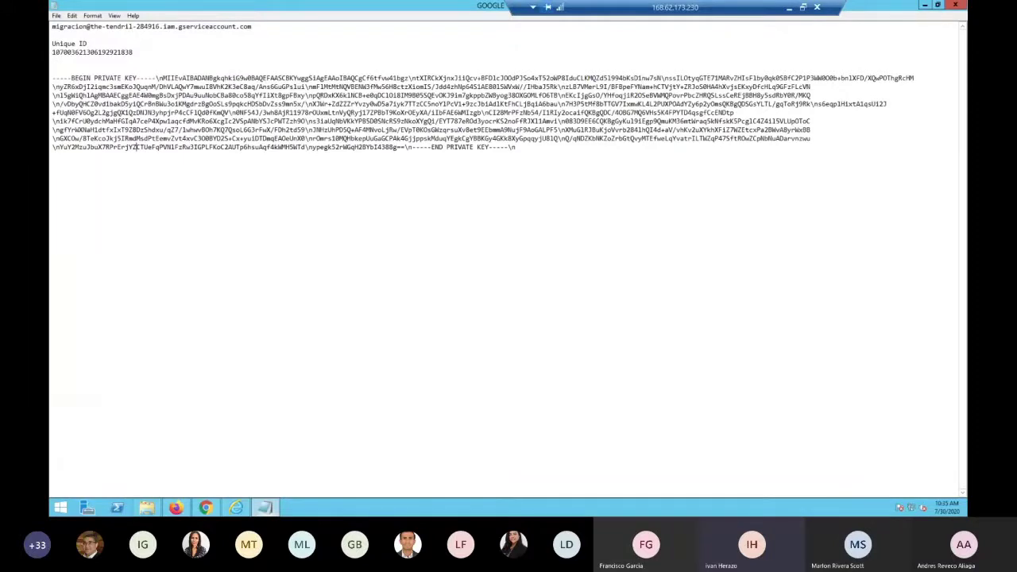
click(924, 6)
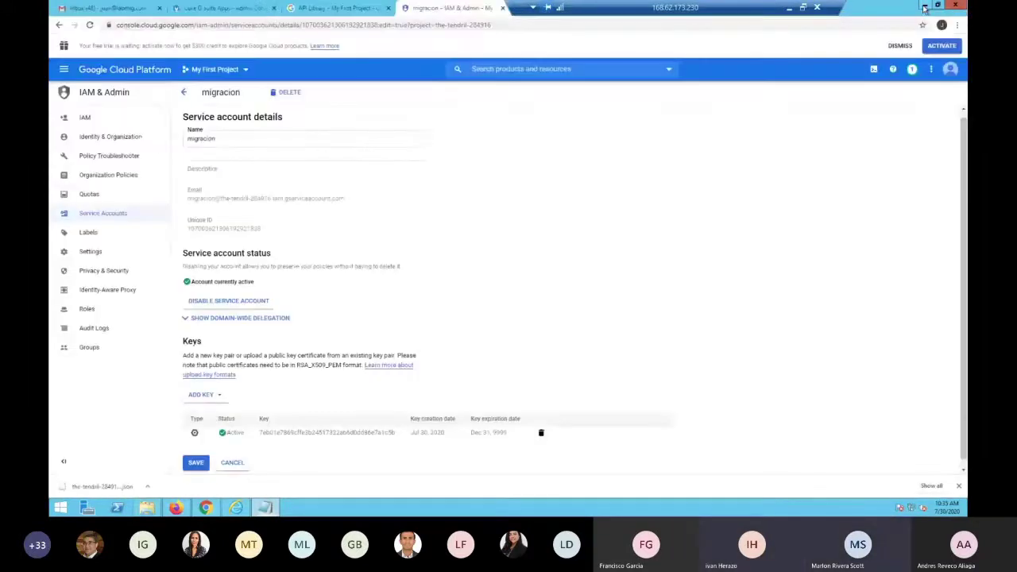
click(197, 464)
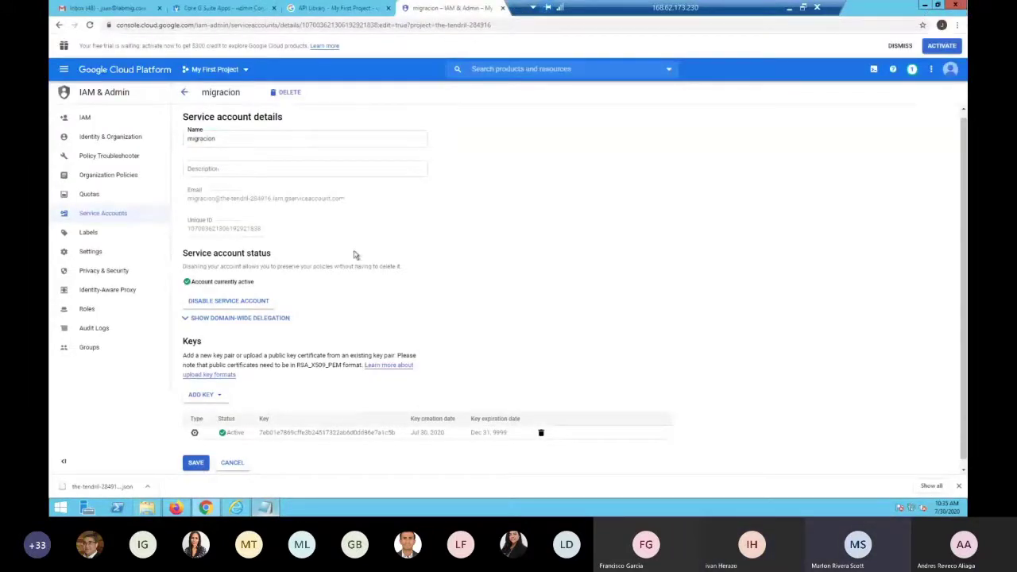
scroll(415, 347, down, 1)
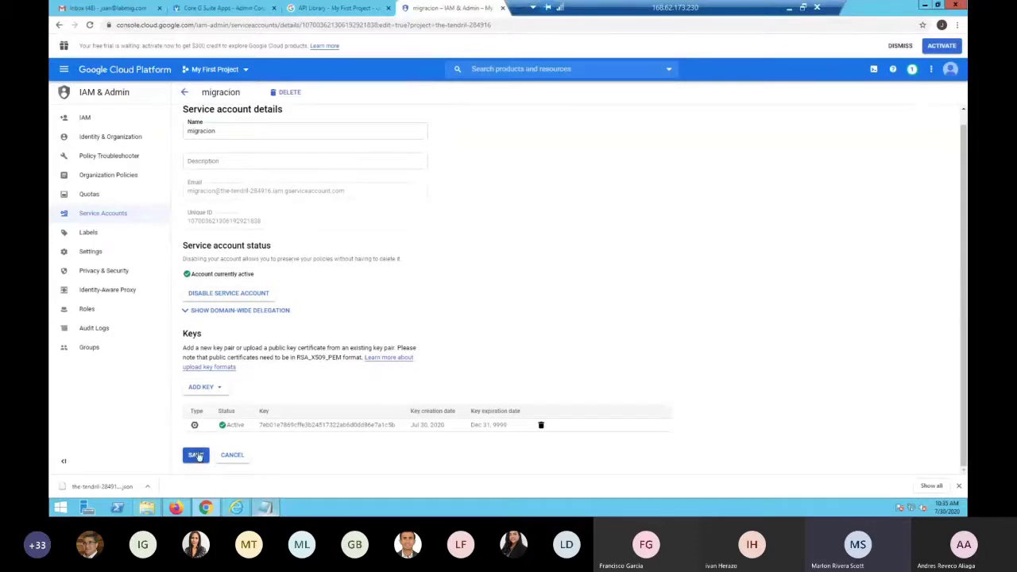
Cycle between the FLY User Guide, Cloud console and Outlook mailbox, then open a new Firefox tab
click(187, 507)
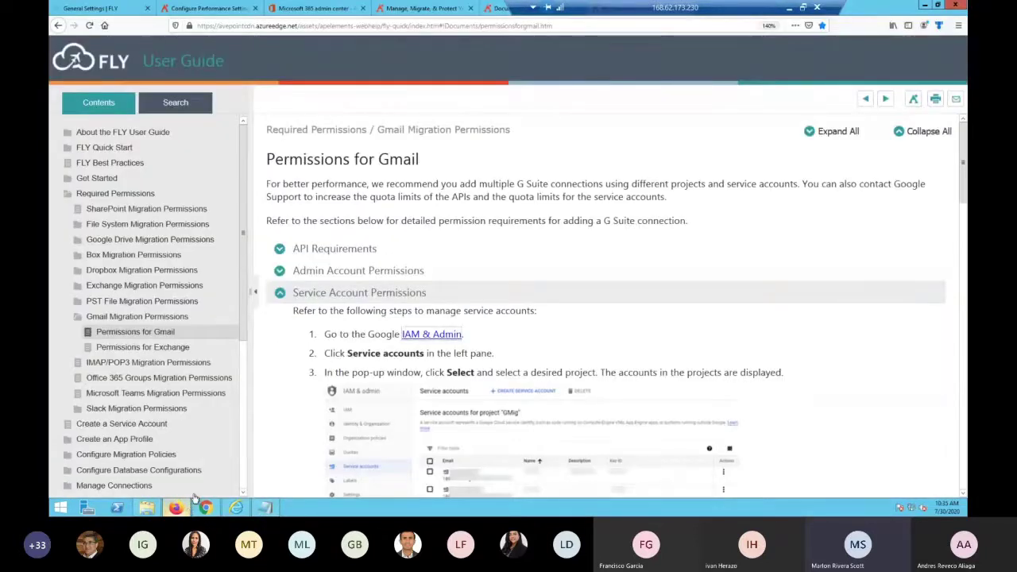
click(205, 507)
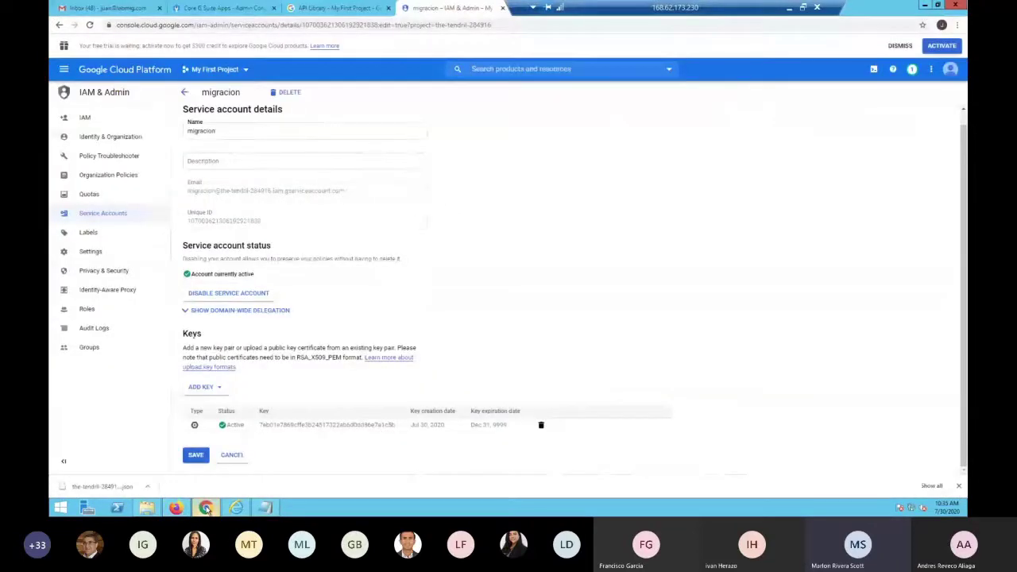
click(175, 507)
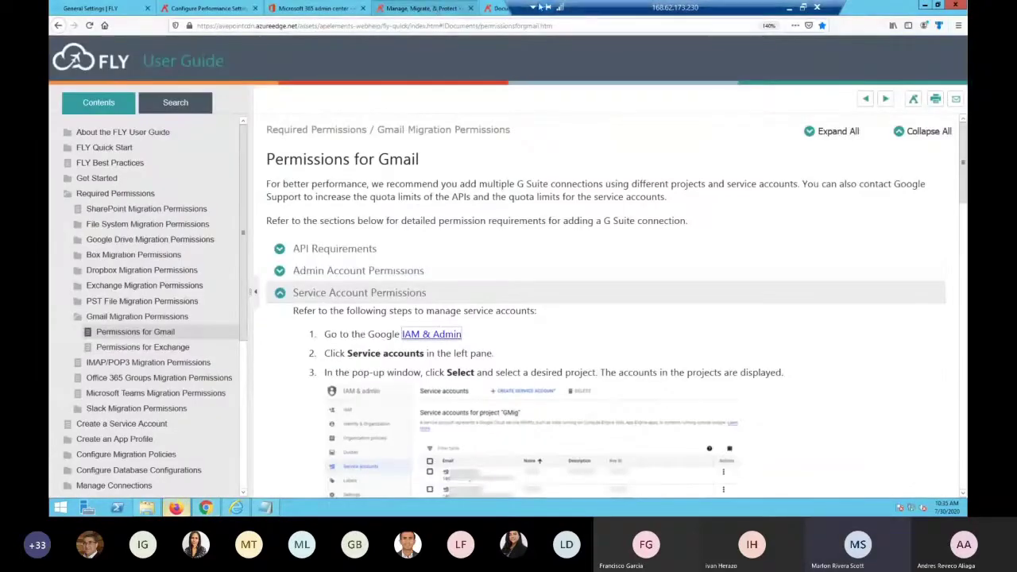
drag(571, 8, 294, 6)
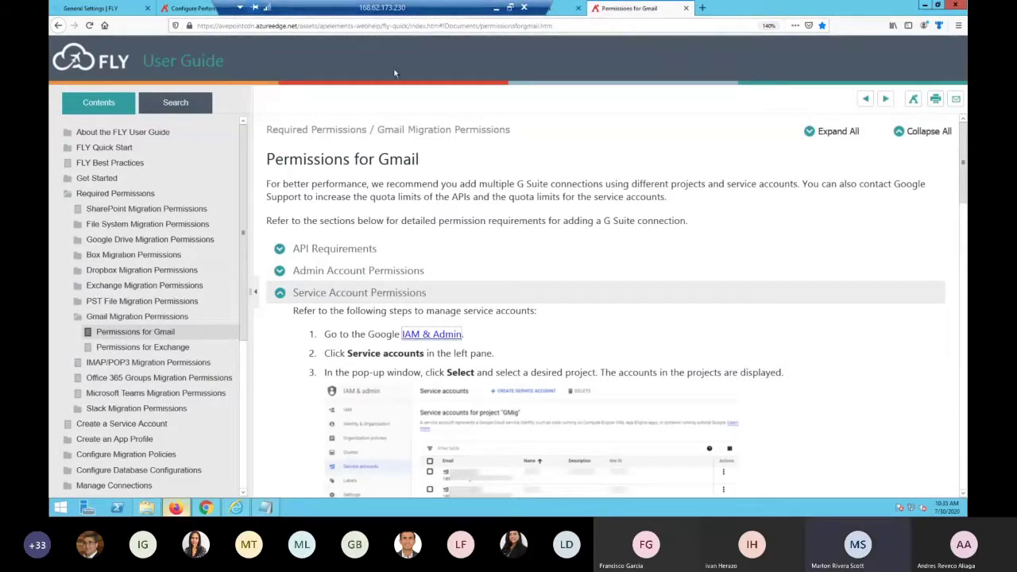
click(239, 508)
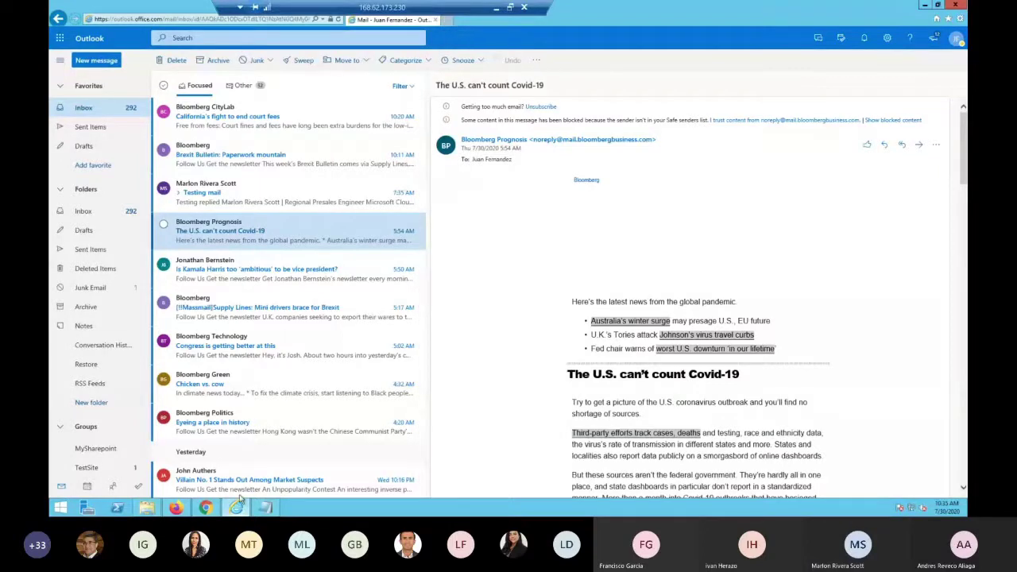
click(205, 509)
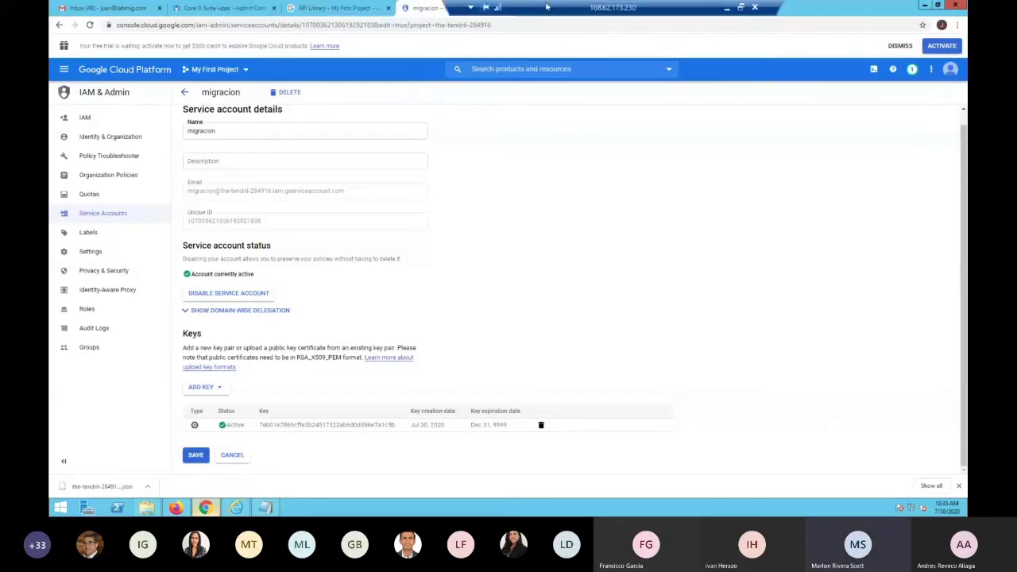
click(177, 508)
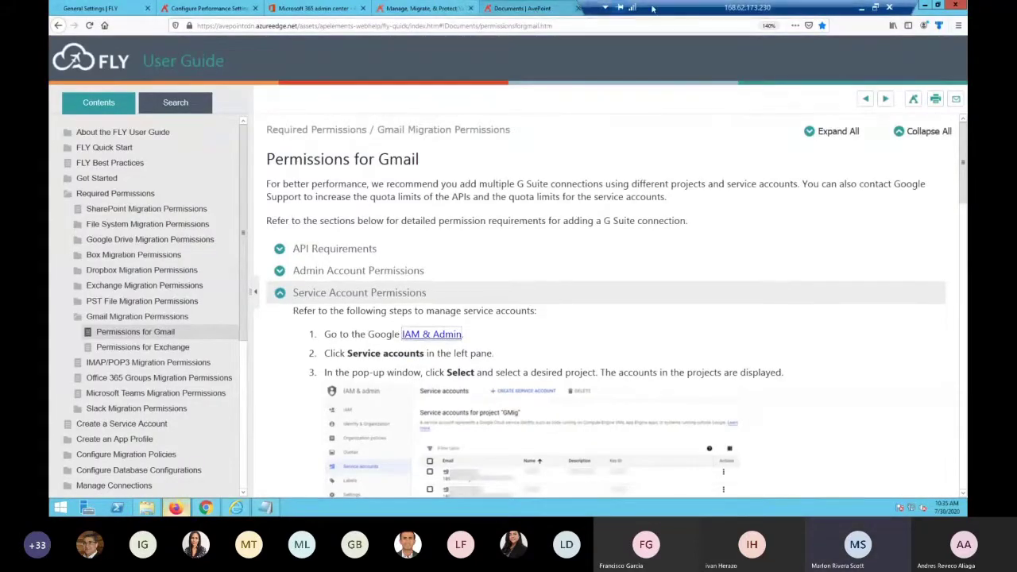
drag(645, 7, 243, 7)
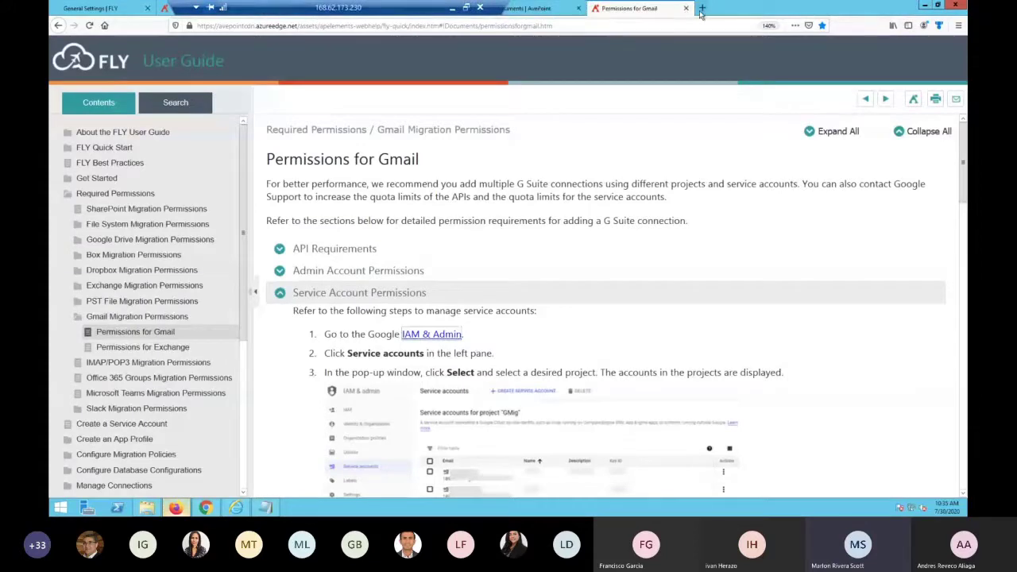
key(ctrl+t)
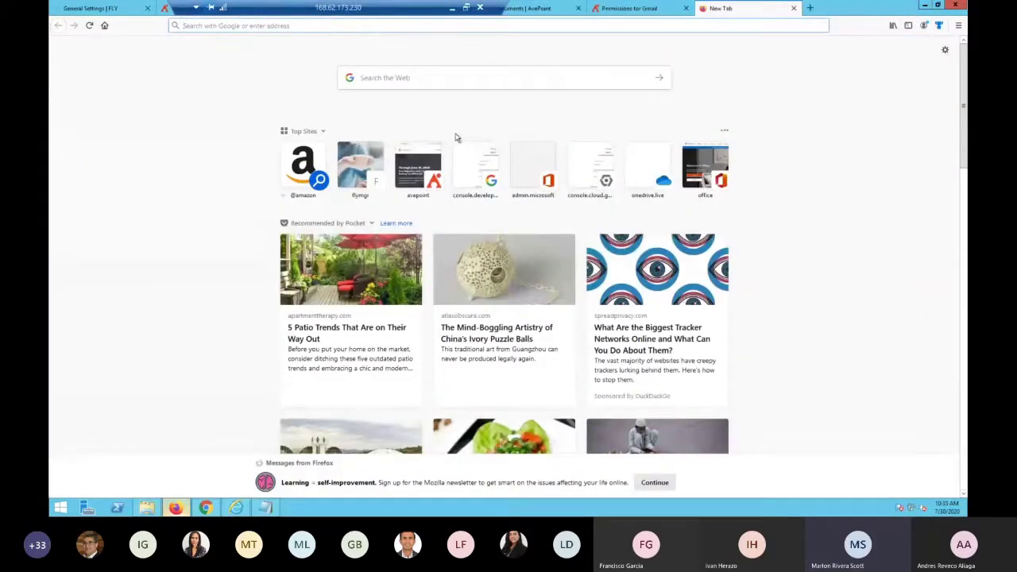
Load portal.office.com in the new tab and sign out from the profile menu
text(p)
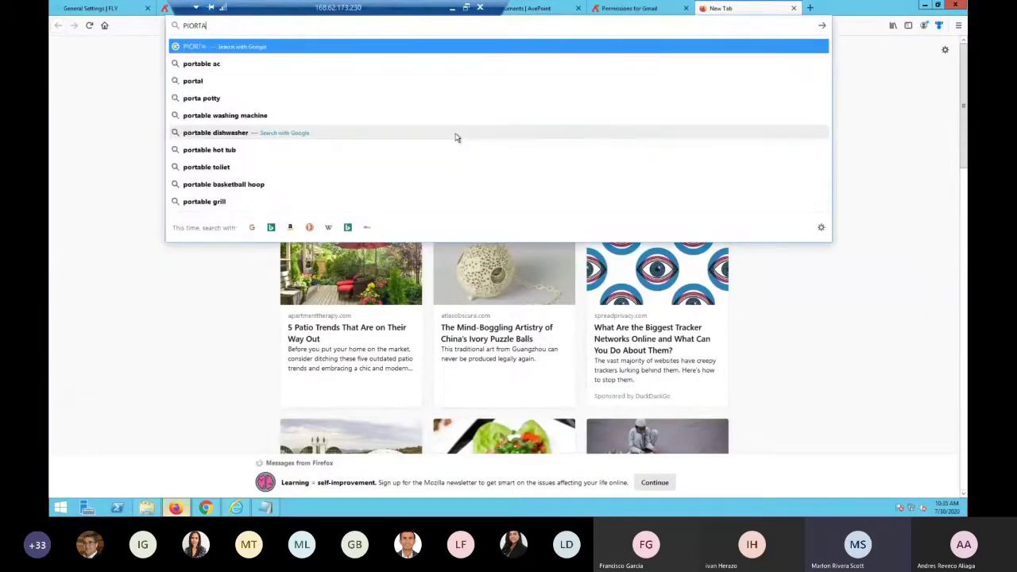
key(BackSpace)
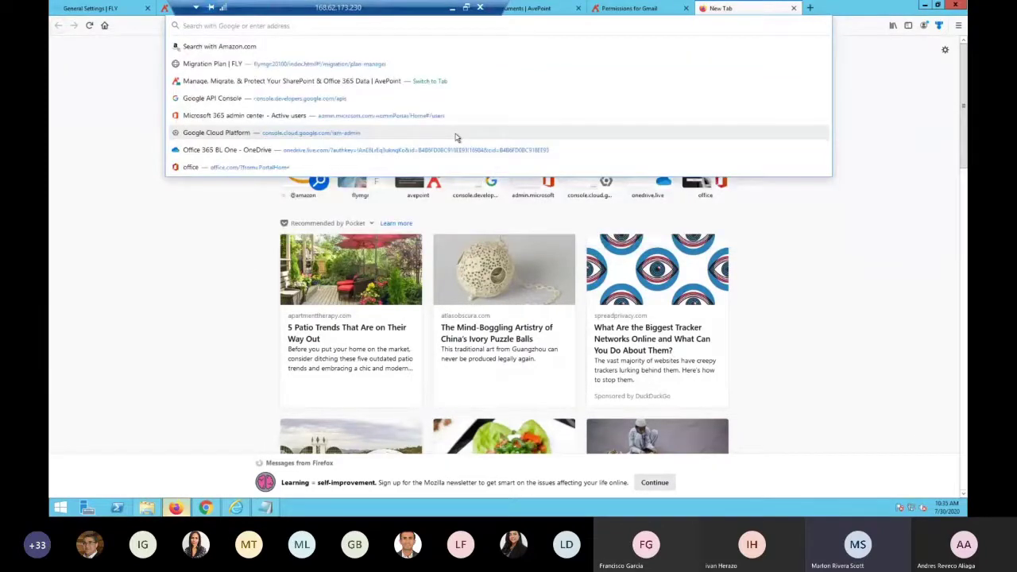
text(portal)
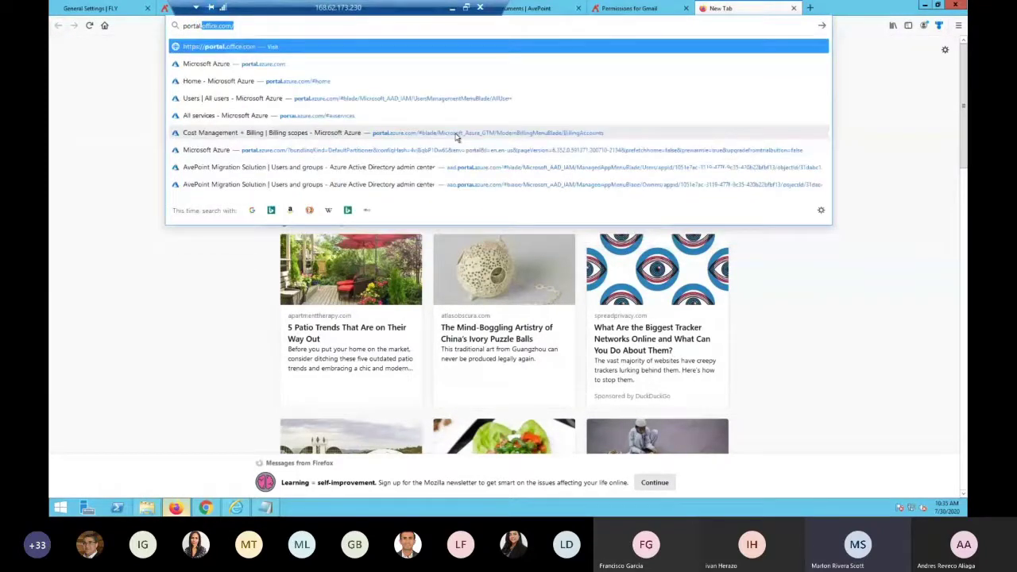
key(Return)
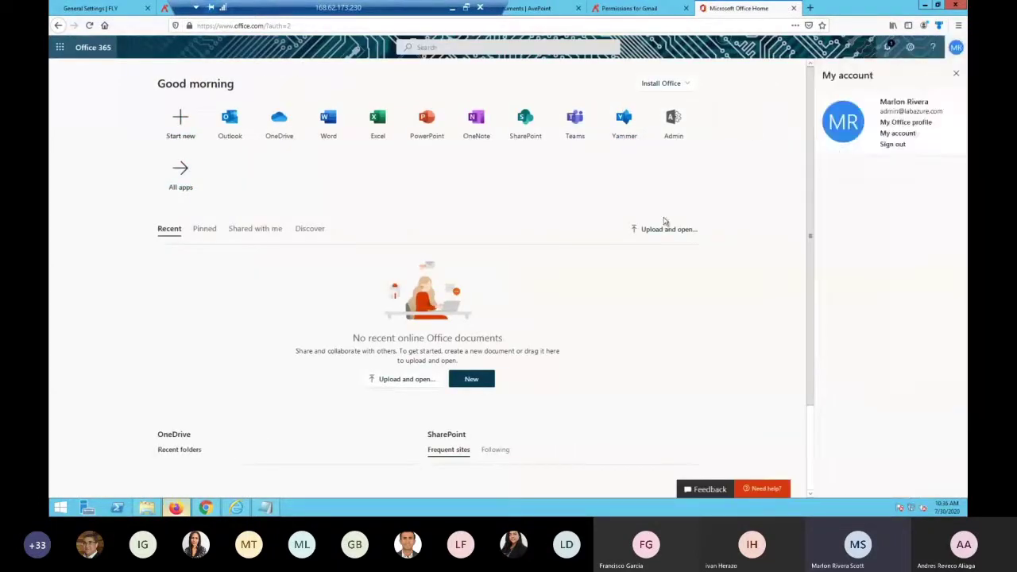
click(892, 146)
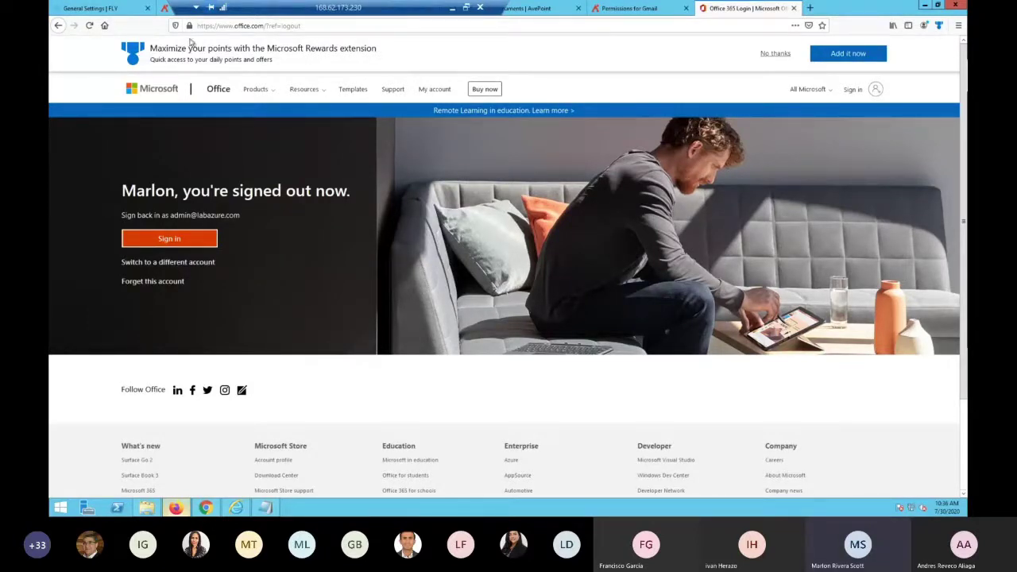
Go to office.com and sign in with the admin account, declining to stay signed in
click(233, 26)
text(office.com/)
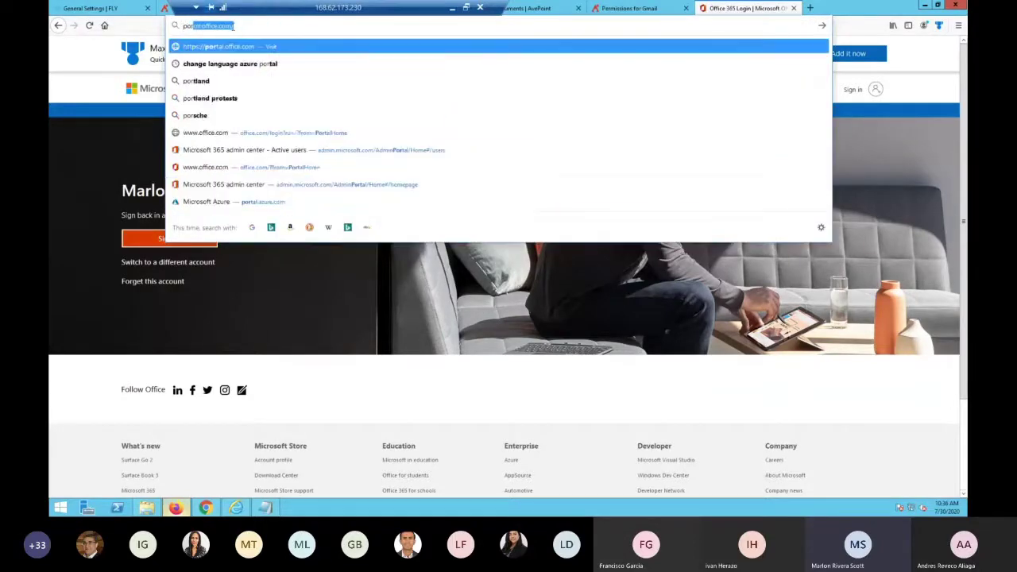
key(Return)
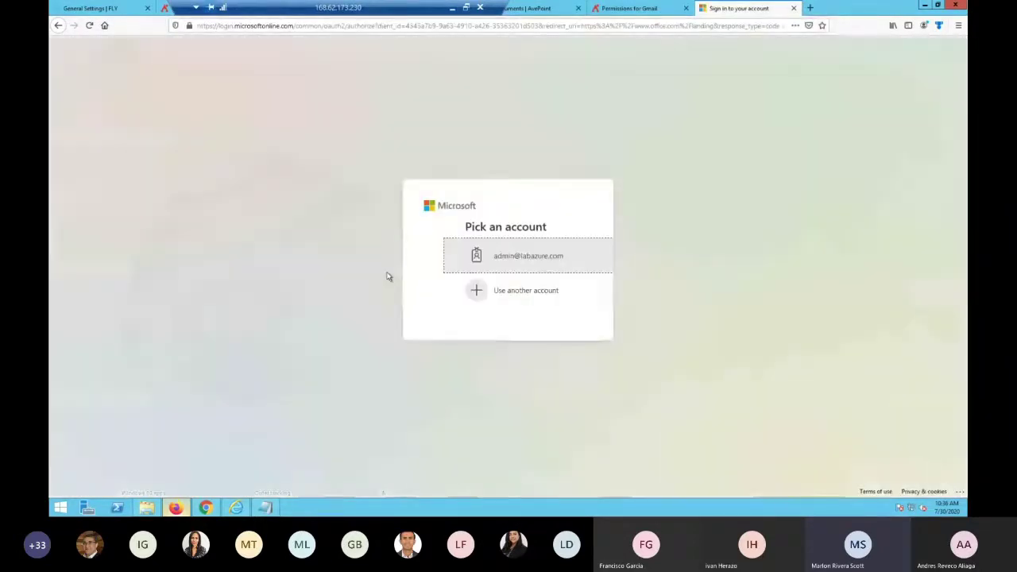
click(500, 262)
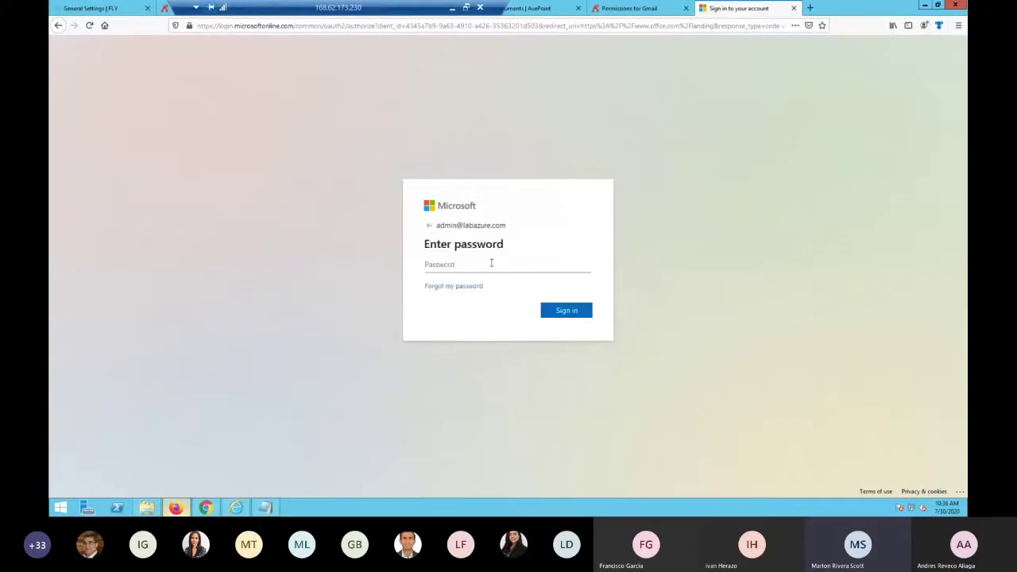
text(•••••••••)
key(Return)
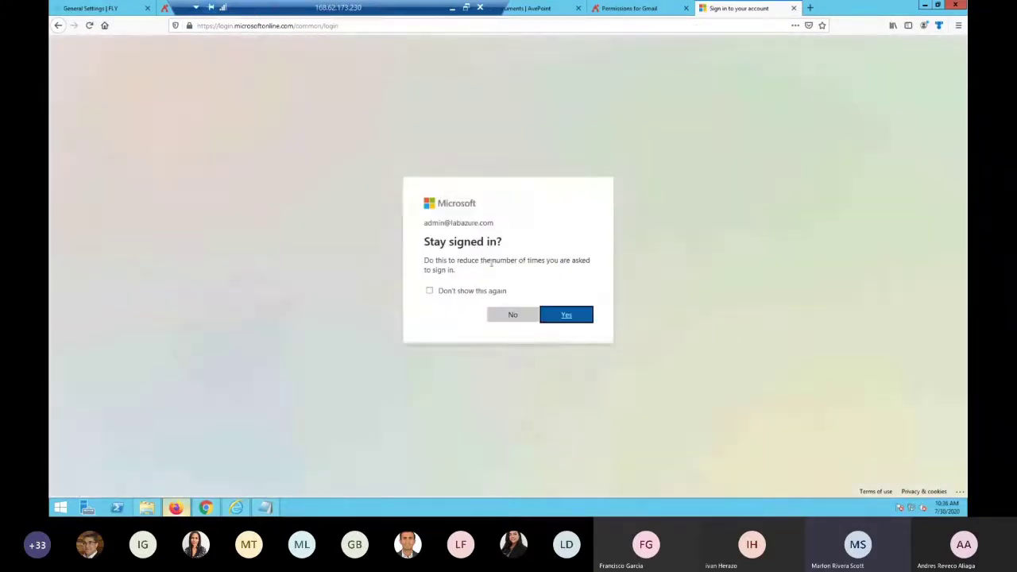
click(537, 314)
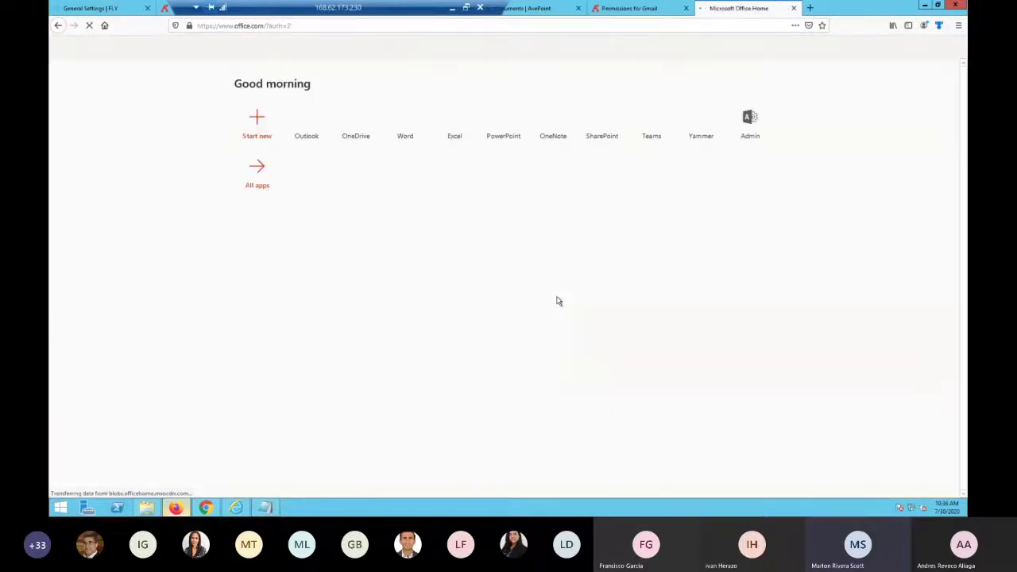
Open the Microsoft 365 admin center and go from its full navigation to the Exchange admin center
click(756, 123)
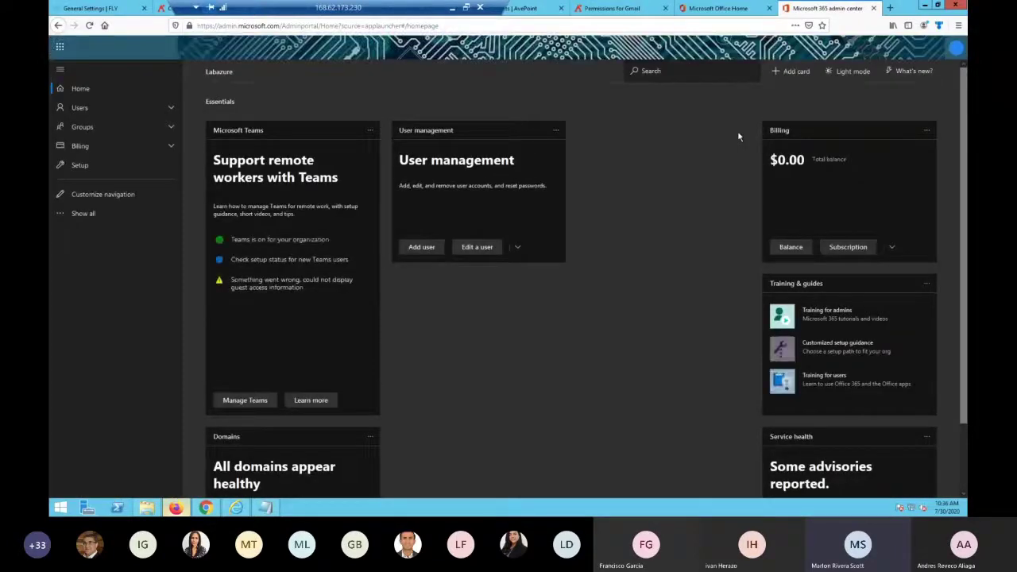
click(957, 49)
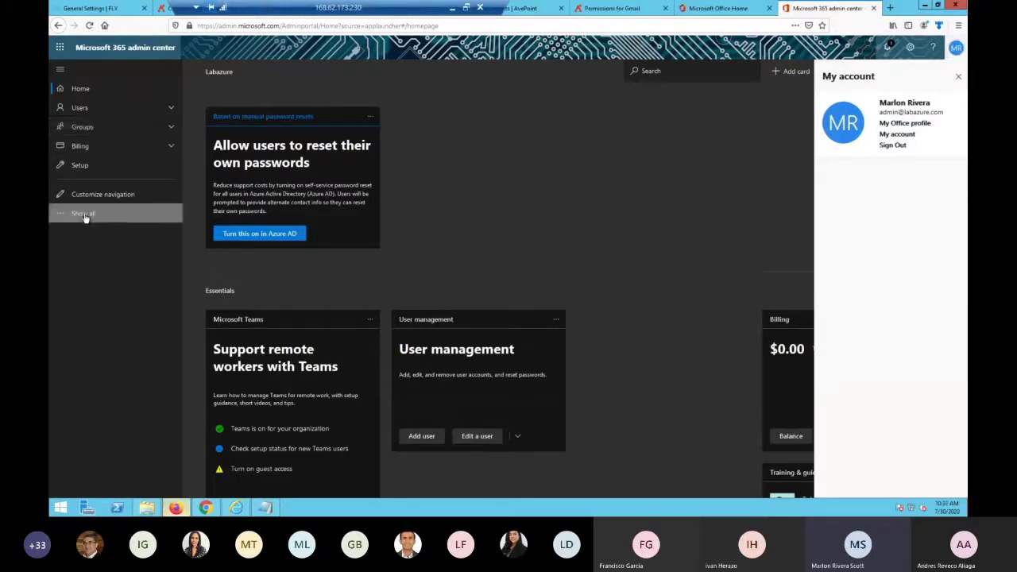
click(84, 213)
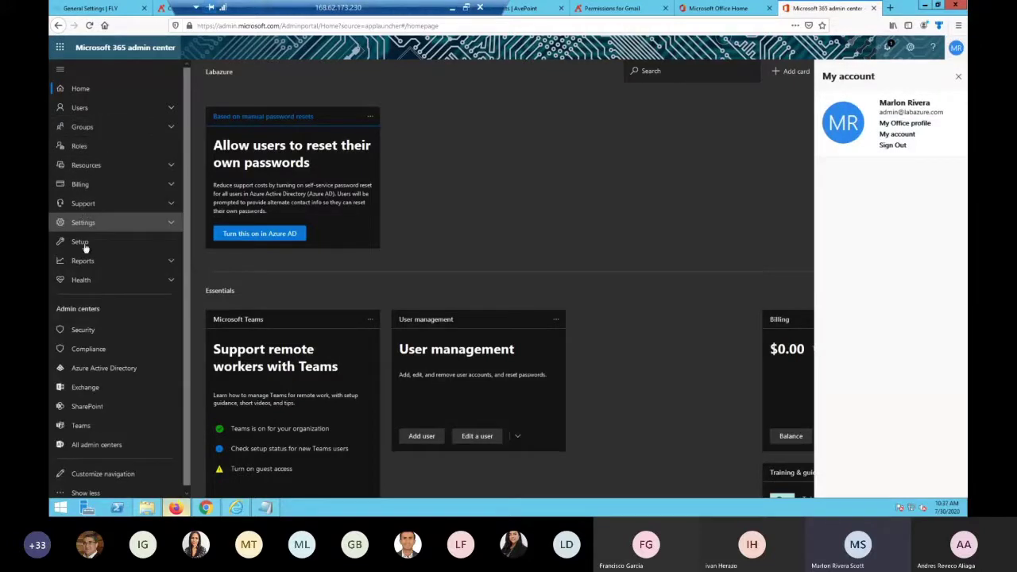
click(94, 388)
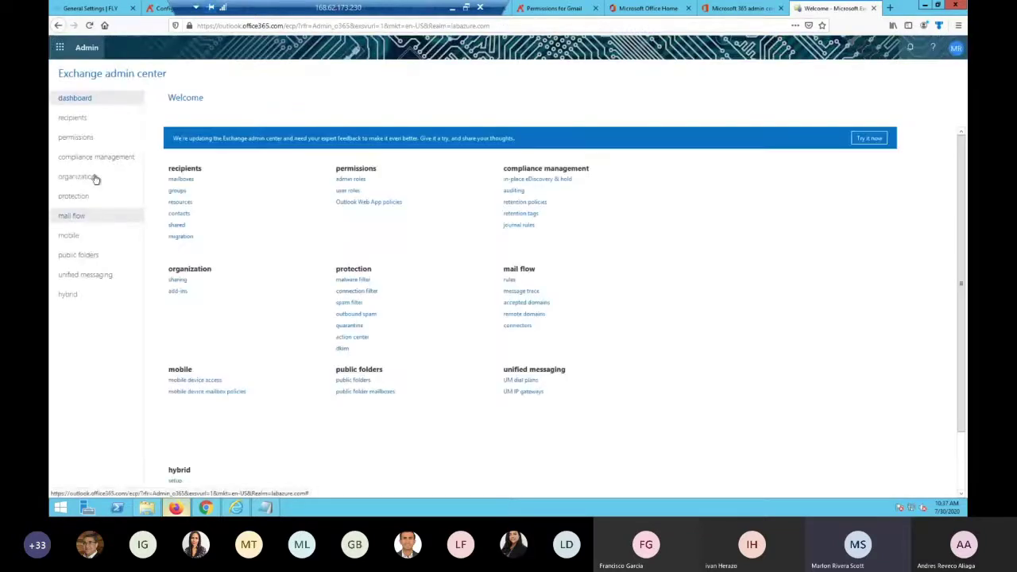
Open permissions > admin roles and inspect the Compliance Management role group without changing it
click(76, 139)
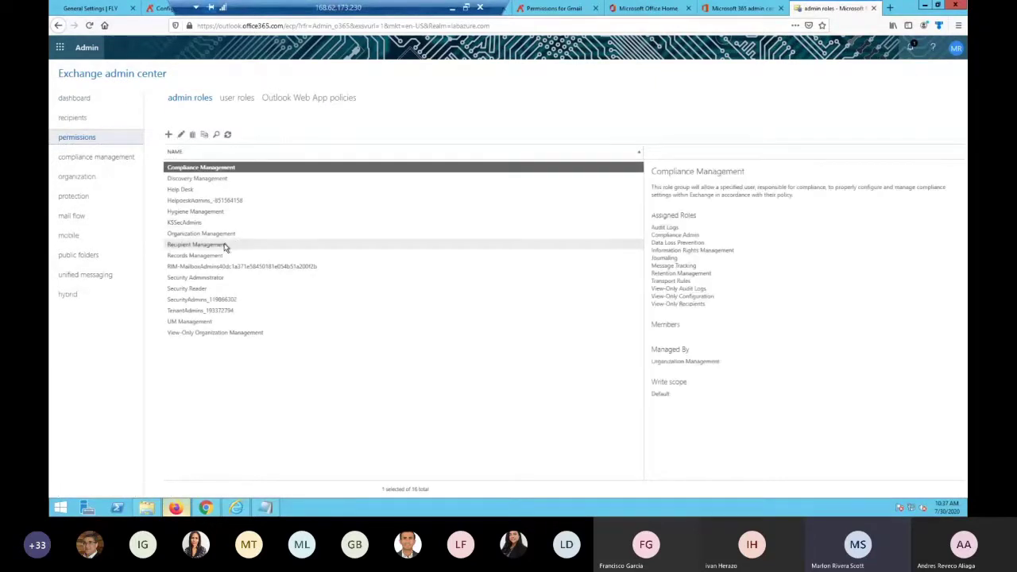
click(180, 135)
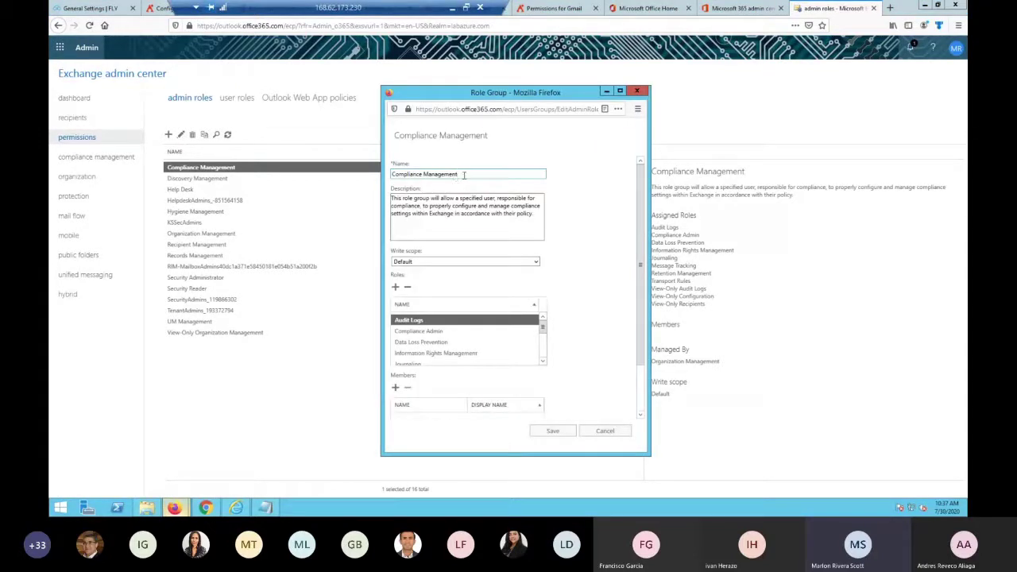
click(637, 91)
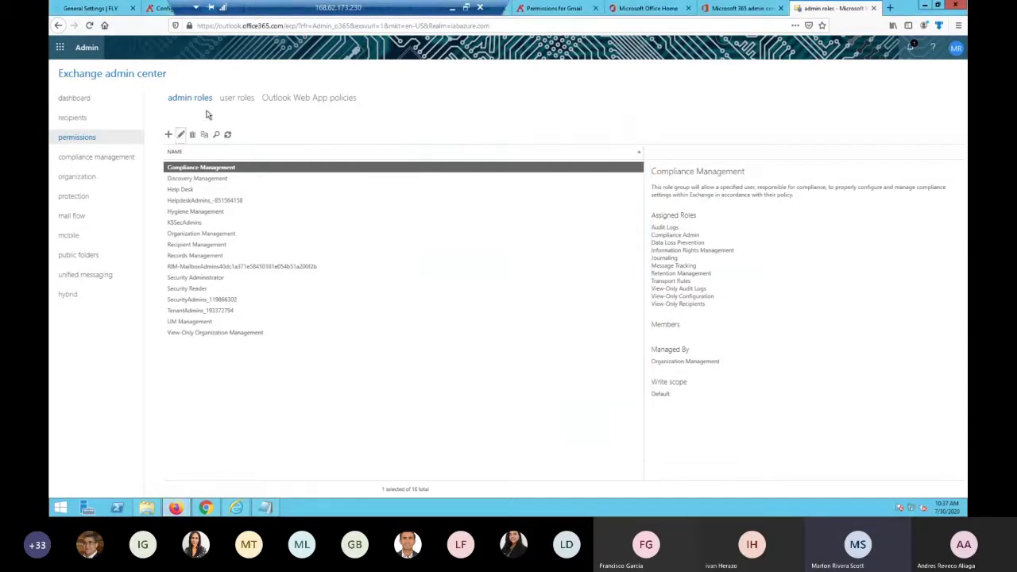
click(181, 136)
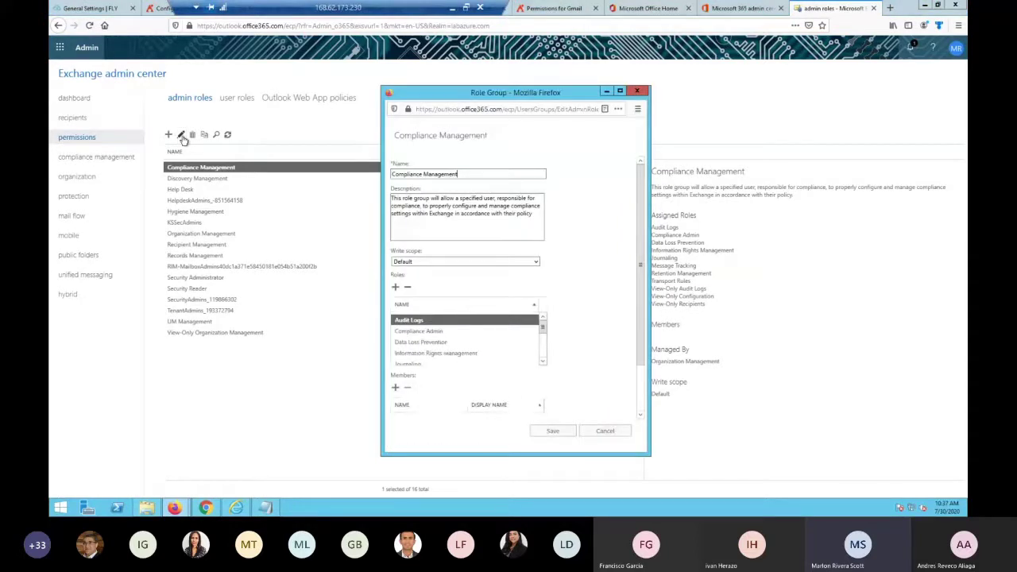
click(605, 431)
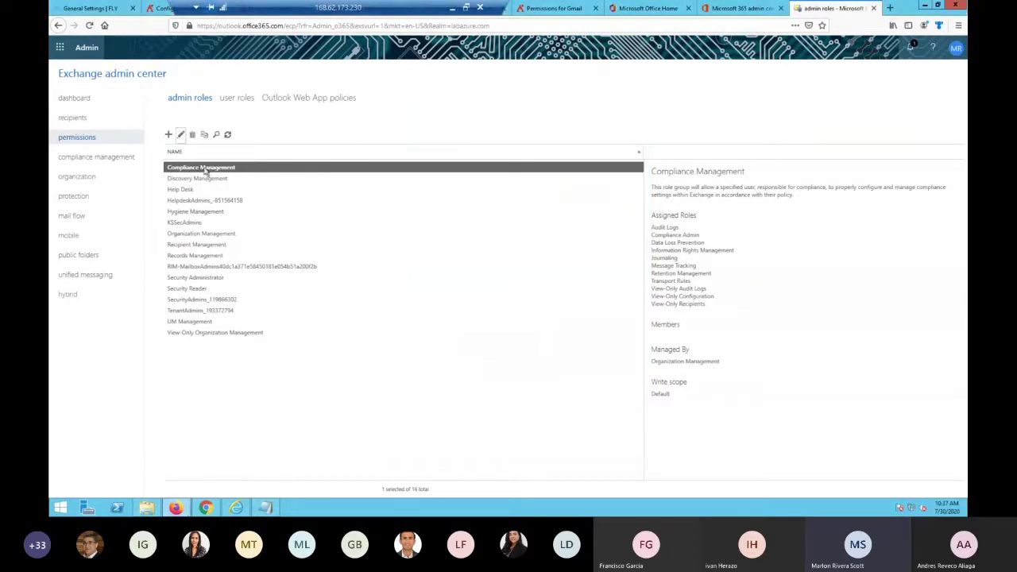
Accidentally create a role group named 'Migr', then choose to delete it
click(169, 135)
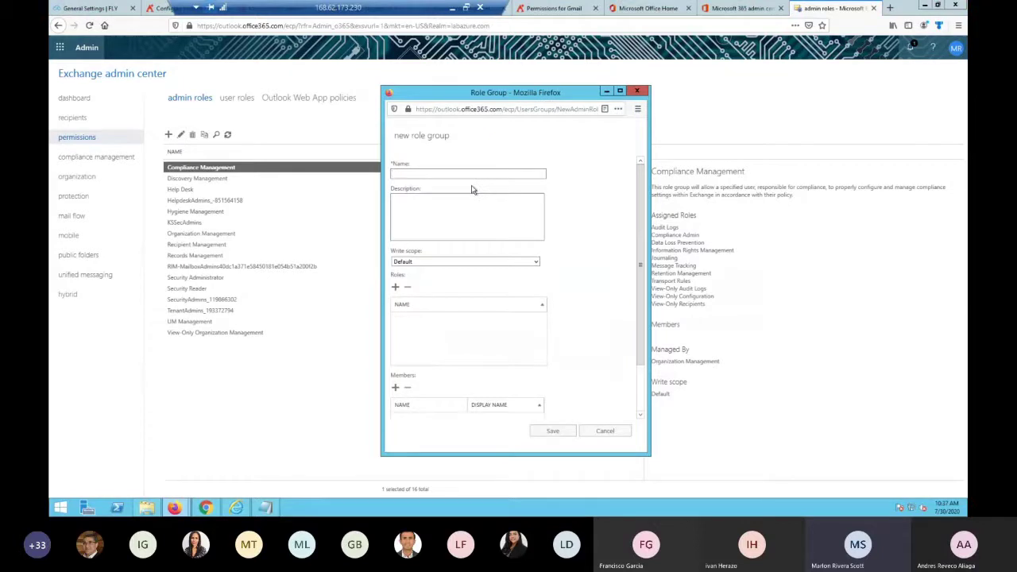
text(Migr)
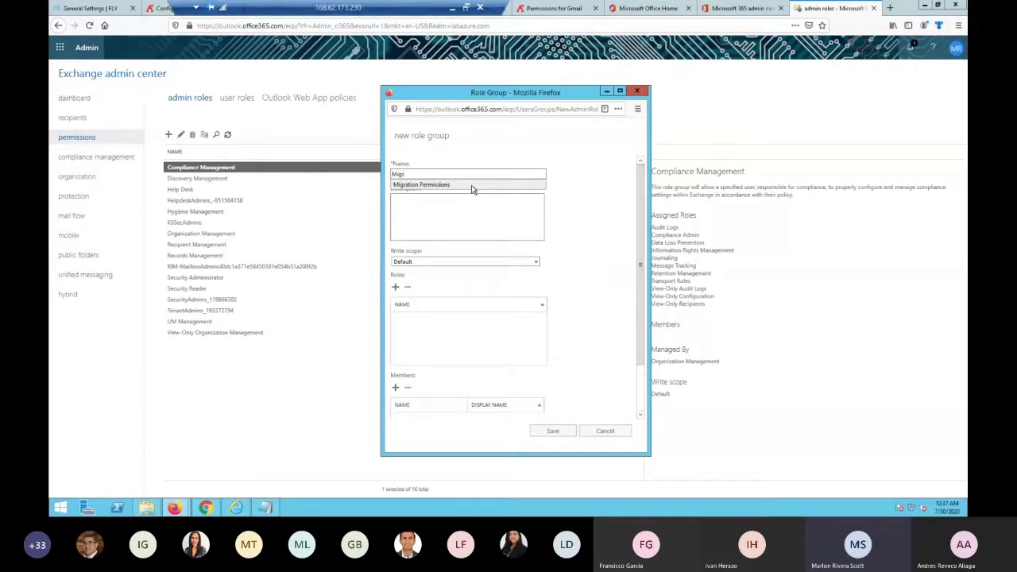
key(Return)
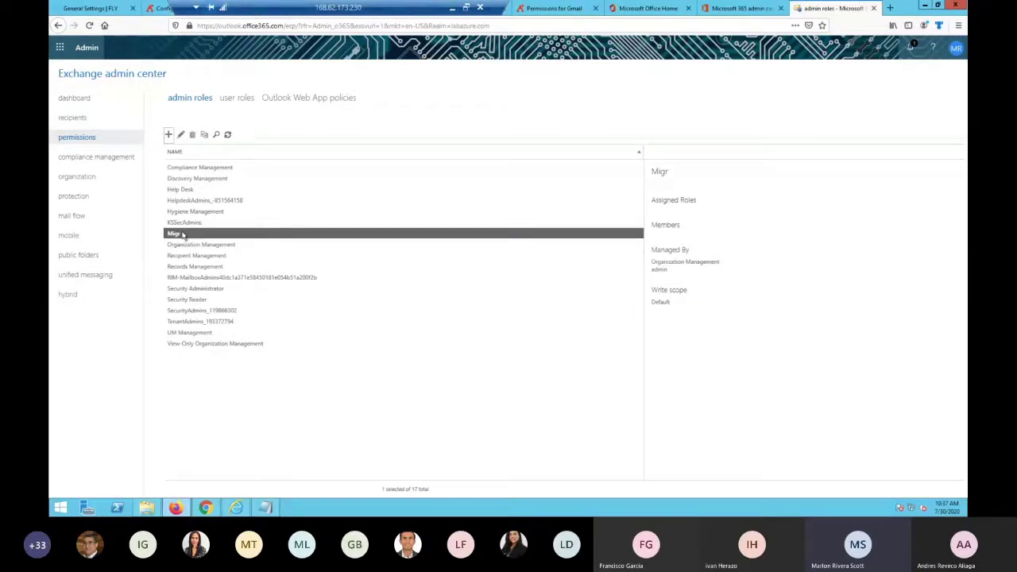
click(191, 134)
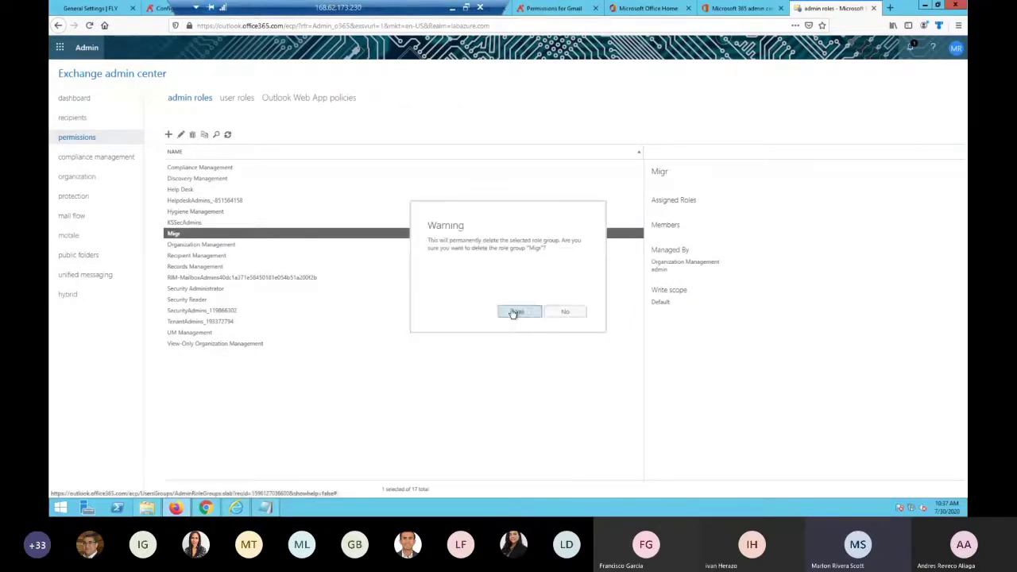
Confirm deleting Migr, then start a new role group named 'Migration Permissions' and list its available roles
click(514, 311)
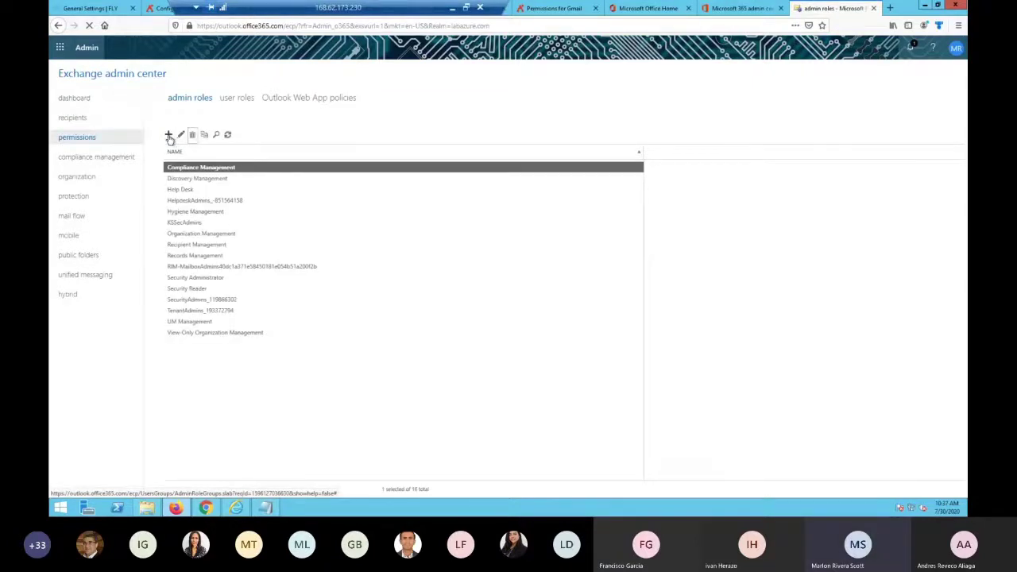
click(168, 137)
text(M)
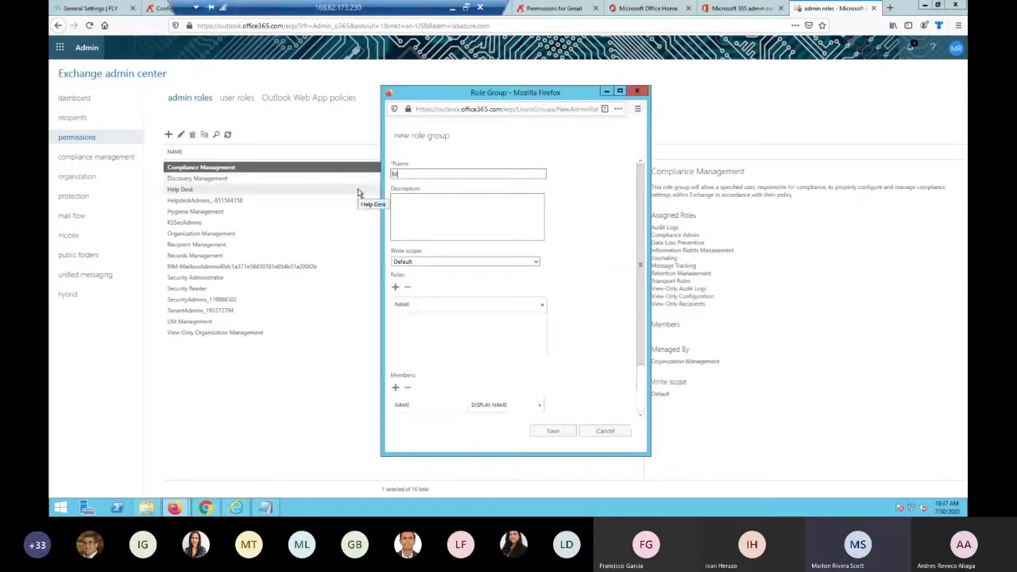
key(Down)
key(Down)
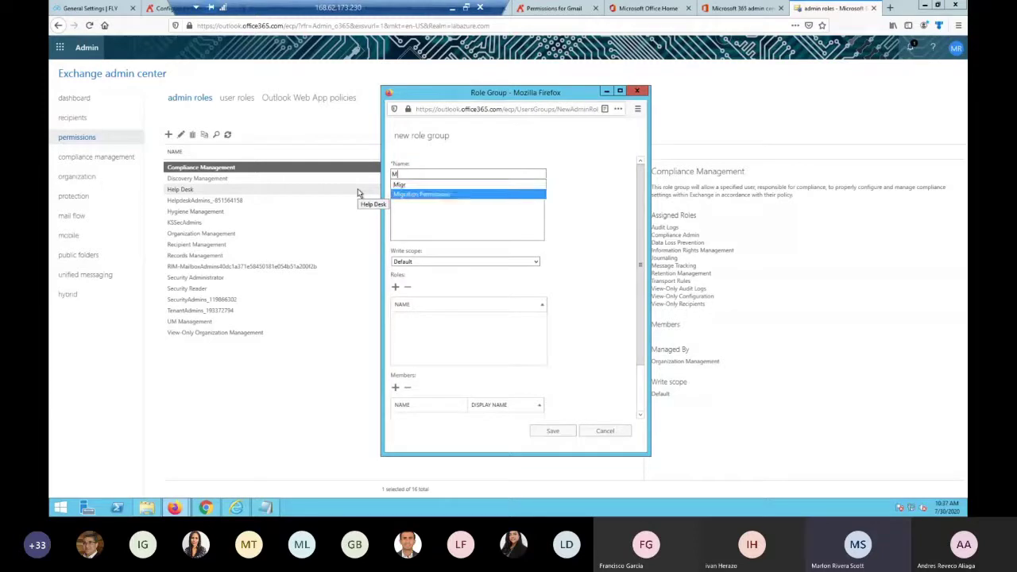
key(Return)
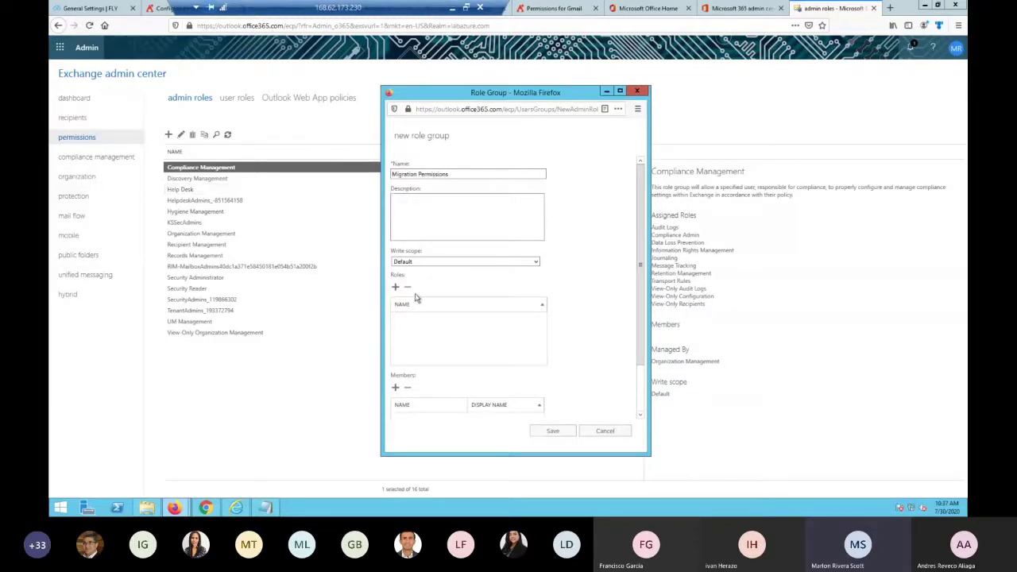
click(396, 287)
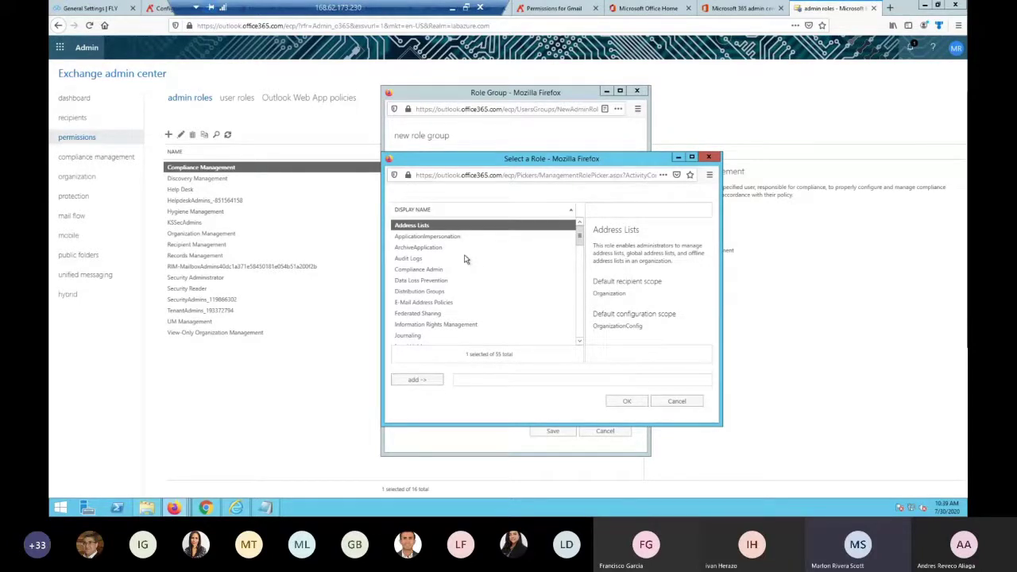
Assign ApplicationImpersonation, Distribution Groups, Mail Recipient Creation, Mail Recipients and Mailbox Search roles to the group
click(442, 238)
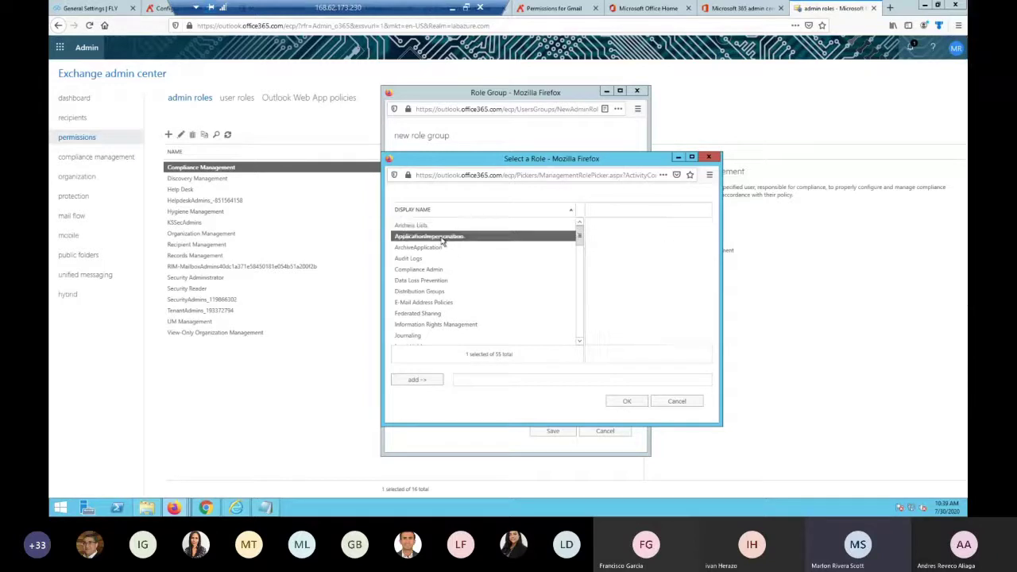
click(433, 380)
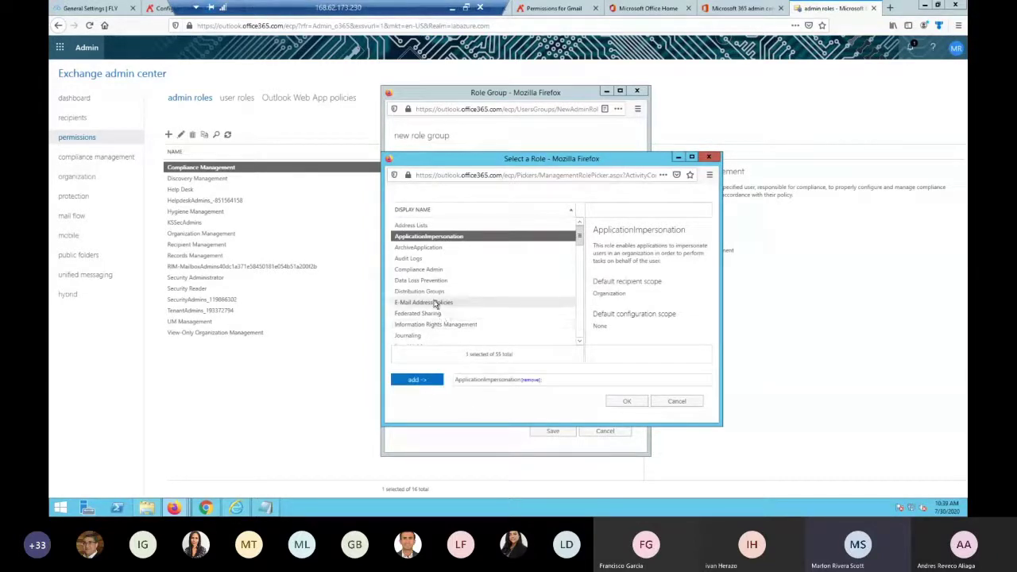
click(434, 292)
click(433, 381)
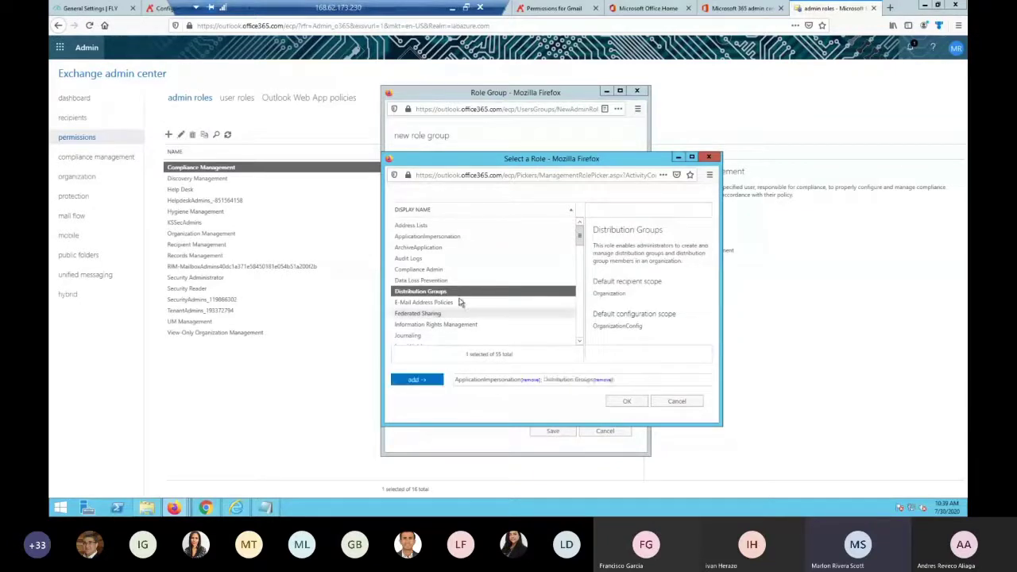
scroll(459, 302, down, 3)
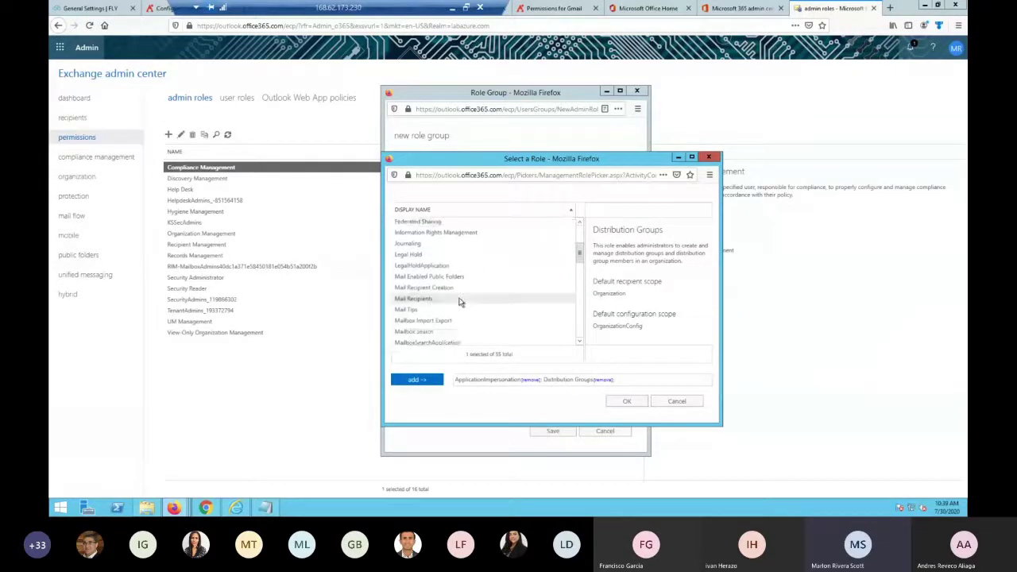
click(440, 288)
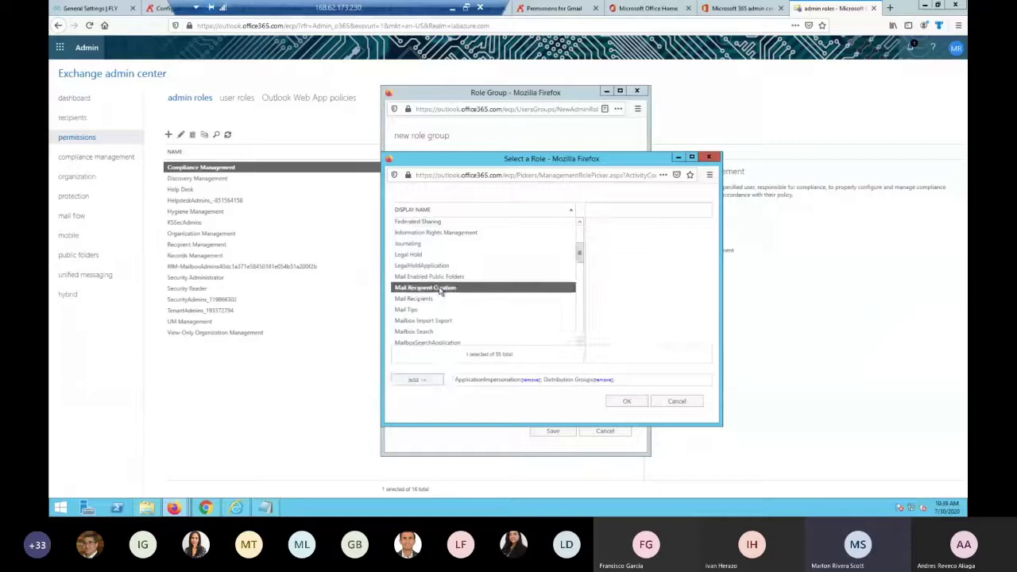
click(436, 378)
click(429, 299)
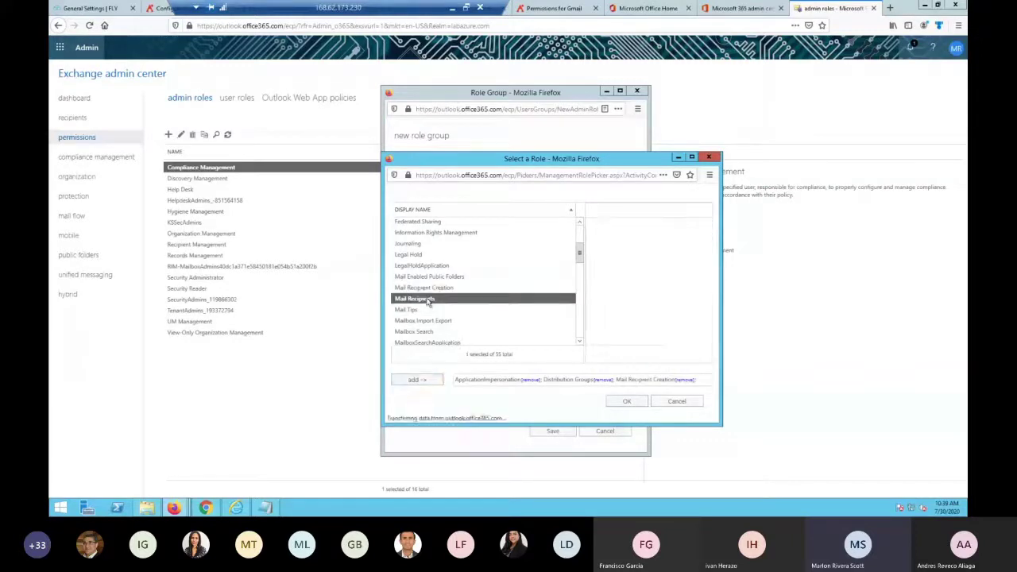
click(416, 373)
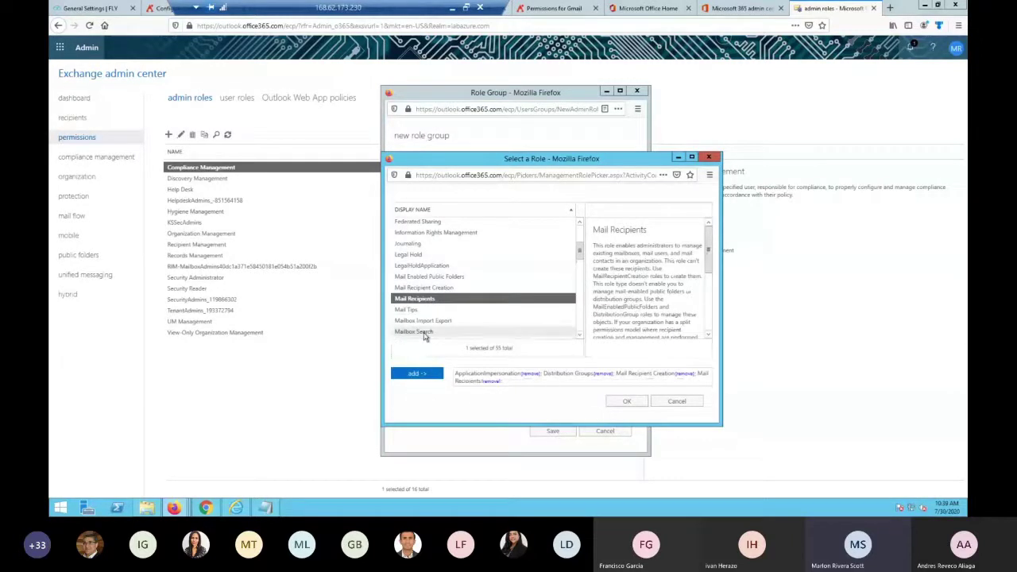
click(423, 332)
click(429, 373)
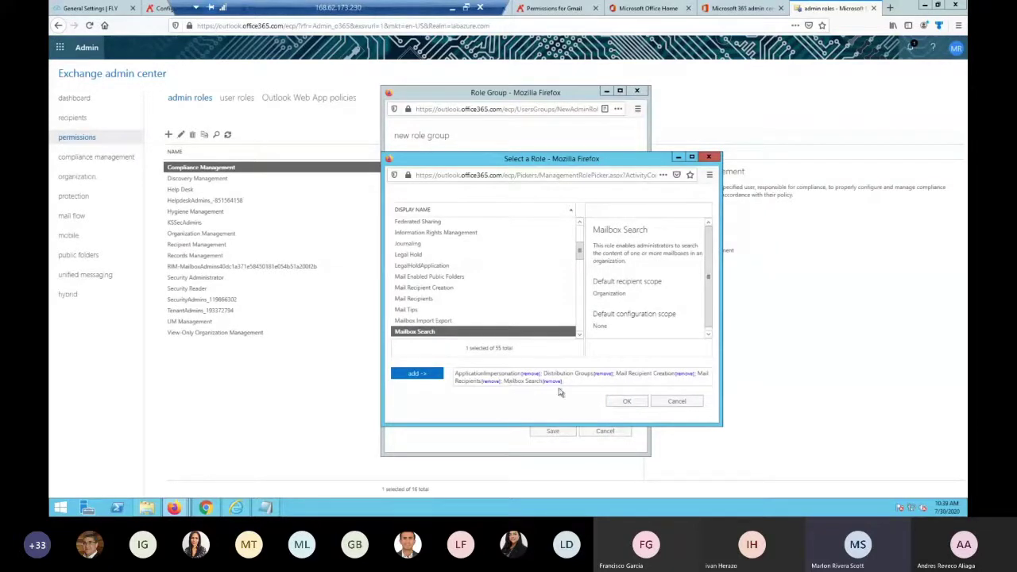
click(626, 401)
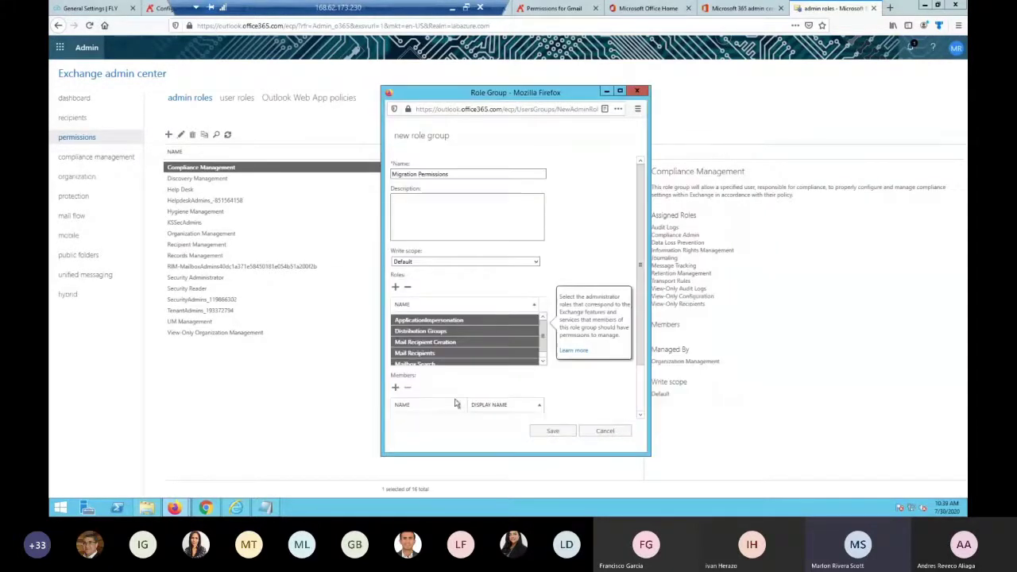
scroll(408, 390, down, 2)
Add one user account as a member and save the Migration Permissions role group
click(396, 335)
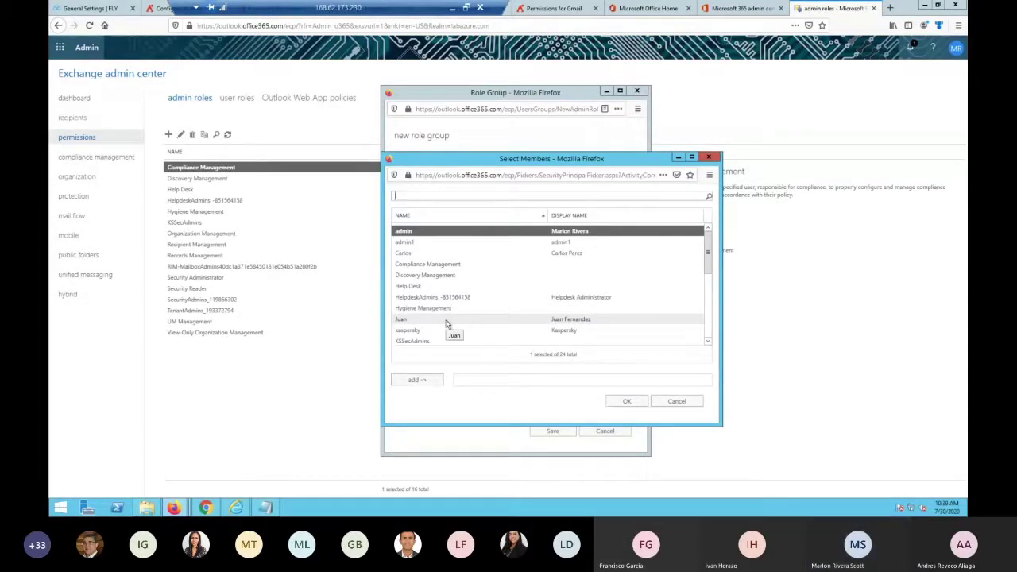
click(447, 320)
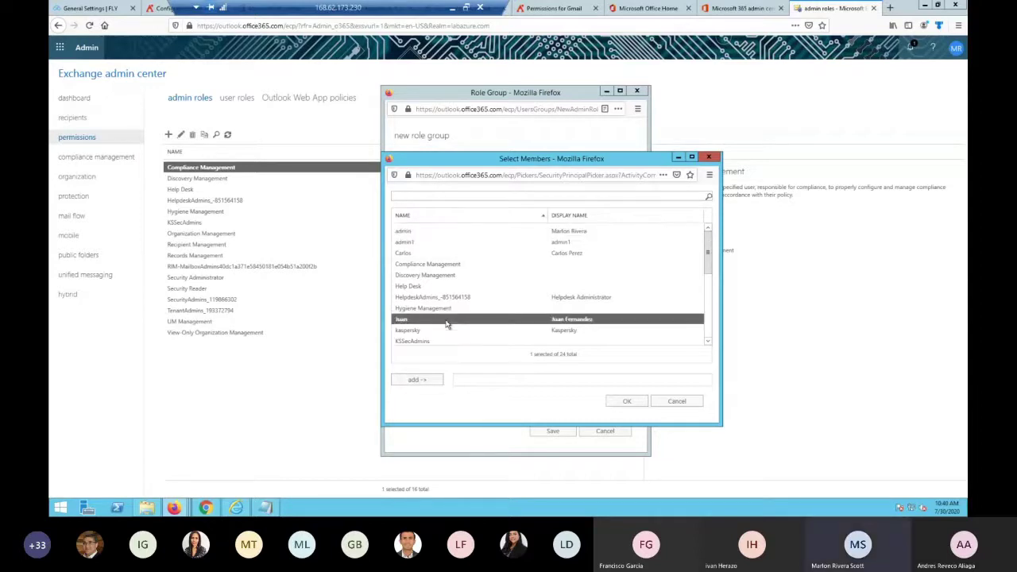
scroll(447, 324, down, 3)
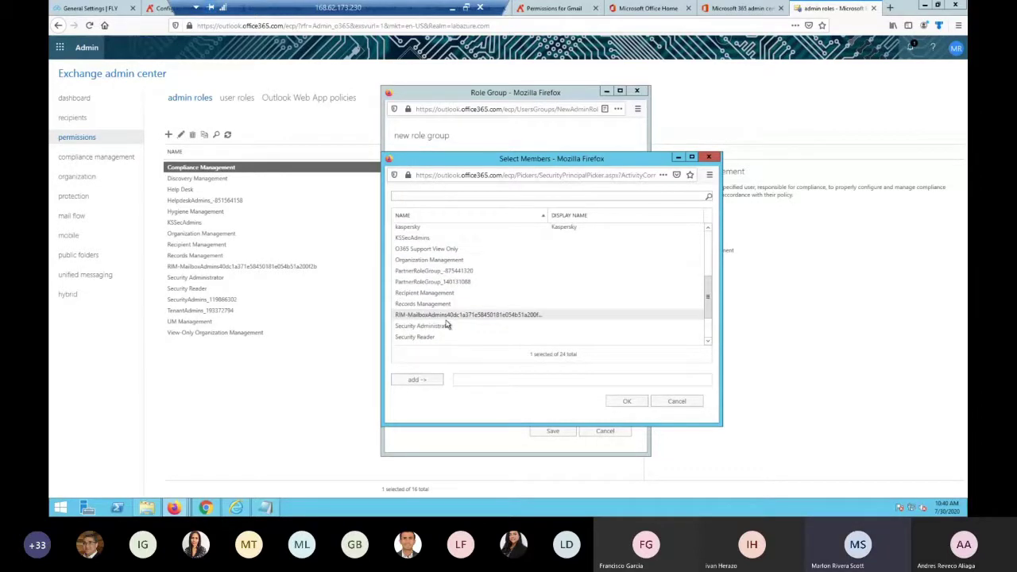
scroll(447, 324, up, 3)
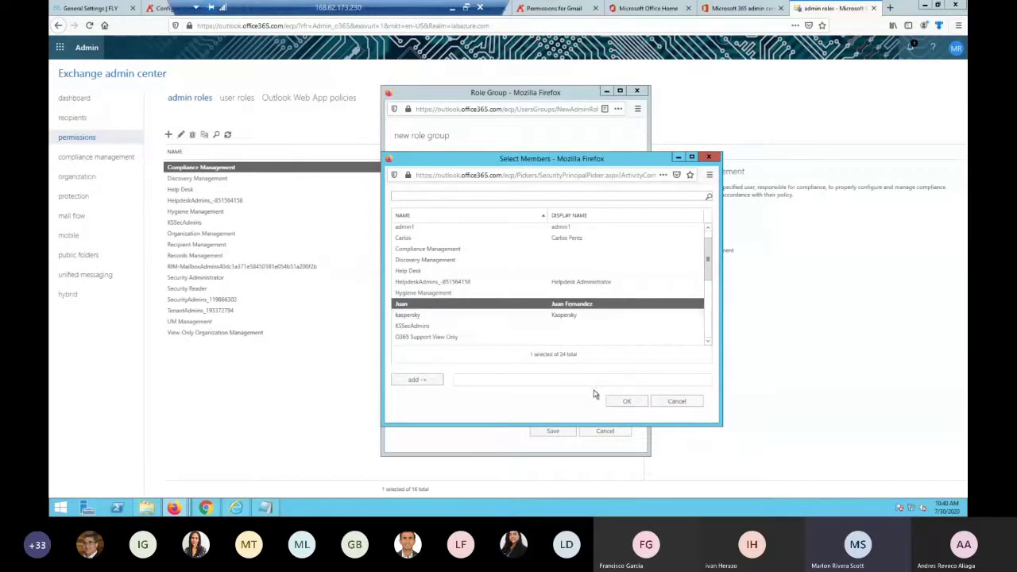
click(439, 381)
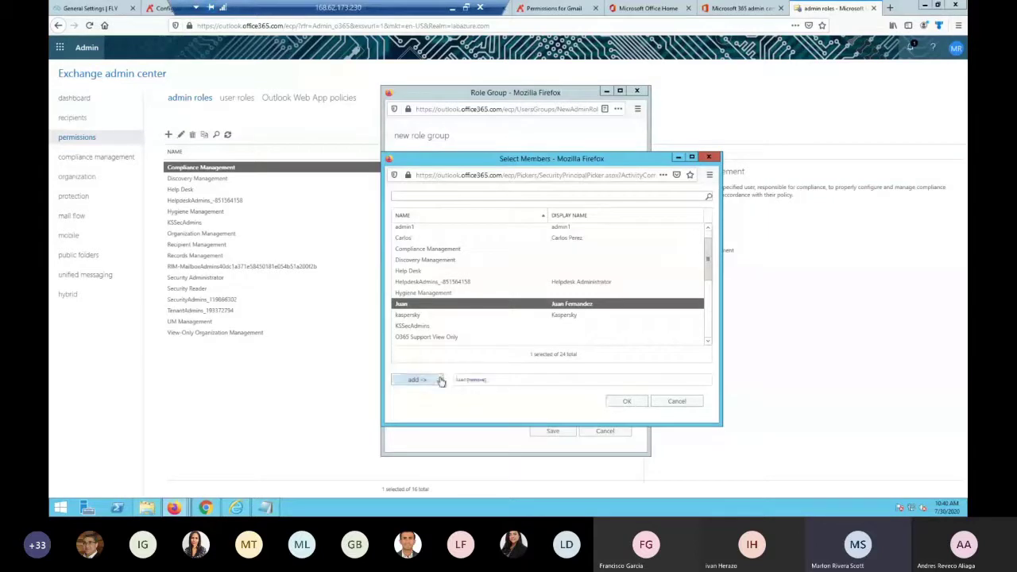
click(627, 404)
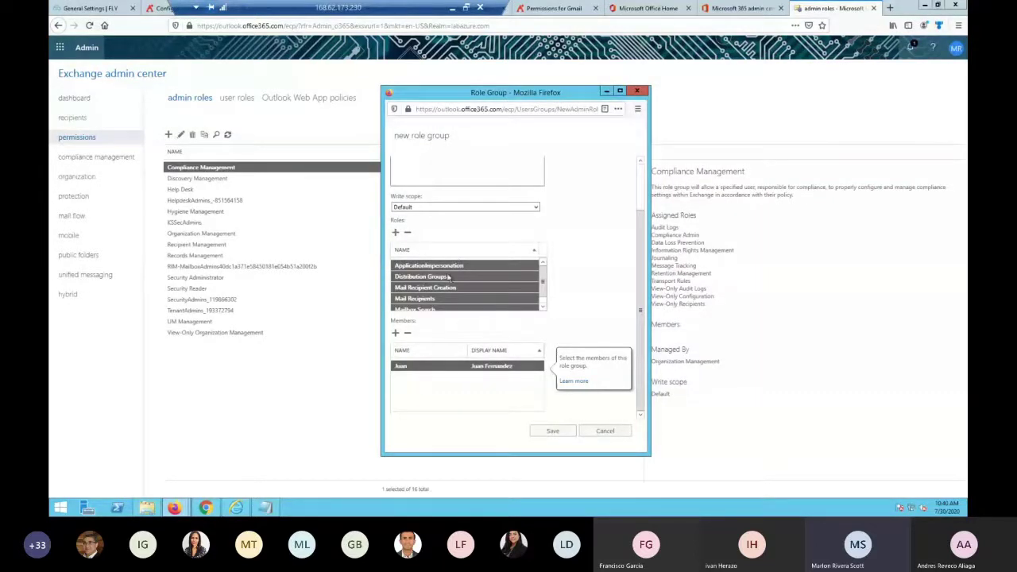
click(558, 434)
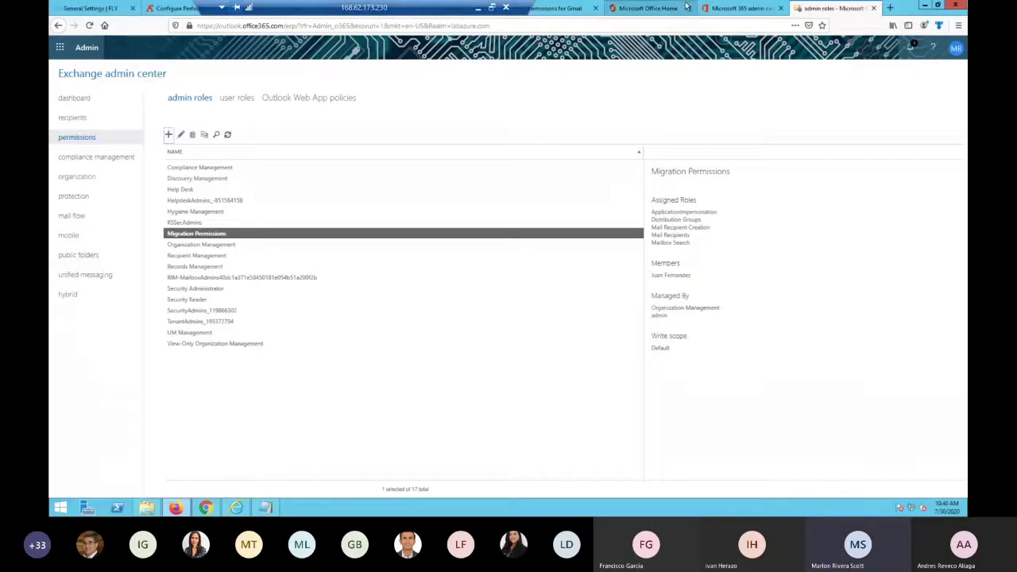
Return to the Microsoft 365 admin center and open Users > Active users
click(735, 8)
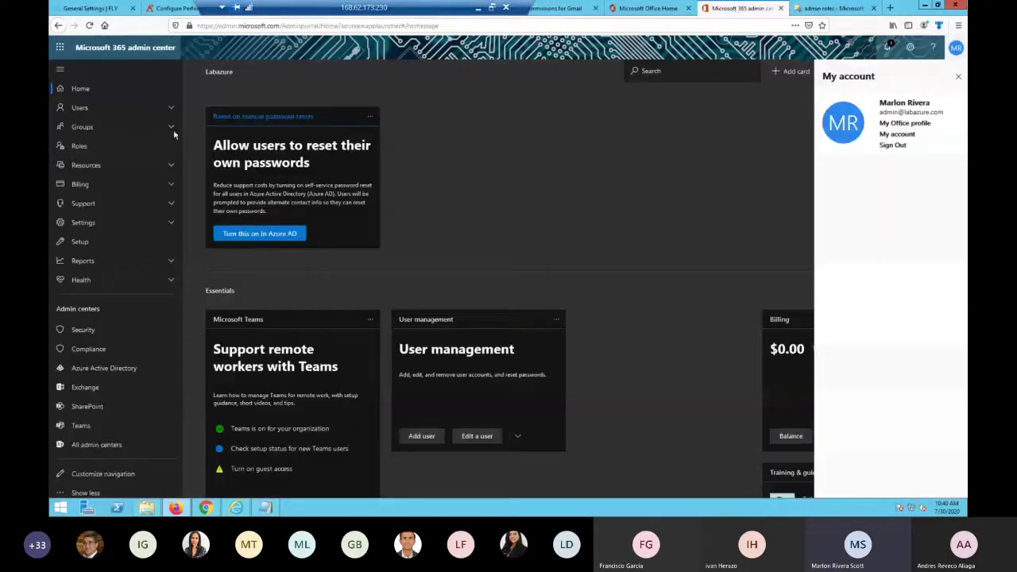
click(79, 109)
click(83, 125)
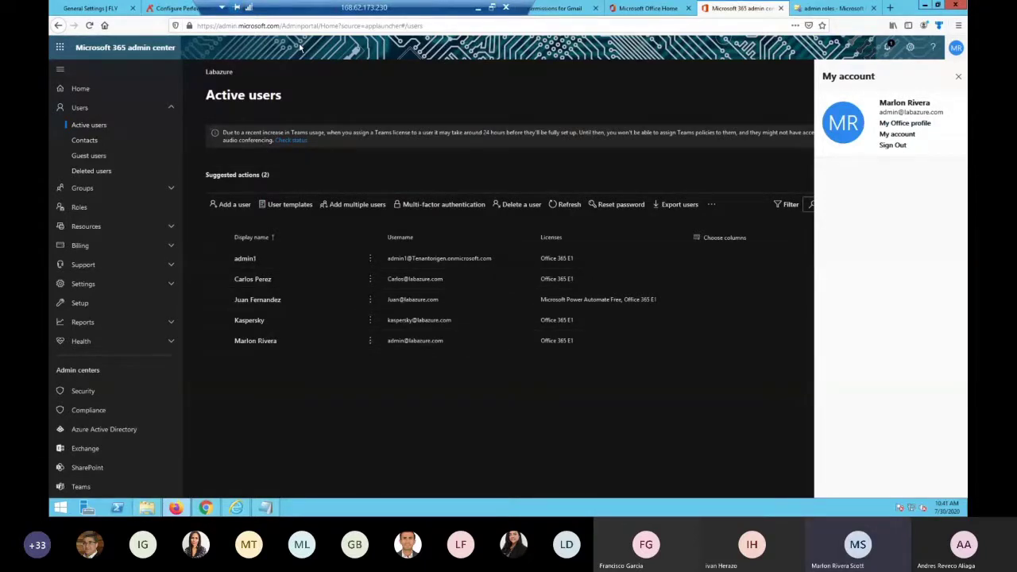
In the FLY console, open Connection Manager and expand Migration Settings
click(131, 9)
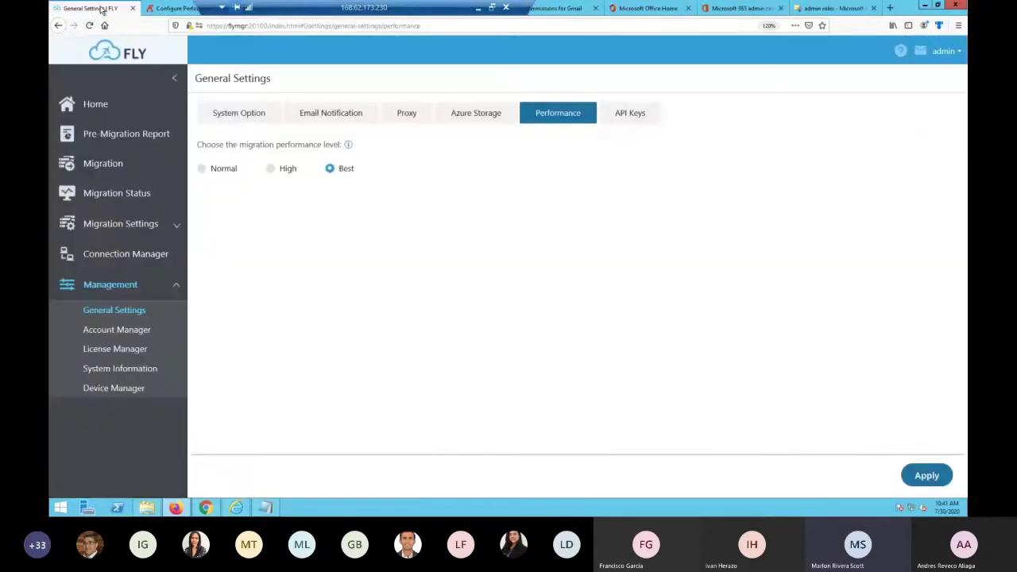
click(149, 250)
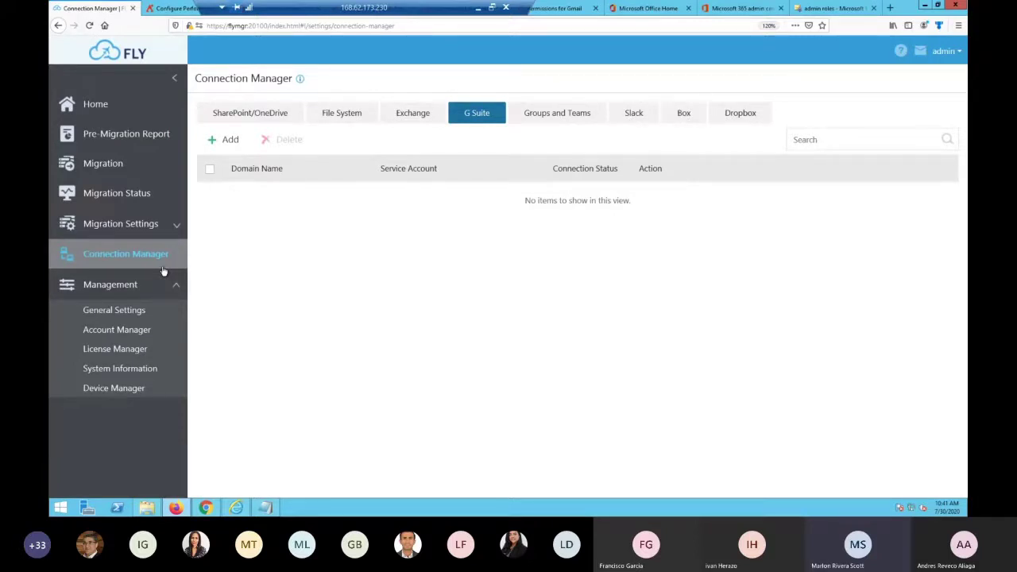
click(151, 226)
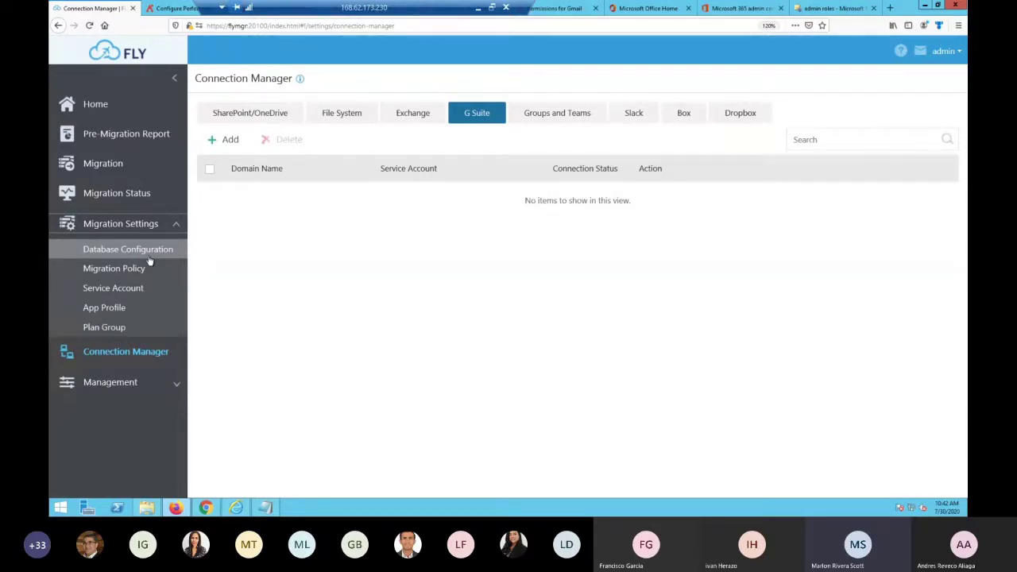
Start a new Exchange migration policy named 'politica de prueba'
click(130, 269)
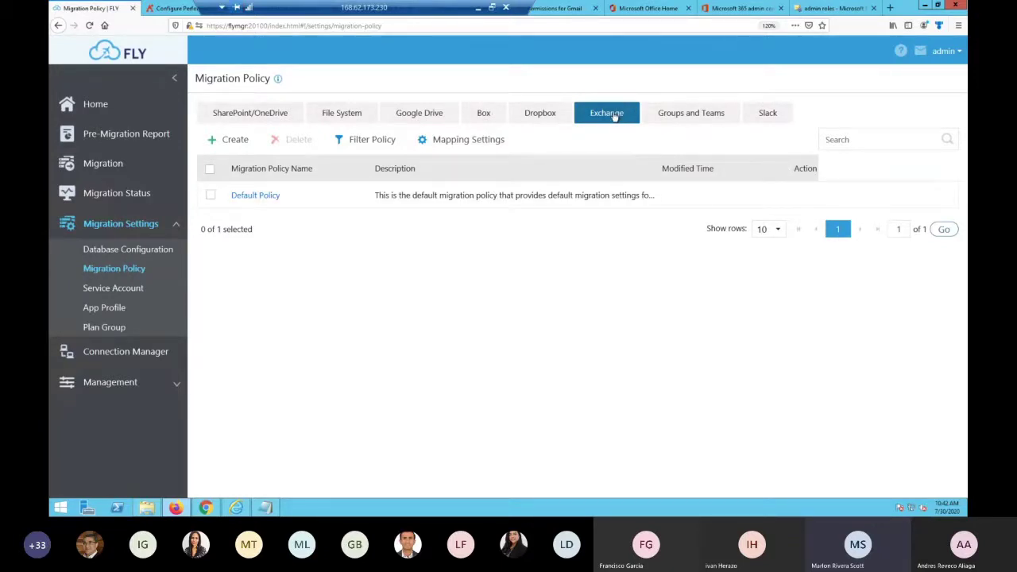
click(235, 140)
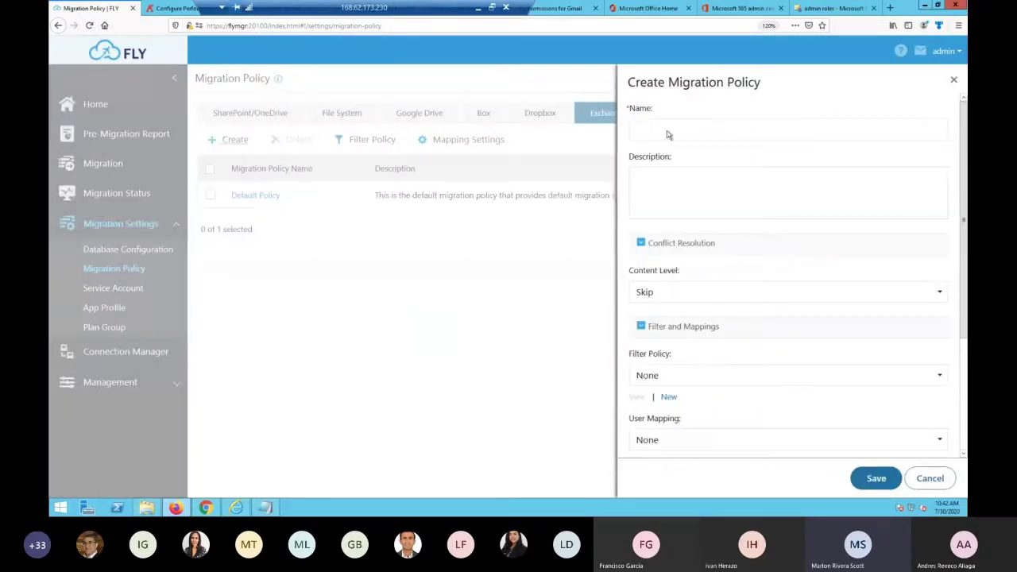
click(666, 130)
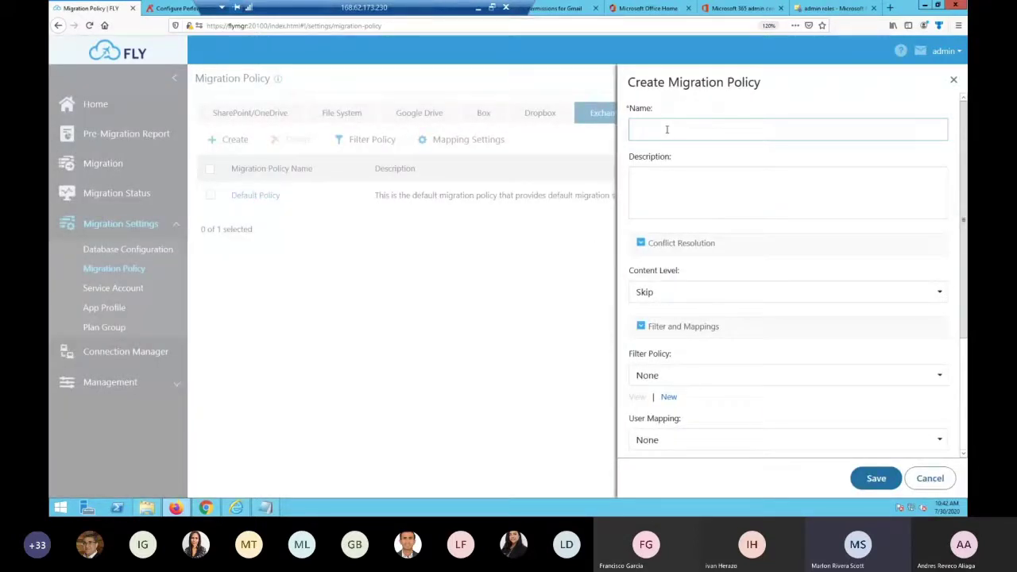
text(plotica de)
key(BackSpace)
key(BackSpace)
key(BackSpace)
key(BackSpace)
key(BackSpace)
key(BackSpace)
key(BackSpace)
key(BackSpace)
key(BackSpace)
key(BackSpace)
text(olitica de prueba)
Keep Content Level at Skip and begin a new filter policy under Filter and Mappings
scroll(710, 261, down, 1)
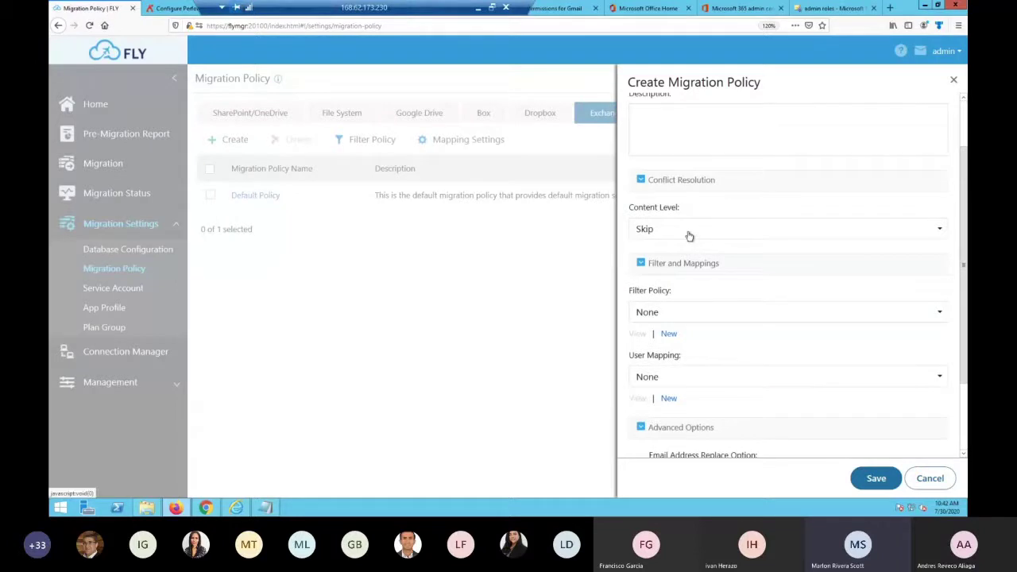
click(689, 234)
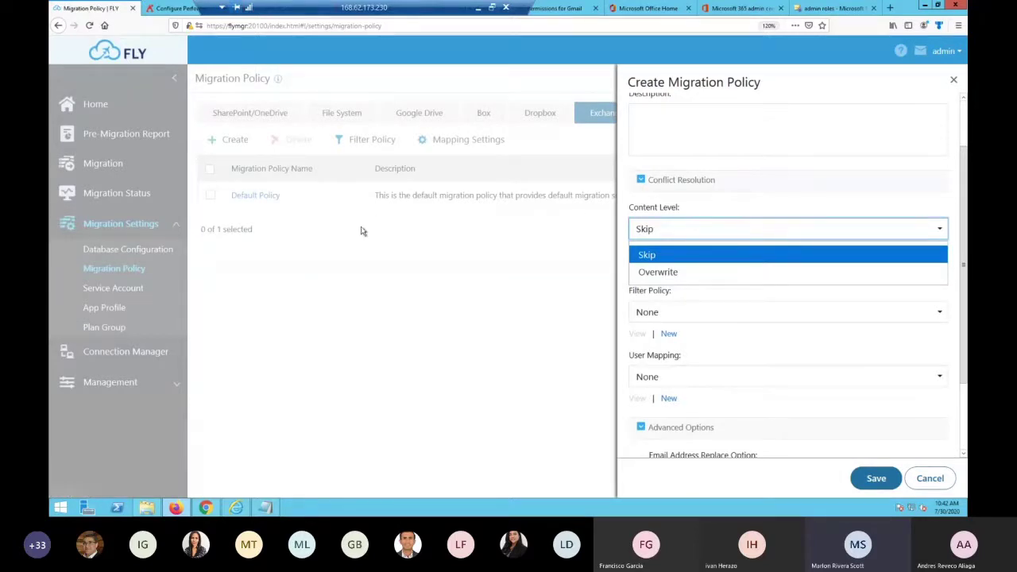
click(311, 266)
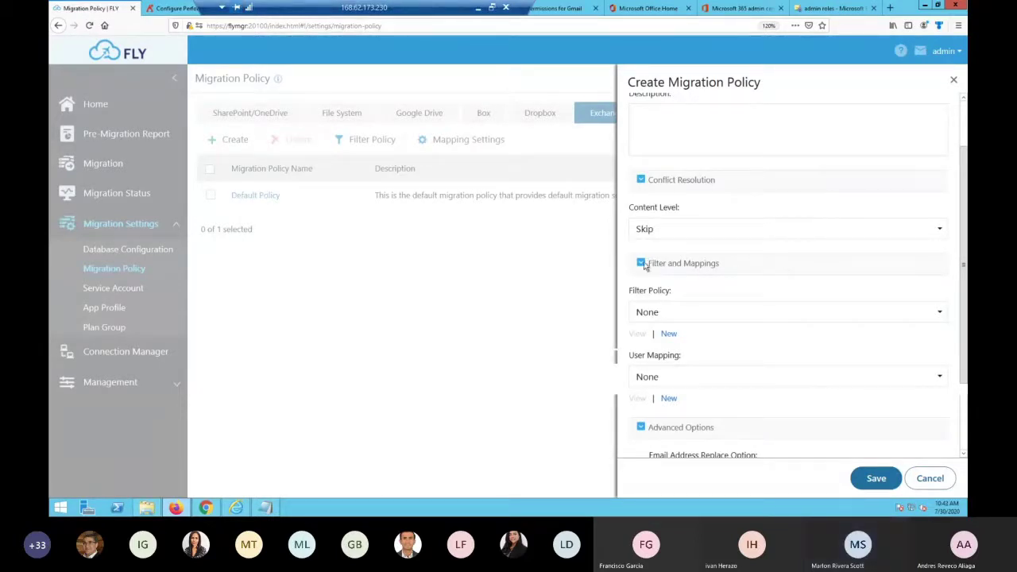
click(651, 263)
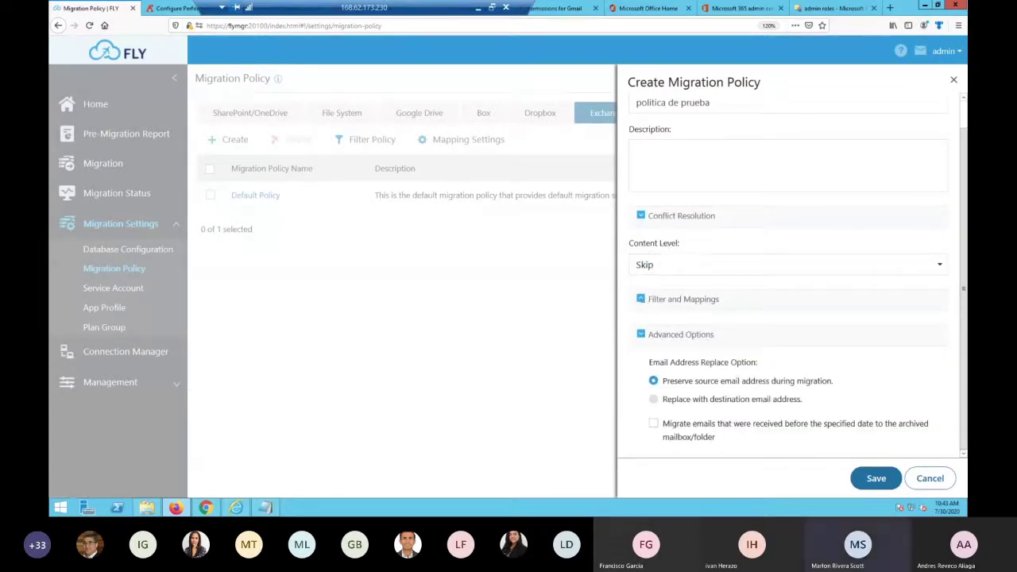
click(642, 300)
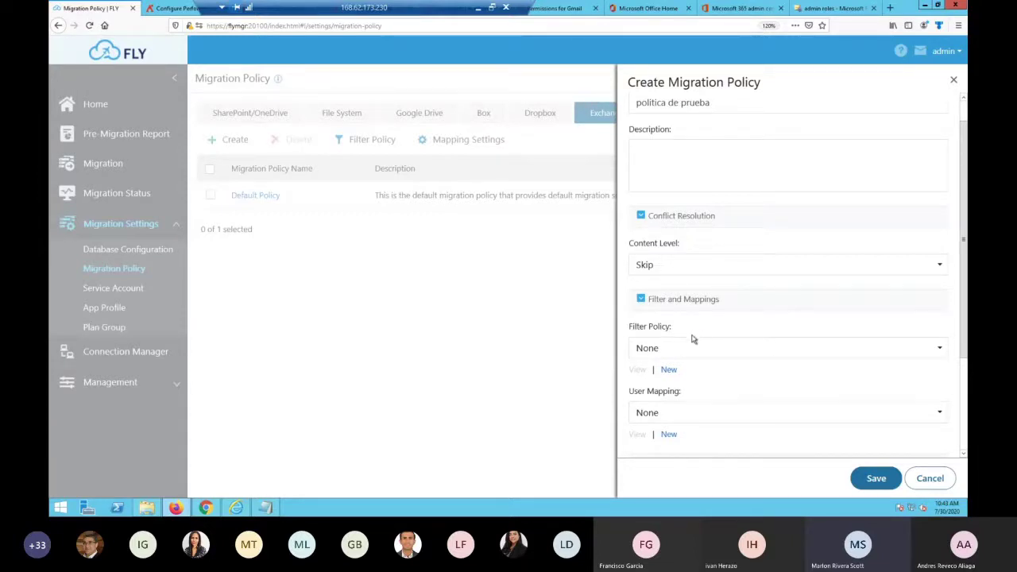
click(669, 371)
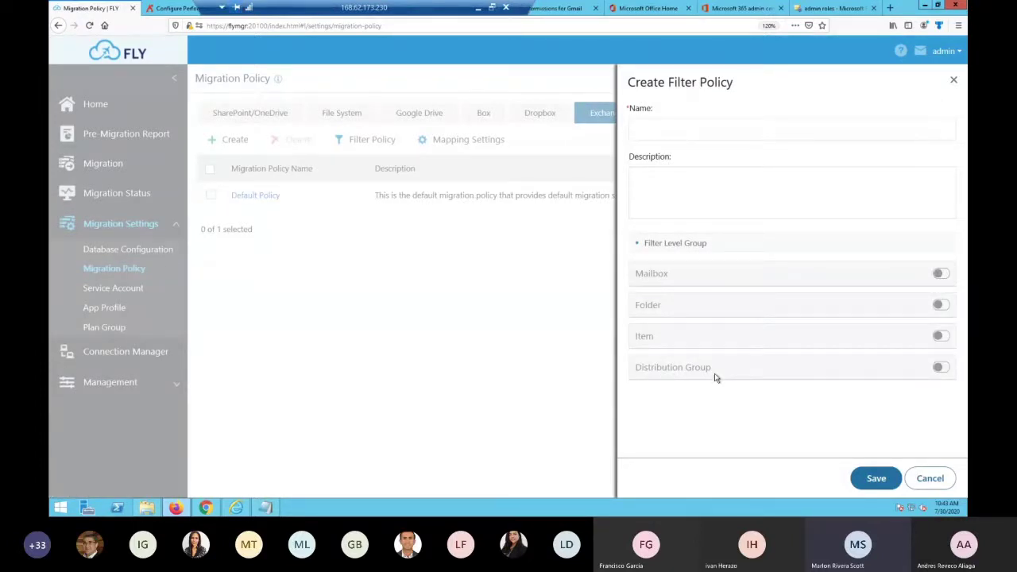
Turn Mailbox and Folder filtering on to review their criteria, then off again
click(941, 274)
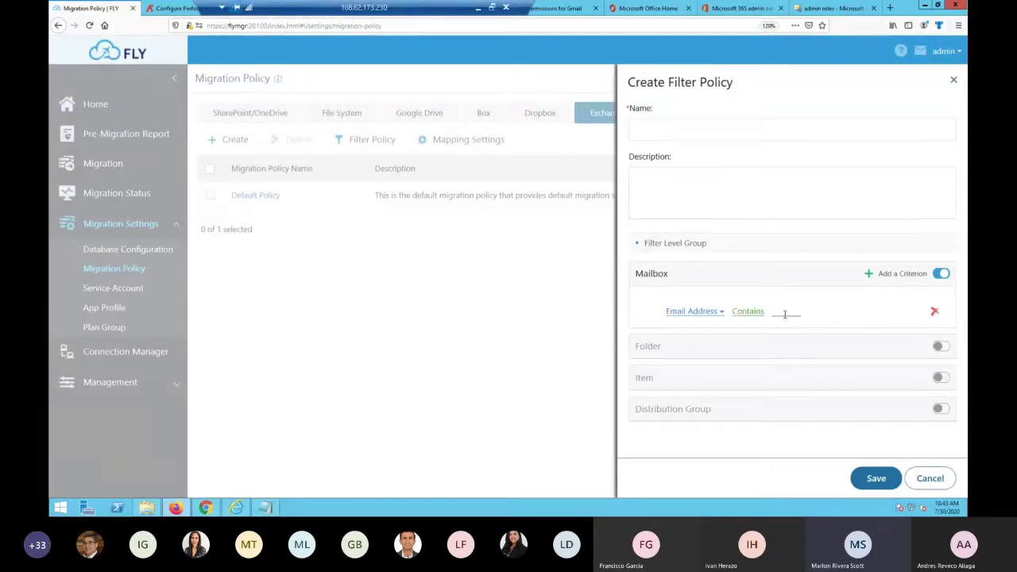
click(940, 347)
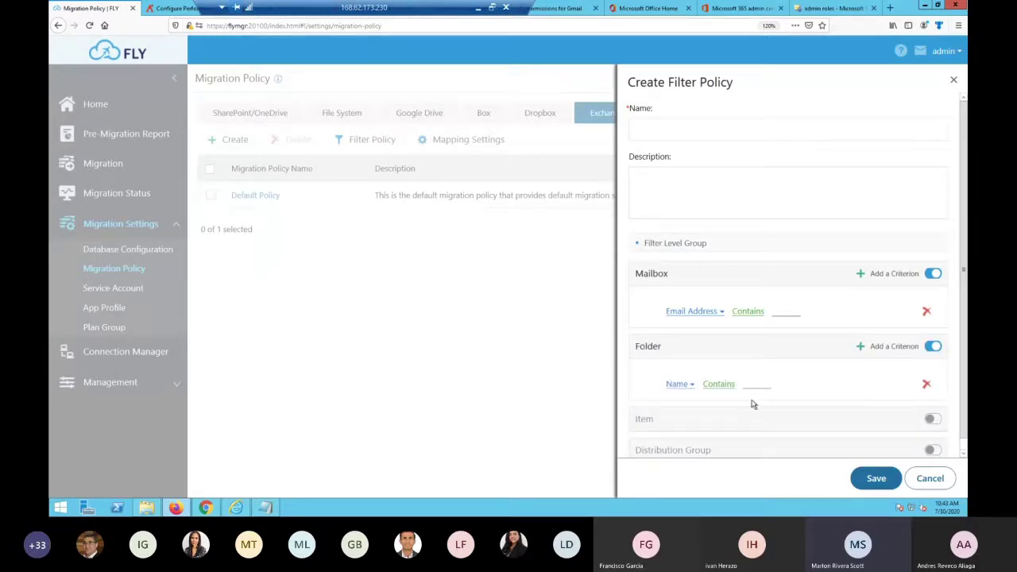
scroll(753, 404, down, 1)
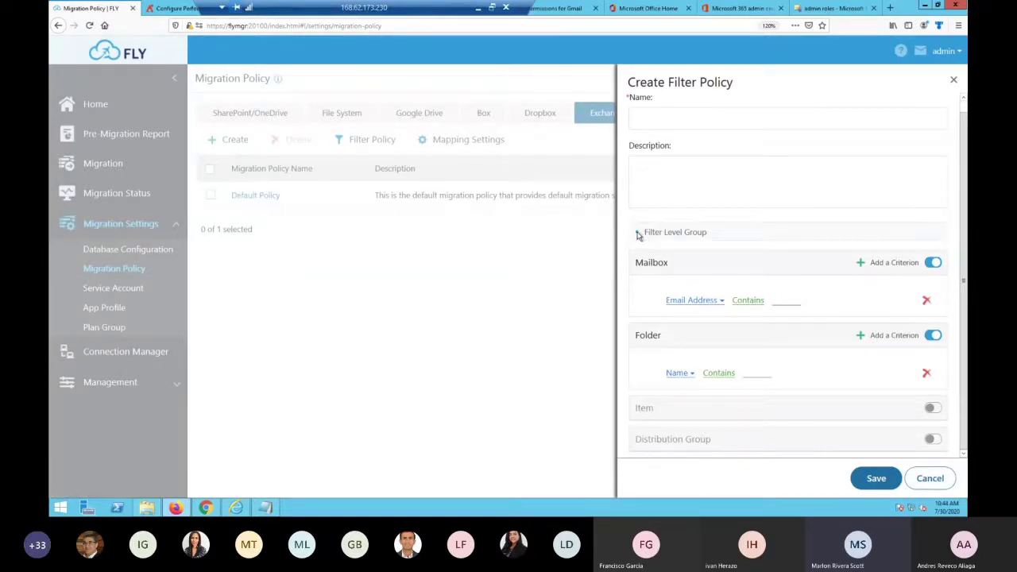
scroll(917, 459, up, 1)
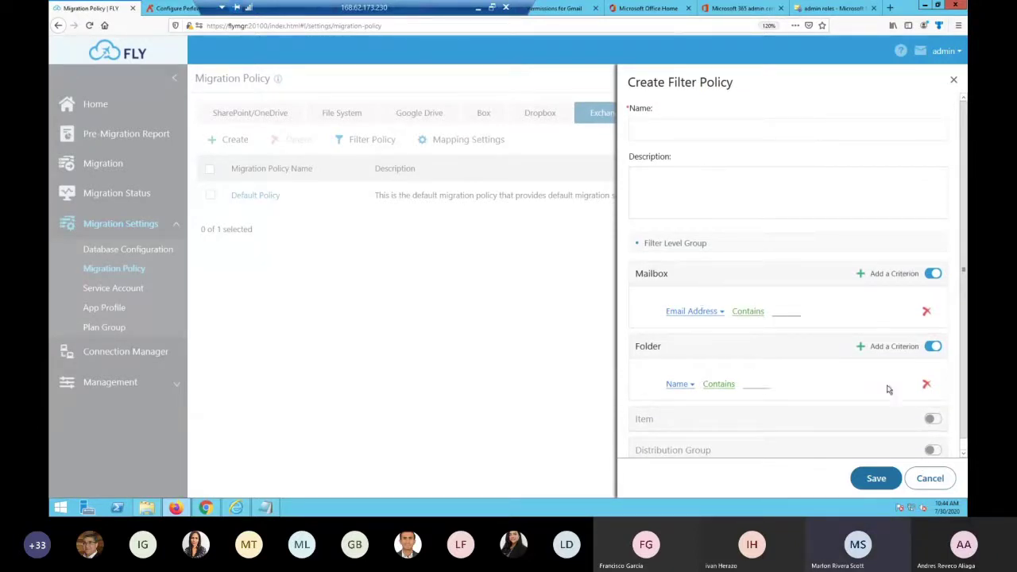
click(934, 274)
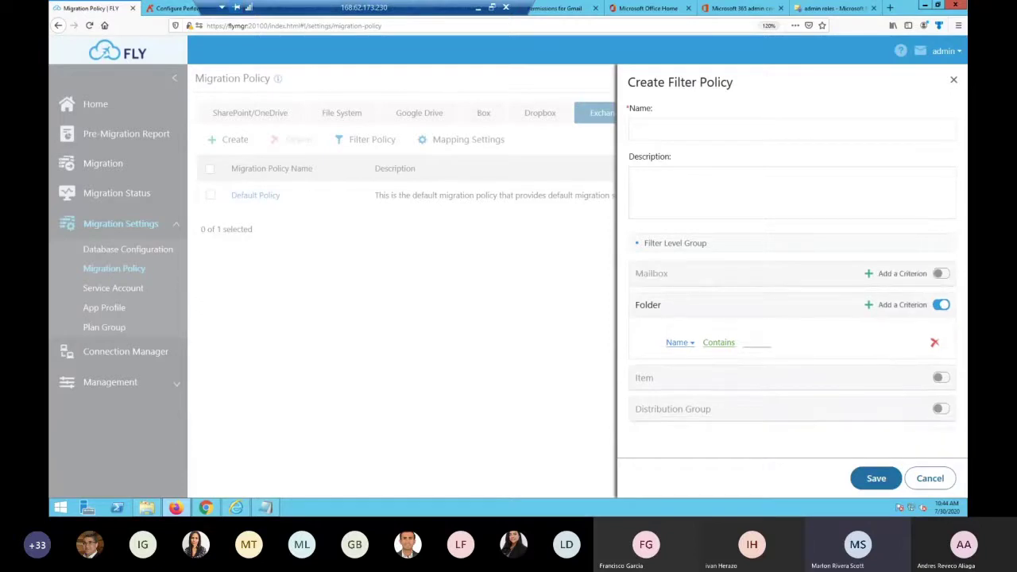
click(940, 304)
click(932, 478)
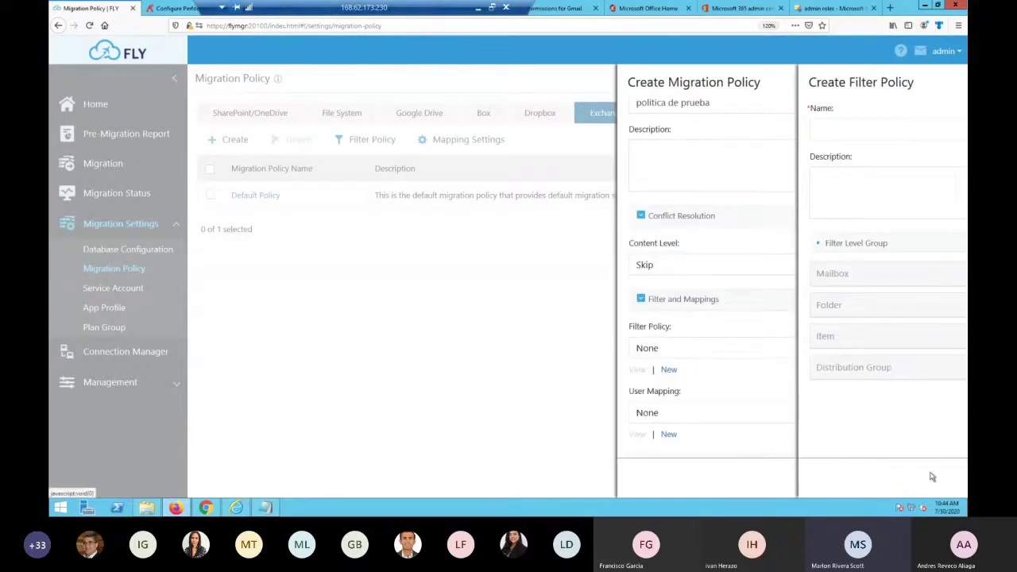
scroll(723, 385, down, 2)
scroll(722, 385, down, 1)
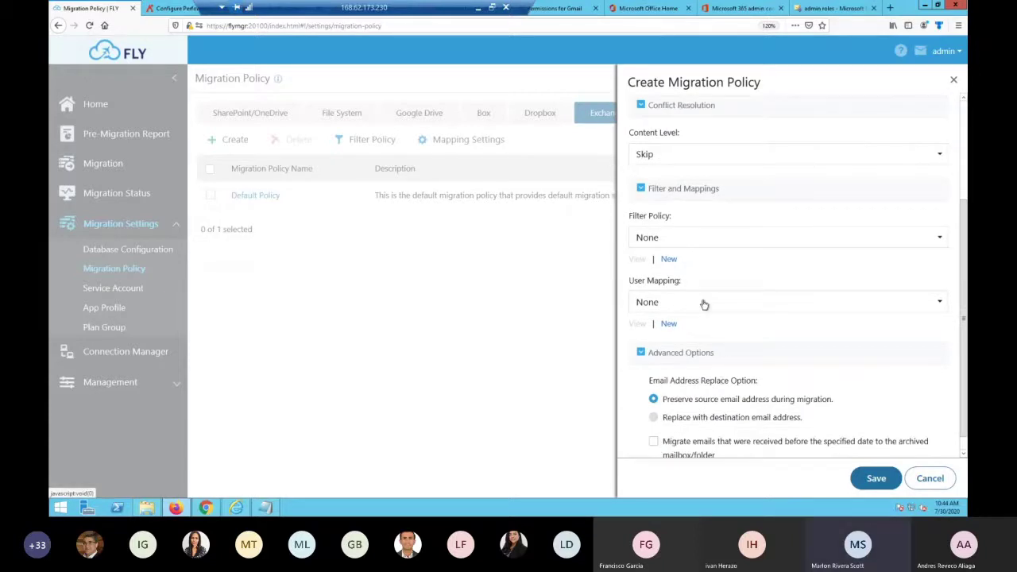
click(704, 304)
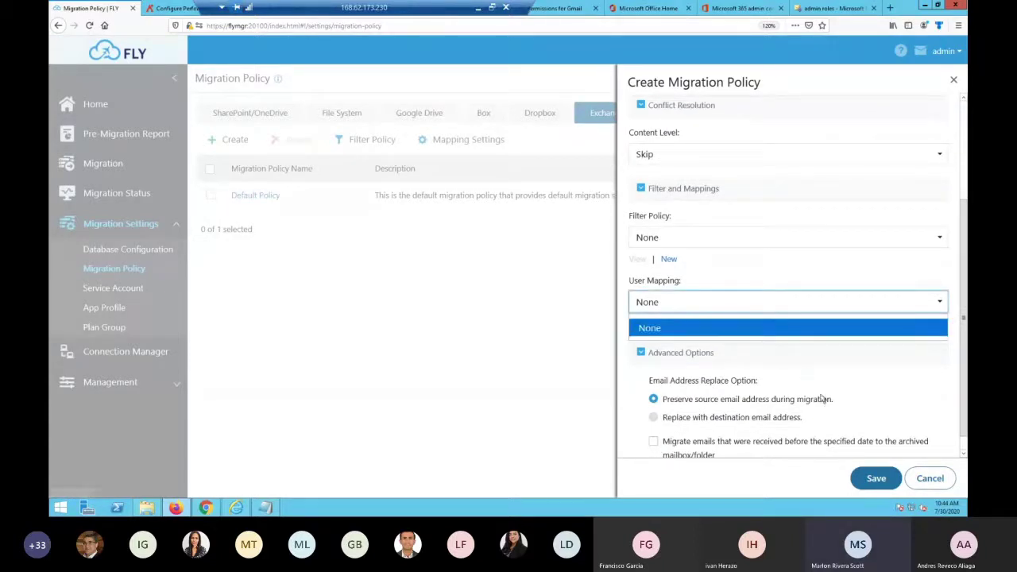
click(807, 378)
click(669, 324)
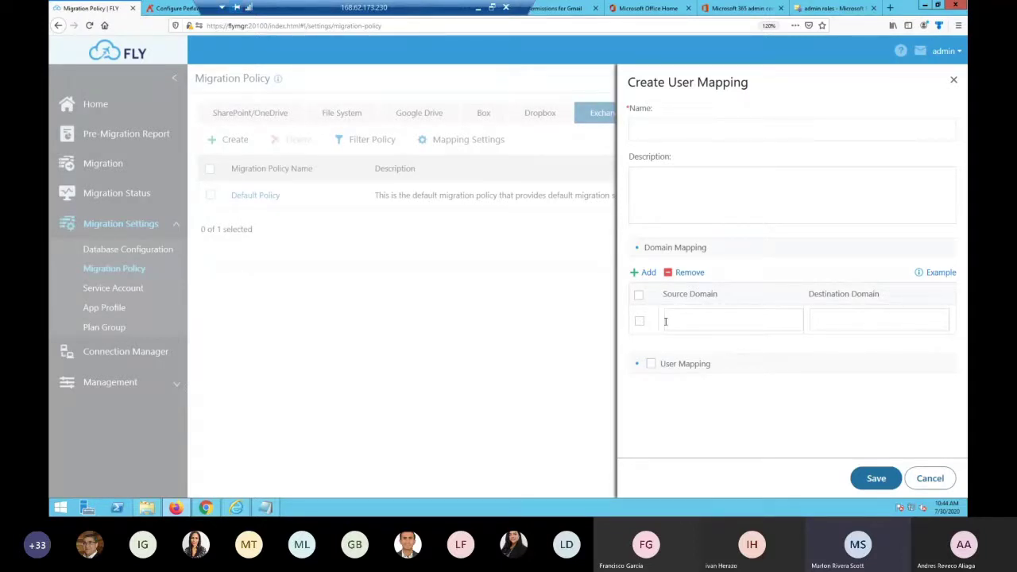
click(924, 479)
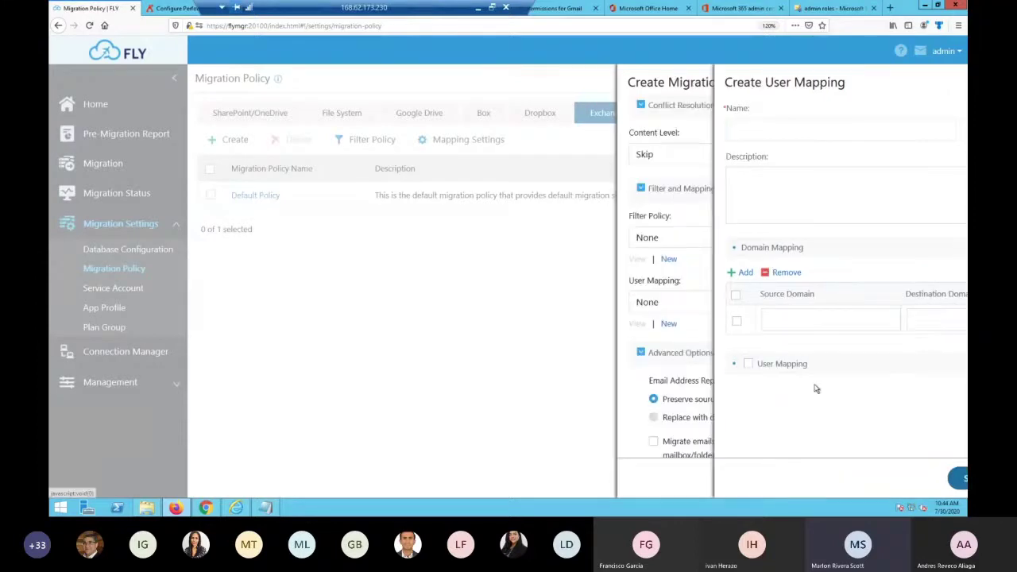
scroll(723, 427, down, 1)
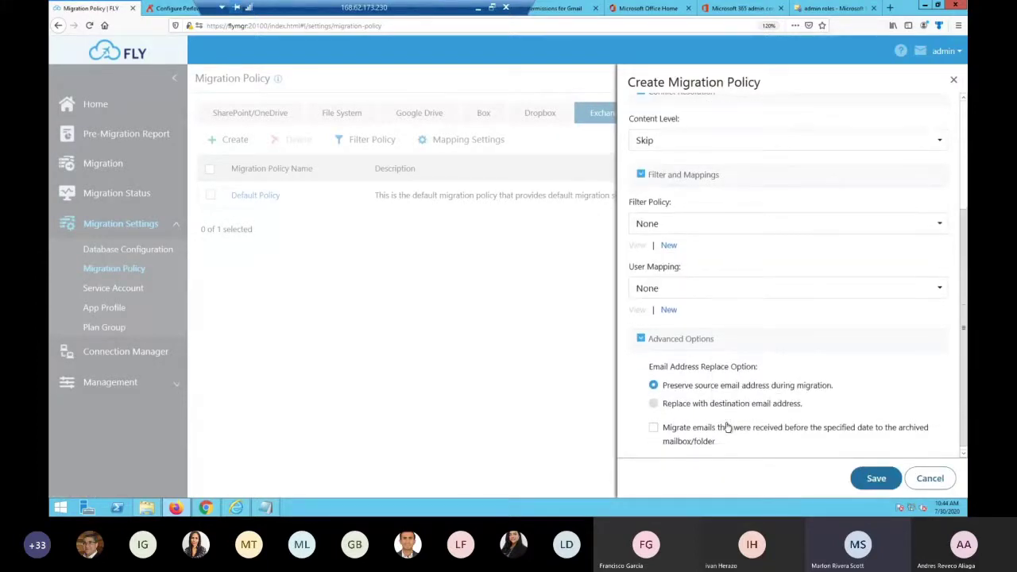
Leave 'Migrate emails received before the specified date' unchecked and save the policy 'politica de prueba'
click(654, 427)
scroll(706, 439, down, 2)
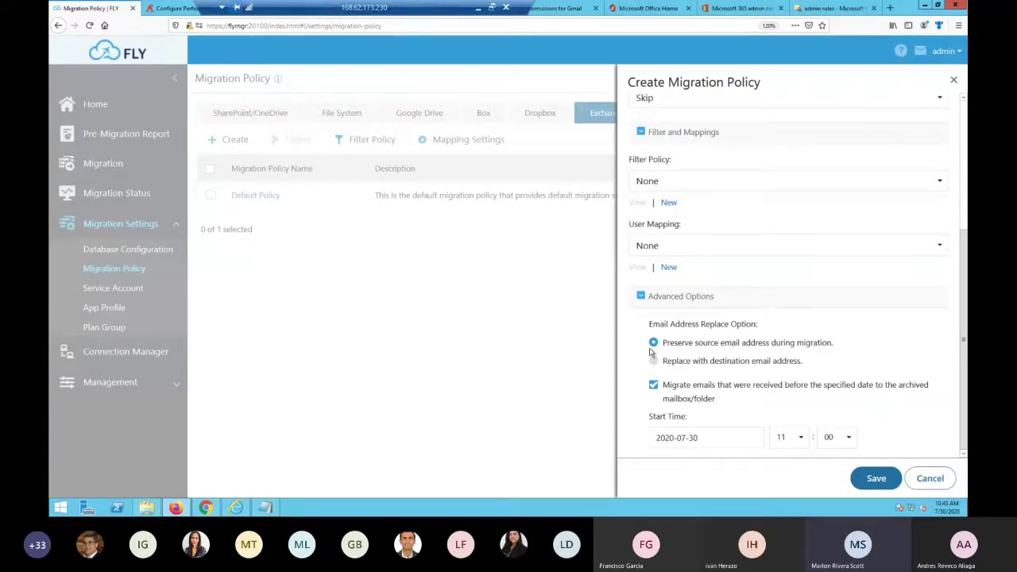
click(653, 386)
scroll(697, 298, up, 3)
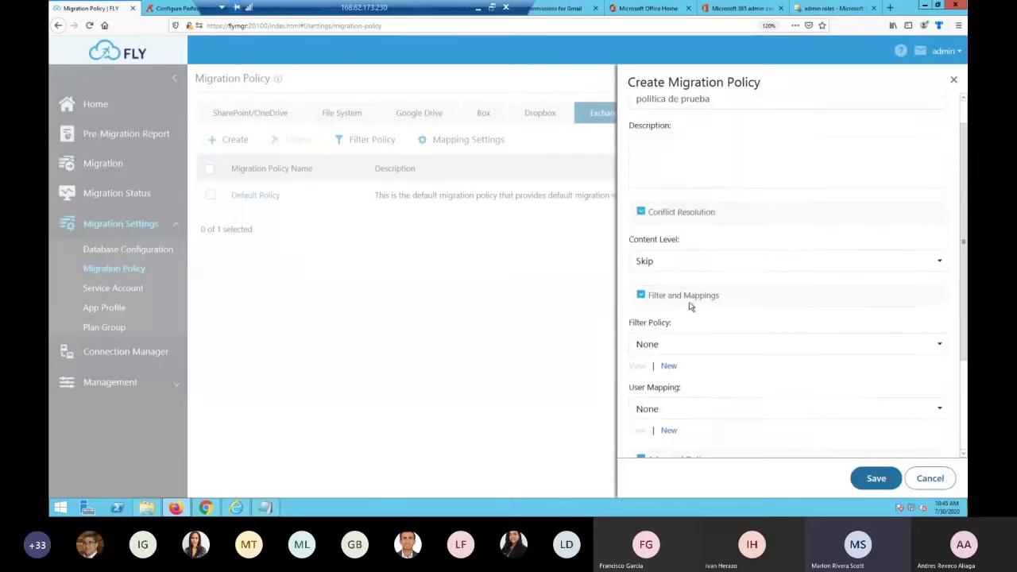
click(876, 479)
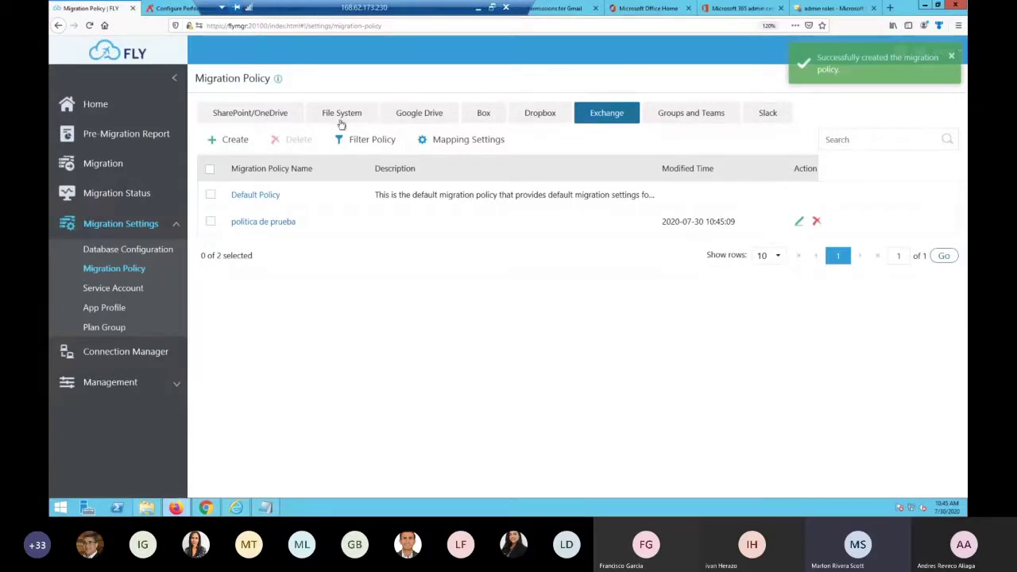
Start a new SharePoint/OneDrive migration policy and scroll through its form
click(287, 120)
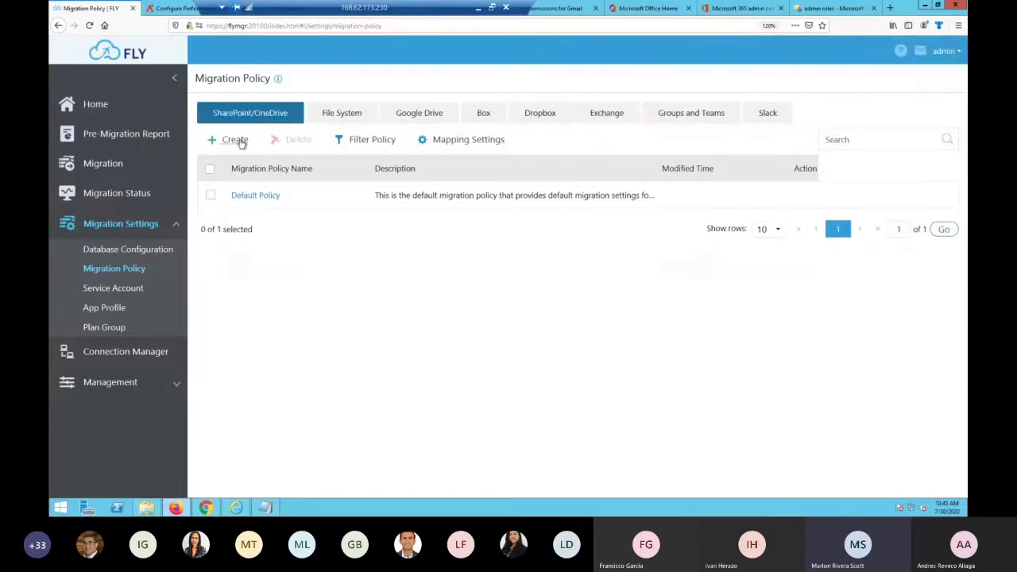
click(242, 143)
scroll(716, 357, down, 6)
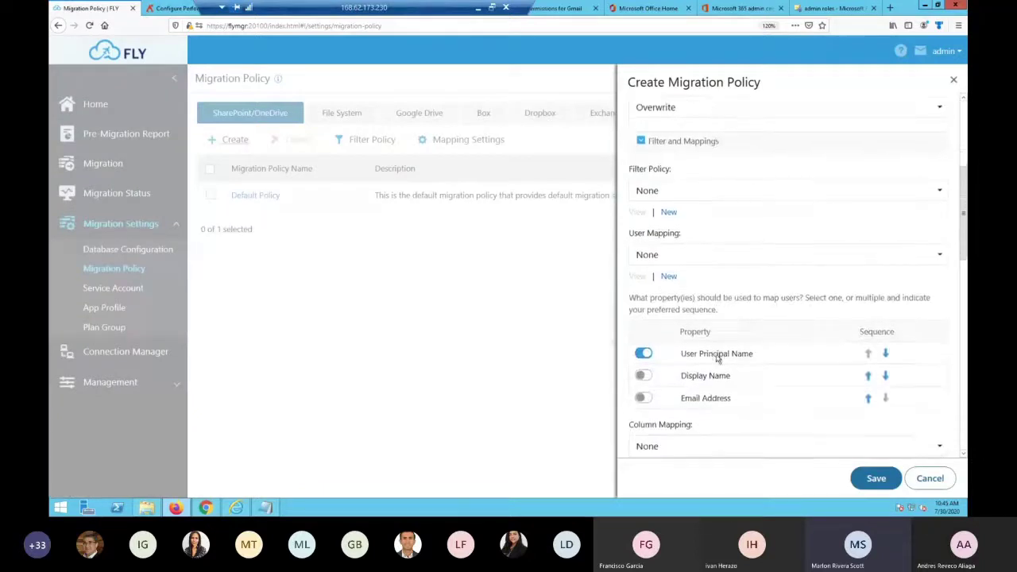
scroll(717, 359, down, 4)
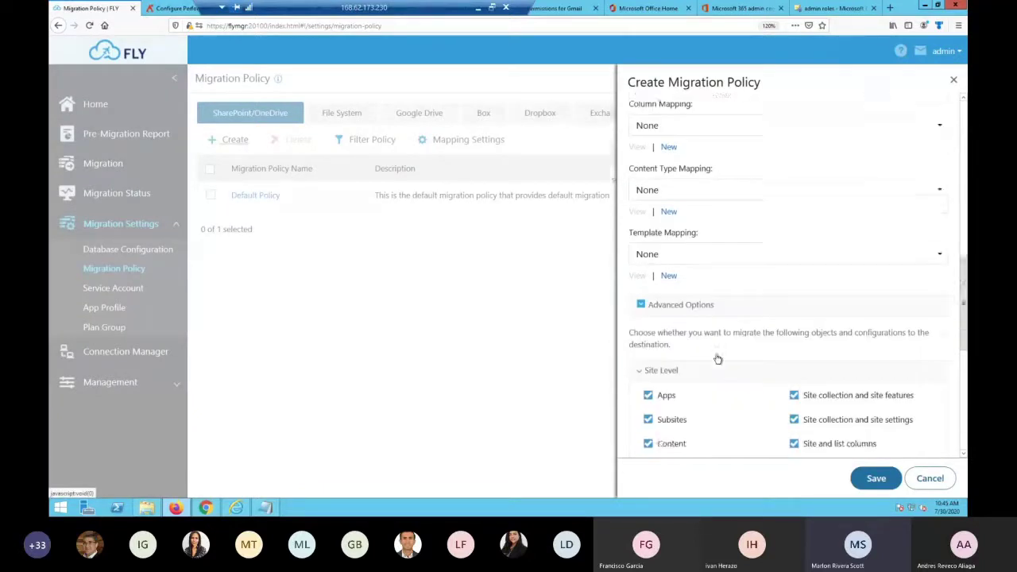
Discard the unsaved policy form, review the Exchange policy list, then go to Service Account Management
click(929, 478)
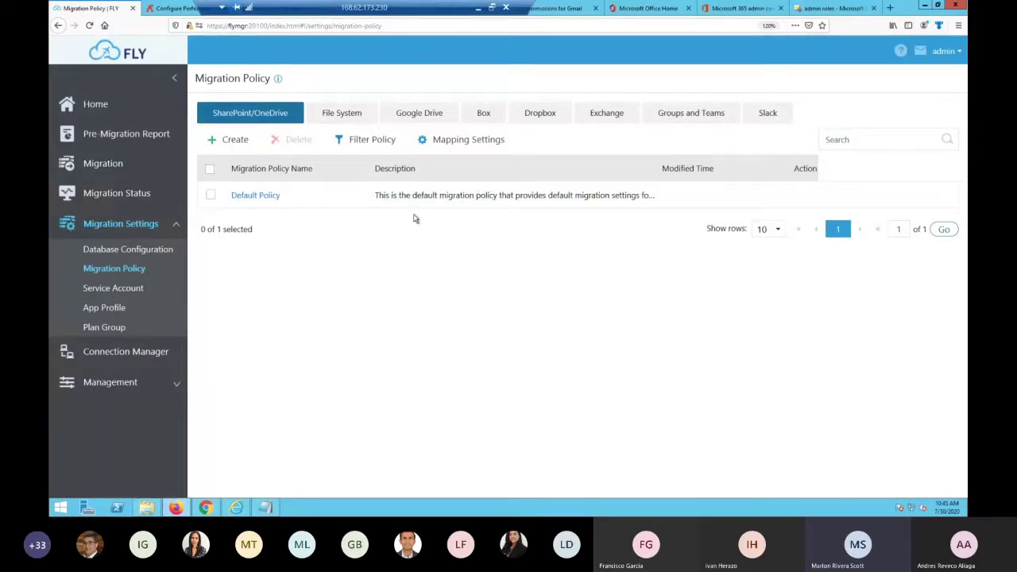
click(597, 115)
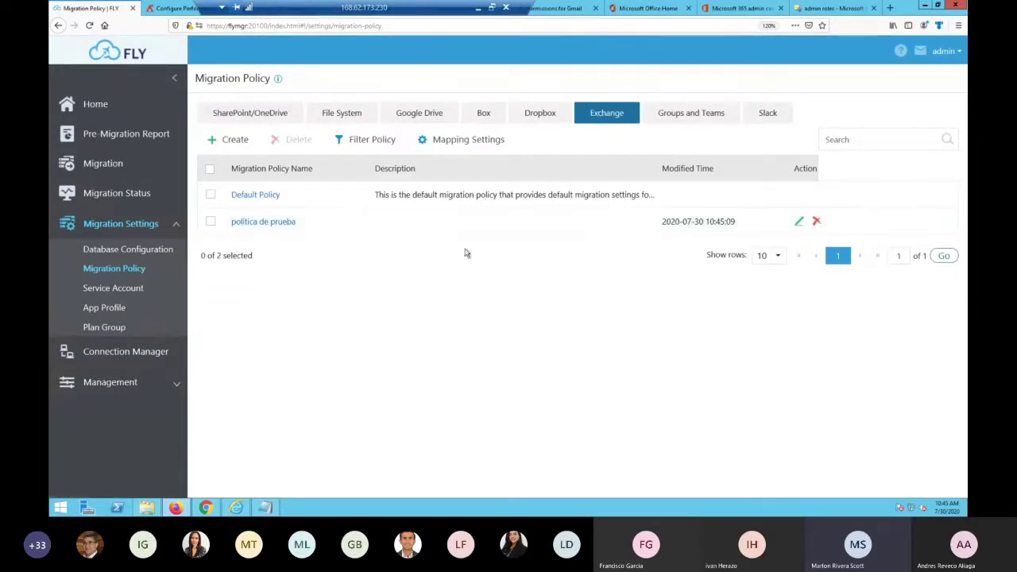
click(113, 289)
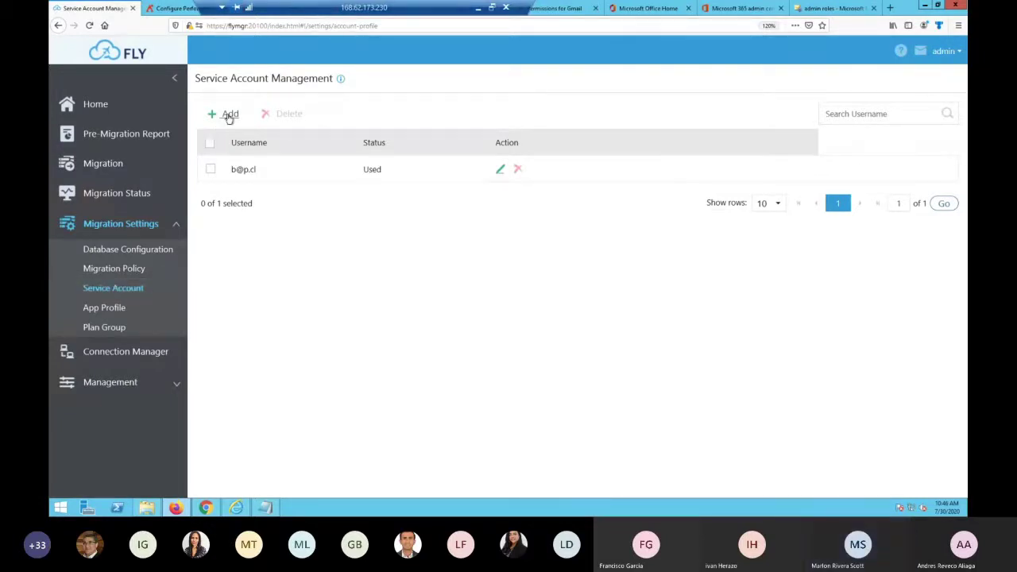
Add and save a service account with the first account's e-mail username and password
click(228, 115)
click(651, 137)
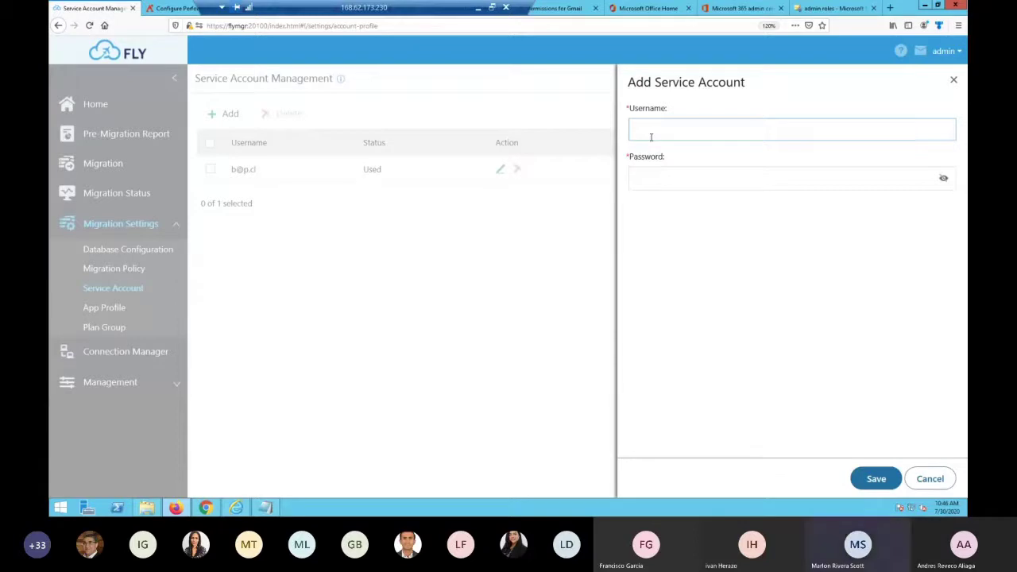
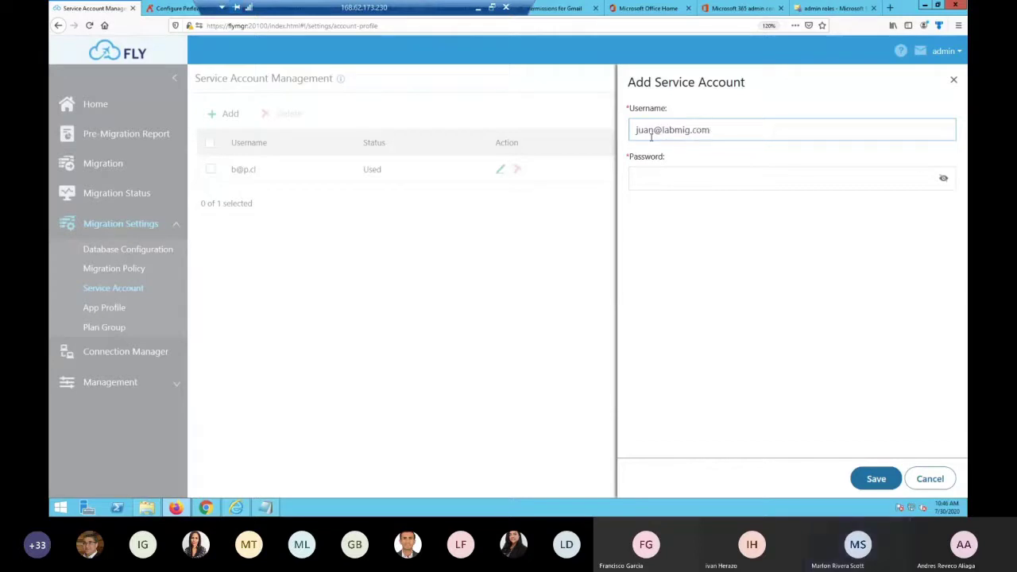
click(771, 180)
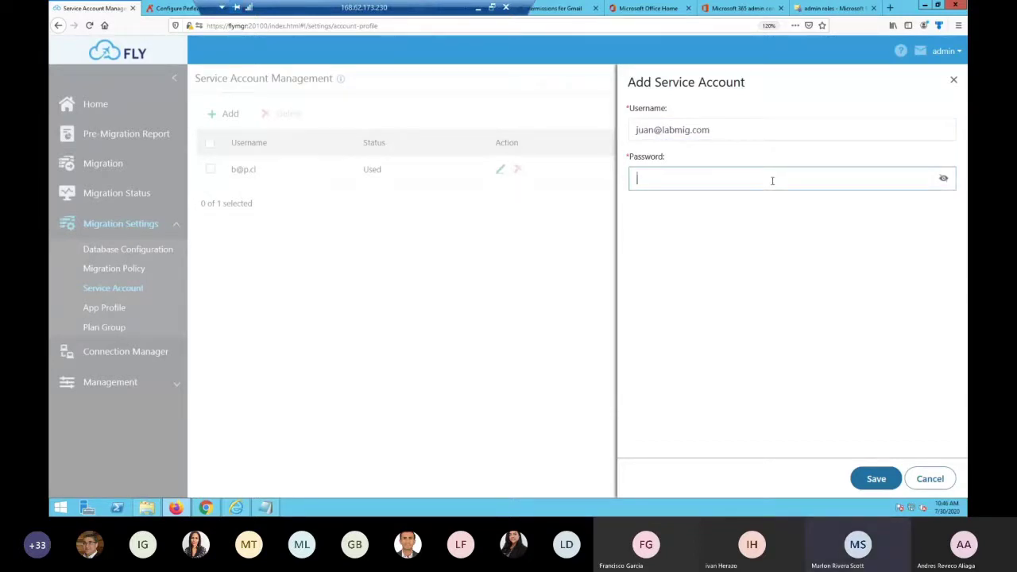
text(********)
drag(770, 178, 598, 169)
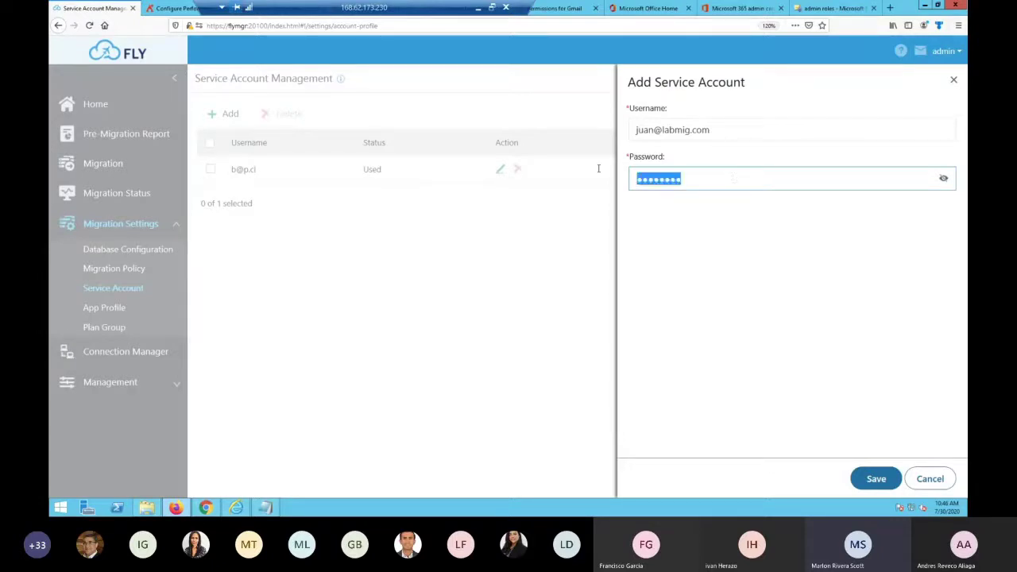
text(*******)
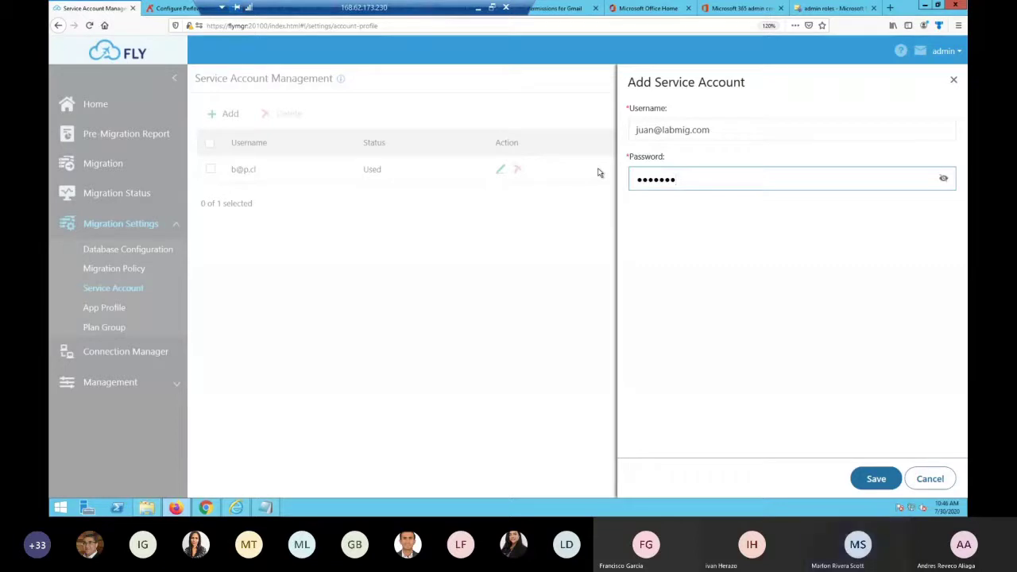
text(*)
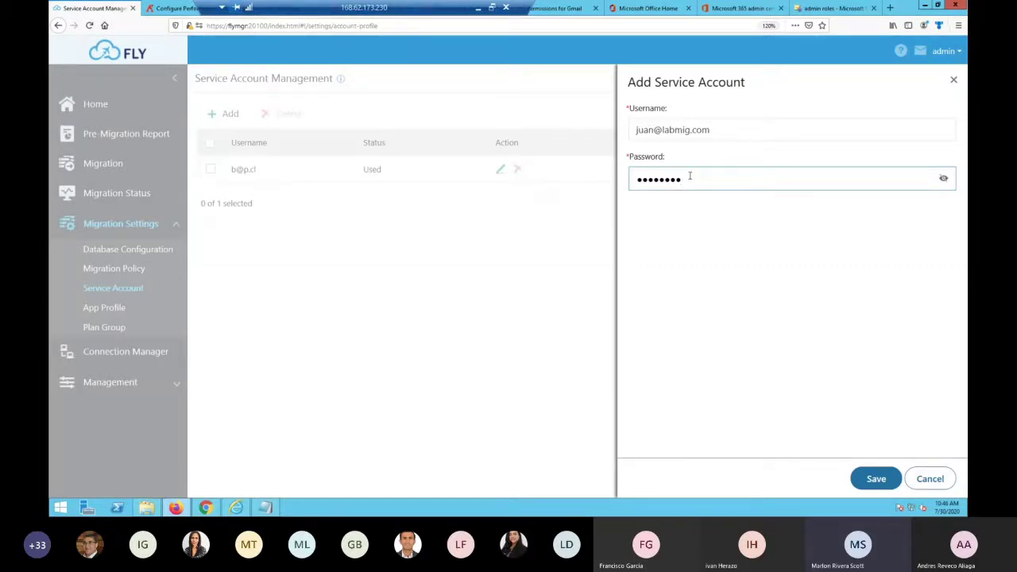
click(876, 478)
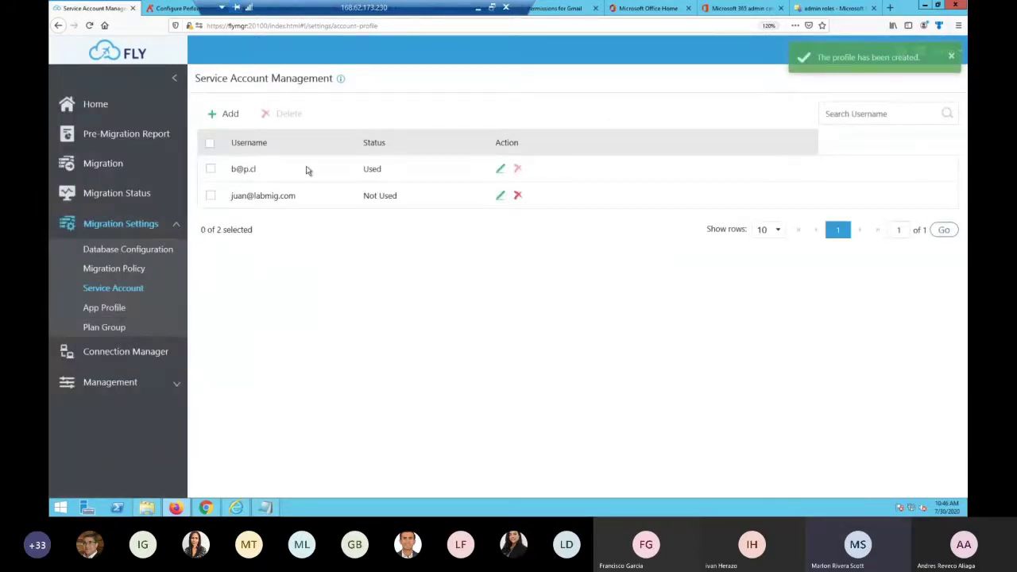
Add and save a second service account with its own e-mail username and password
click(229, 114)
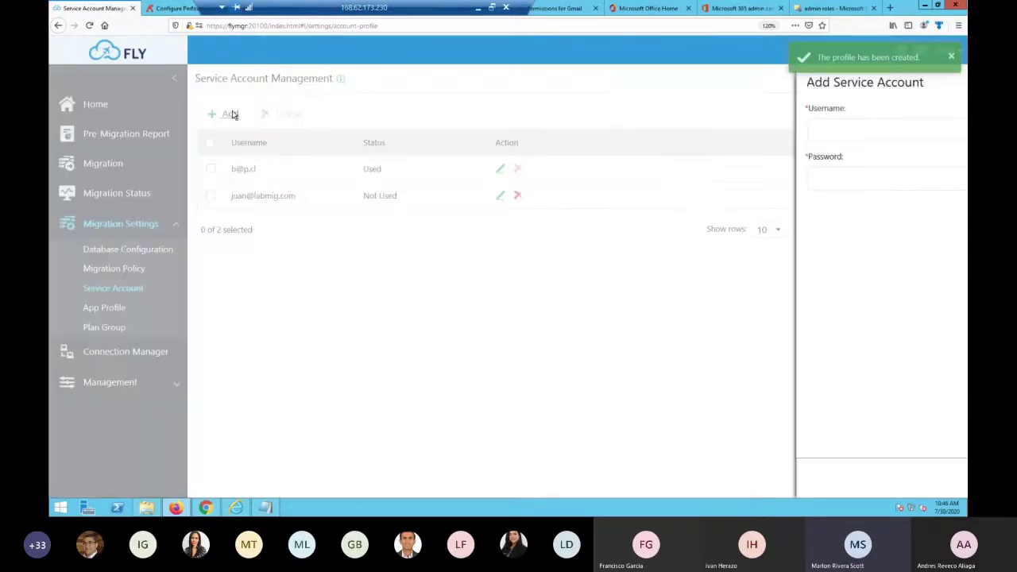
click(655, 129)
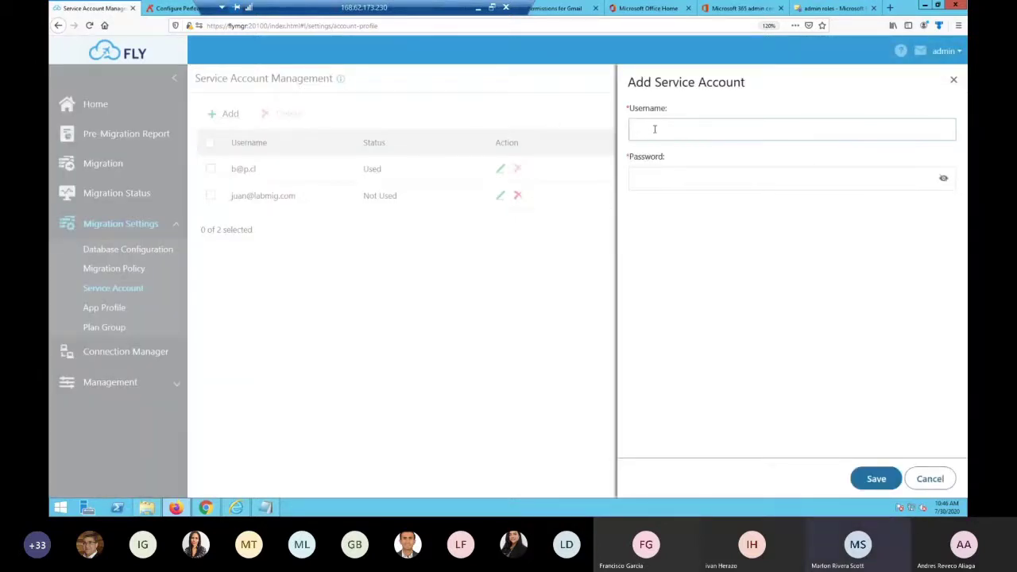
click(734, 178)
text(•••••••)
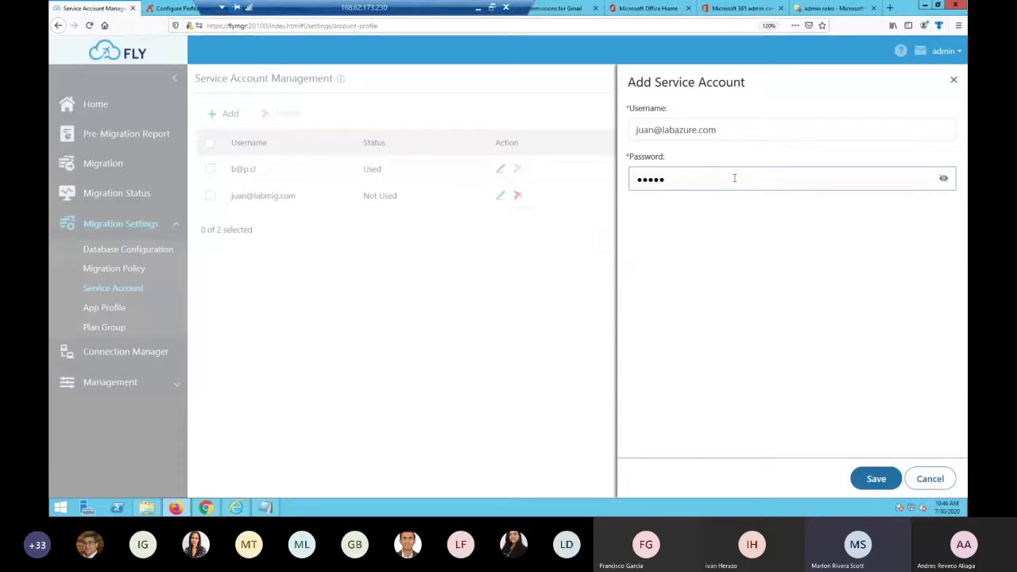
text(•)
click(875, 479)
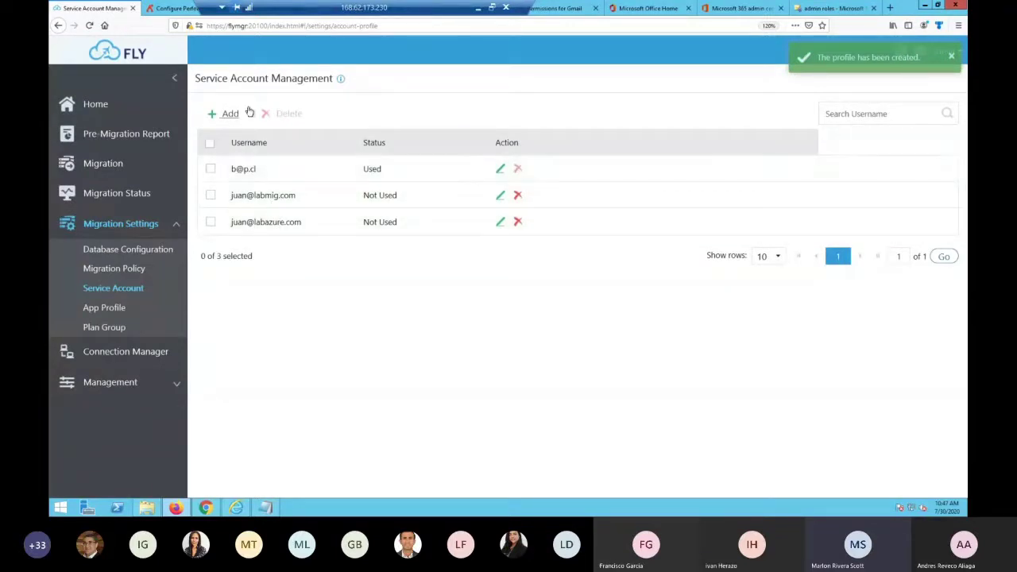
Create app profile 'Labazure' using the FLY app and the global administrator's e-mail, and submit it
click(118, 311)
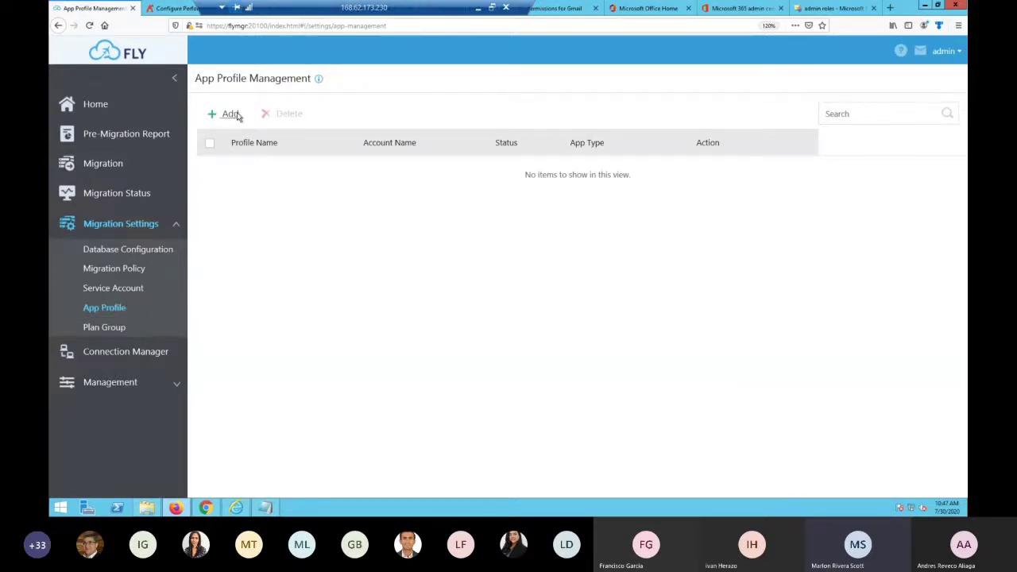
click(235, 115)
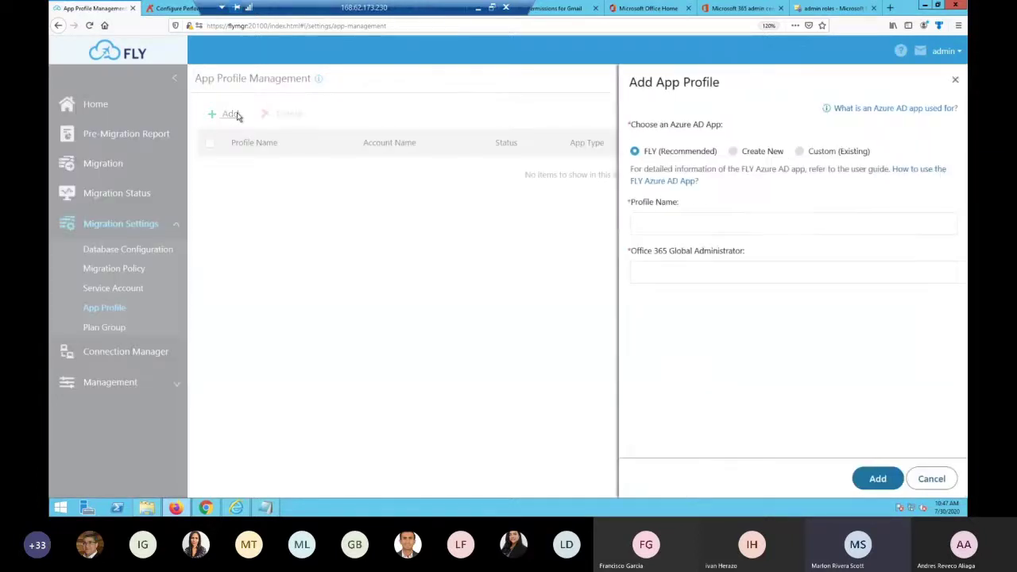
click(667, 229)
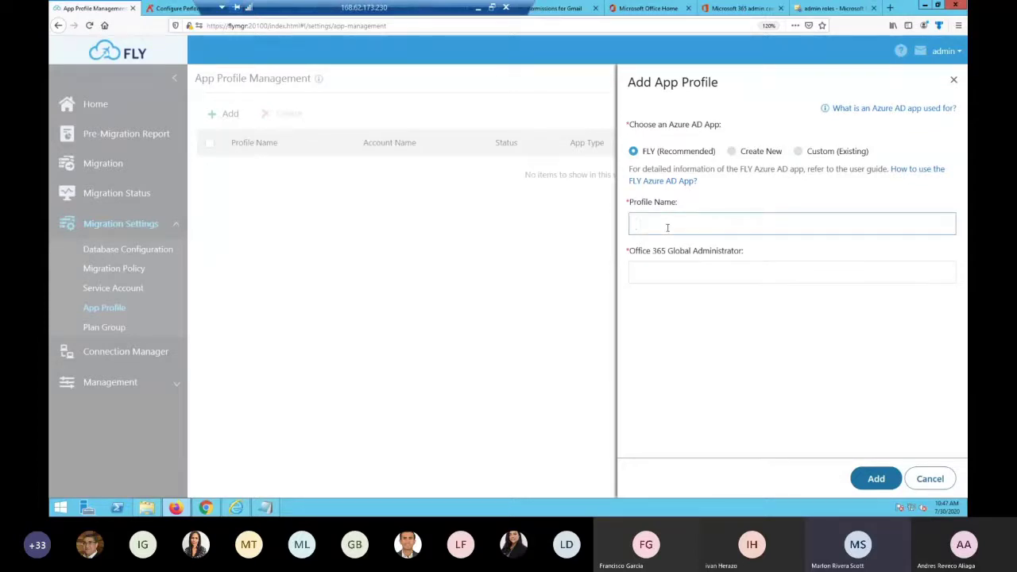
text(Labazure)
click(702, 268)
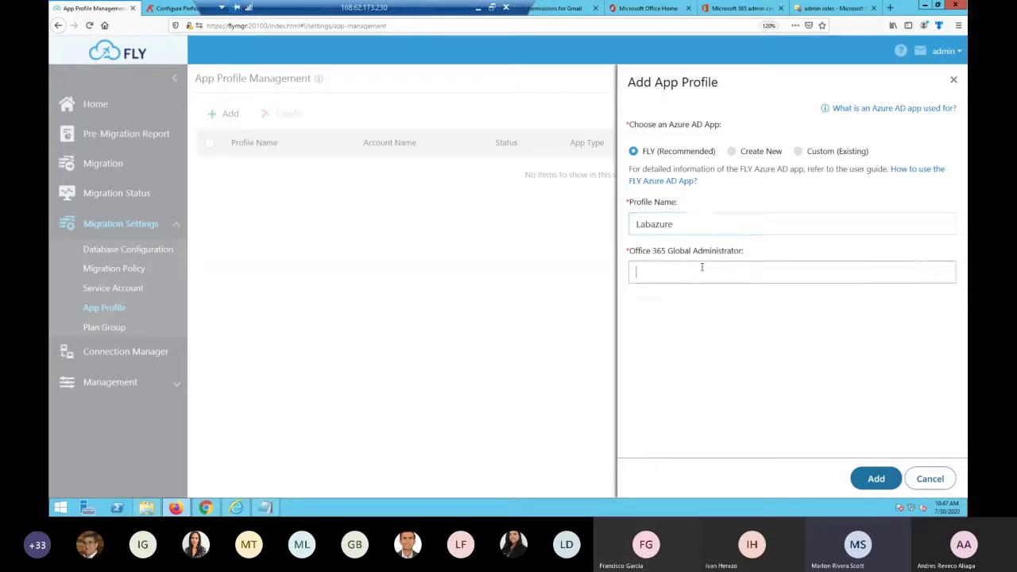
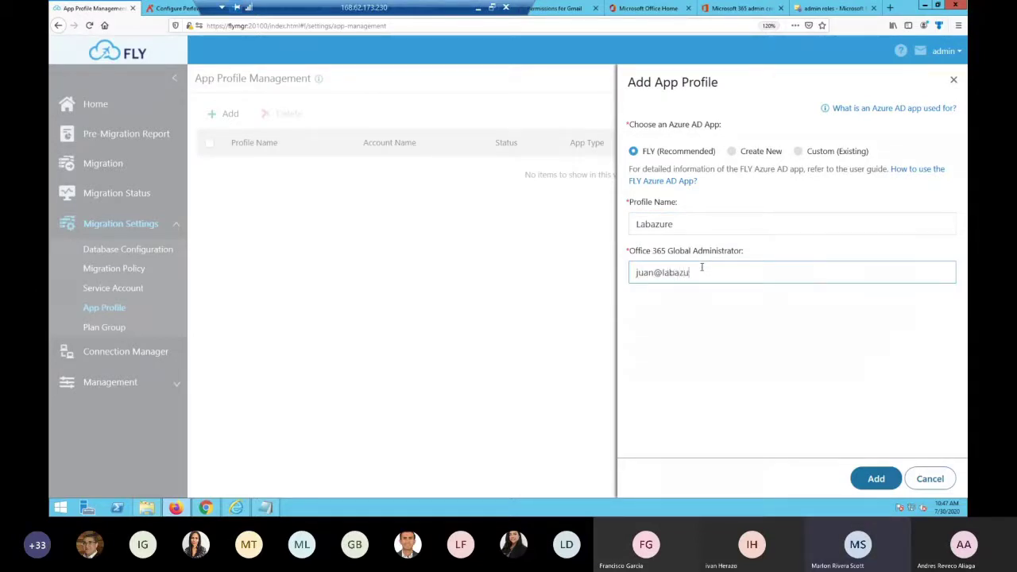
click(875, 479)
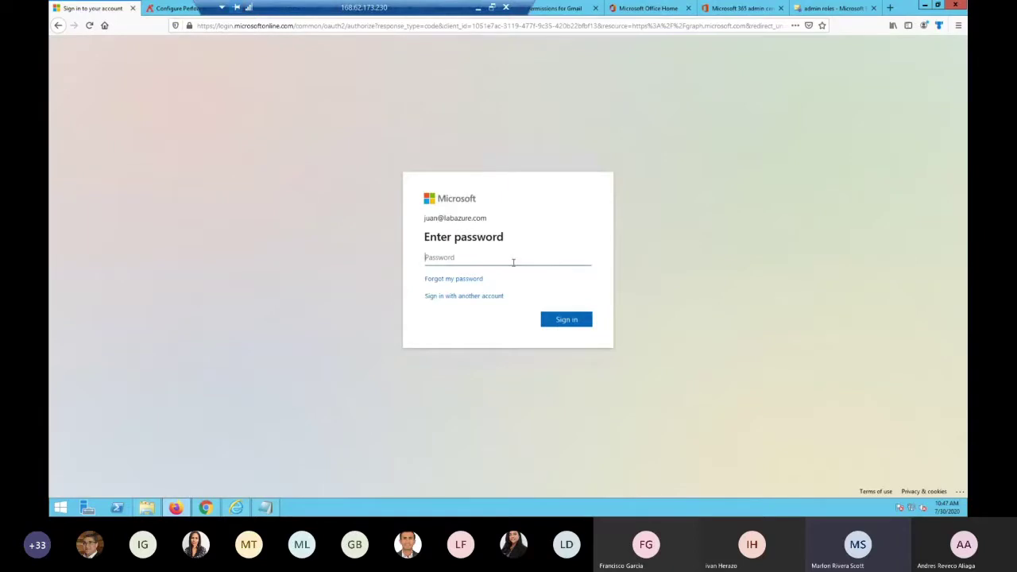
Sign in with the admin password and account, then decline the AvePoint Migration Solution permissions
text(••••••••)
key(Return)
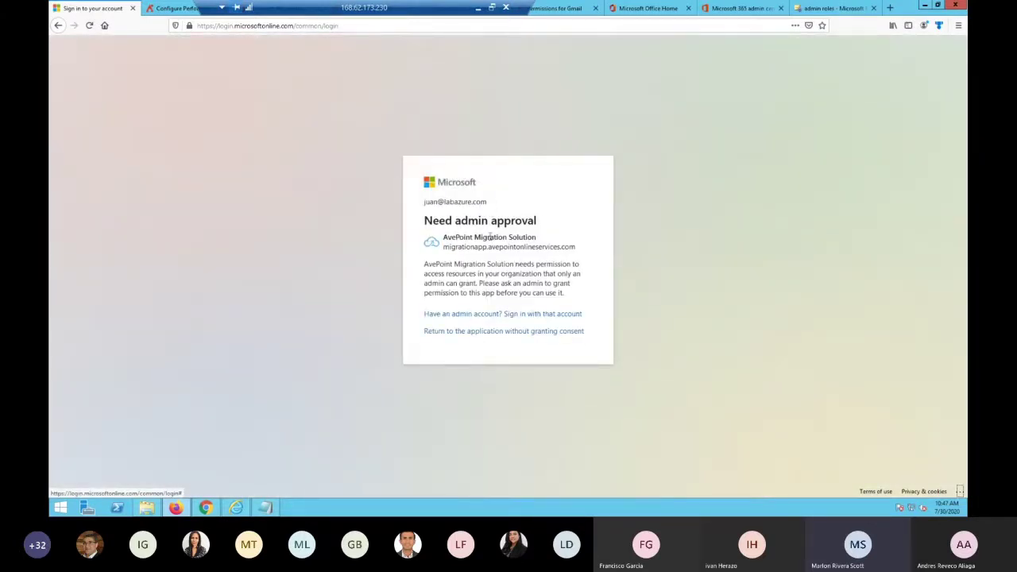
click(471, 315)
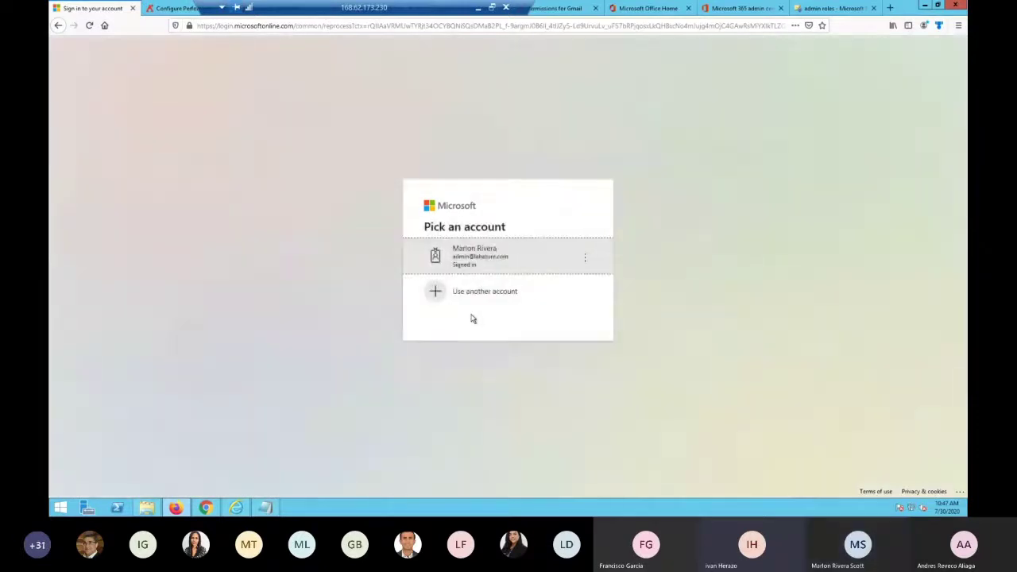
click(481, 265)
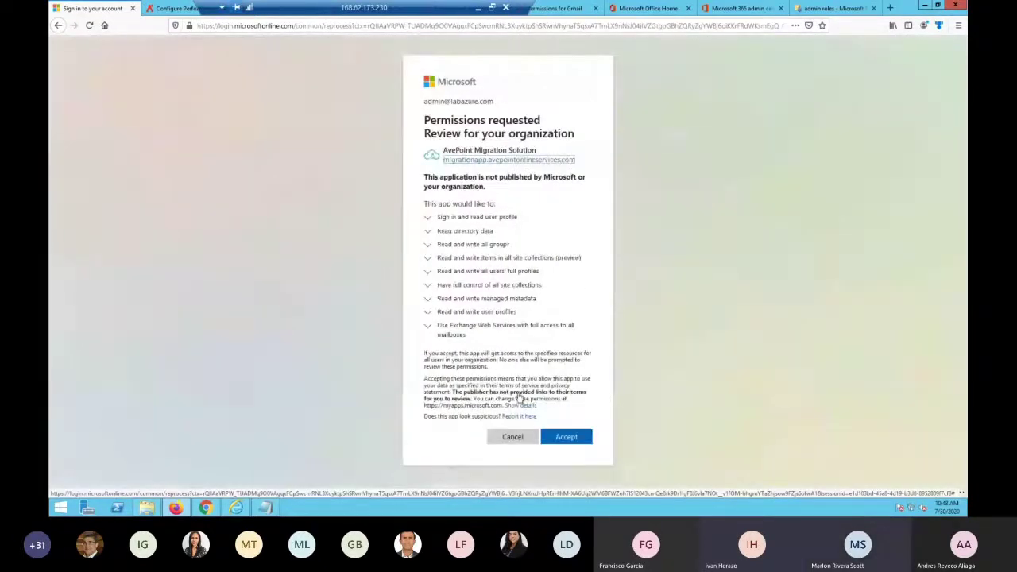
click(512, 437)
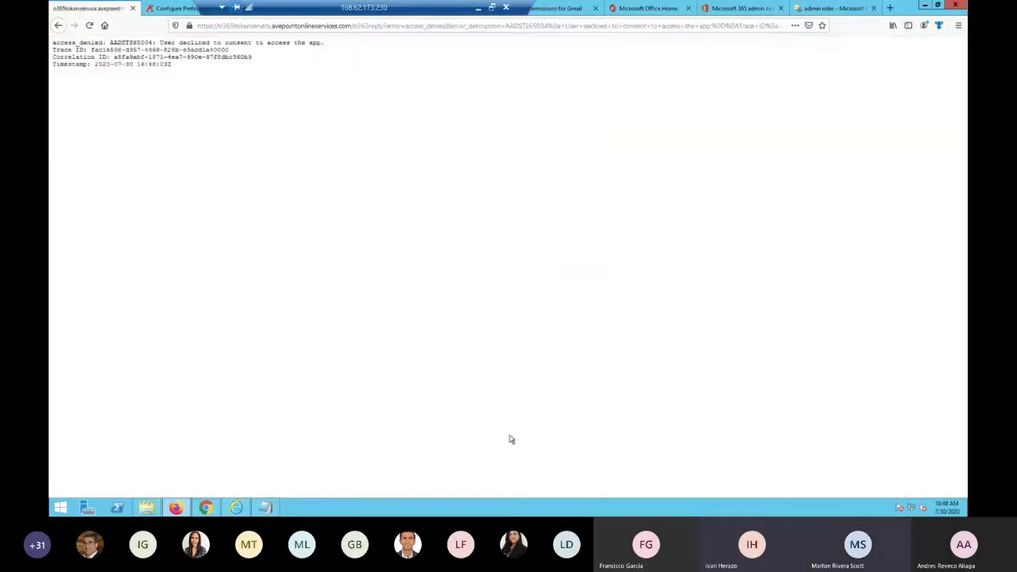
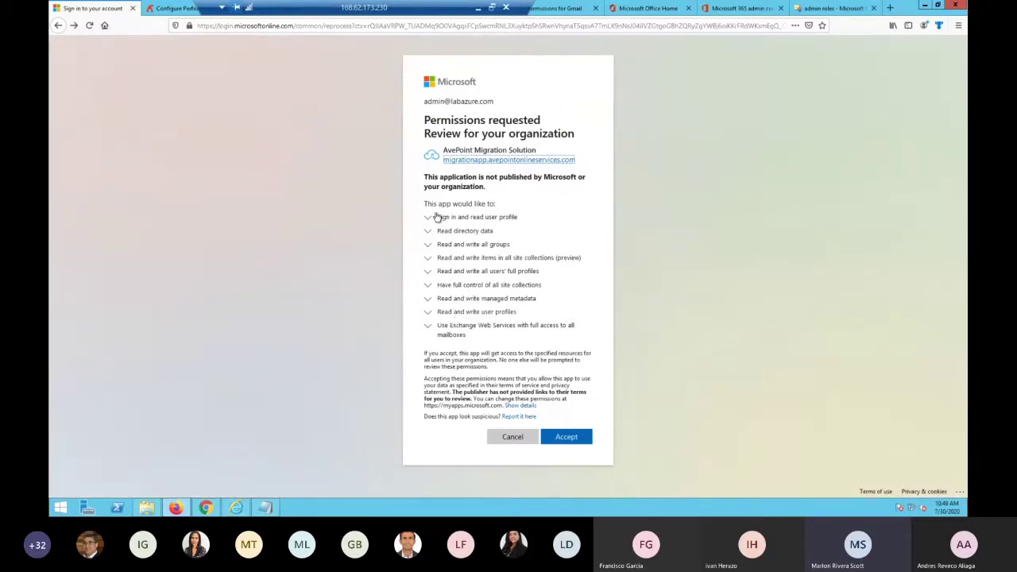
Accept the Microsoft permissions, then expand Migration Settings to see the Labazure app profile
click(571, 438)
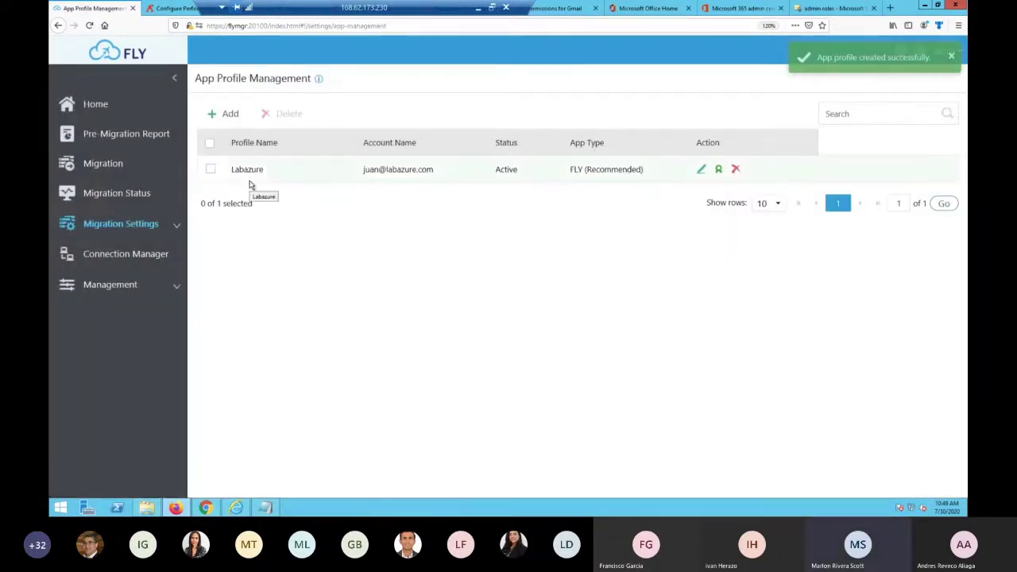
click(171, 223)
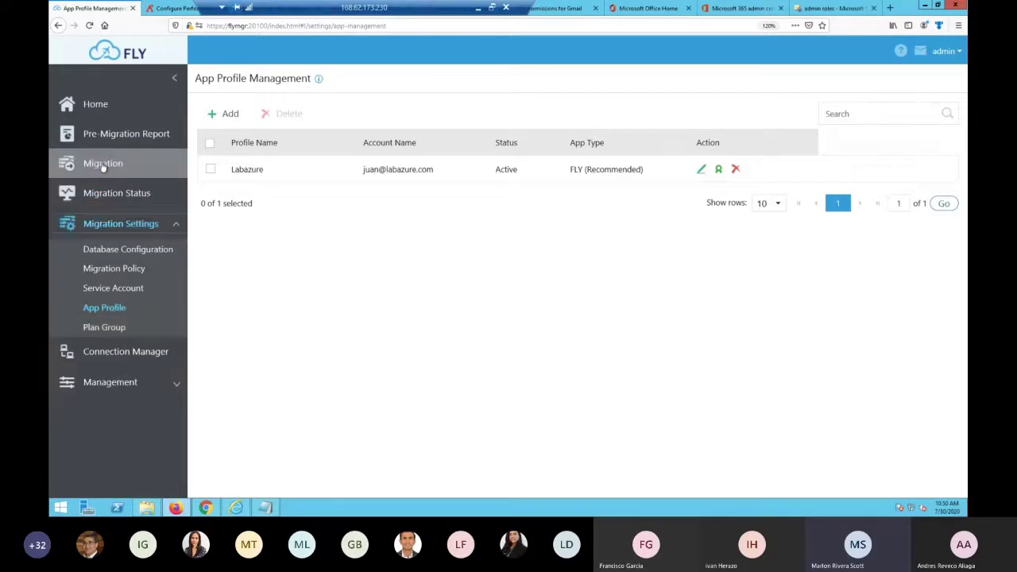
Add an Exchange Online connection with the Labazure app profile and the labazure.com service account
click(127, 355)
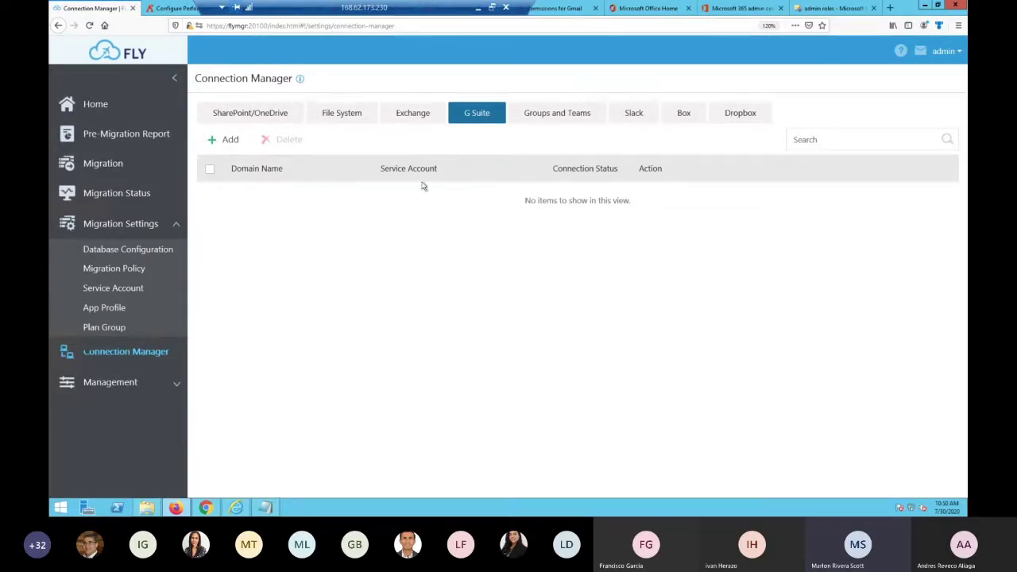
click(417, 120)
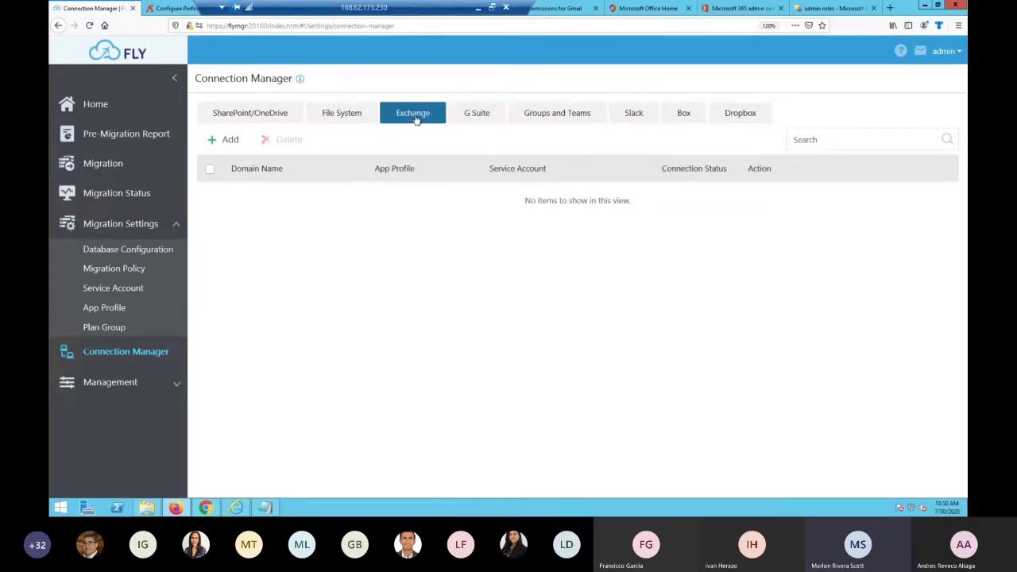
click(230, 141)
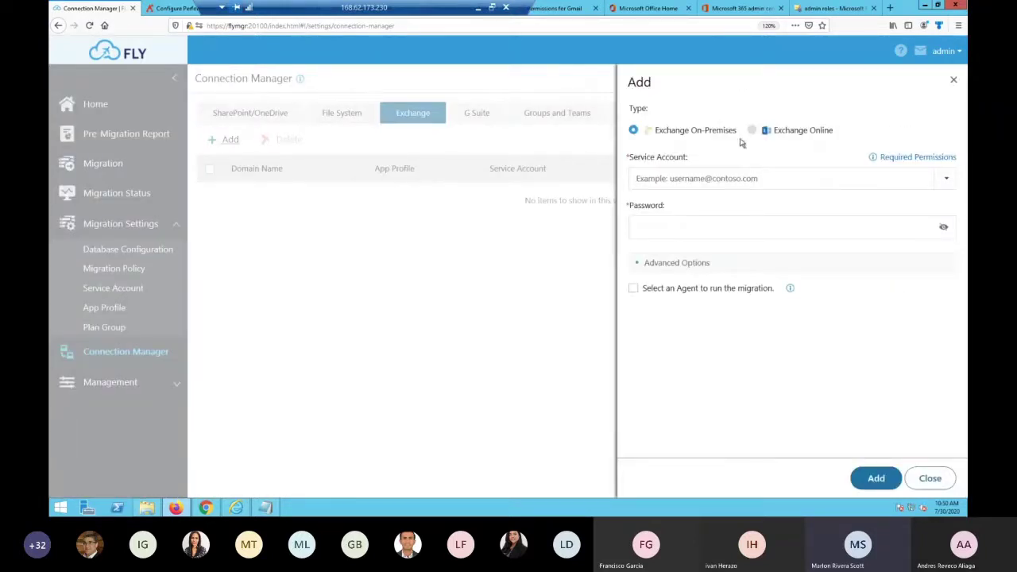
click(752, 131)
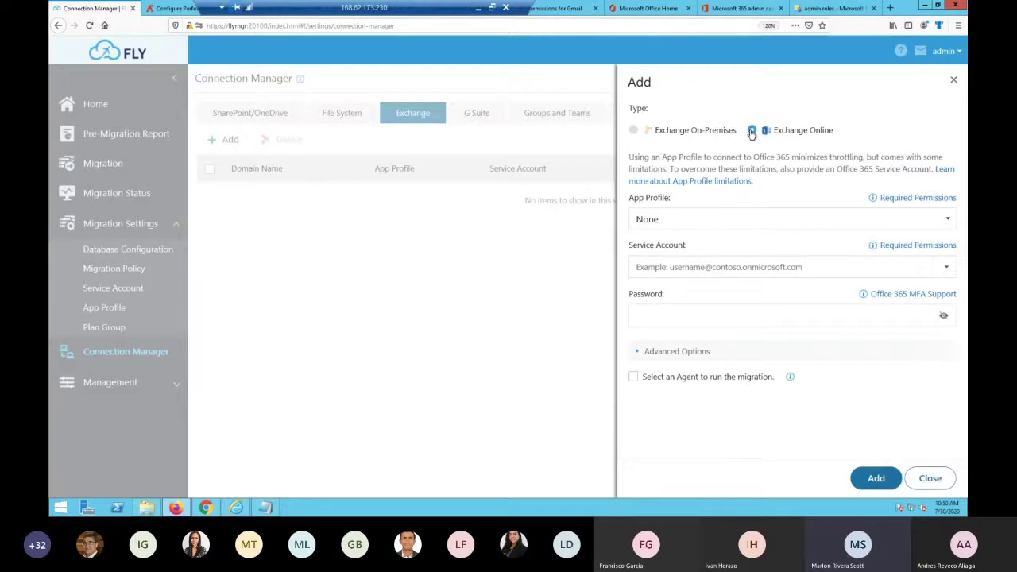
click(659, 221)
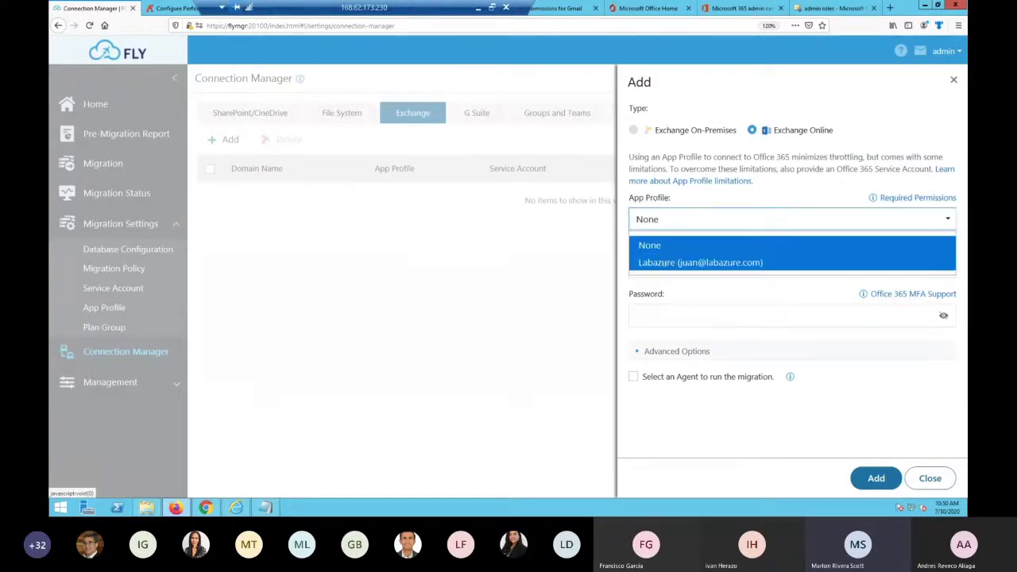
click(666, 263)
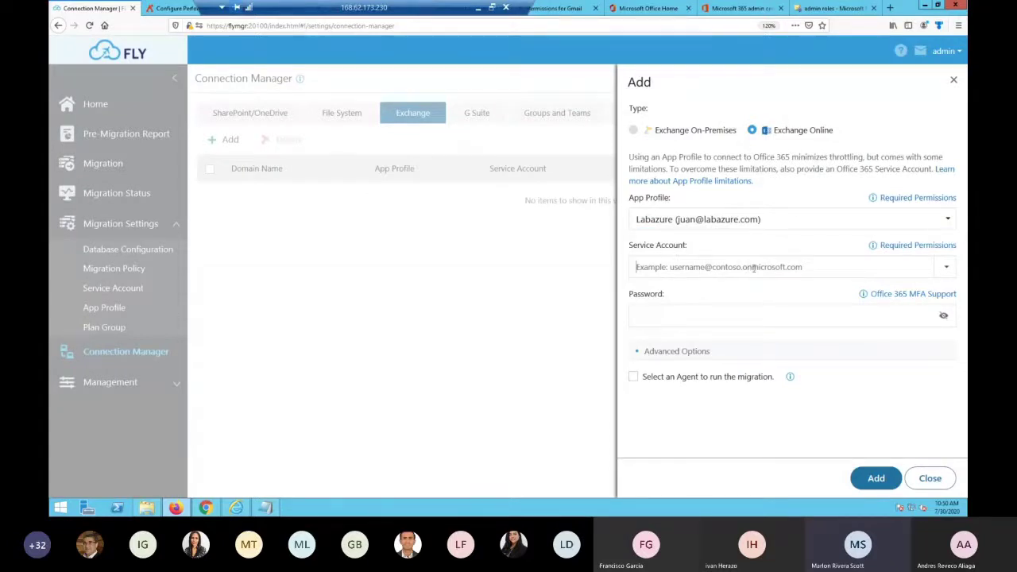
click(946, 268)
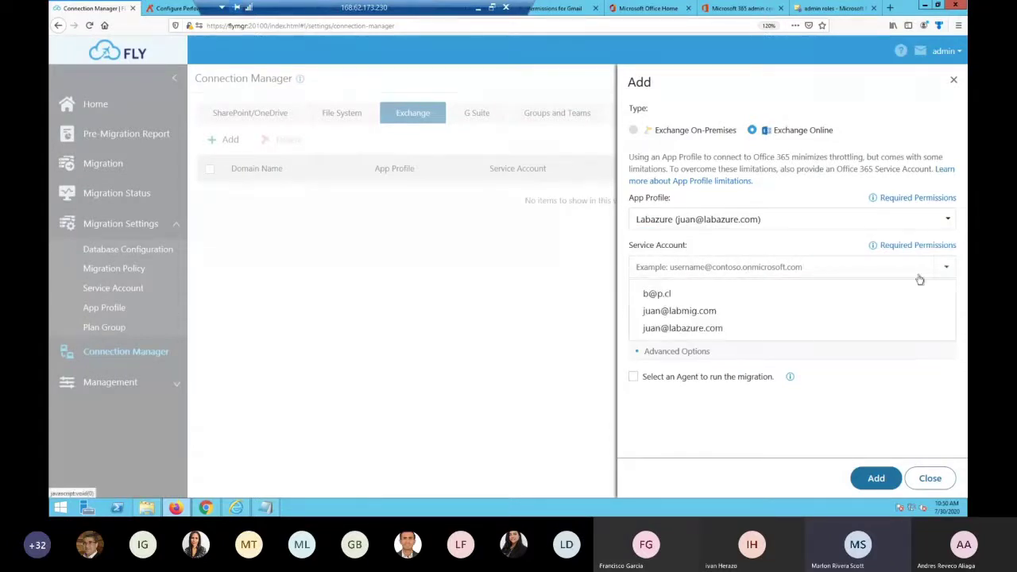
click(698, 329)
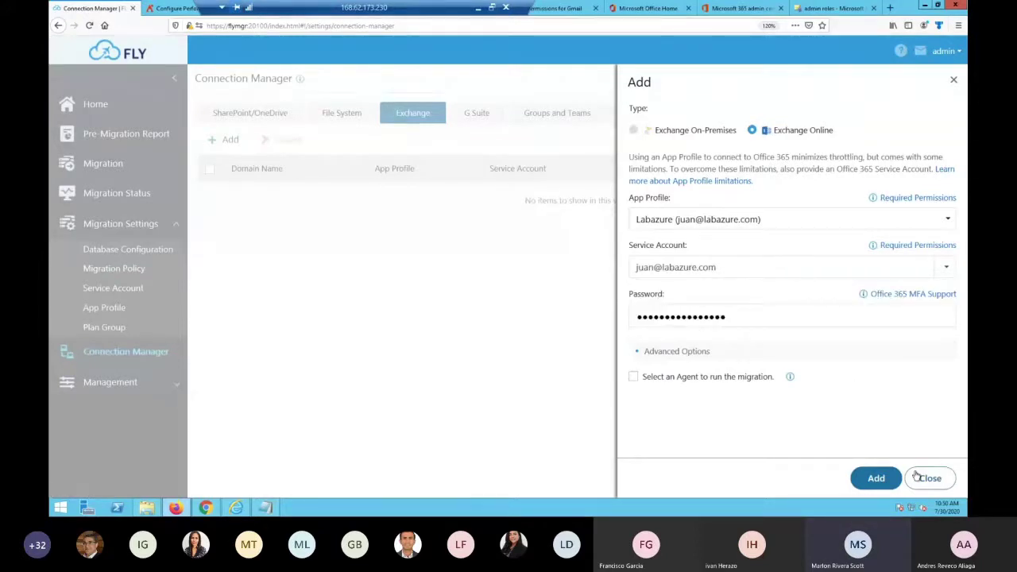
click(876, 477)
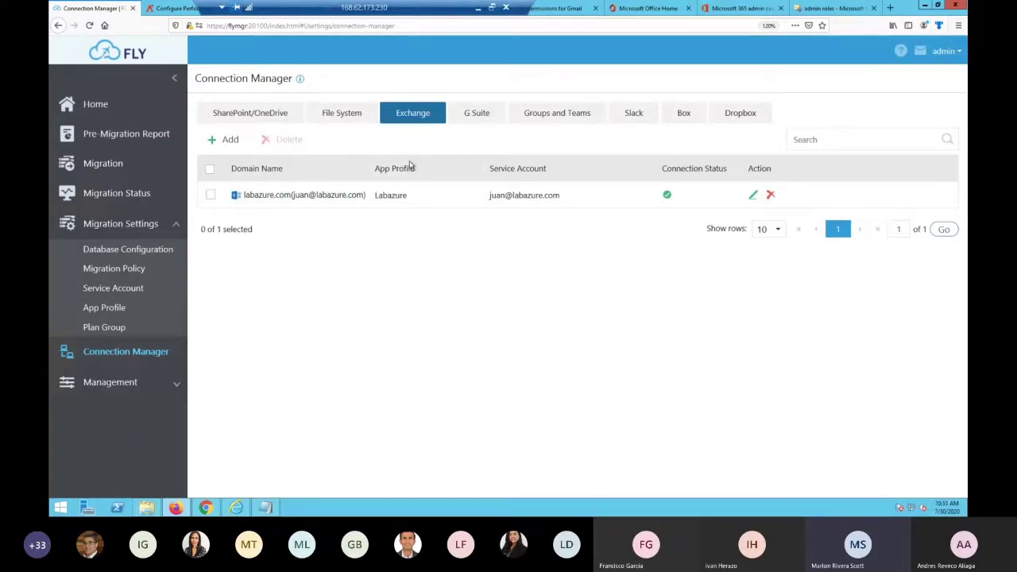
Start a new G Suite connection, then bring up the migracion service-account details in Google Cloud
click(477, 112)
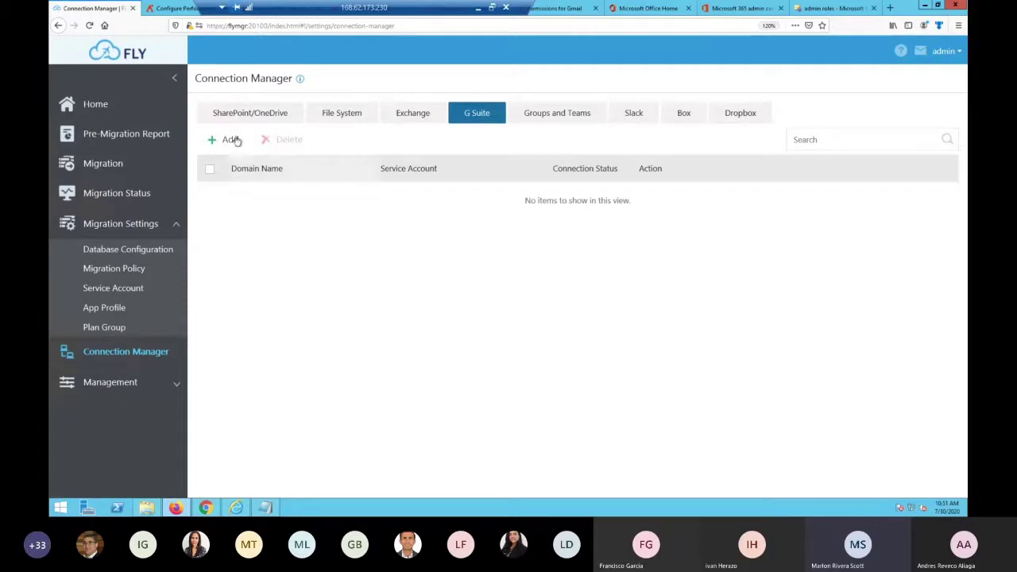
click(230, 140)
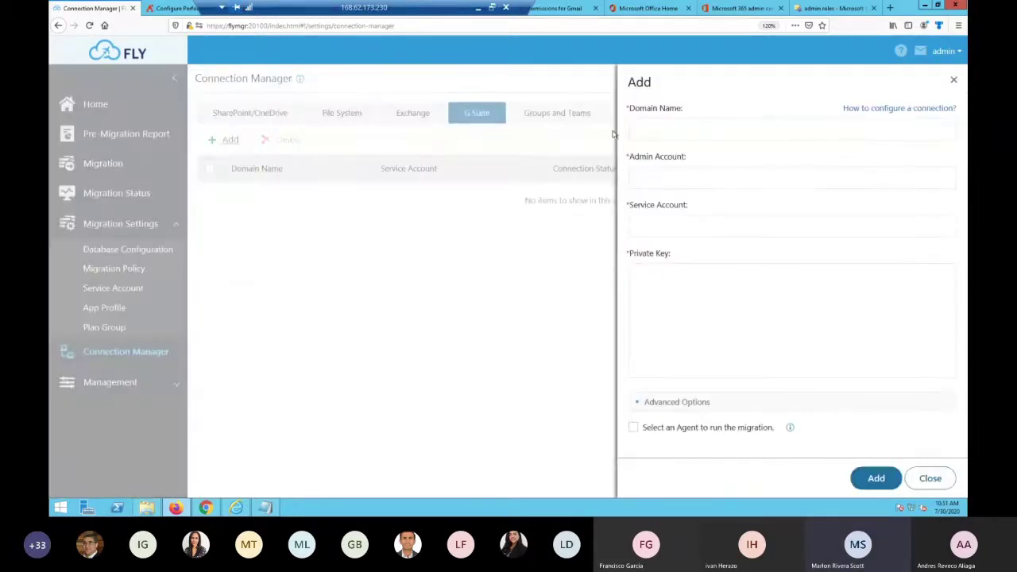
click(276, 508)
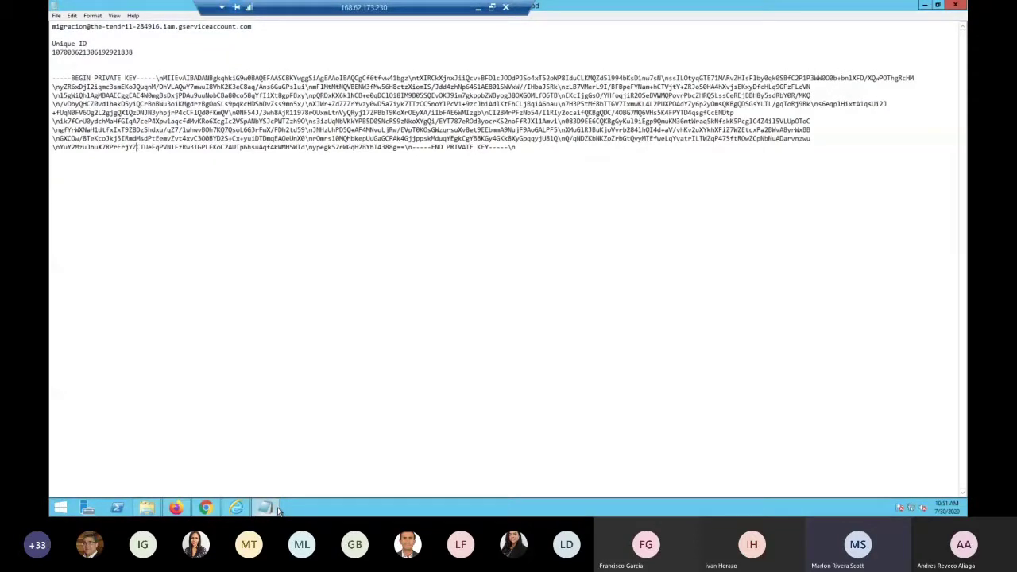
click(176, 507)
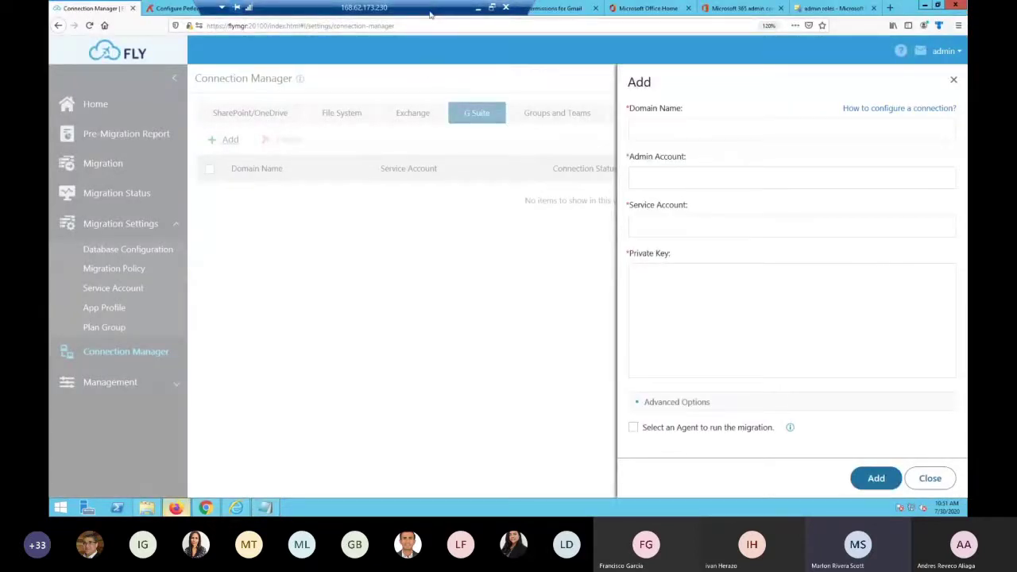
drag(430, 15, 641, 15)
click(205, 507)
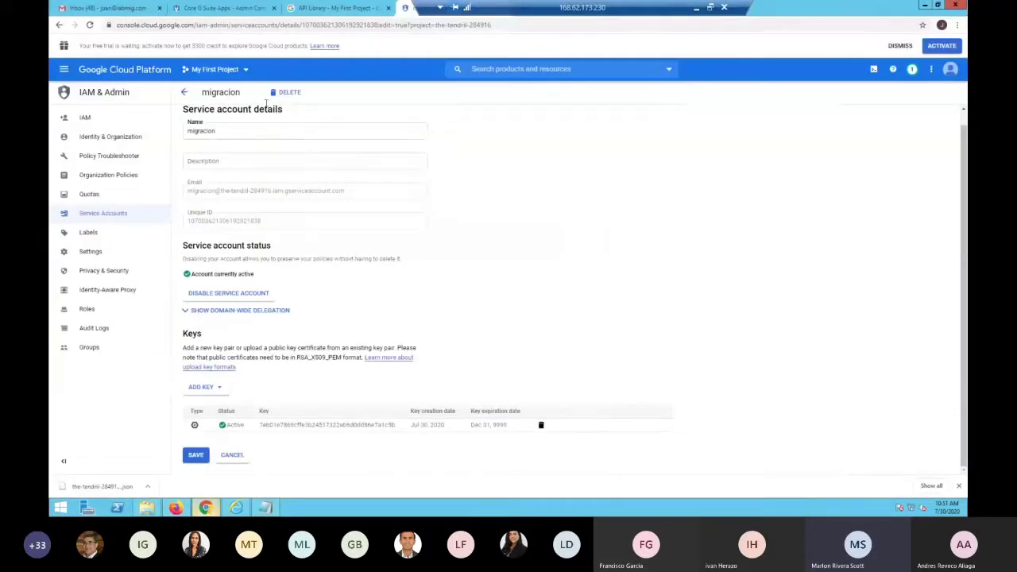
In Google Admin, go through Security and API controls to domain-wide delegation and add a new client ID
click(204, 10)
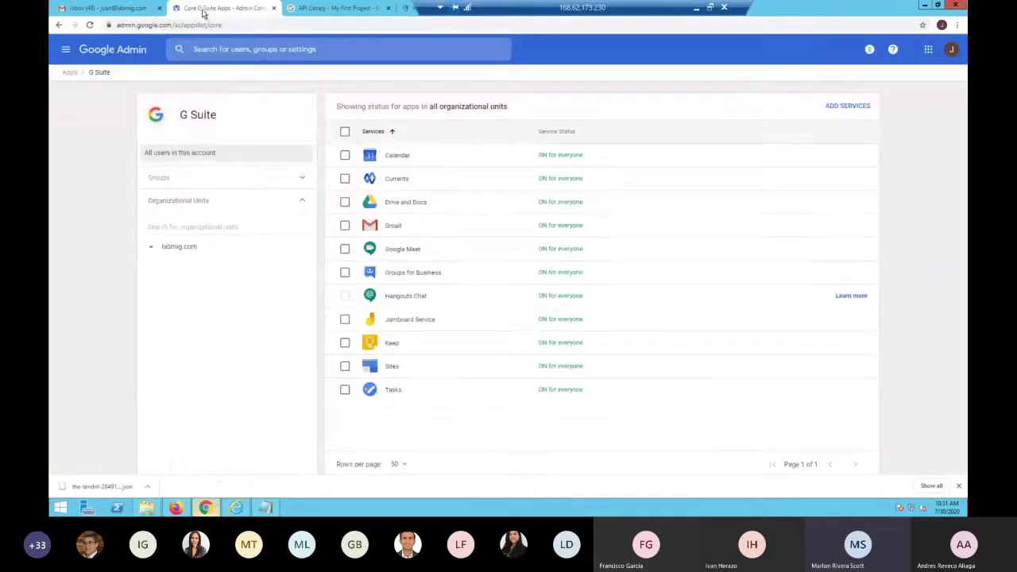
click(141, 50)
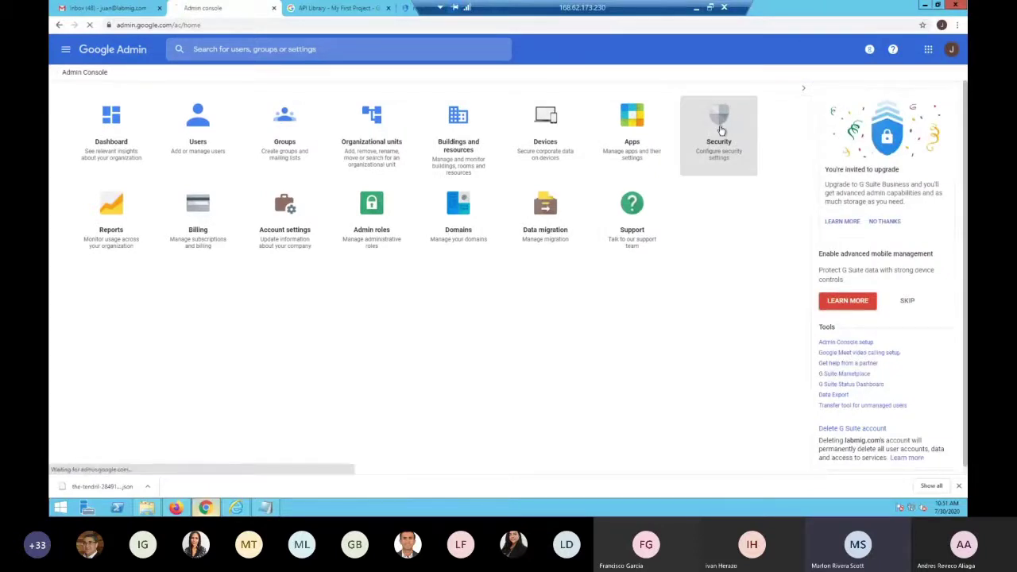
click(721, 130)
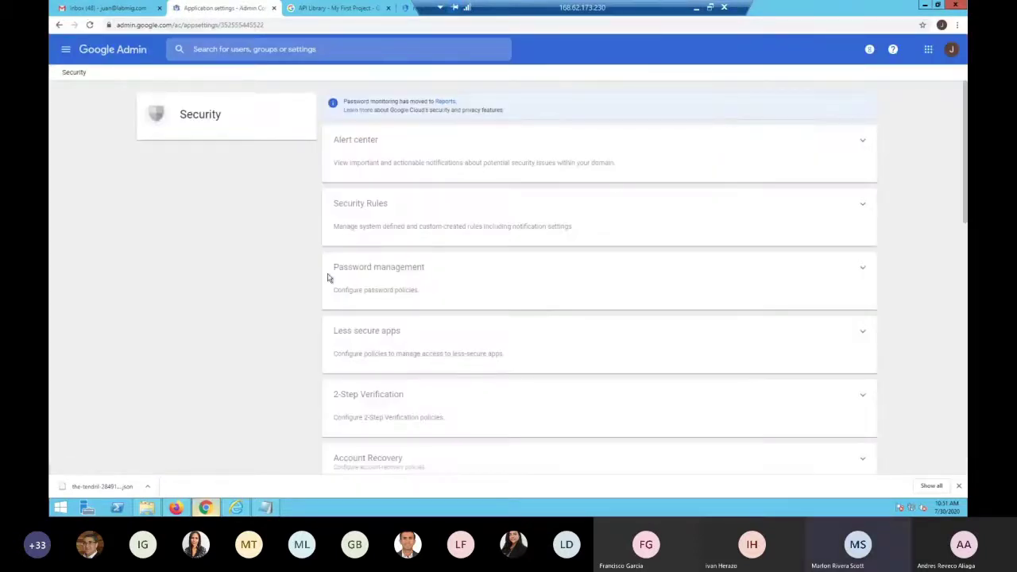
scroll(447, 341, down, 4)
scroll(448, 343, down, 5)
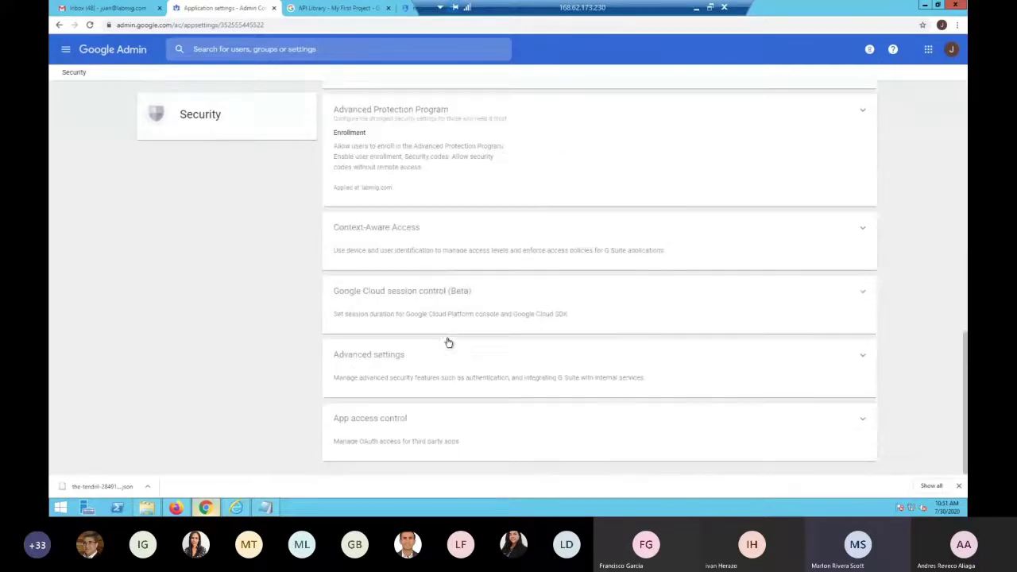
click(403, 371)
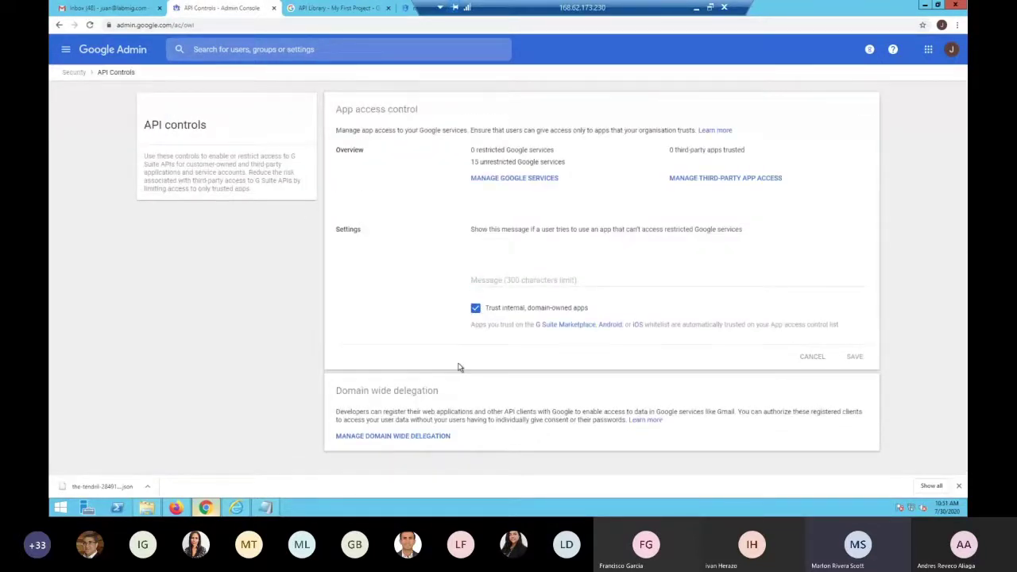
click(406, 438)
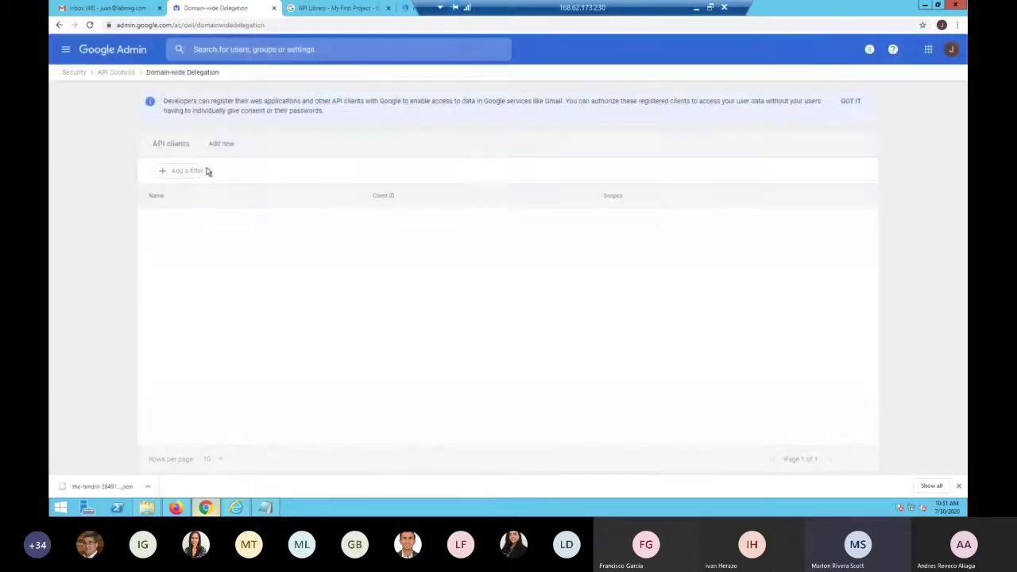
click(220, 145)
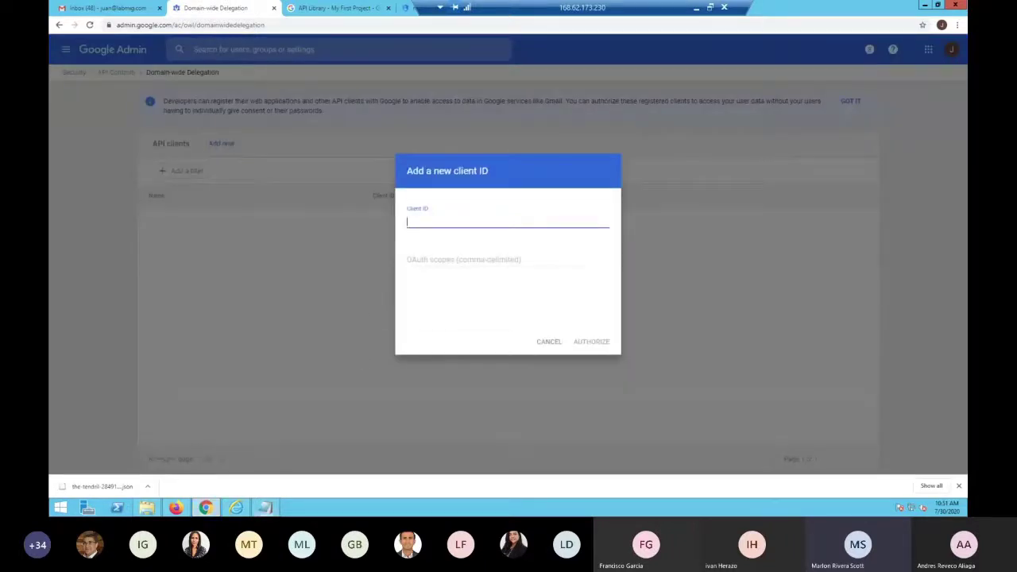
Copy the service account's unique ID from the notes into the Client ID field
click(267, 507)
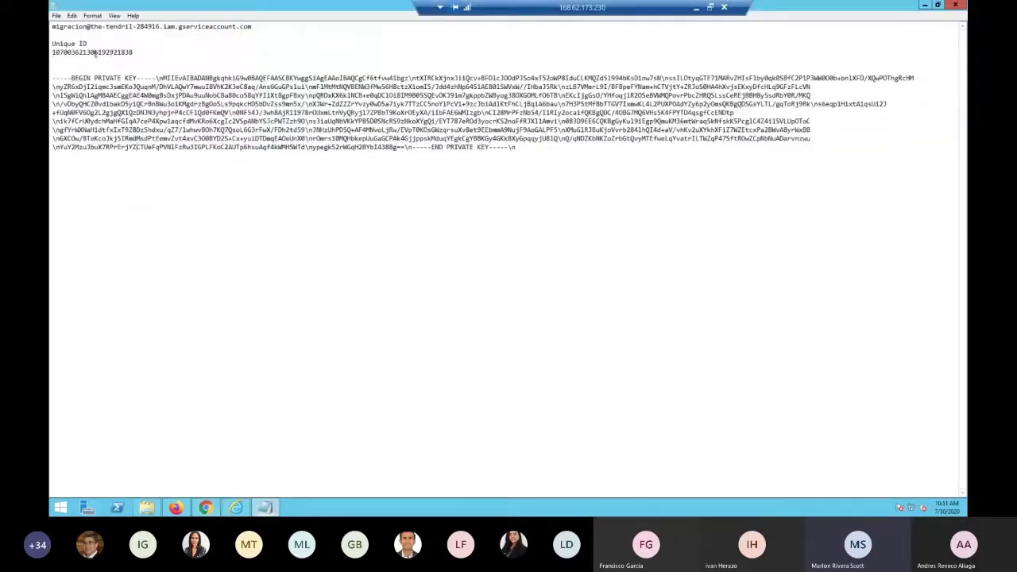
double_click(95, 52)
key(ctrl+c)
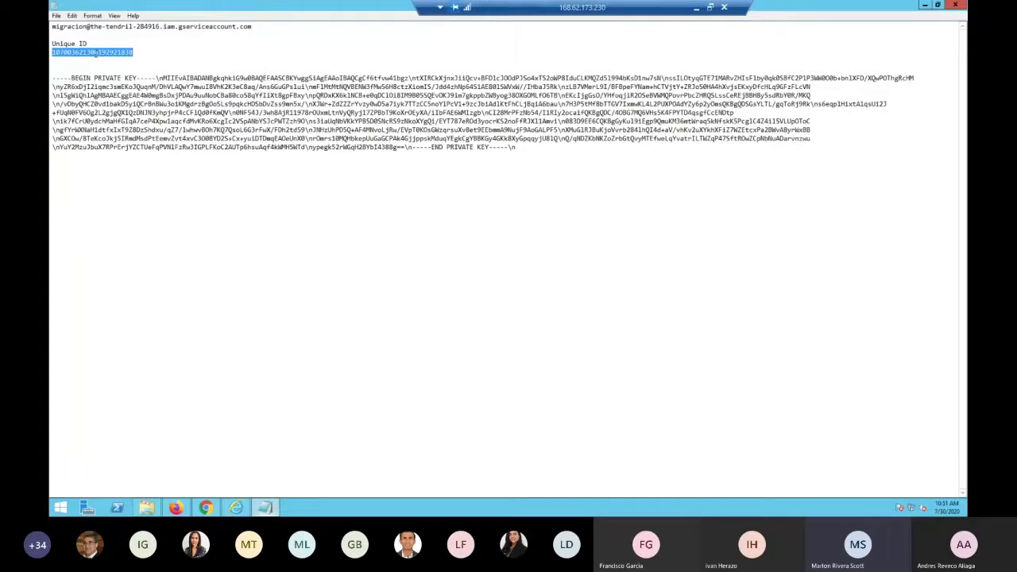
click(926, 5)
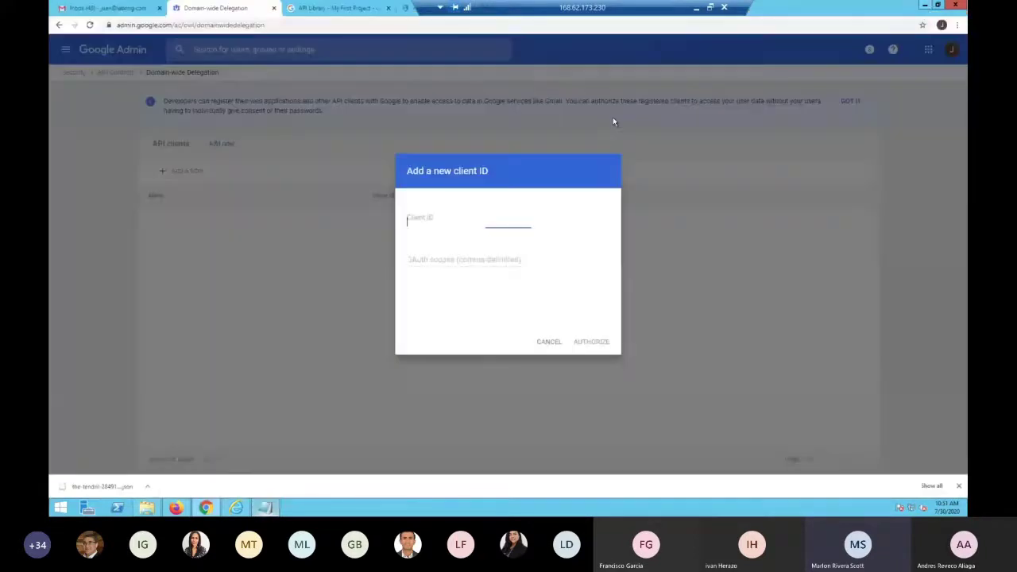
key(ctrl+v)
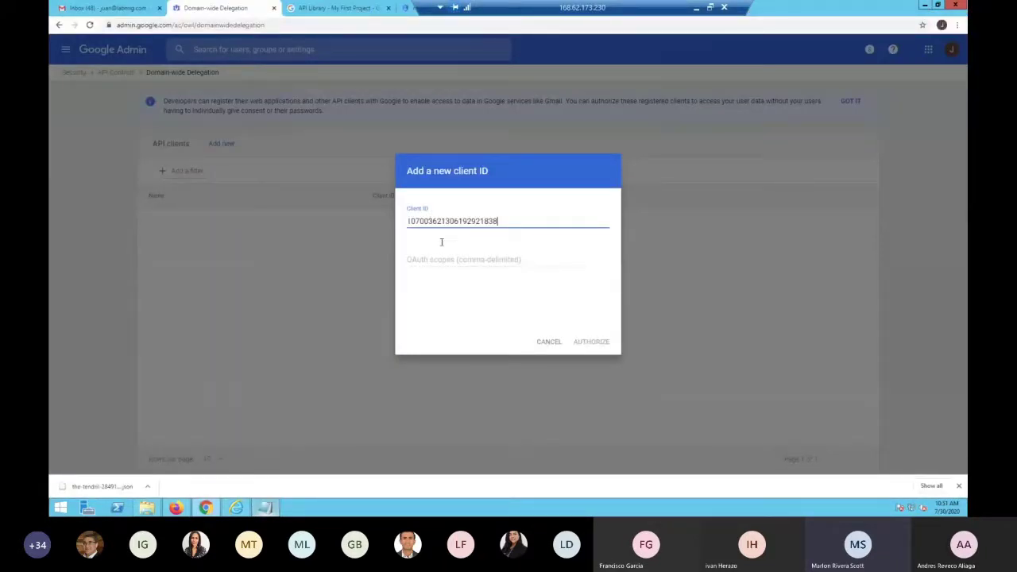
Paste the OAuth scopes list, remove the stray leading character, and authorize the client
click(447, 259)
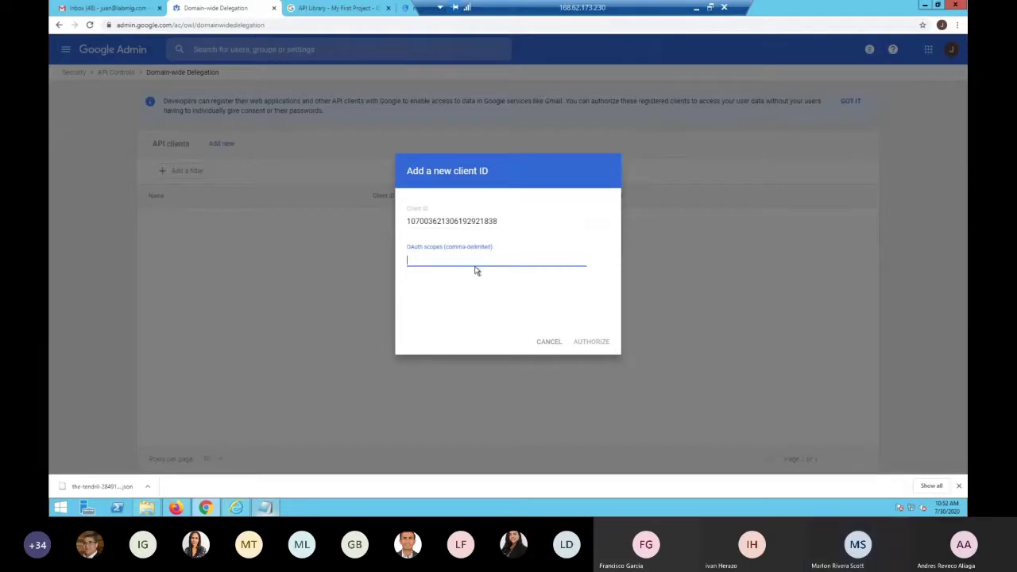
key(ctrl+v)
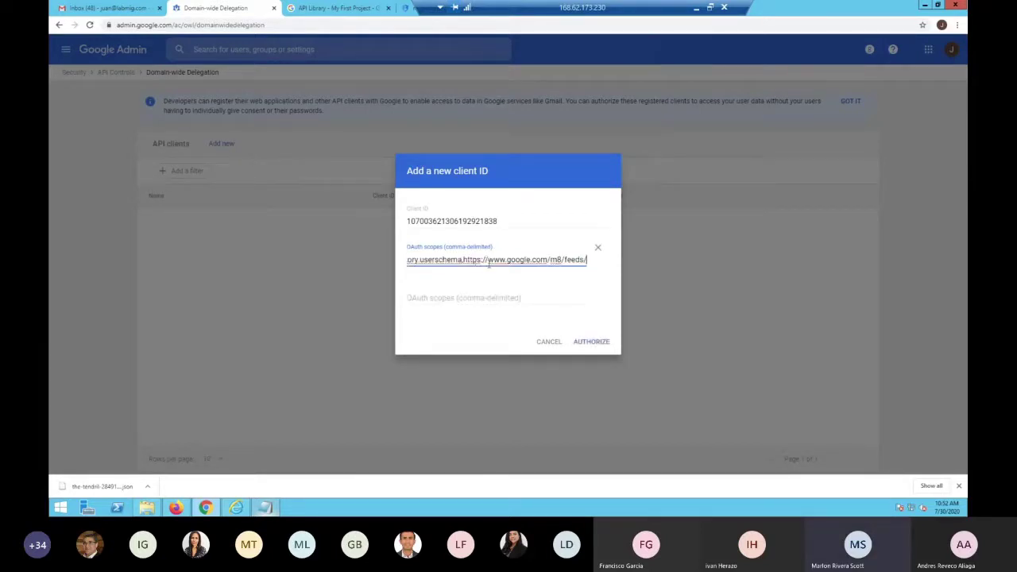
click(600, 344)
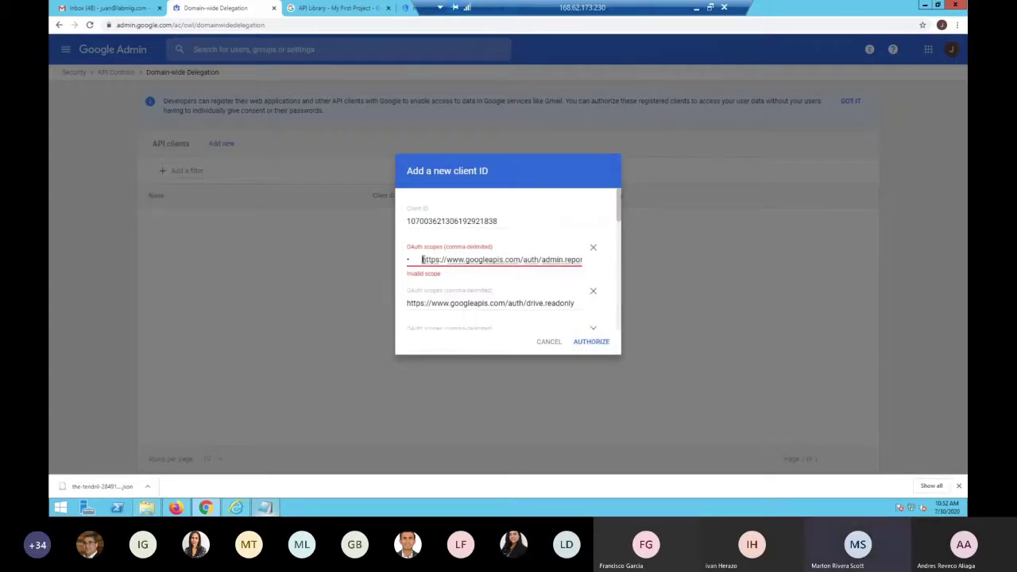
drag(421, 260, 365, 254)
key(BackSpace)
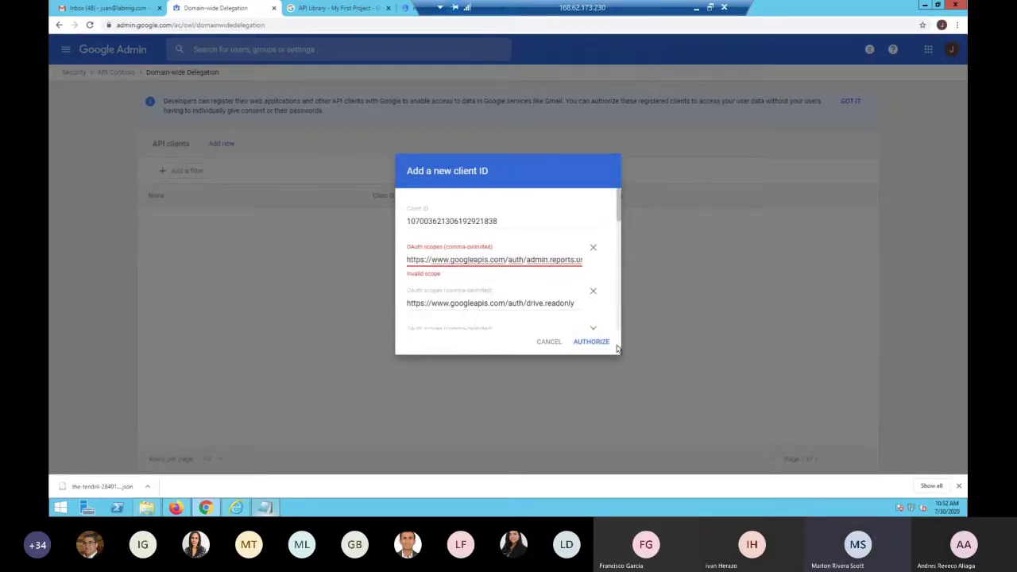
click(592, 343)
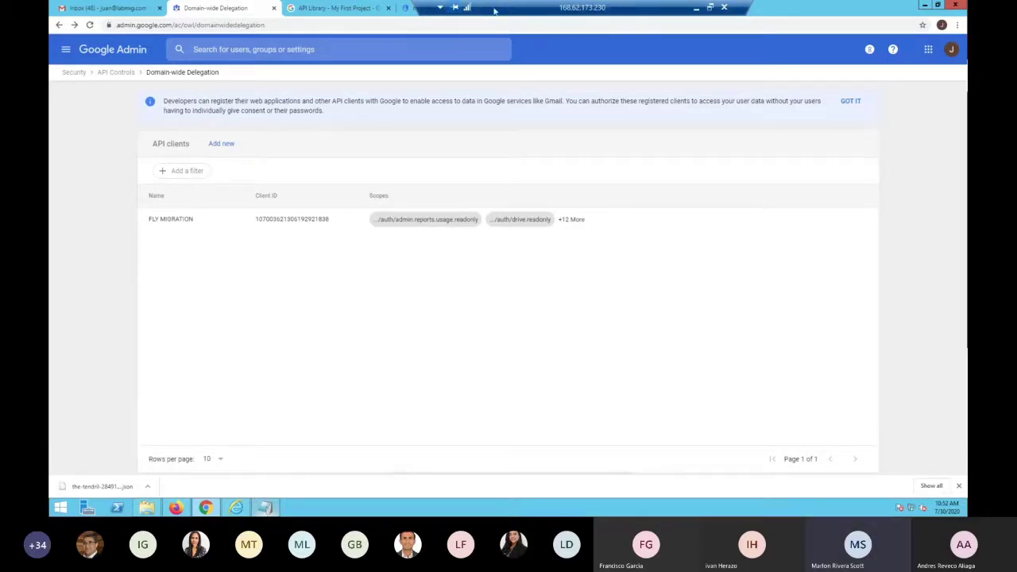
Open the Permissions for Gmail guide page and select the OAuth scopes list in step 12
click(182, 506)
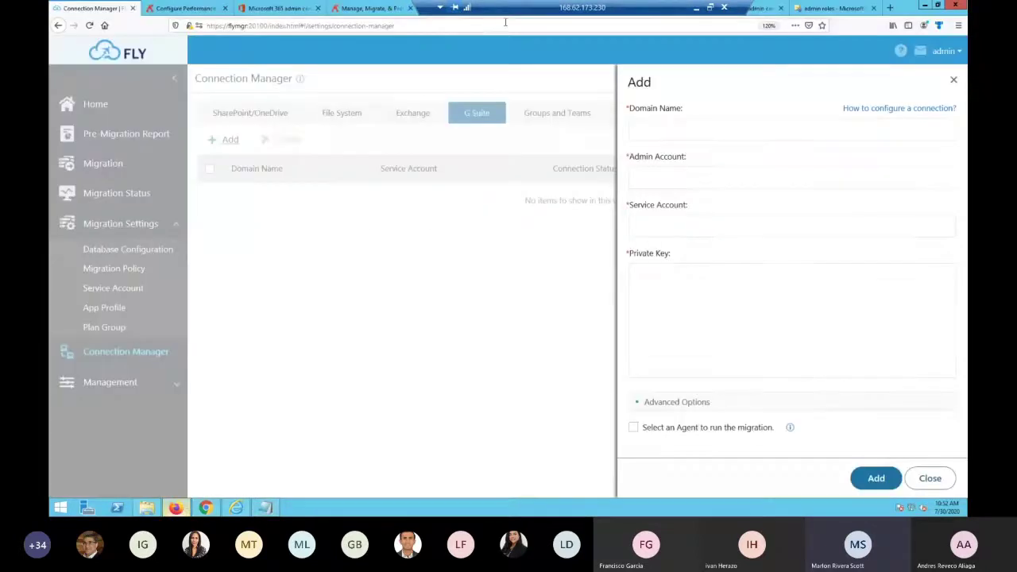
click(361, 16)
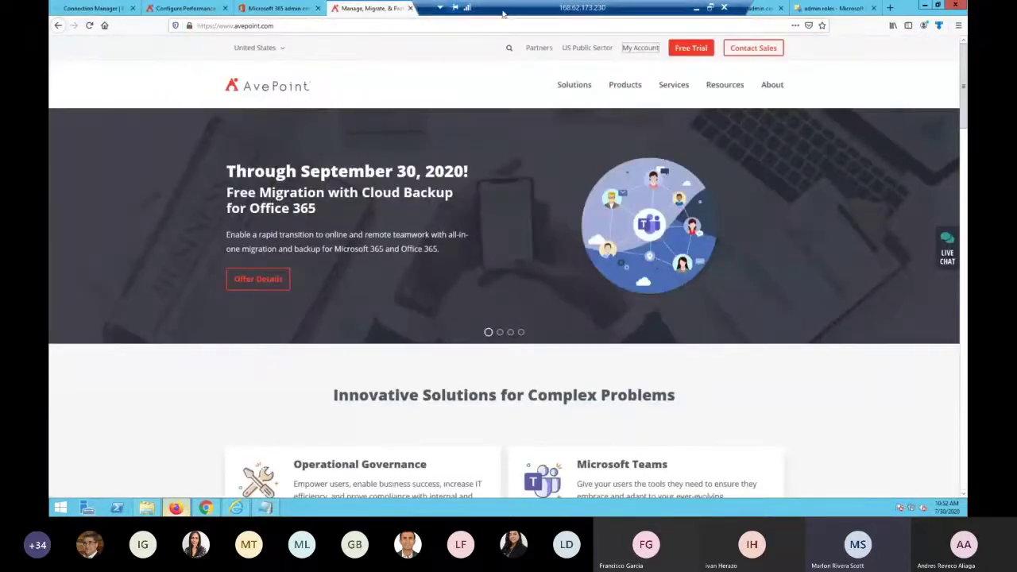
click(550, 9)
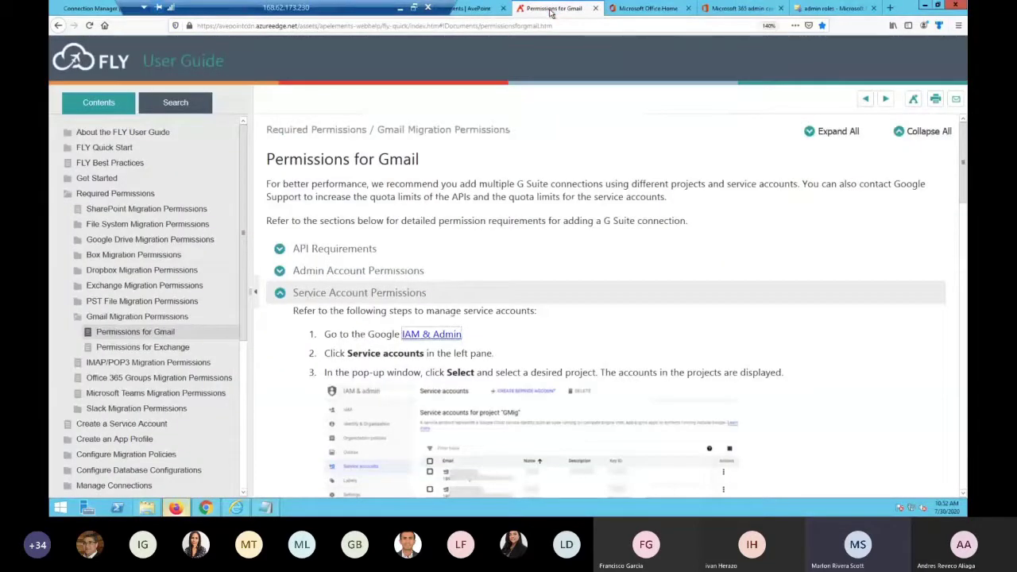
scroll(424, 351, down, 10)
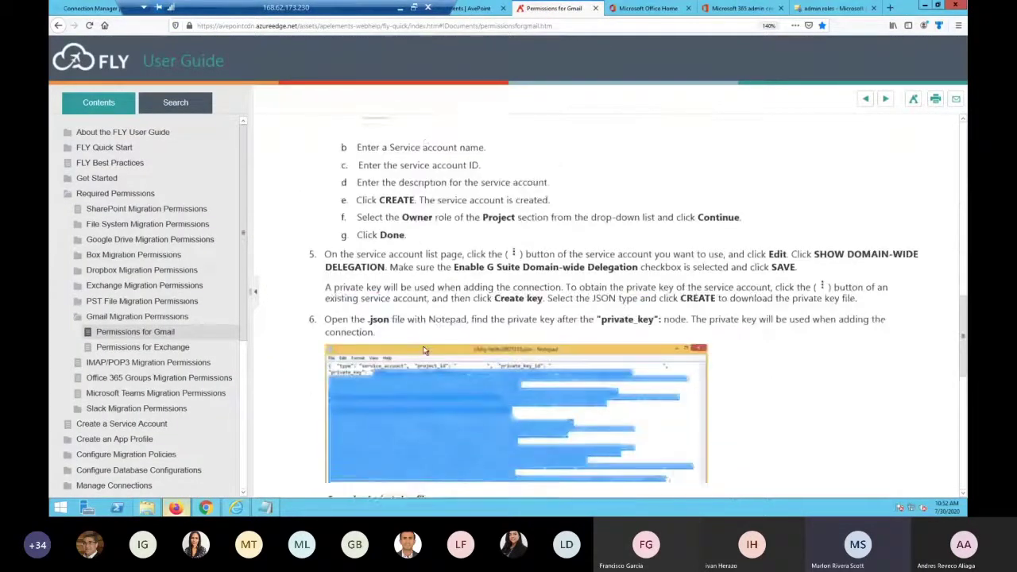
scroll(425, 350, down, 3)
scroll(411, 311, up, 5)
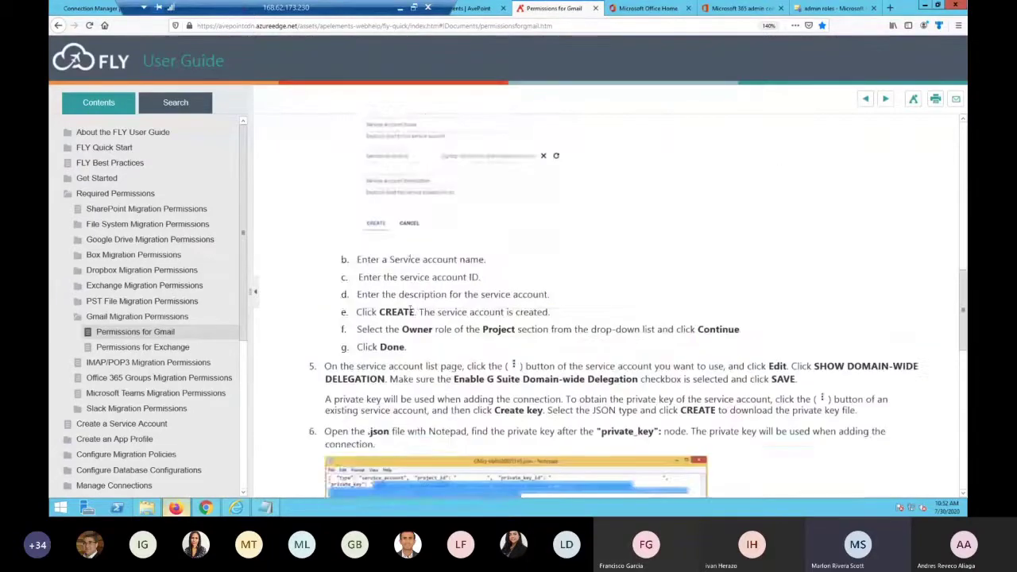
scroll(411, 311, up, 3)
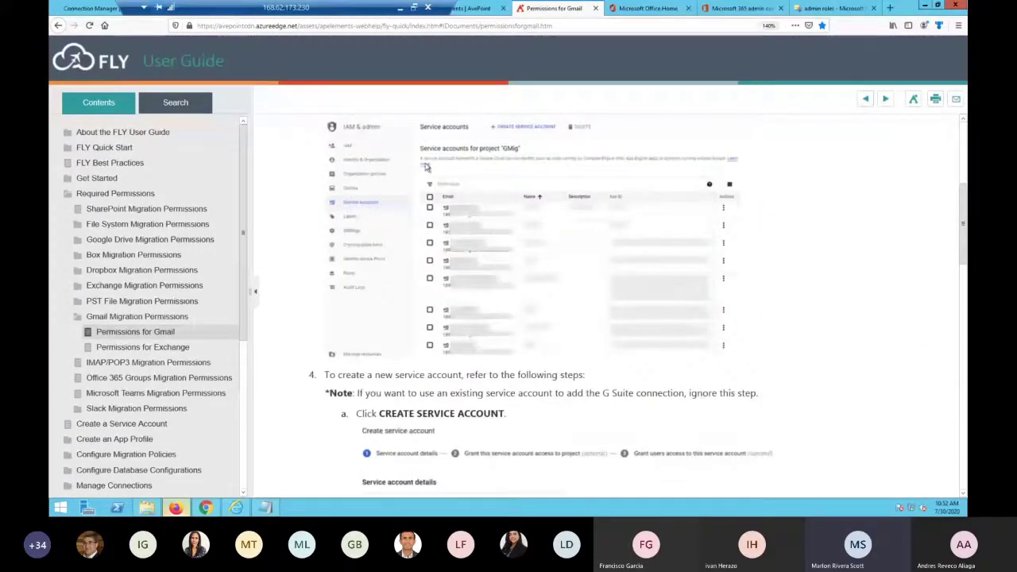
scroll(453, 317, down, 3)
scroll(457, 327, down, 3)
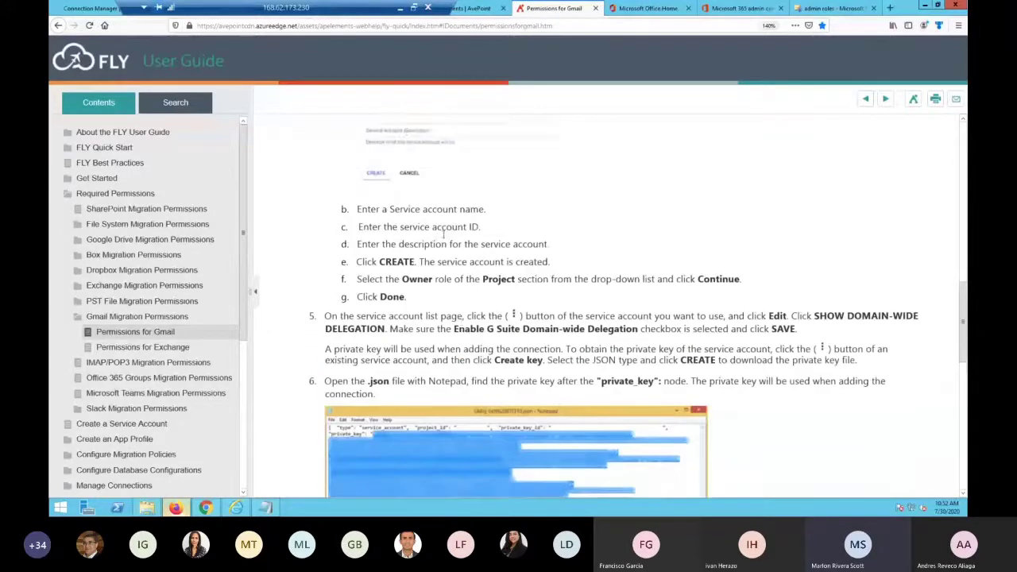
scroll(457, 267, up, 1)
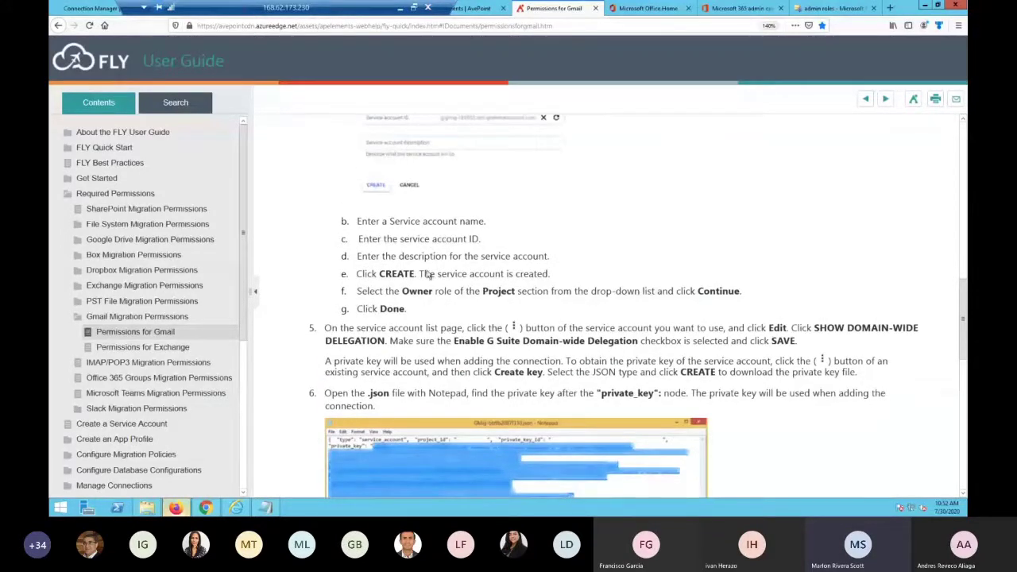
scroll(437, 270, down, 3)
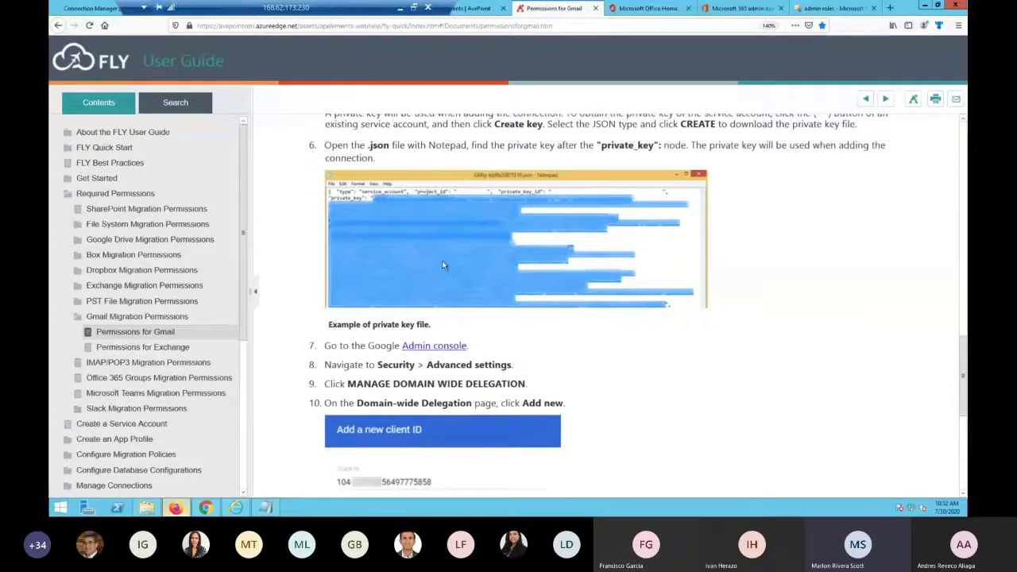
scroll(447, 300, down, 2)
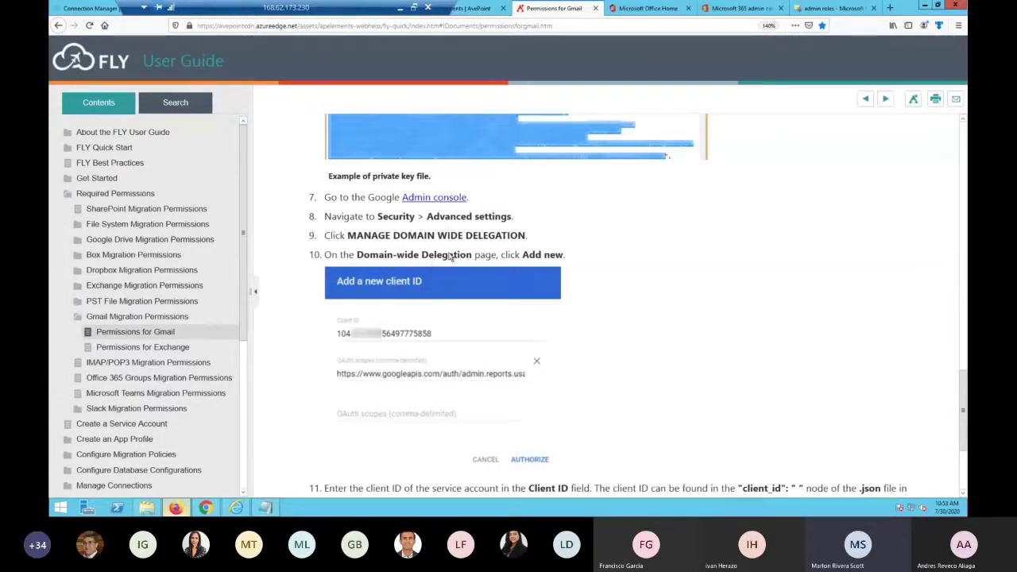
scroll(449, 399, down, 1)
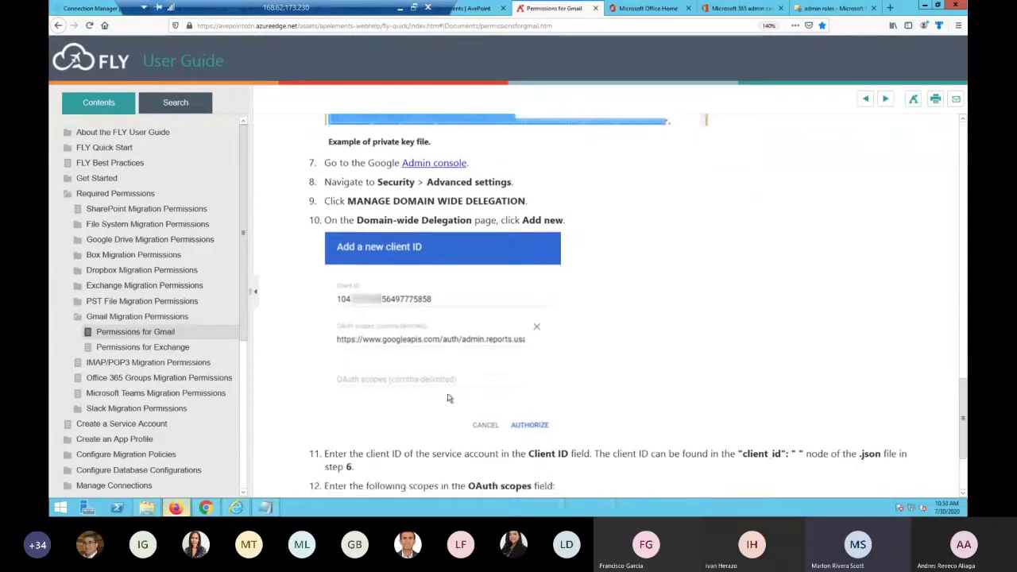
scroll(448, 399, down, 3)
drag(656, 445, 283, 377)
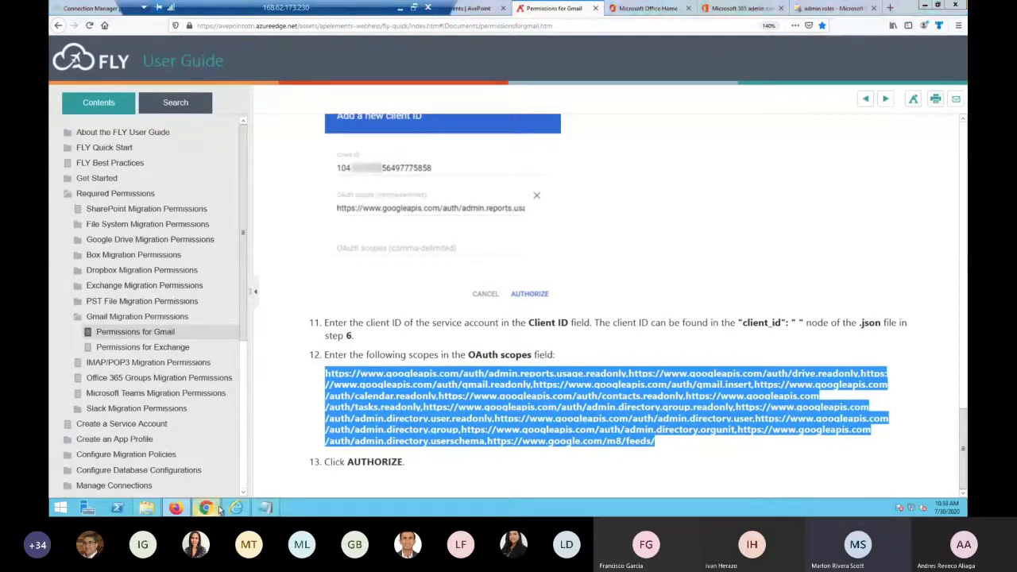
Compare the guide's scopes against the Google Admin delegation page
click(221, 508)
mouse_move(198, 219)
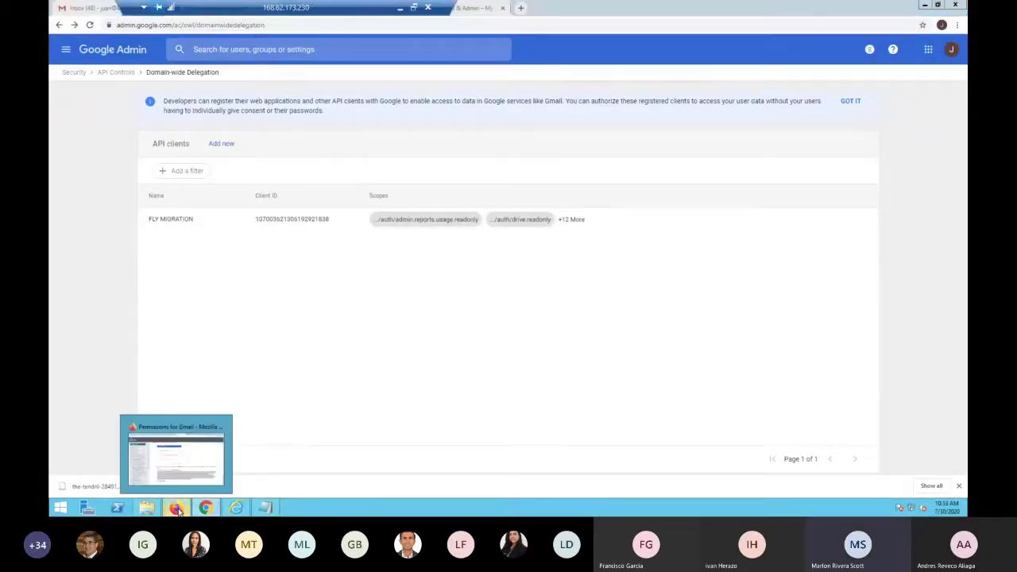
click(176, 510)
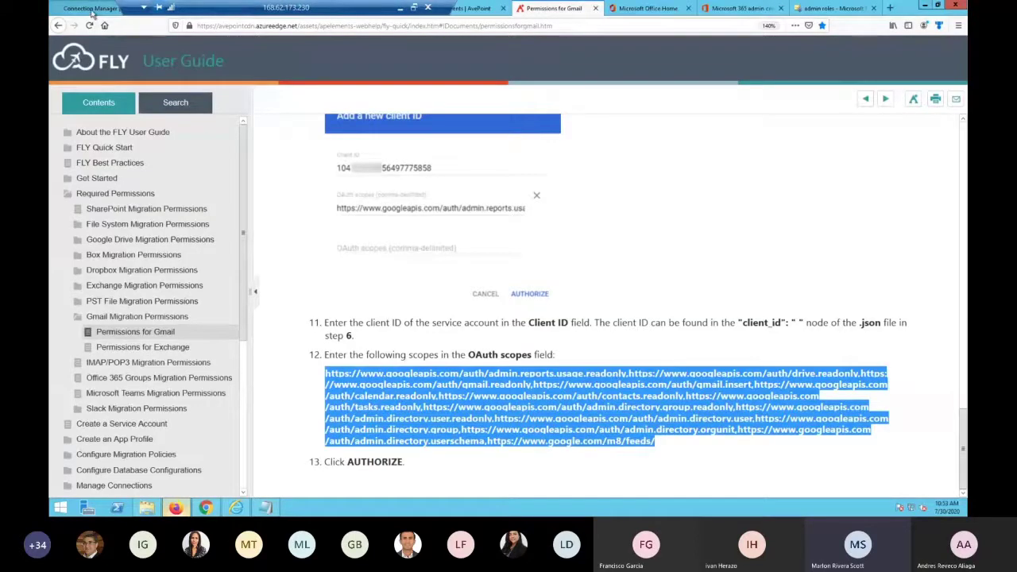
Copy the service account address from the key file notes
key(alt+Tab)
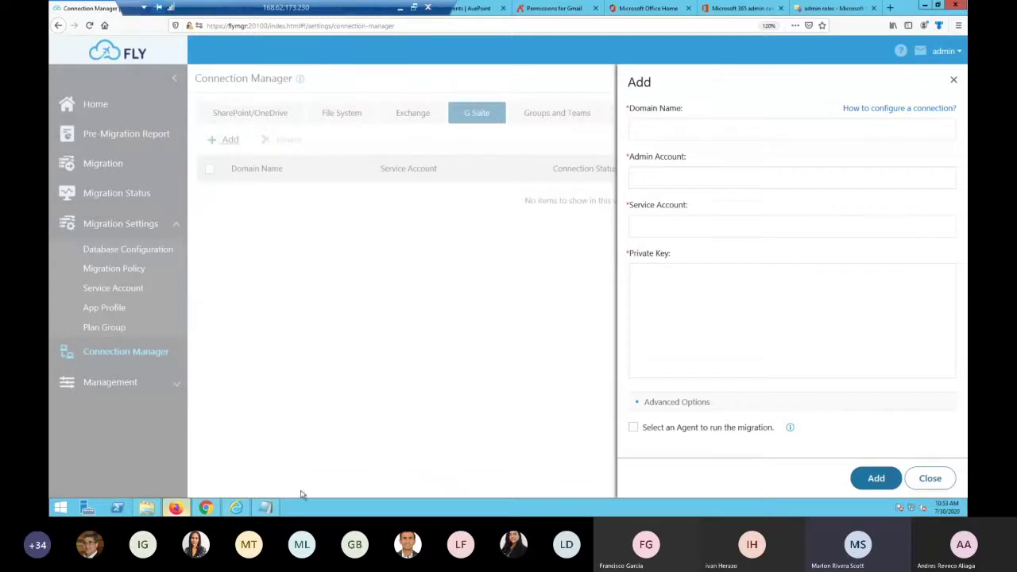
click(269, 509)
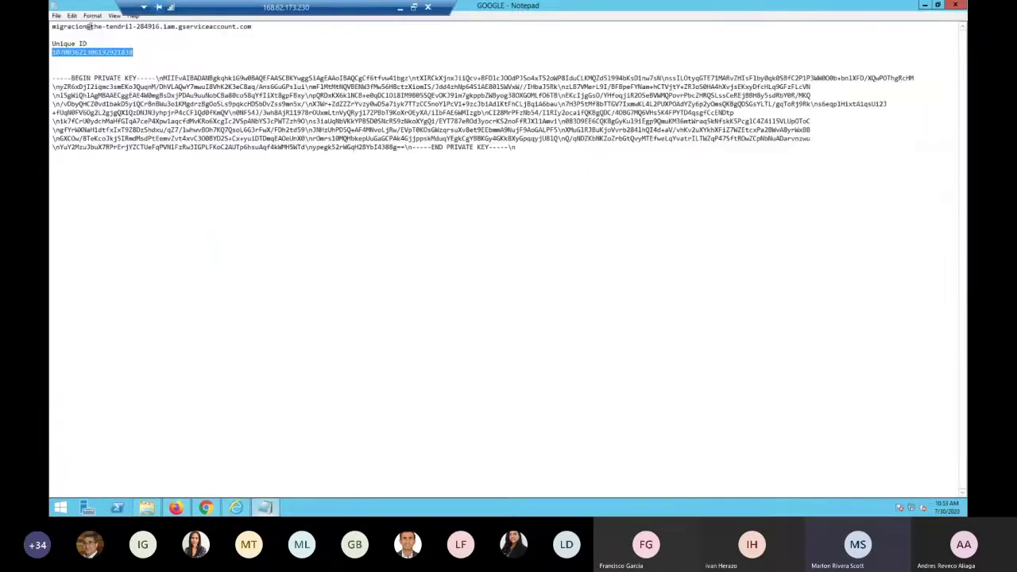
drag(106, 26, 51, 26)
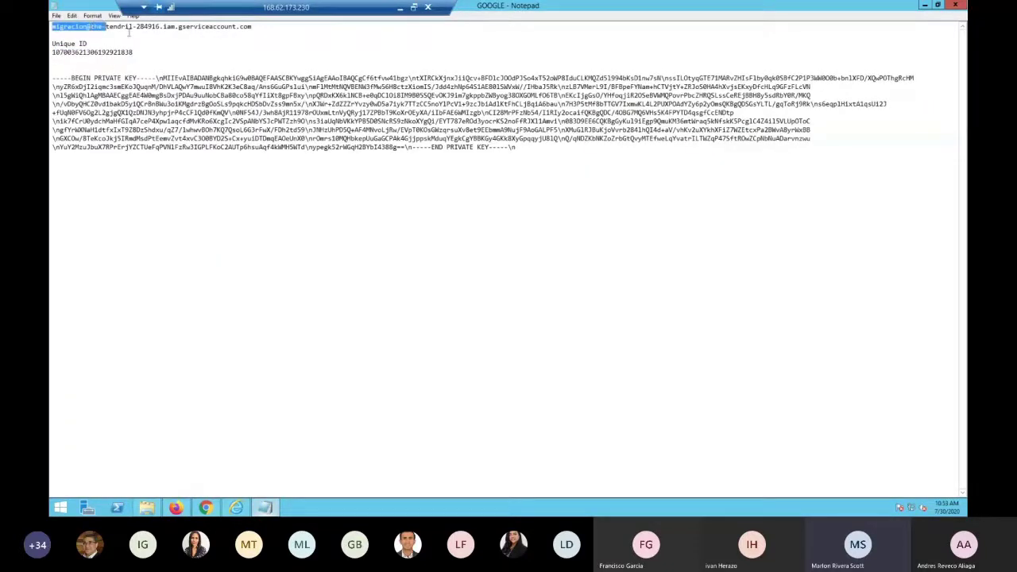
click(253, 27)
shift+click(52, 26)
key(ctrl+c)
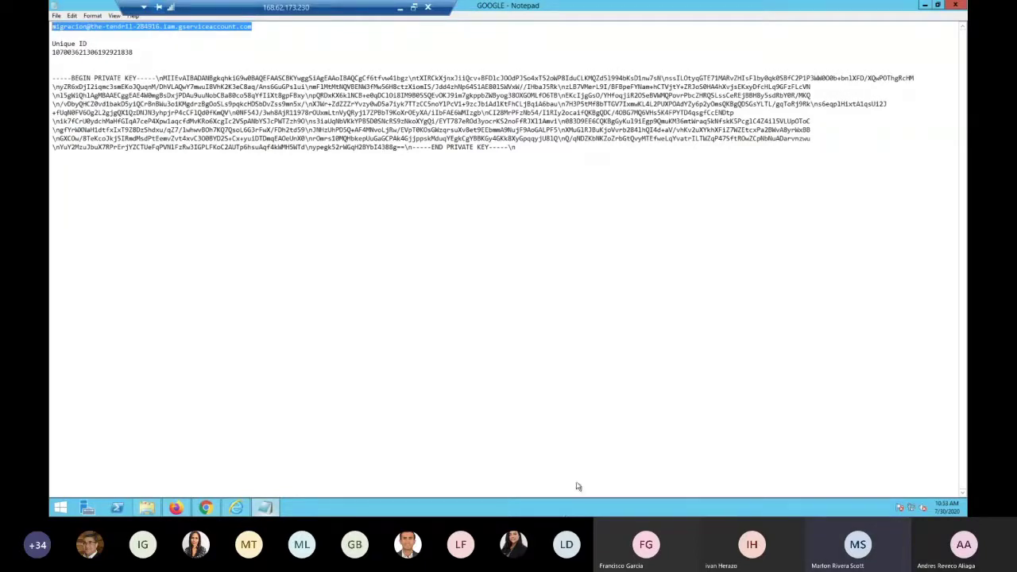
click(178, 509)
Enter domain labmig.com and paste the migracion service-account address as the Service Account
click(657, 133)
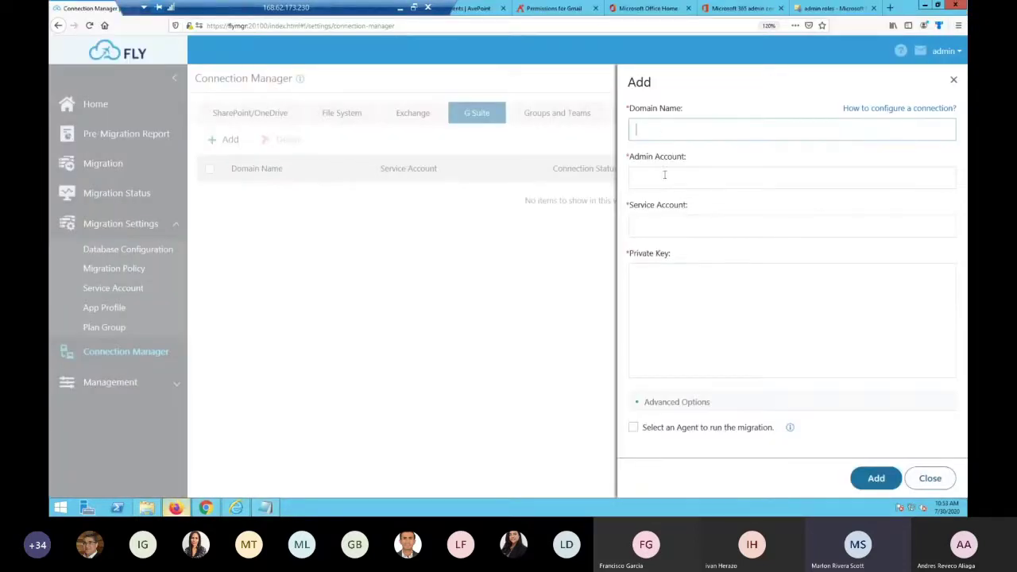
click(668, 180)
key(ctrl+v)
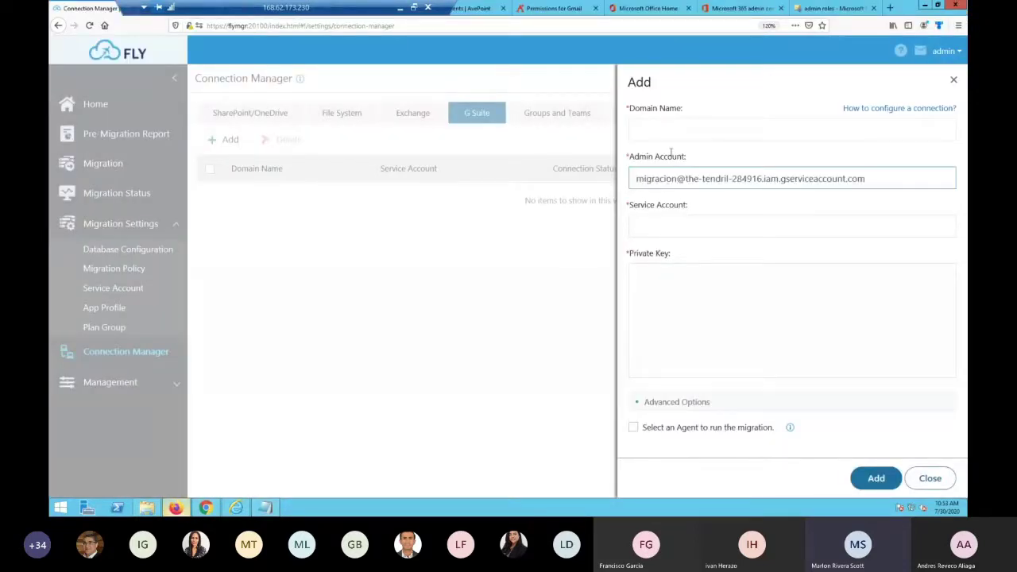
click(668, 132)
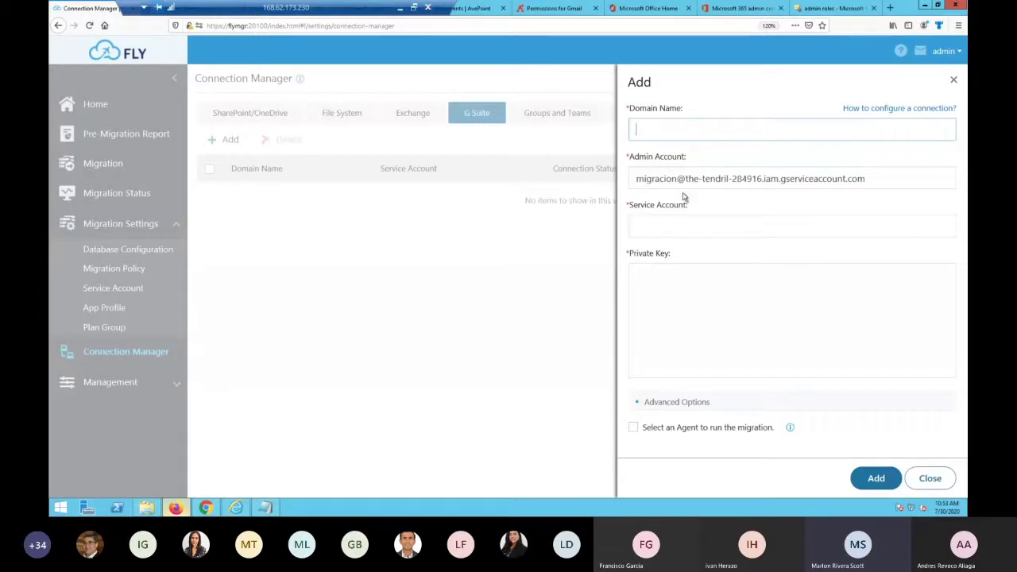
click(672, 226)
click(659, 130)
text(labmig.com)
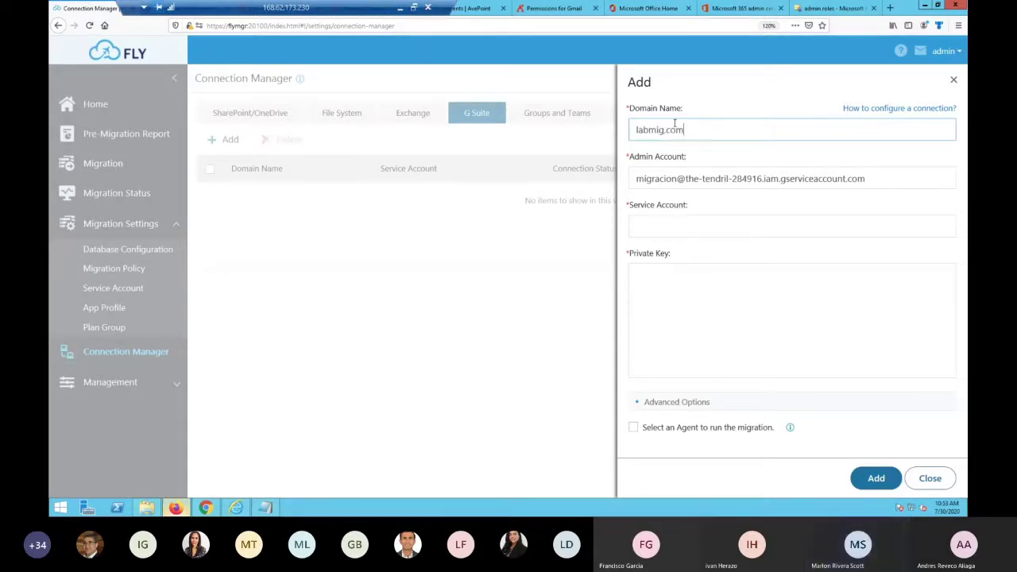
drag(685, 129, 603, 132)
click(657, 228)
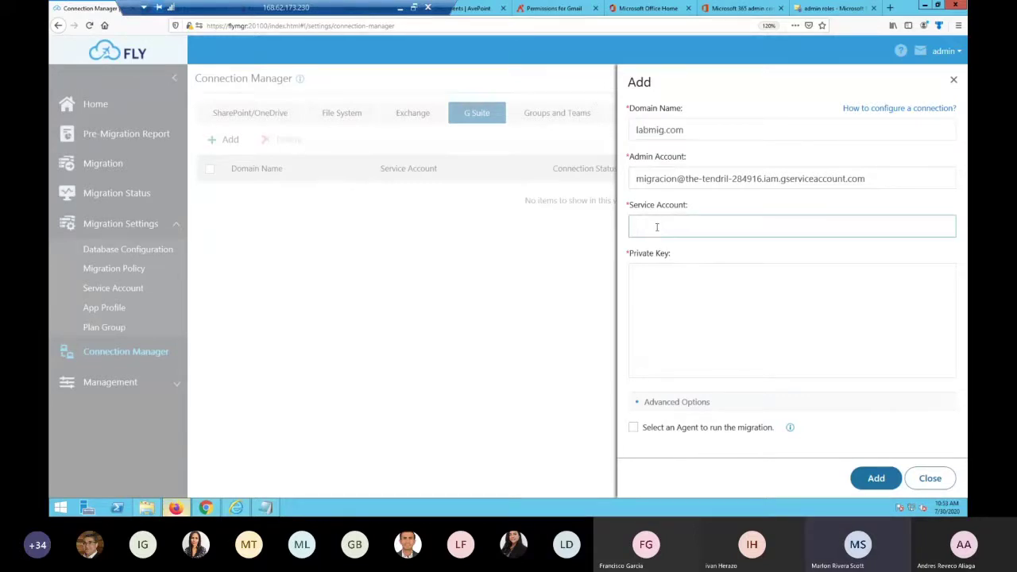
drag(878, 178, 580, 173)
key(ctrl+c)
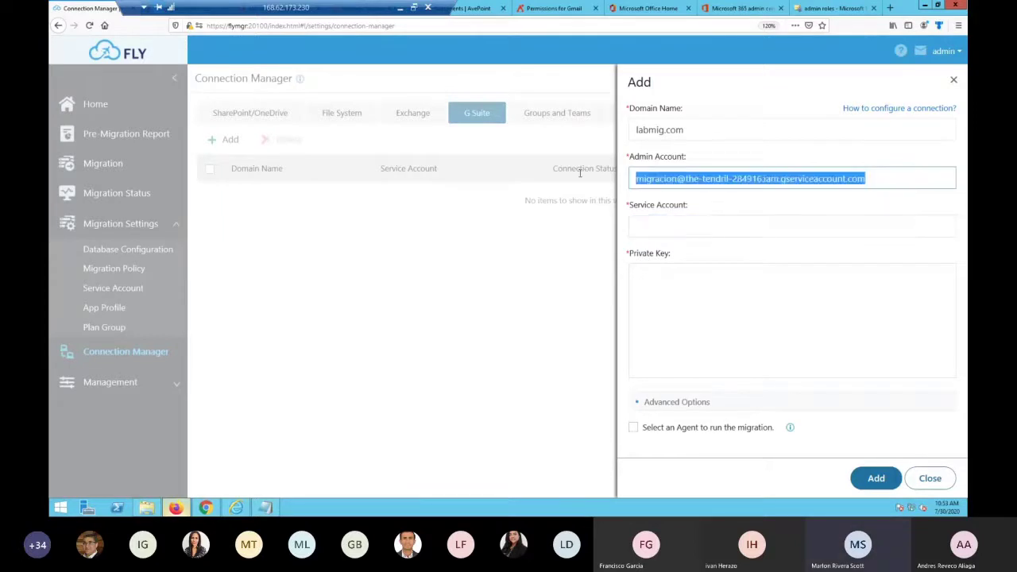
click(648, 227)
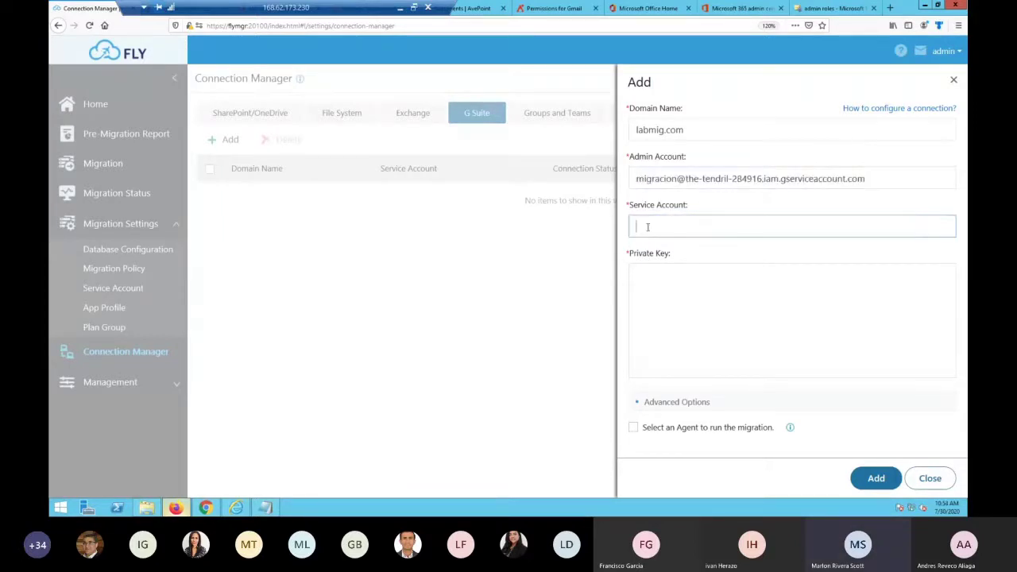
key(ctrl+v)
Replace the Admin Account with the domain admin's labmig.com address
triple_click(834, 179)
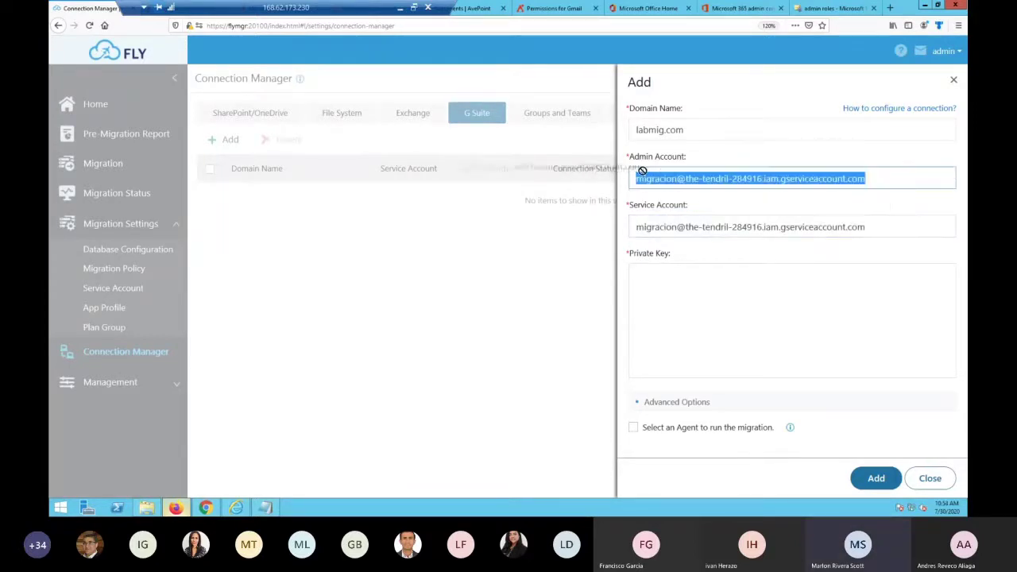
key(BackSpace)
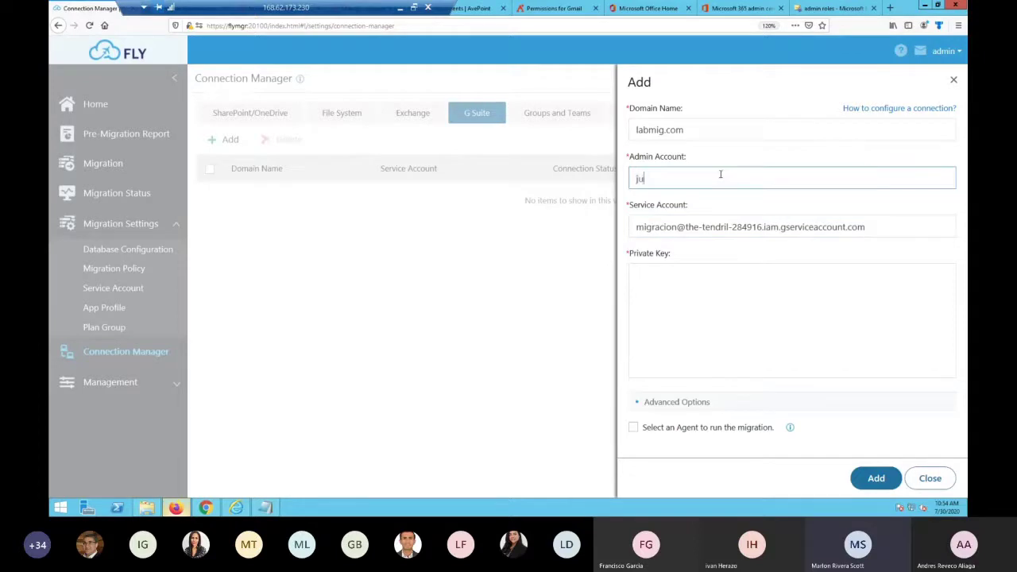
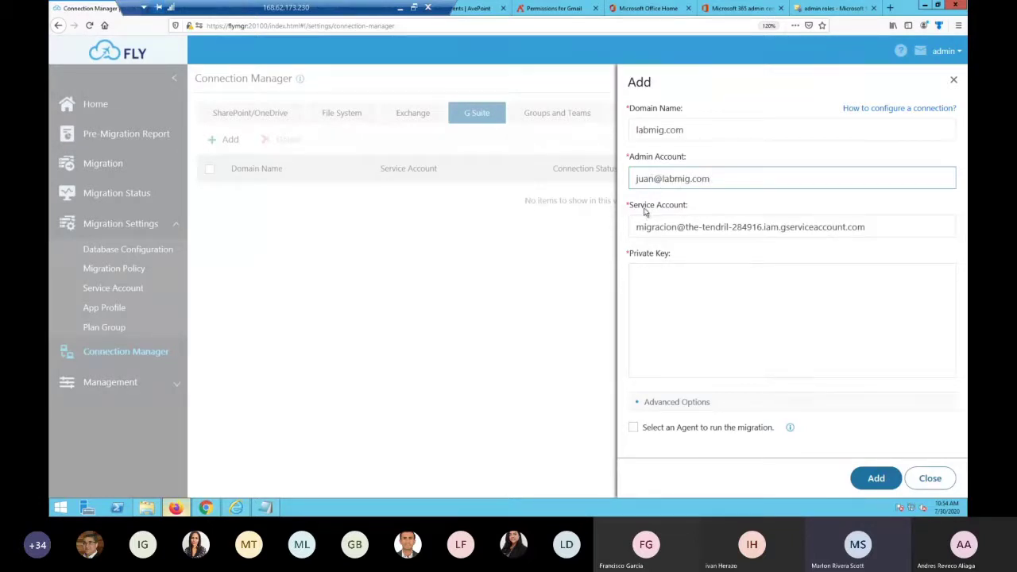
Copy the private key block from the notes for the Private Key box
click(277, 512)
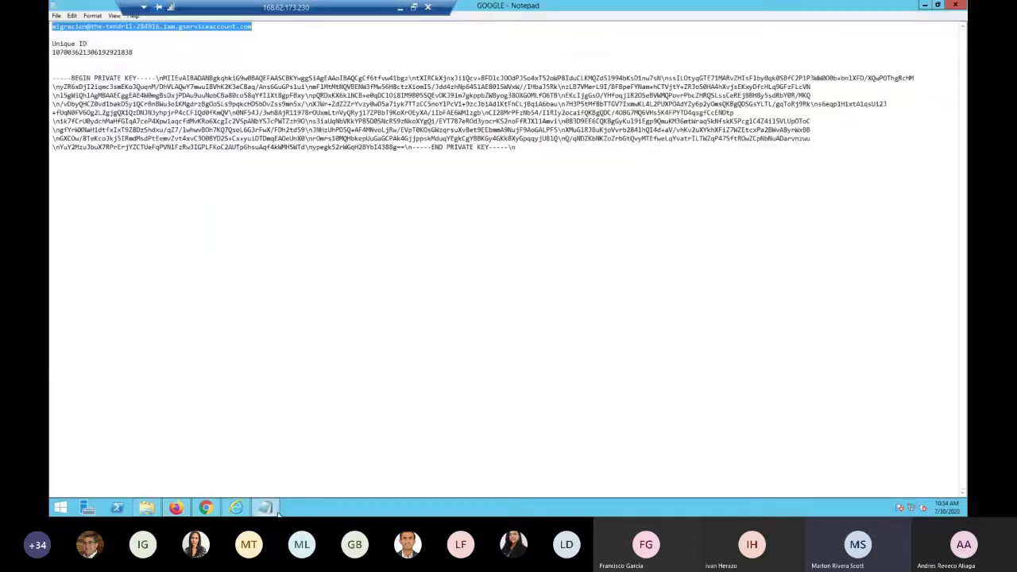
drag(518, 156, 56, 77)
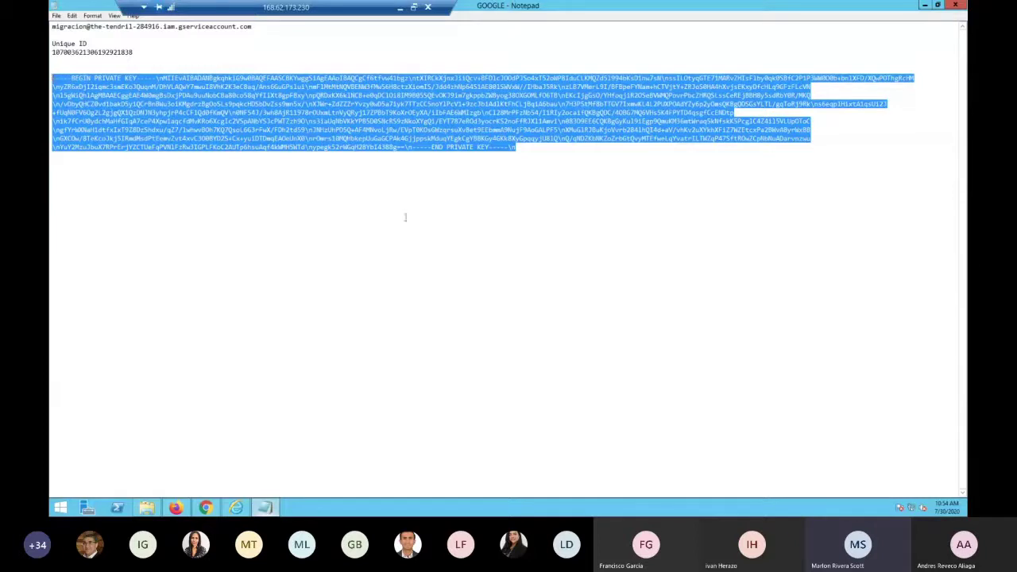
click(924, 5)
click(664, 324)
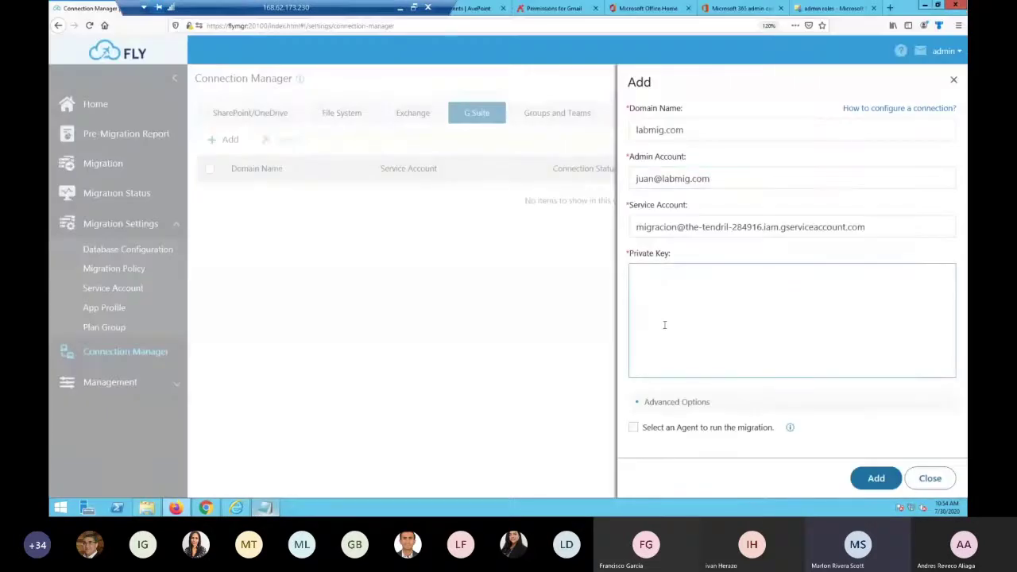
Paste the private key, leave agent selection off, and save the labmig.com G Suite connection
key(ctrl+v)
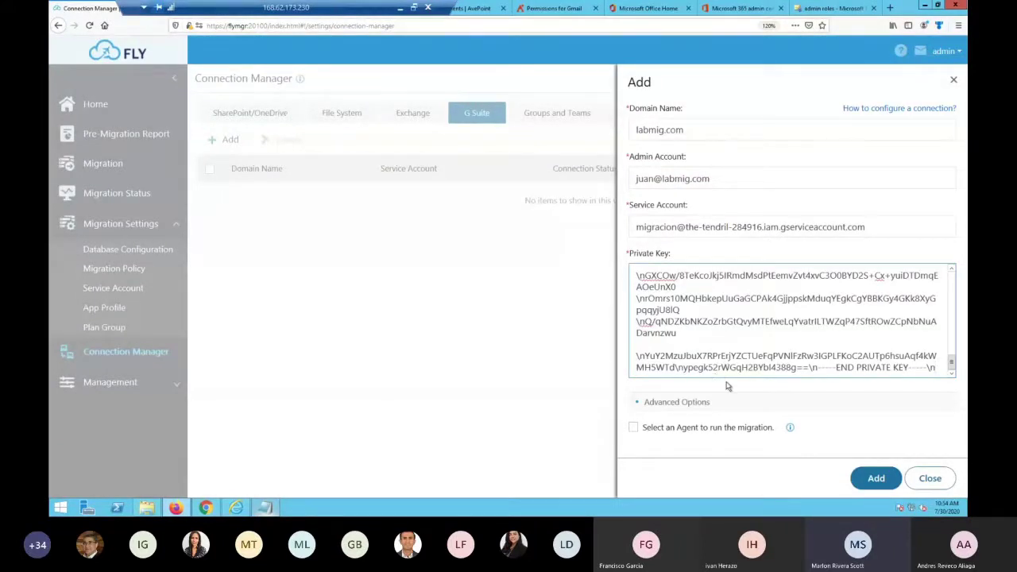
click(633, 428)
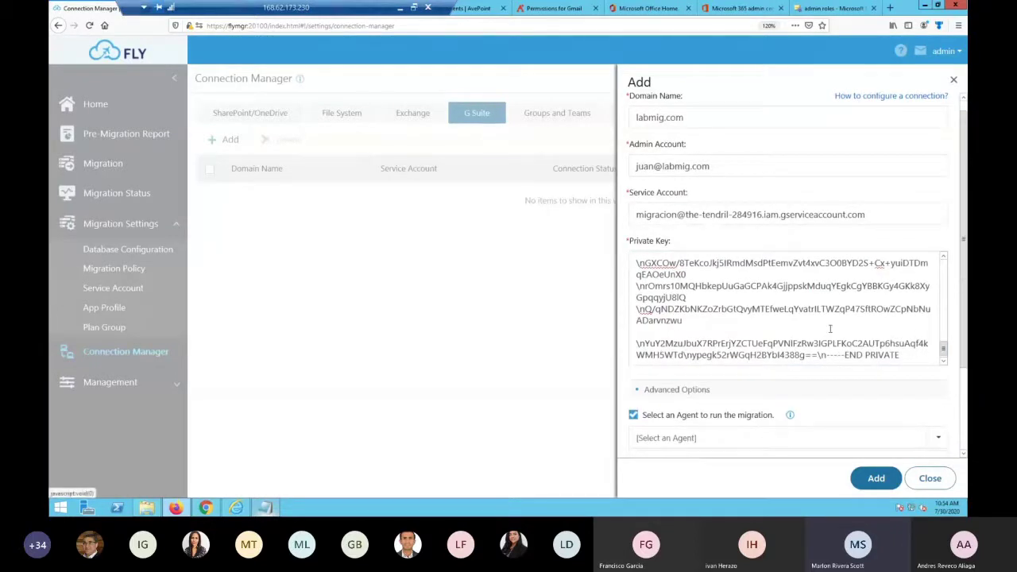
scroll(931, 354, down, 1)
click(915, 438)
scroll(915, 415, down, 2)
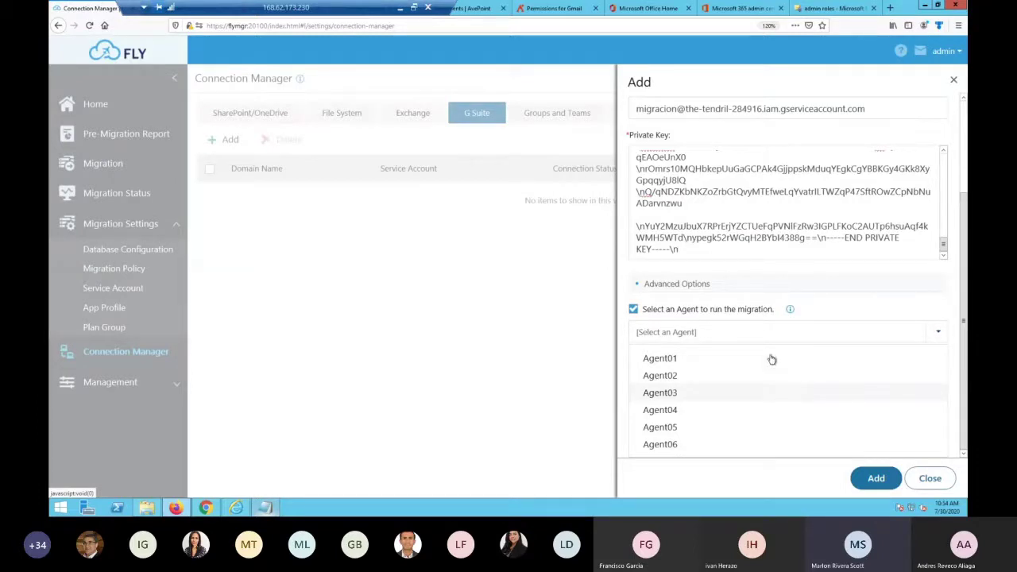
click(634, 309)
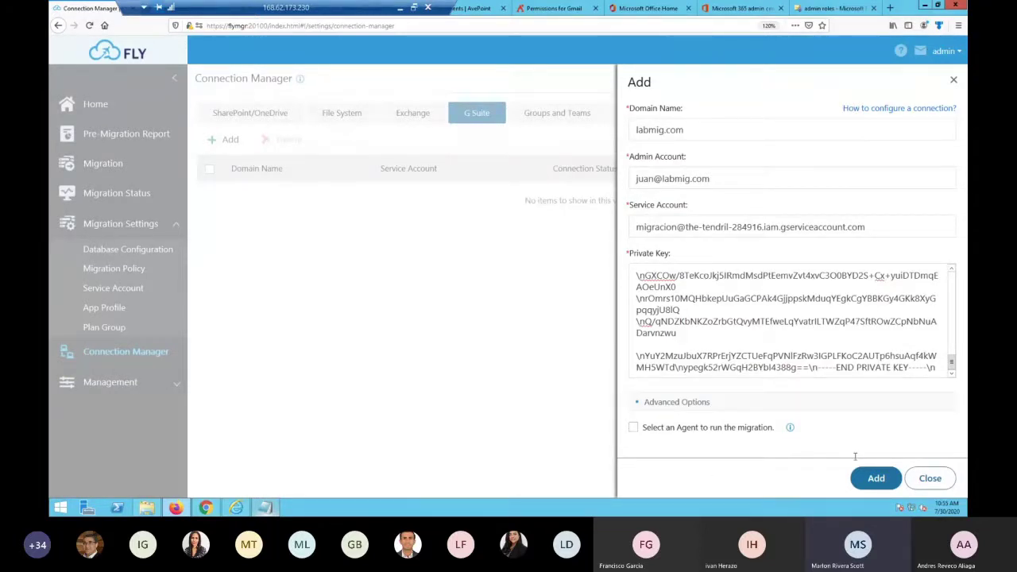
click(874, 480)
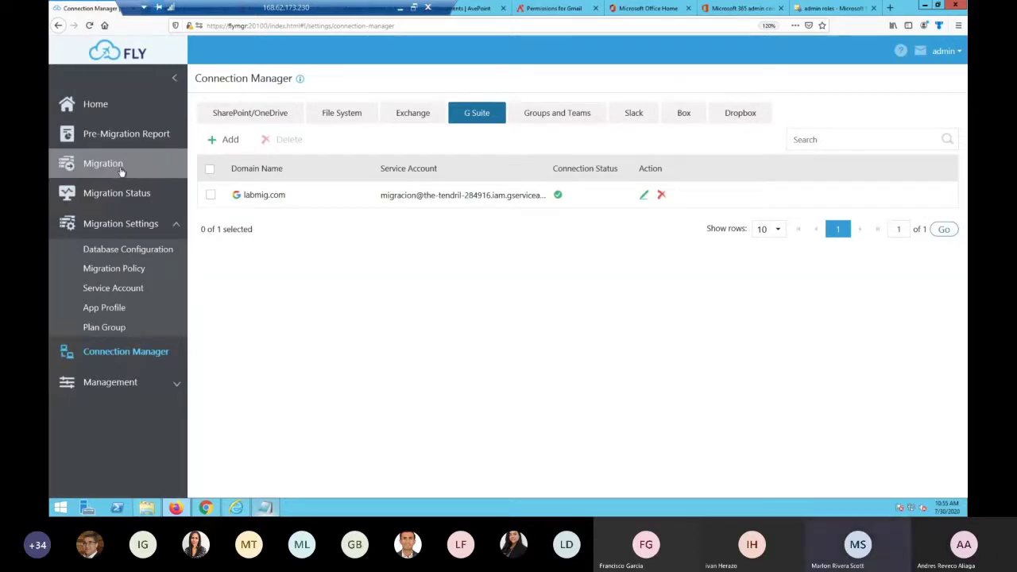
click(211, 511)
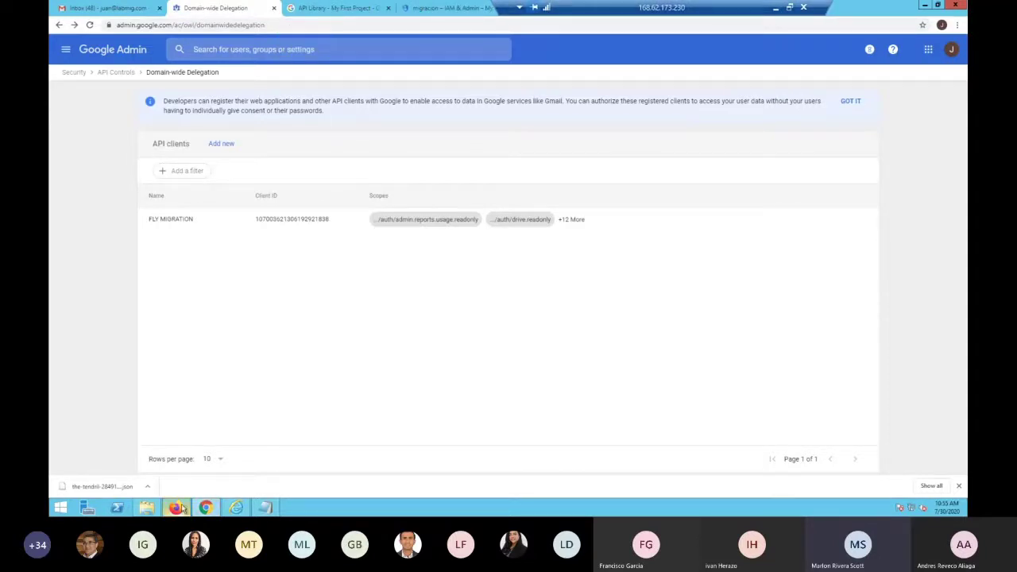
click(236, 507)
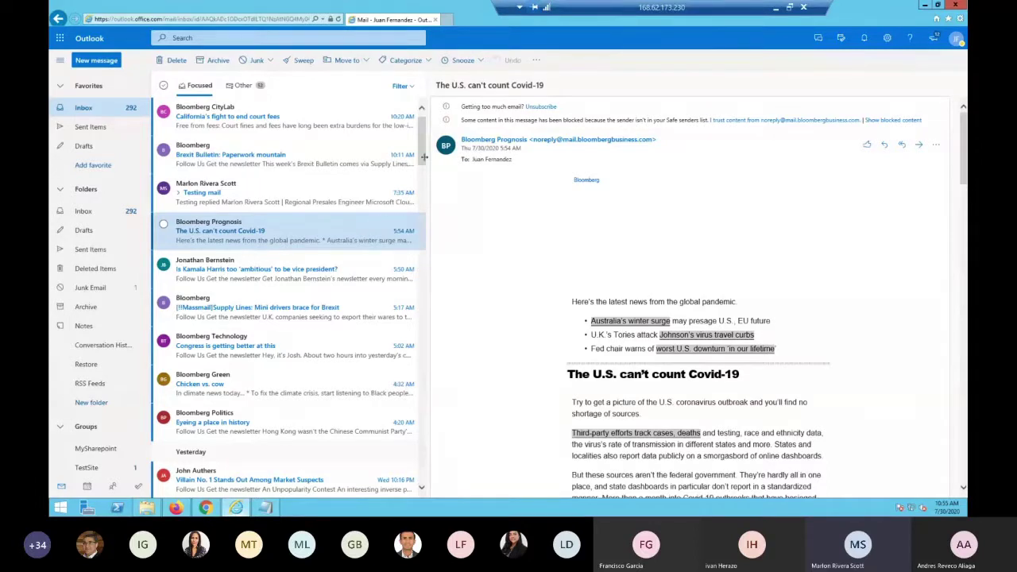
click(956, 40)
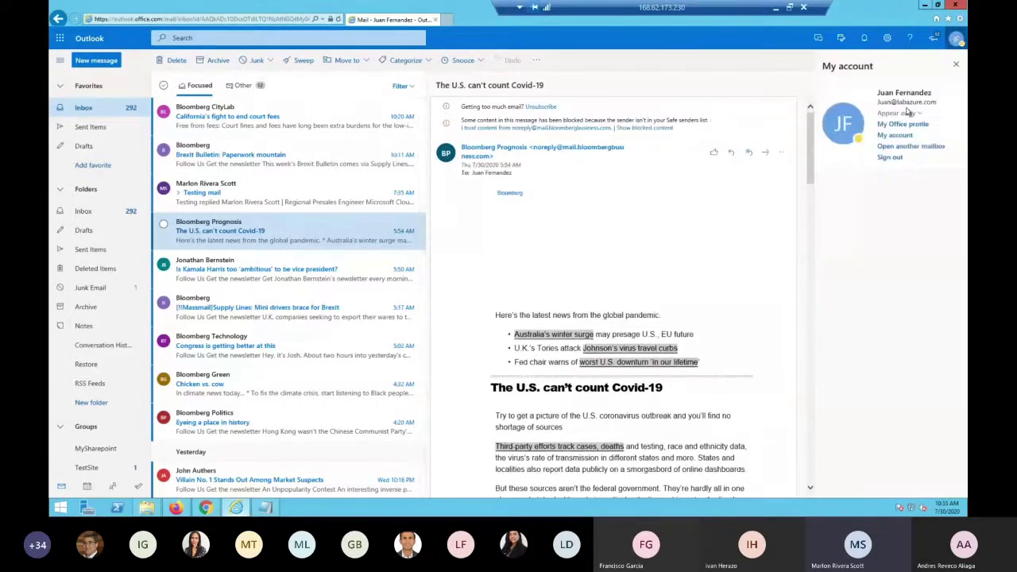
click(956, 64)
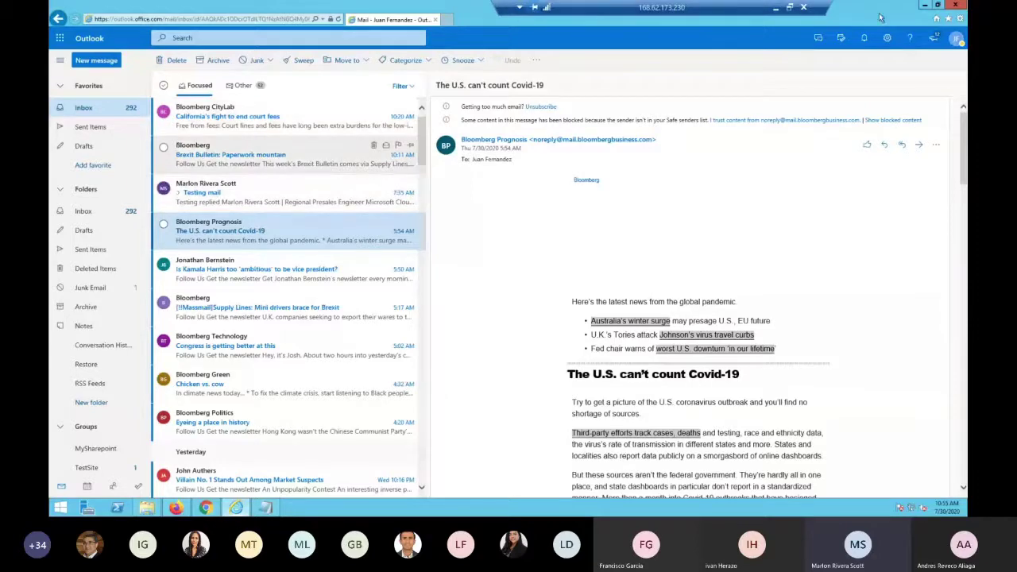
key(alt+Tab)
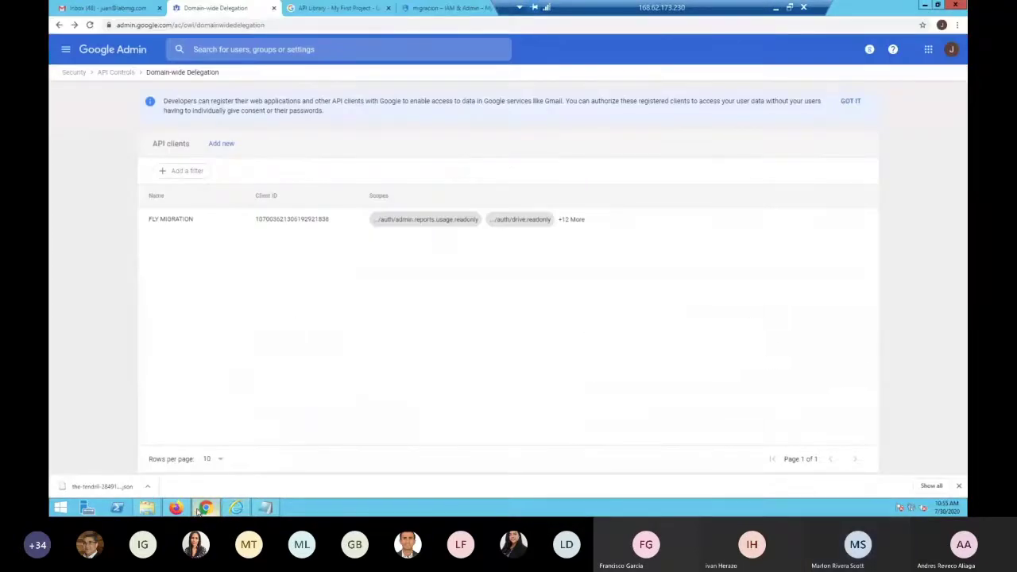
click(193, 508)
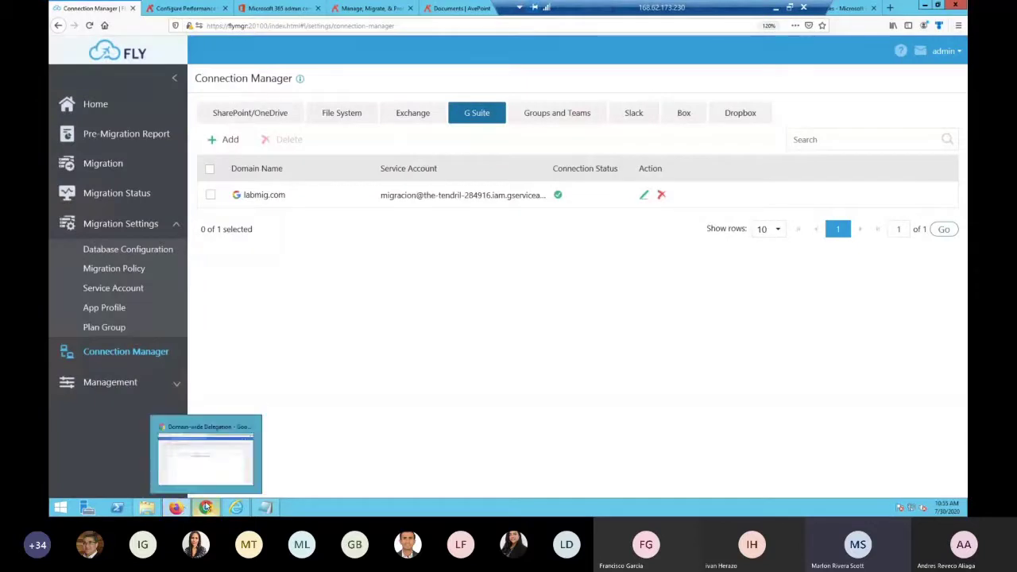
click(205, 507)
click(111, 7)
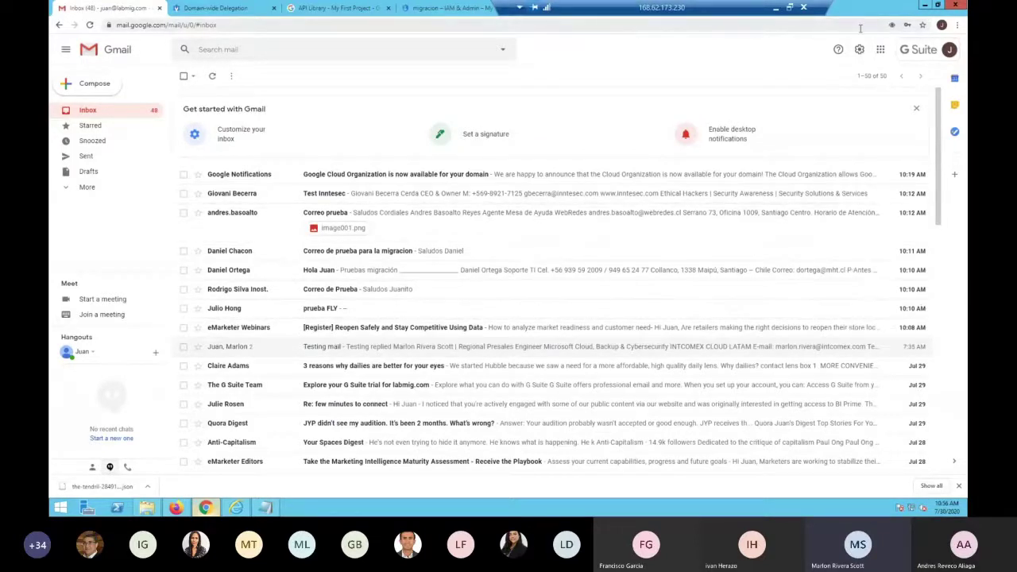
click(924, 5)
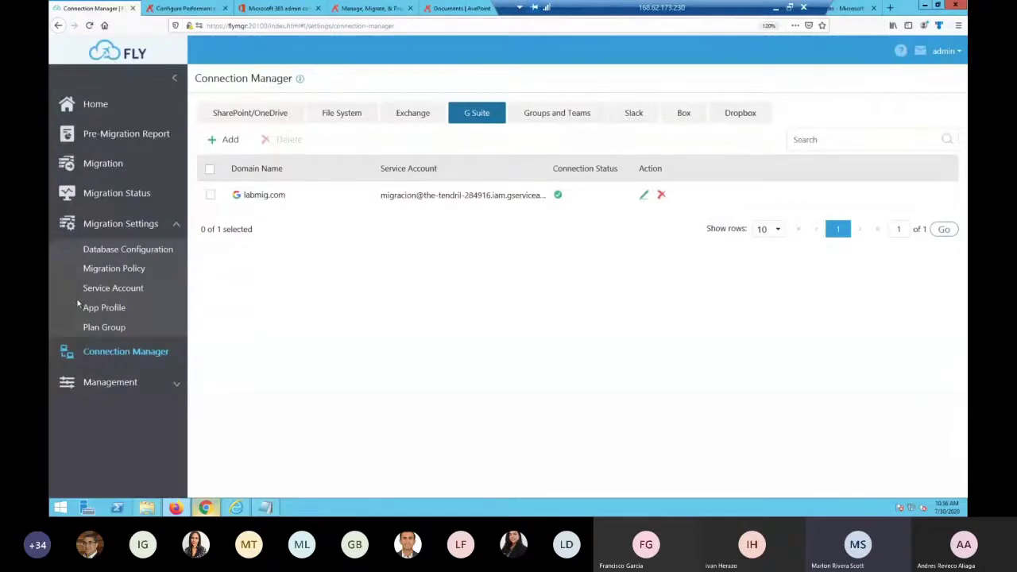
Create a migration plan from Gmail labmig.com to Exchange Online, advancing to the Scope step
click(101, 165)
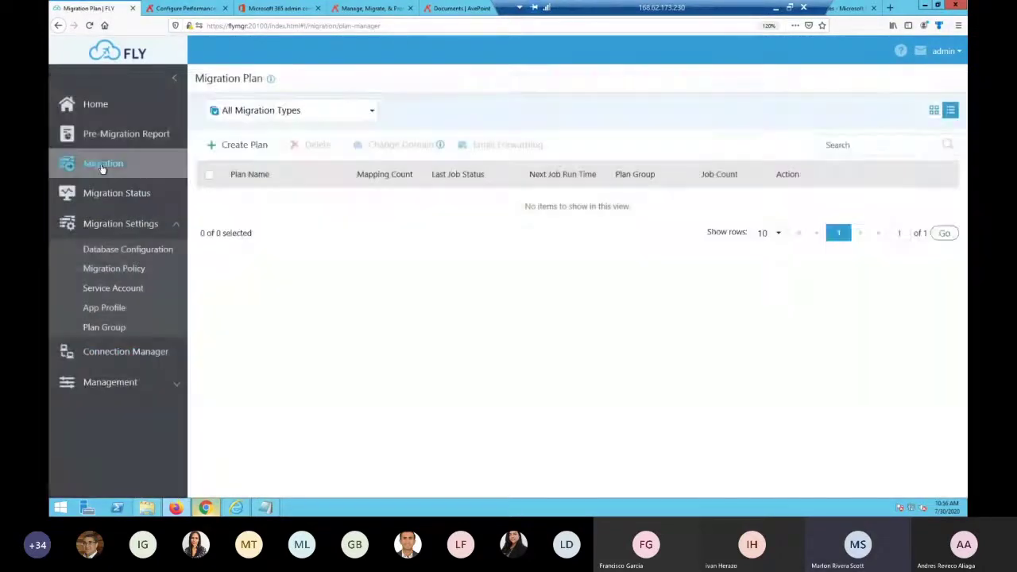
click(241, 148)
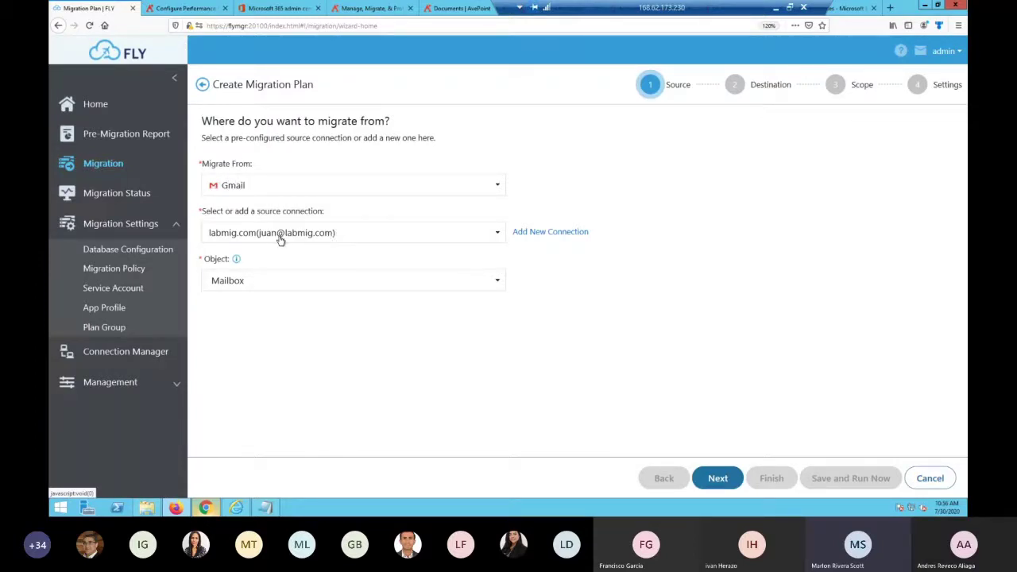
click(371, 240)
click(355, 240)
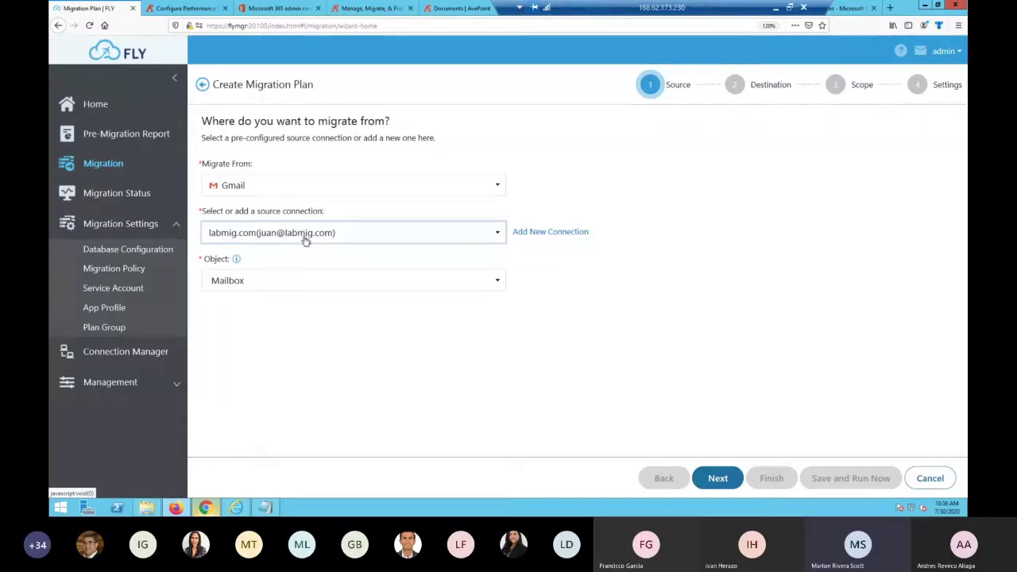
click(719, 476)
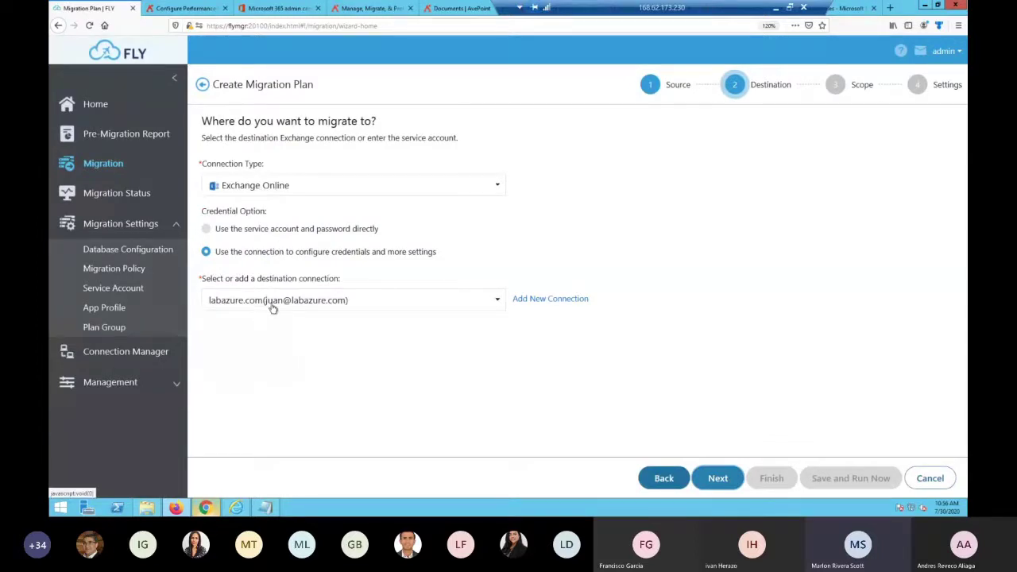
click(711, 481)
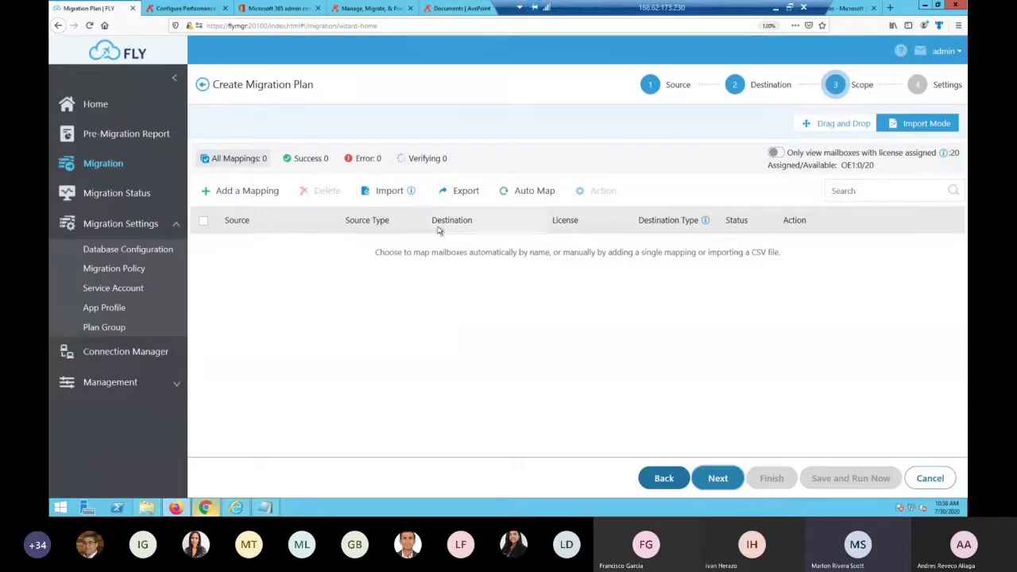
Save the mapping template Template_20200730105649.csv and open it from Downloads in Excel
mouse_move(411, 193)
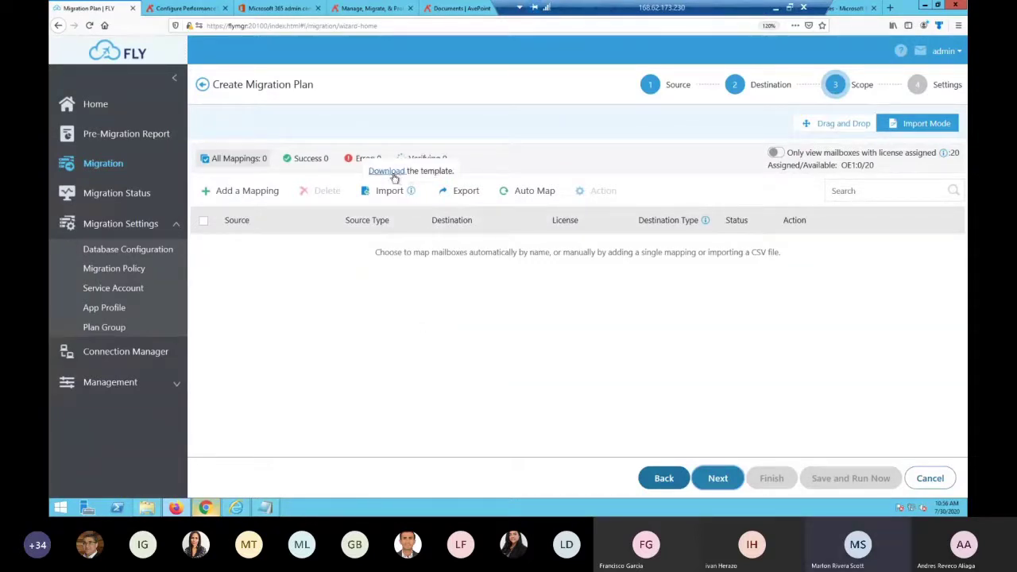
click(389, 171)
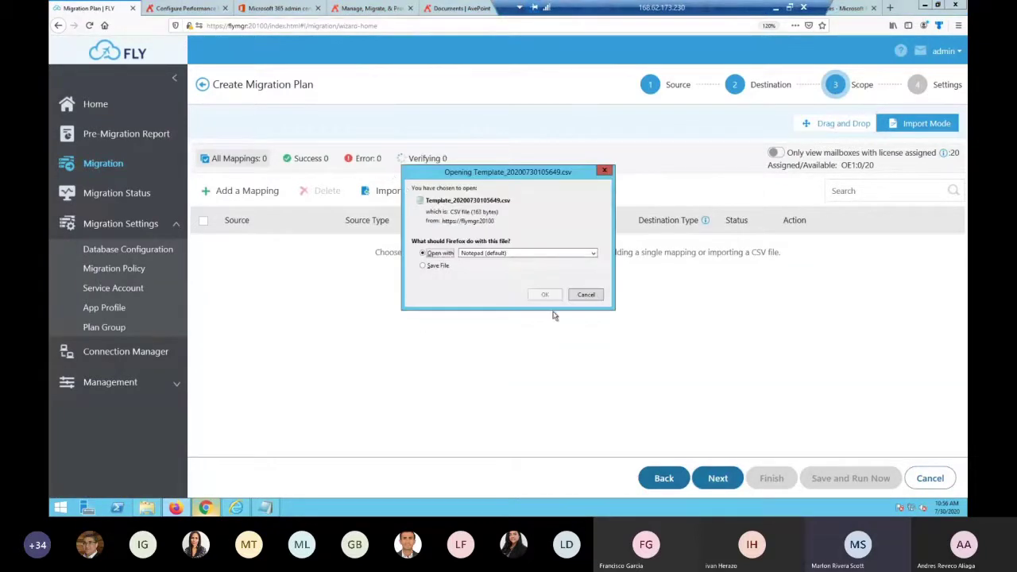
click(450, 265)
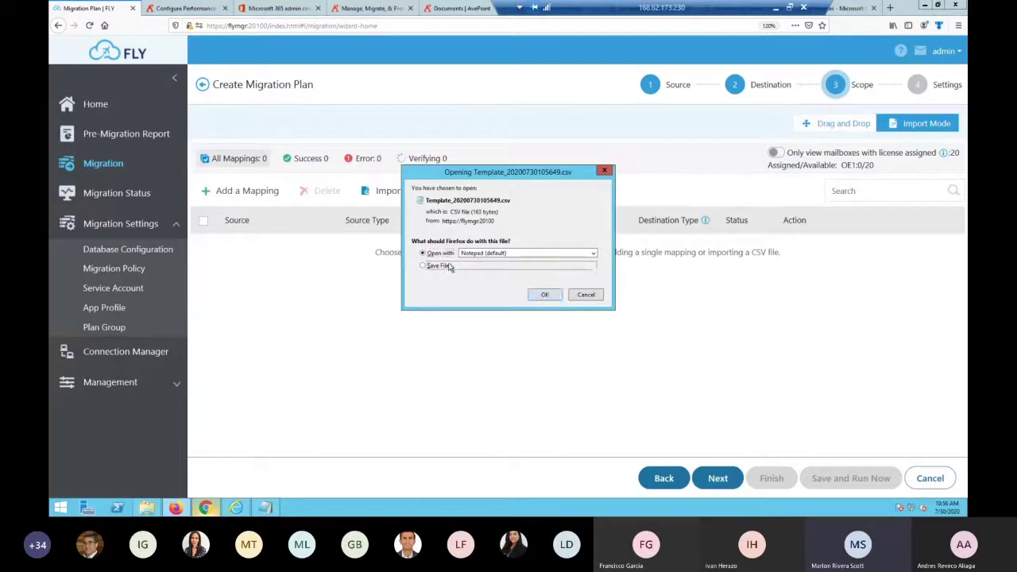
click(544, 296)
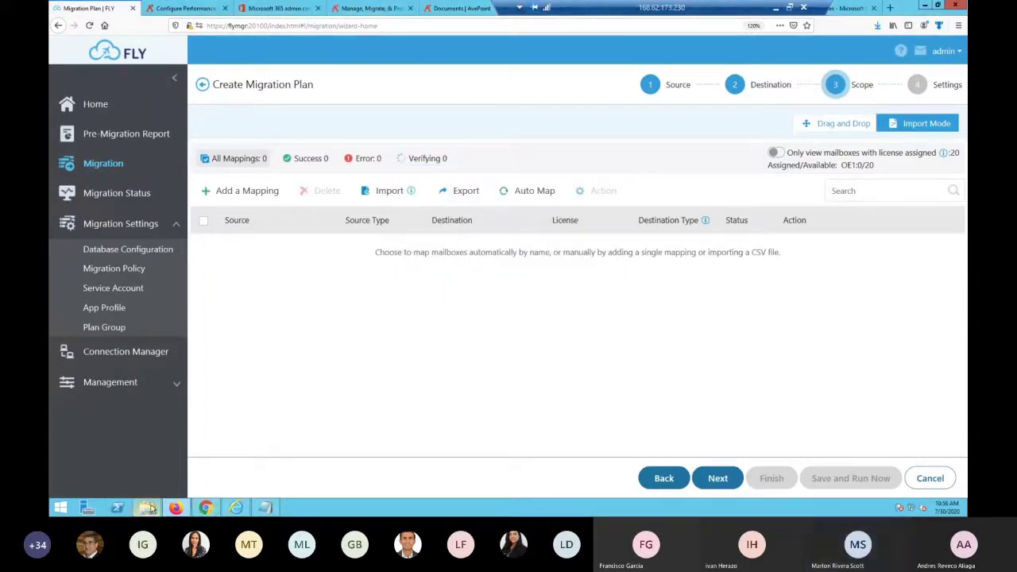
click(147, 507)
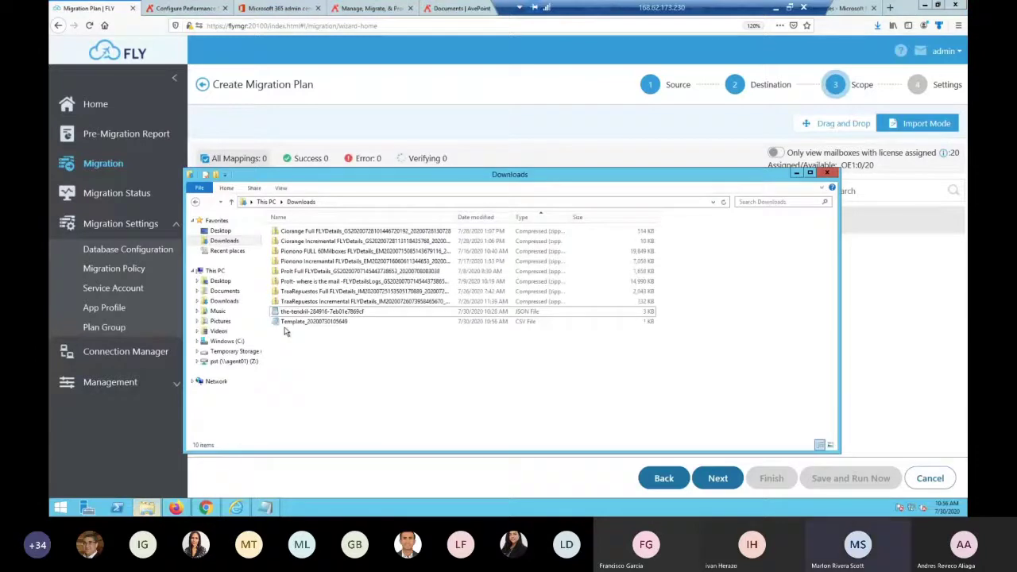
right_click(288, 322)
click(221, 415)
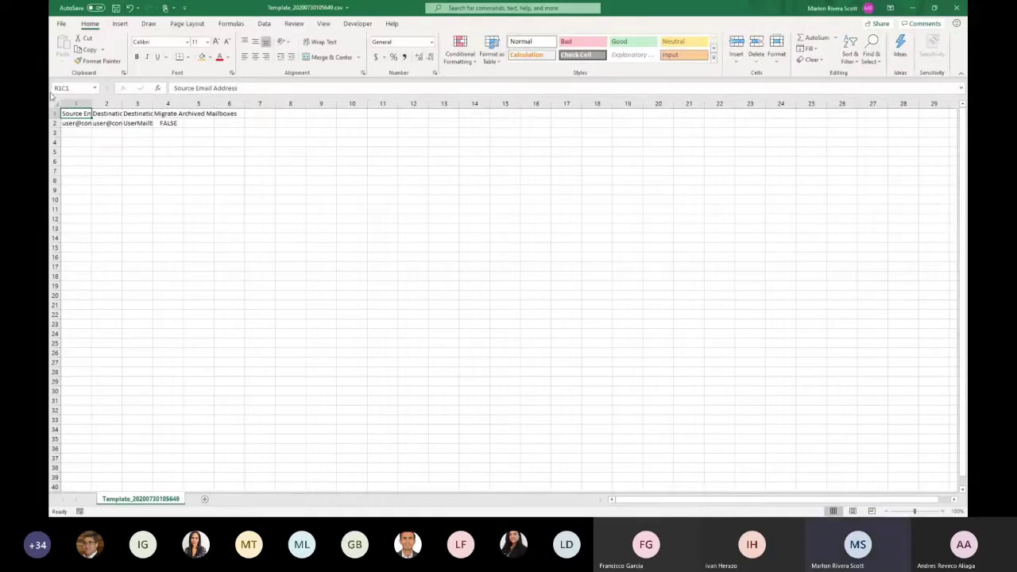
Autofit all worksheet columns so the full template headers are readable
click(57, 104)
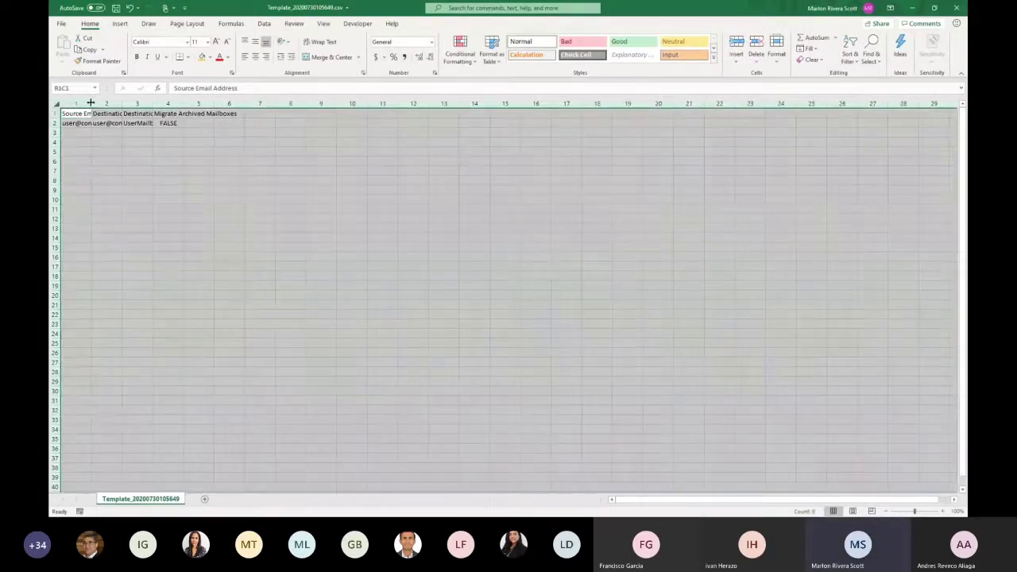
double_click(91, 103)
click(191, 168)
Review row 2's sample values: source and destination addresses, UserMailbox, and FALSE
click(116, 124)
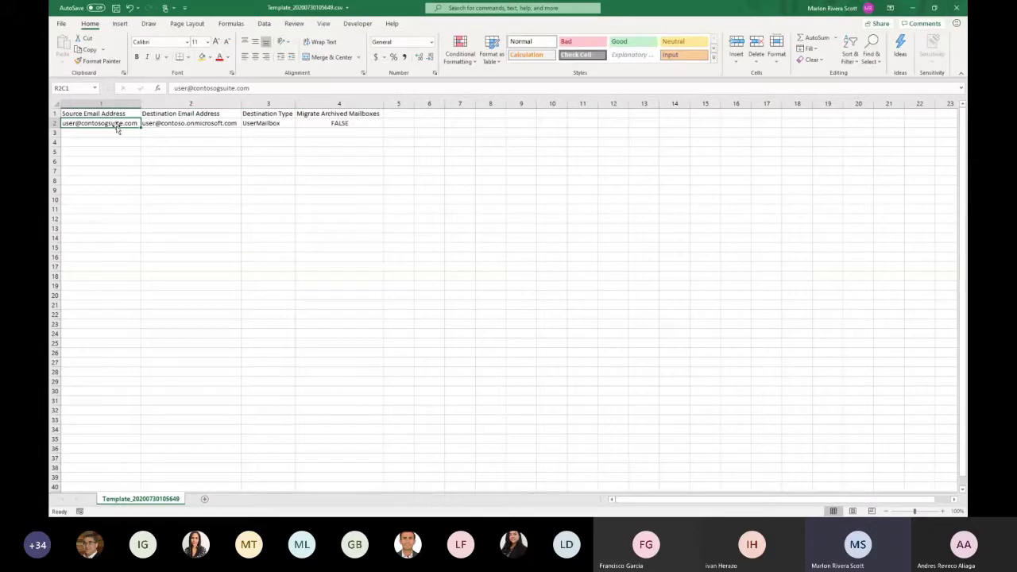
click(181, 124)
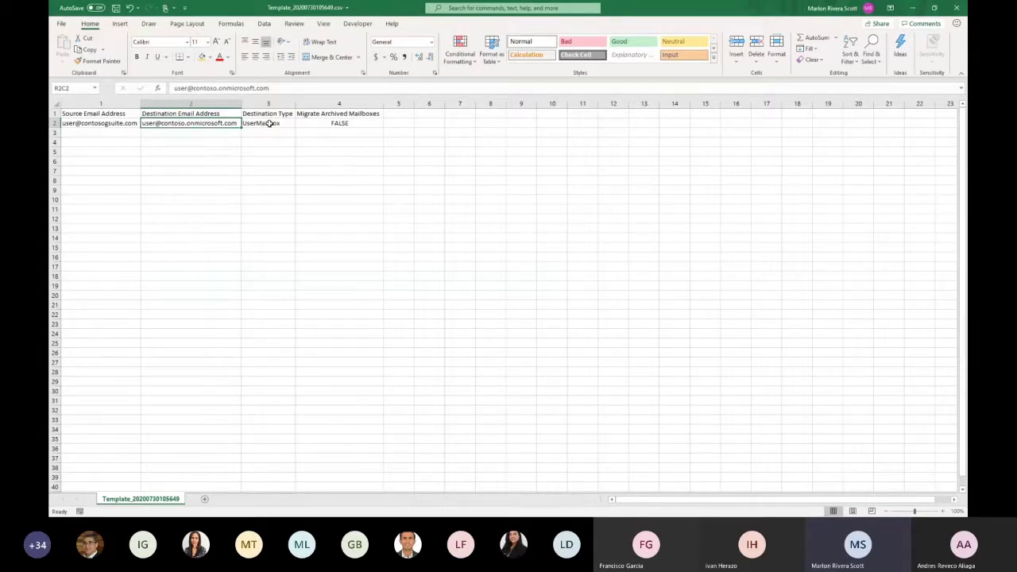
click(268, 124)
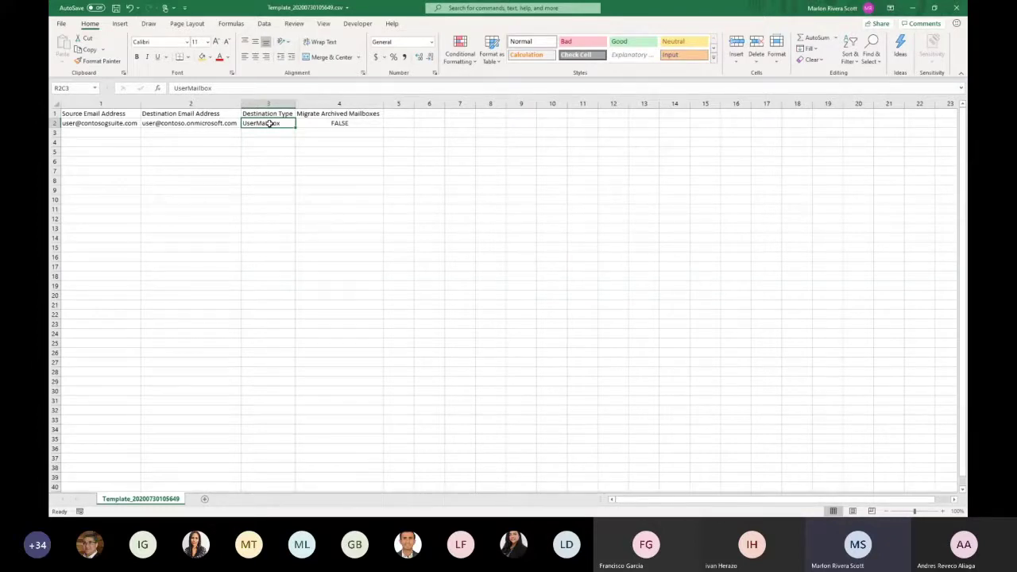
click(333, 128)
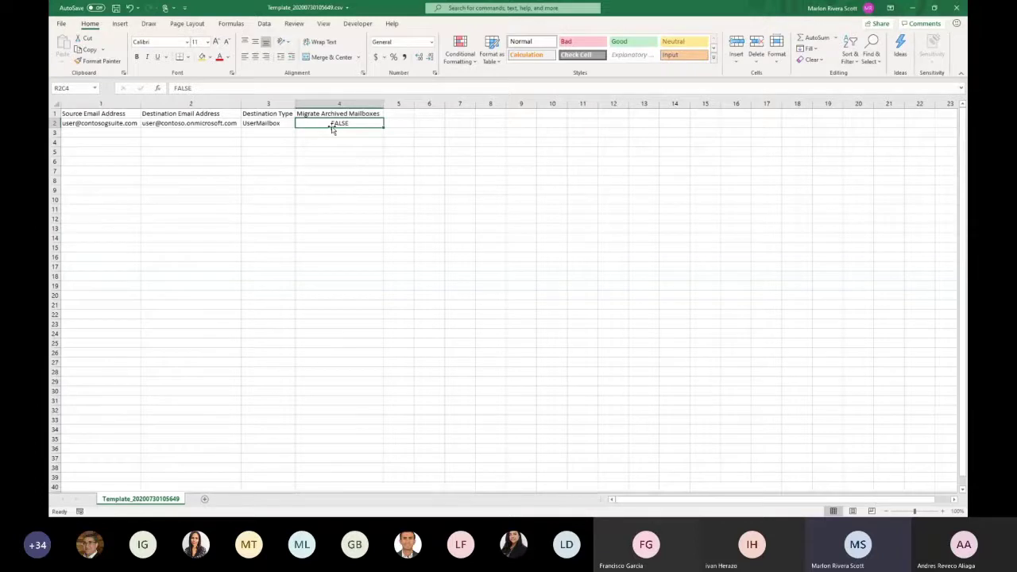
Drag-and-drop map the Gmail mailbox onto the Exchange Online mailbox, then exit the wizard
click(912, 8)
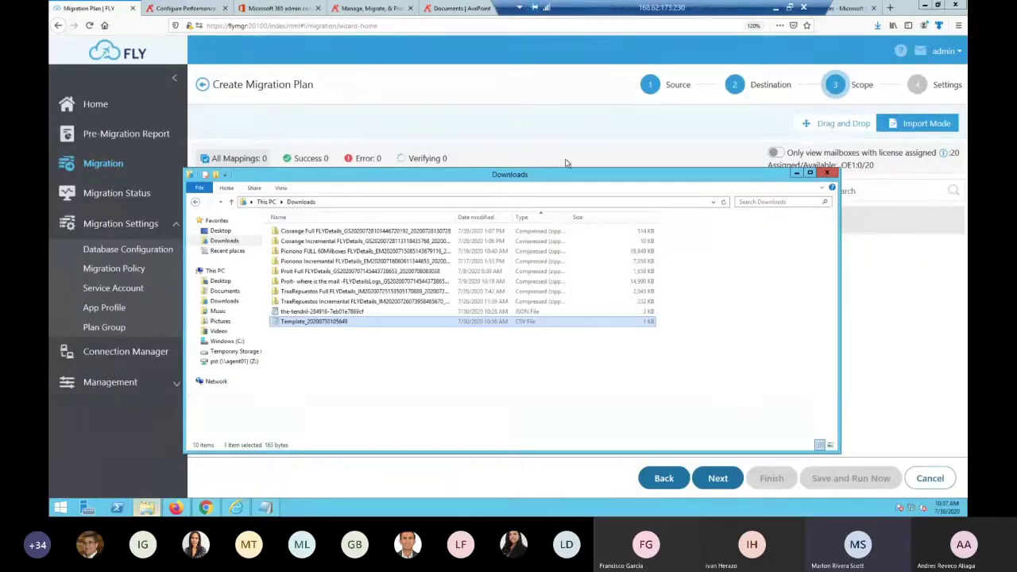
click(567, 163)
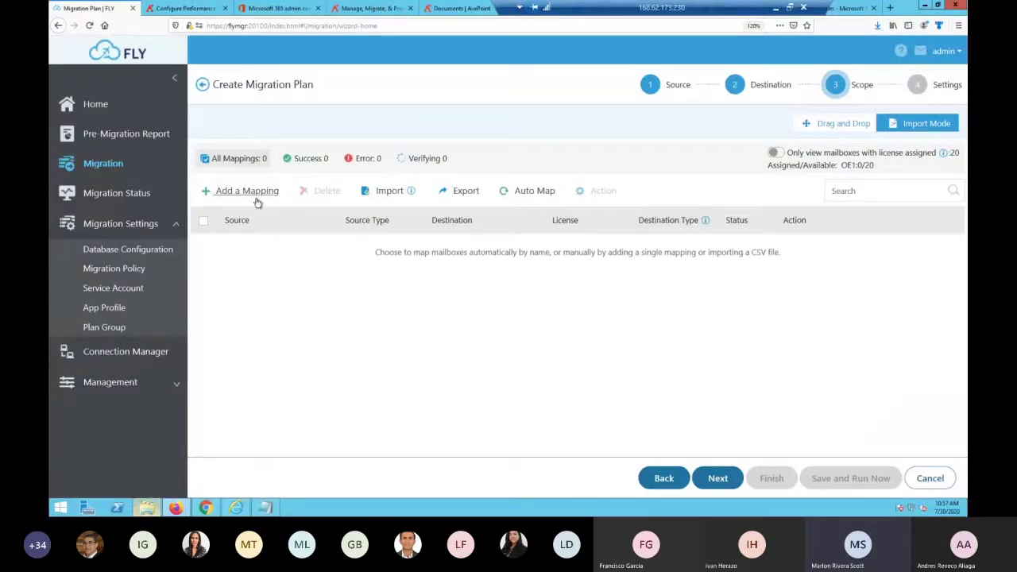
click(842, 129)
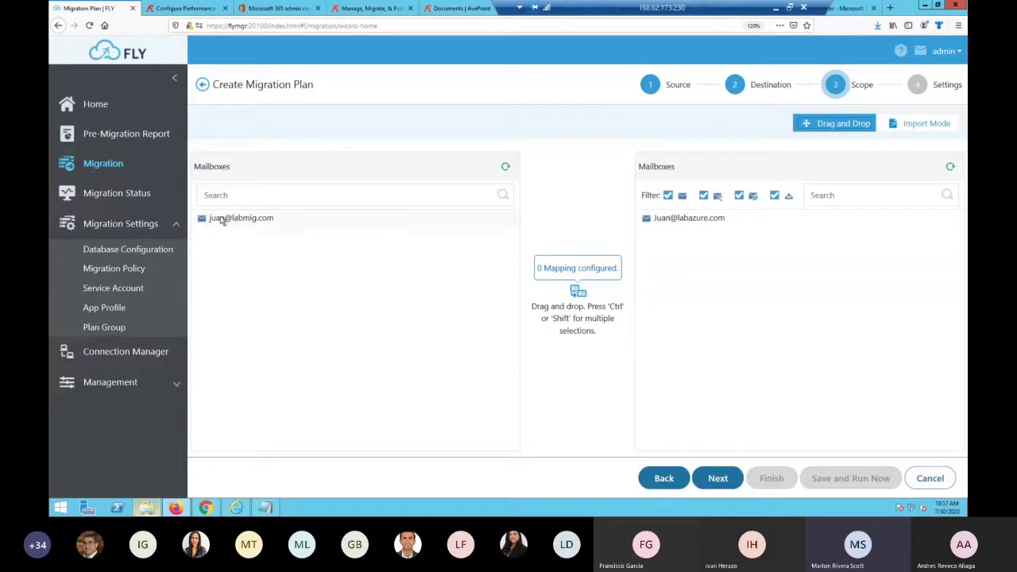
drag(218, 221, 675, 223)
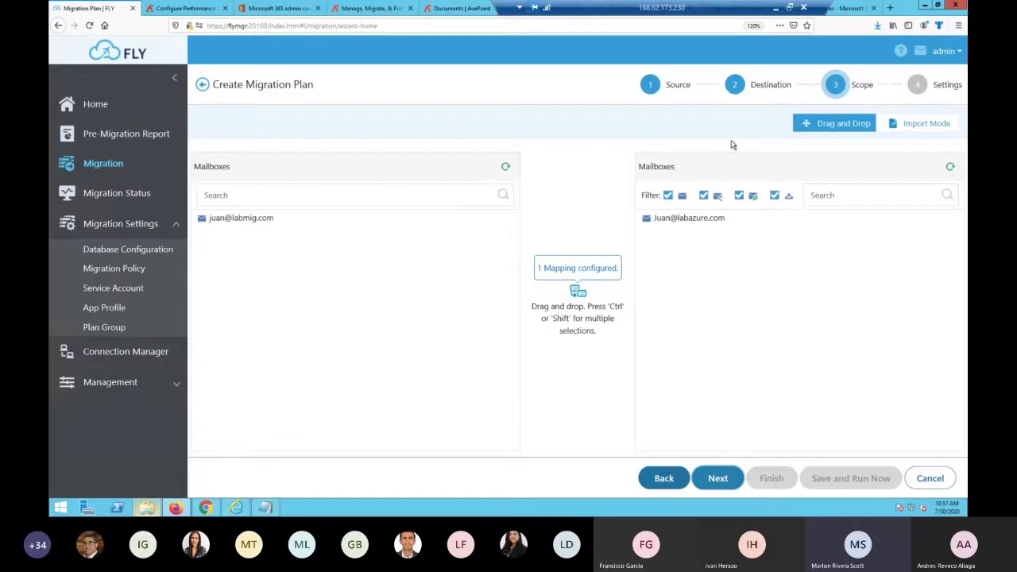
click(203, 84)
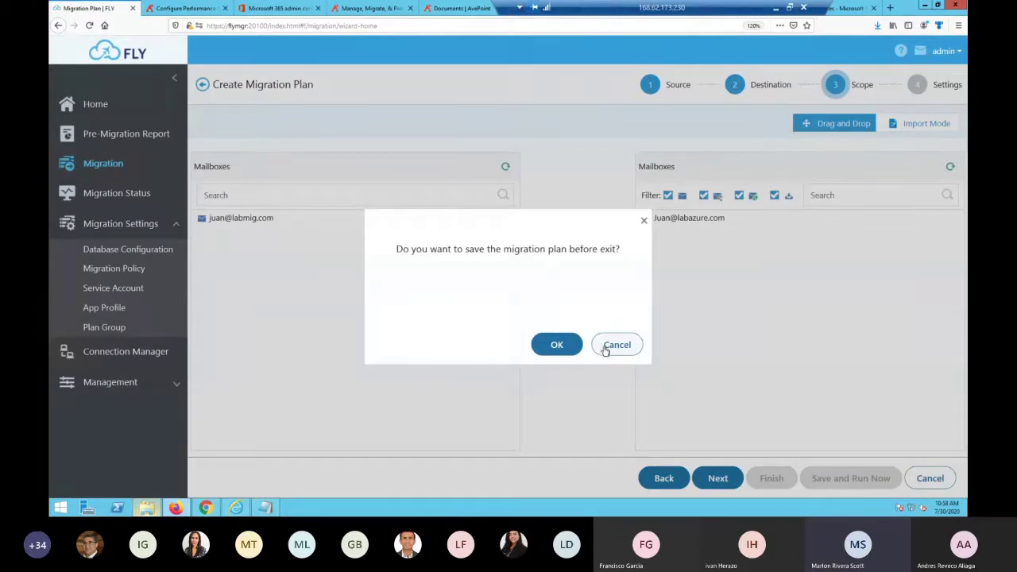
Discard the unsaved plan, start a new one through to Scope, then leave it
click(606, 347)
click(238, 145)
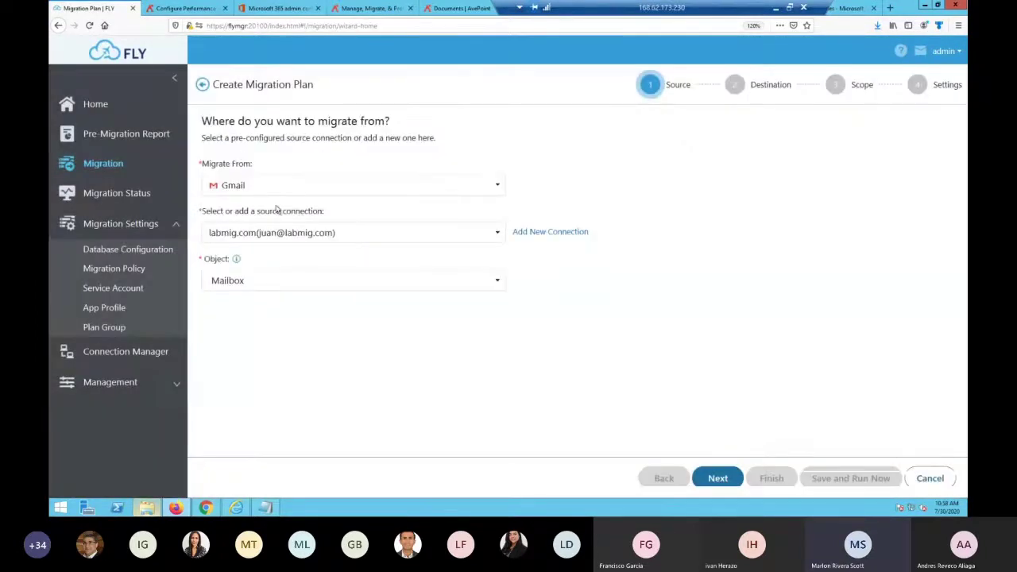
click(731, 478)
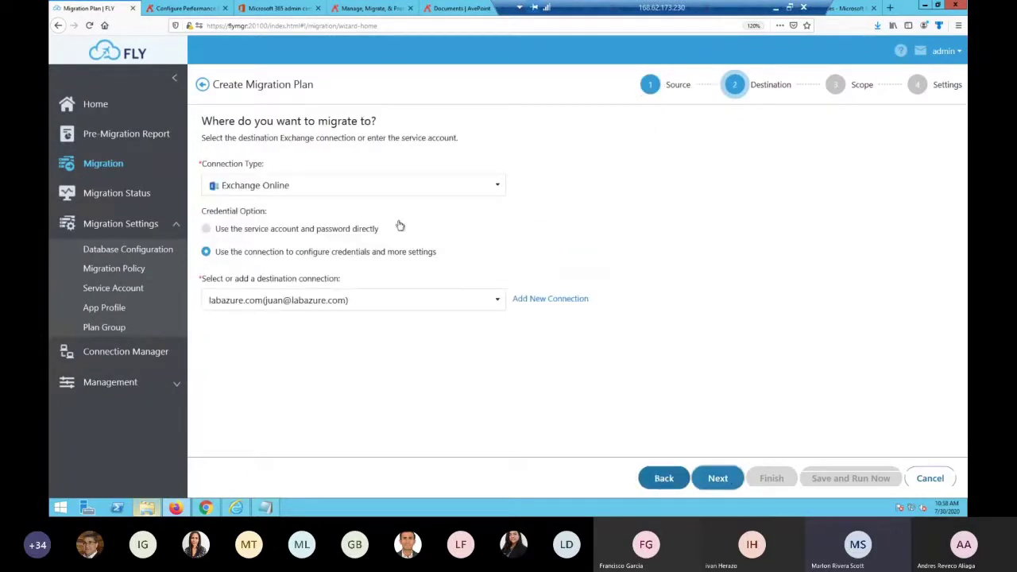
click(716, 479)
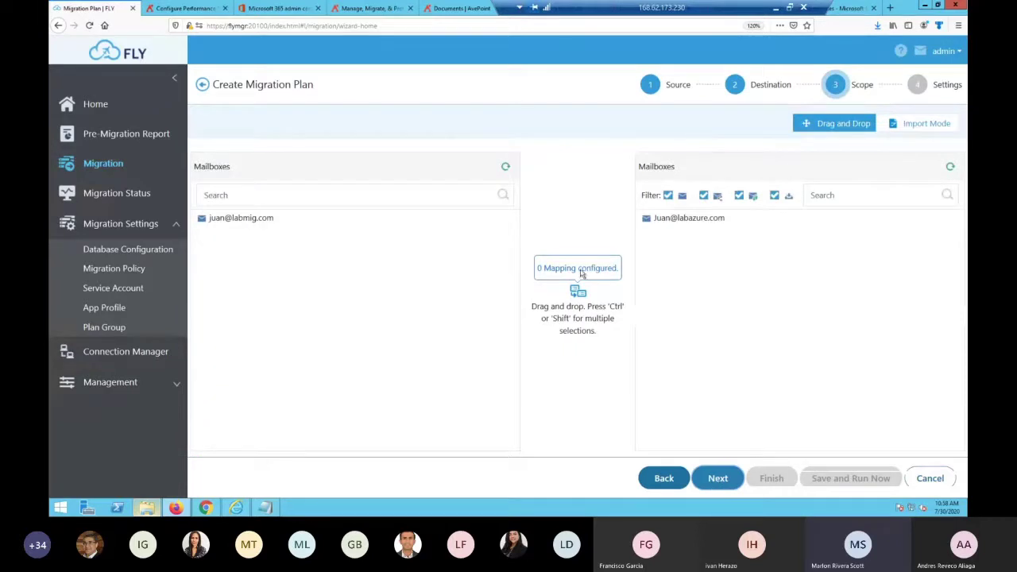
click(202, 84)
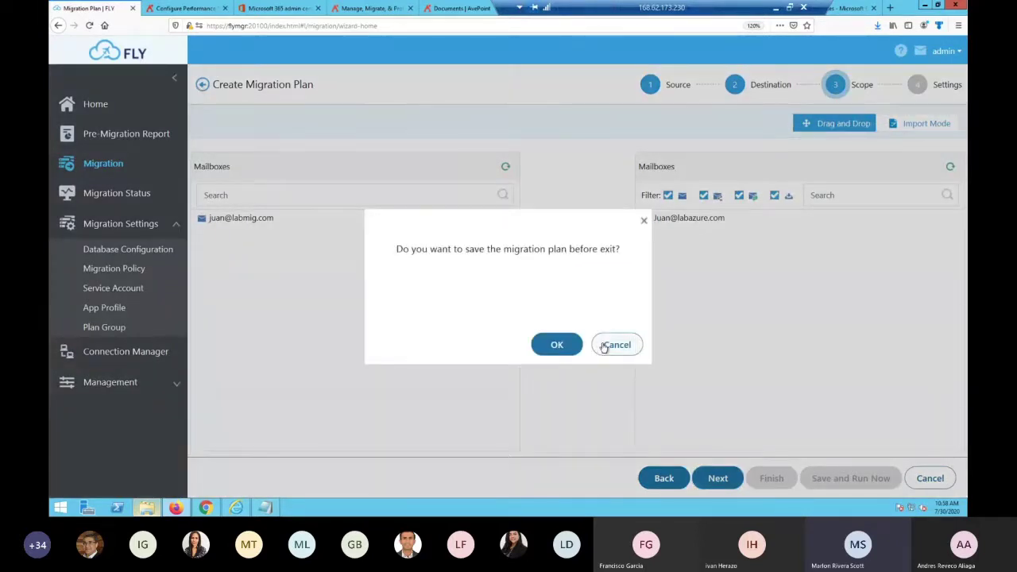
Discard again, create a fresh plan, advance to Scope and switch to Import Mode
click(602, 345)
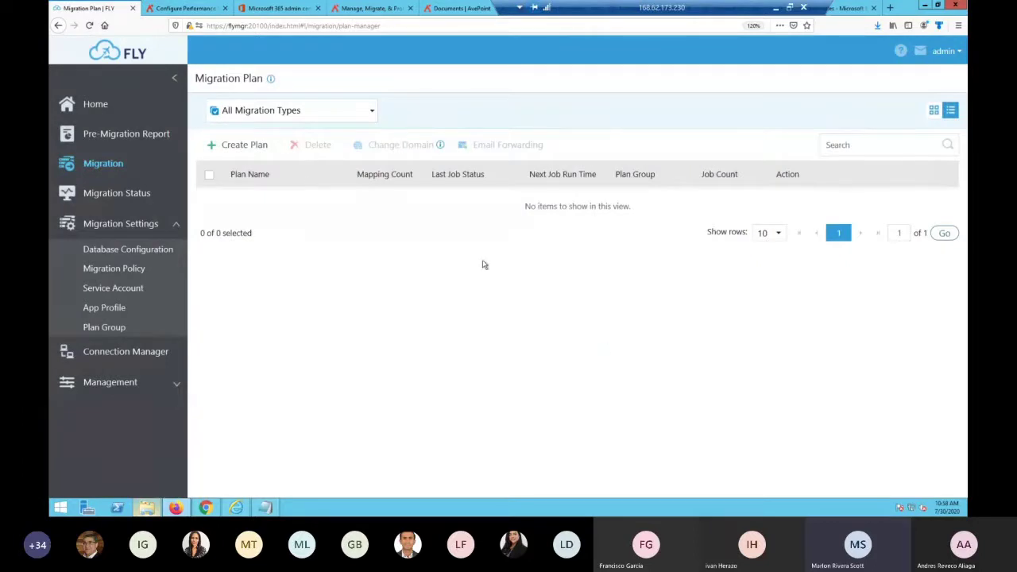
click(250, 146)
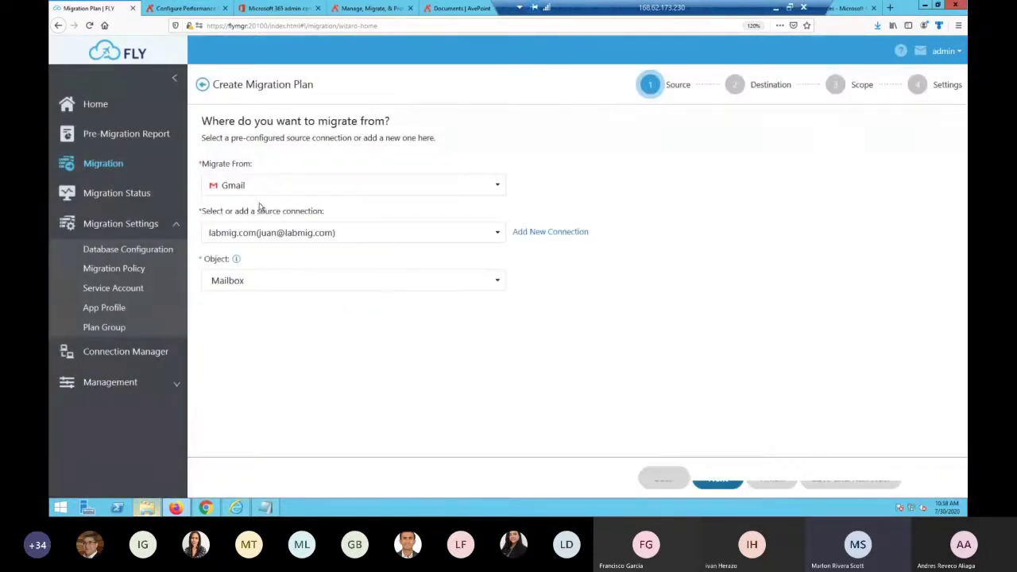
click(719, 479)
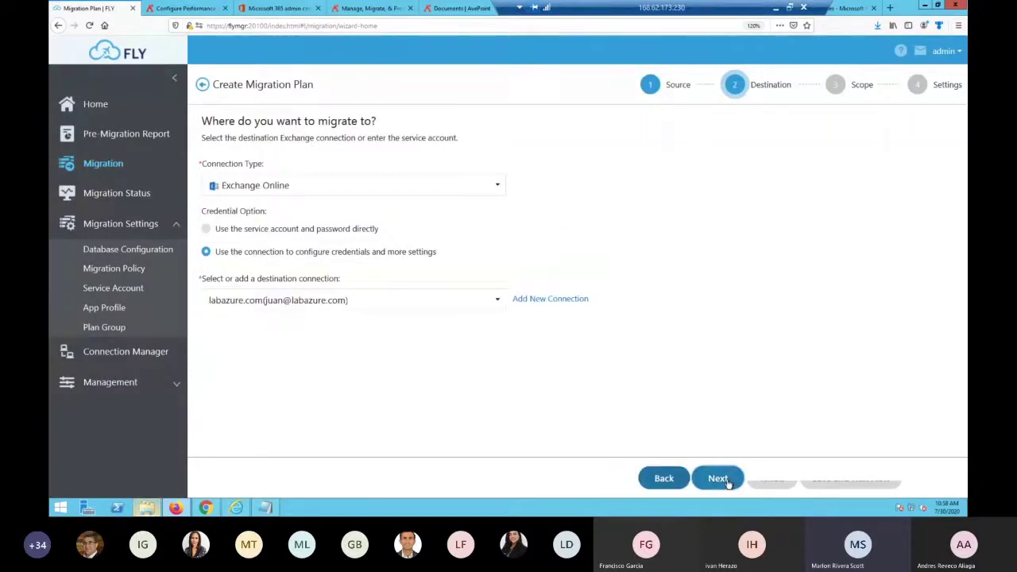
click(717, 479)
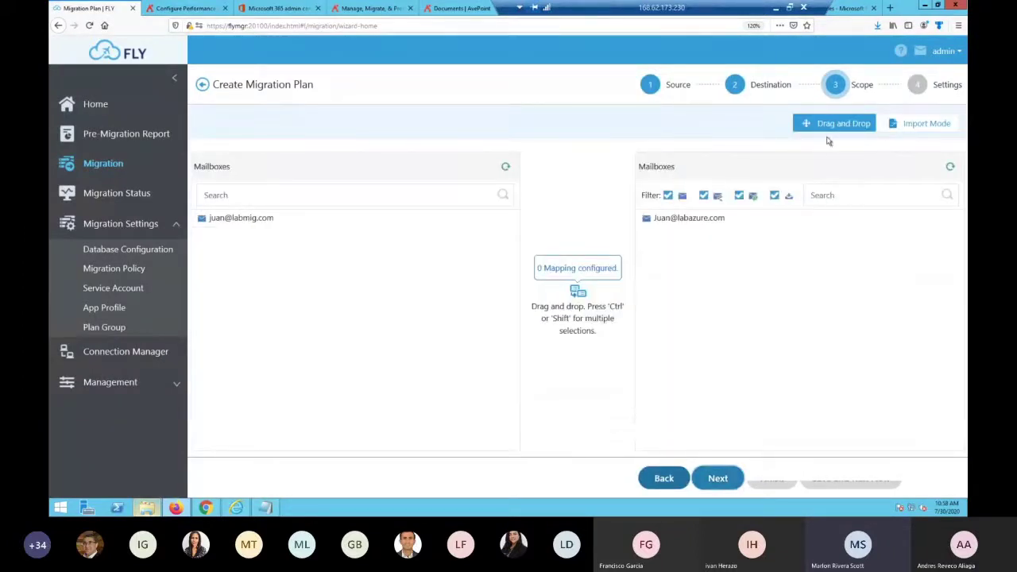
click(916, 129)
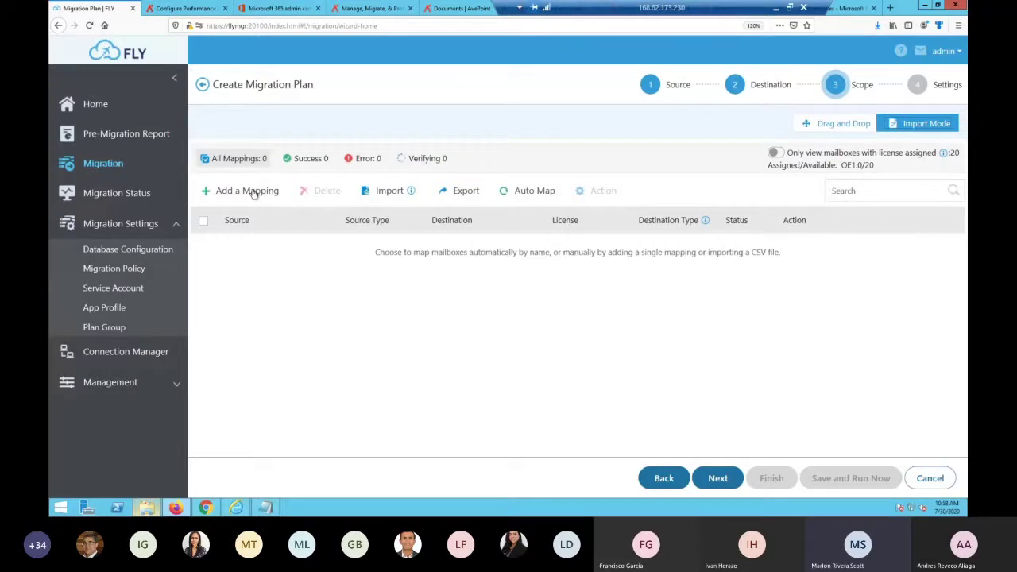
Add a mapping row with the Gmail source mailbox picked from the suggestions
click(253, 191)
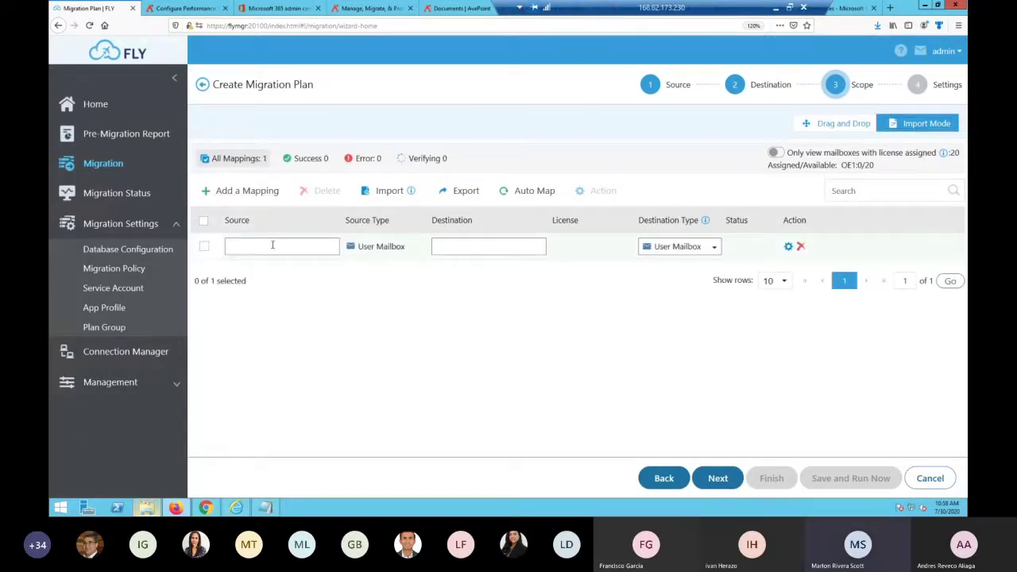
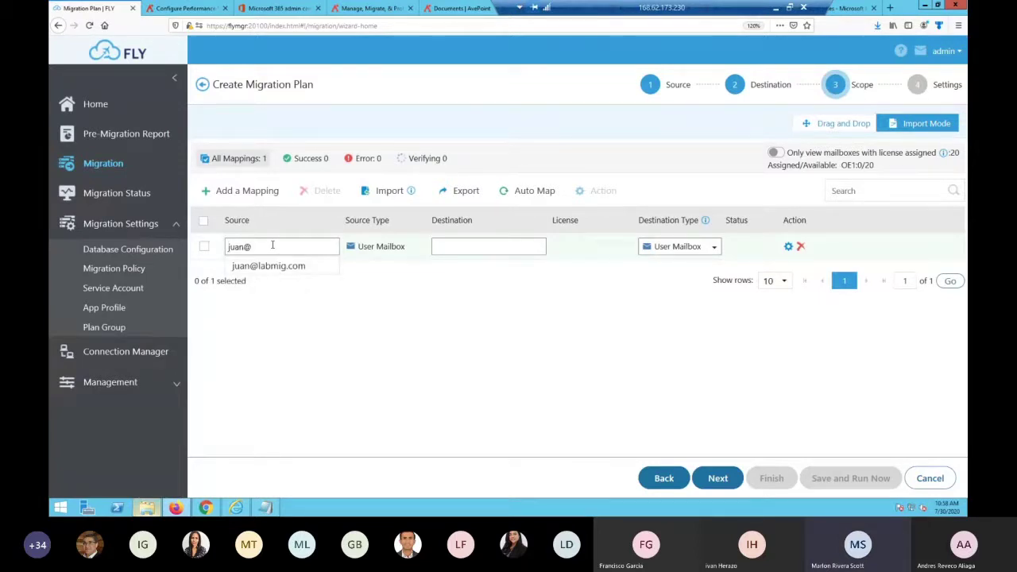
key(Down)
key(Return)
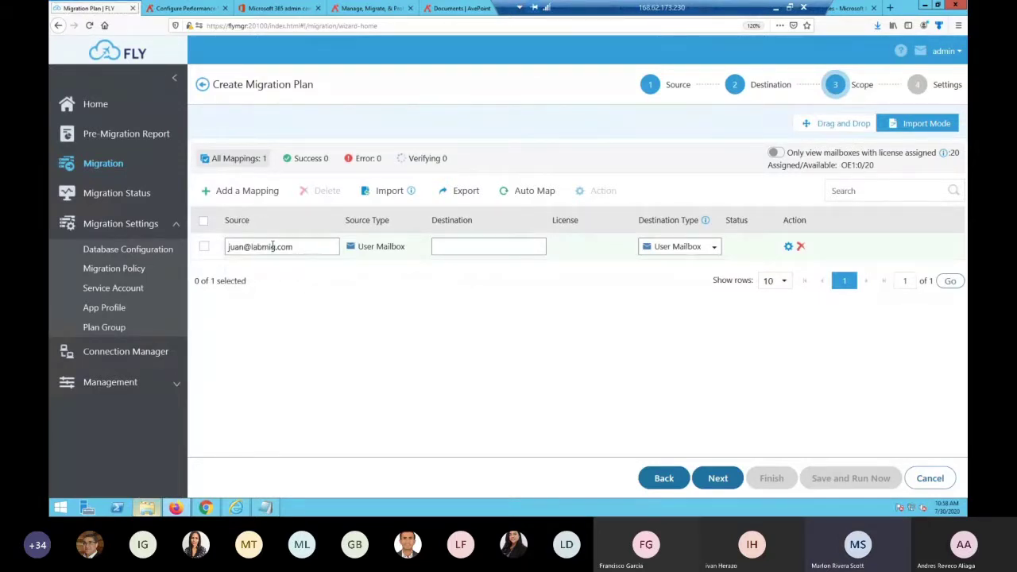
Set the matching Exchange Online destination mailbox and review the Destination Type options unchanged
click(450, 247)
text(juan)
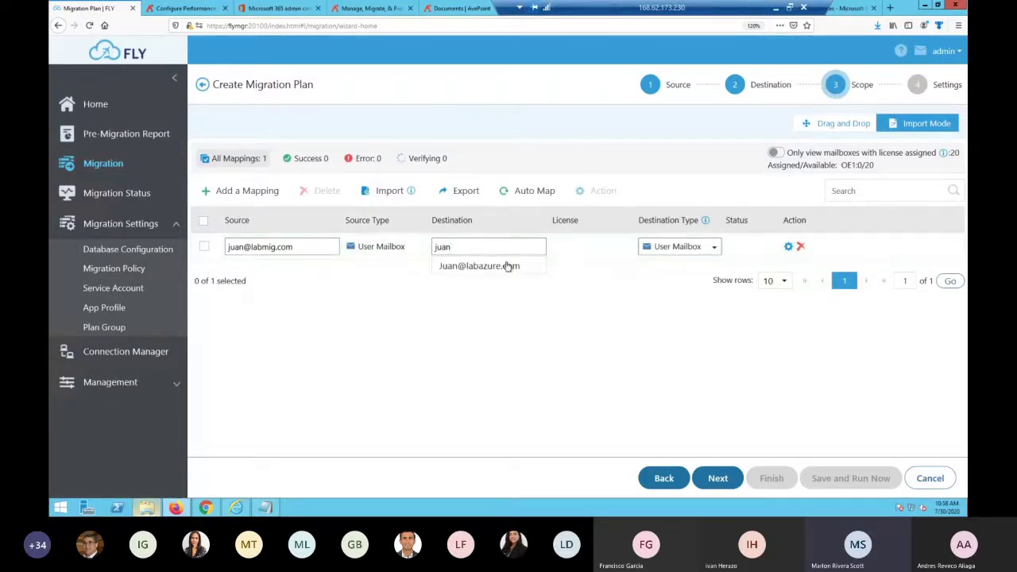
click(506, 265)
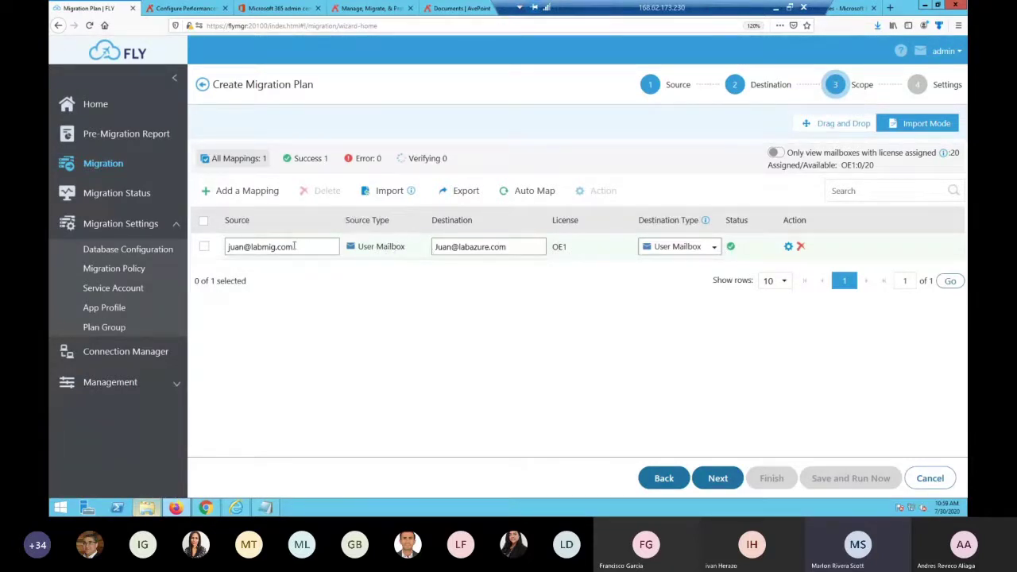
click(712, 251)
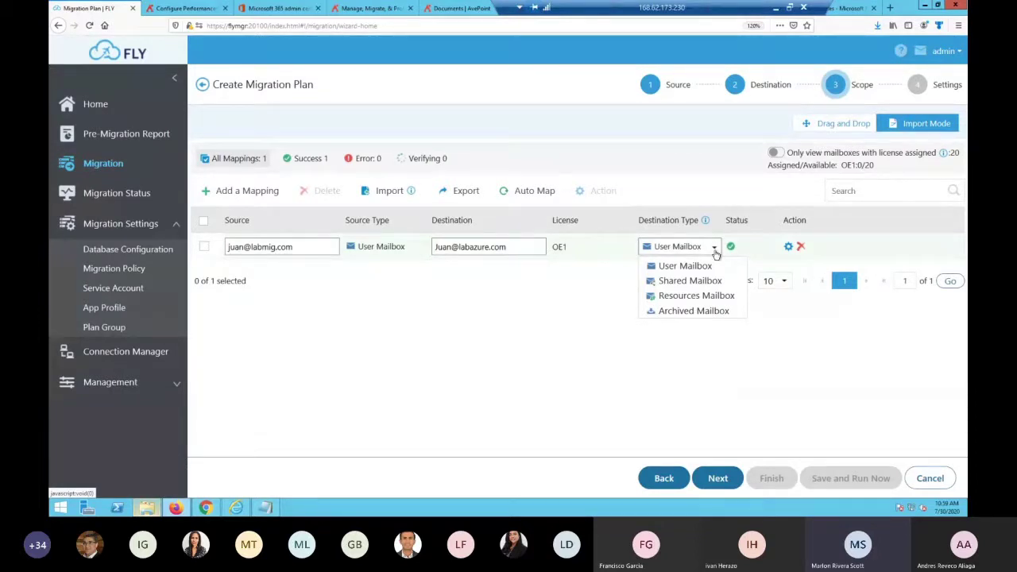
click(552, 320)
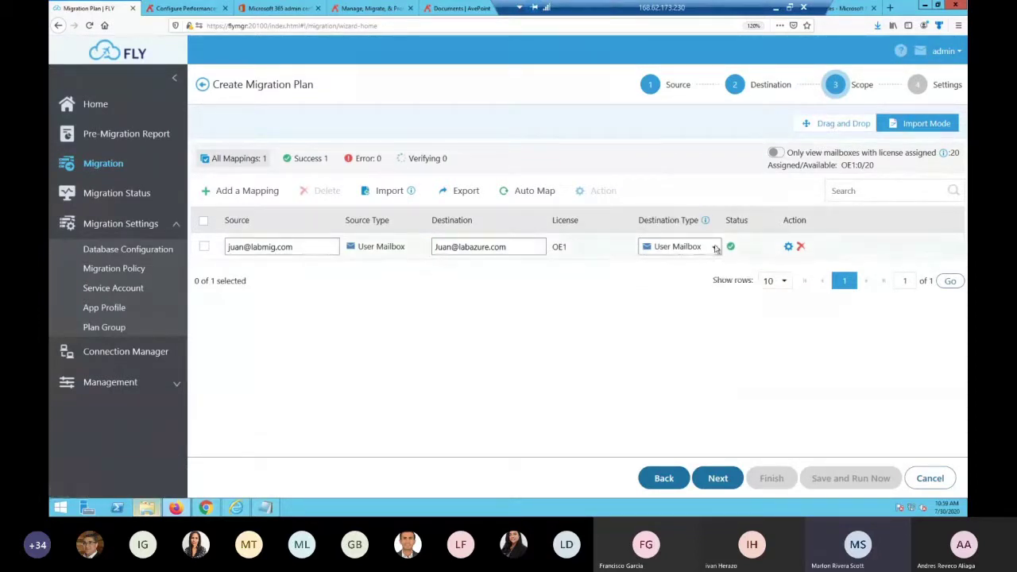
Enable migrating the archived folder in the mapping's options and save them
click(788, 246)
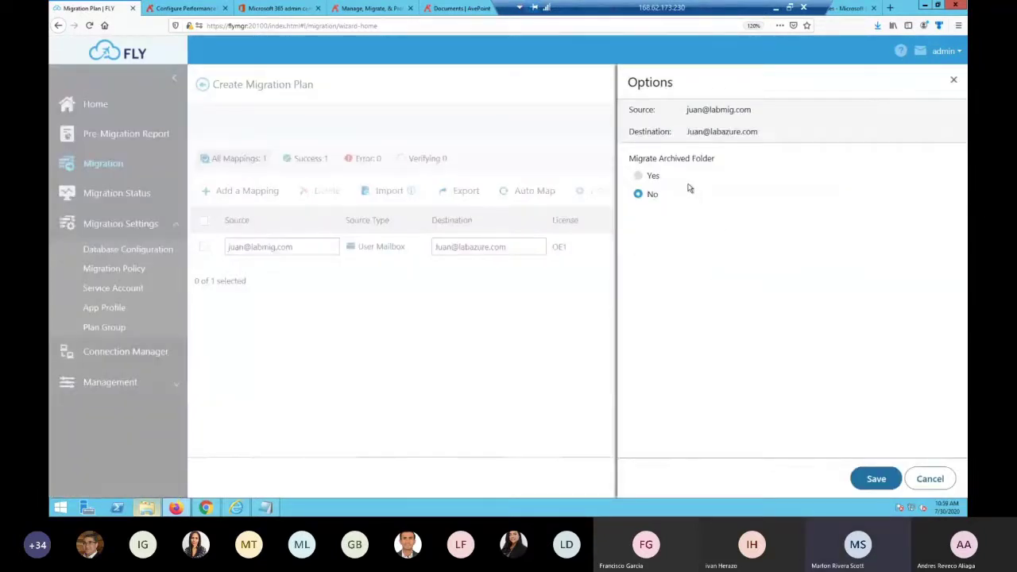
click(640, 177)
click(874, 480)
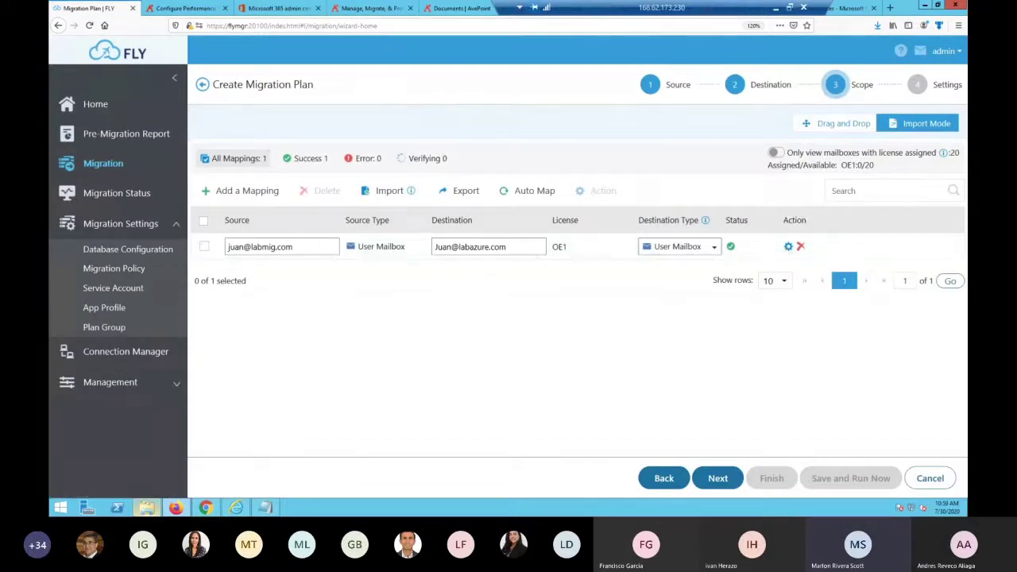
Compare the destination type choices with the Excel template's Destination Type column, rows 2–12
click(711, 247)
mouse_move(961, 454)
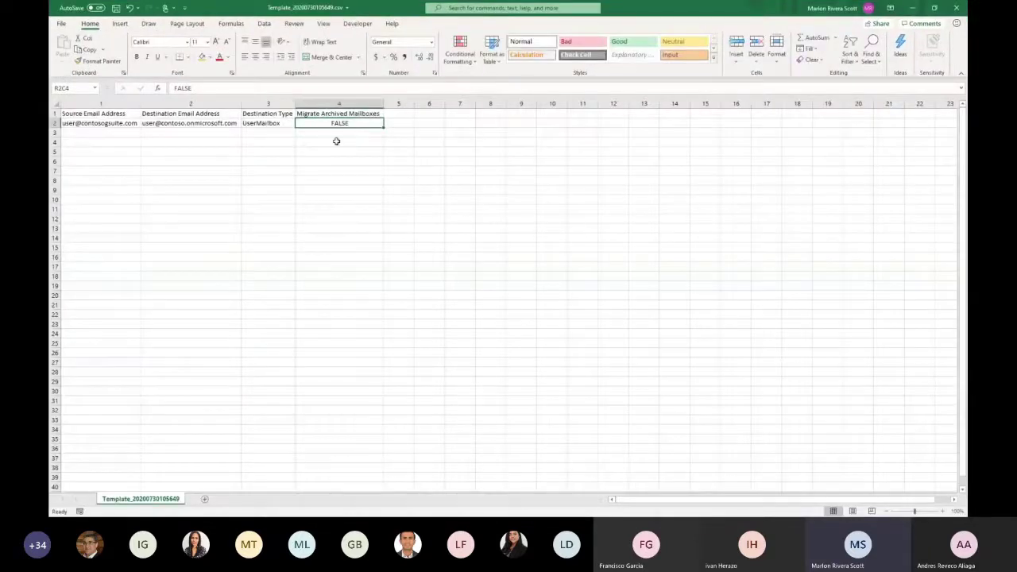
click(339, 151)
click(344, 209)
scroll(344, 213, up, 4)
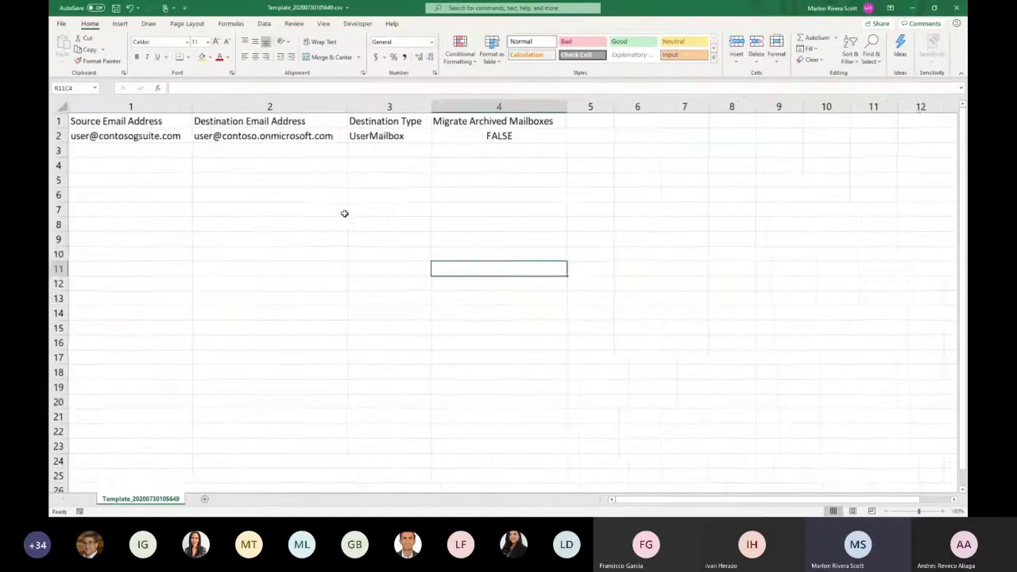
click(449, 146)
drag(449, 146, 472, 320)
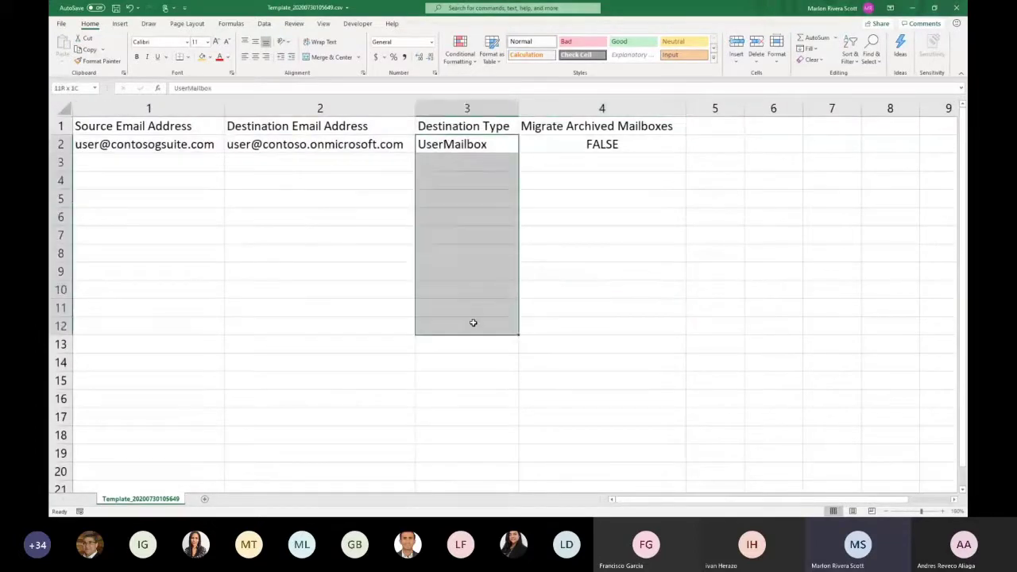
Close the destination type list and advance the wizard to the Settings step
click(912, 8)
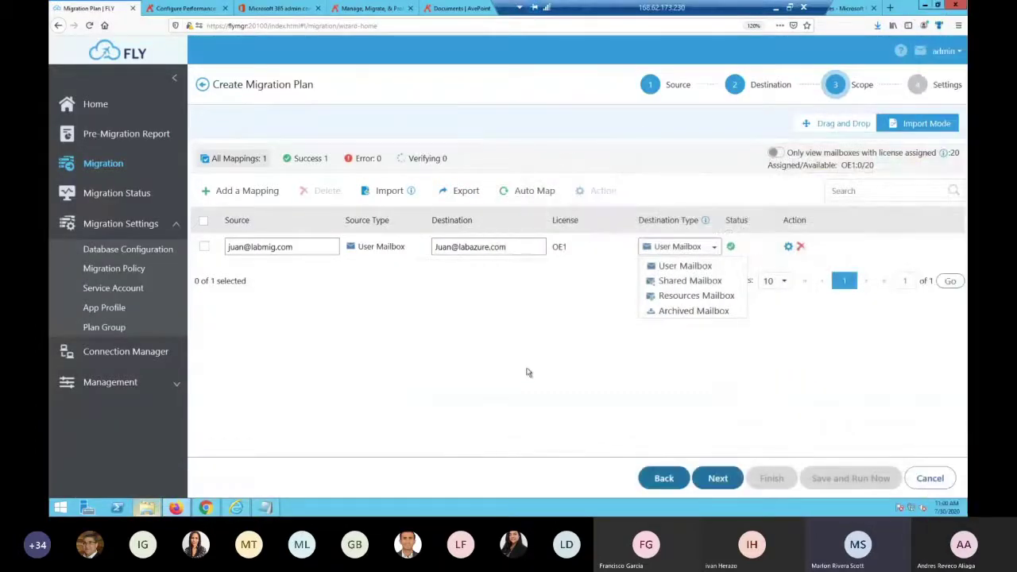
click(580, 299)
click(735, 481)
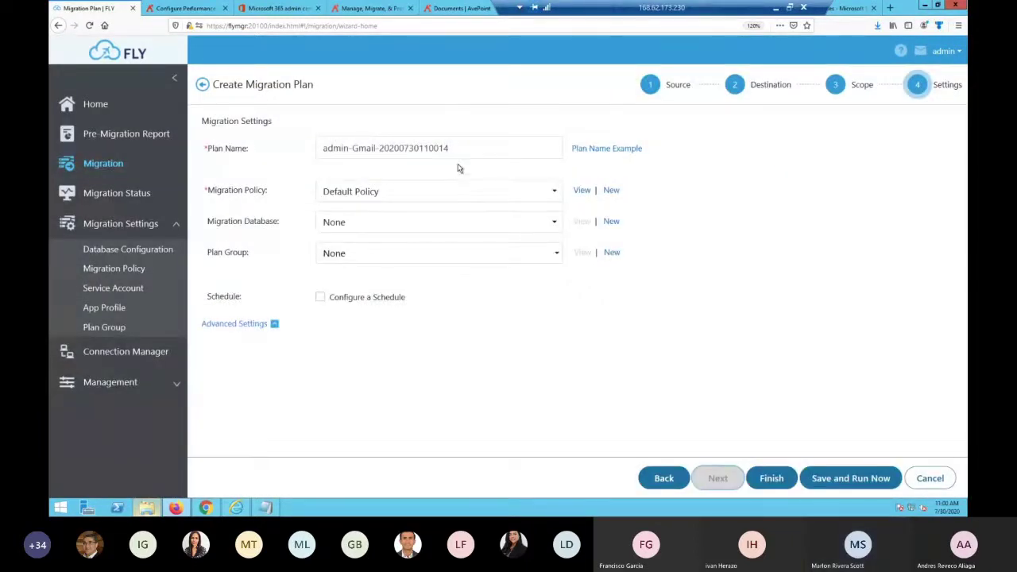
Rename the plan to Labmig-GmailToO365-1Mailbox and keep Default Policy as its migration policy
drag(461, 149, 197, 135)
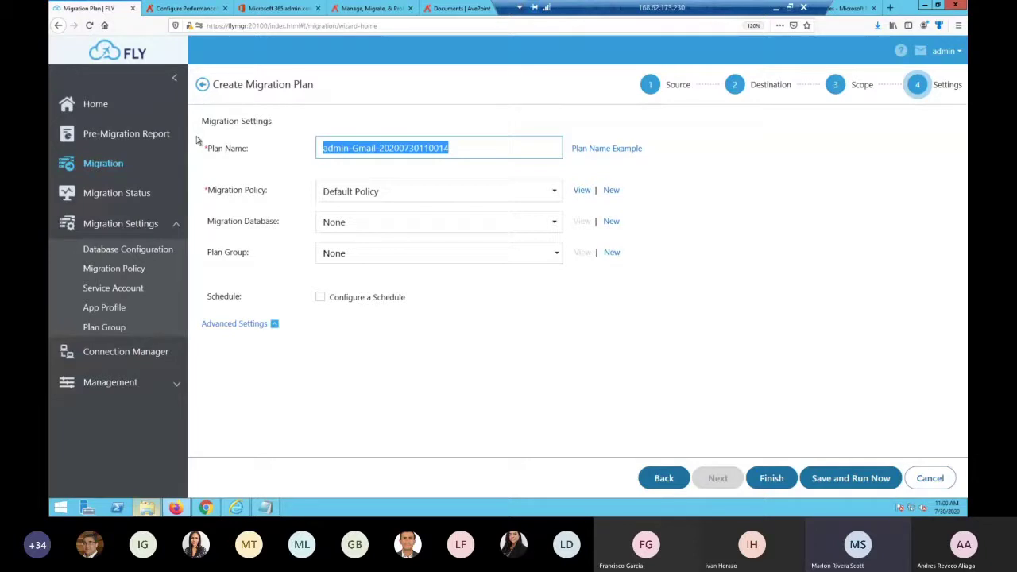
text(Labm)
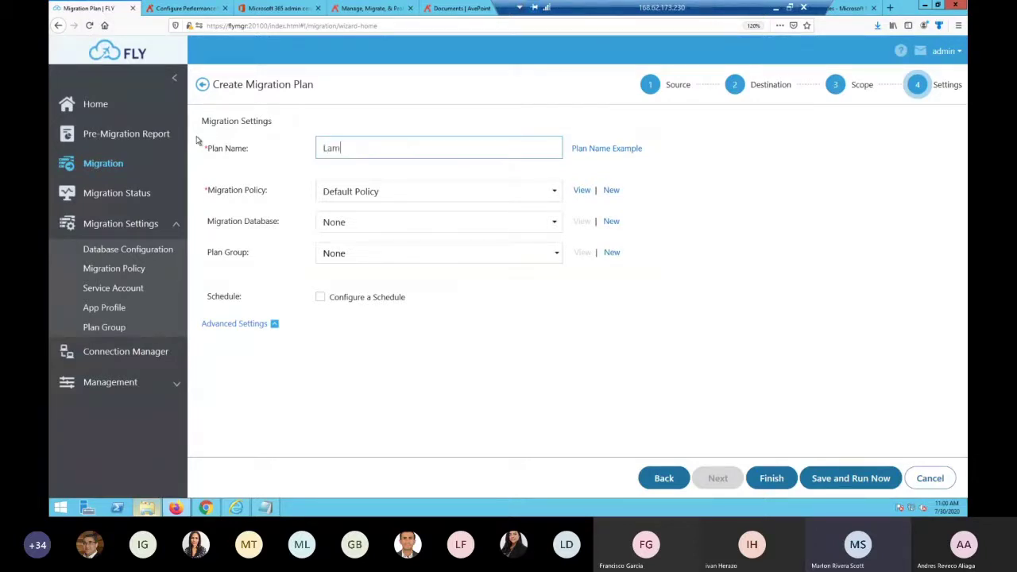
text(ig)
text(-)
text(Gamil)
key(BackSpace)
key(BackSpace)
key(BackSpace)
key(BackSpace)
text(mailToO)
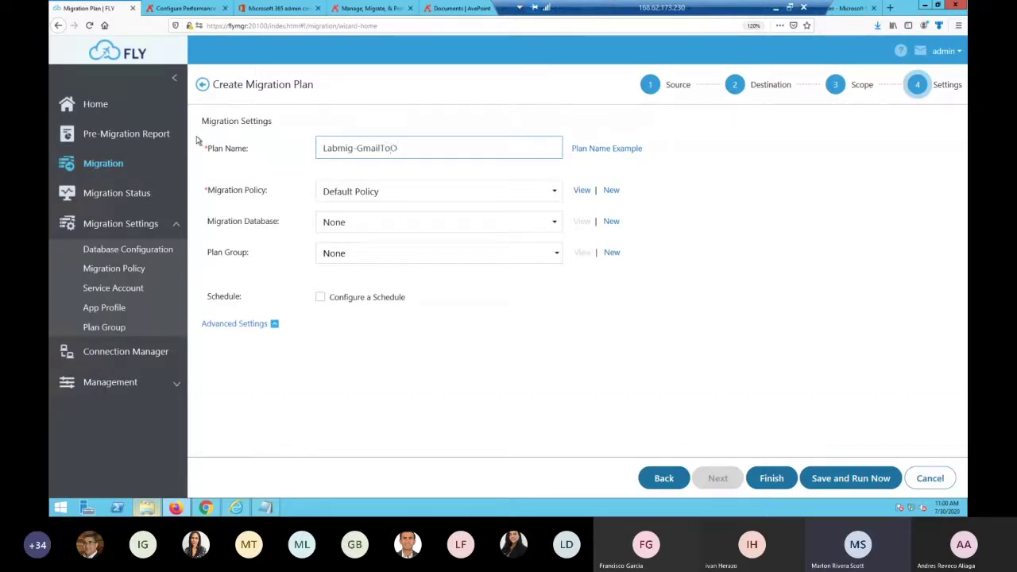
text(365-1Mailbox)
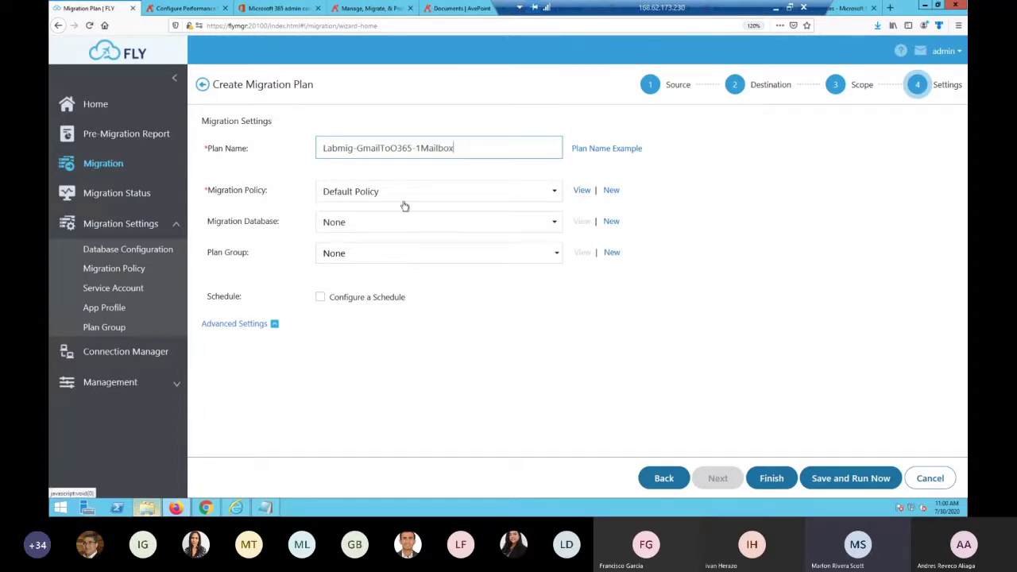
click(553, 192)
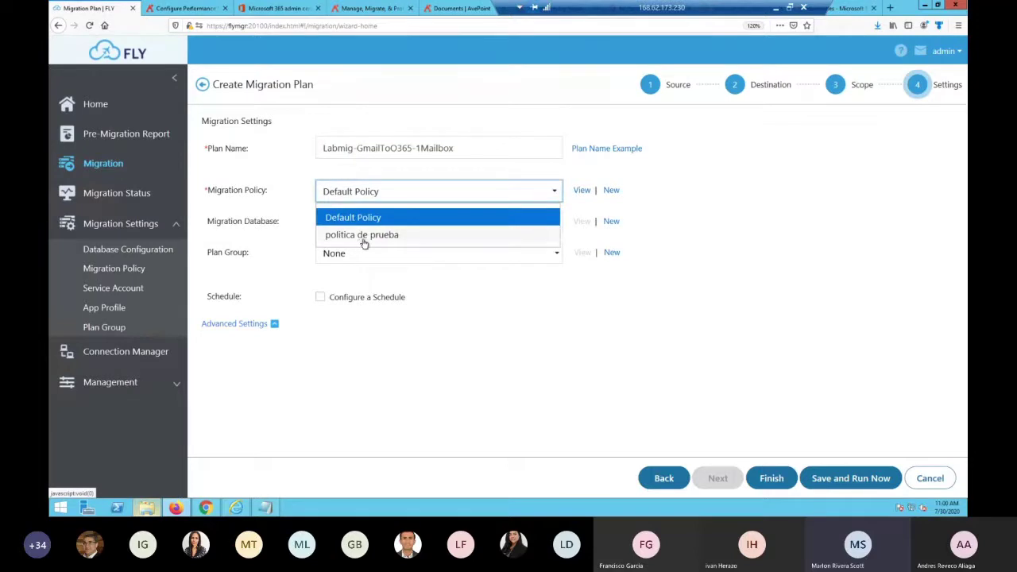
click(447, 218)
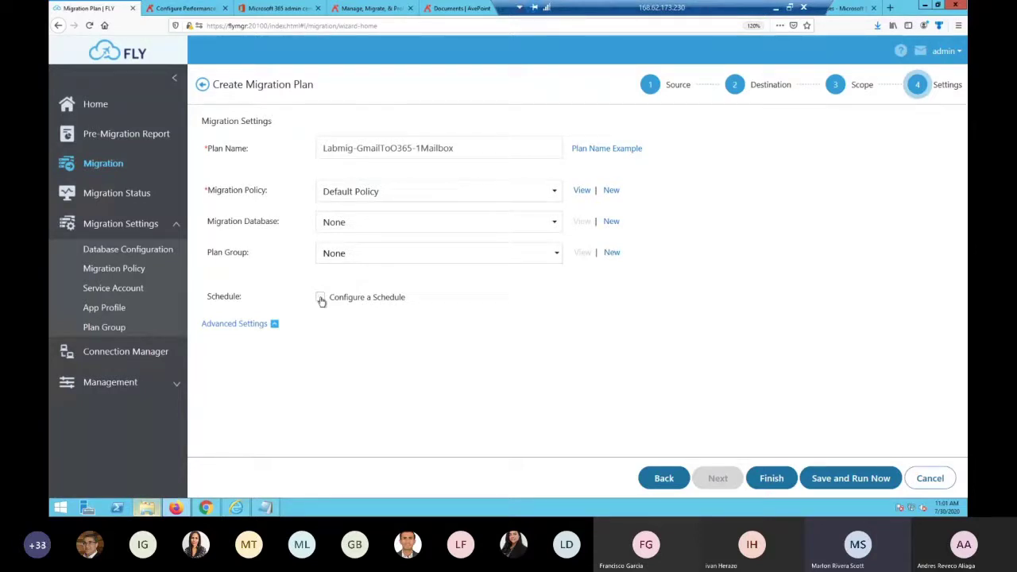
click(321, 299)
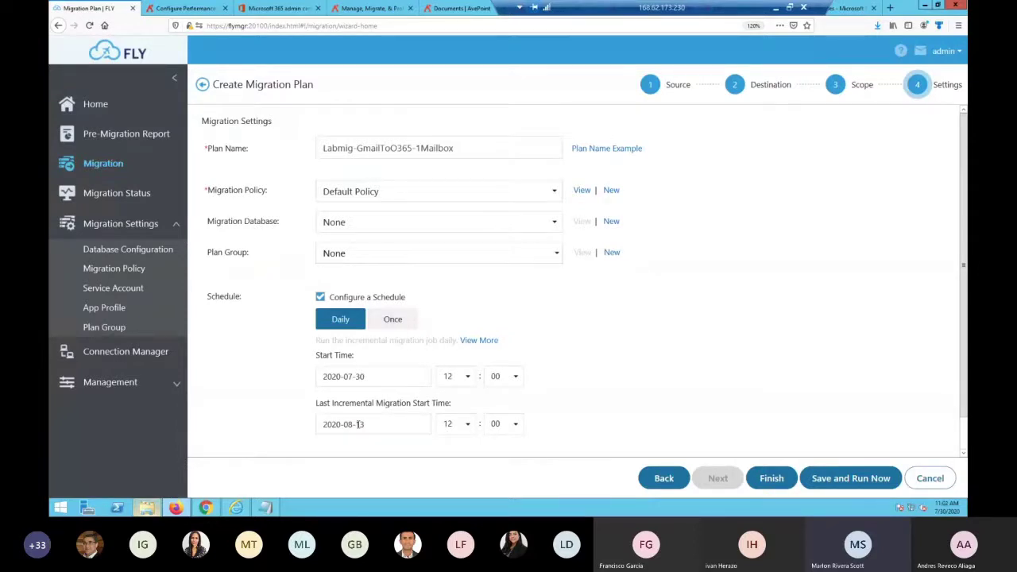
click(320, 297)
click(274, 324)
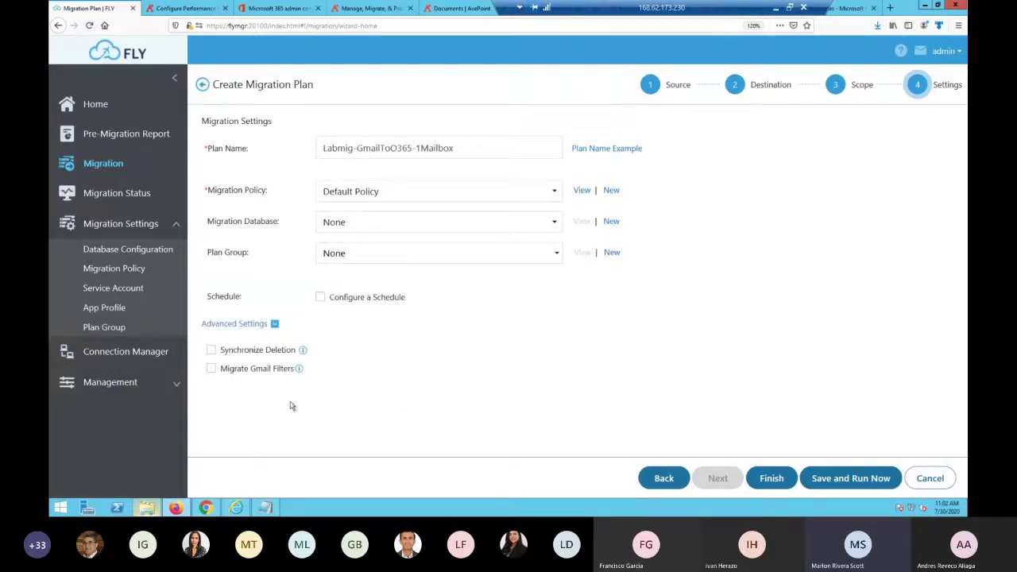
mouse_move(297, 372)
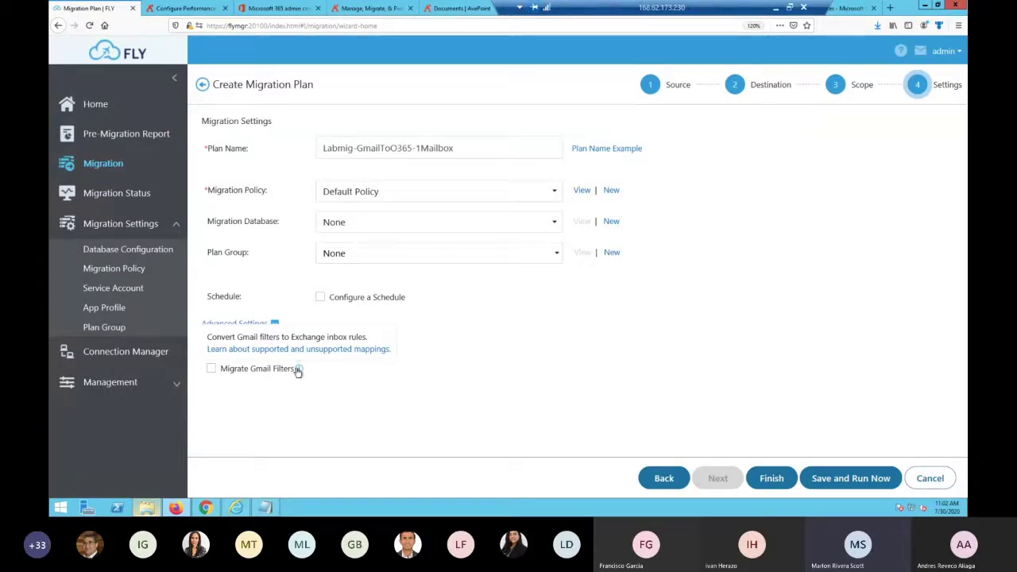
click(212, 370)
mouse_move(304, 352)
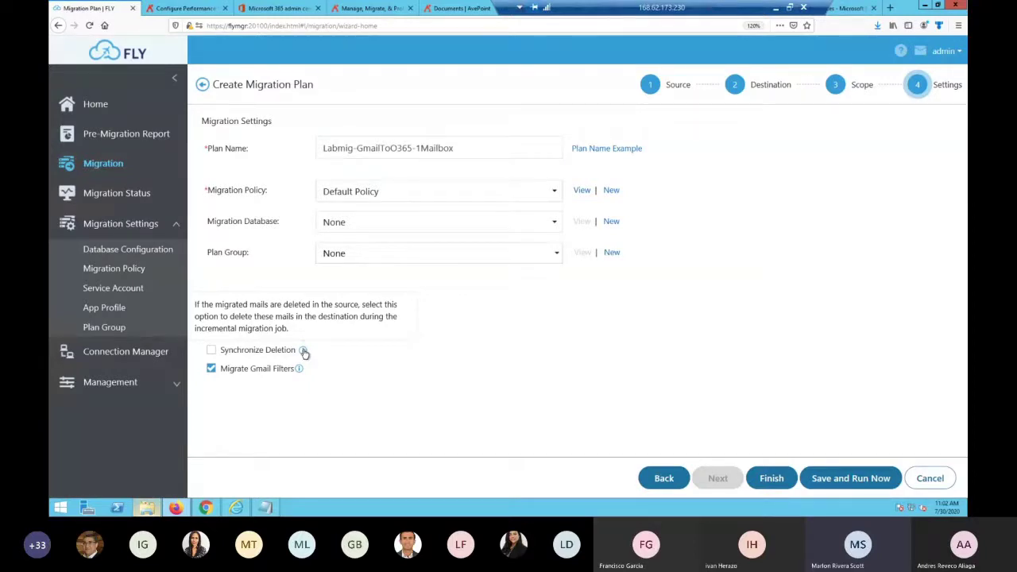
click(212, 369)
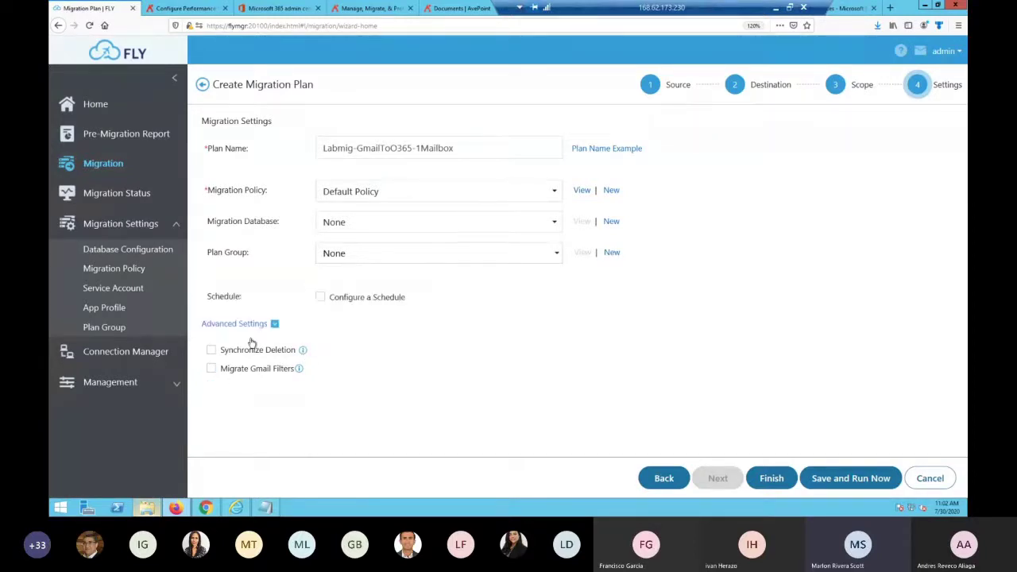
click(261, 328)
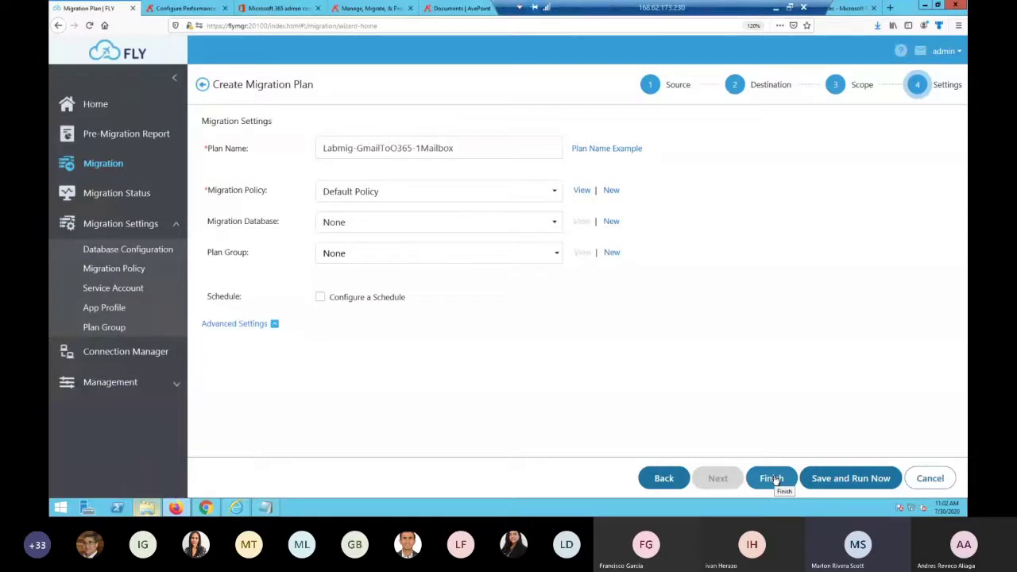
Save and run the plan as a full migration, then view its job in Migration Status
click(835, 482)
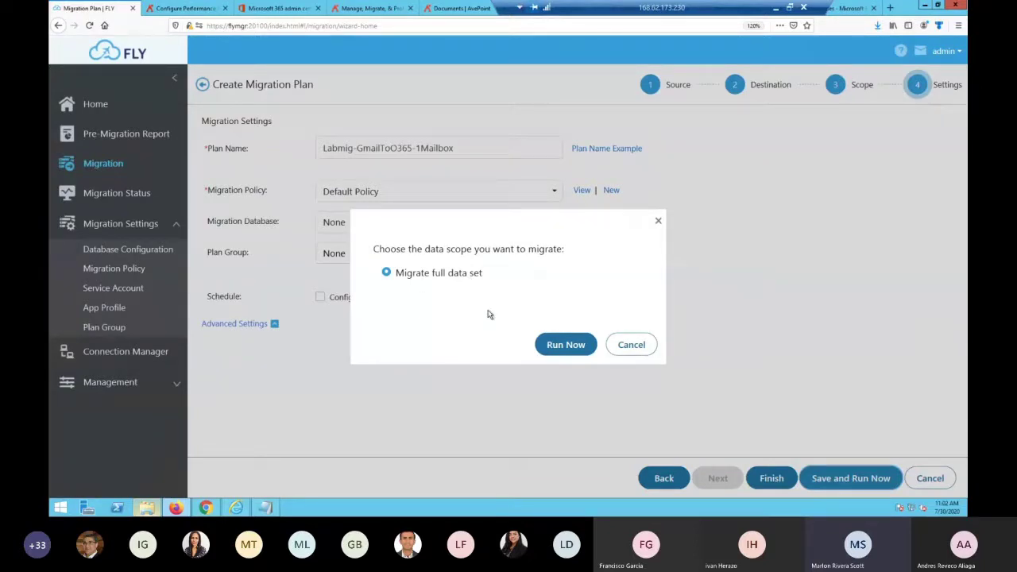
click(562, 347)
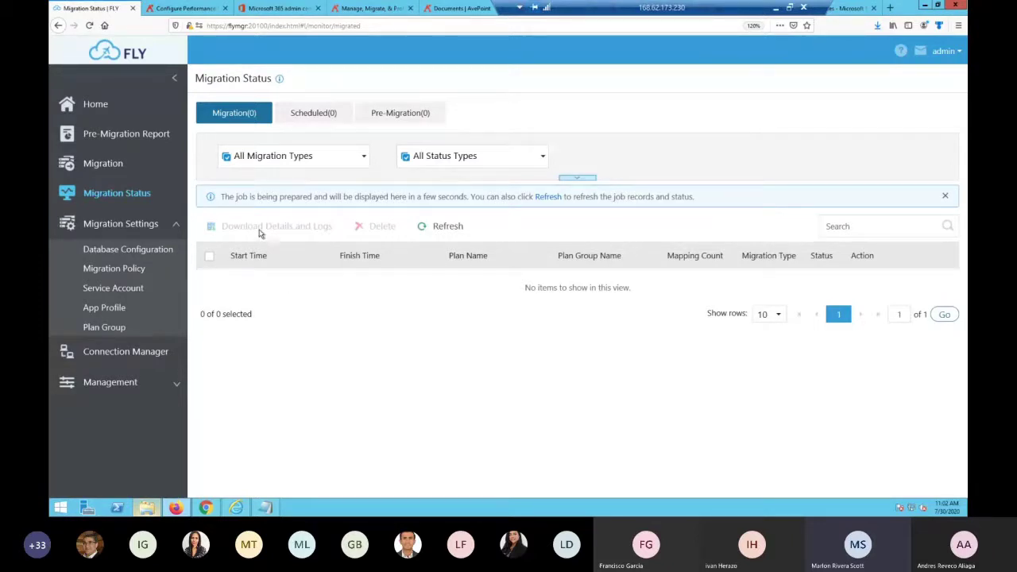
click(116, 165)
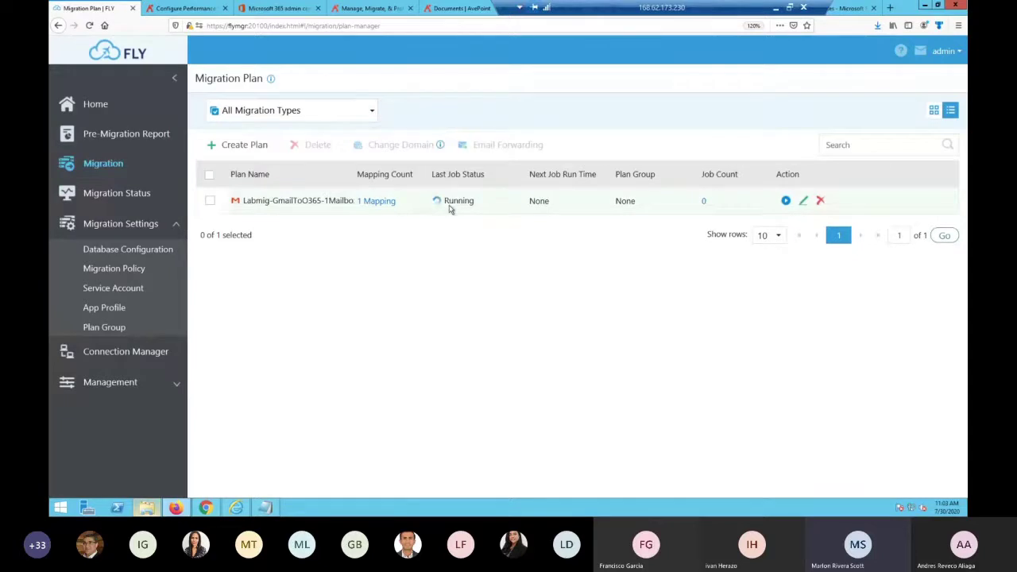
click(136, 197)
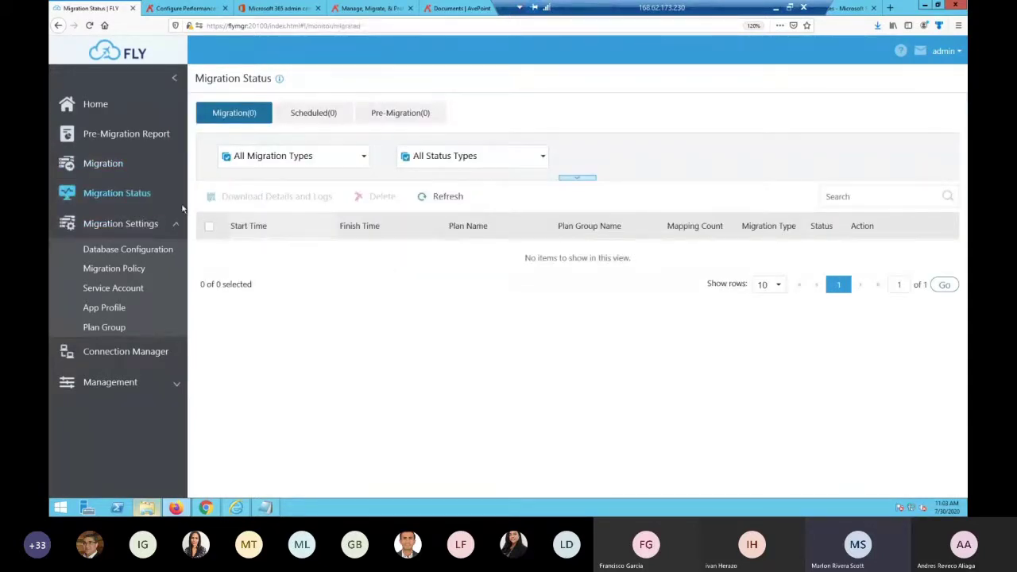
click(114, 165)
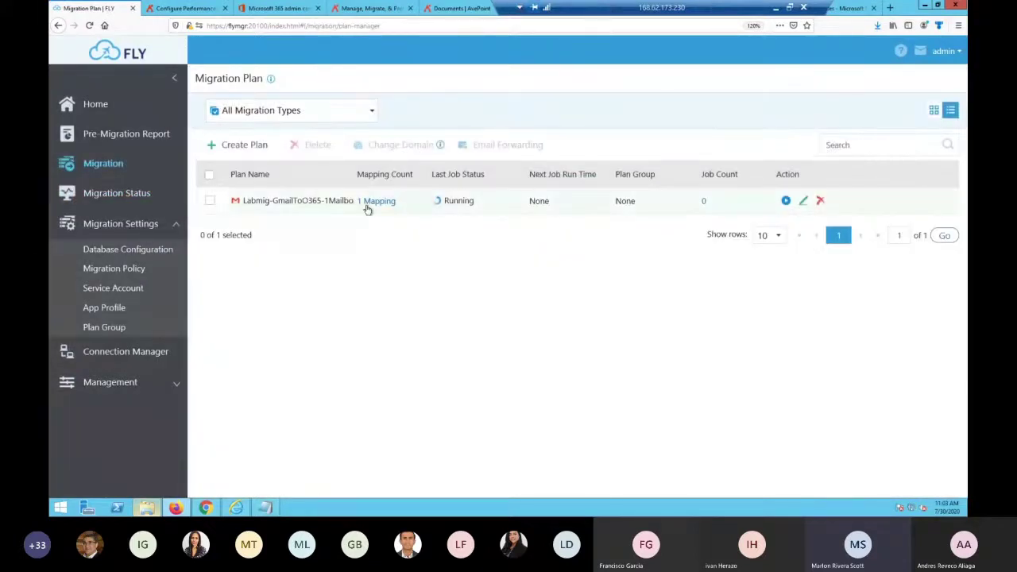
click(130, 194)
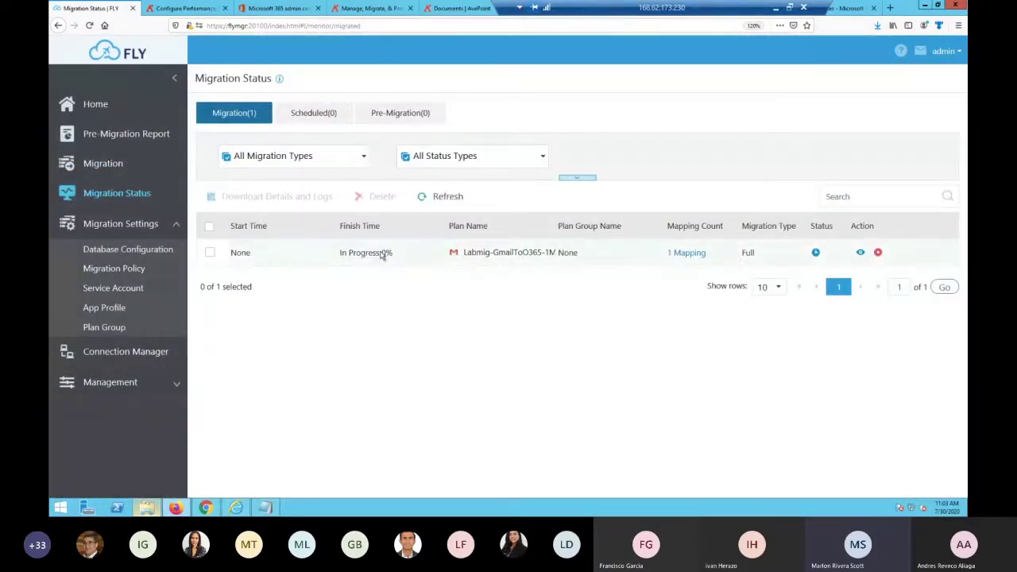
Check the job's mapping, then review Migration Details: total size and successful and failed object counts
click(689, 253)
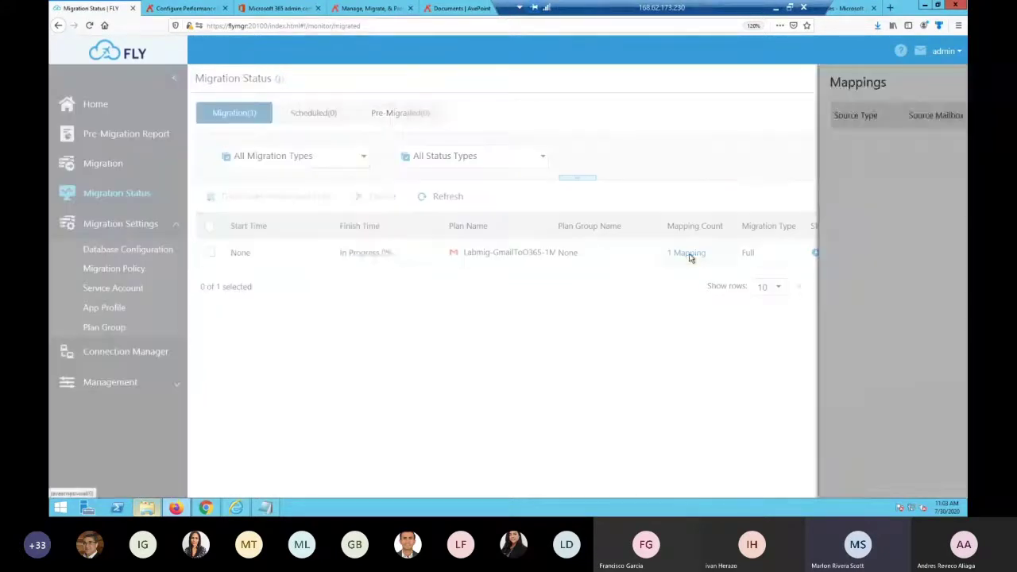
click(954, 79)
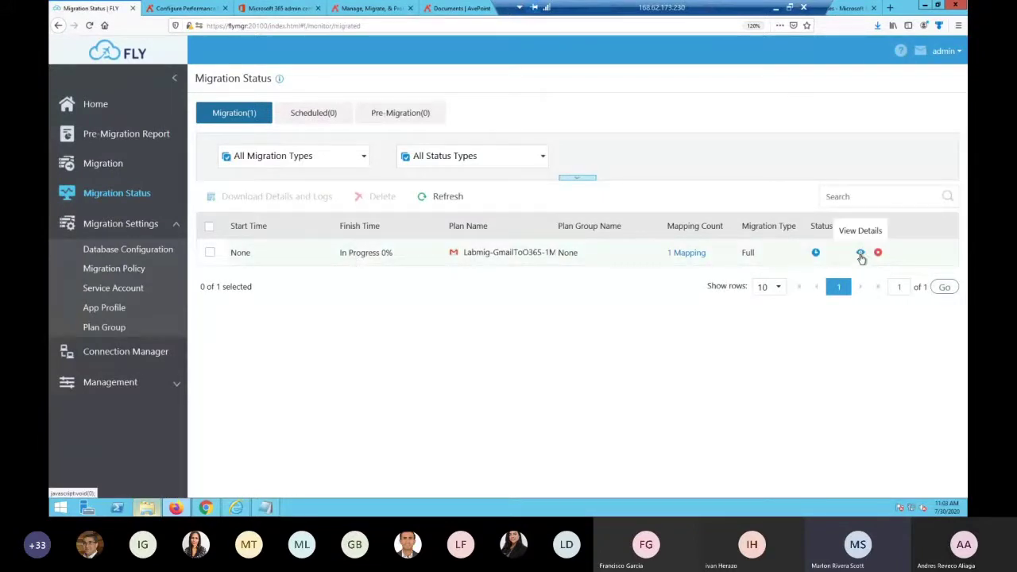
click(860, 254)
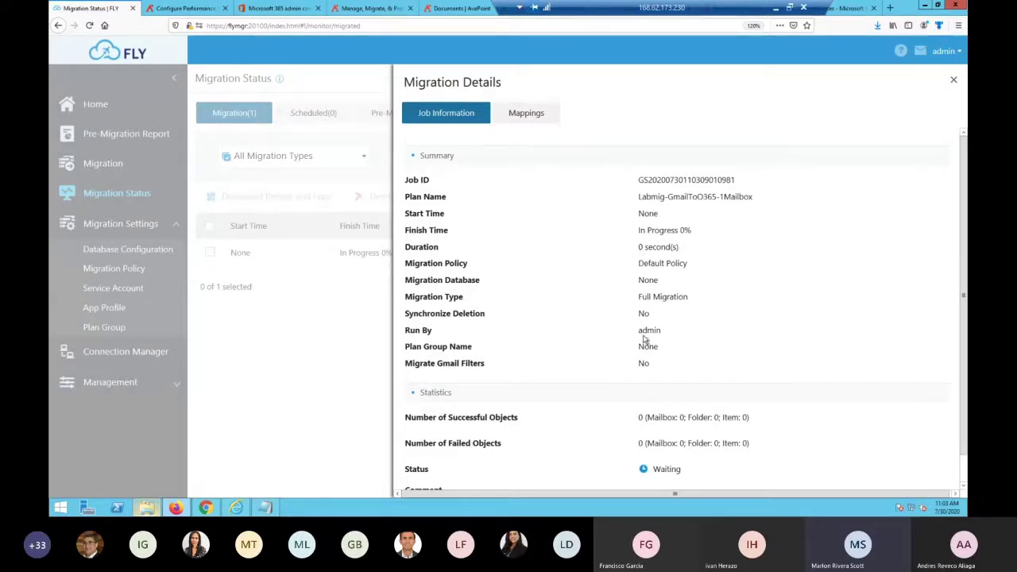
scroll(680, 375, down, 1)
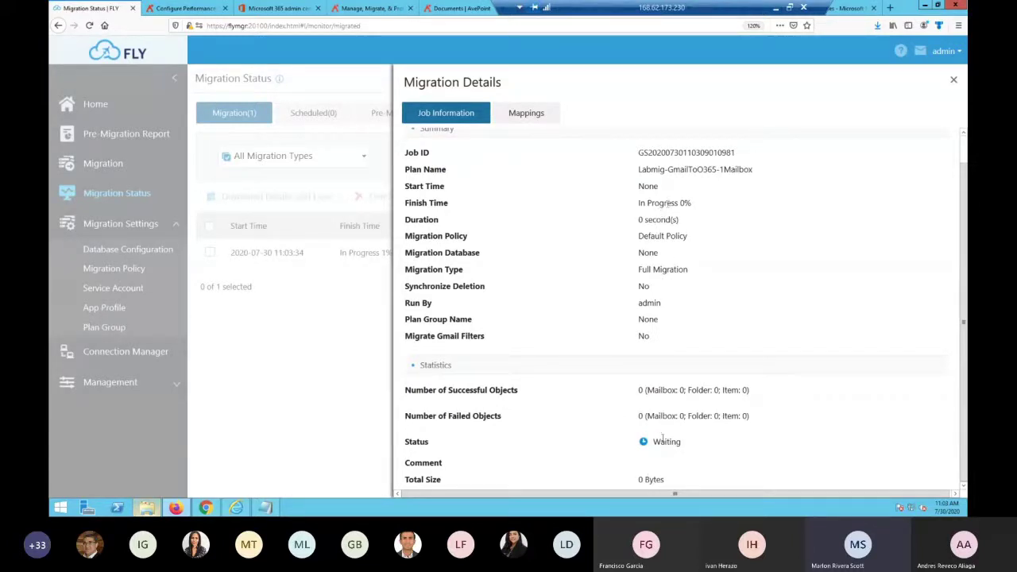
drag(638, 480, 666, 480)
drag(638, 390, 761, 391)
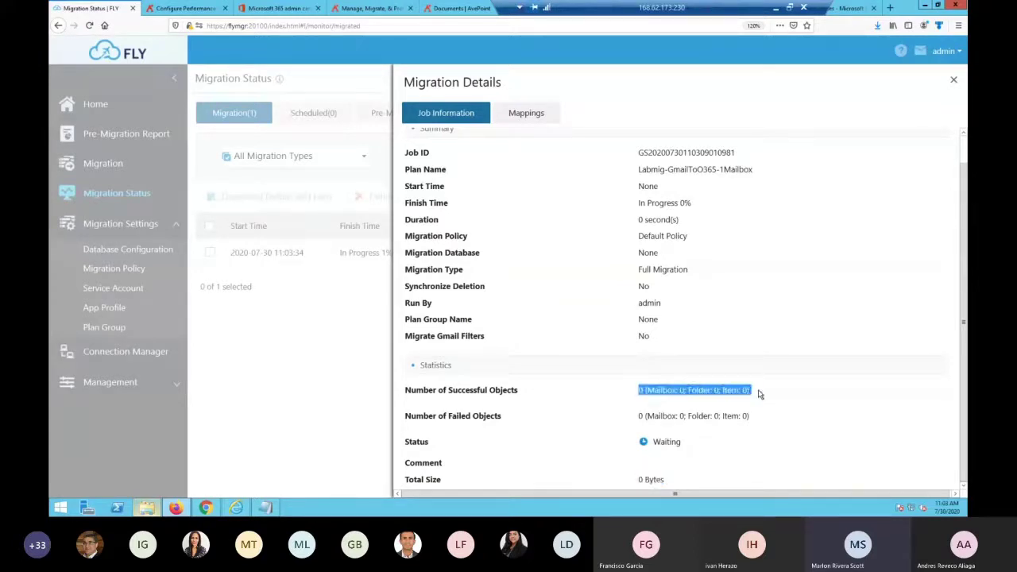
drag(638, 415, 749, 416)
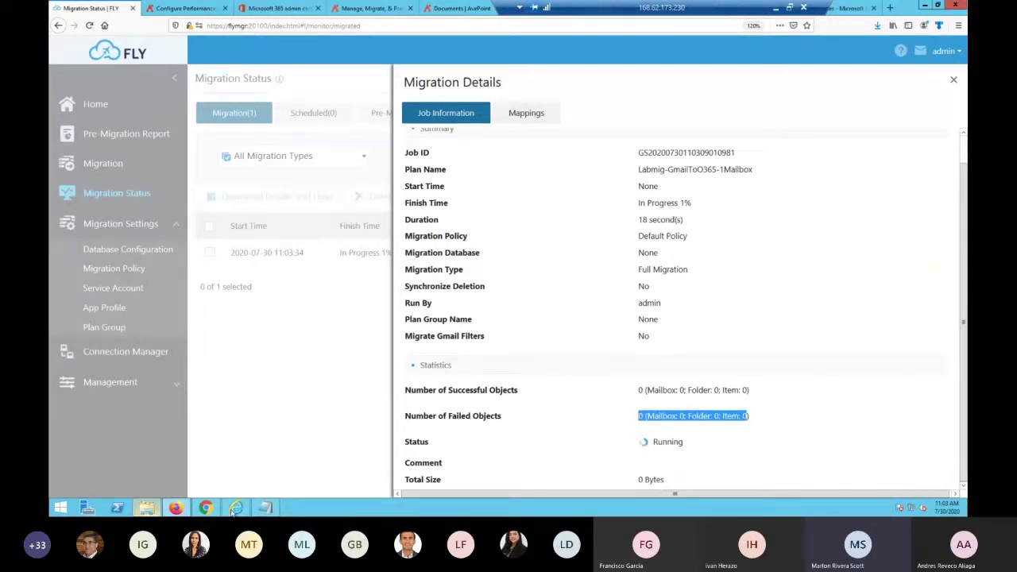
Check the source Gmail inbox and destination Outlook mailbox, then return to FLY's migration details
click(205, 508)
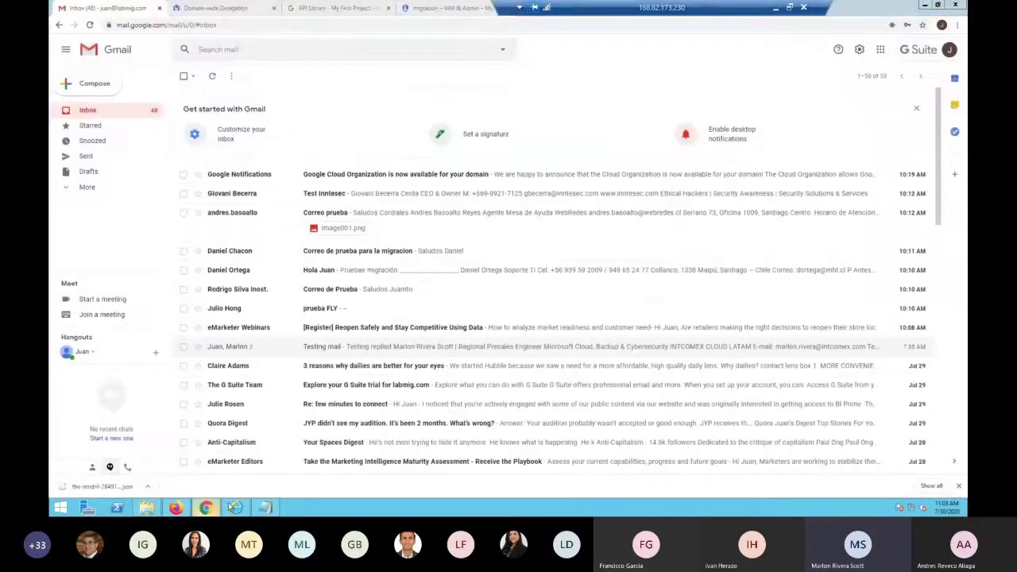
click(206, 508)
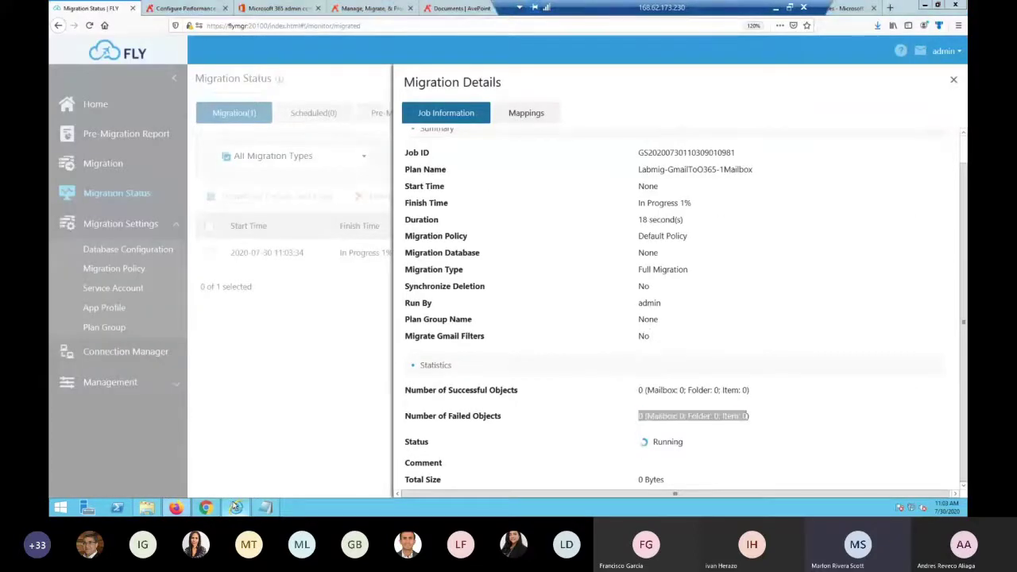
click(236, 509)
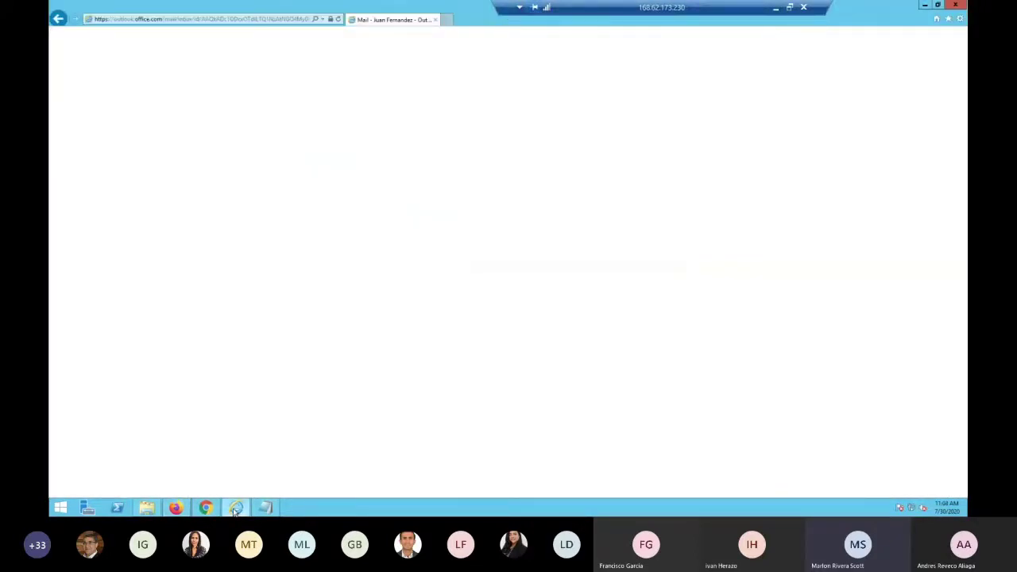
click(236, 508)
click(236, 509)
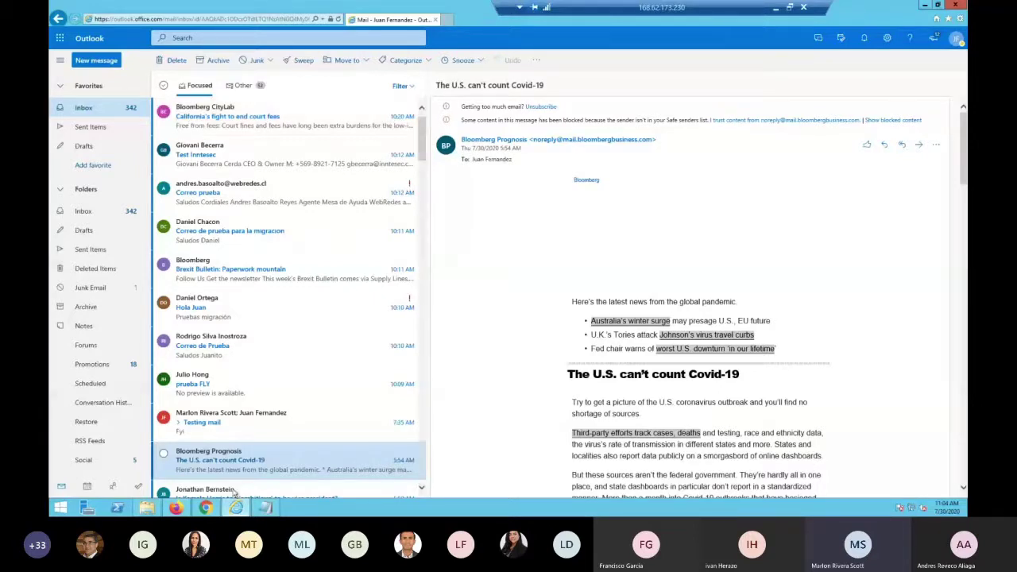
click(177, 507)
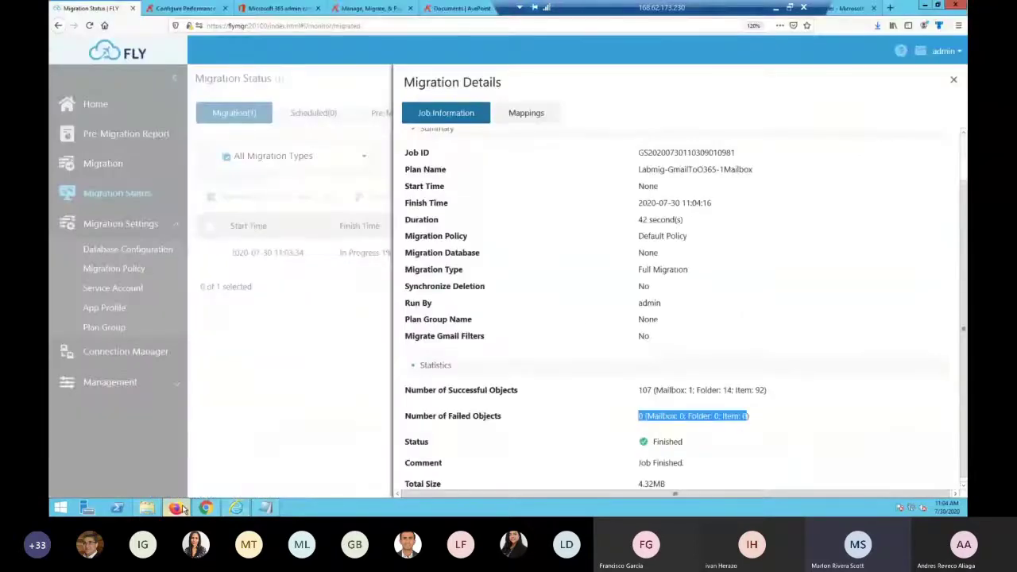
Open the Download Details and Logs settings from the top of Migration Details
scroll(721, 351, down, 1)
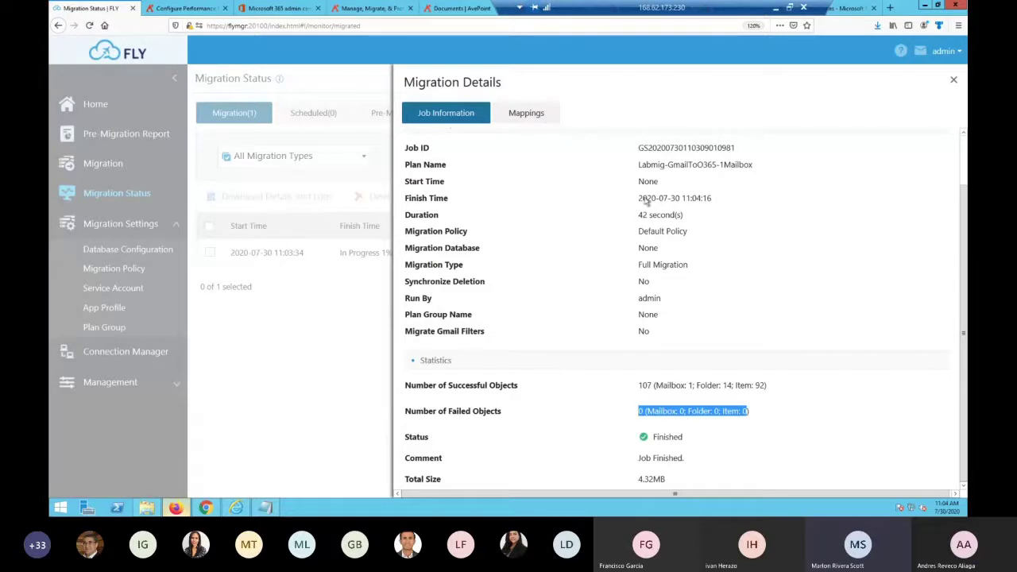
scroll(500, 243, up, 1)
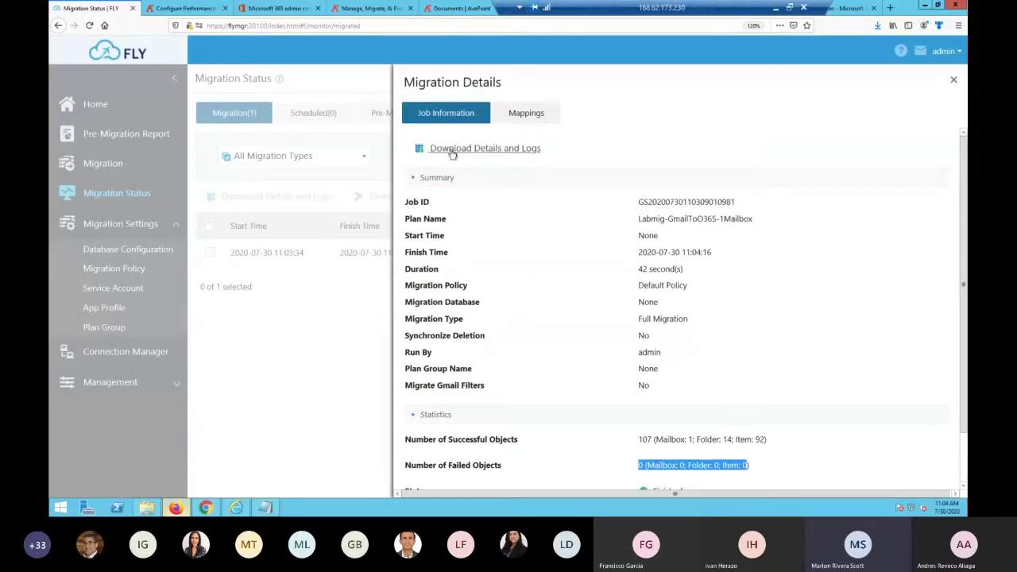
click(452, 151)
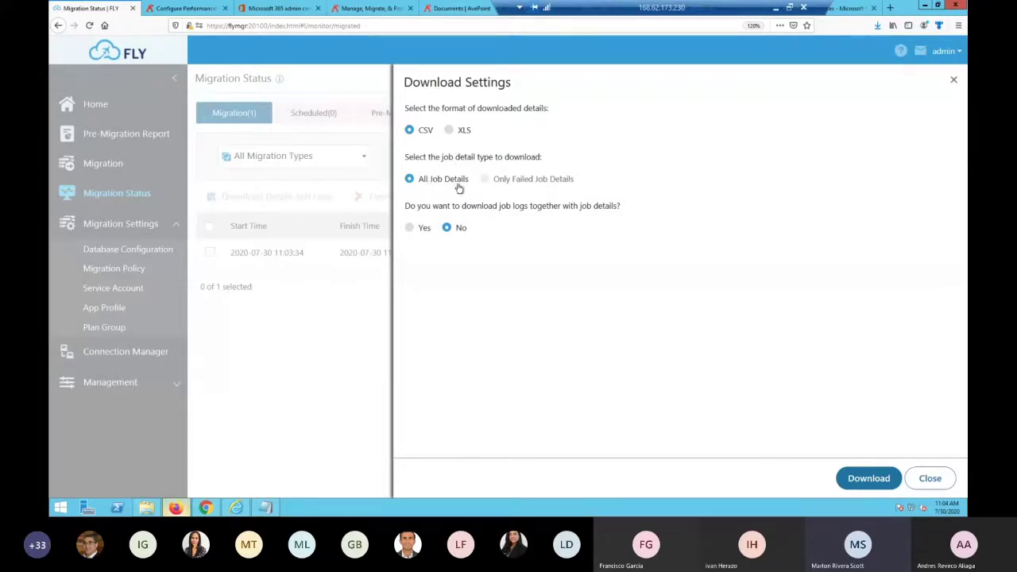
Download the job's CSV details with job logs included and save the FLYDetailsLogs zip
click(412, 230)
click(447, 228)
click(410, 228)
click(869, 480)
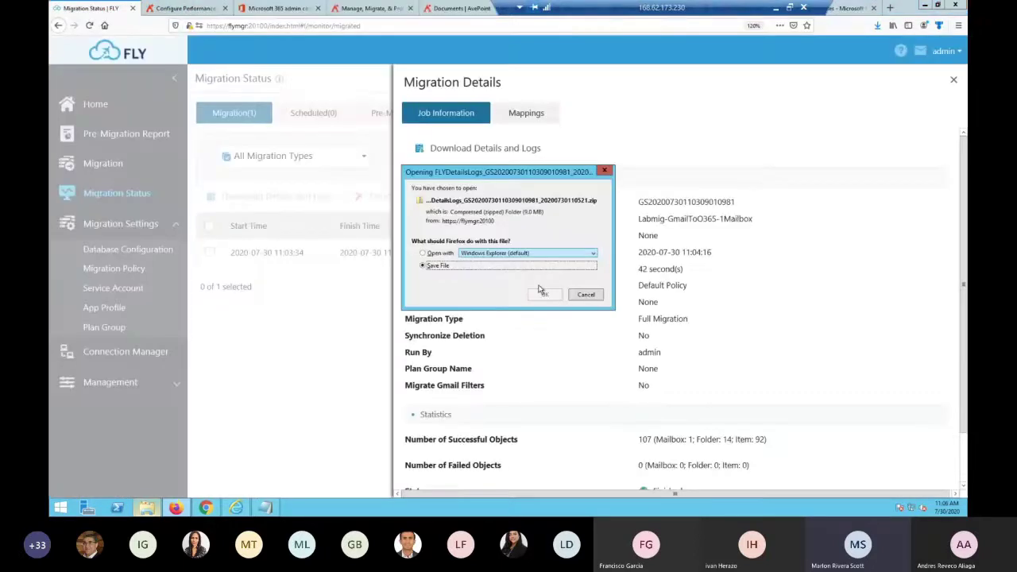
click(550, 292)
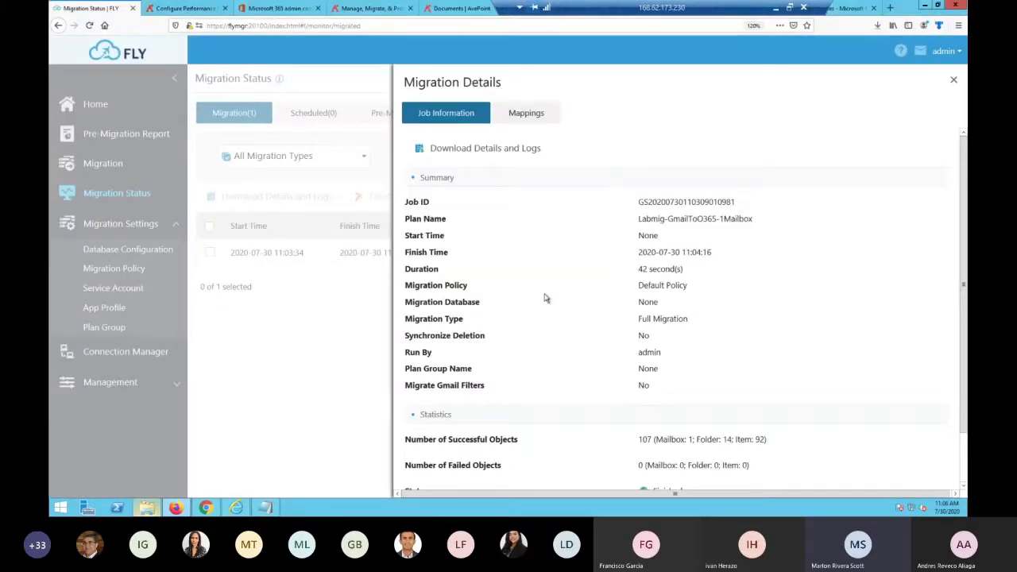
Open the FLYDetailsLogs zip from Downloads and open the Job Report archive inside it
click(148, 509)
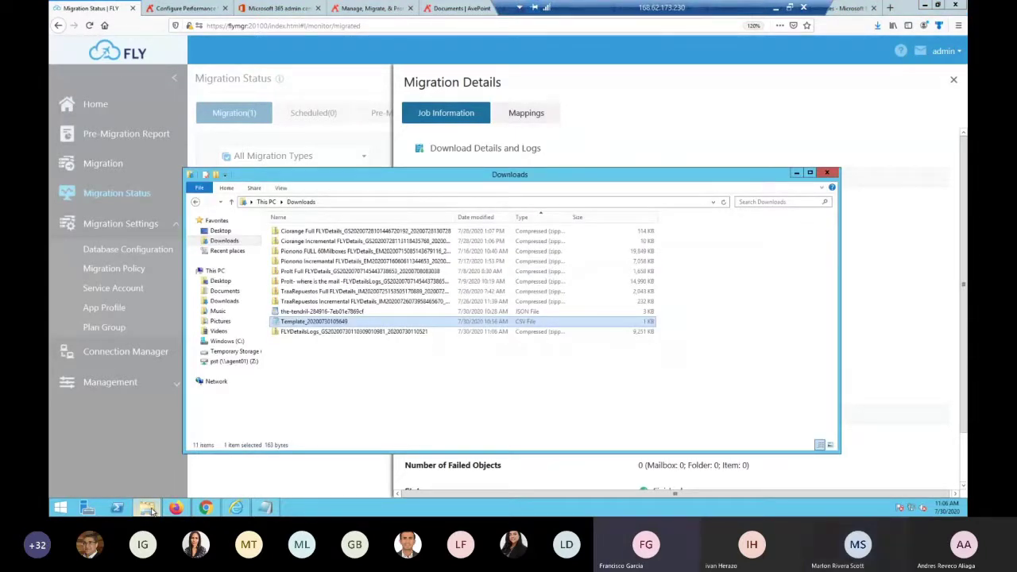
click(315, 378)
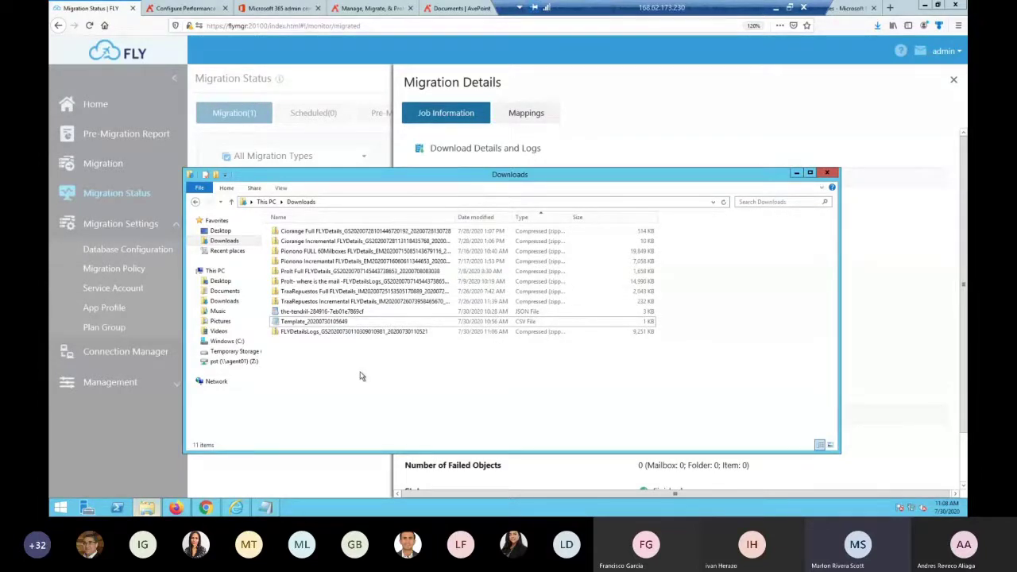
double_click(333, 332)
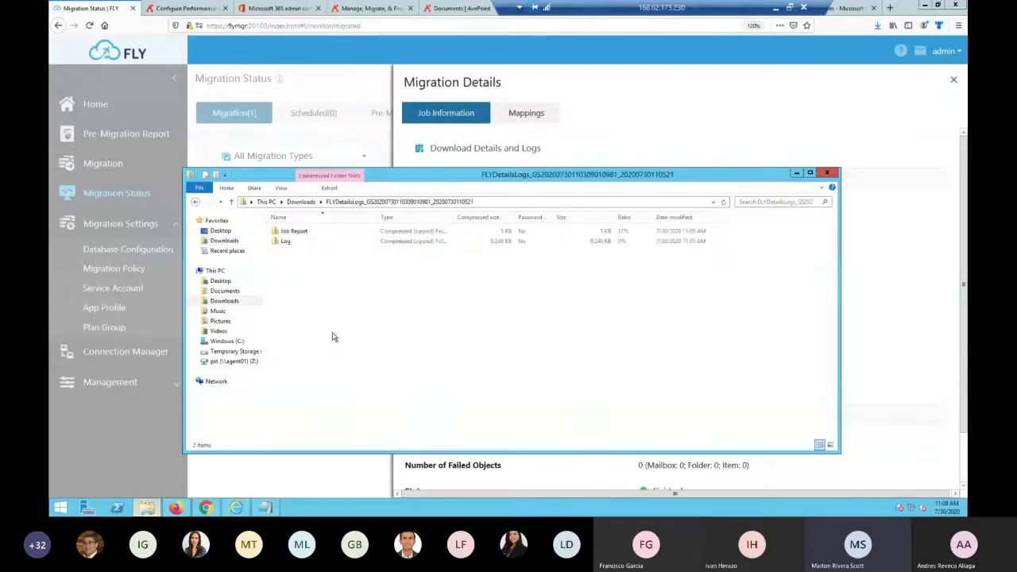
click(286, 242)
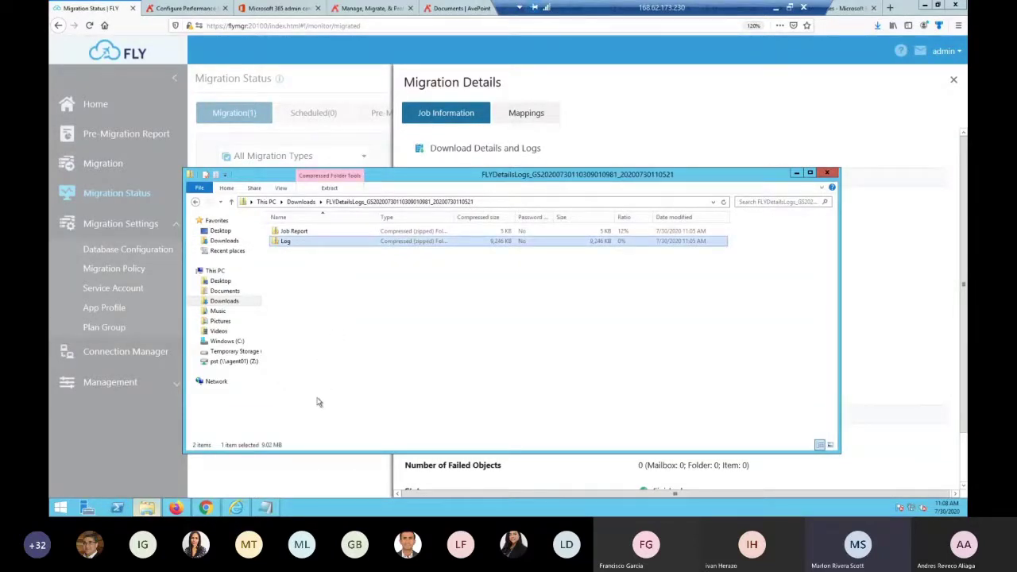
click(300, 233)
click(320, 242)
click(310, 232)
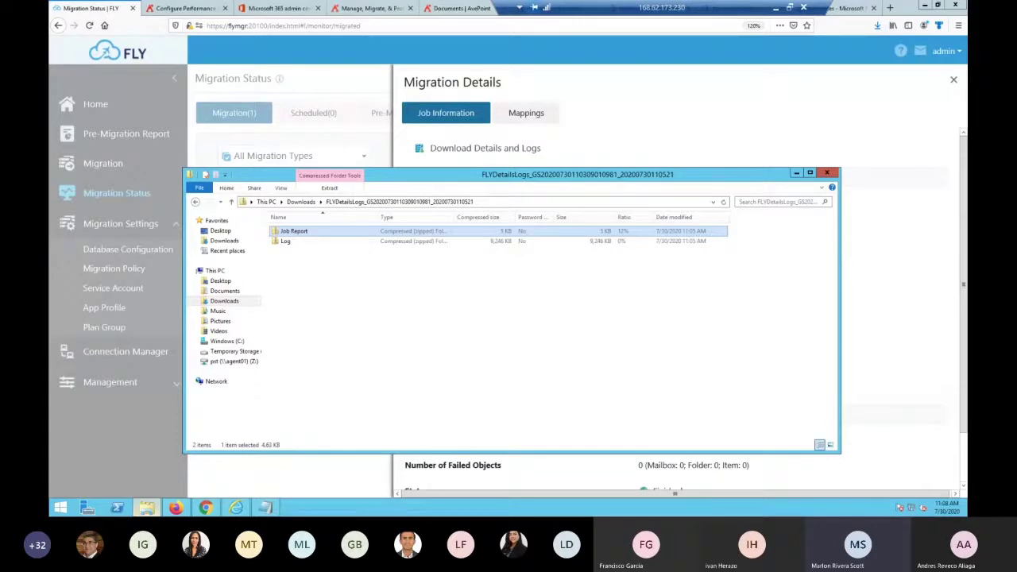
key(Return)
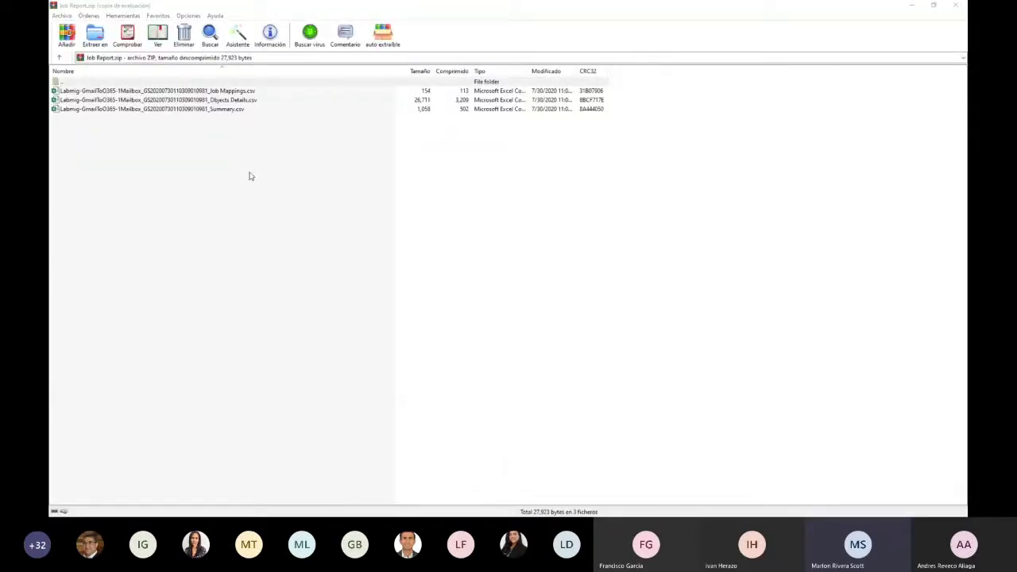
Open Objects Details.csv from the Job Report archive in Excel
click(233, 93)
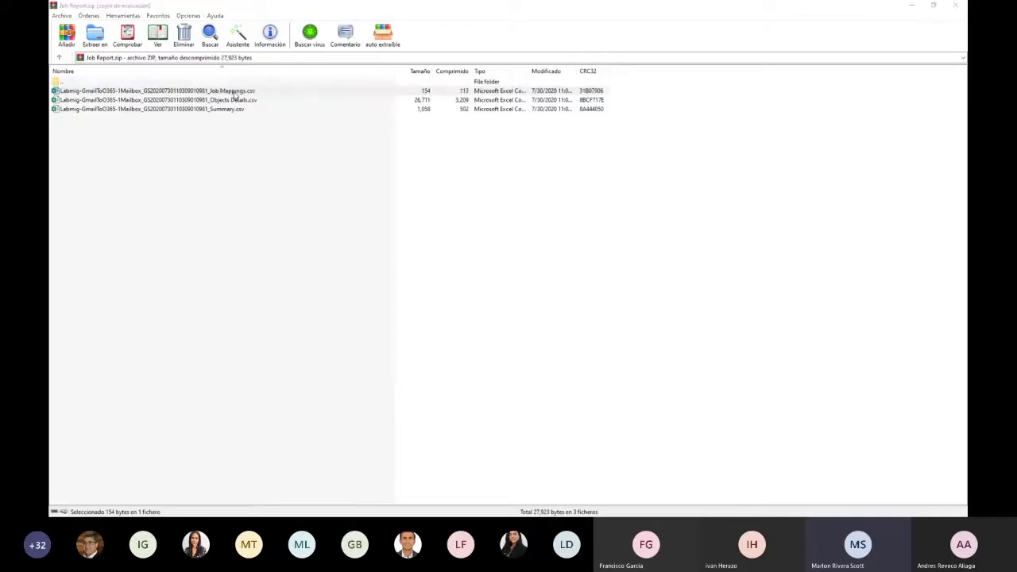
click(230, 112)
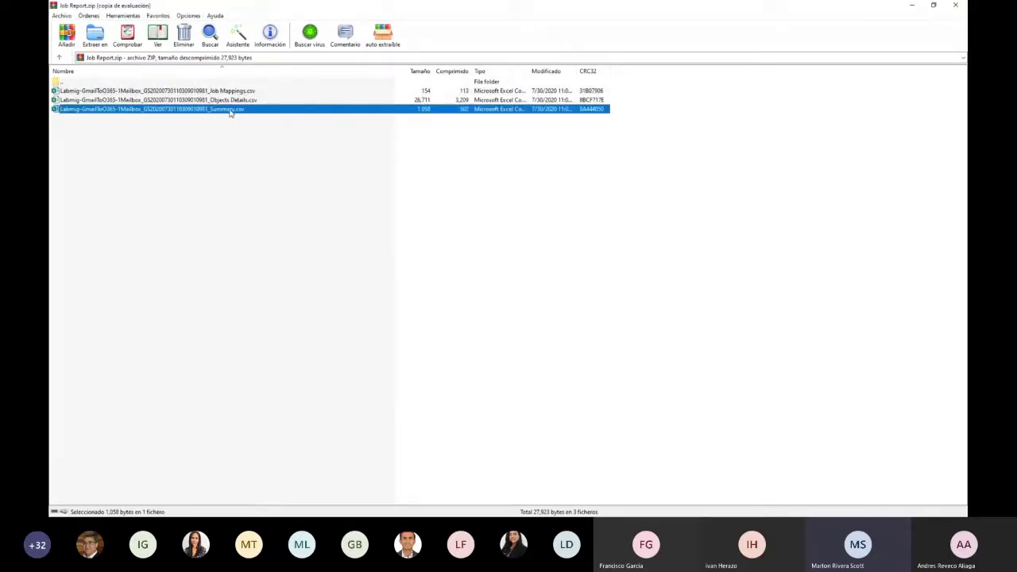
click(232, 100)
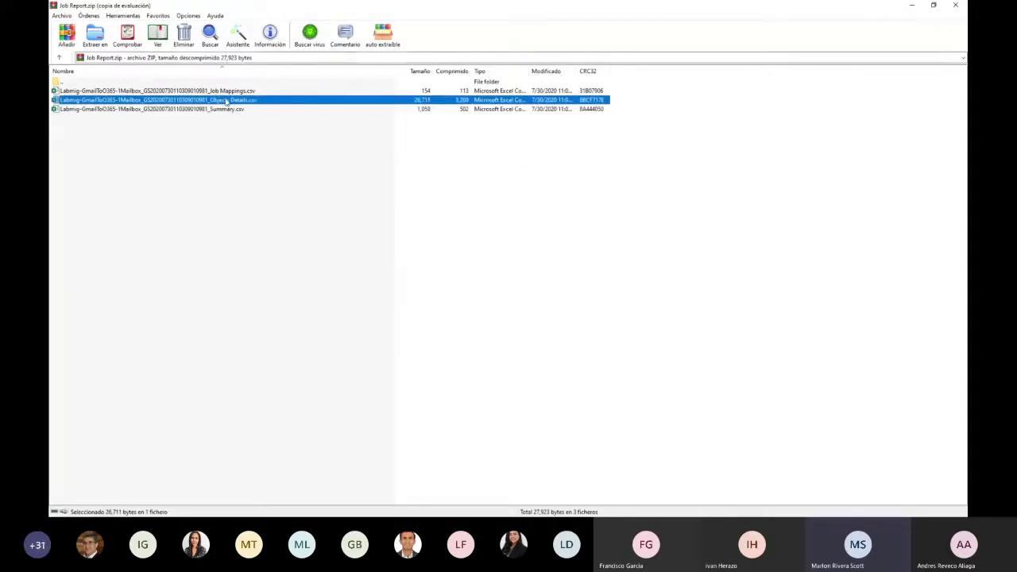
double_click(227, 103)
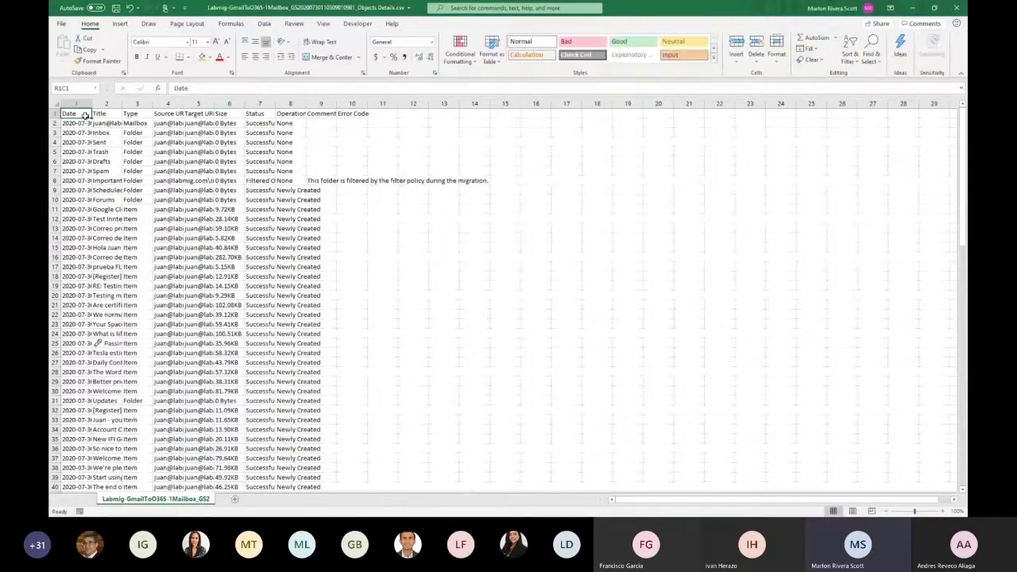
Autofit all columns of the Objects Details sheet and format the data as a table with headers
click(57, 104)
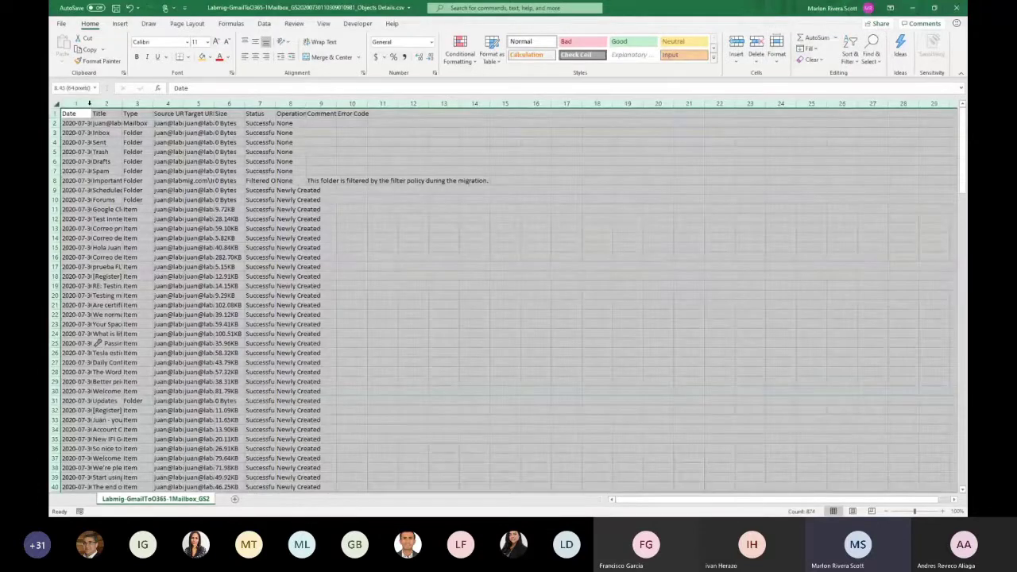
double_click(89, 104)
click(270, 238)
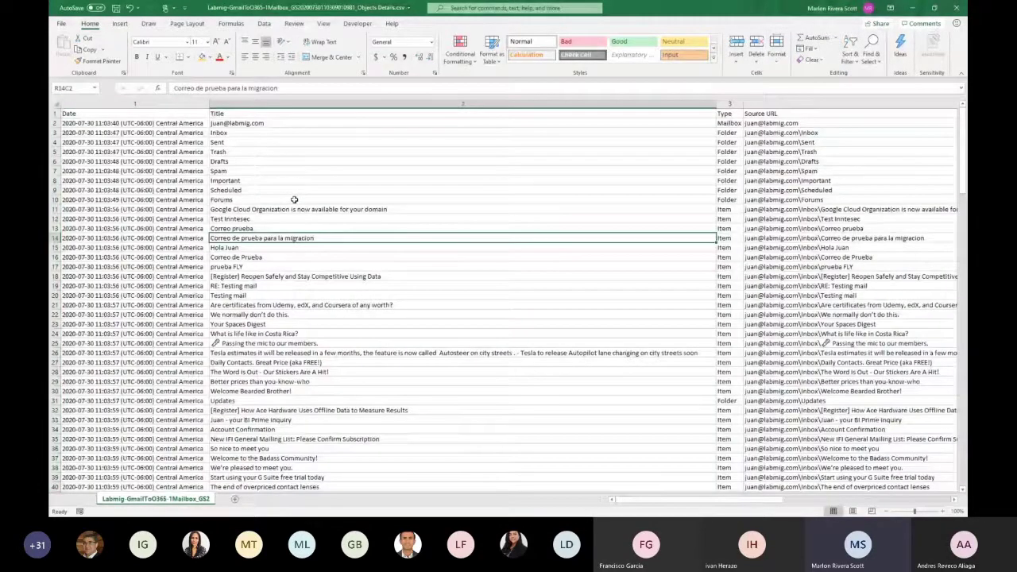
click(155, 116)
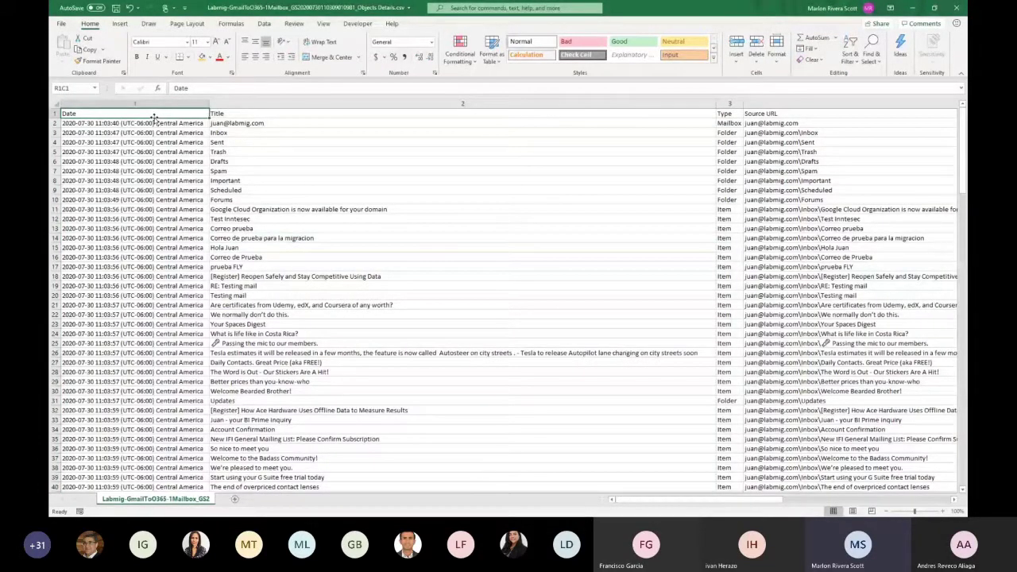
key(ctrl+t)
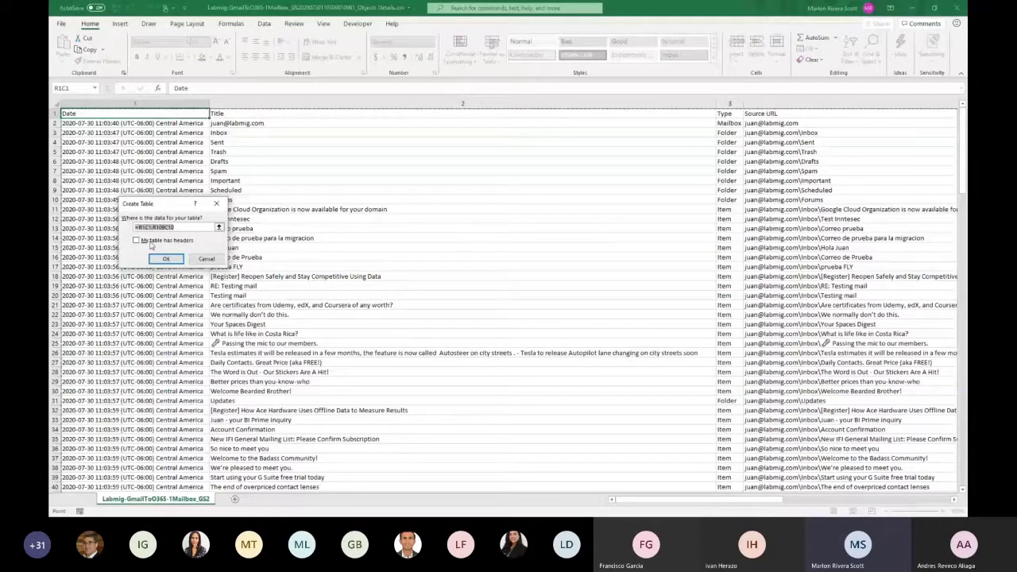
click(151, 241)
key(Return)
click(225, 181)
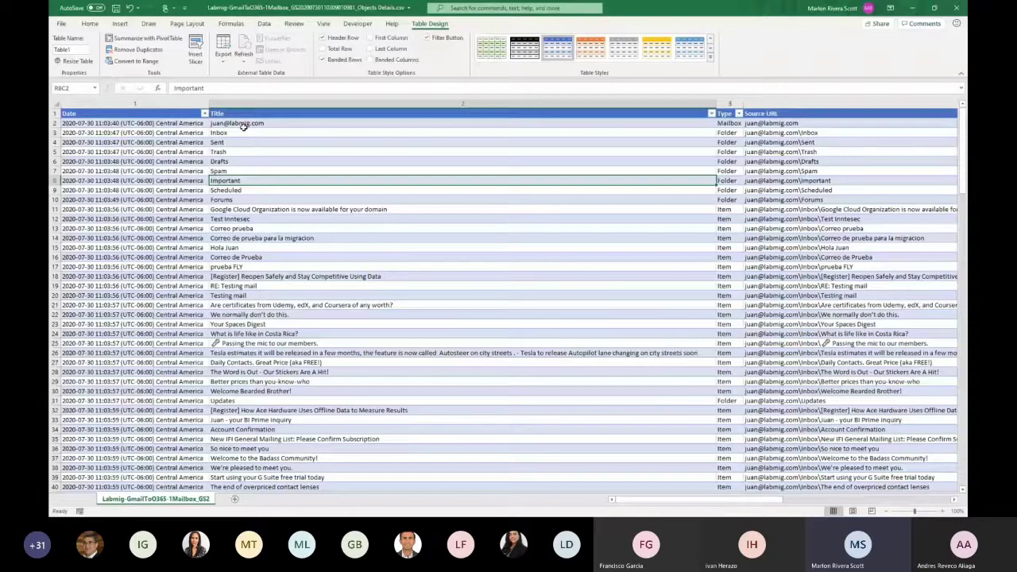
Bring the Size, Status, Operation, Comment and Error Code columns into view
drag(243, 127, 727, 383)
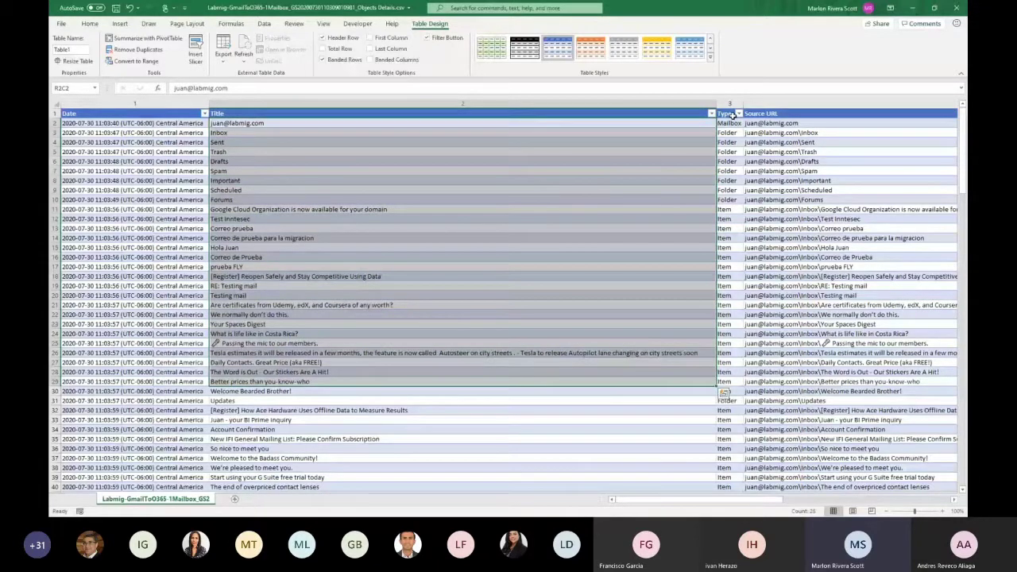
click(739, 114)
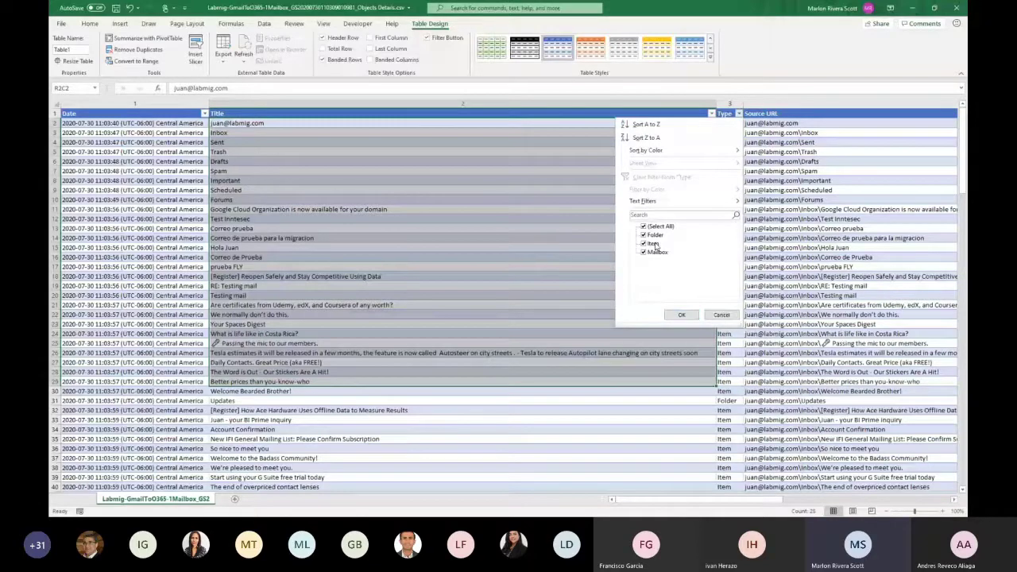
click(776, 122)
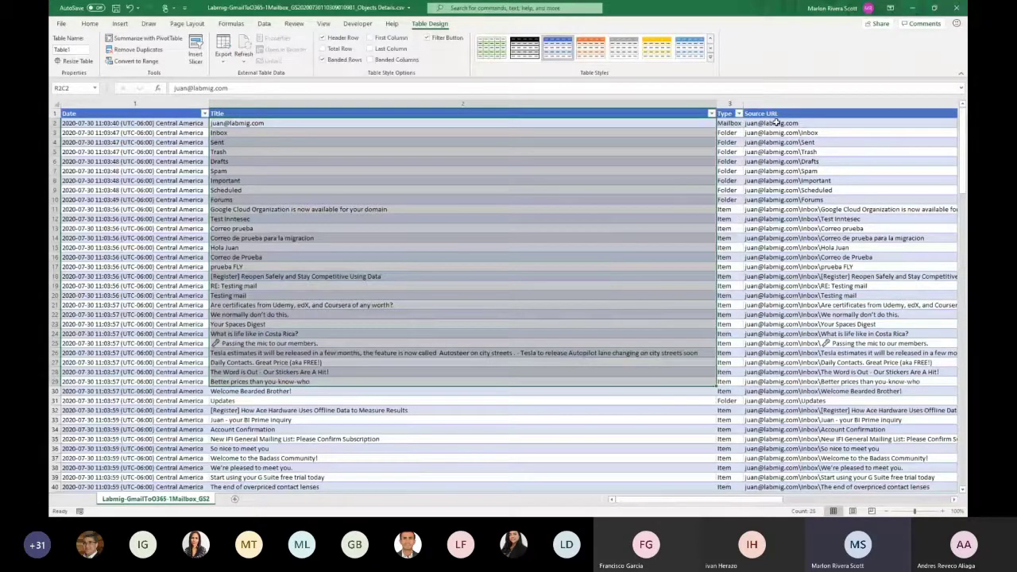
click(779, 131)
scroll(779, 130, right, 3)
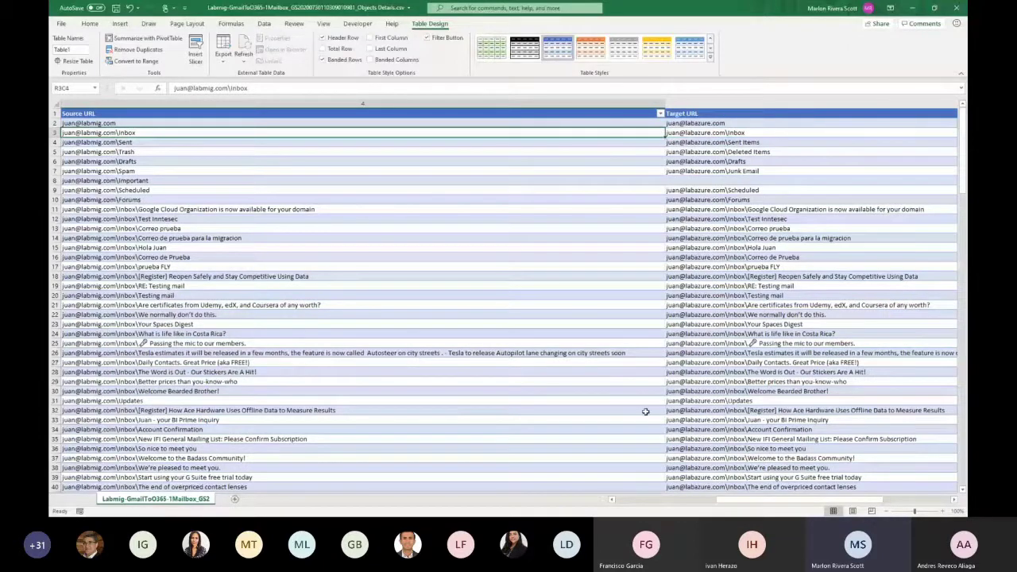
scroll(646, 412, up, 5)
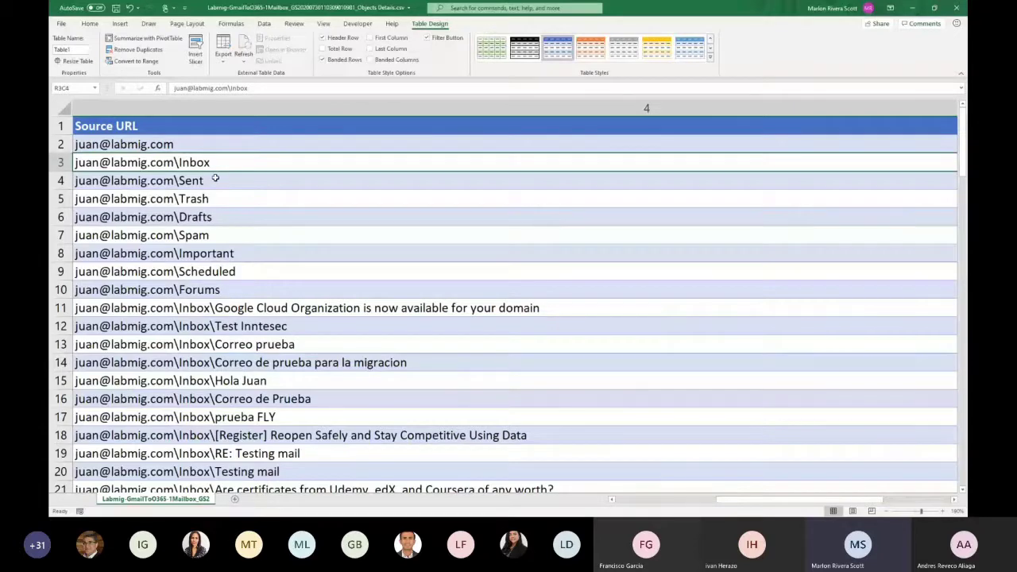
key(Right)
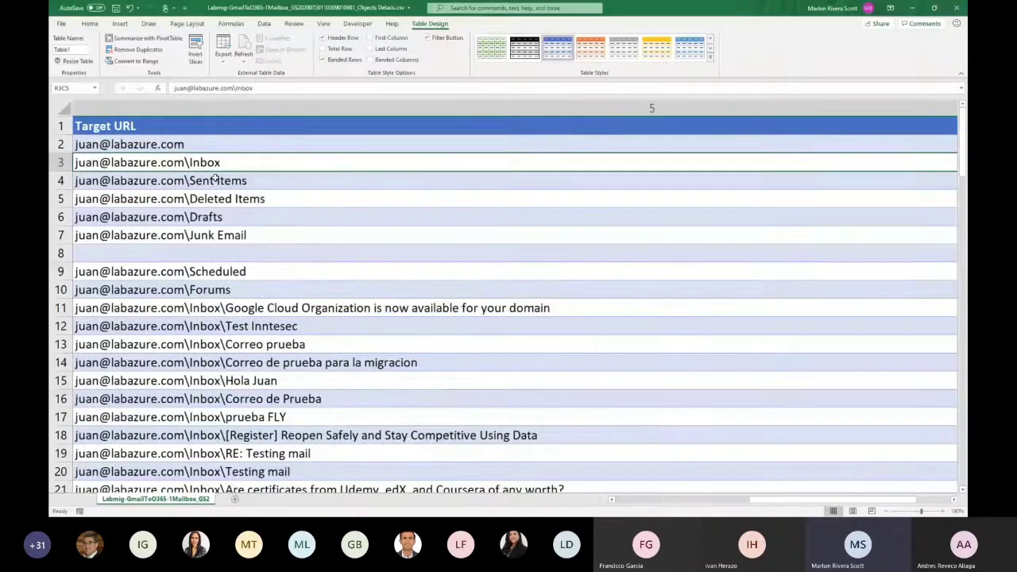
key(Right)
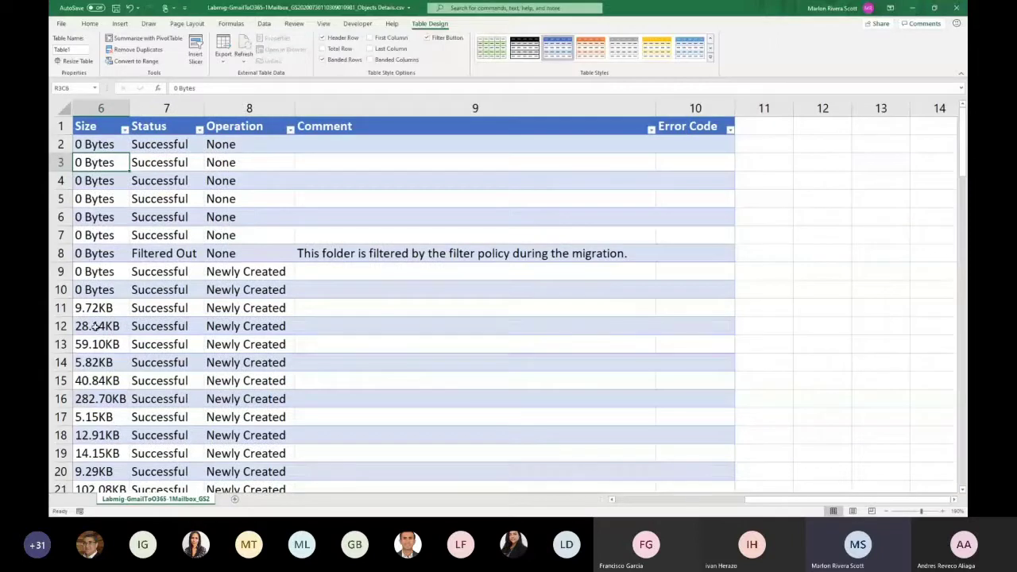
Check the Status filter and select the five Newly Created entries in rows 9 to 13
click(199, 130)
click(199, 130)
drag(262, 272, 263, 345)
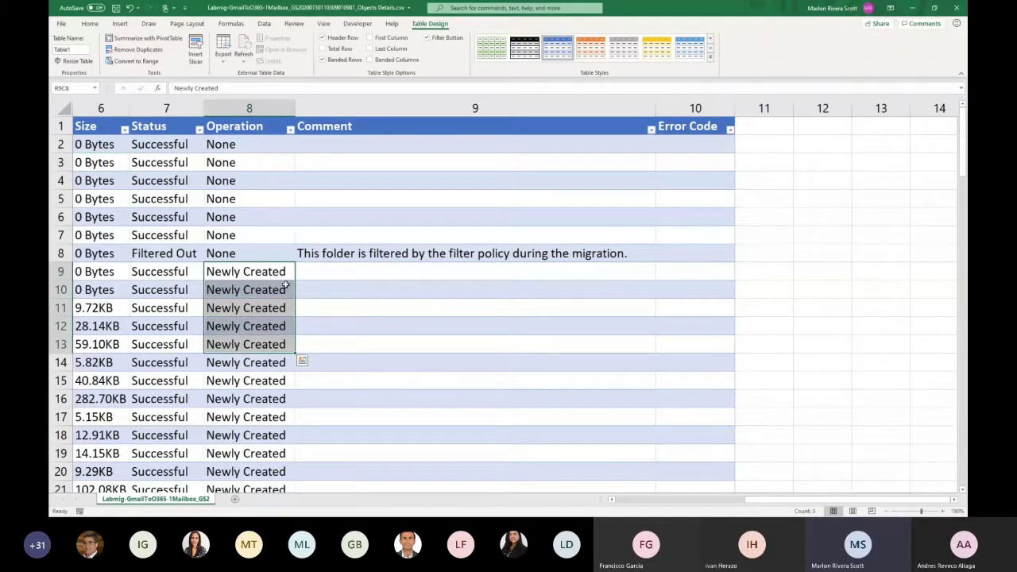
scroll(363, 256, down, 4)
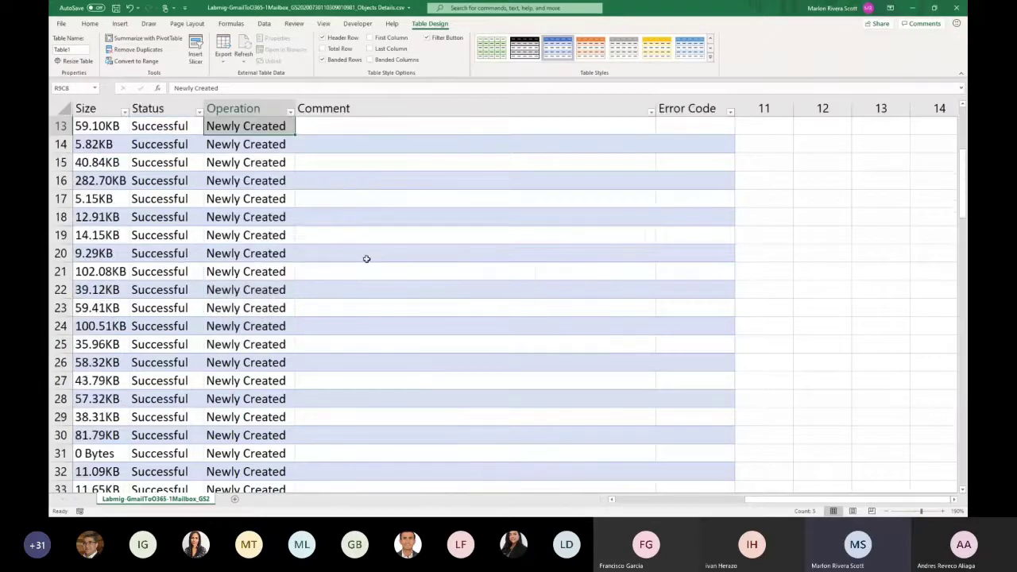
scroll(363, 256, up, 4)
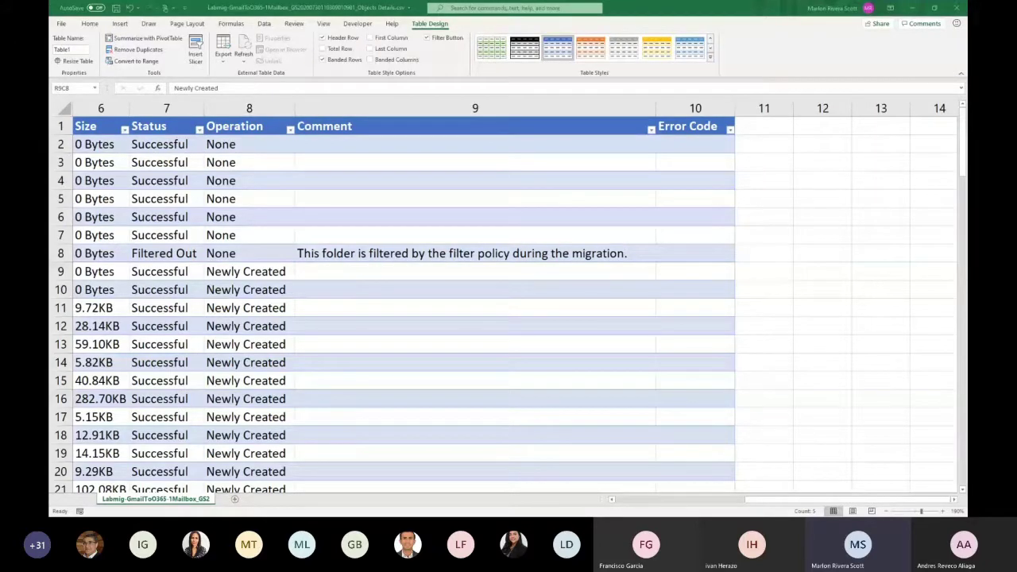
Minimize the Template workbook and close the Job Report archive window
key(alt+Tab)
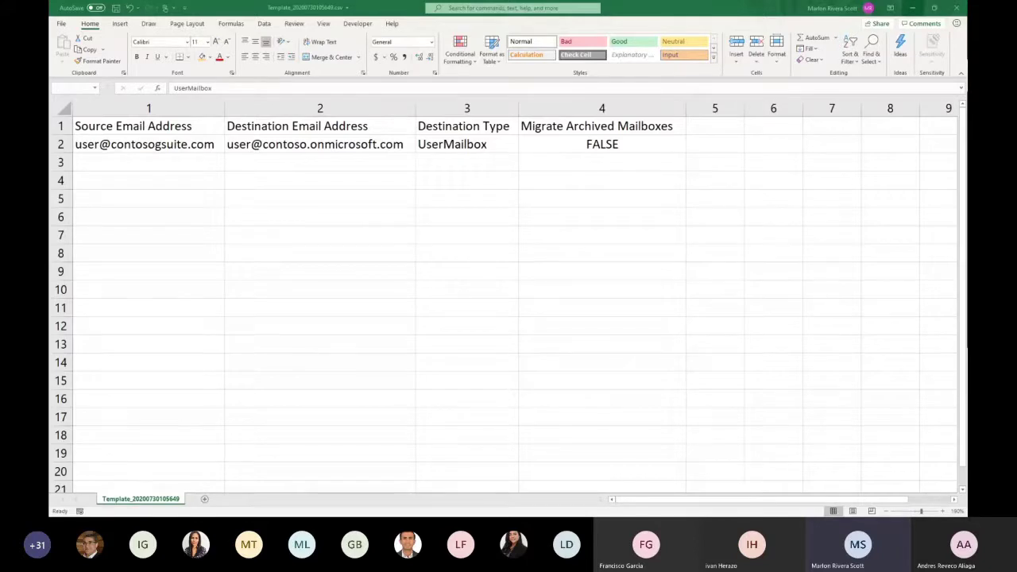
click(912, 8)
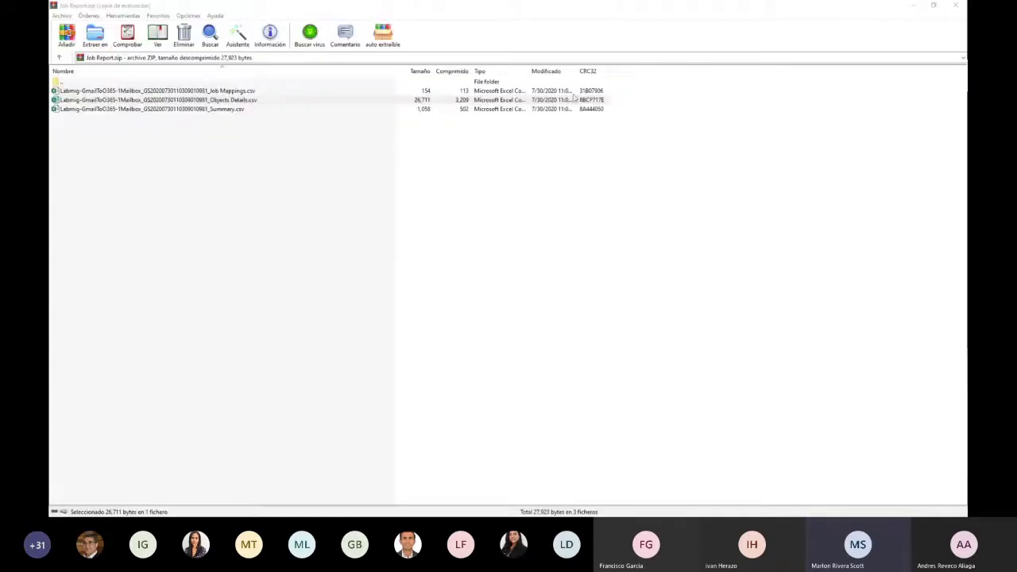
click(955, 7)
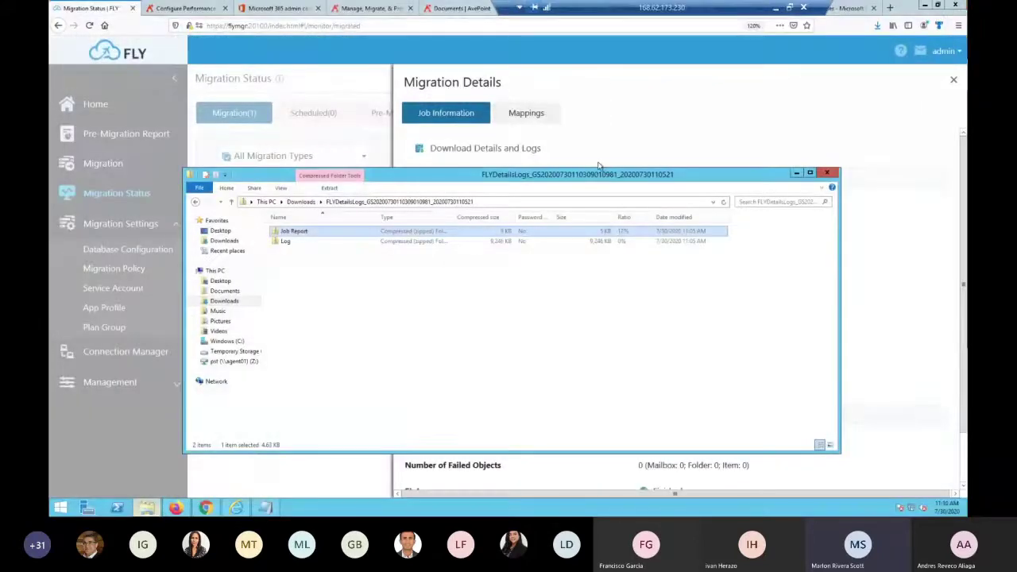
click(308, 9)
Close the AvePoint website and documents tabs in Firefox
click(349, 11)
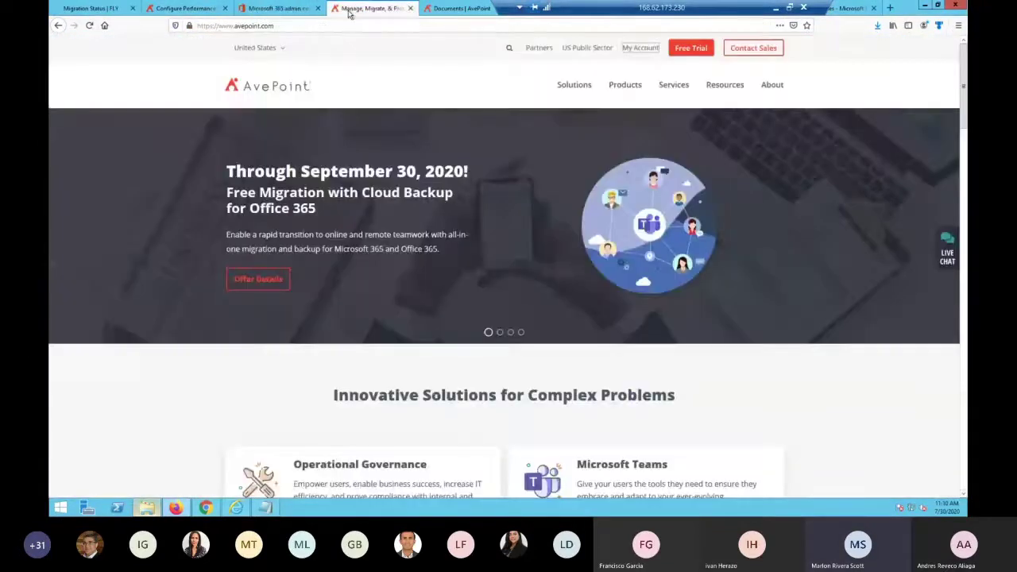
click(410, 9)
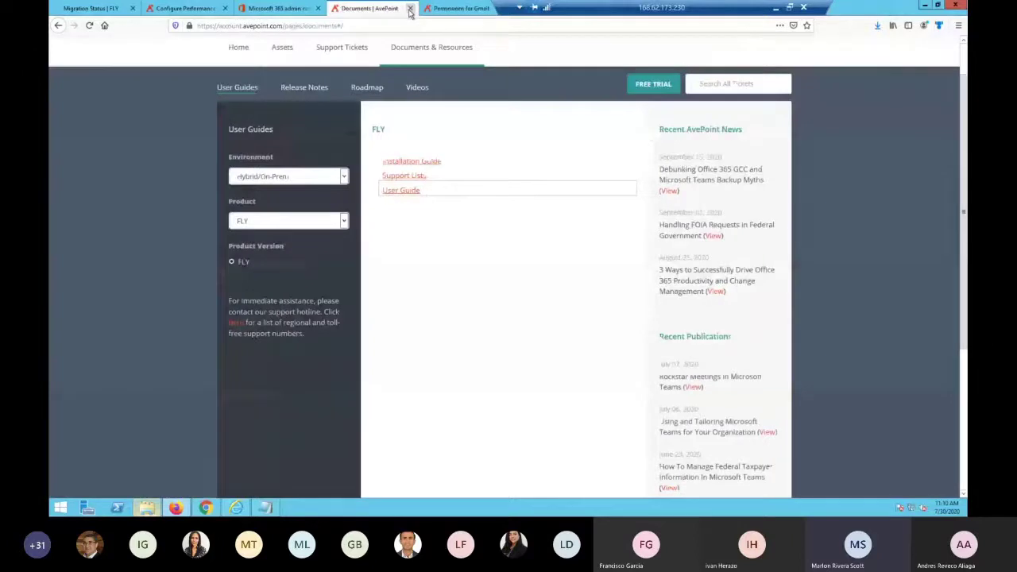
click(410, 8)
click(459, 9)
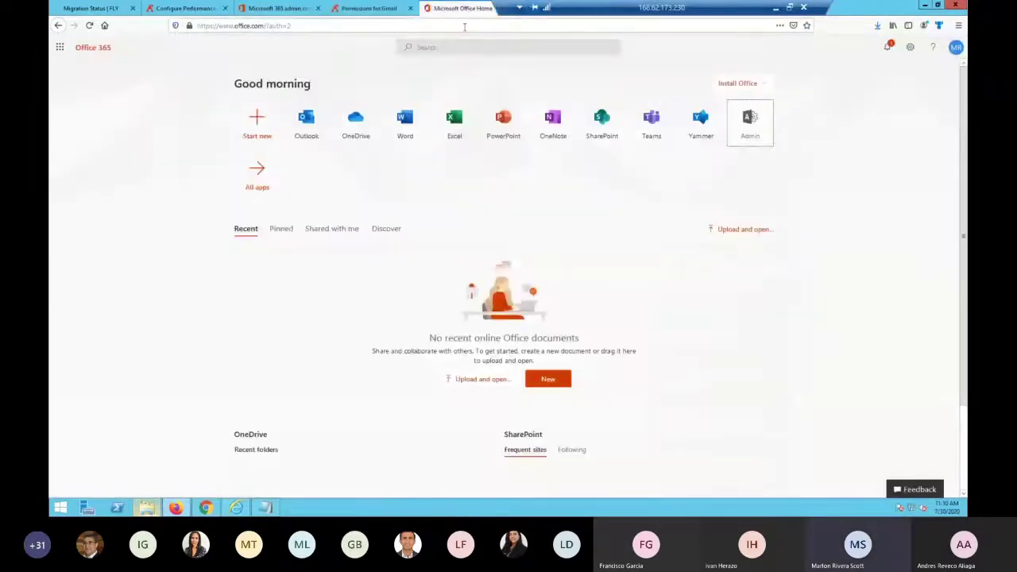
drag(559, 8, 143, 8)
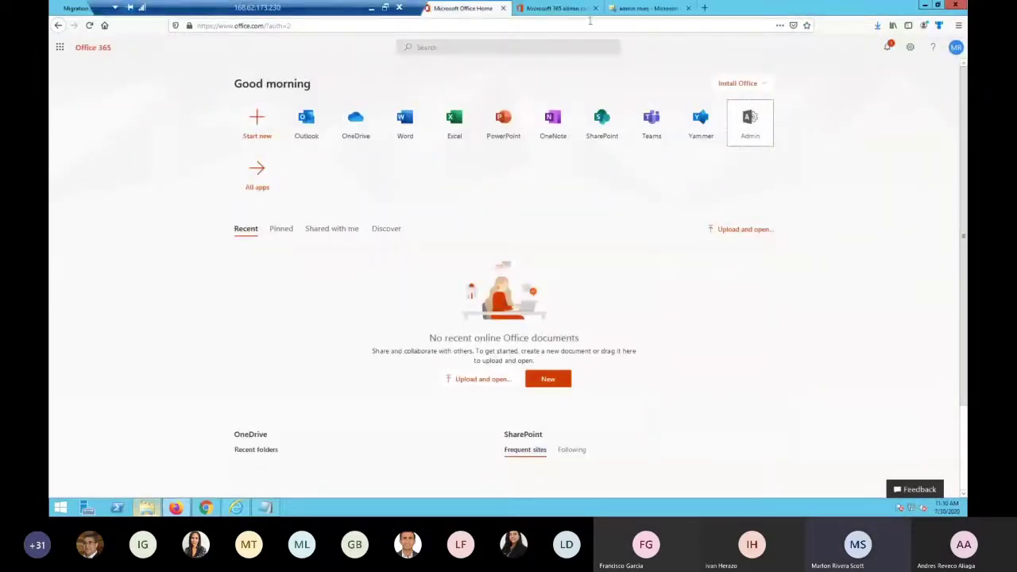
click(647, 7)
Load the pasted error-code help URL, removing the stray leading bullet, to reach Appendix G
click(697, 25)
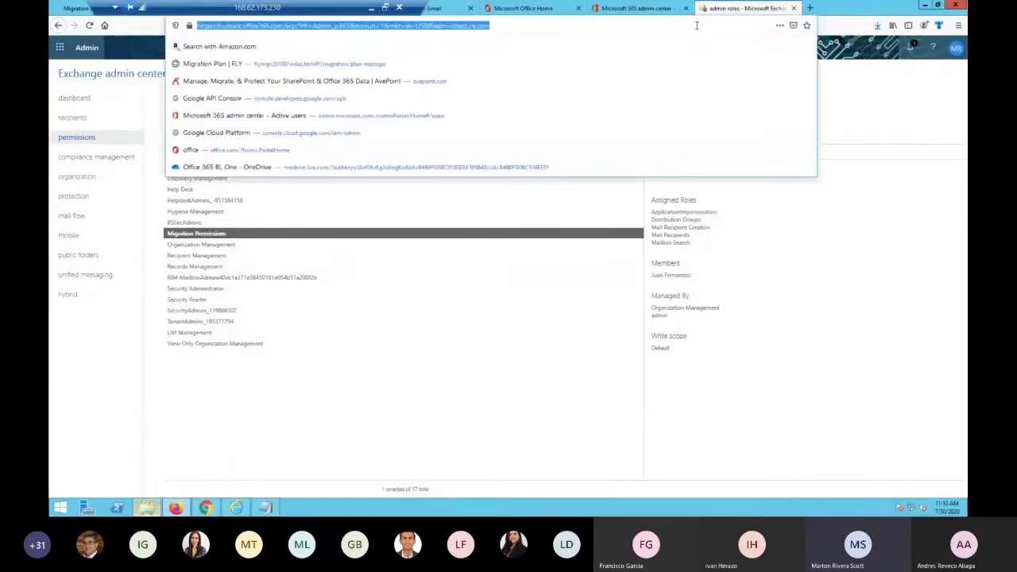
text(•	https://avepointcdn.azureedge.net/assets/apelements-webhelp/fly-quick/index.htm#!Documents/appendixgerrorcodetroubleshooting.htm)
key(Return)
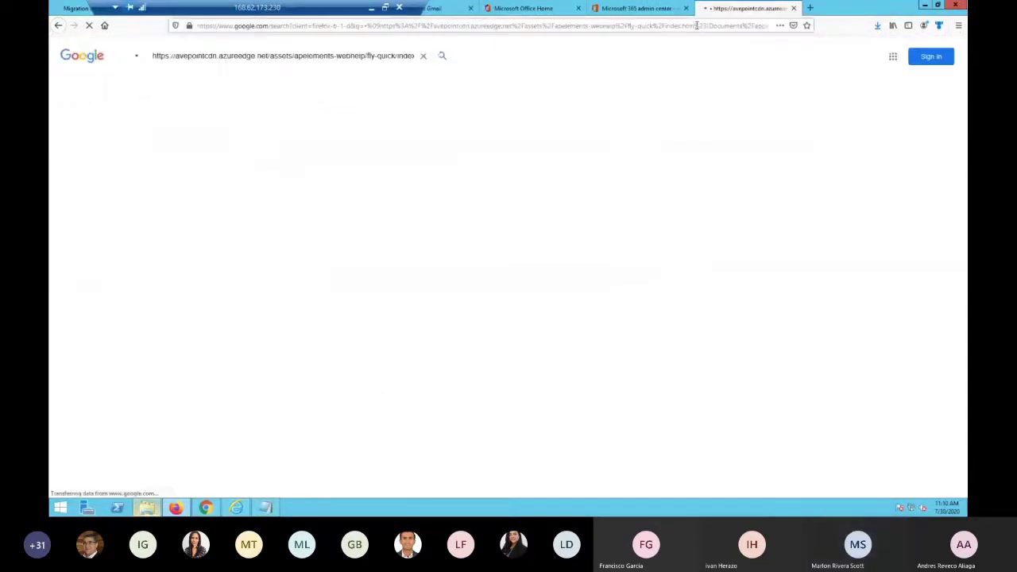
click(297, 27)
text(https://avepointcdn.azureedge.net/assets/apelements-webhelp/fly-quick/index.htm#!Documents/appendixgerrorcodetroubleshooting.htm)
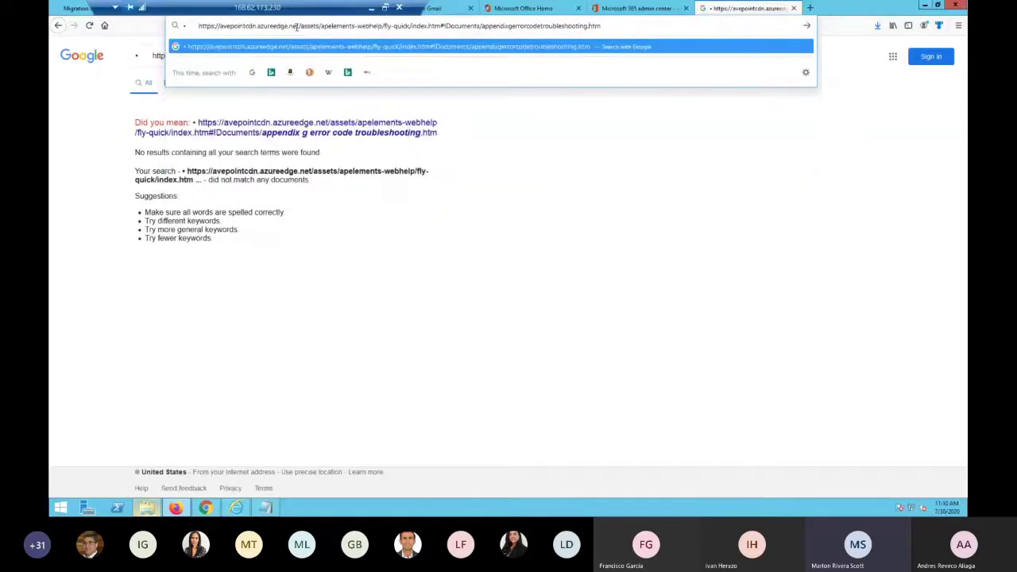
key(Home)
key(Delete)
key(Delete)
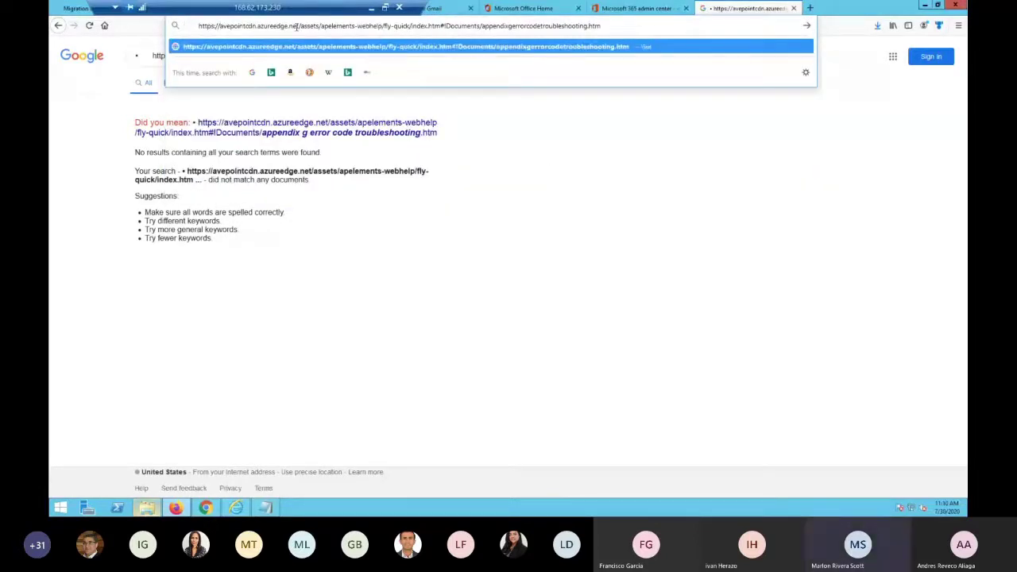
key(Return)
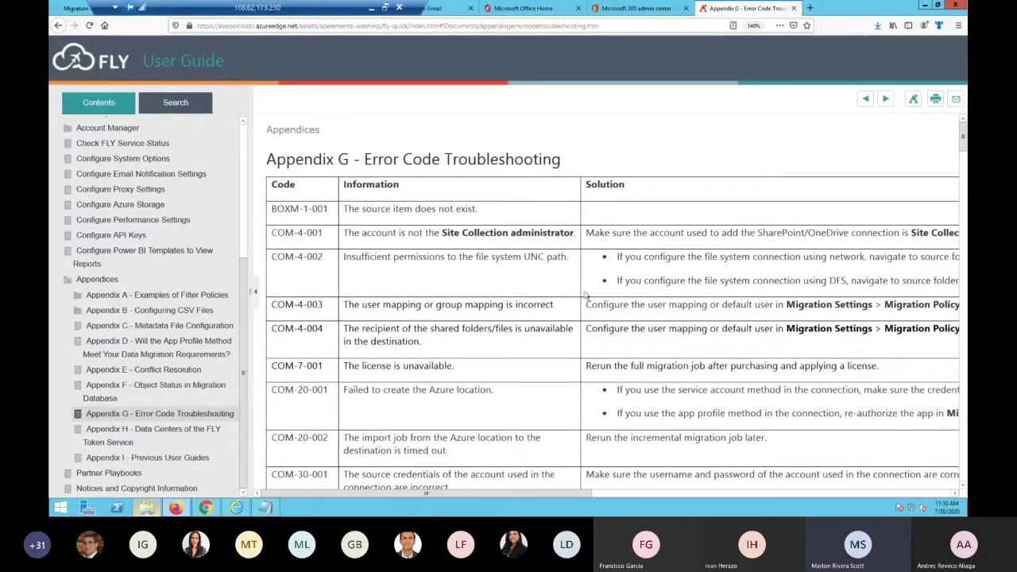
Zoom the help page out and highlight the first error-code rows down to COM-7-001
key(ctrl+minus)
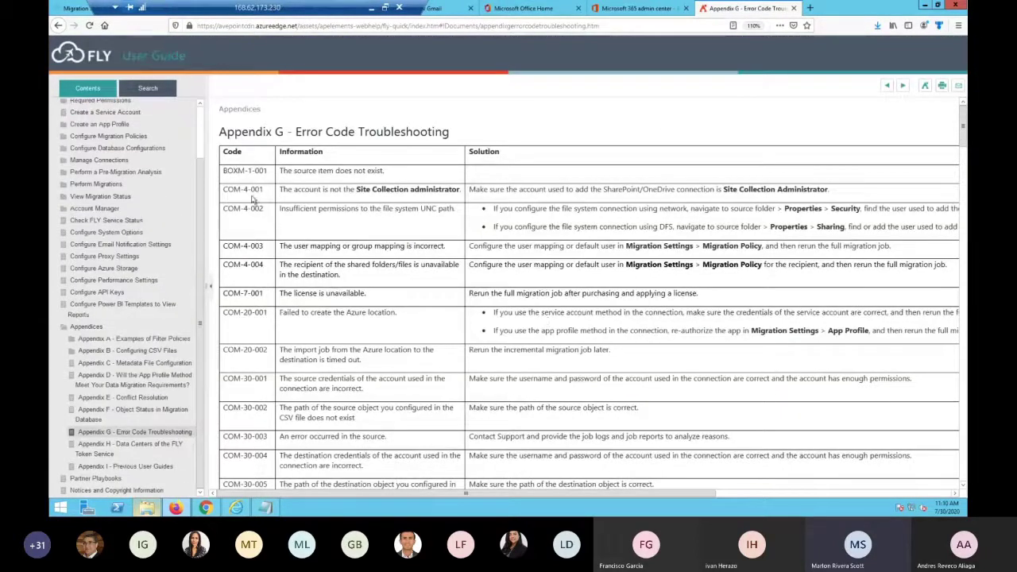
drag(251, 170, 256, 208)
drag(255, 290, 259, 304)
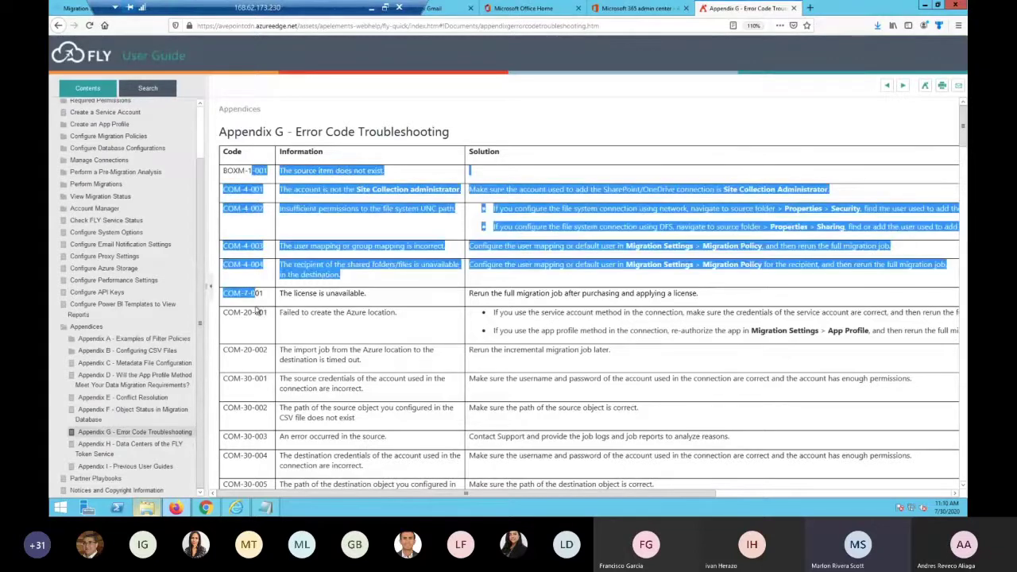
click(330, 324)
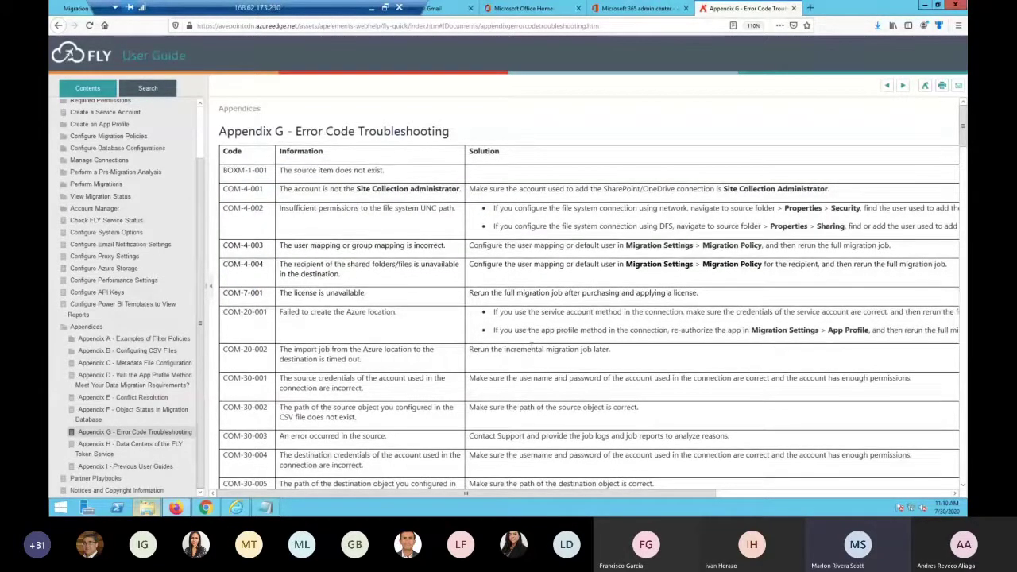
Scroll the Appendix G error-code table down from SP-22-001 to TMG-5-001
scroll(531, 346, down, 5)
scroll(531, 349, down, 6)
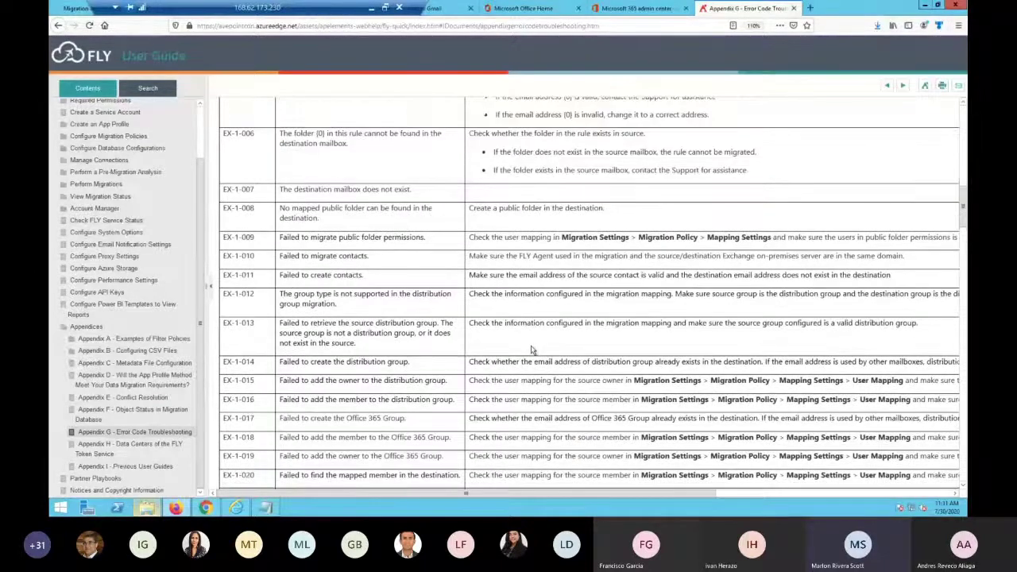
scroll(531, 348, down, 5)
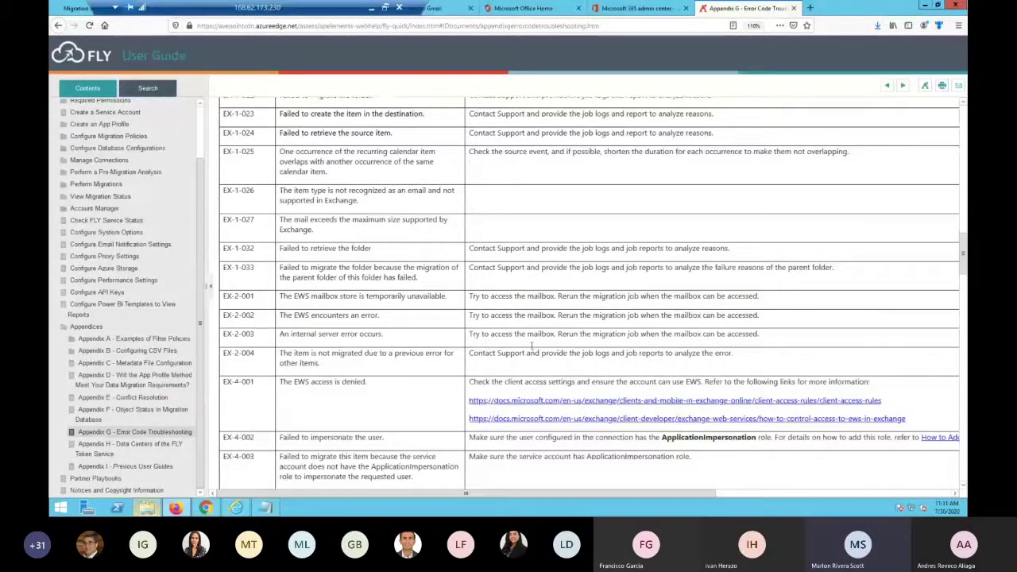
scroll(531, 348, down, 5)
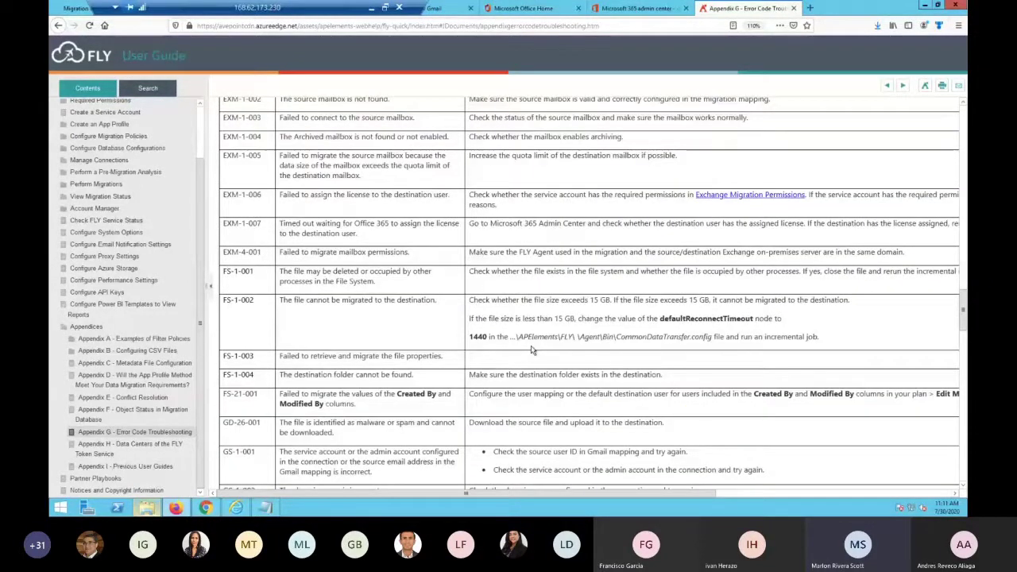
scroll(531, 348, down, 5)
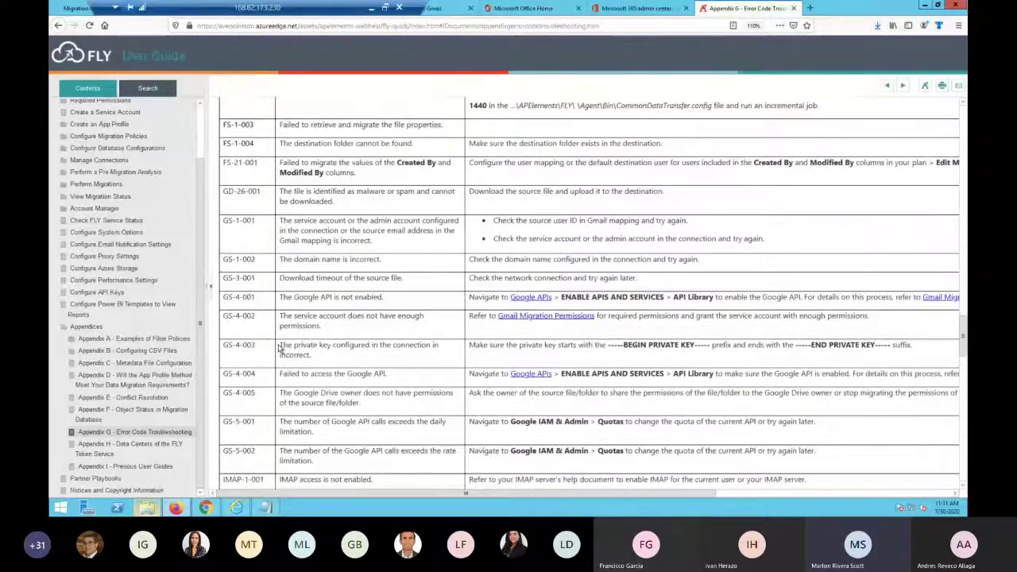
scroll(280, 348, down, 3)
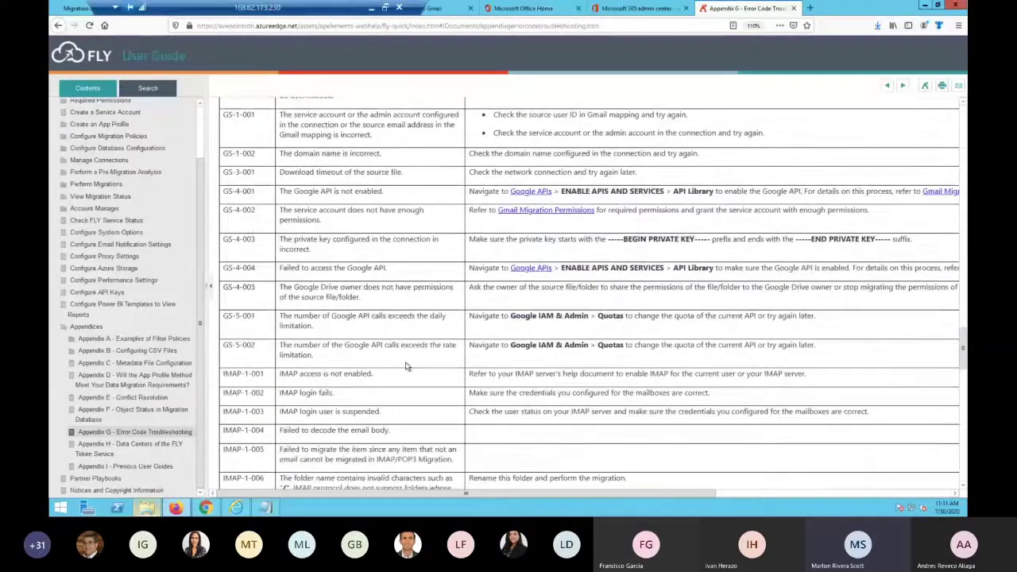
scroll(405, 366, down, 3)
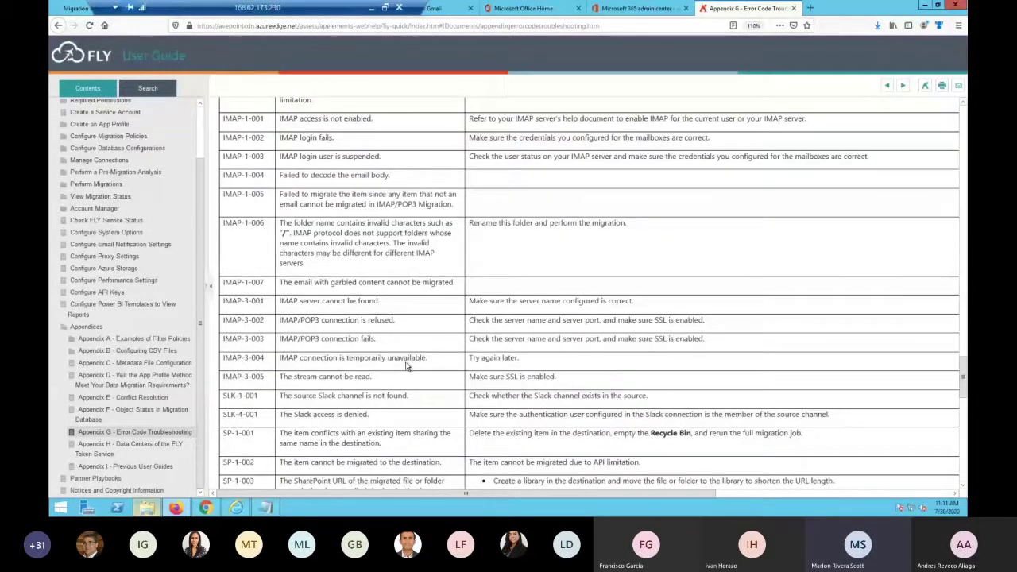
scroll(406, 367, down, 3)
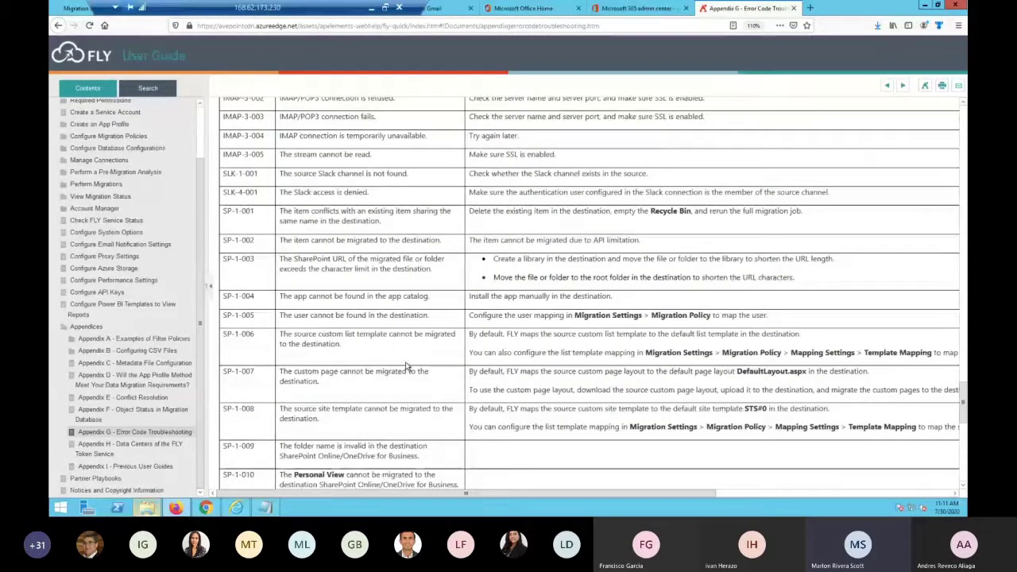
scroll(405, 366, down, 4)
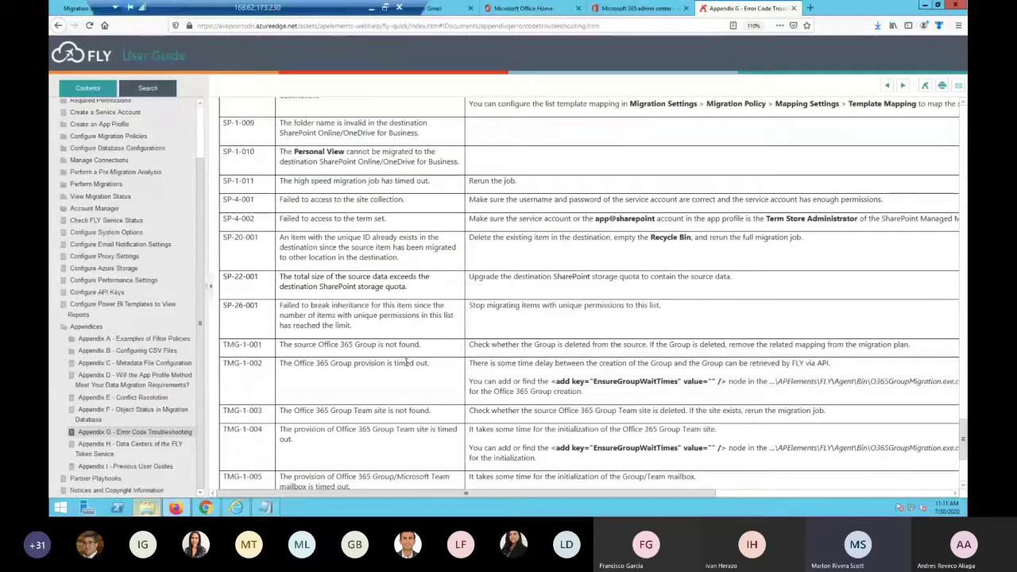
scroll(405, 362, down, 2)
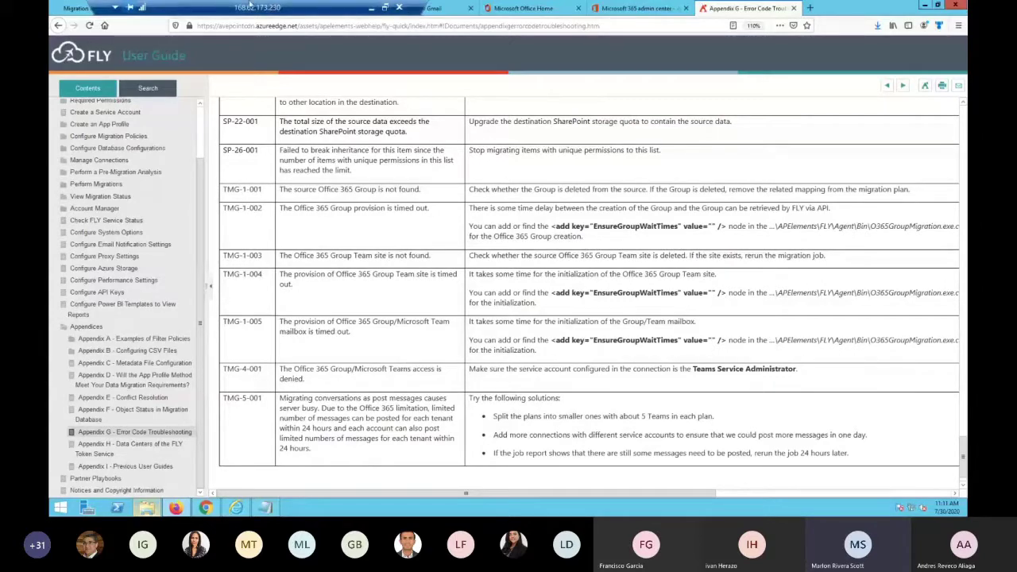
Open the Pre-Migration Report, set the scope to Gmail, and start analyzing labmig.com
click(80, 9)
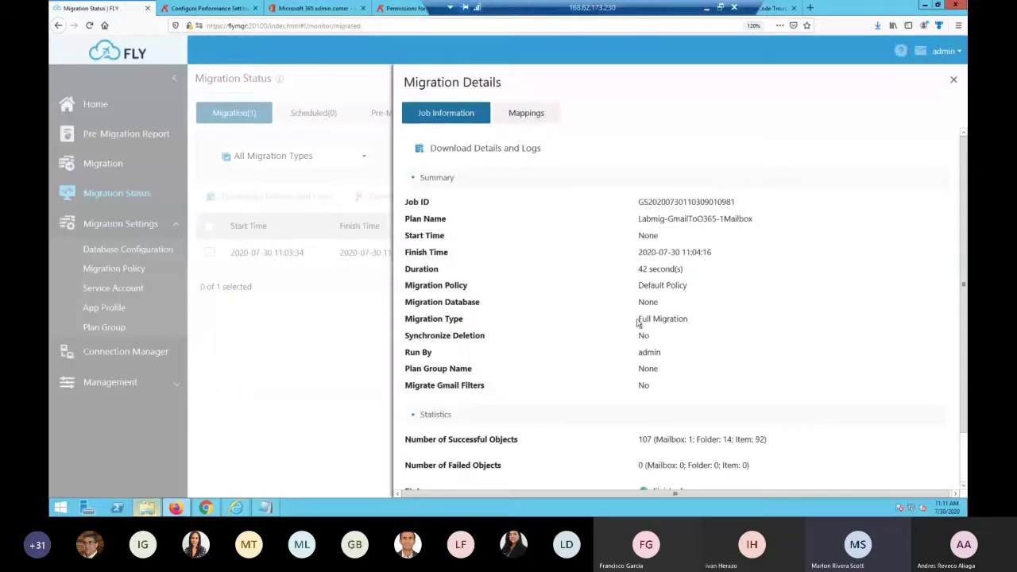
click(954, 80)
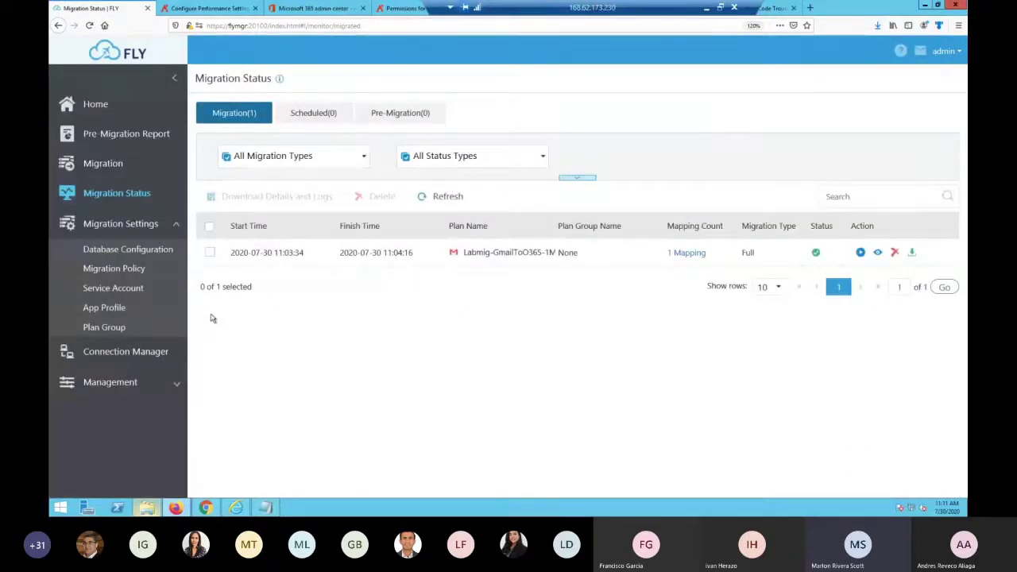
click(113, 135)
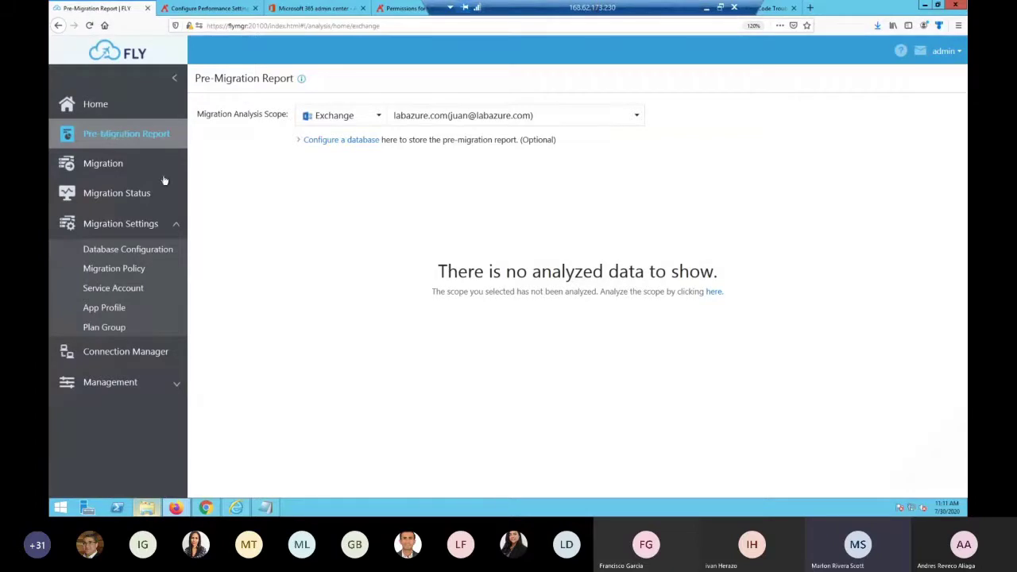
click(376, 119)
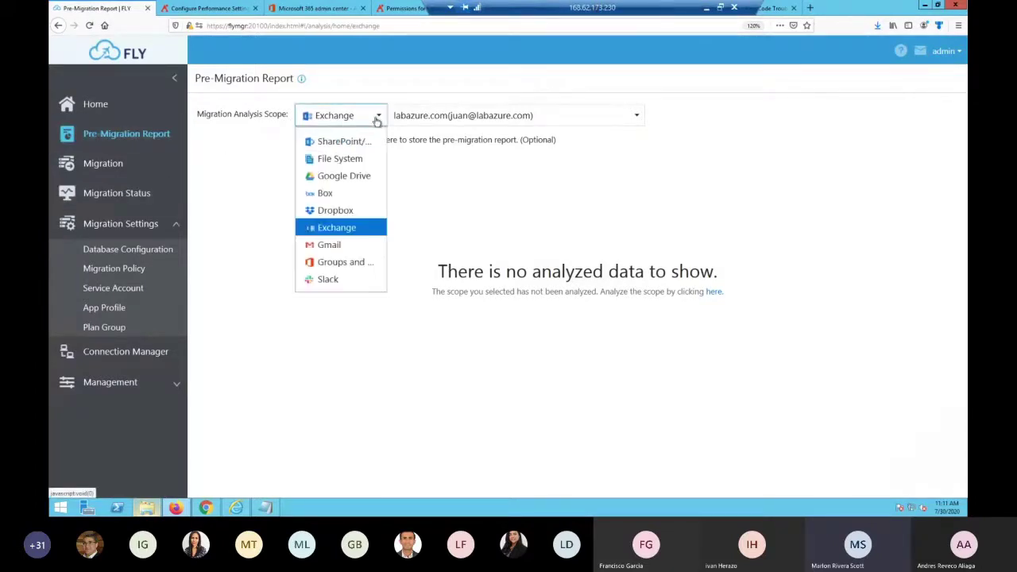
click(333, 245)
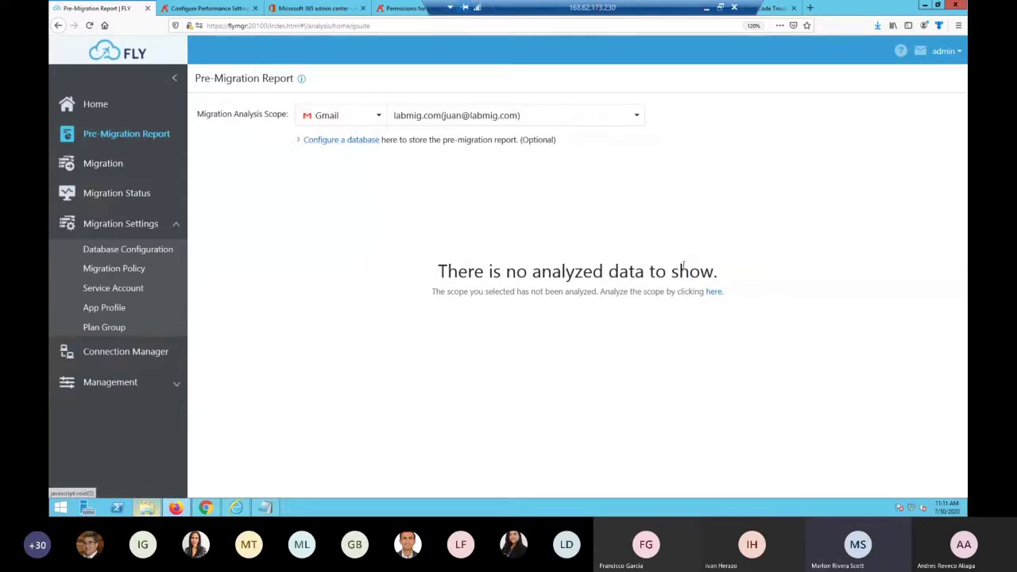
click(713, 292)
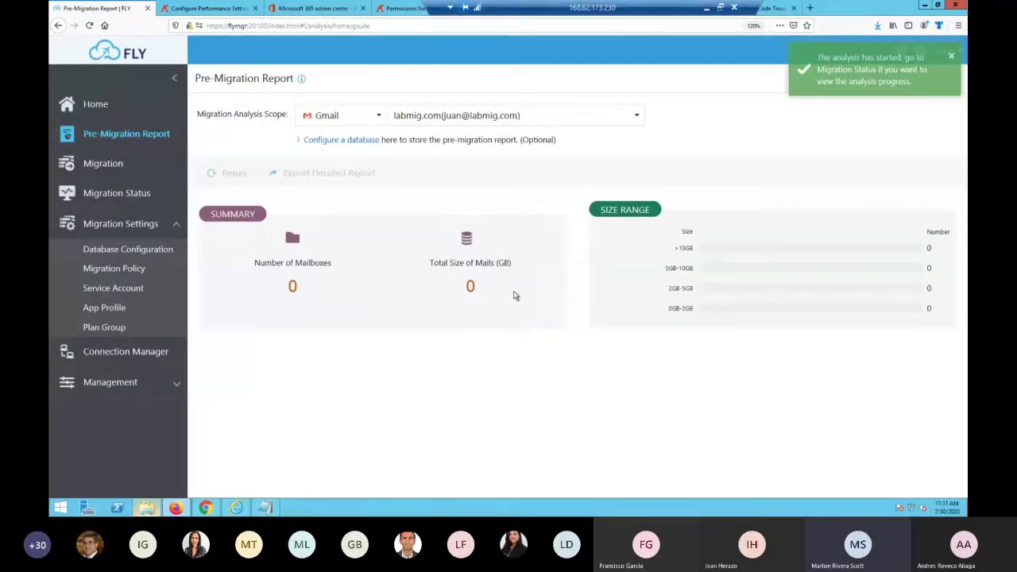
Check the Gmail job's details under Migration Status > Pre-Migration
click(112, 196)
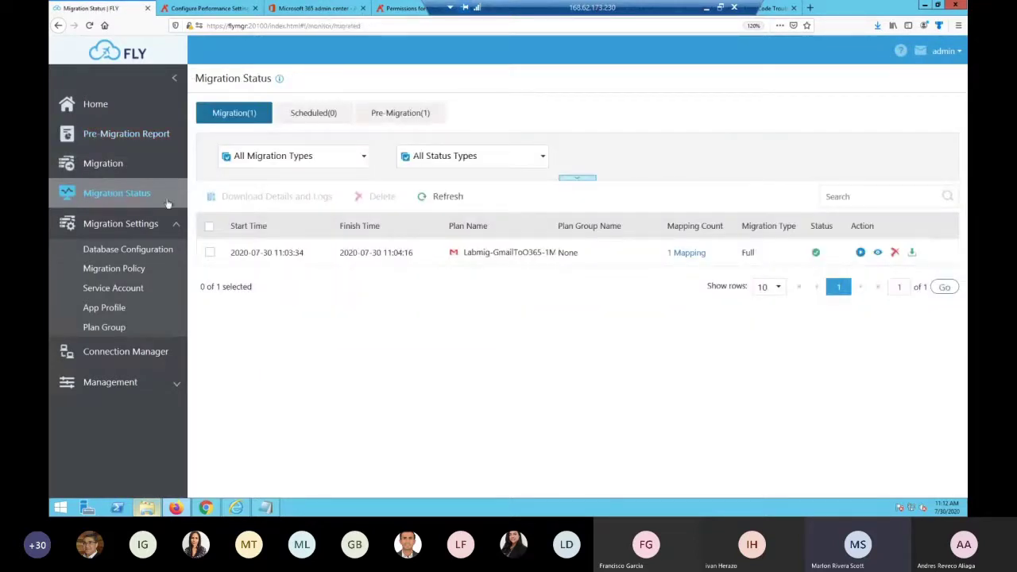
click(411, 112)
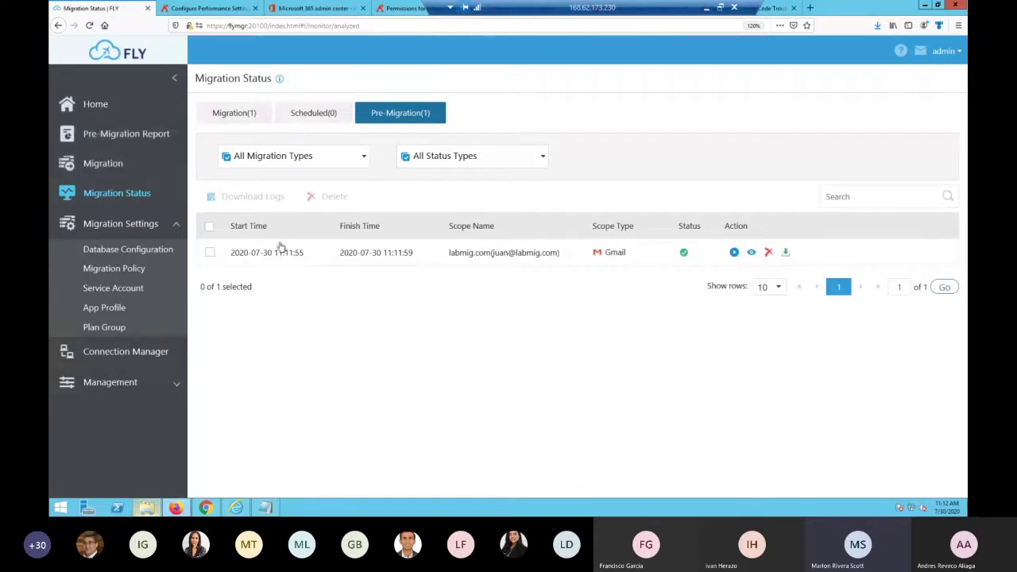
click(750, 252)
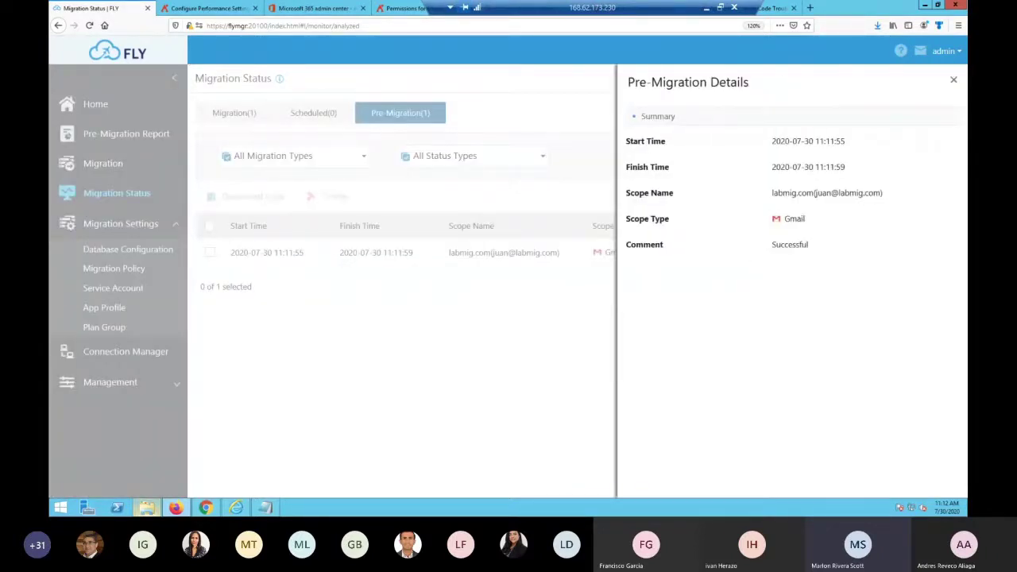
click(954, 80)
Review the report's 0 GB total mail size and the mailbox in the 0GB-2GB range
click(143, 140)
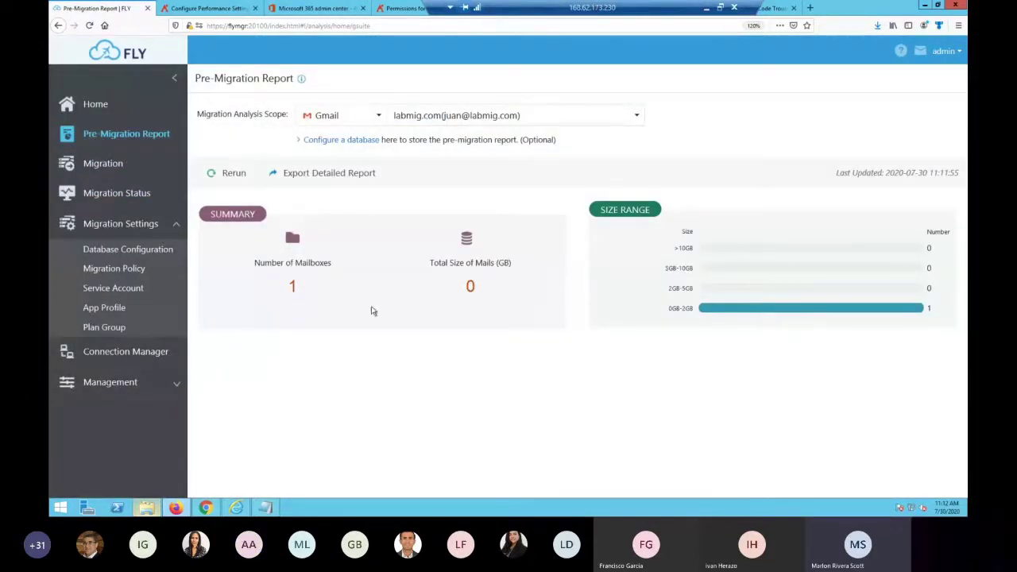
double_click(470, 285)
click(292, 286)
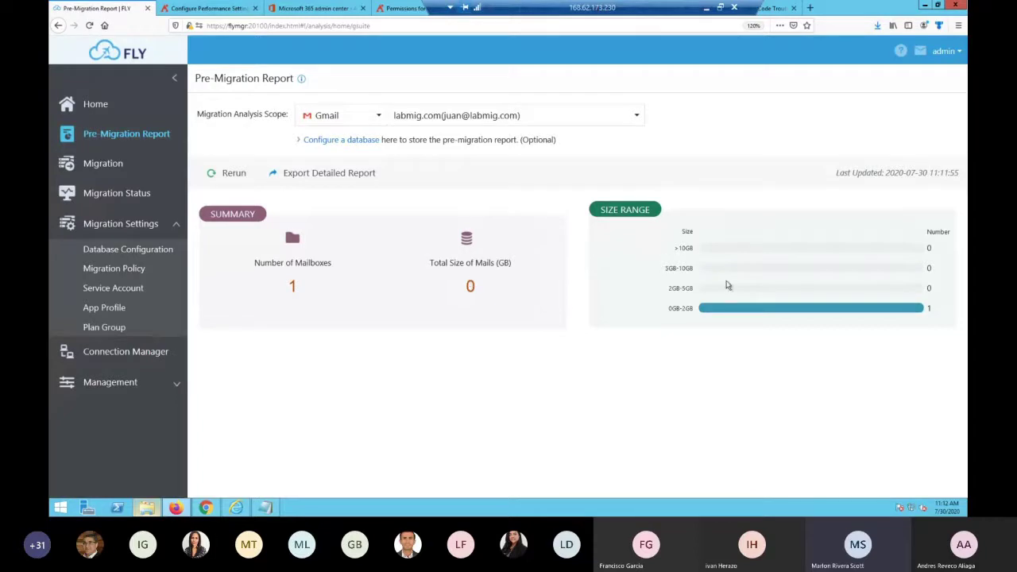
double_click(673, 308)
drag(686, 308, 870, 307)
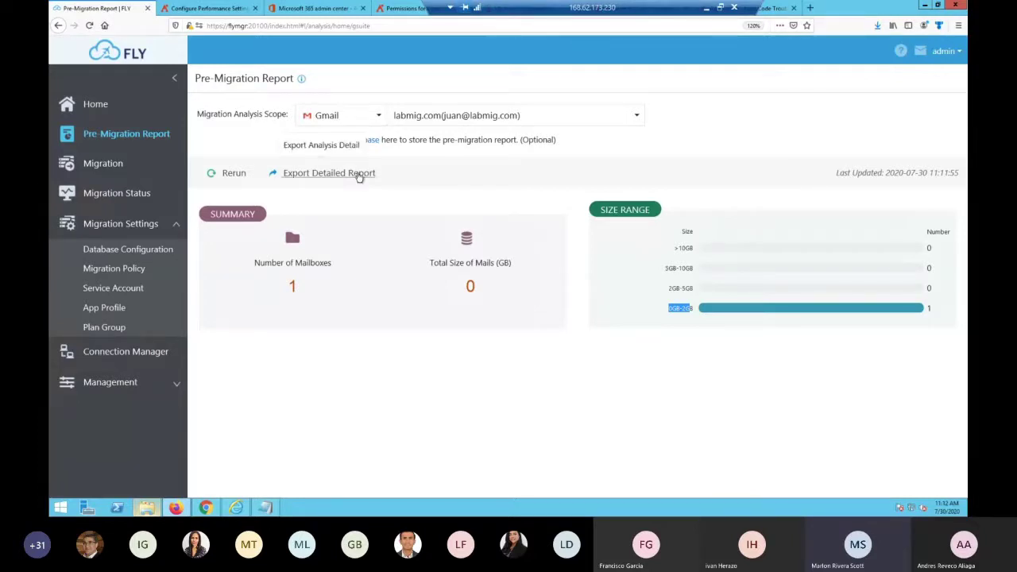
Set the analysis scope to Exchange and start the analysis
click(379, 118)
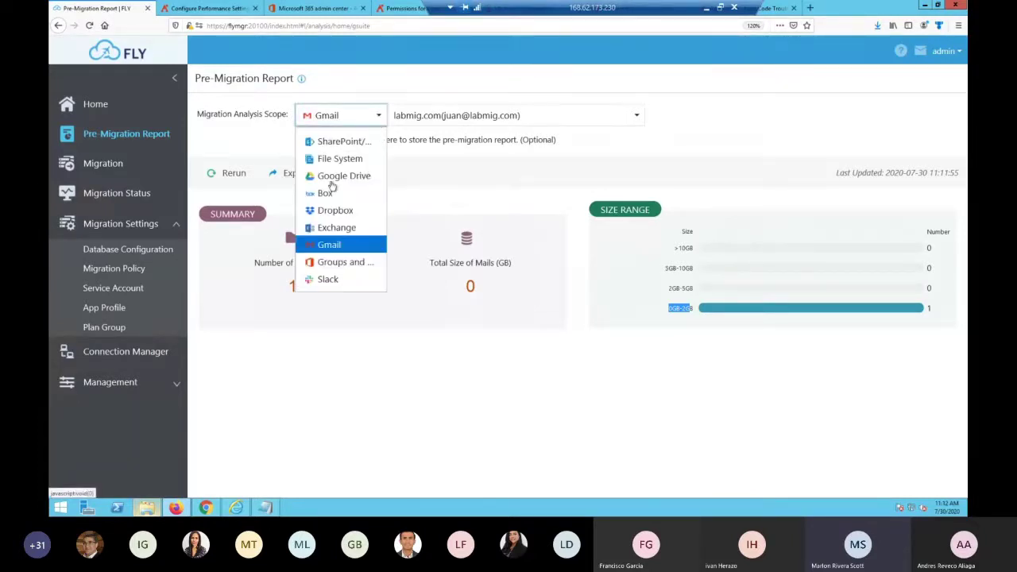
click(333, 228)
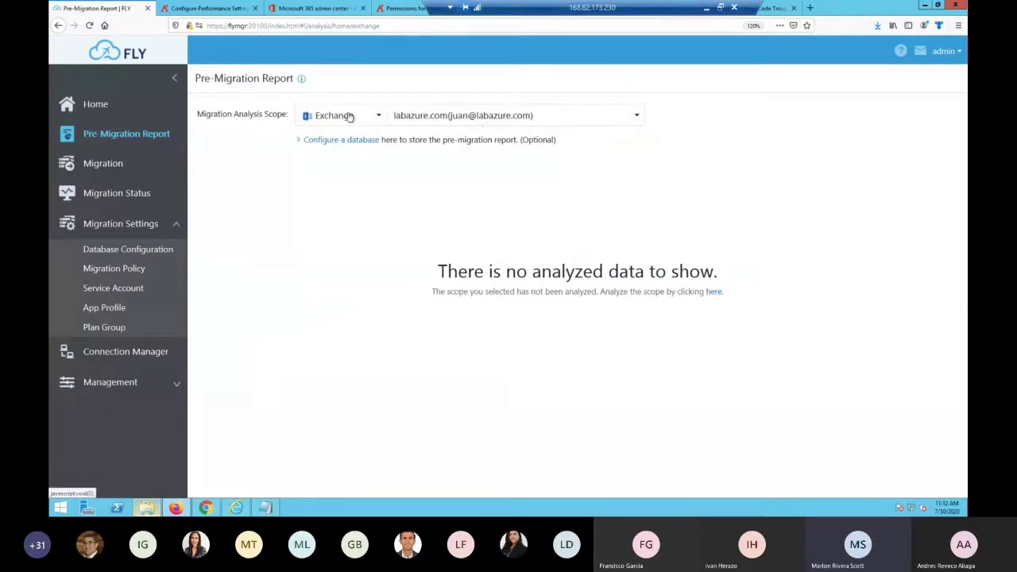
click(719, 292)
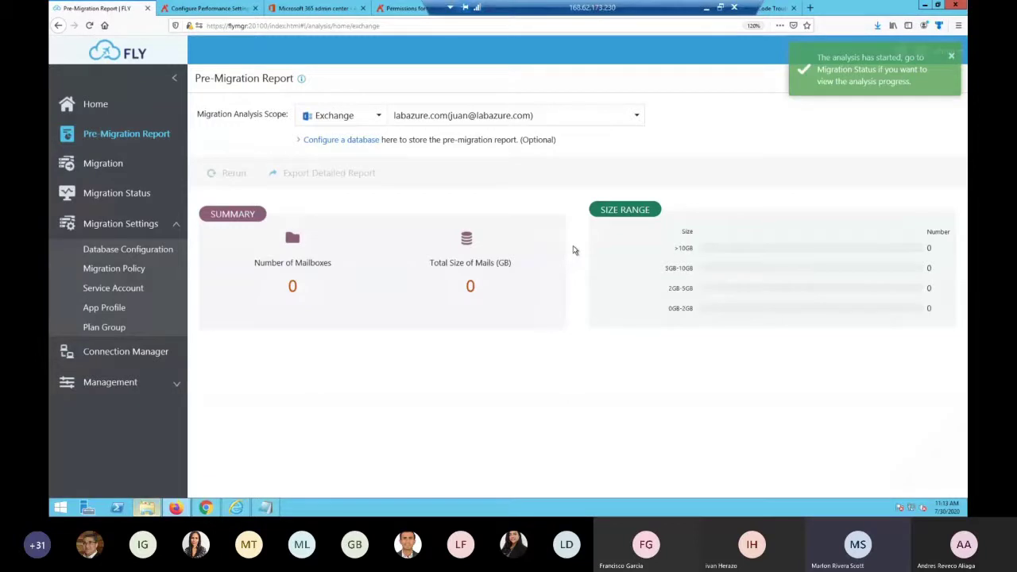
View the running labazure.com Exchange analysis details under Migration Status > Pre-Migration
click(135, 199)
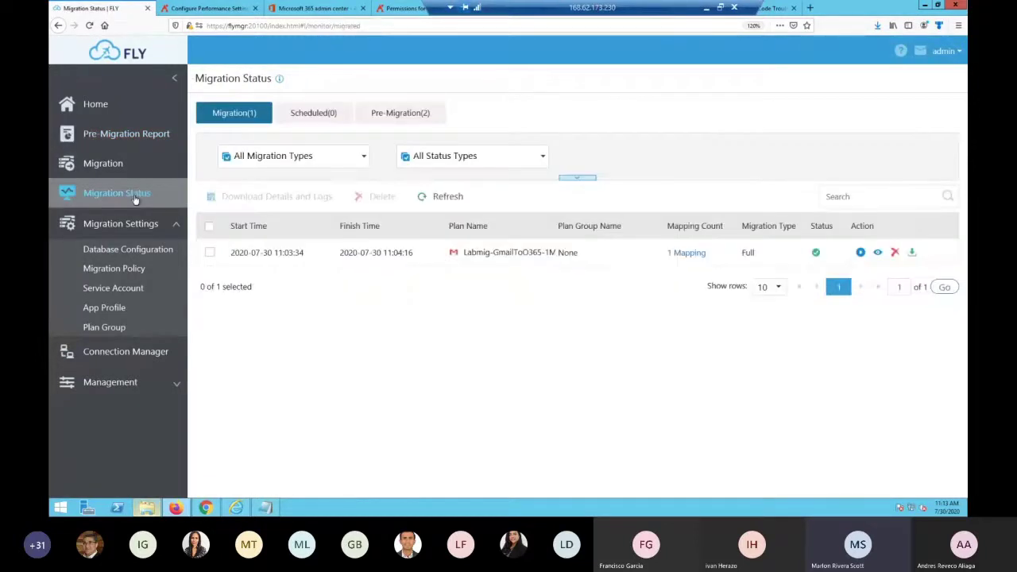
click(127, 135)
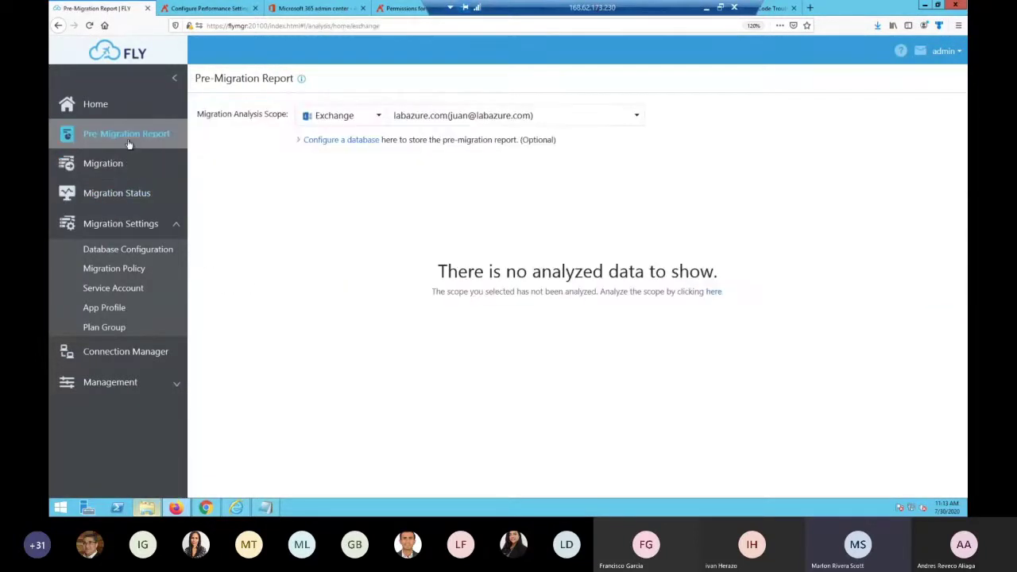
click(128, 192)
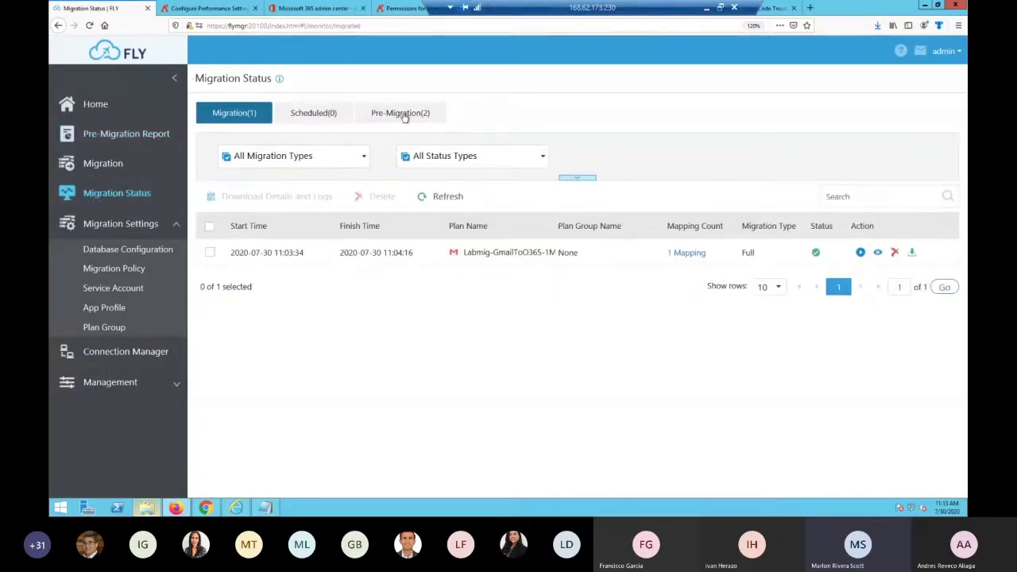
click(402, 116)
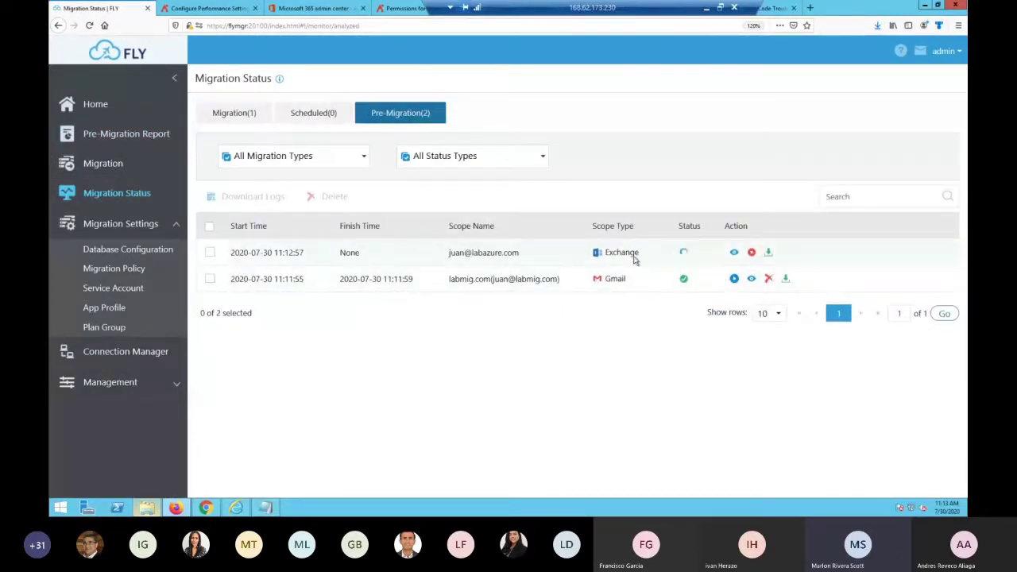
click(731, 252)
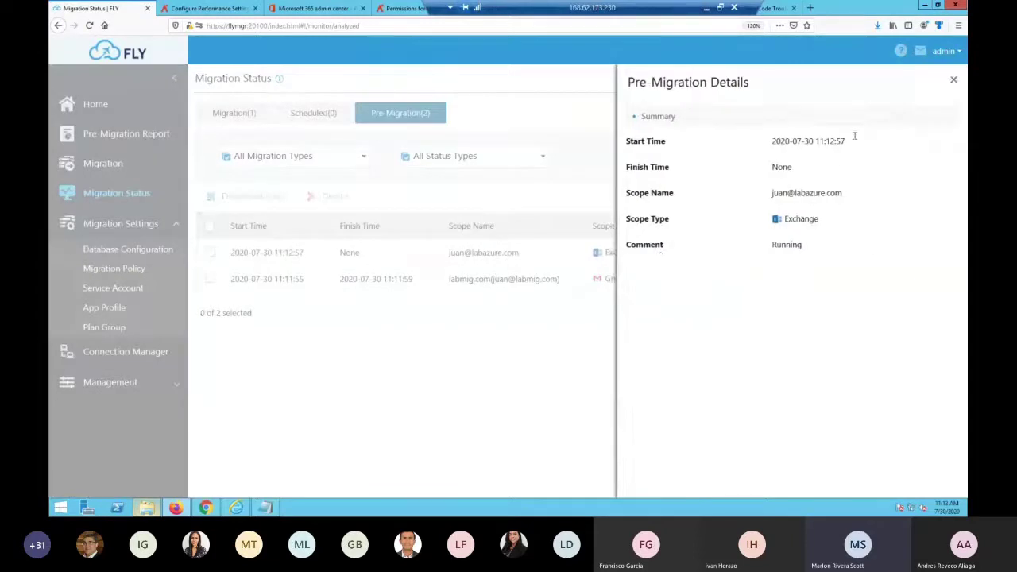
click(953, 80)
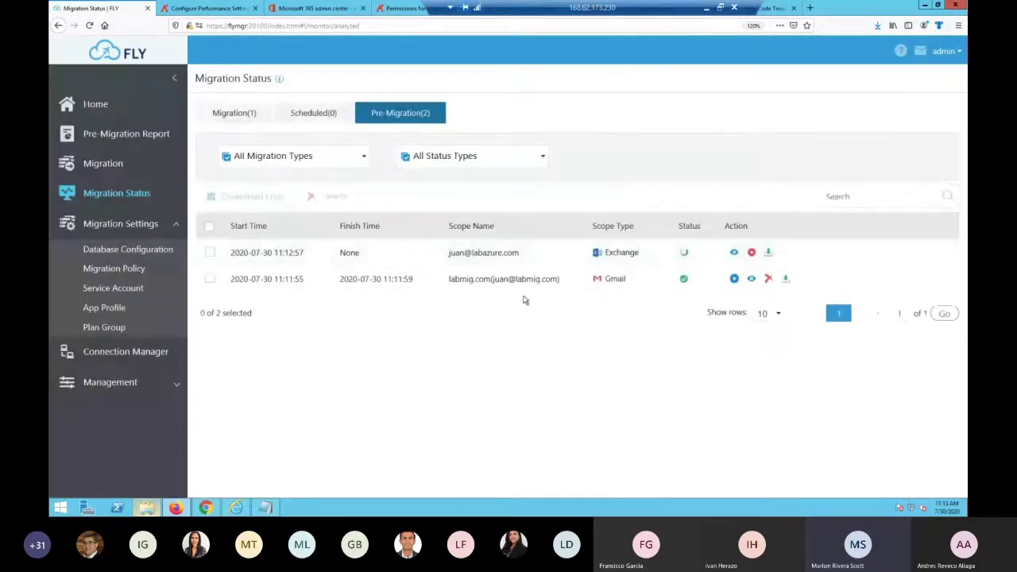
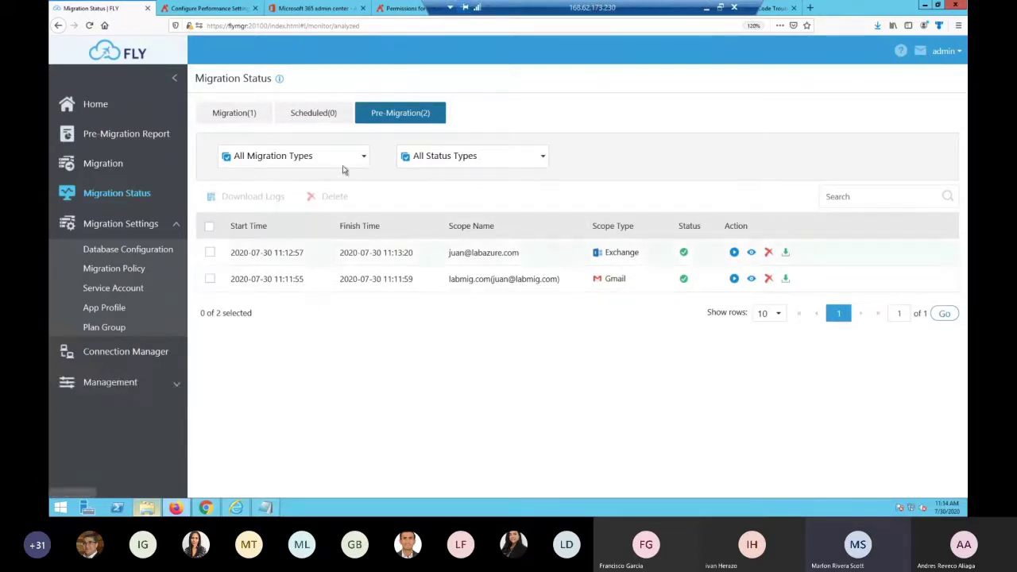
Expand Management and open Device Manager to see the FLY Assist installation steps
click(151, 382)
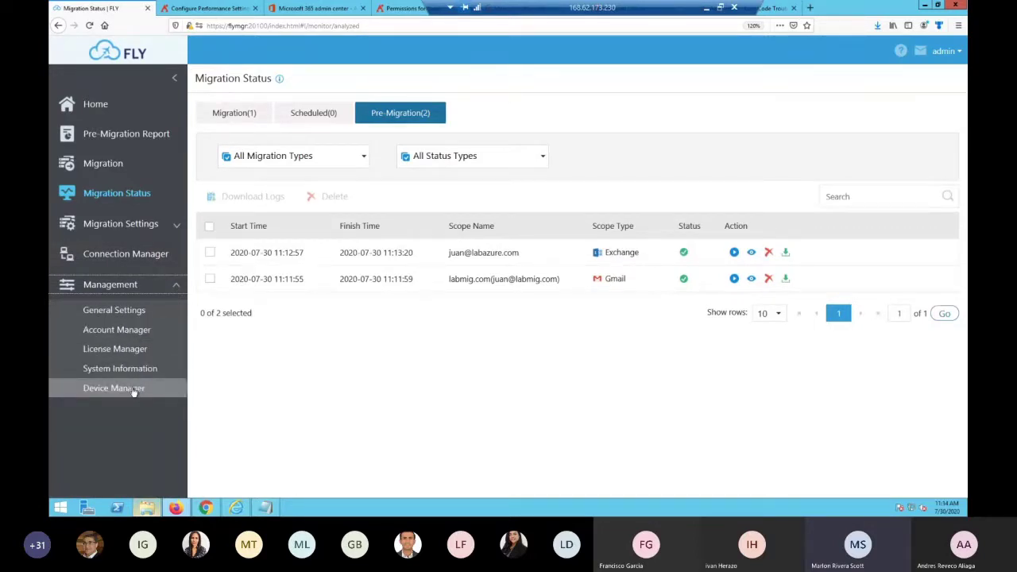
click(113, 388)
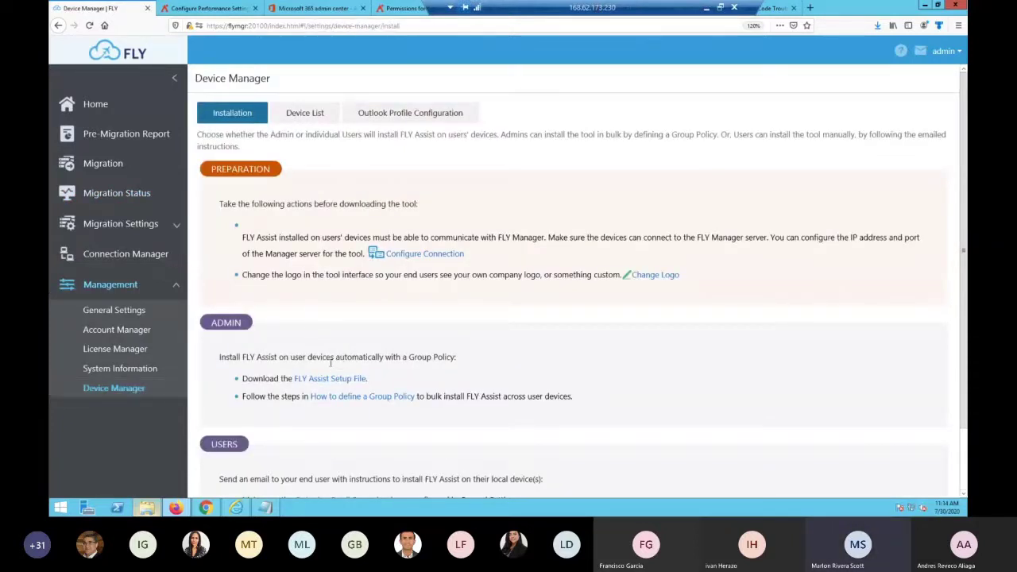
Download the FLY Assist setup file, then open the Email Template list under USERS
click(343, 385)
scroll(586, 389, down, 2)
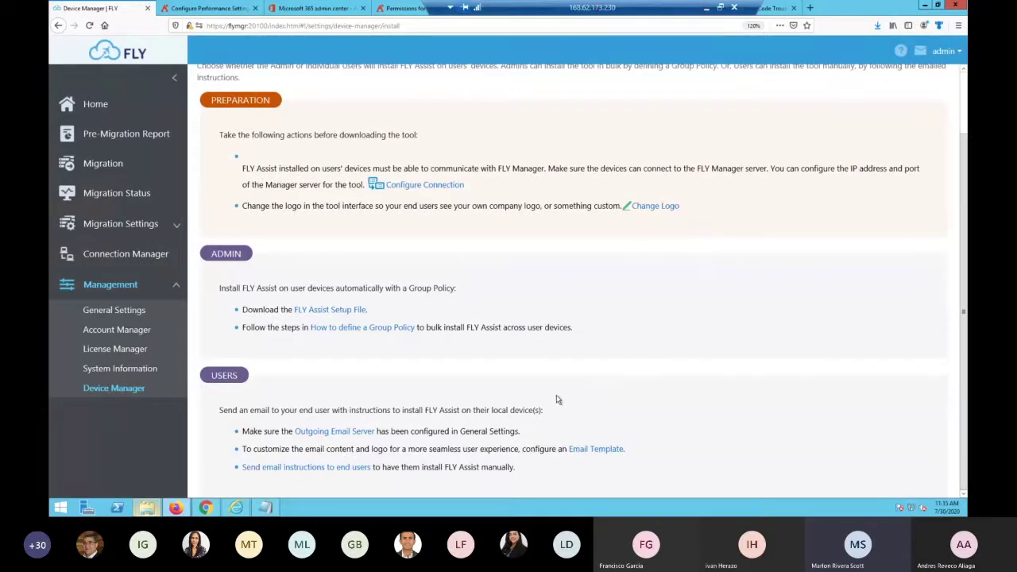
click(593, 450)
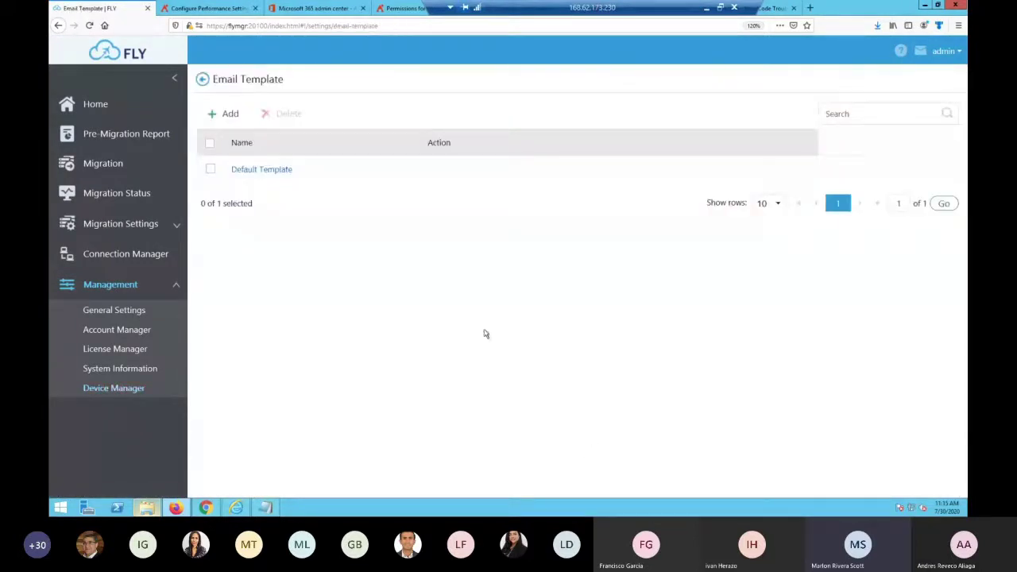
Preview the Default Template email, then show the Labmig-GmailToO365 plan in Migration Status
click(256, 169)
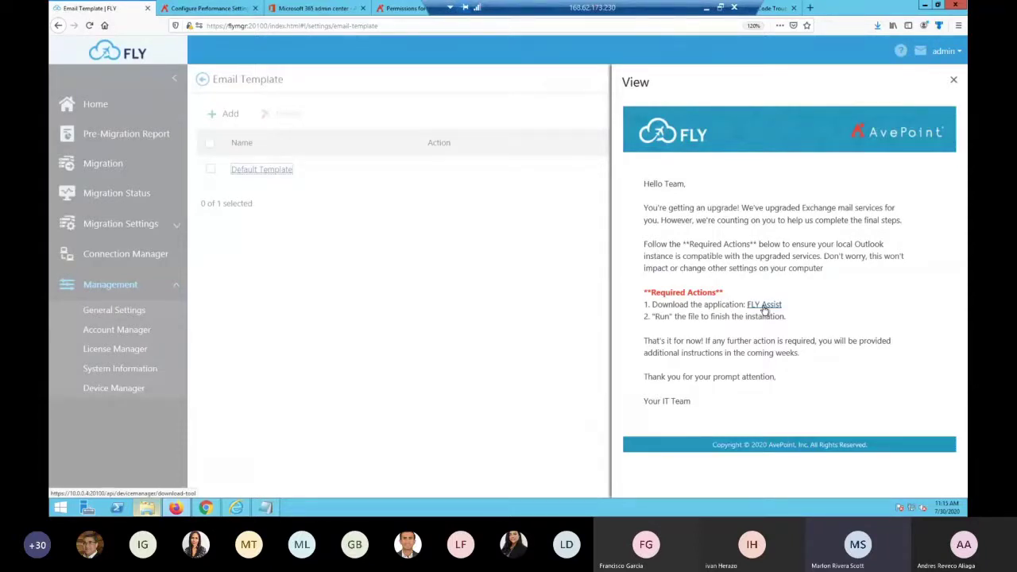
click(955, 84)
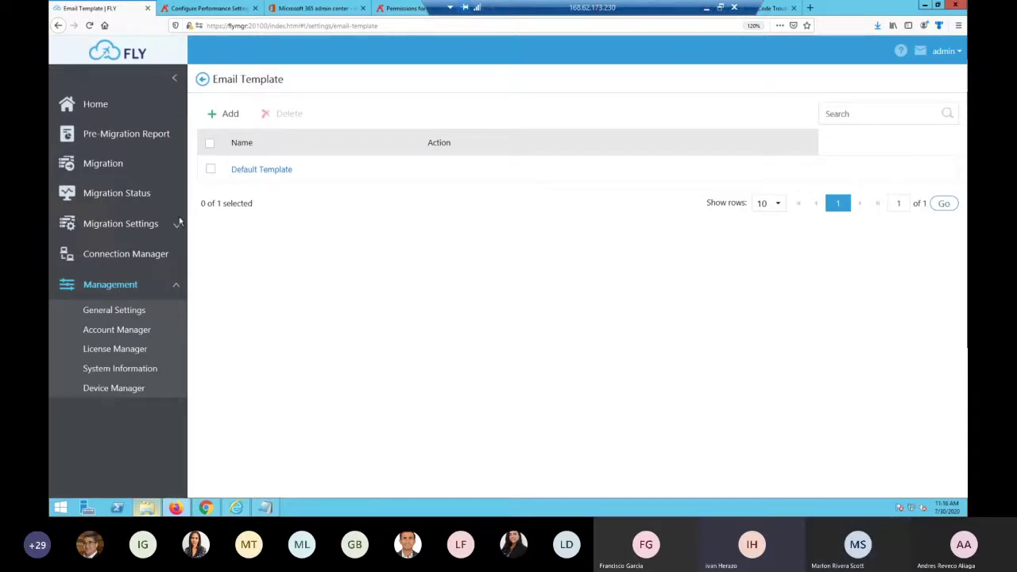
click(139, 199)
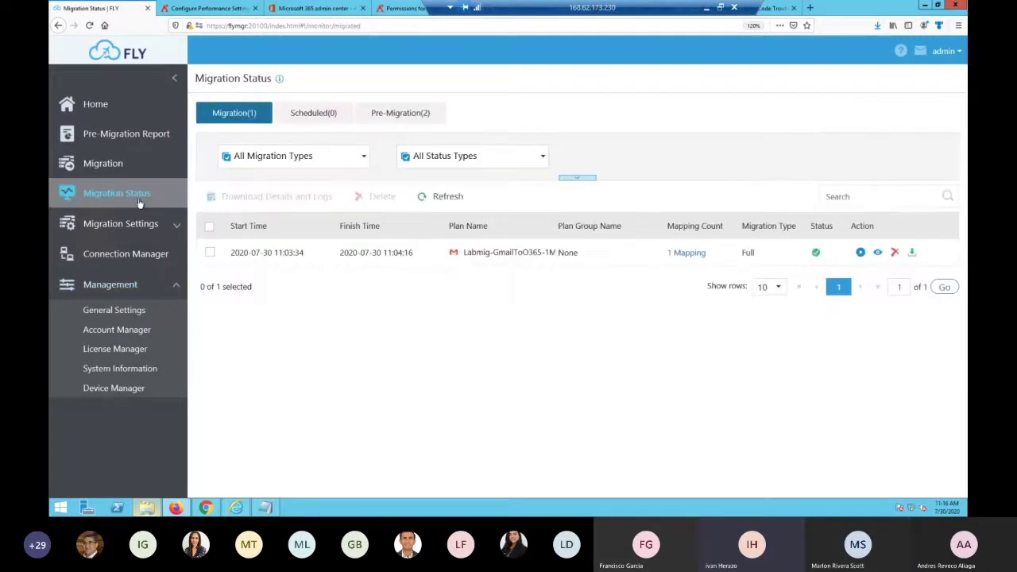
Review Home and the Migration and Pre-Migration job tabs, then return to Device Manager
click(398, 113)
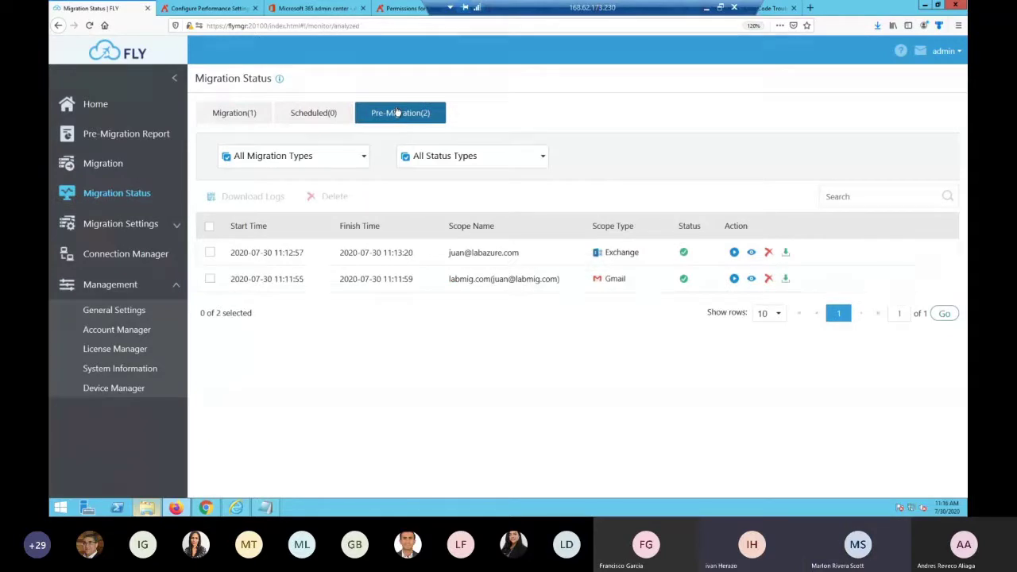
click(96, 107)
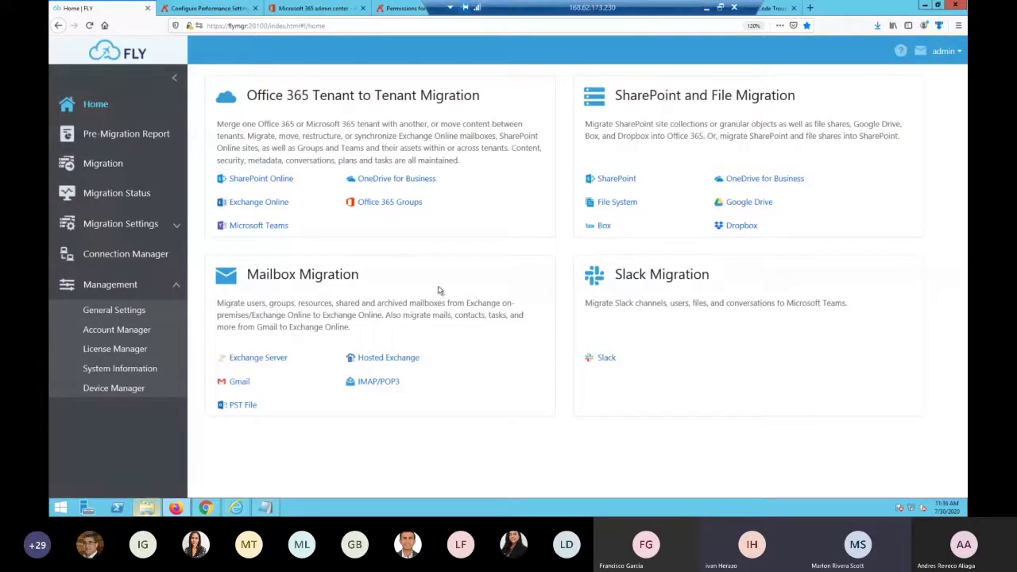
click(129, 198)
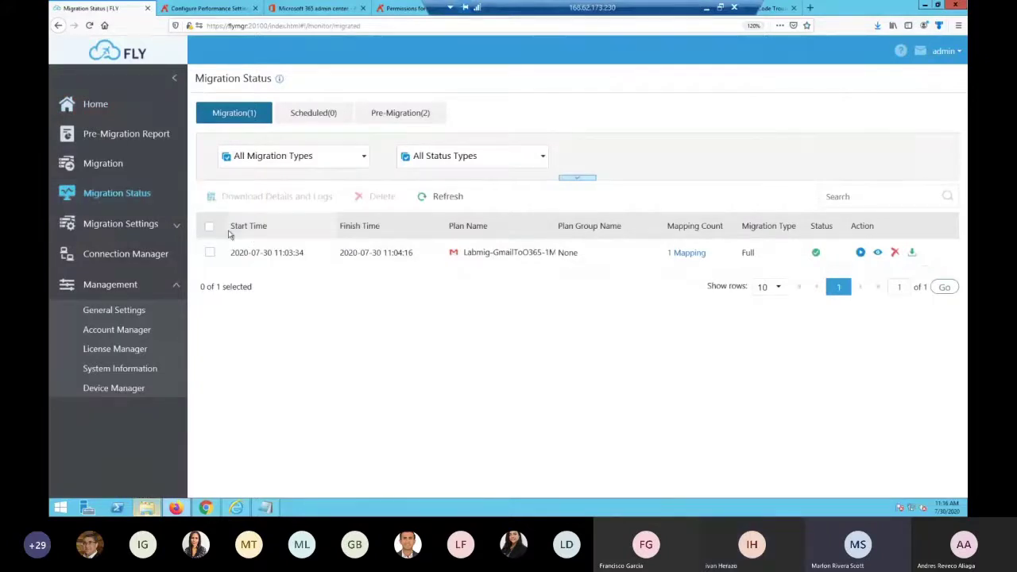
click(394, 112)
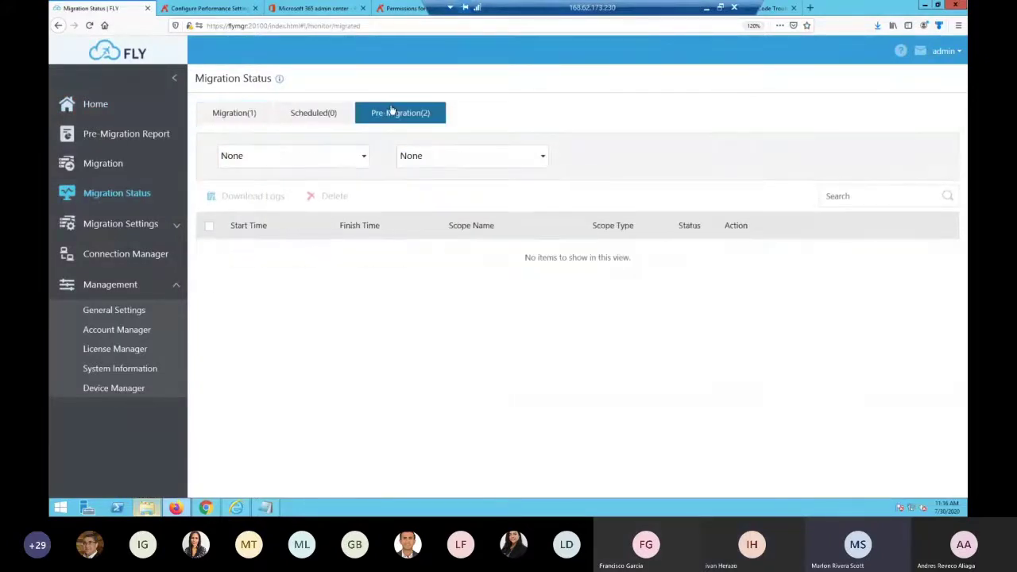
click(238, 113)
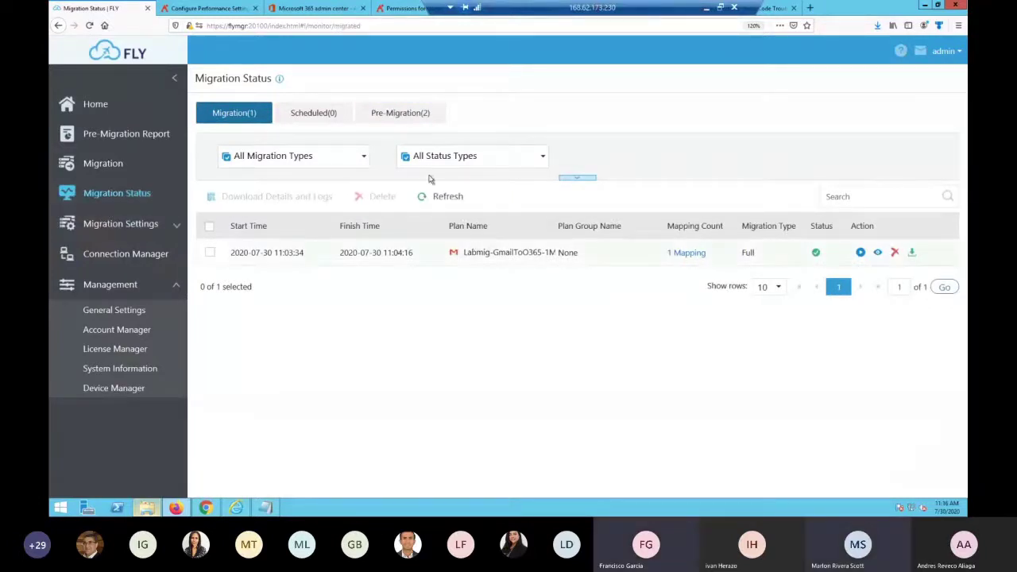
click(387, 115)
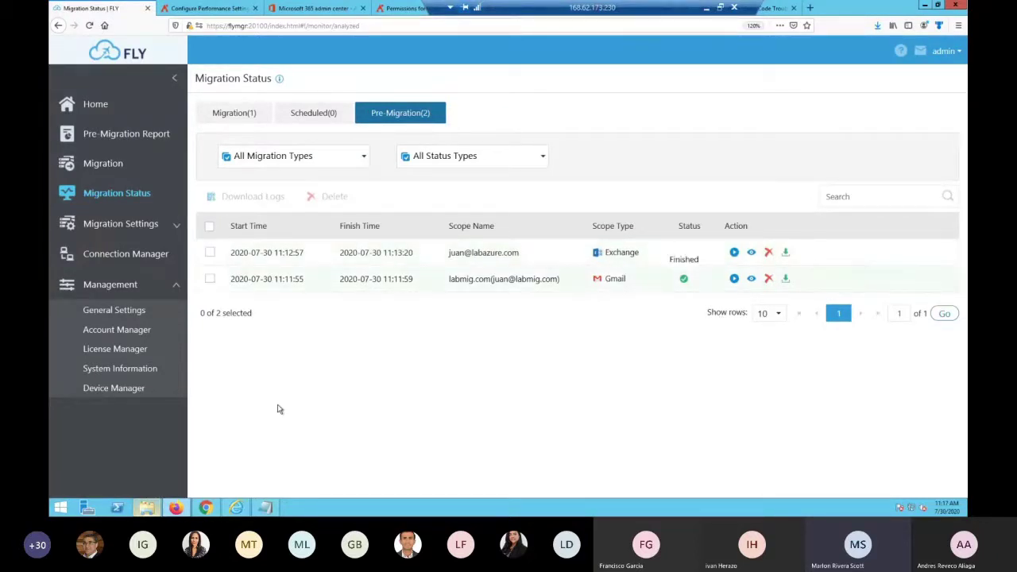
click(125, 392)
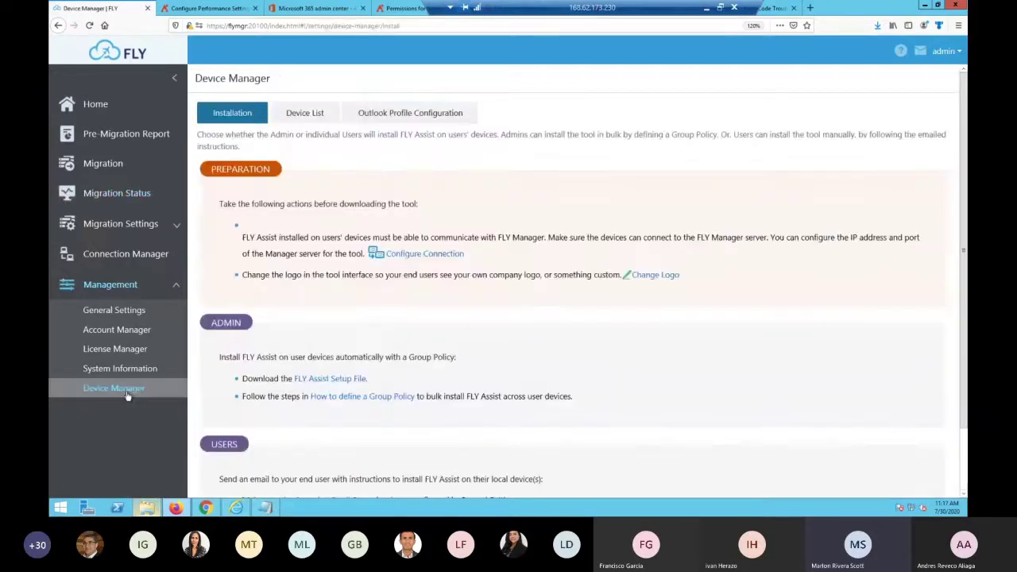
Check the FLY Assist connection (10.0.0.4, port 20100) without saving, then view Migration Status
click(414, 257)
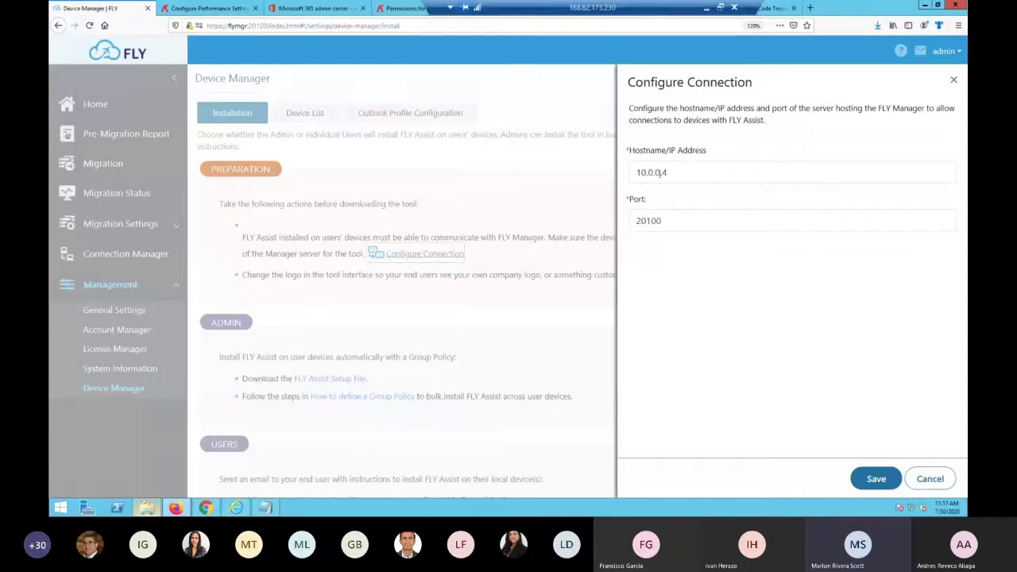
drag(670, 171, 634, 169)
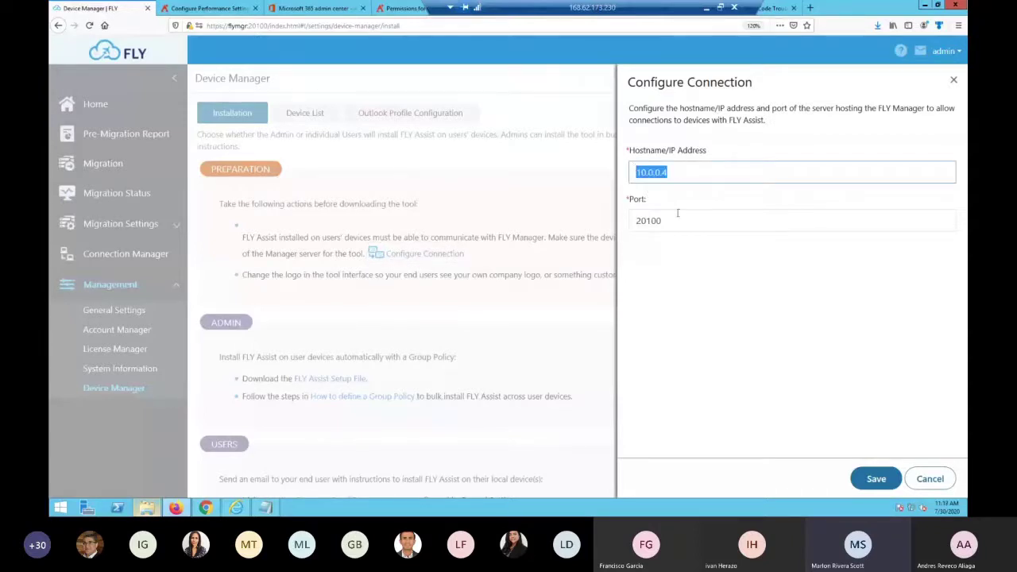
drag(661, 221, 634, 220)
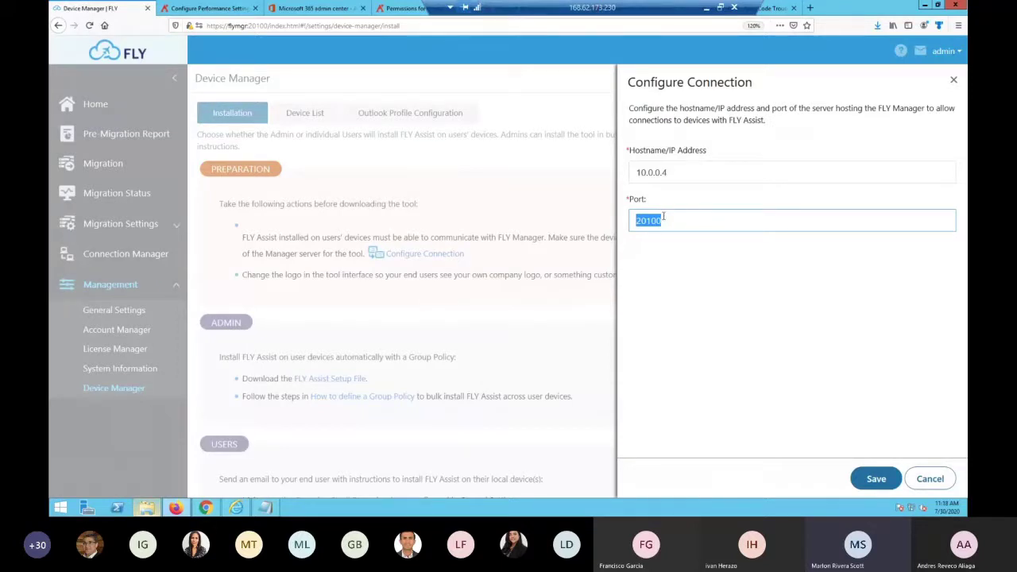
click(675, 221)
click(928, 479)
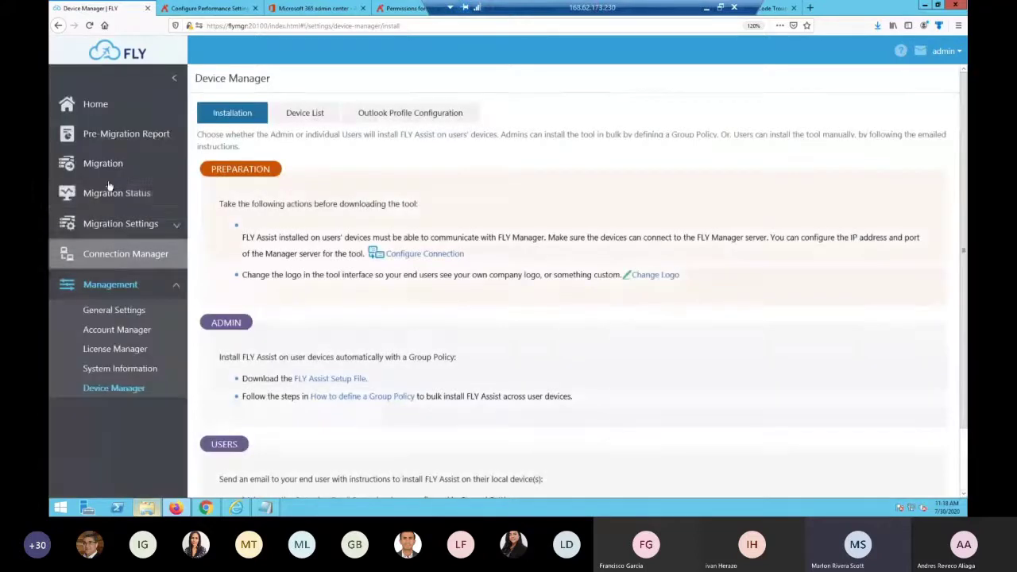
click(115, 193)
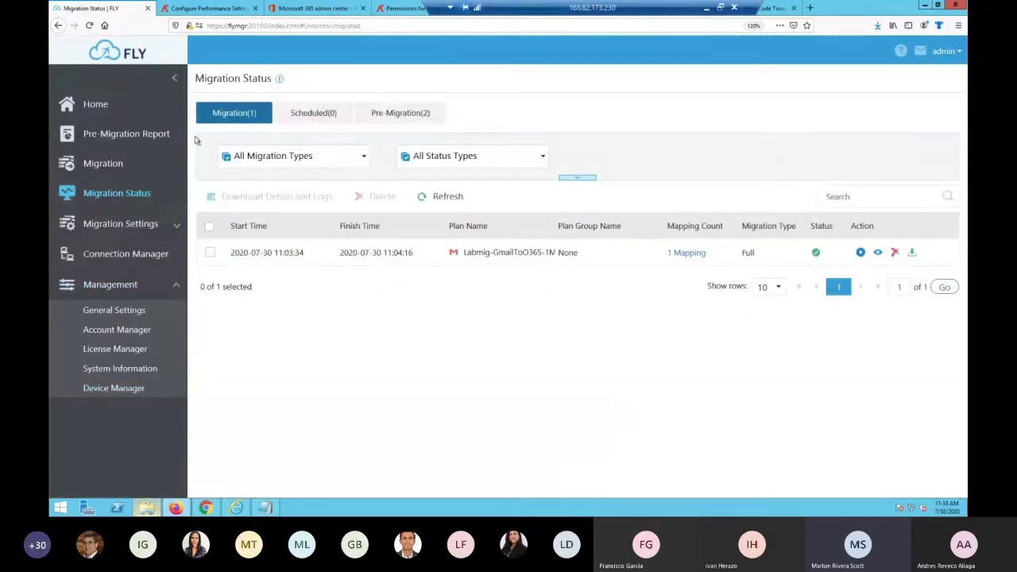
Show the Exchange Pre-Migration Report: 9 mailboxes totalling 0.38 GB
click(158, 139)
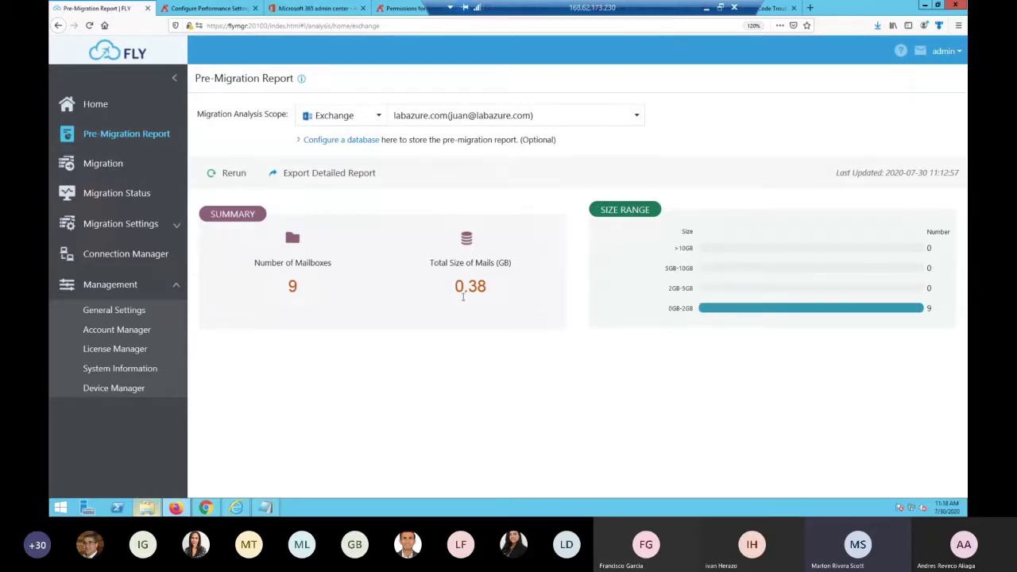
Highlight the 0.38 GB total, then view the Super Admin account in Account Manager
drag(454, 287, 487, 288)
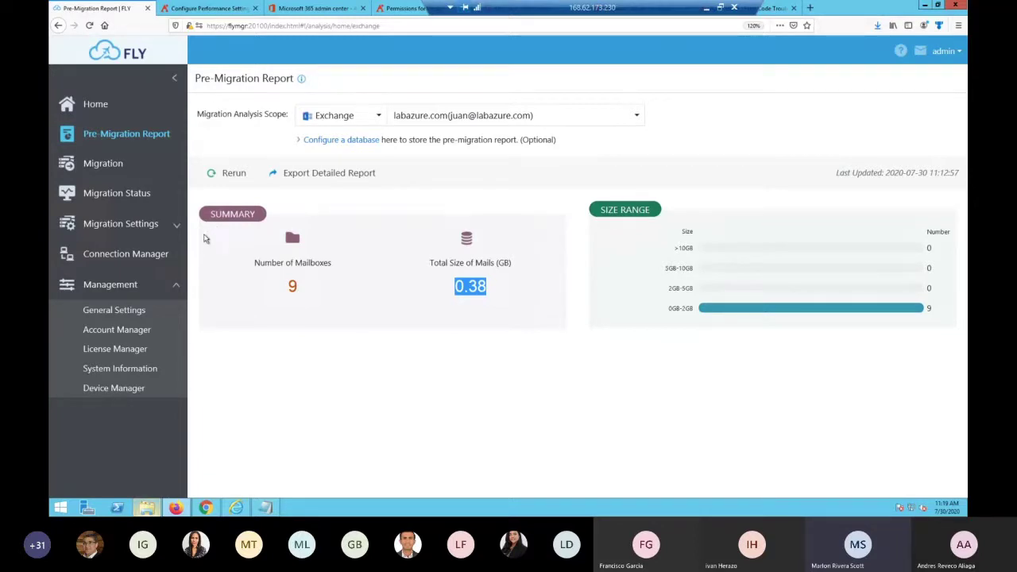
click(120, 337)
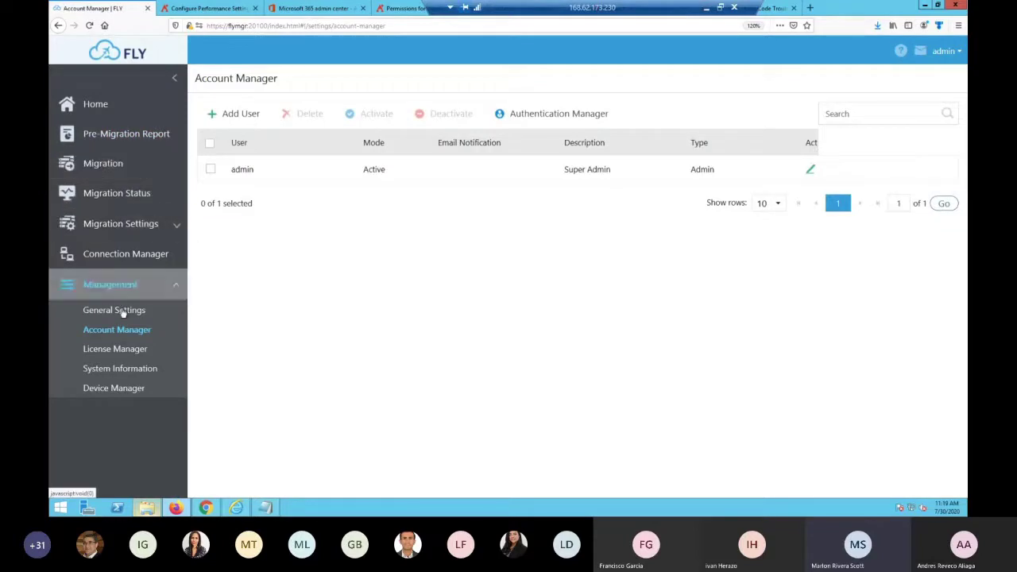
Review the System Option, Email Notification and Proxy tabs in General Settings
click(121, 314)
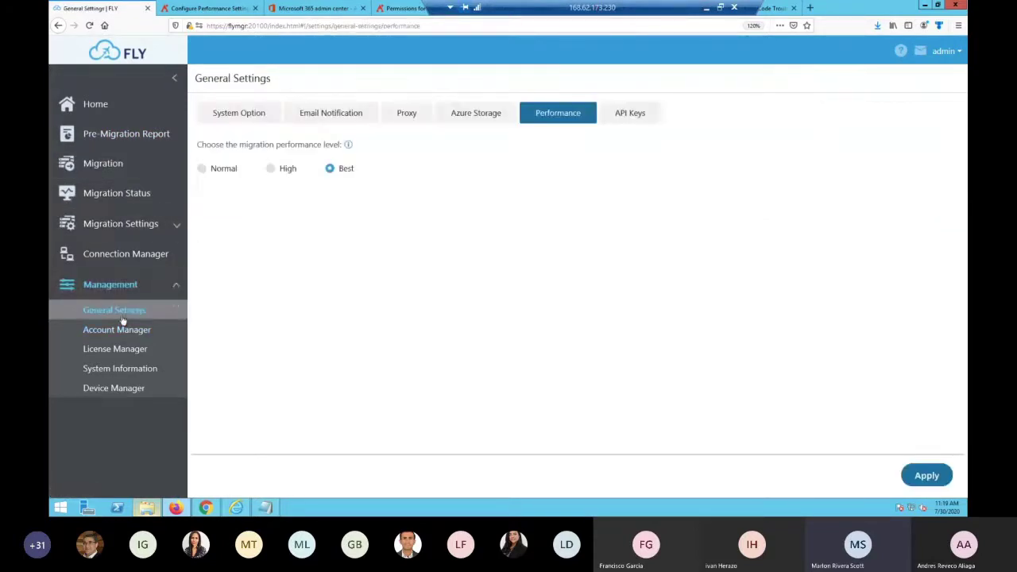
click(235, 123)
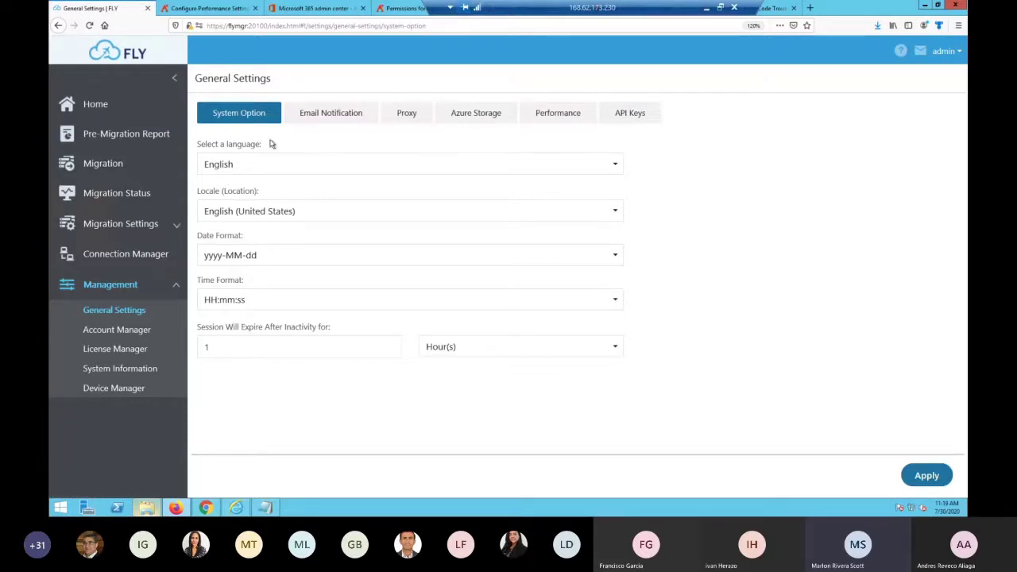
click(315, 116)
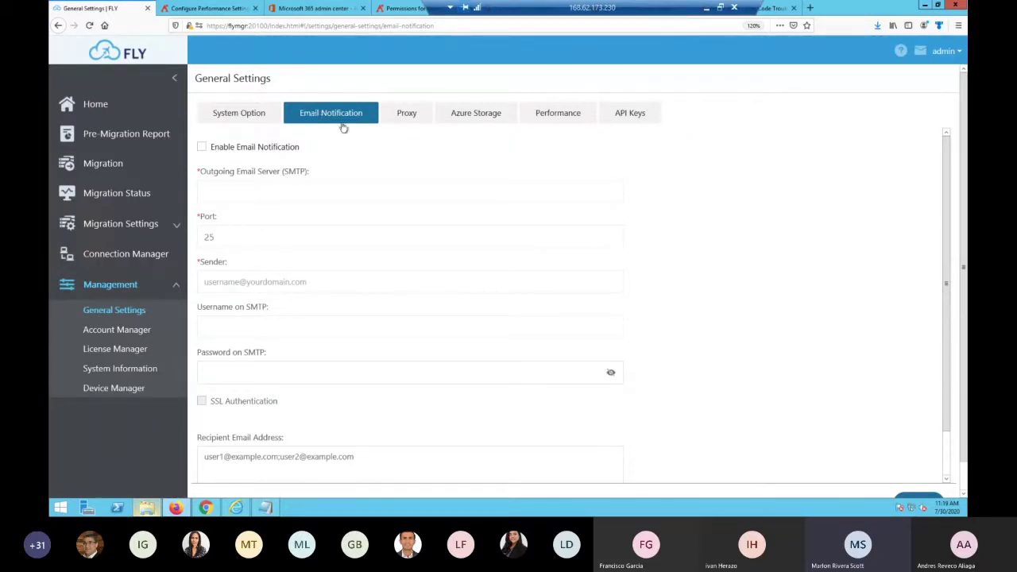
click(395, 121)
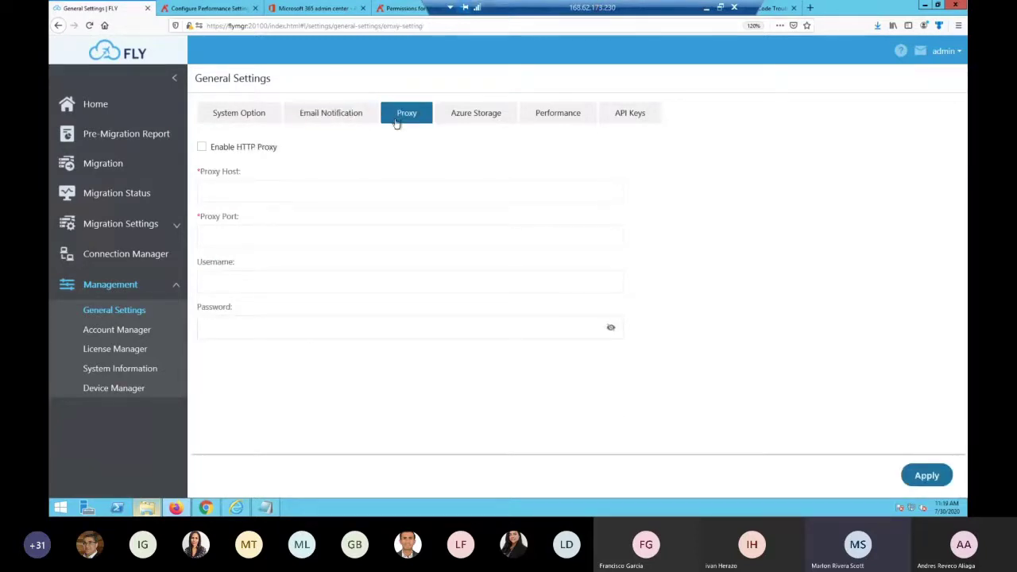
Try a custom Azure Storage location, revert to default, then review Performance and API Keys
click(465, 116)
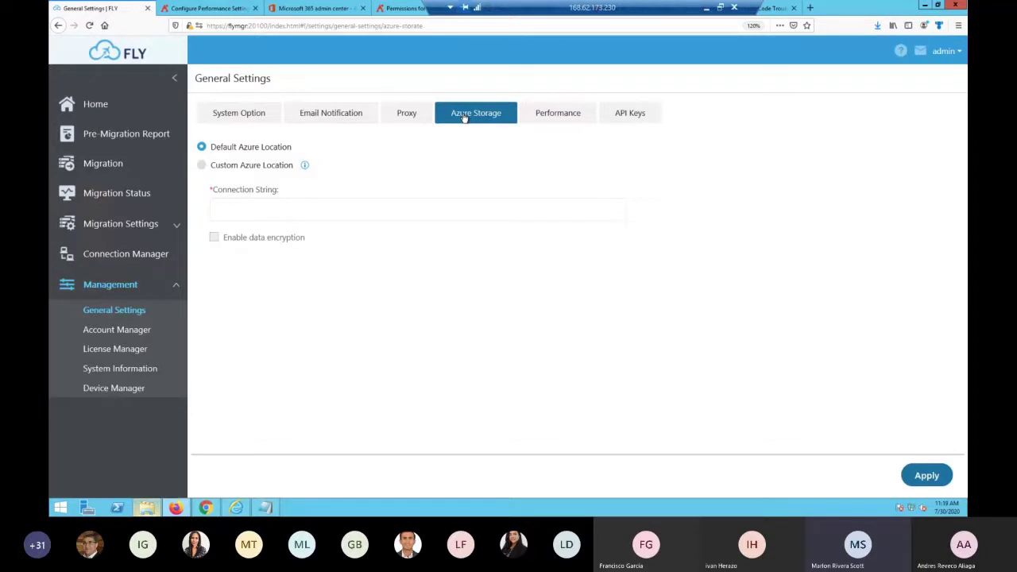
click(275, 166)
click(304, 209)
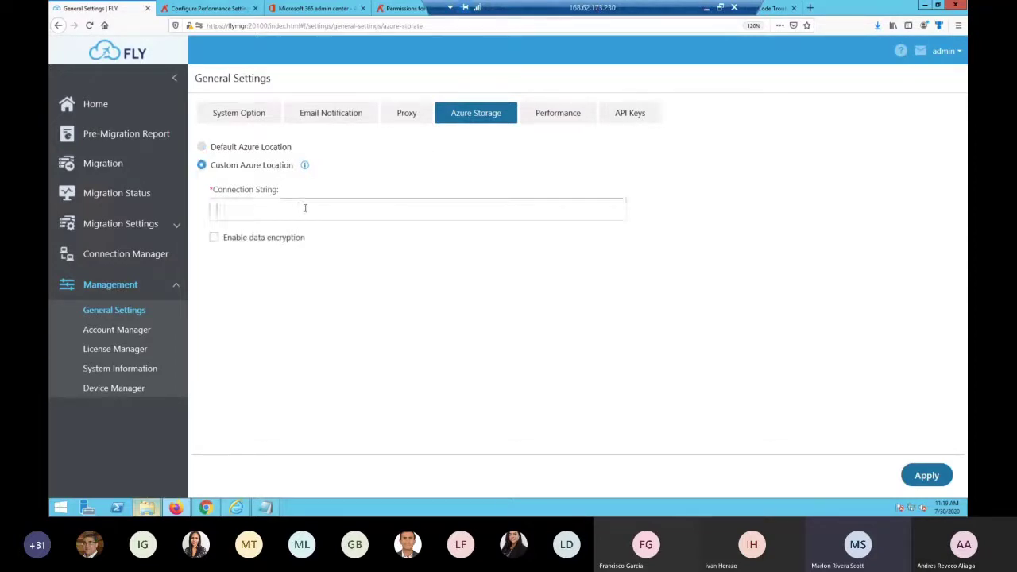
click(220, 149)
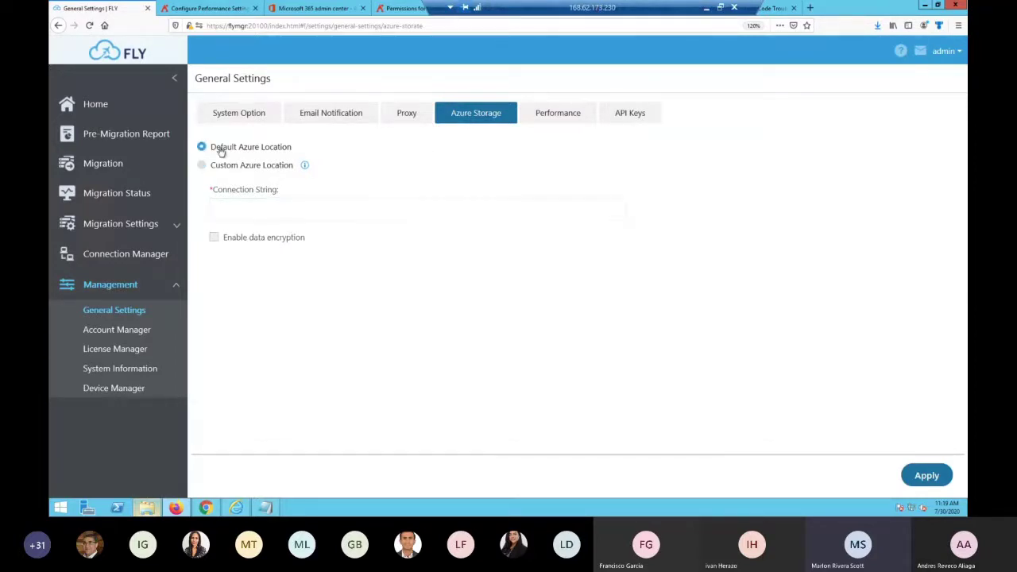
click(541, 119)
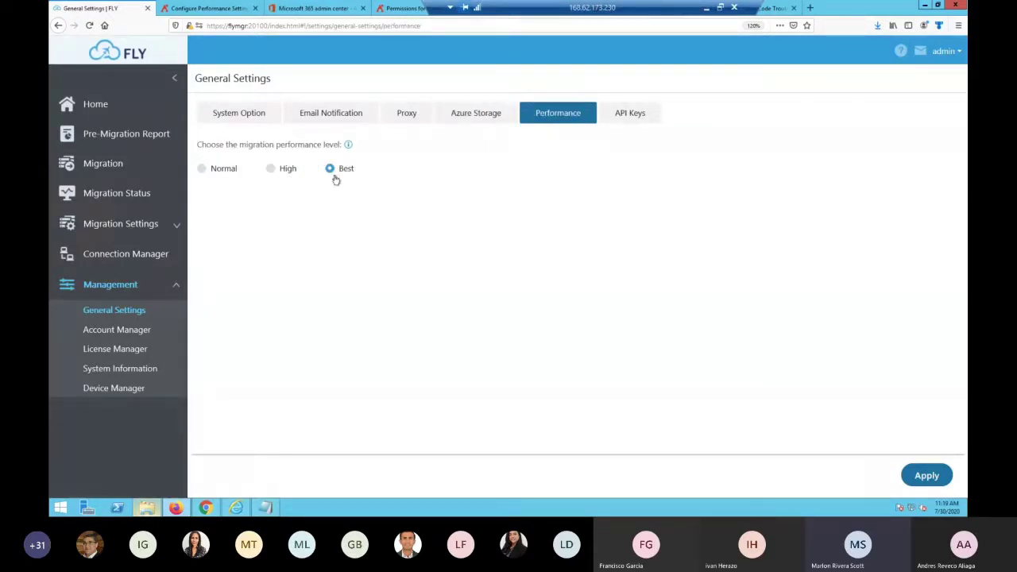
click(644, 120)
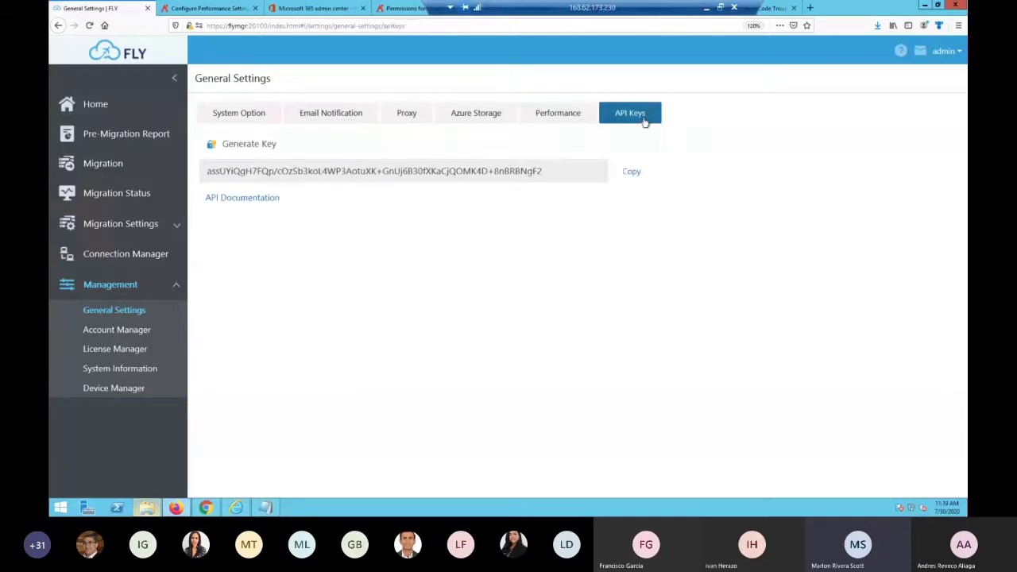
Browse the FLY API documentation in a new tab, then return to Account Manager
click(268, 205)
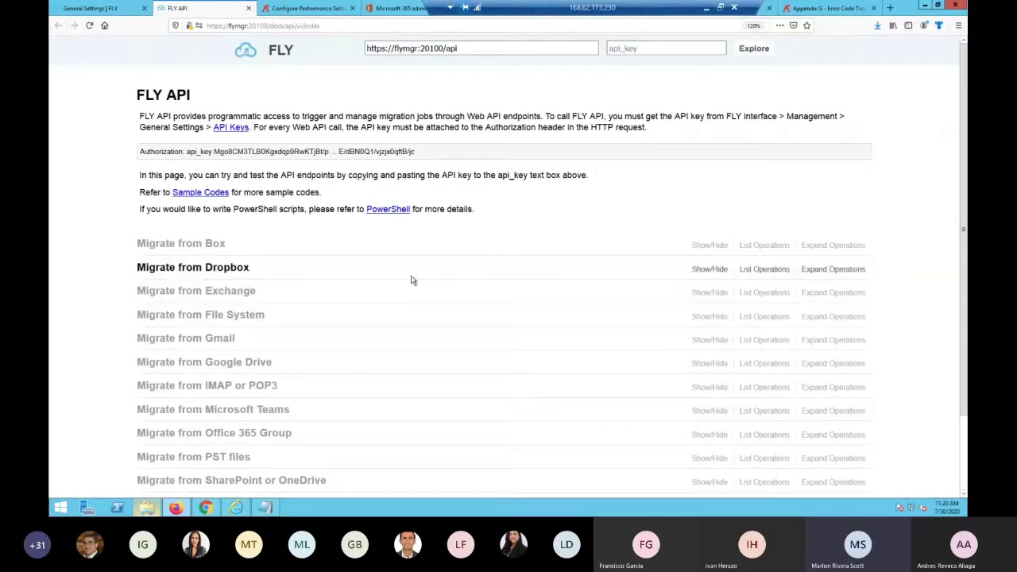
scroll(406, 323, down, 3)
scroll(352, 390, up, 3)
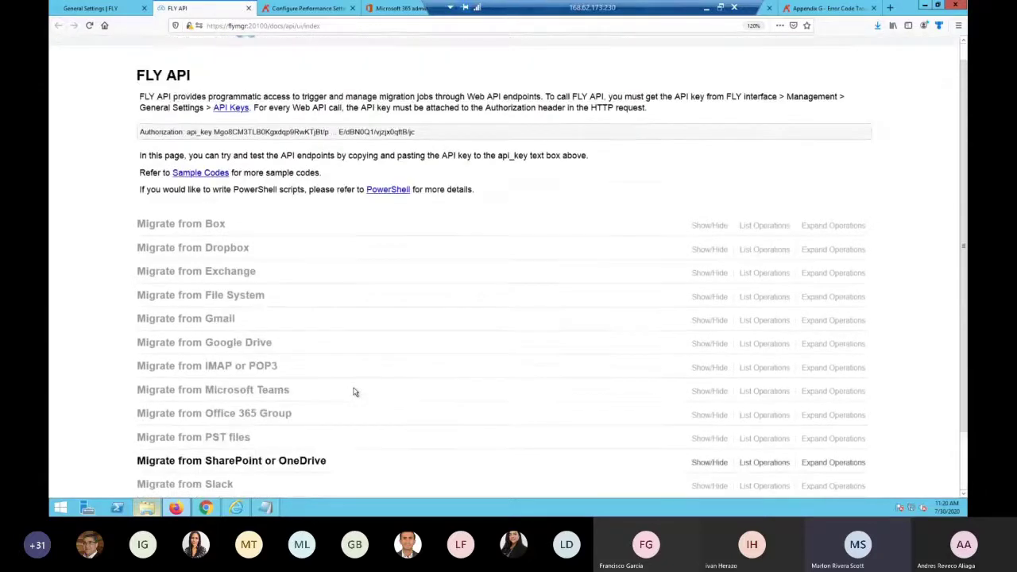
click(94, 9)
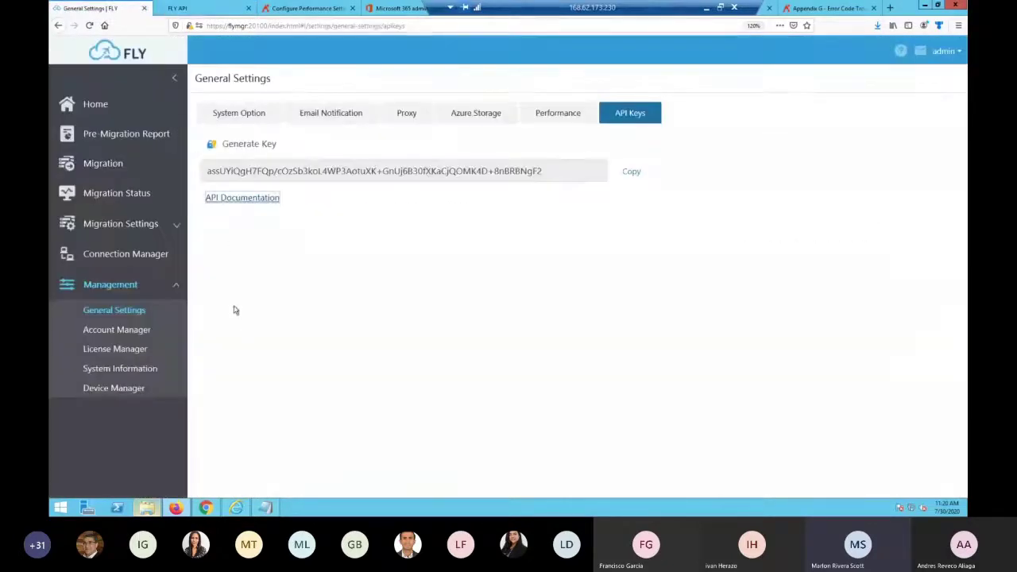
click(116, 328)
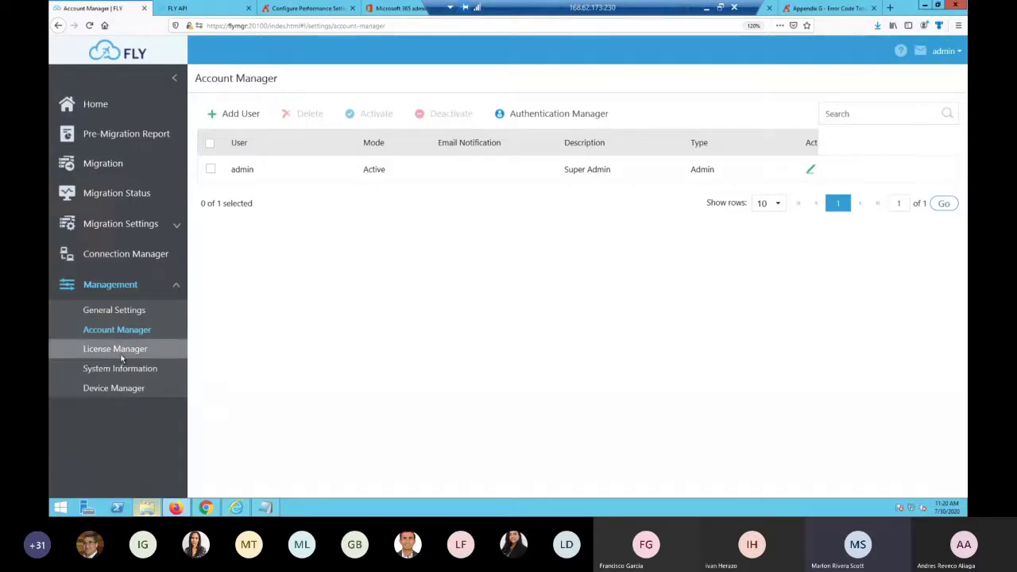
Review License Manager, System Information service status and the Device Manager page
click(121, 355)
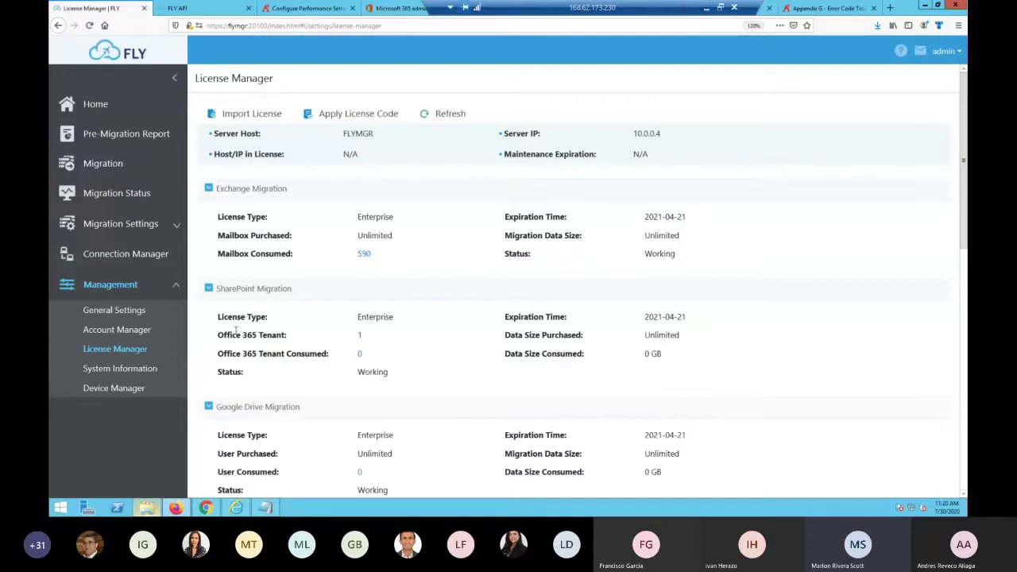
click(135, 369)
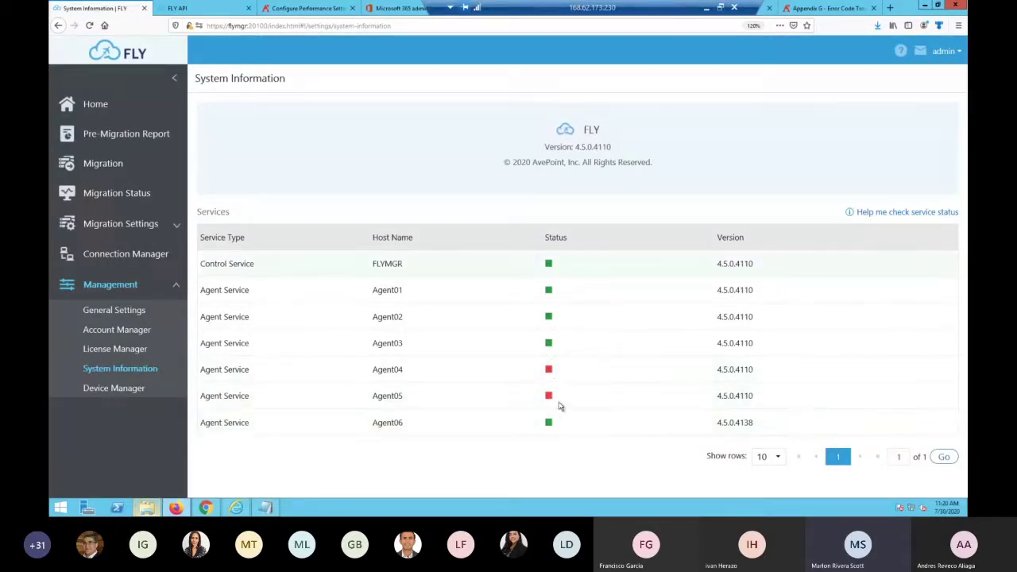
click(129, 387)
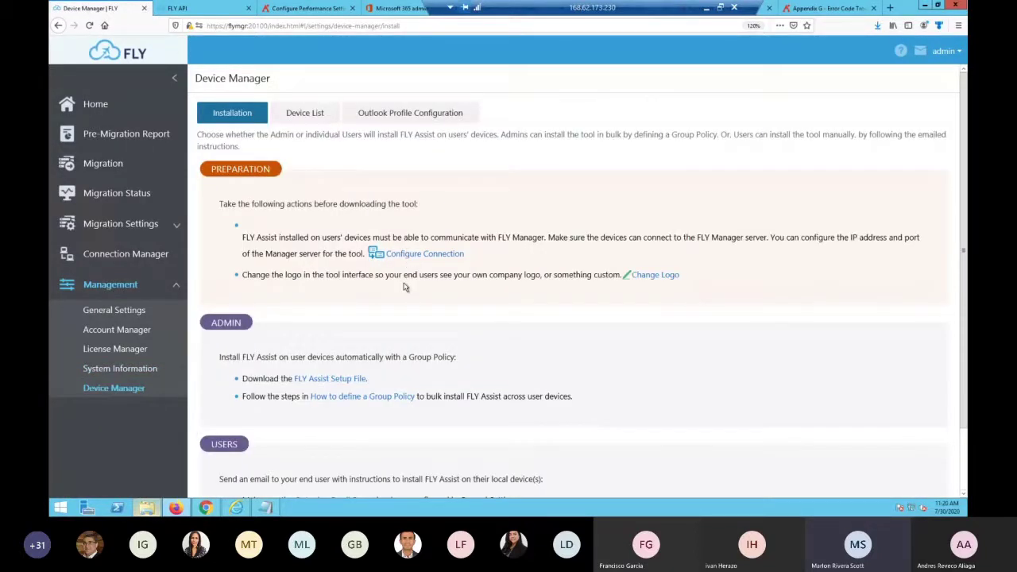
scroll(429, 345, down, 1)
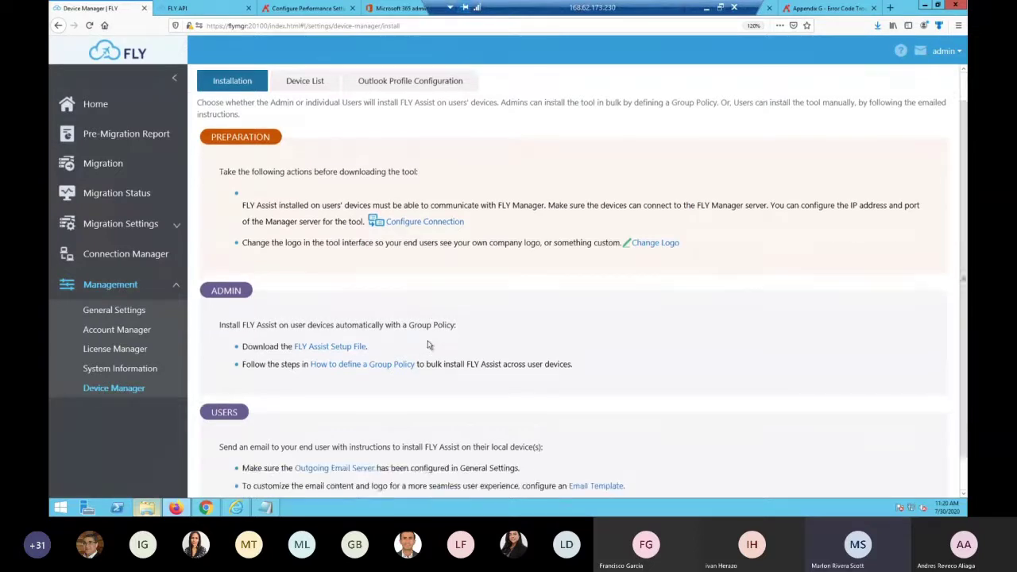
scroll(428, 346, up, 1)
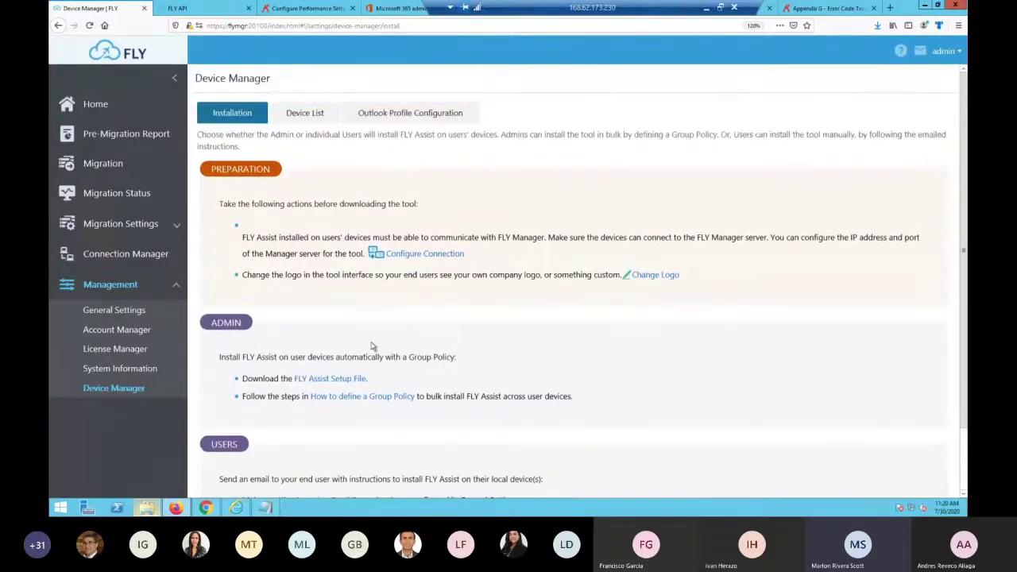
Cycle through Migration Status, Migration and Pre-Migration Report, ending on Home
click(120, 195)
click(107, 170)
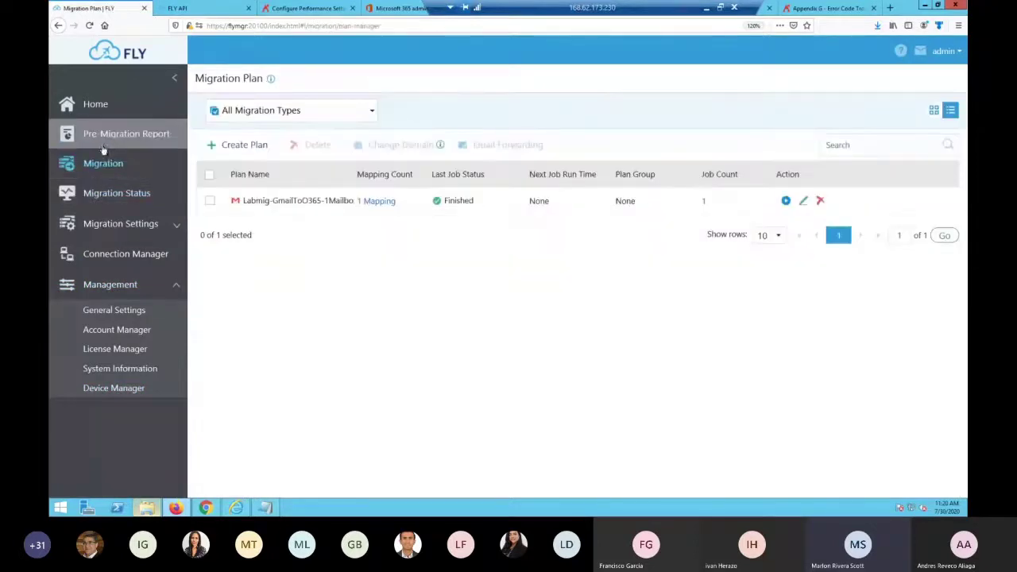
click(97, 135)
click(97, 112)
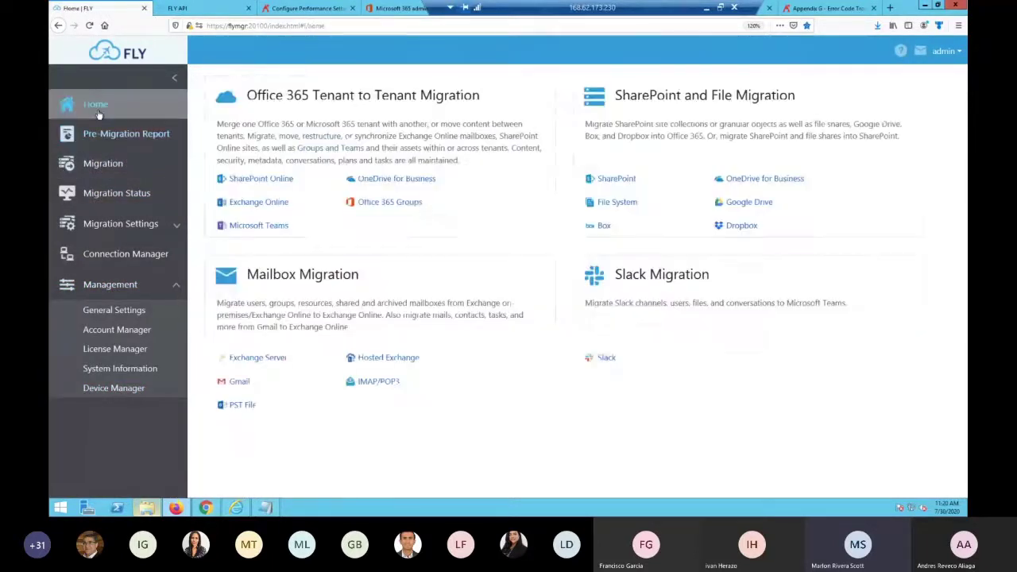